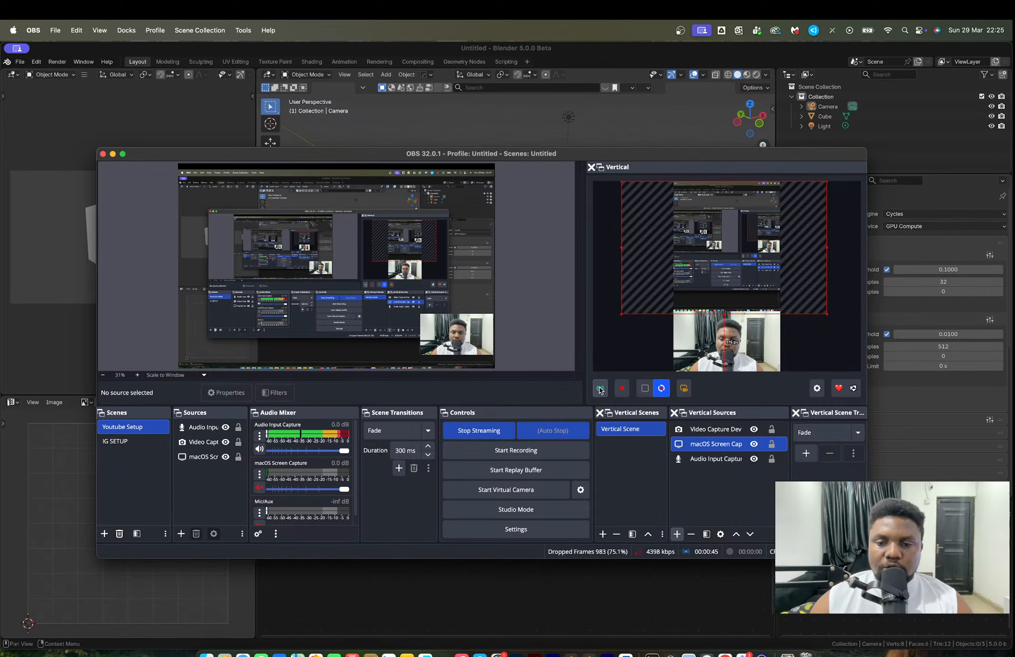
Start streaming all vertical outputs in OBS and switch to Instagram in the browser to dismiss the old live video setup.
{"action": "left_click", "coordinate": [600, 389]}
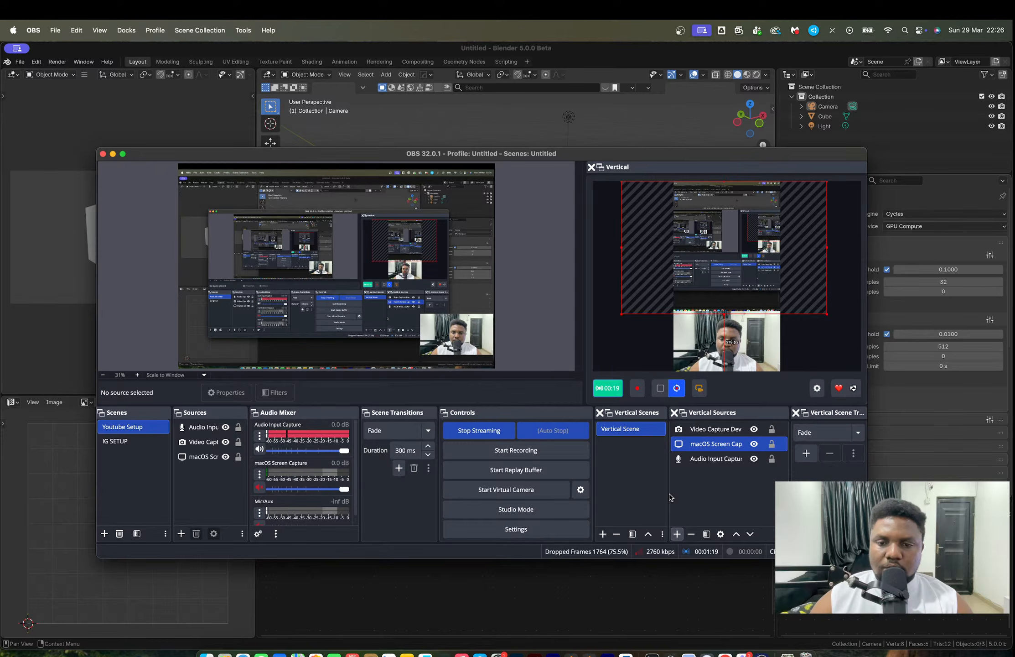
{"action": "key", "text": "ctrl+Right"}
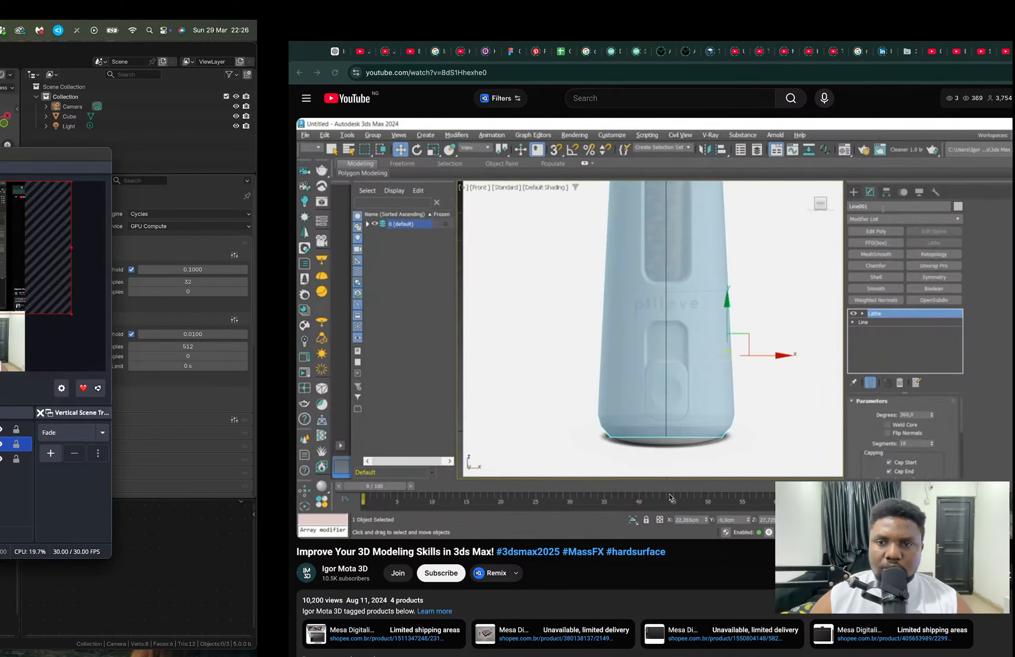
{"action": "key", "text": "super+t"}
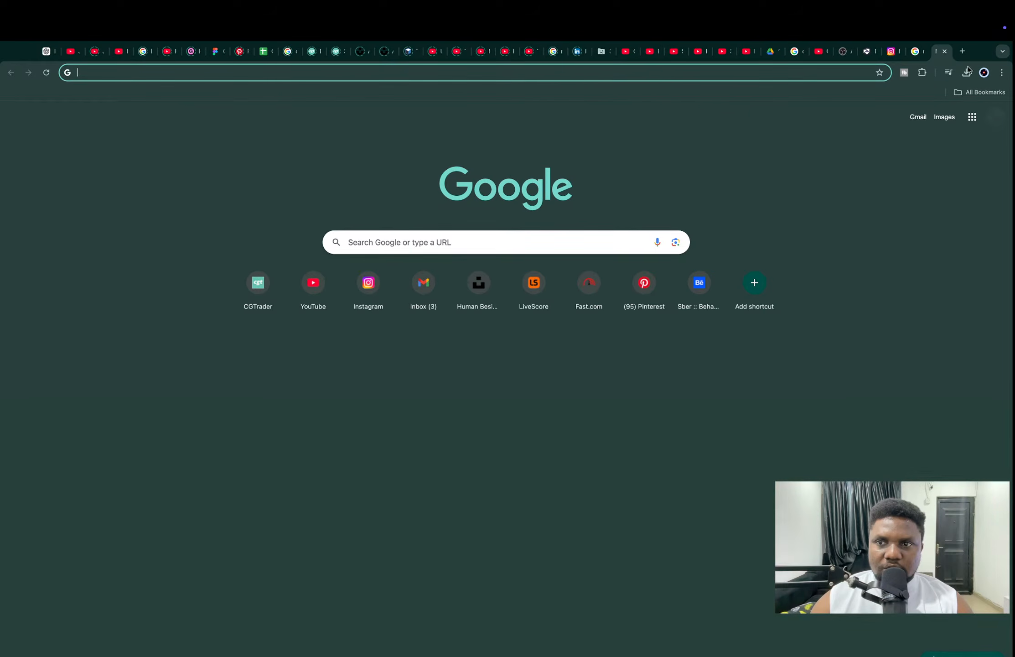
{"action": "left_click", "coordinate": [891, 51]}
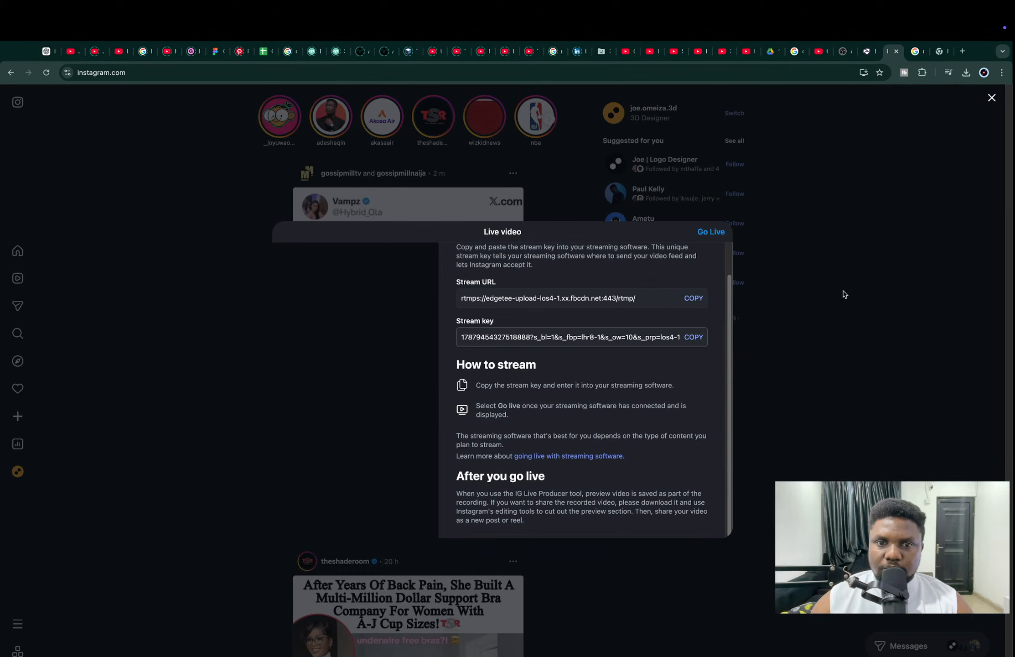
{"action": "left_click", "coordinate": [852, 254]}
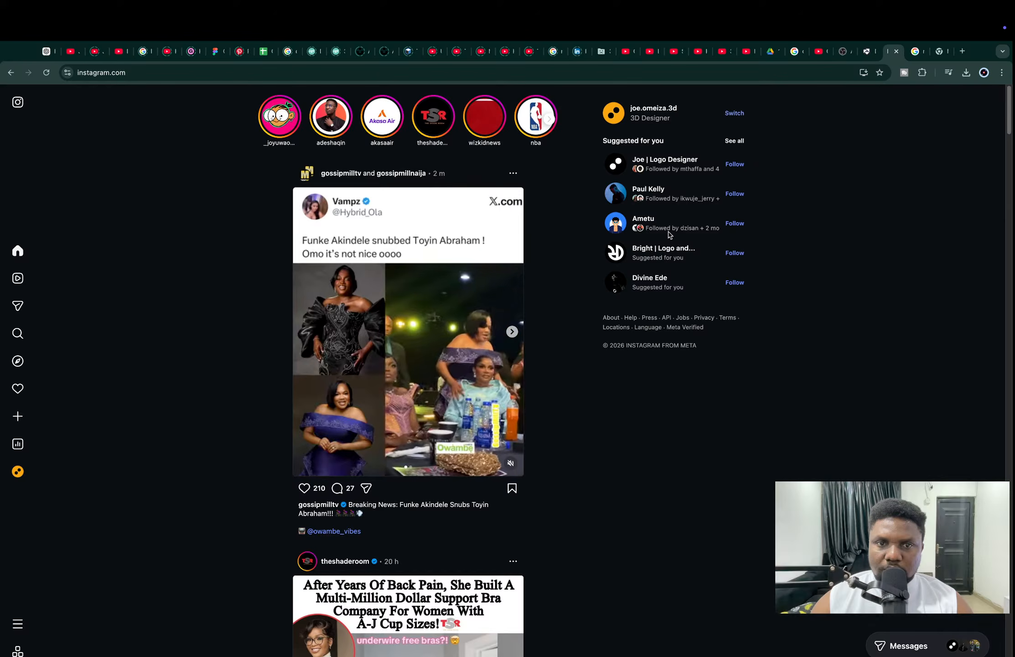
Set up a new Instagram live video with the suggested title starting "DAY 55/100 - Modelling" and the audience set to Public.
{"action": "left_click", "coordinate": [18, 418]}
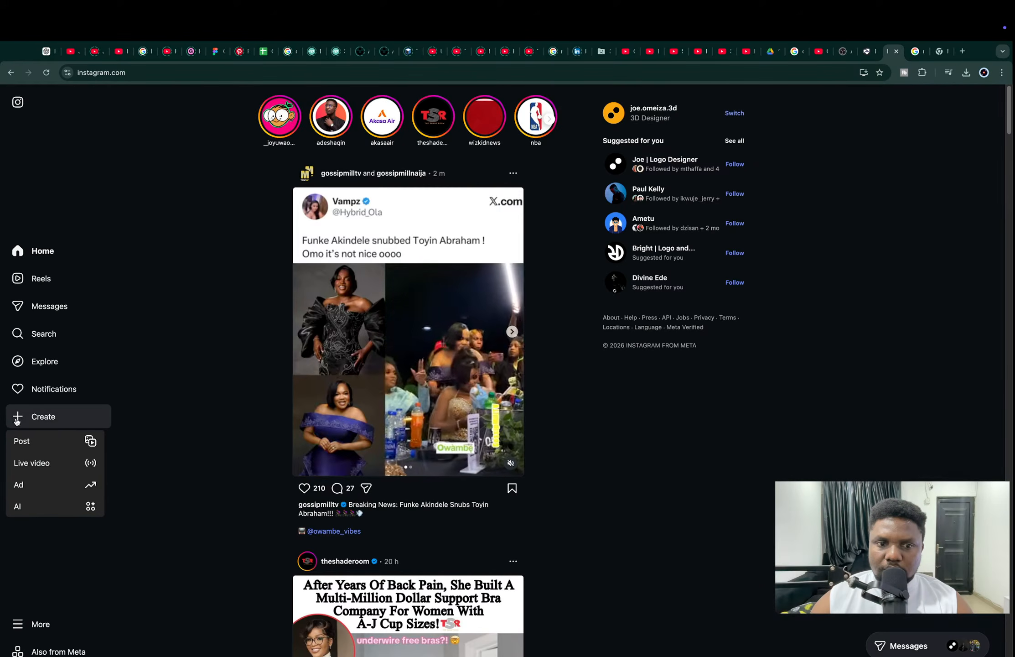
{"action": "left_click", "coordinate": [45, 464]}
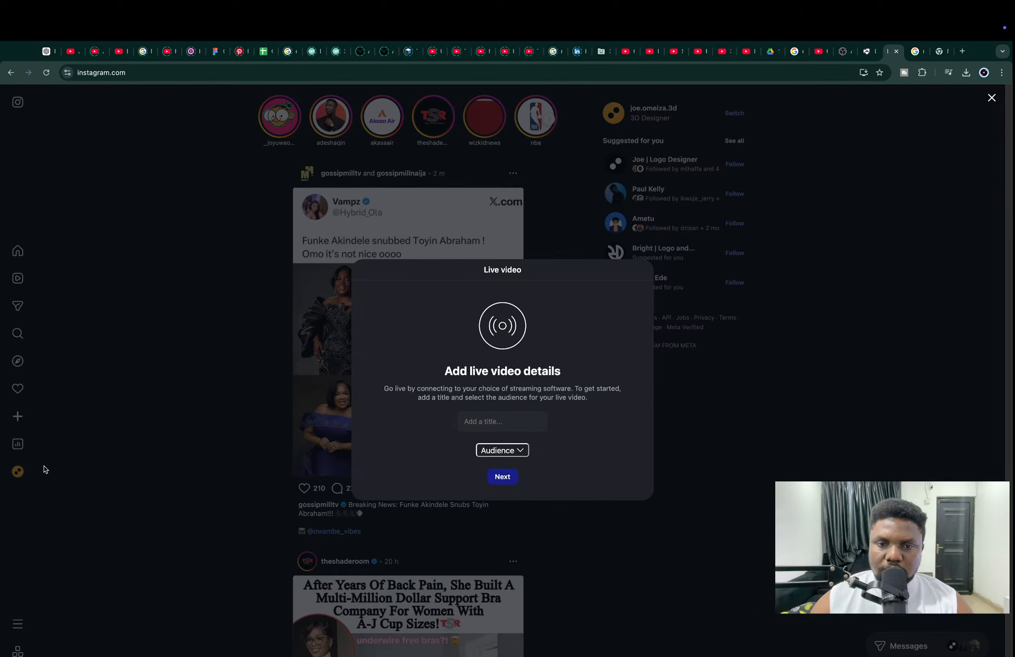
{"action": "left_click", "coordinate": [497, 421]}
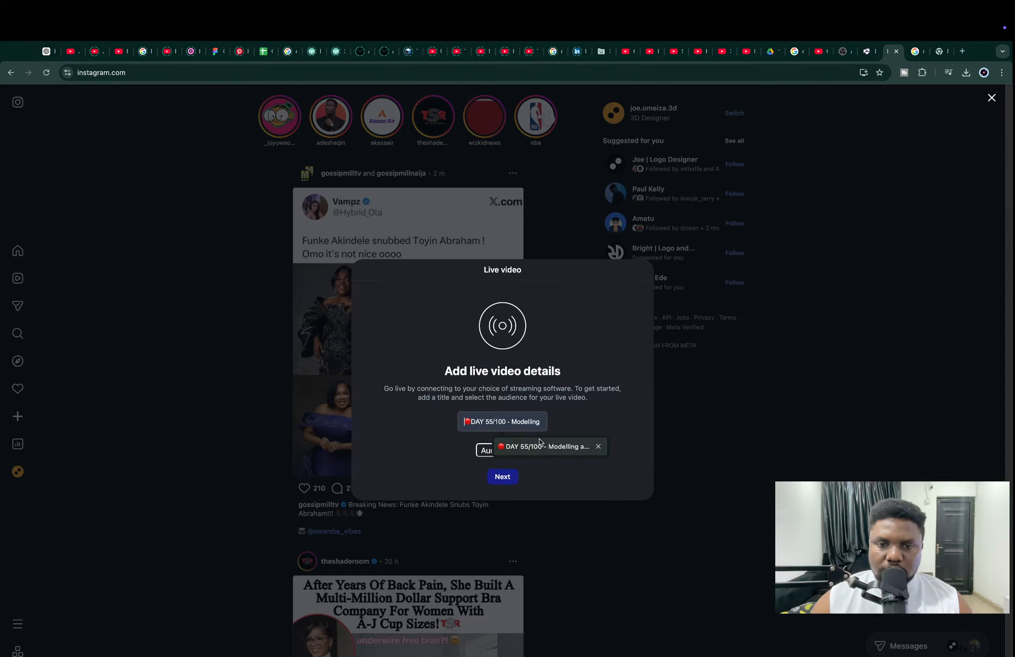
{"action": "left_click", "coordinate": [502, 447]}
{"action": "left_click", "coordinate": [504, 451]}
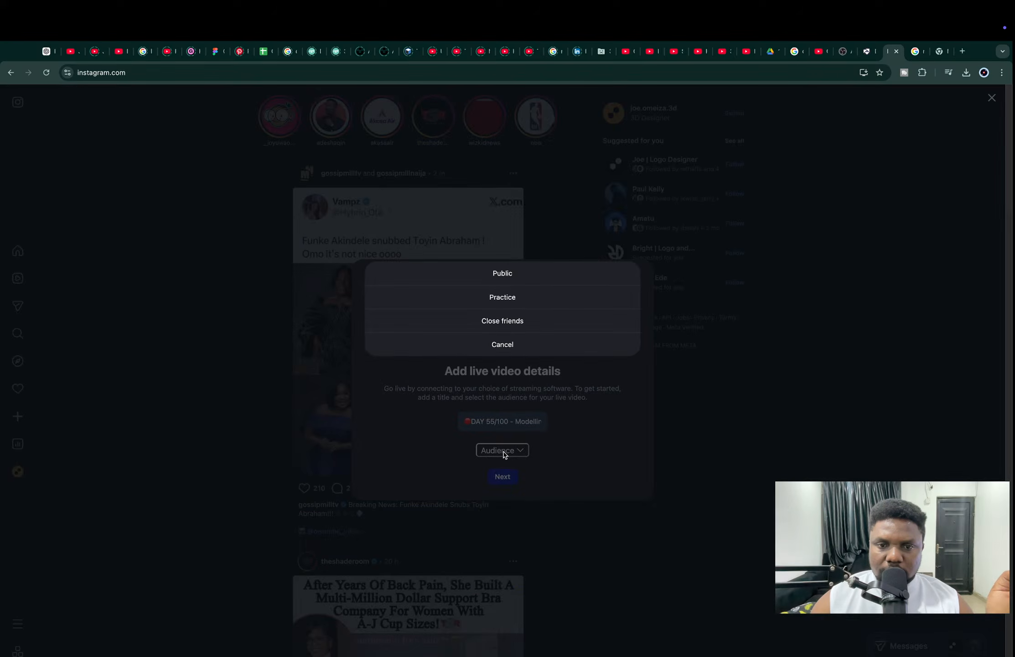
{"action": "left_click", "coordinate": [506, 276]}
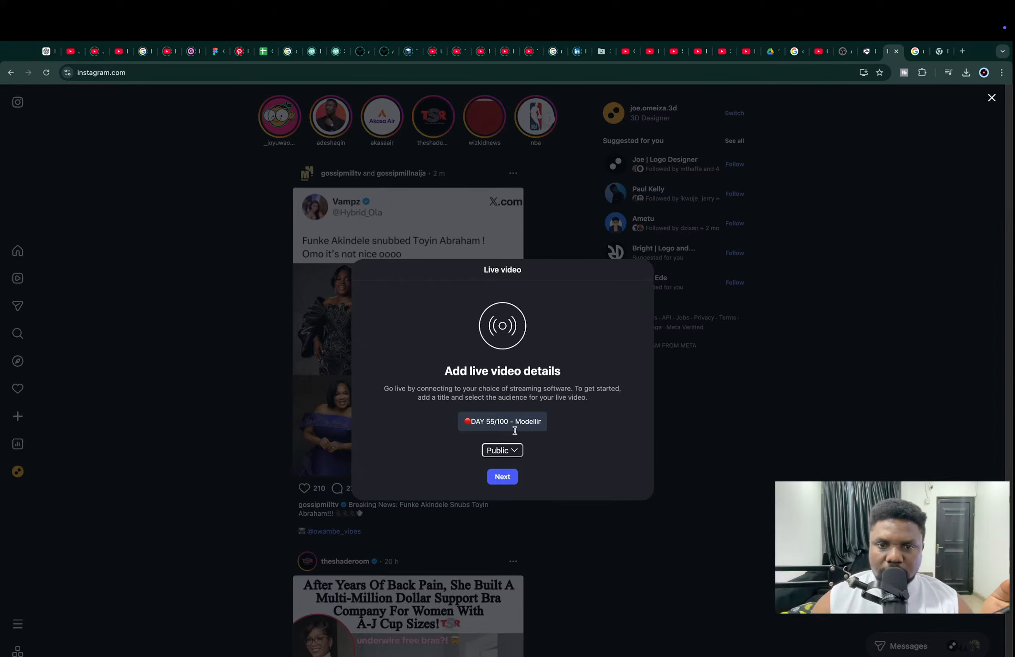
{"action": "left_click", "coordinate": [502, 476]}
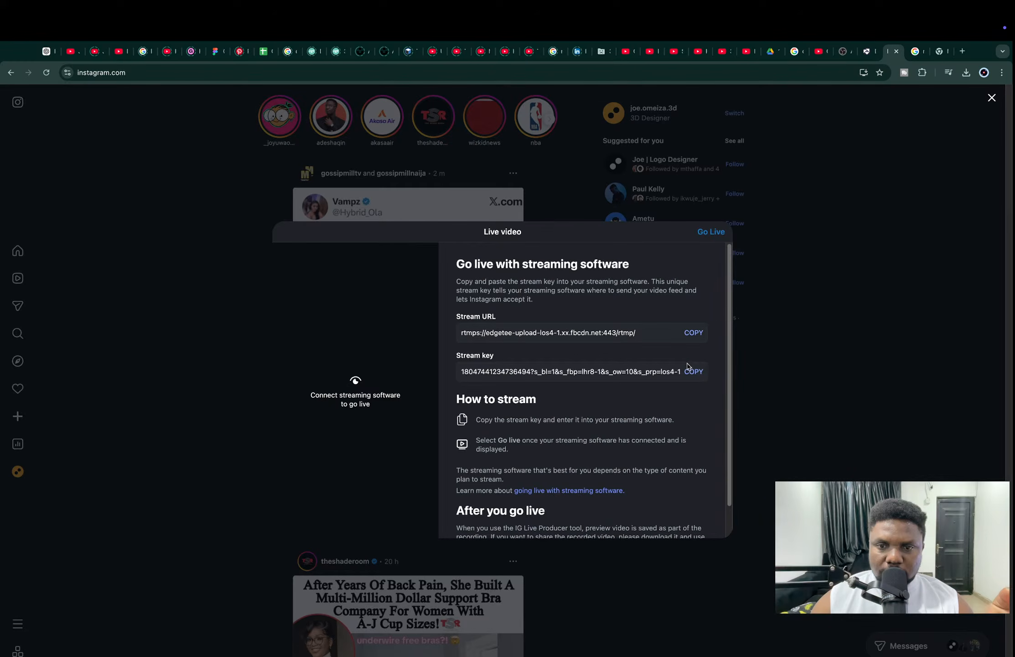
Copy Instagram's stream URL and paste it as the server in the OBS vertical streaming settings.
{"action": "left_click", "coordinate": [693, 334]}
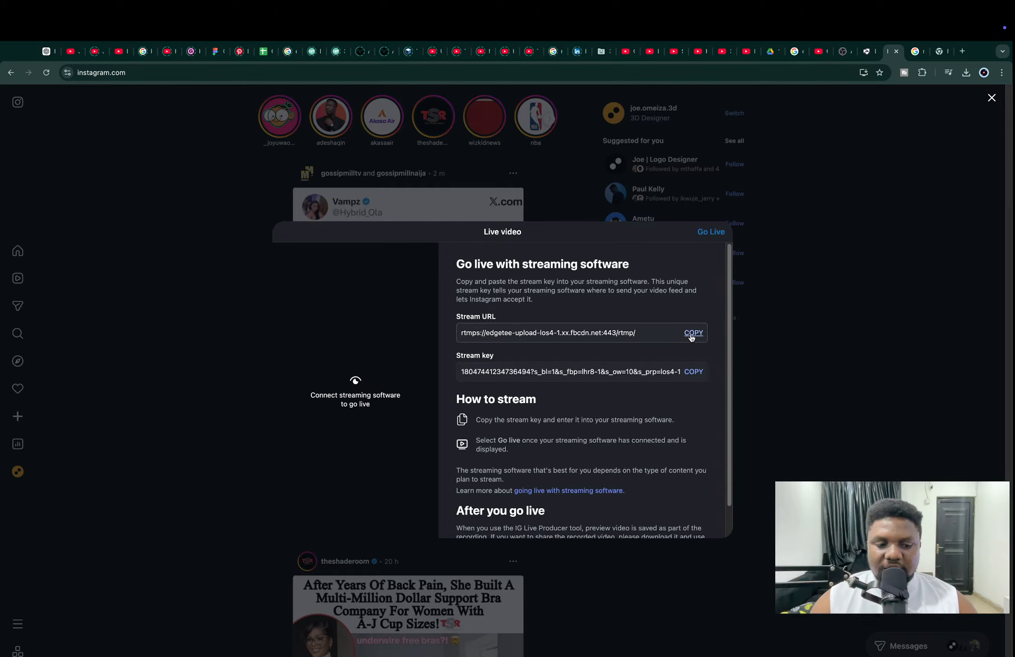
{"action": "key", "text": "super+Tab"}
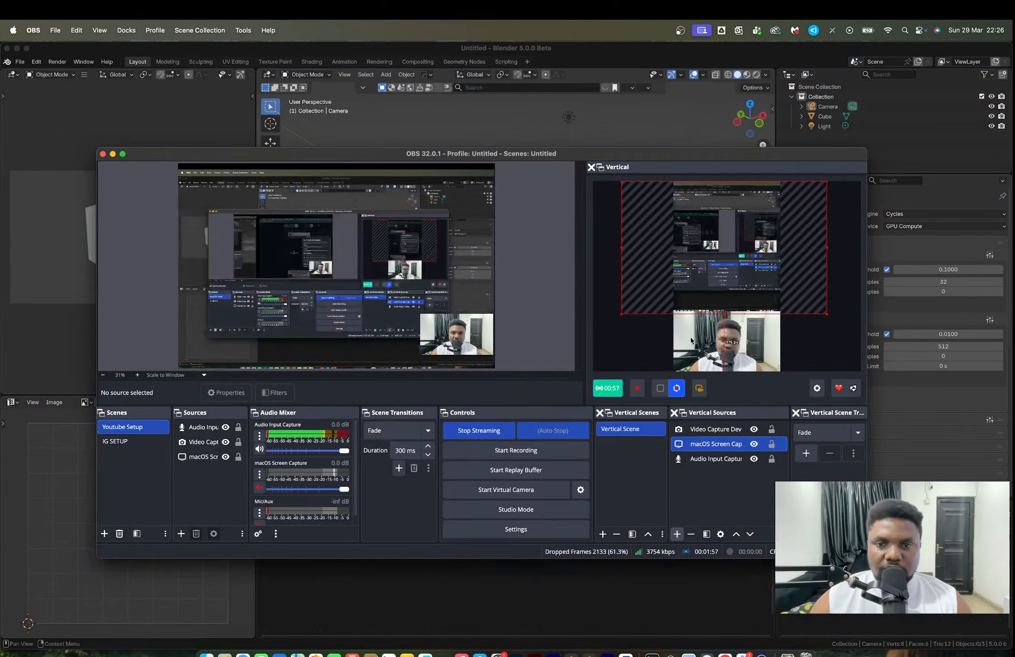
{"action": "left_click", "coordinate": [817, 388]}
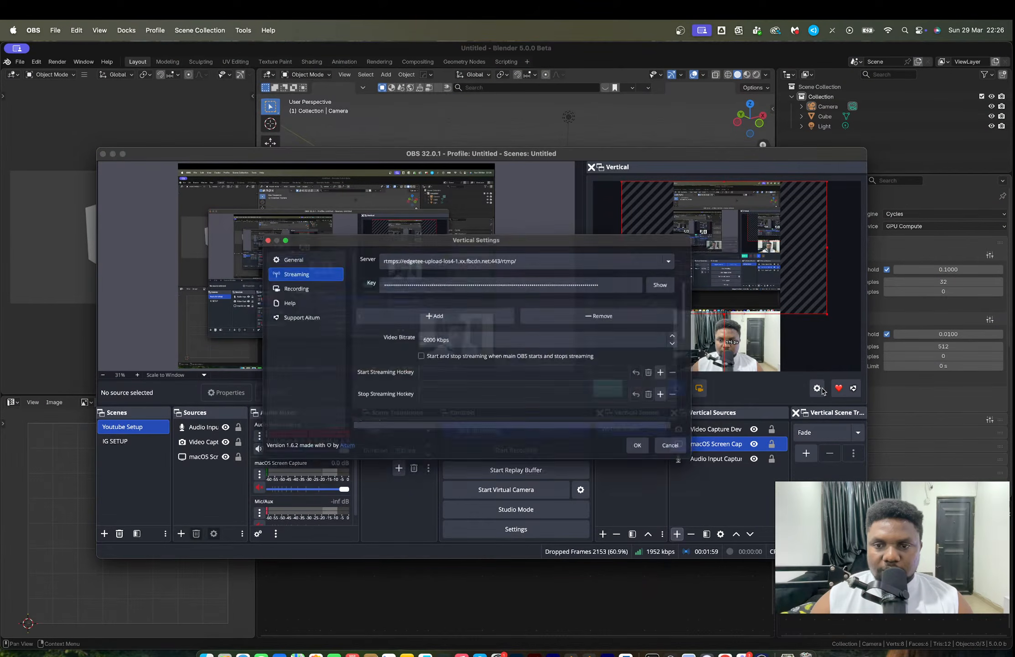
{"action": "left_click", "coordinate": [522, 250]}
{"action": "key", "text": "super+a"}
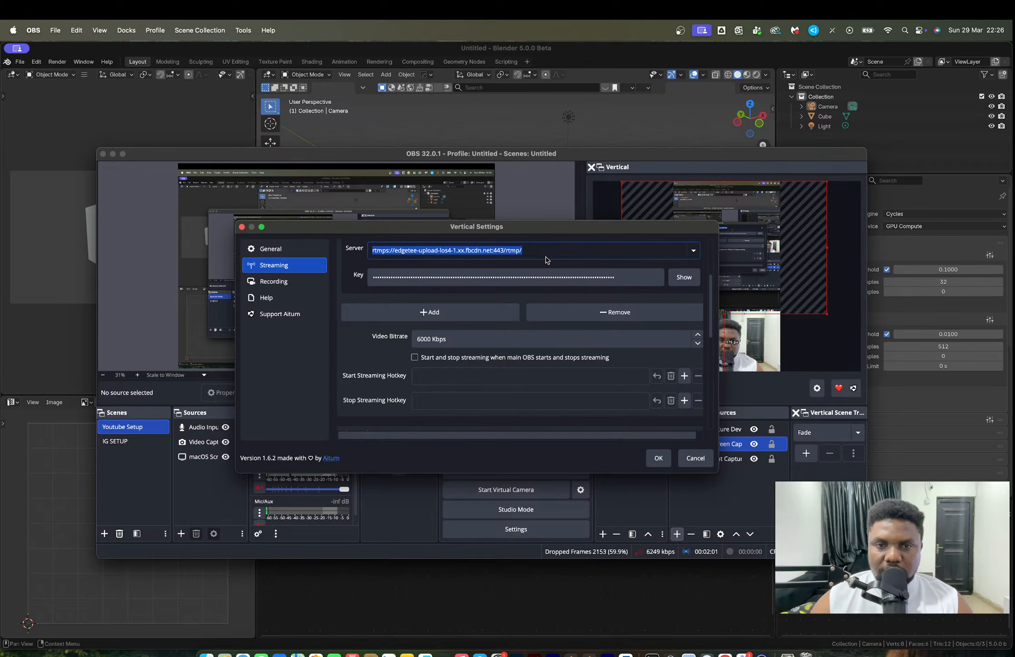
{"action": "key", "text": "super+v"}
Copy the new stream key from Instagram, paste it over the old key in the OBS vertical streaming settings and save them.
{"action": "key", "text": "super+Tab"}
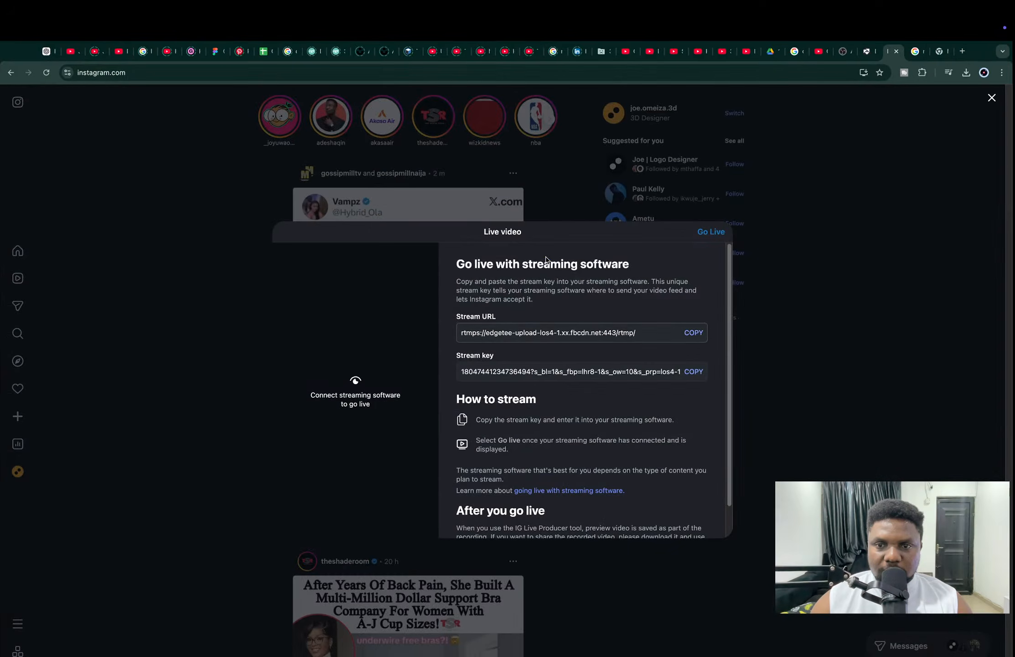
{"action": "left_click", "coordinate": [693, 373]}
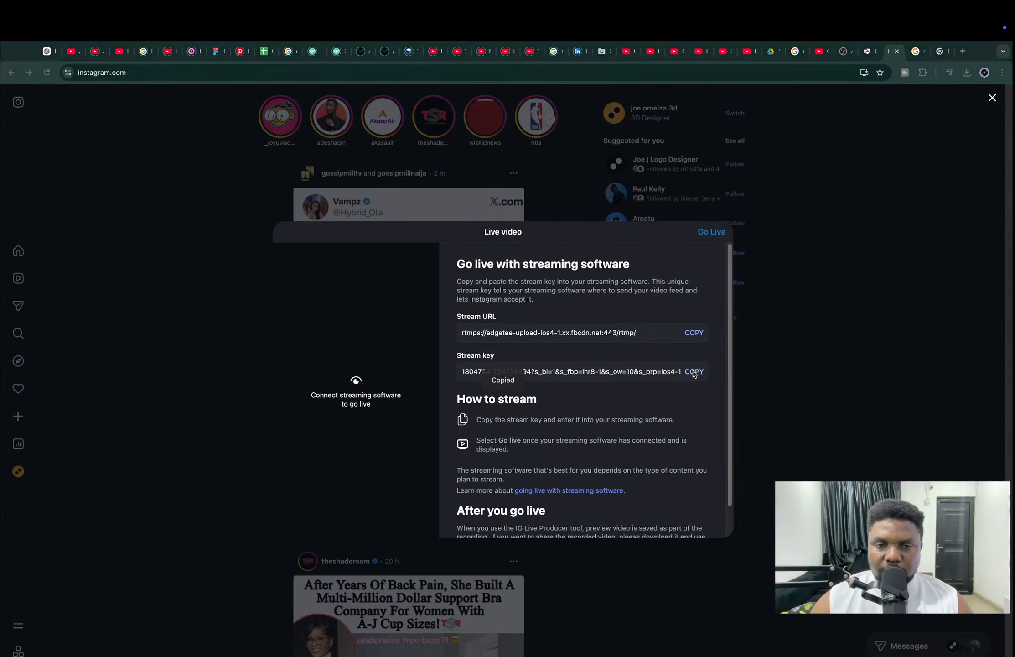
{"action": "key", "text": "super+Tab"}
{"action": "left_click", "coordinate": [627, 280]}
{"action": "left_click", "coordinate": [687, 280]}
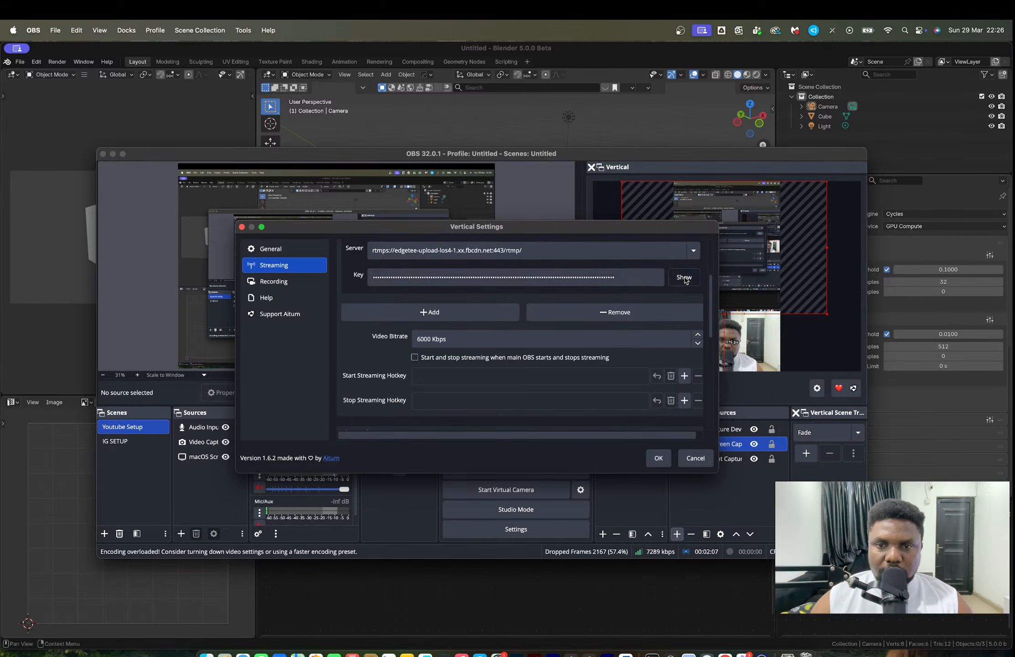
{"action": "left_click", "coordinate": [652, 282]}
{"action": "key", "text": "super+a"}
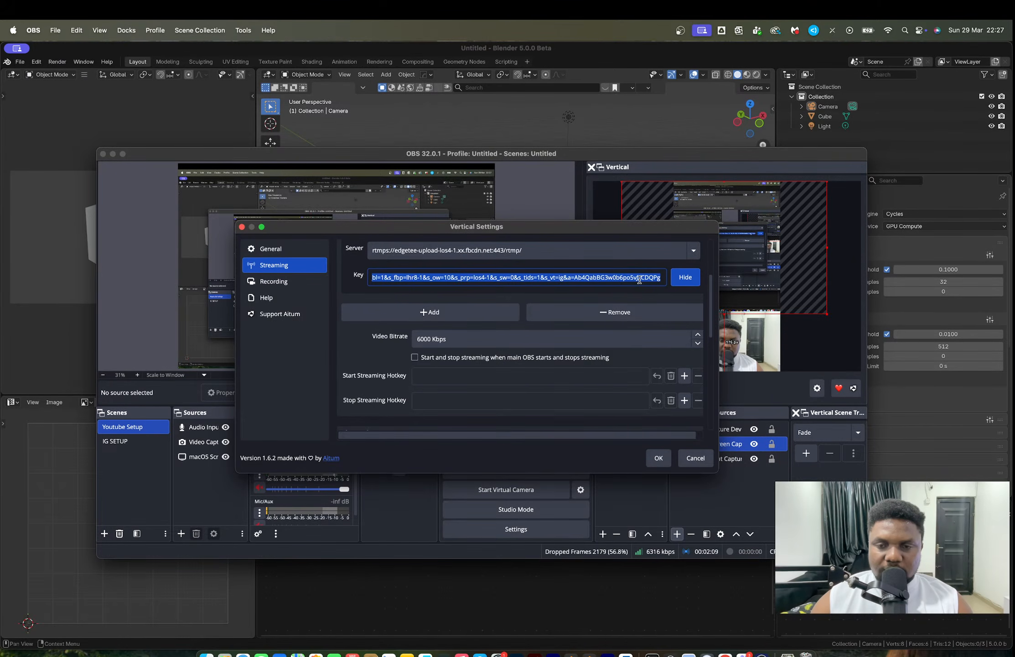
{"action": "key", "text": "super+v"}
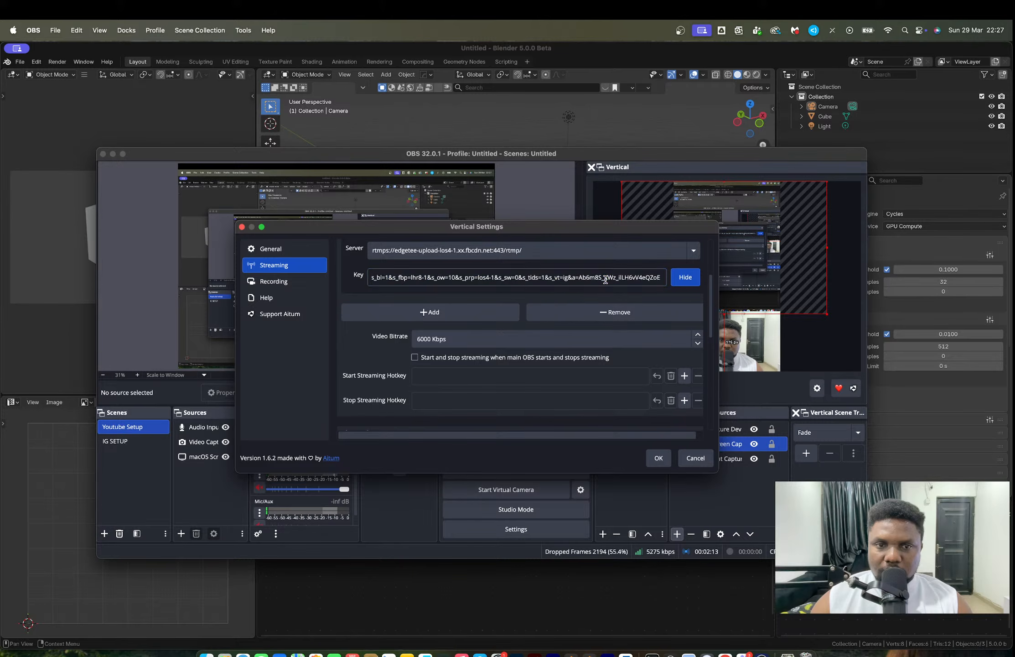
{"action": "key", "text": "super+a"}
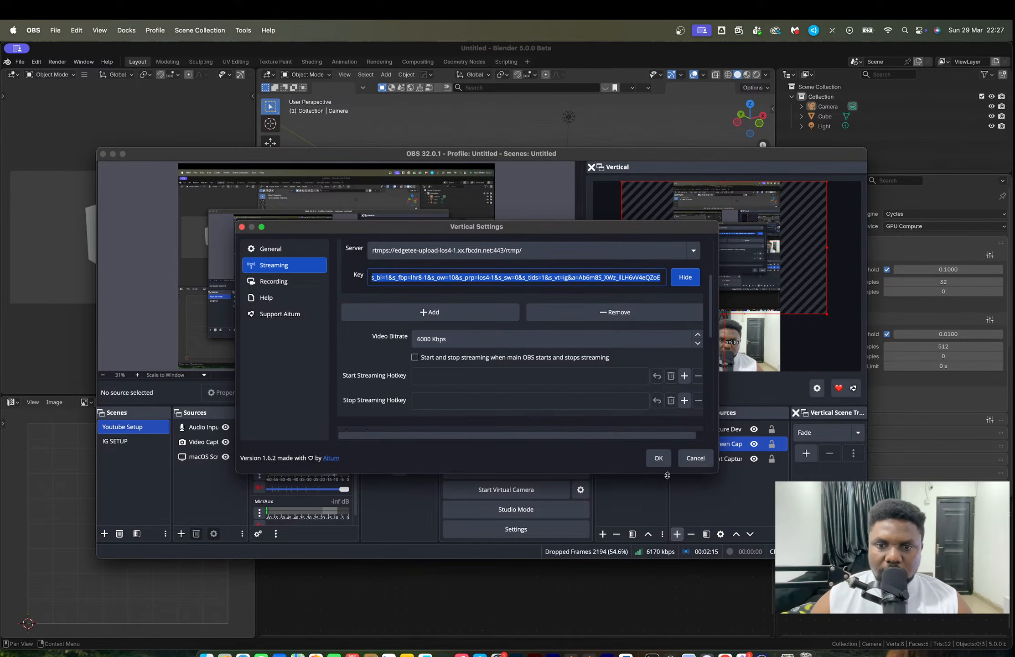
{"action": "left_click", "coordinate": [660, 459]}
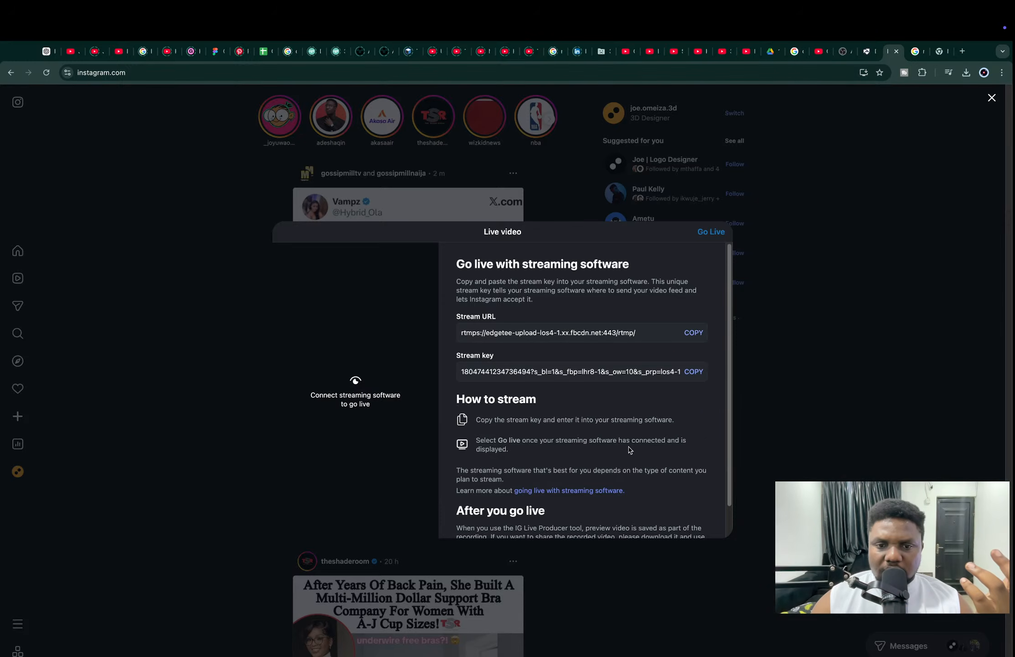
Refresh the YouTube channel's live streams page and check playback of the Day 55 PILL DISPENSER stream before closing it.
{"action": "scroll", "coordinate": [629, 449], "scroll_direction": "down", "scroll_amount": 2}
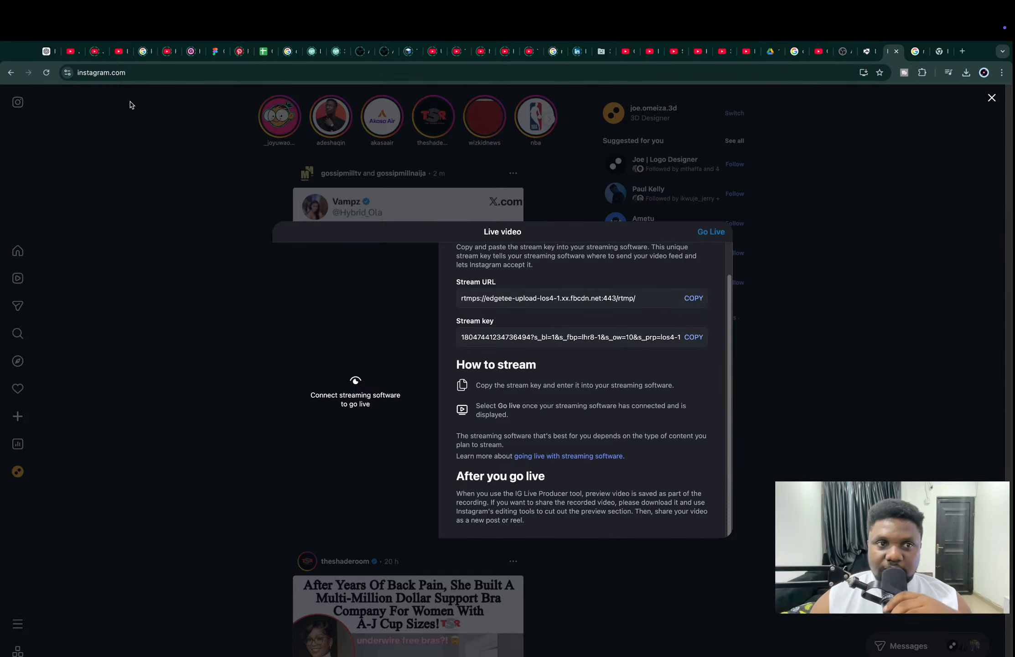
{"action": "left_click", "coordinate": [68, 52]}
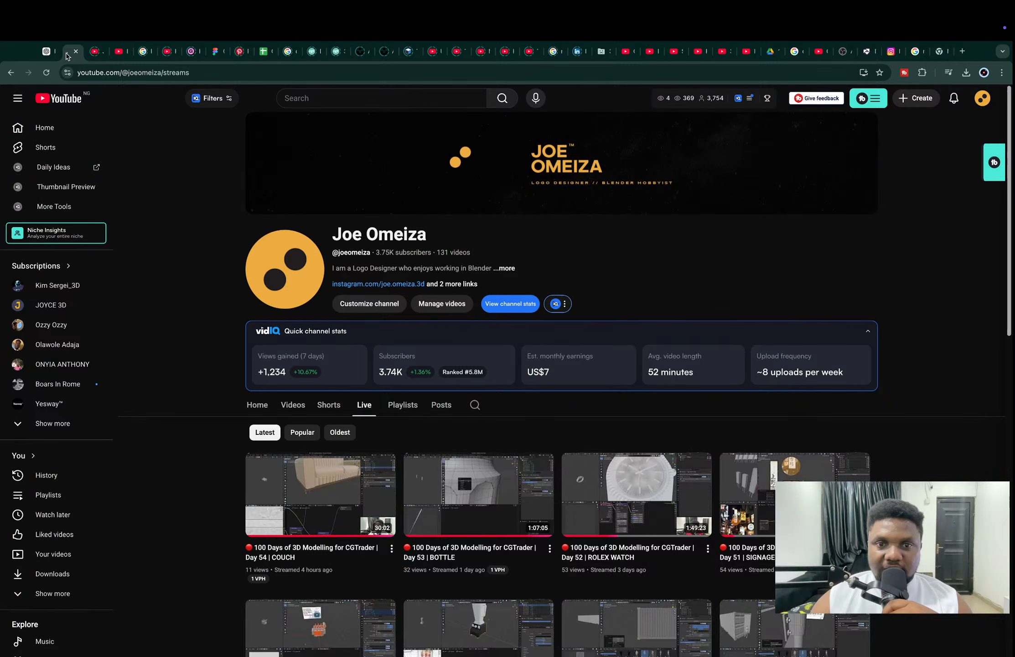
{"action": "left_click", "coordinate": [47, 73]}
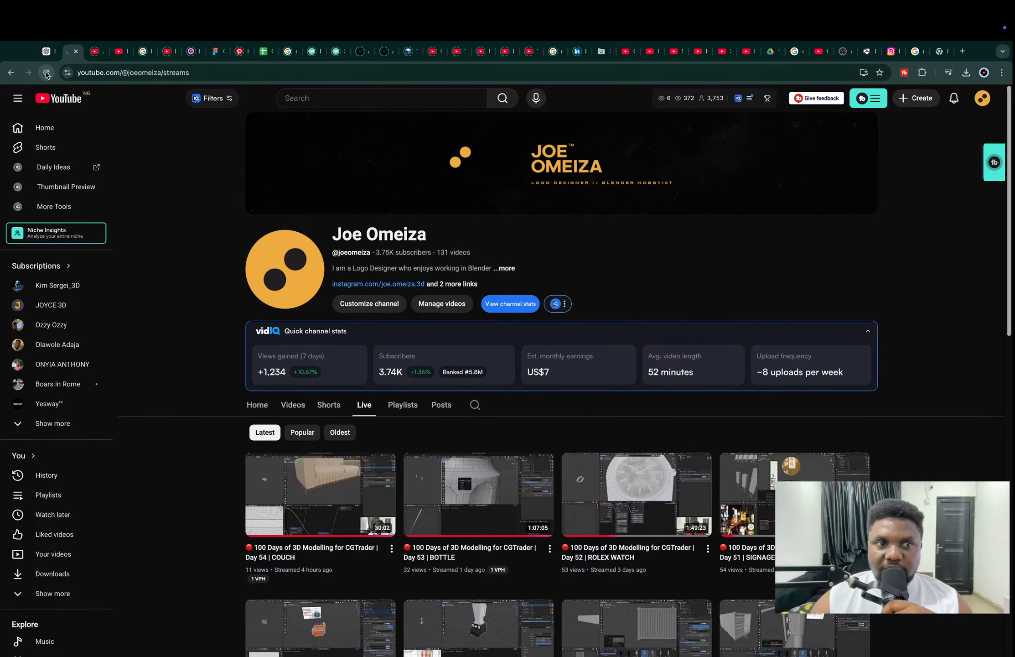
{"action": "left_click", "coordinate": [47, 73]}
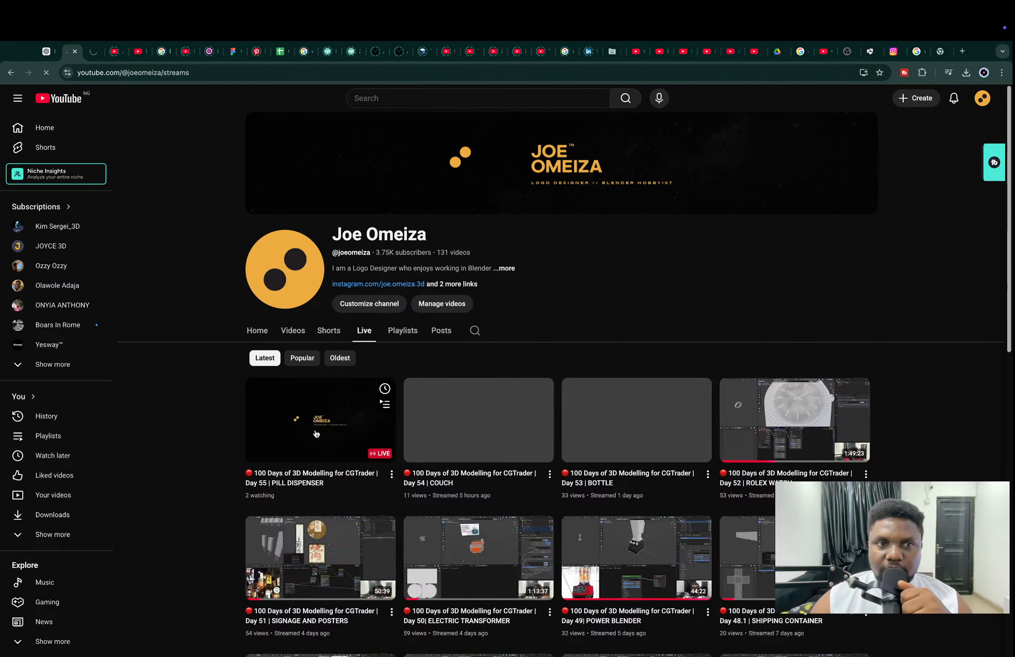
{"action": "left_click", "coordinate": [97, 53]}
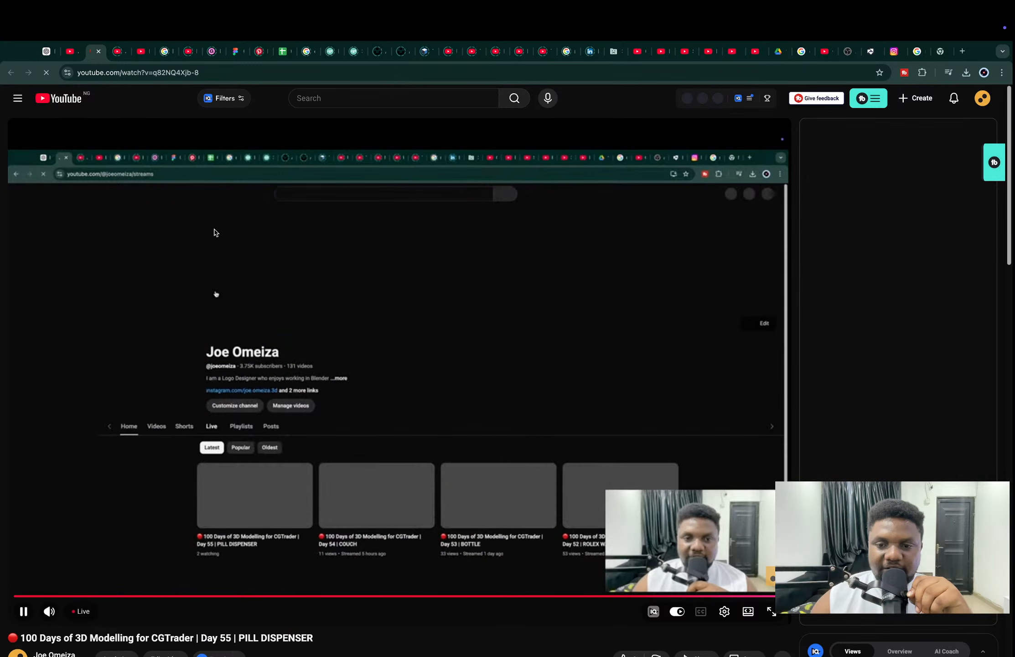
{"action": "left_click", "coordinate": [341, 341]}
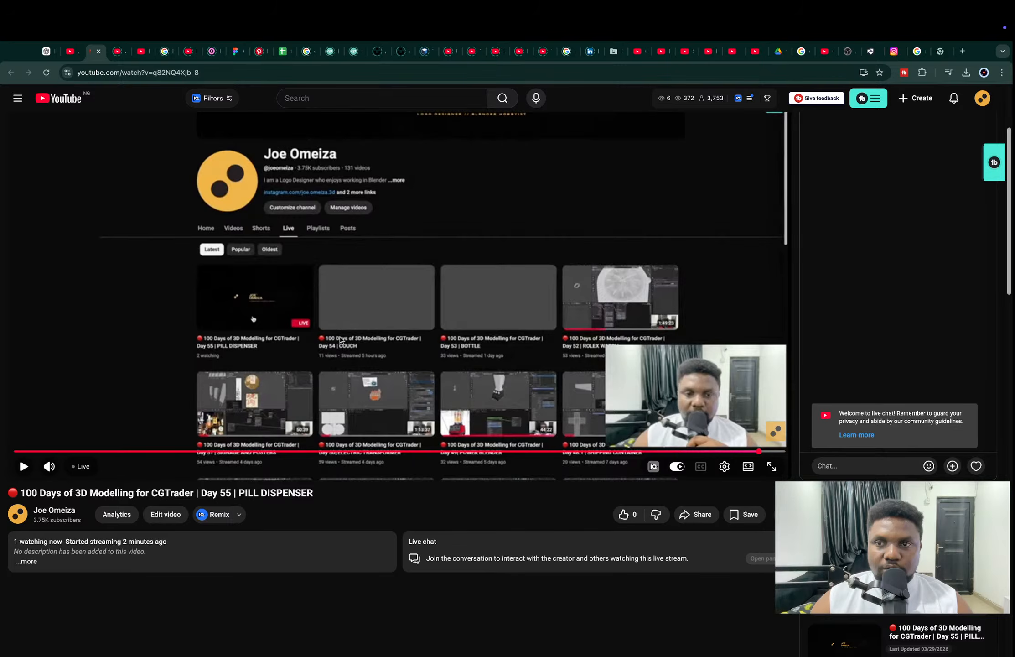
{"action": "key", "text": "super+w"}
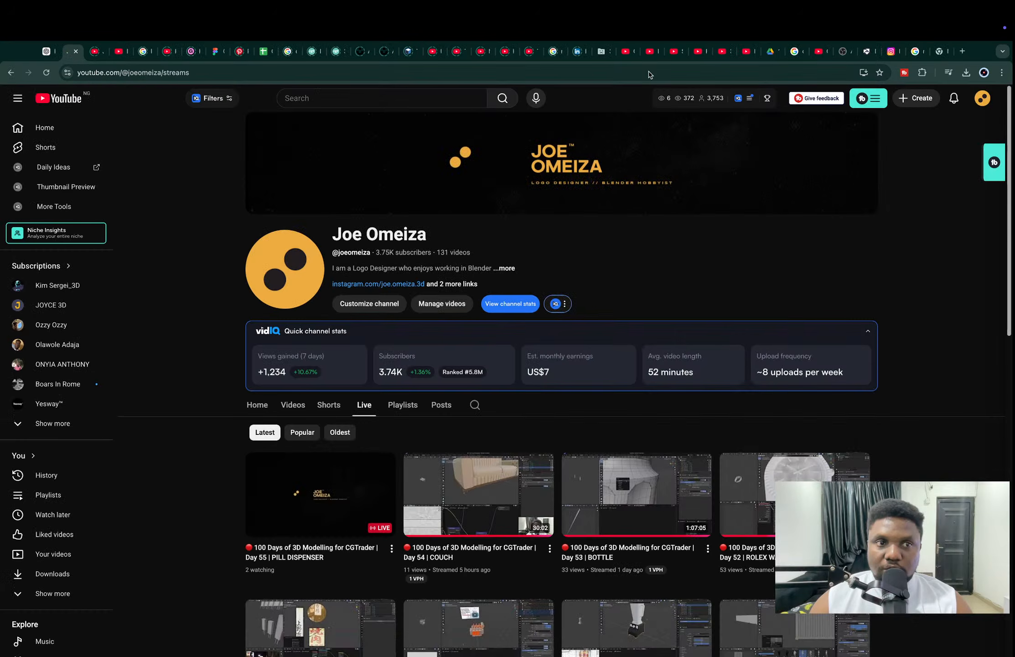
Restart the vertical output stream in OBS and check its connection in Instagram's live video setup.
{"action": "left_click", "coordinate": [889, 51]}
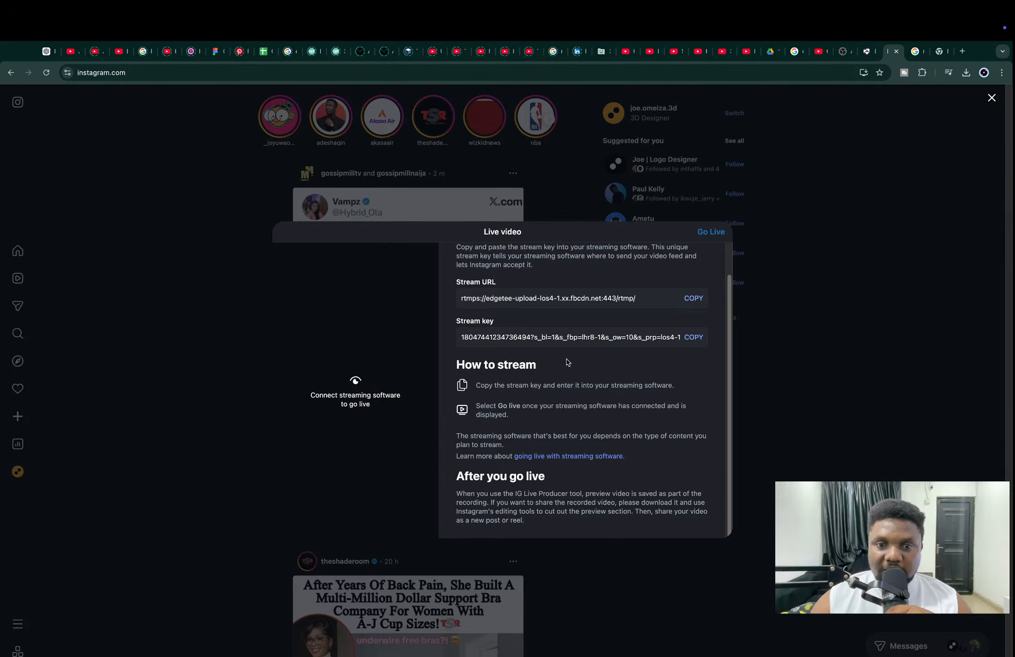
{"action": "scroll", "coordinate": [588, 361], "scroll_direction": "up", "scroll_amount": 2}
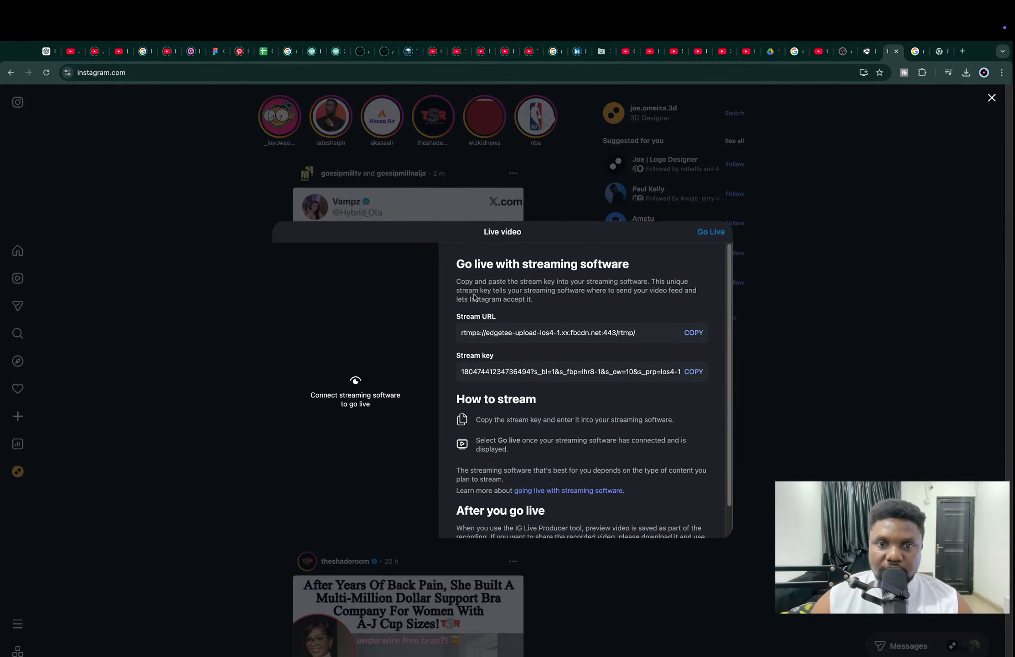
{"action": "key", "text": "ctrl+Left"}
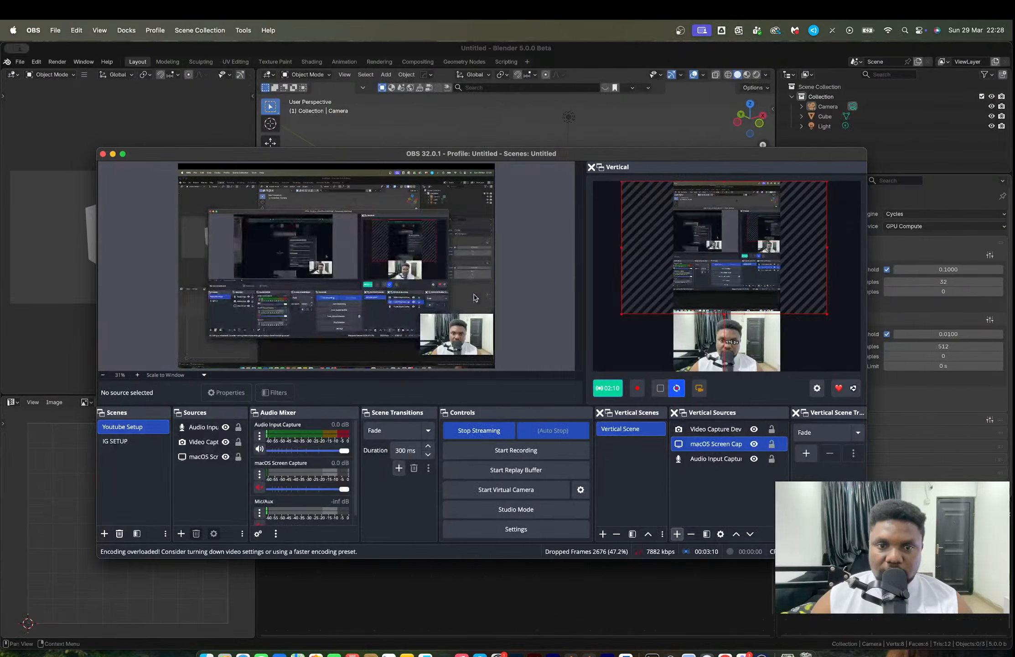
{"action": "left_click", "coordinate": [617, 392]}
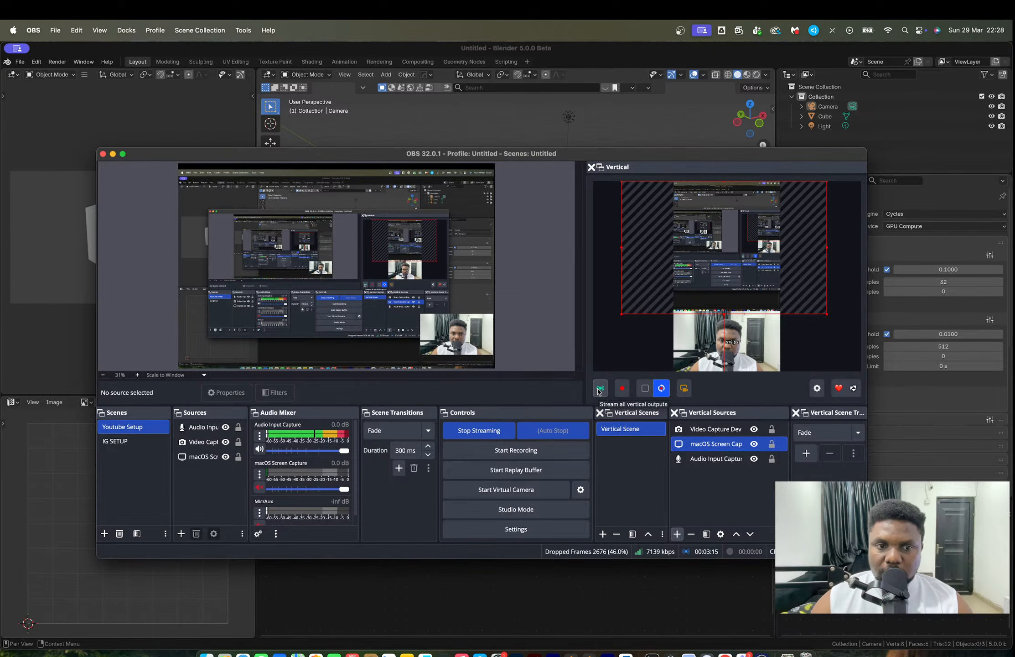
{"action": "left_click", "coordinate": [600, 389]}
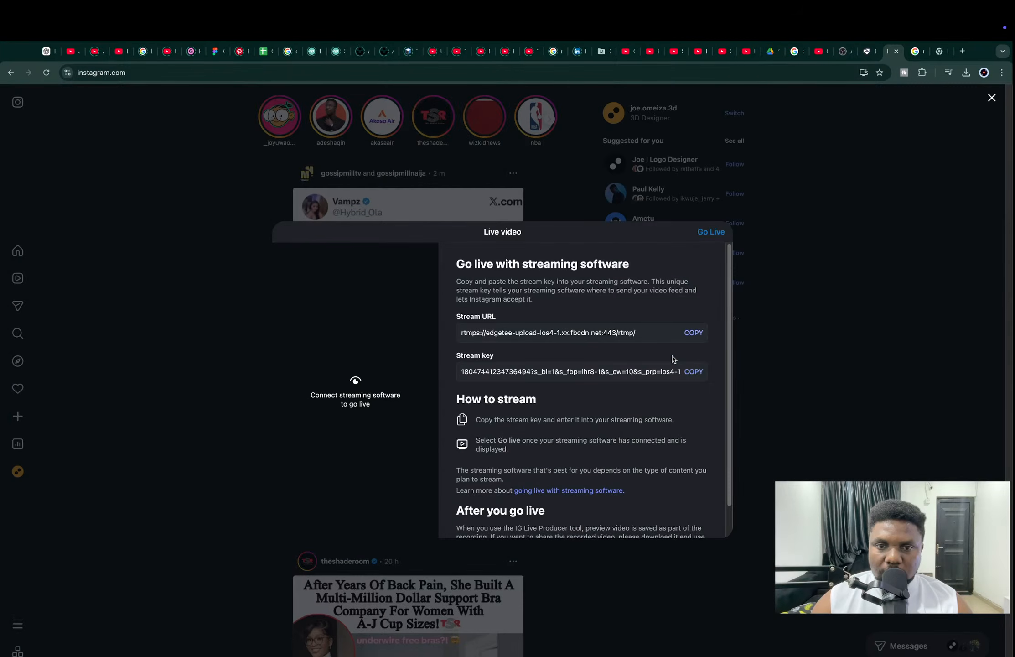
{"action": "triple_click", "coordinate": [362, 390]}
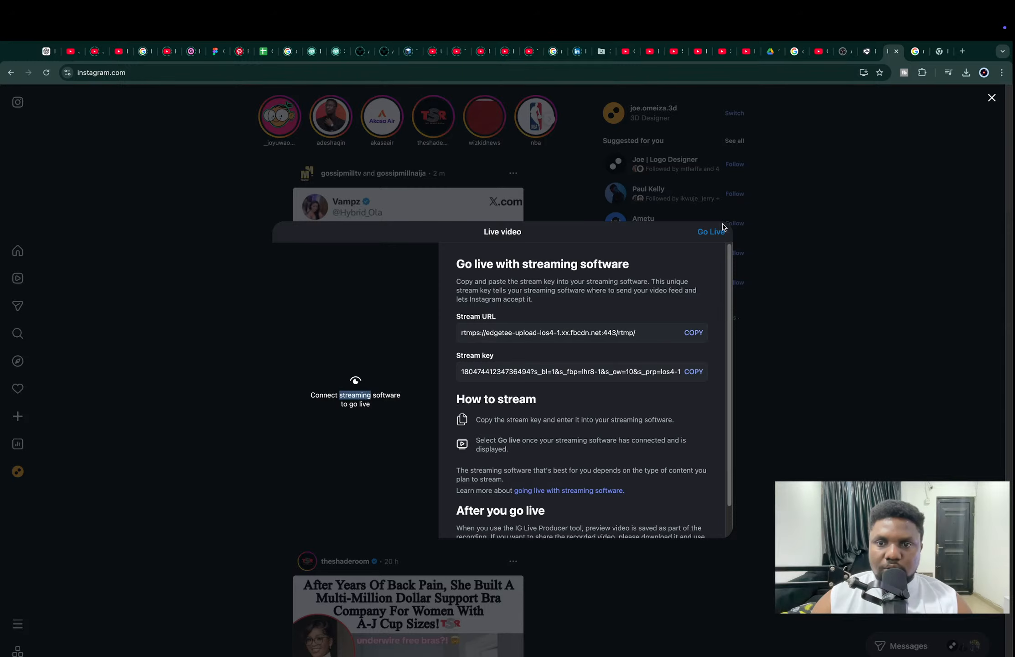
Review Instagram's streaming instructions, switch to OBS, select the vertical Audio Input Capture source and open the vertical output settings.
{"action": "scroll", "coordinate": [502, 388], "scroll_direction": "down", "scroll_amount": 2}
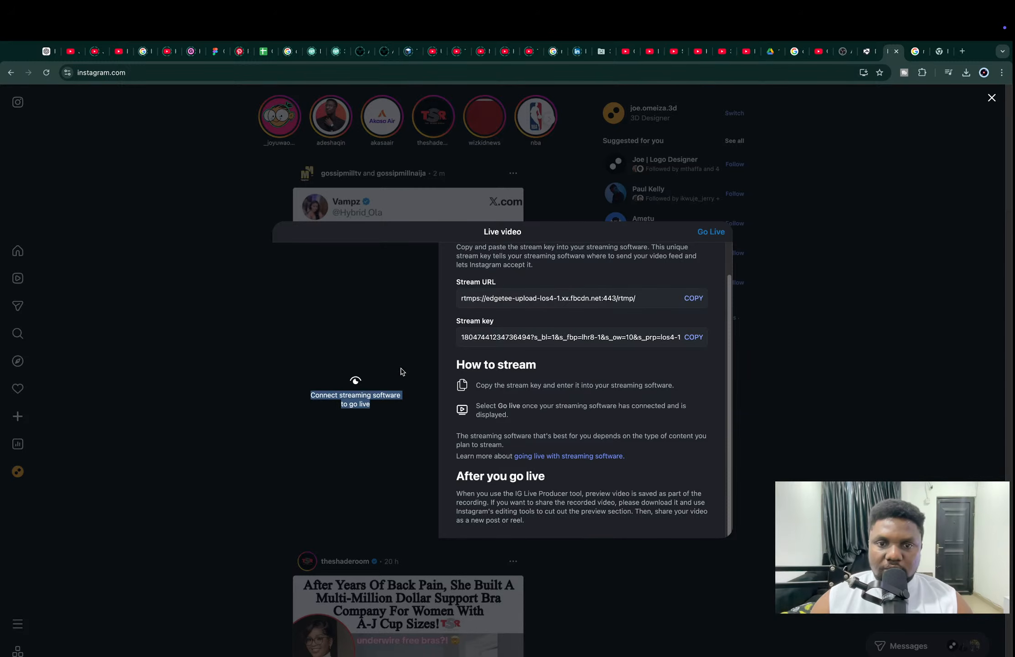
{"action": "key", "text": "super+Tab"}
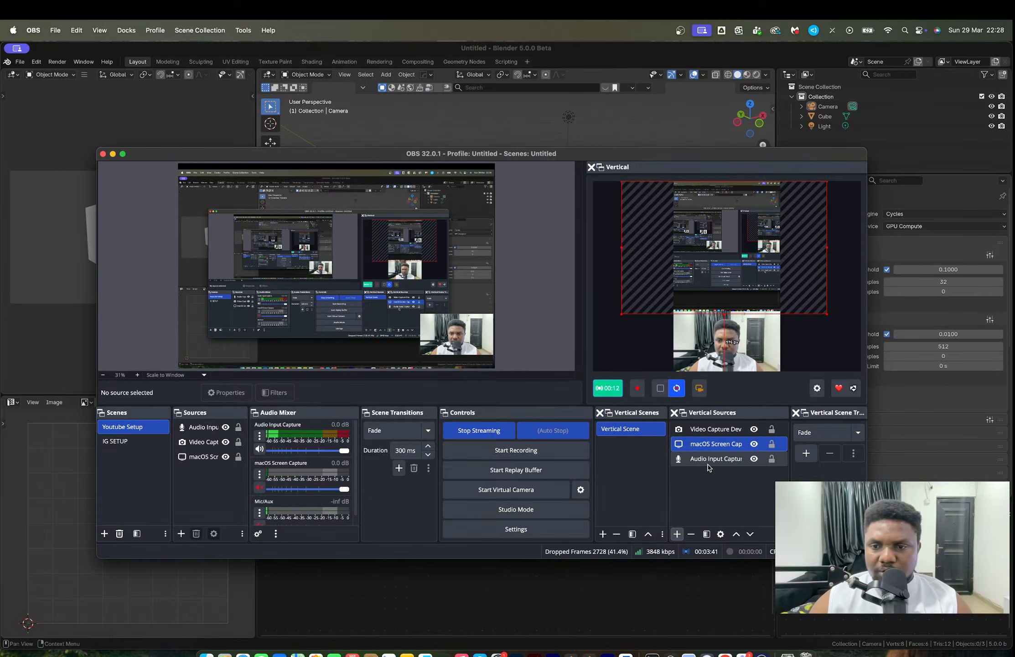
{"action": "left_click", "coordinate": [769, 461]}
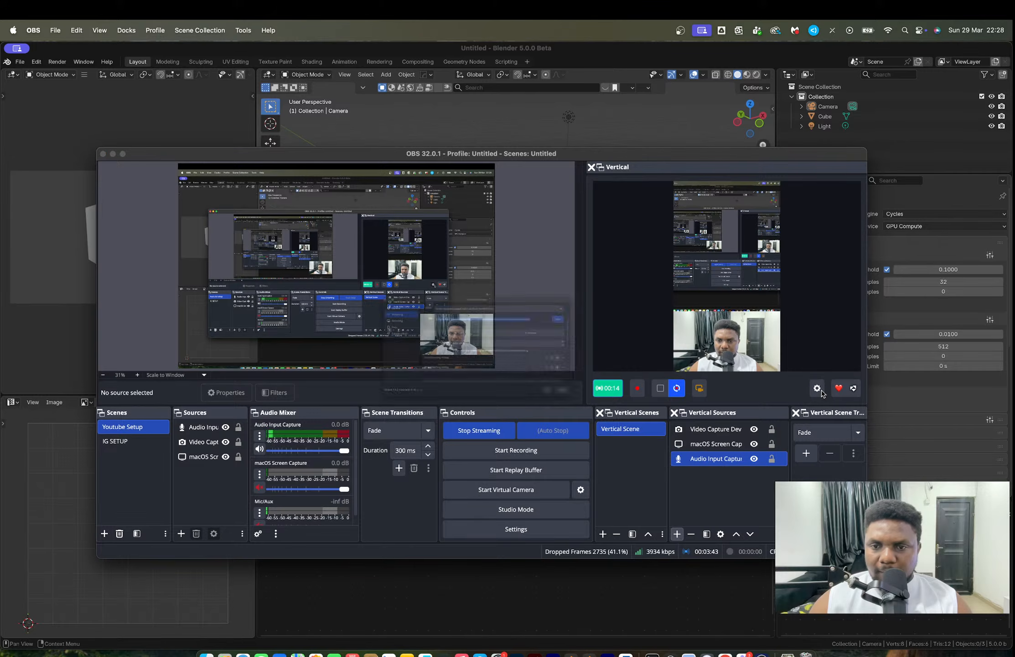
{"action": "left_click", "coordinate": [817, 388]}
{"action": "key", "text": "ctrl+Right"}
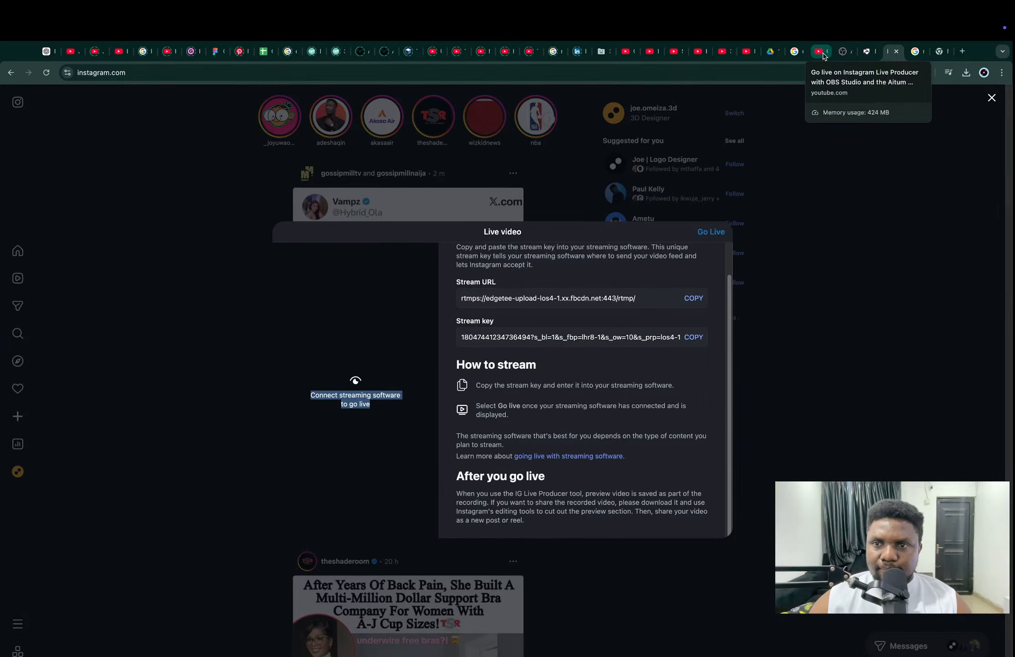
Skim forward through the YouTube tutorial on Instagram Live Producer with OBS and the Aitum Vertical plugin to its live broadcast section.
{"action": "left_click", "coordinate": [821, 51]}
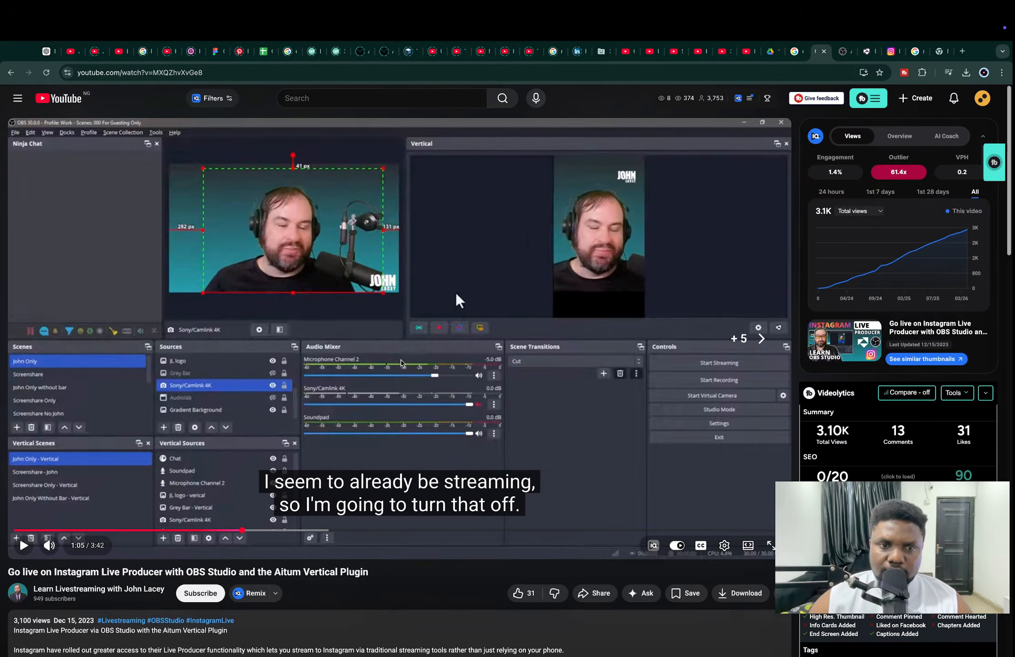
{"action": "key", "text": "Right"}
{"action": "key", "text": "Right"}
{"action": "key", "text": "Right"}
{"action": "key", "text": "Right"}
{"action": "key", "text": "Right"}
{"action": "key", "text": "Right"}
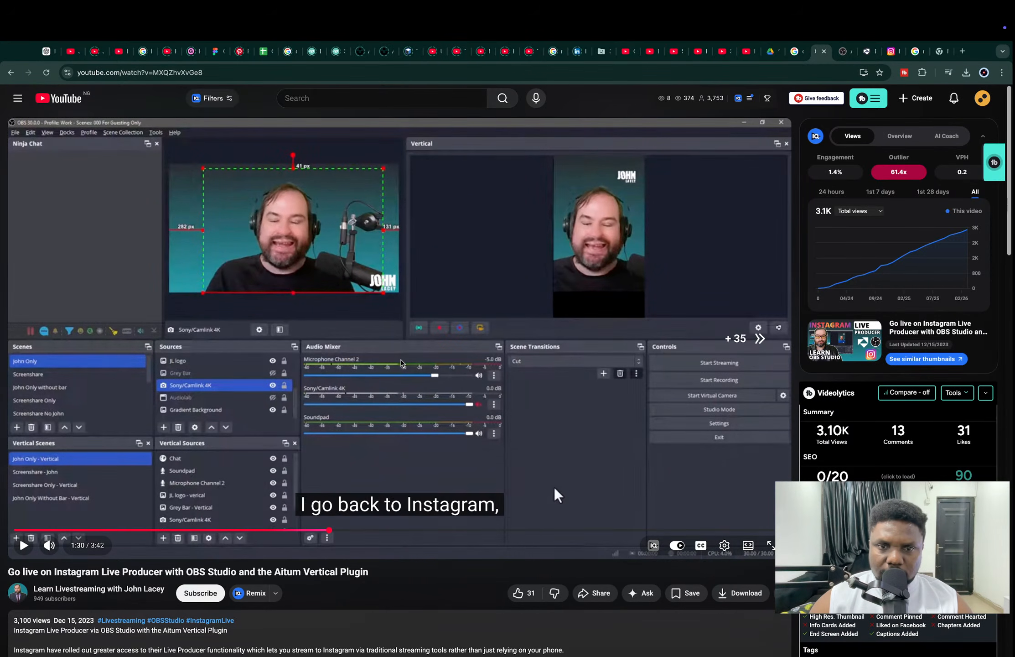
{"action": "key", "text": "Right"}
{"action": "key", "text": "Right"}
{"action": "key", "text": "Right"}
{"action": "key", "text": "Right"}
{"action": "key", "text": "Right"}
{"action": "key", "text": "Right"}
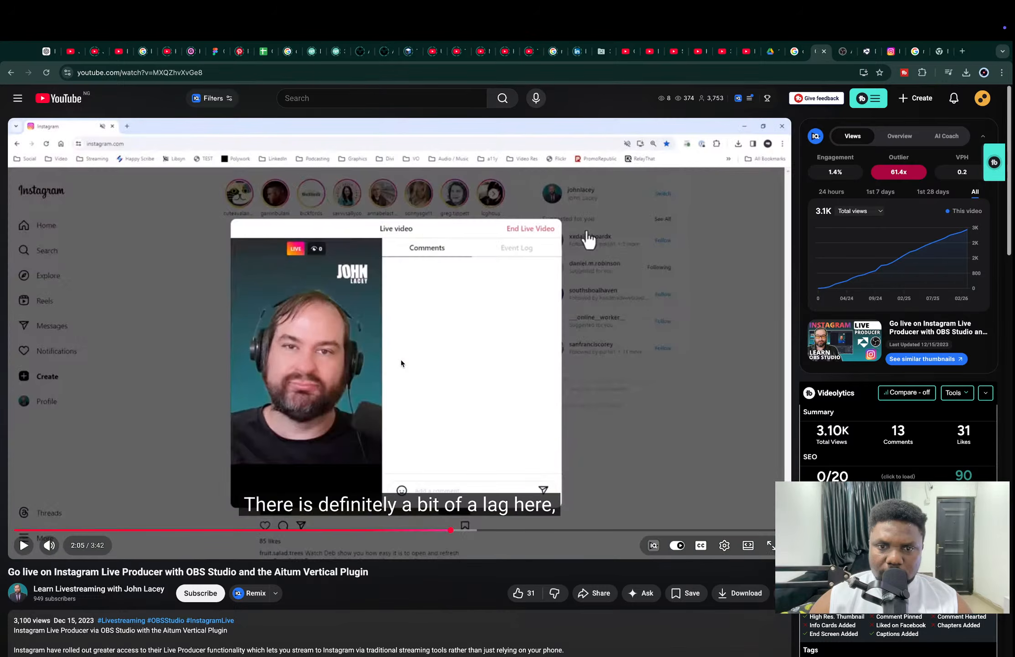
{"action": "key", "text": "Right"}
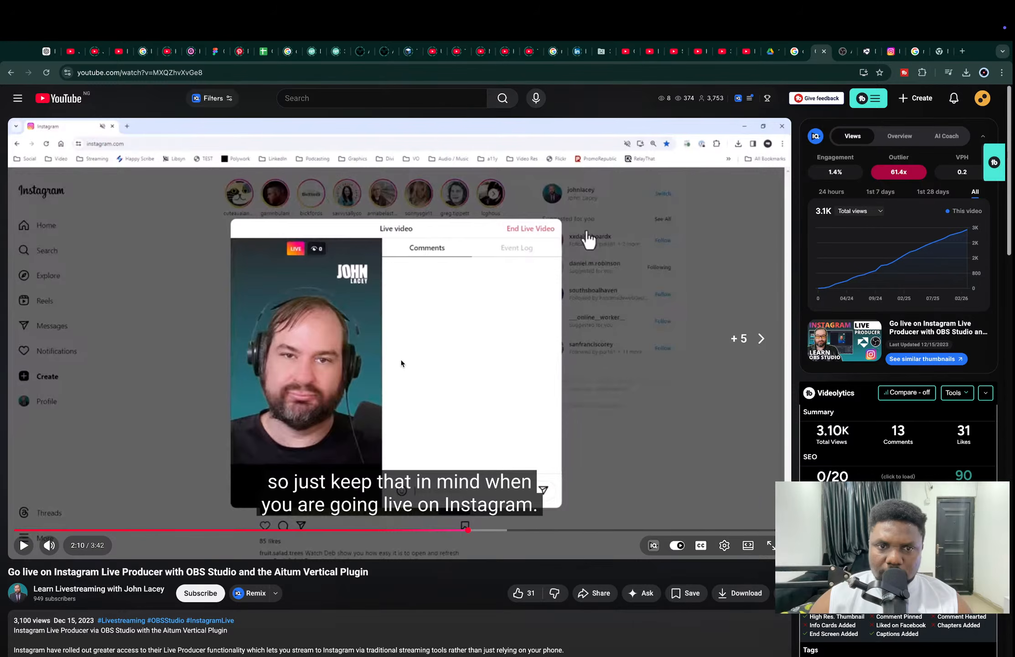
Rewind the tutorial to 1:20, play it from the server setup to the Instagram preview, and pause it.
{"action": "key", "text": "Left"}
{"action": "key", "text": "Left"}
{"action": "key", "text": "Left"}
{"action": "key", "text": "Left"}
{"action": "key", "text": "Left"}
{"action": "key", "text": "Left"}
{"action": "key", "text": "Left"}
{"action": "key", "text": "Left"}
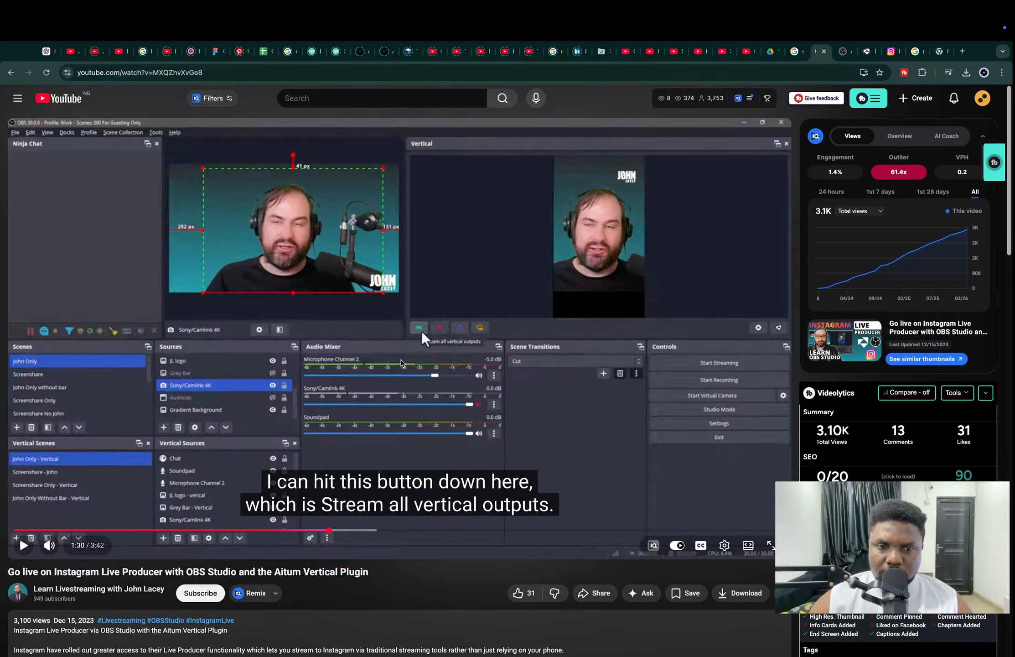
{"action": "key", "text": "Left"}
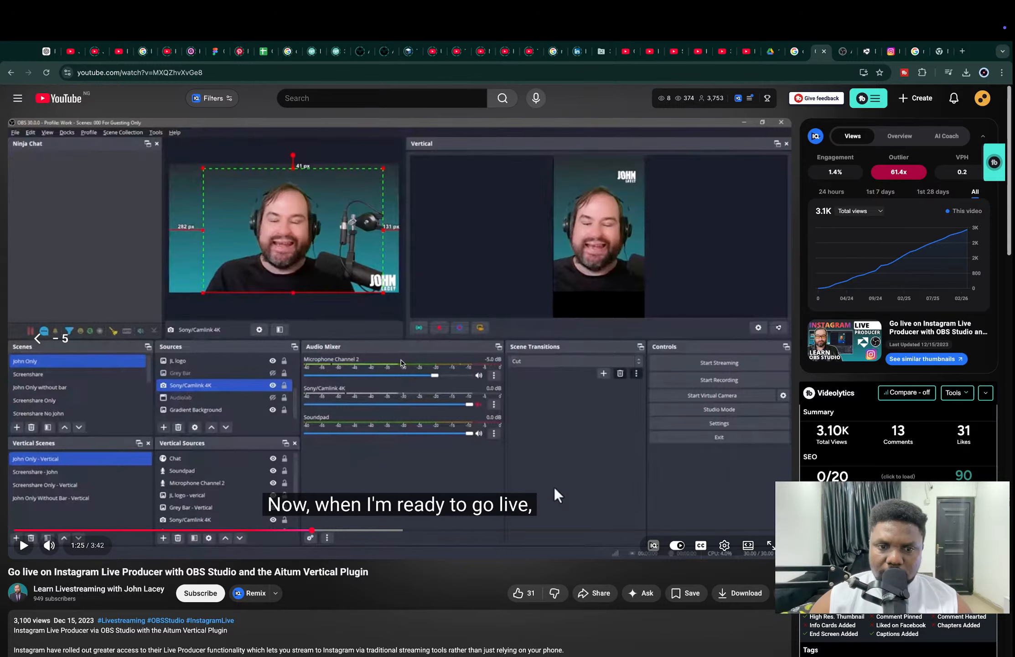
{"action": "key", "text": "Left"}
{"action": "key", "text": "m"}
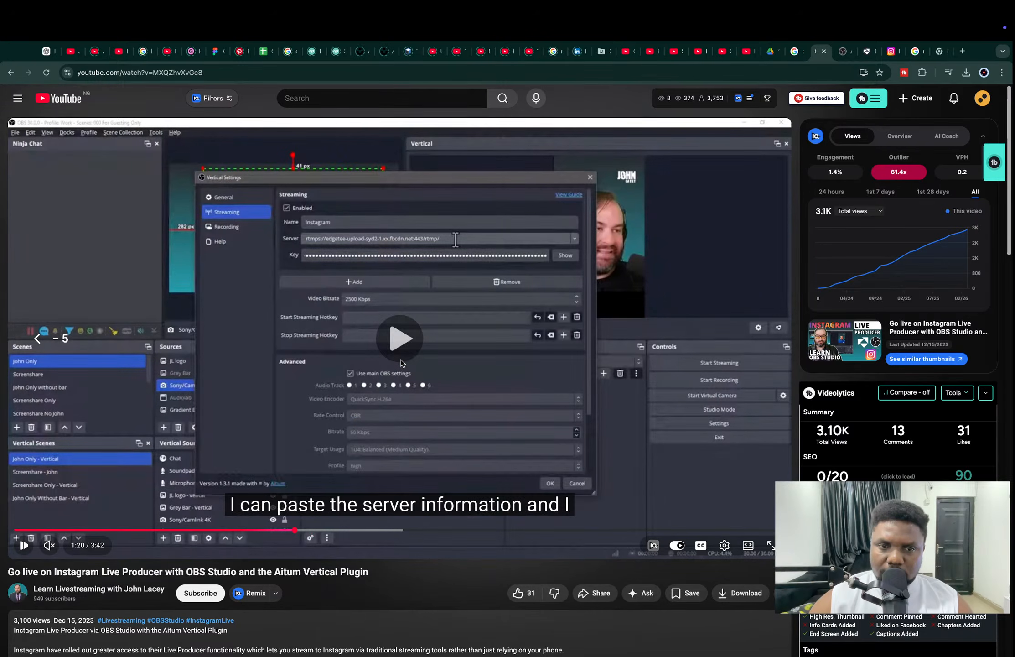
{"action": "key", "text": "space"}
{"action": "key", "text": "m"}
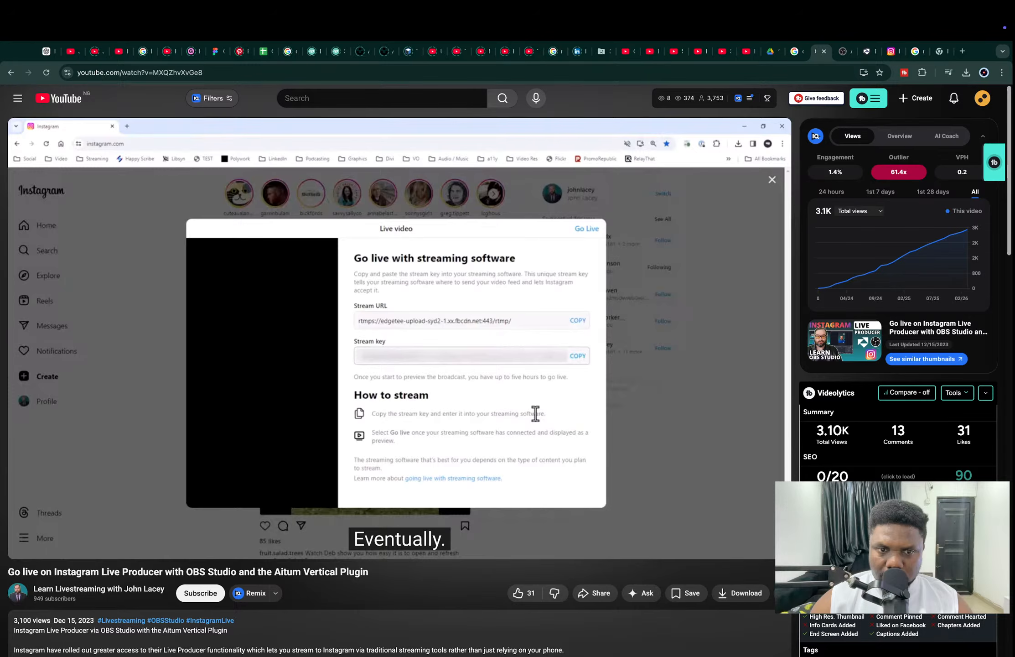
{"action": "left_click", "coordinate": [400, 359]}
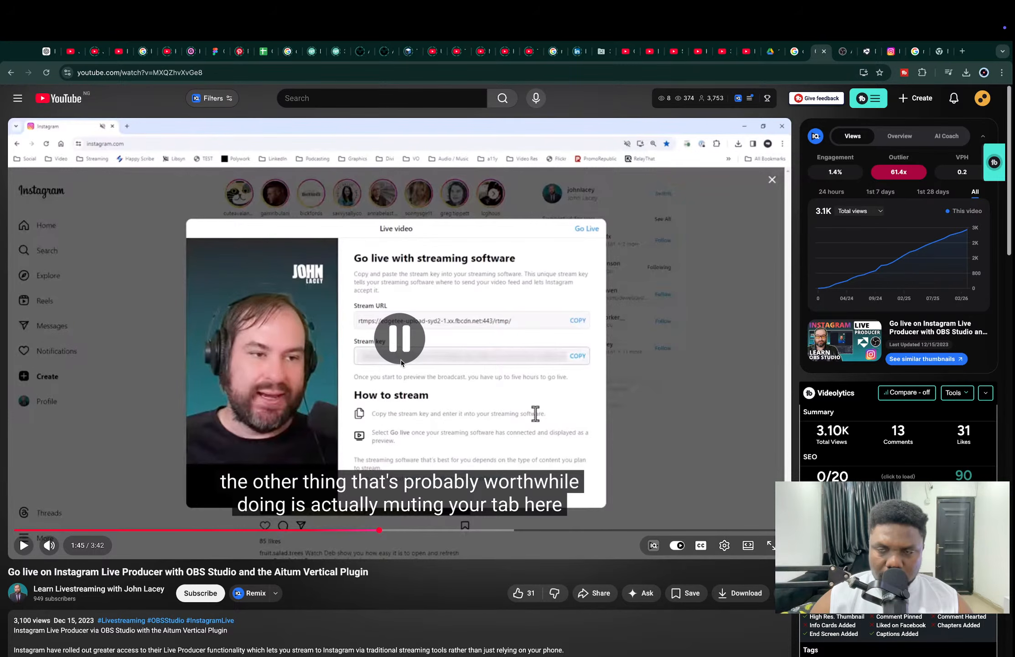
Return to Instagram's live video setup and start the live broadcast.
{"action": "left_click", "coordinate": [891, 51]}
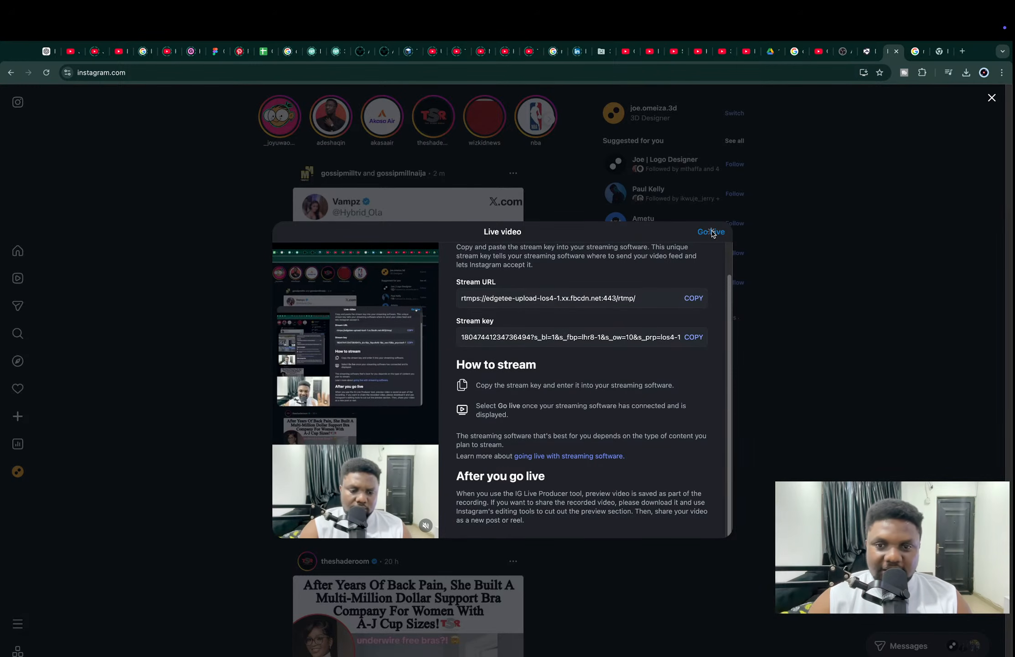
{"action": "left_click", "coordinate": [712, 232]}
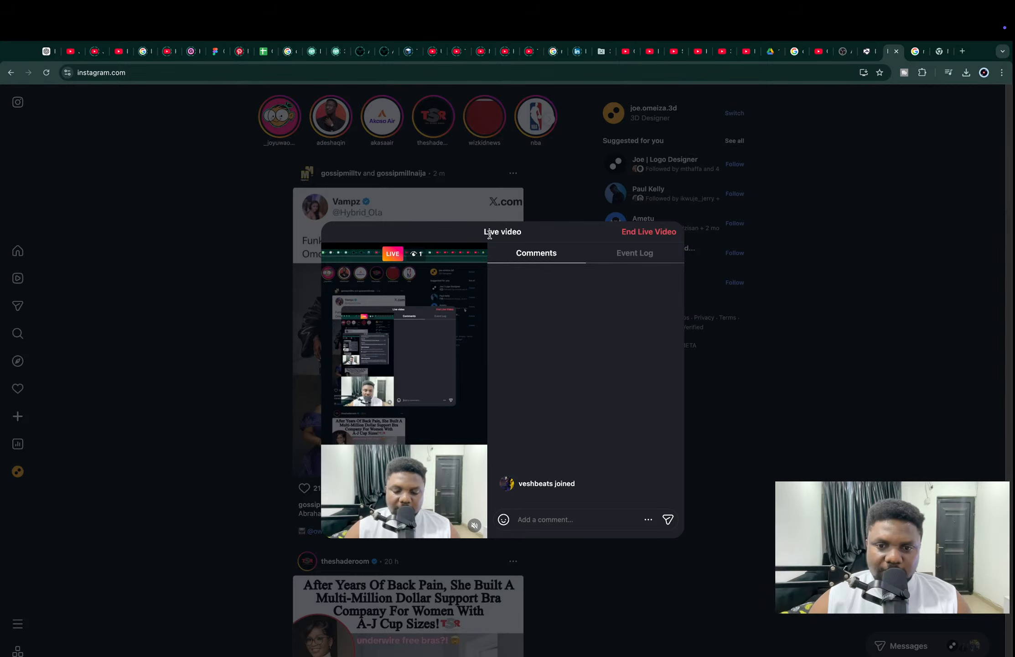
{"action": "left_click_drag", "start_coordinate": [488, 232], "coordinate": [580, 234]}
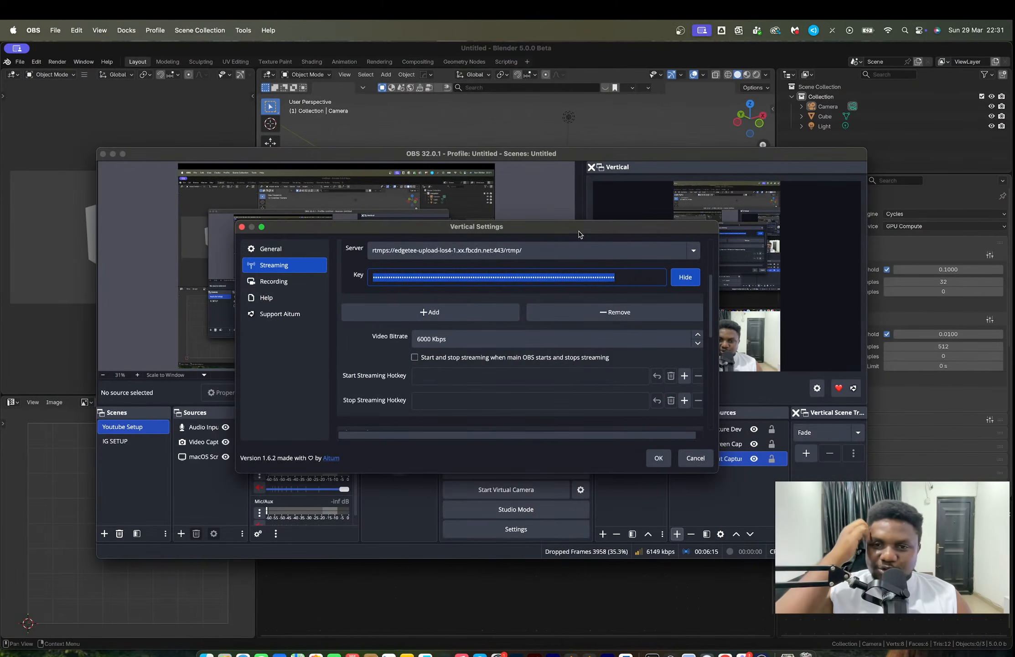
Save and close the OBS vertical streaming settings, and check the live video and its comments on Instagram.
{"action": "left_click", "coordinate": [659, 458]}
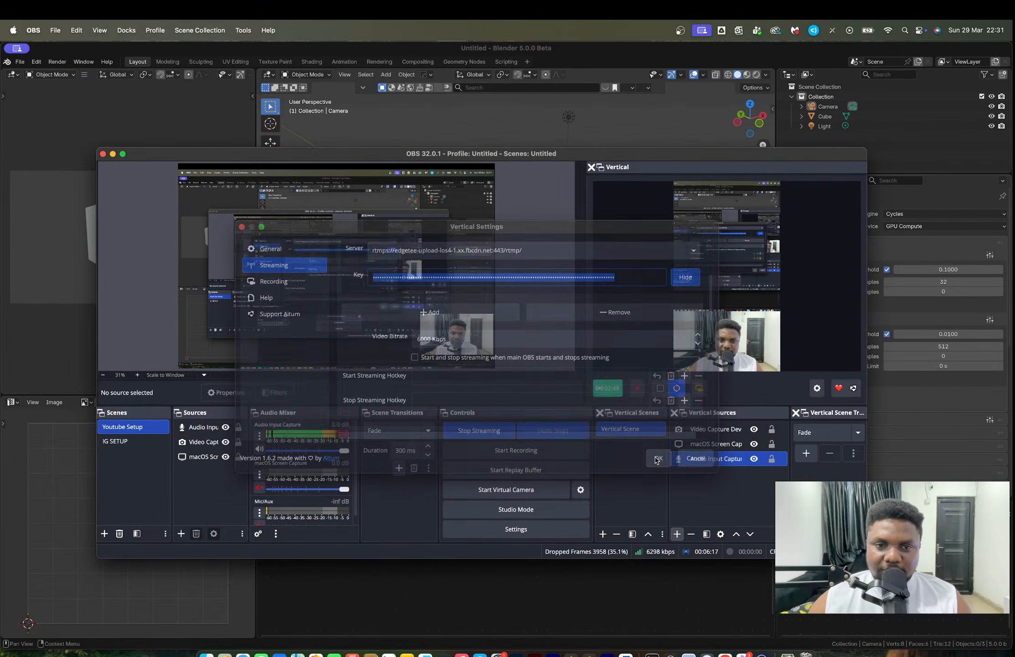
{"action": "left_click", "coordinate": [586, 50]}
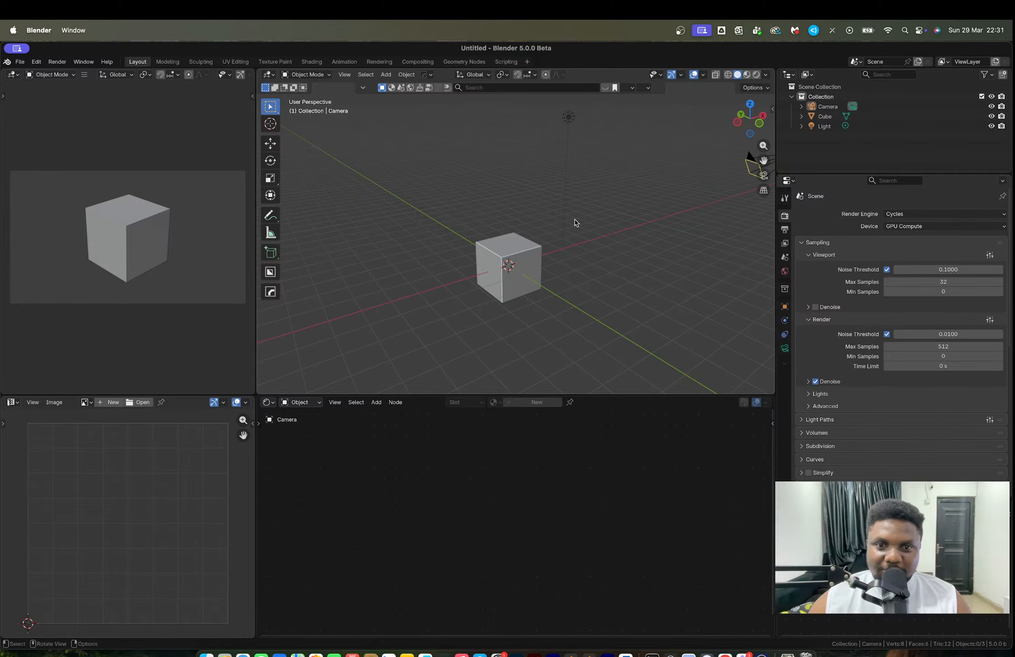
{"action": "key", "text": "ctrl+Right"}
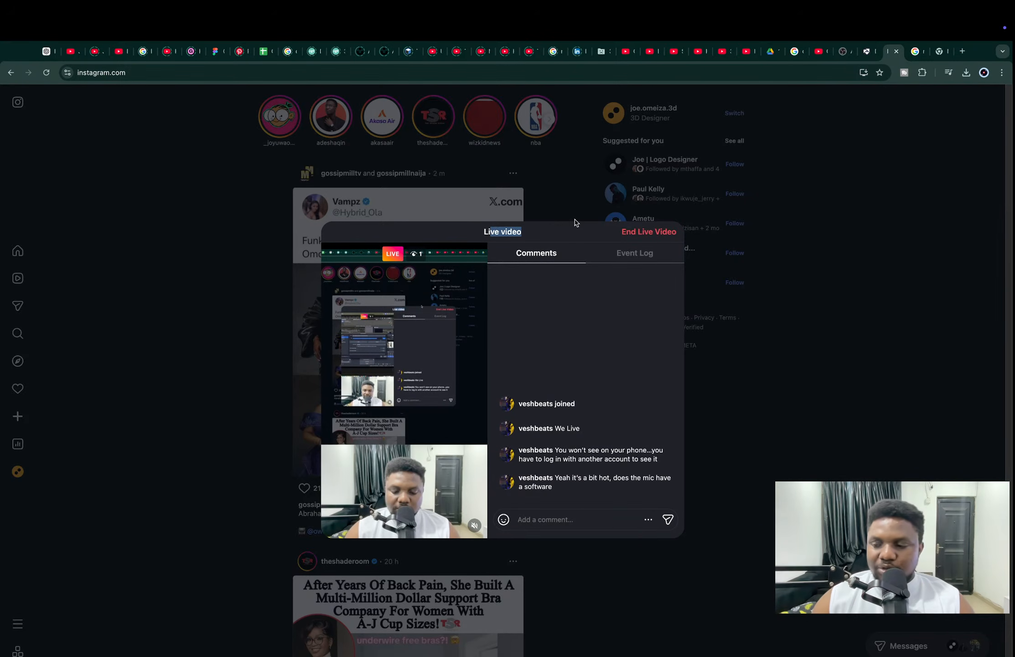
{"action": "key", "text": "ctrl+Left"}
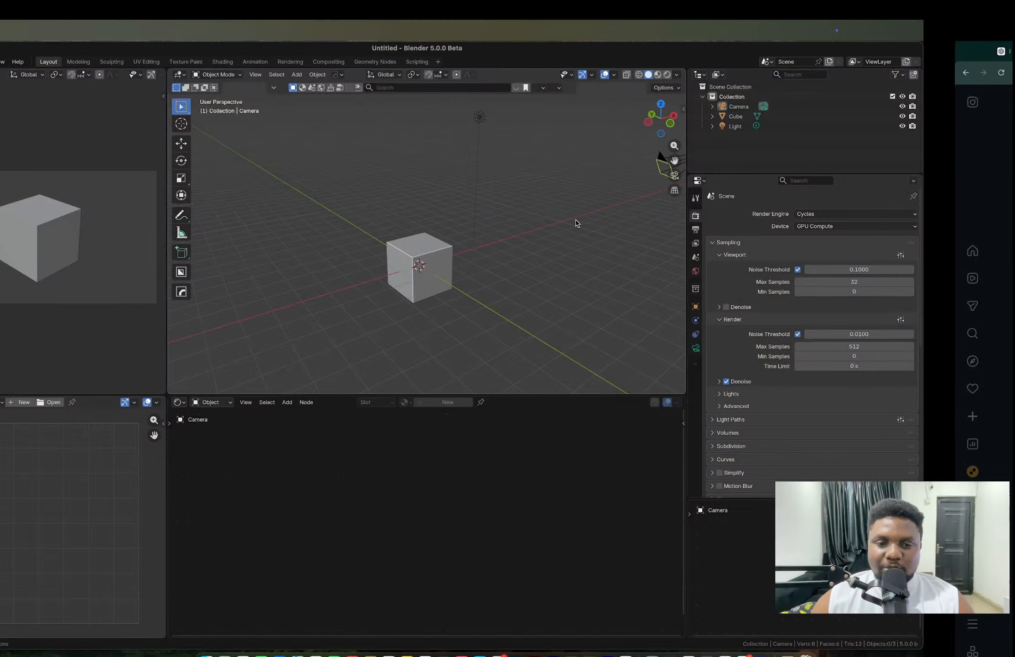
Open the filters of the Audio Input Capture source in OBS and select the 3-Band Equaliser.
{"action": "left_click", "coordinate": [761, 654]}
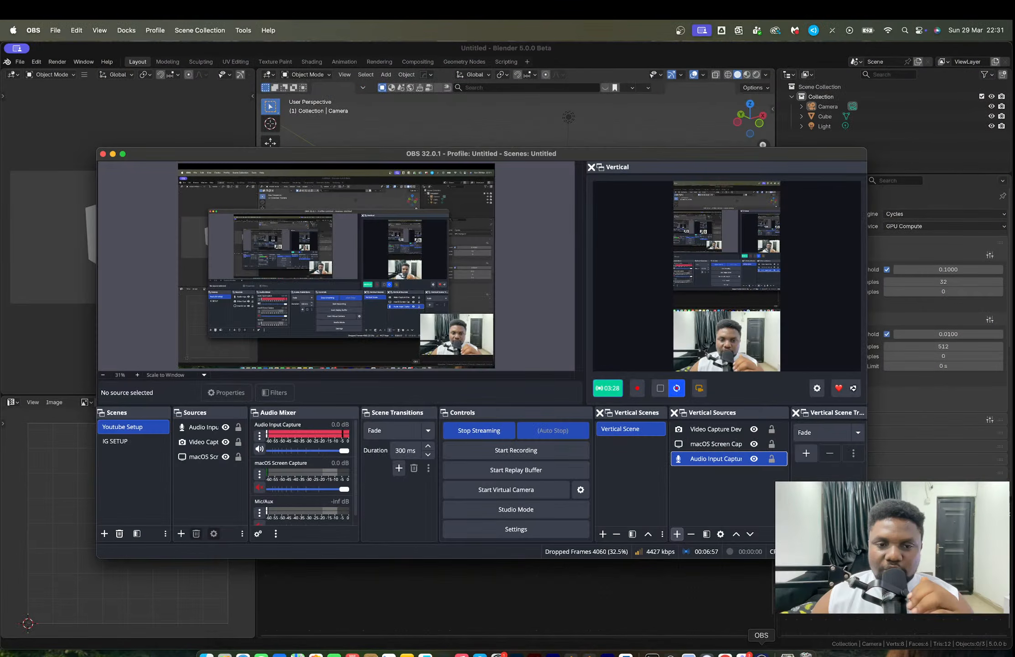
{"action": "left_click", "coordinate": [259, 436]}
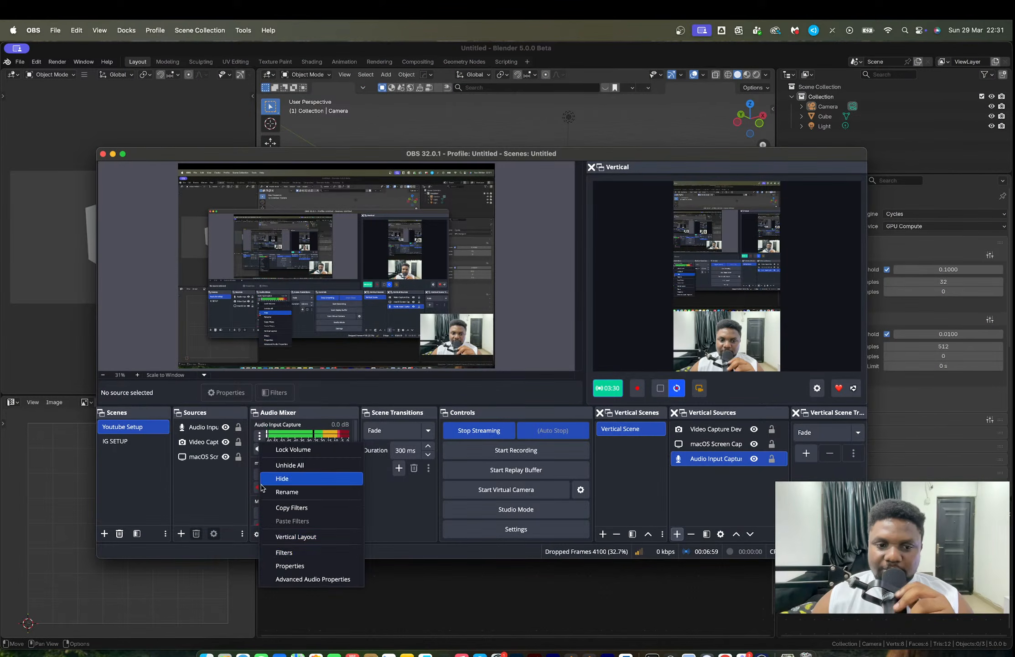
{"action": "left_click", "coordinate": [284, 553]}
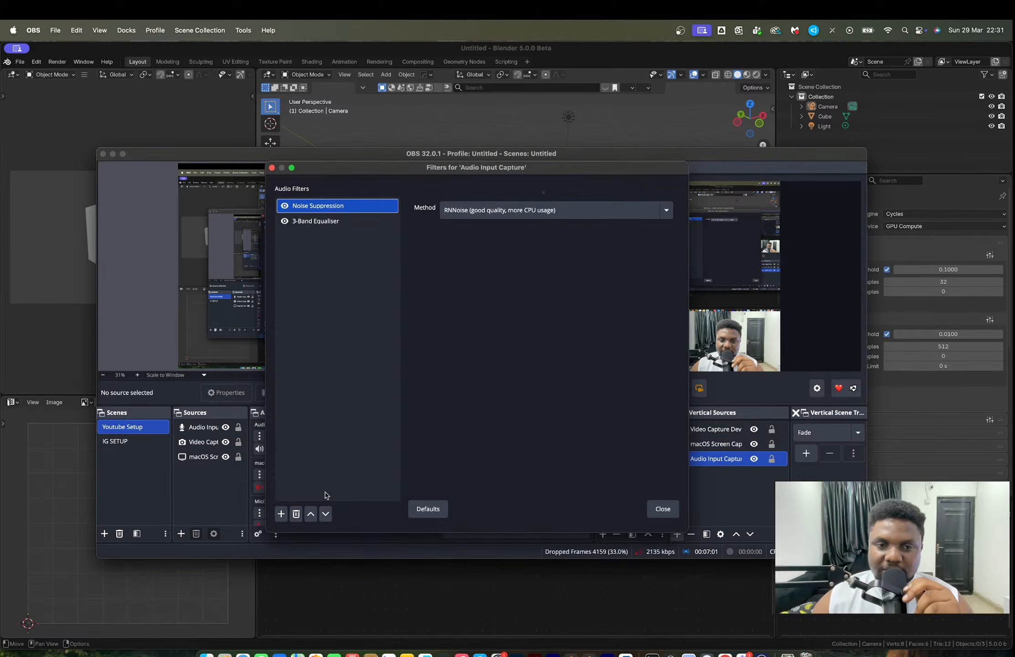
{"action": "left_click", "coordinate": [327, 226]}
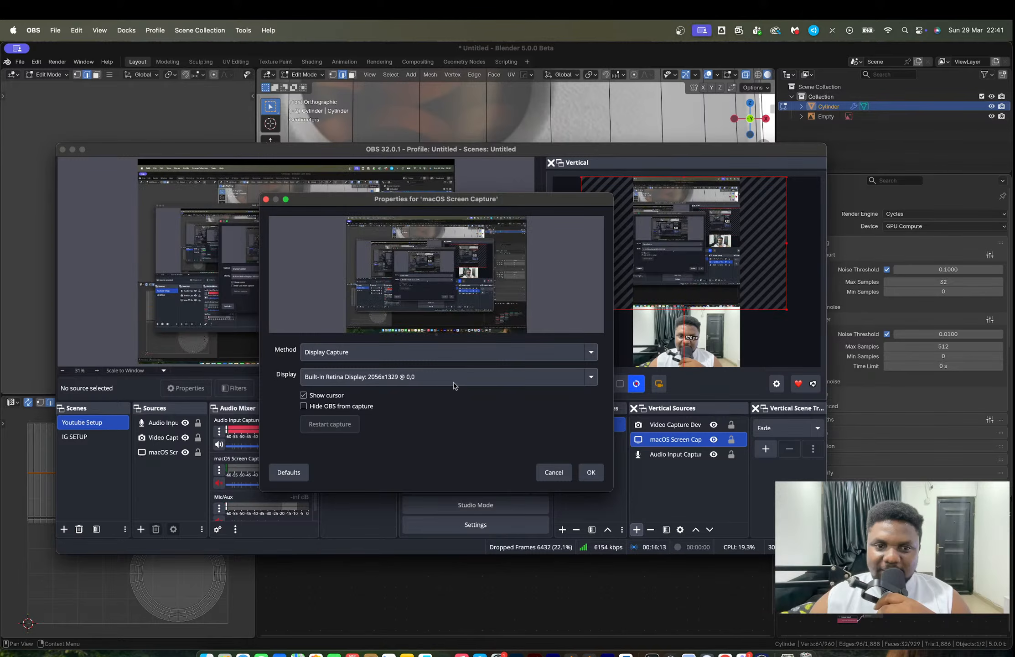
Accept the macOS Screen Capture properties in OBS, and check the Day 55 PILL DISPENSER stream's playback on YouTube before closing it.
{"action": "left_click", "coordinate": [592, 473]}
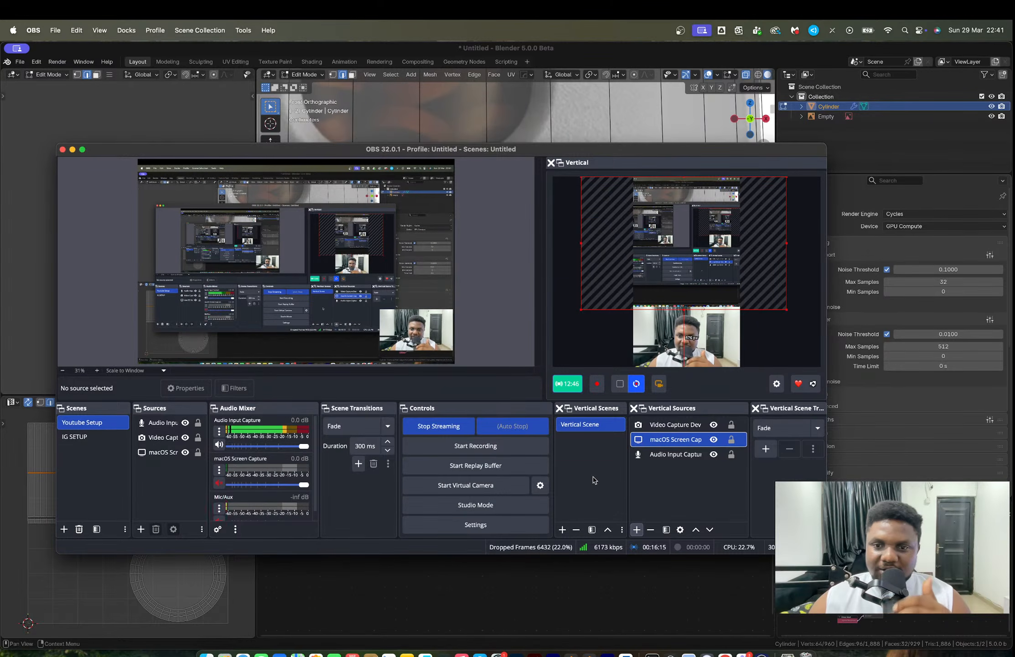
{"action": "key", "text": "ctrl+Right"}
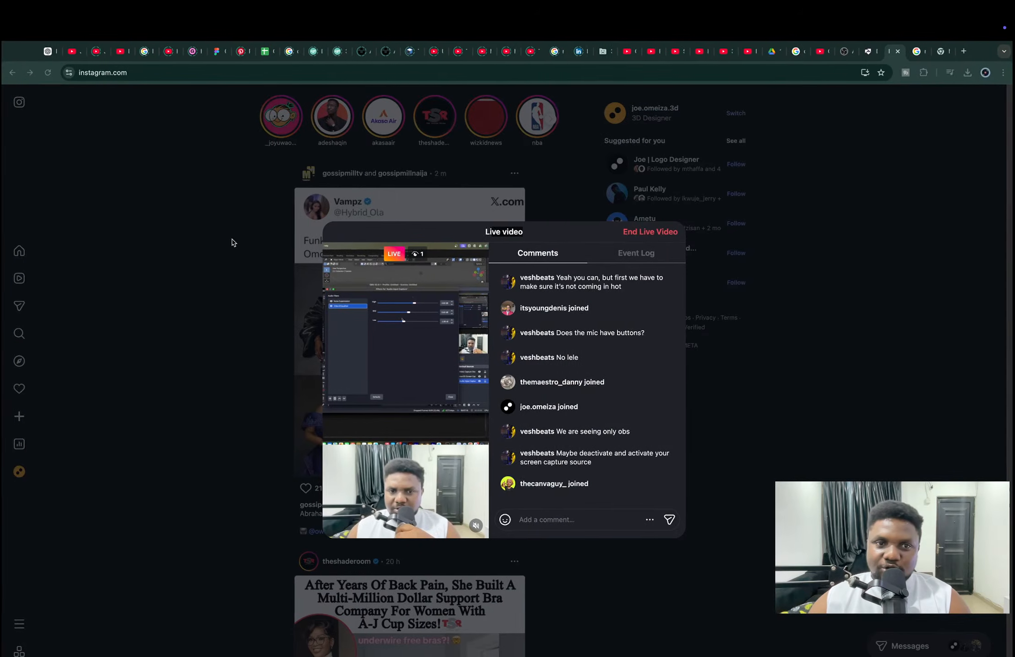
{"action": "left_click", "coordinate": [72, 50]}
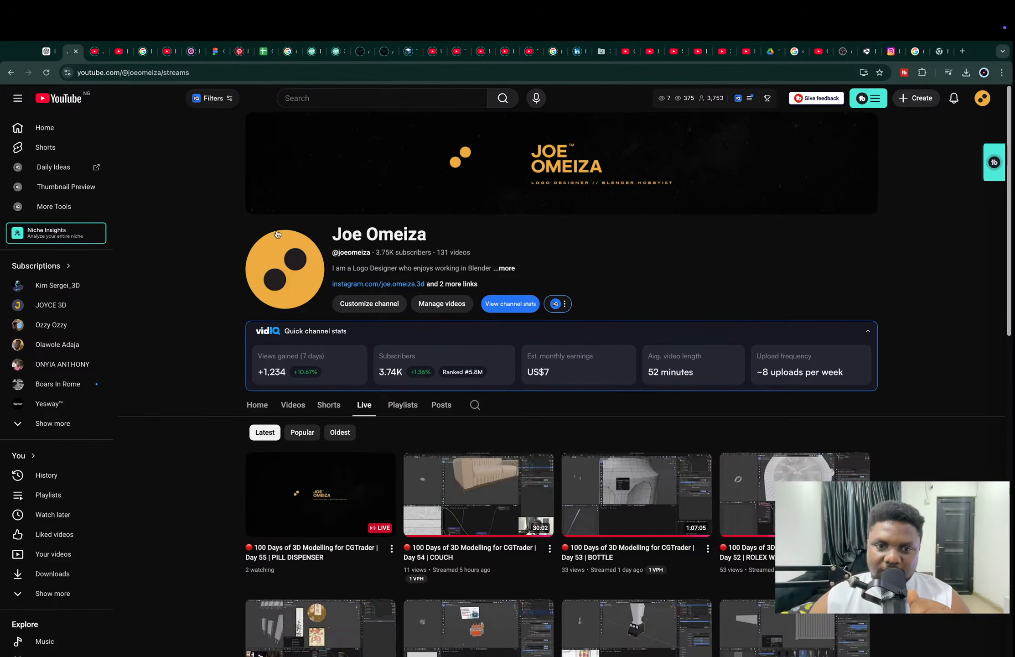
{"action": "left_click", "coordinate": [97, 53]}
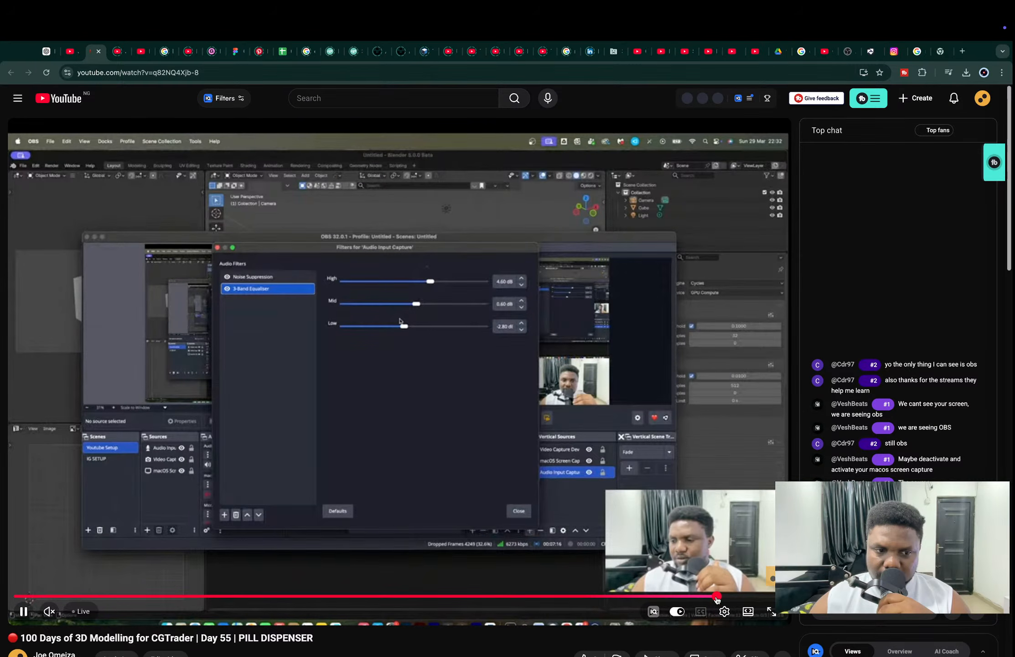
{"action": "scroll", "coordinate": [717, 599], "scroll_direction": "down", "scroll_amount": 2}
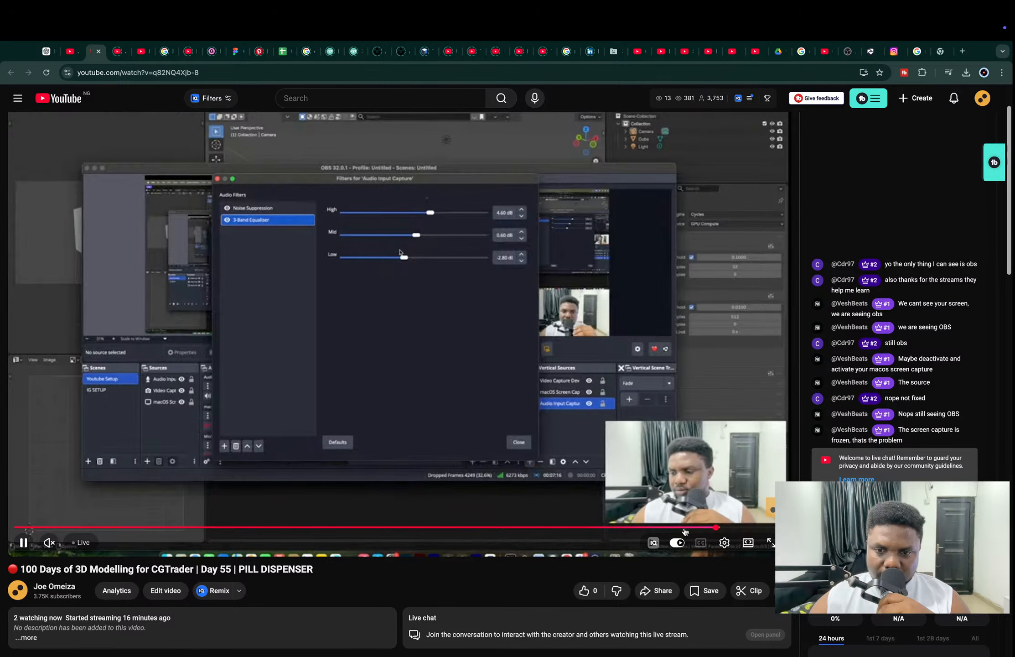
{"action": "left_click", "coordinate": [609, 528]}
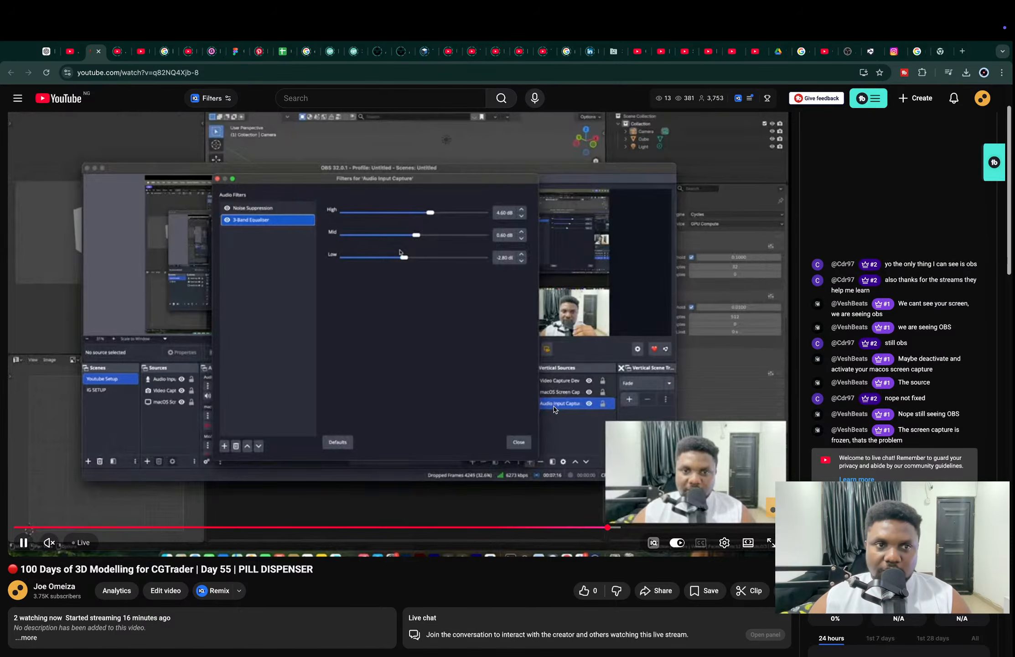
{"action": "key", "text": "super+w"}
Look at the OBS preview, reopen the Day 55 PILL DISPENSER stream from the YouTube channel in a new tab and rewind it about 3:18.
{"action": "key", "text": "super+Tab"}
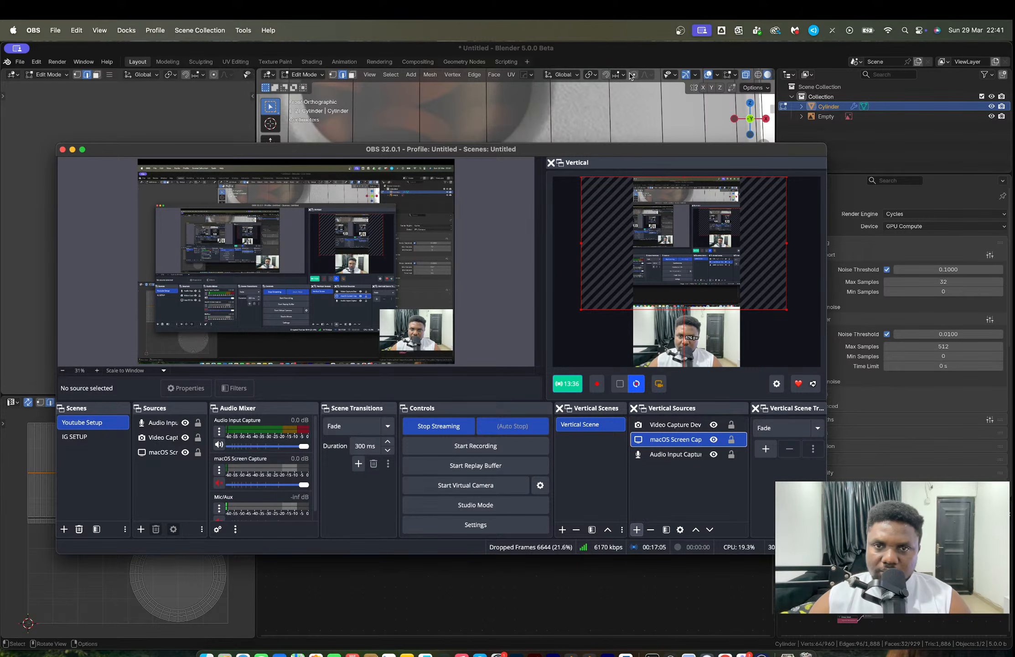
{"action": "left_click", "coordinate": [616, 54]}
{"action": "key", "text": "ctrl+Right"}
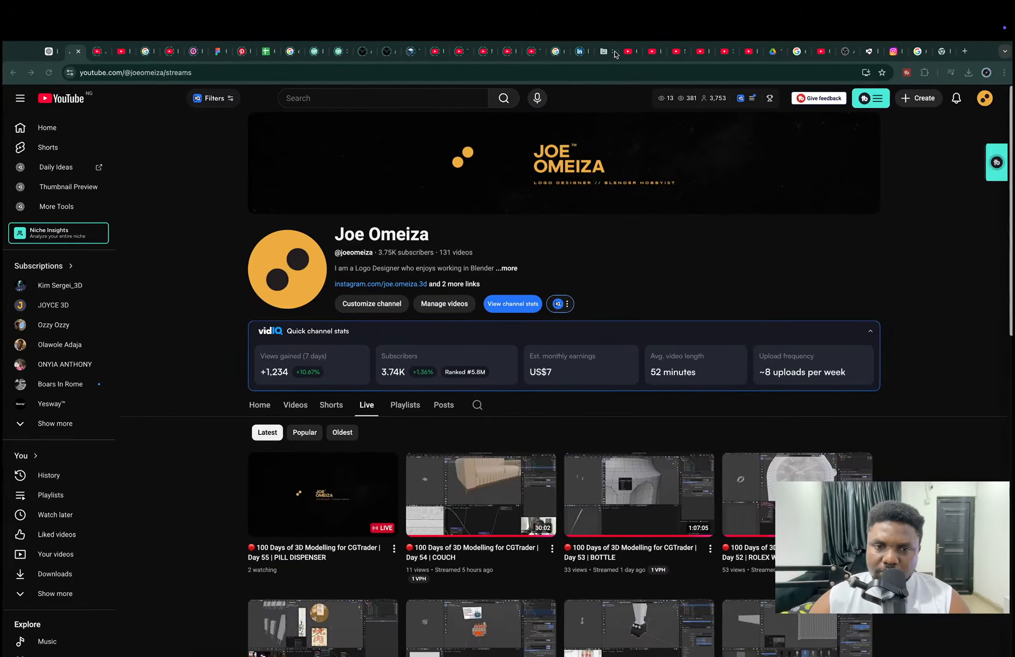
{"action": "right_click", "coordinate": [339, 484]}
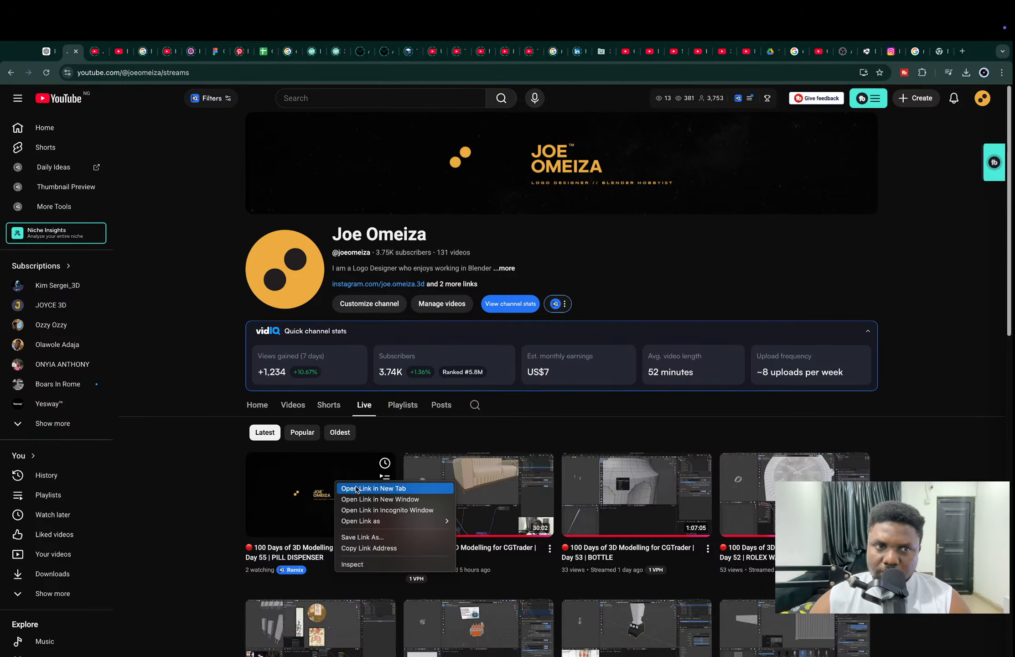
{"action": "left_click", "coordinate": [357, 488]}
{"action": "left_click", "coordinate": [95, 53]}
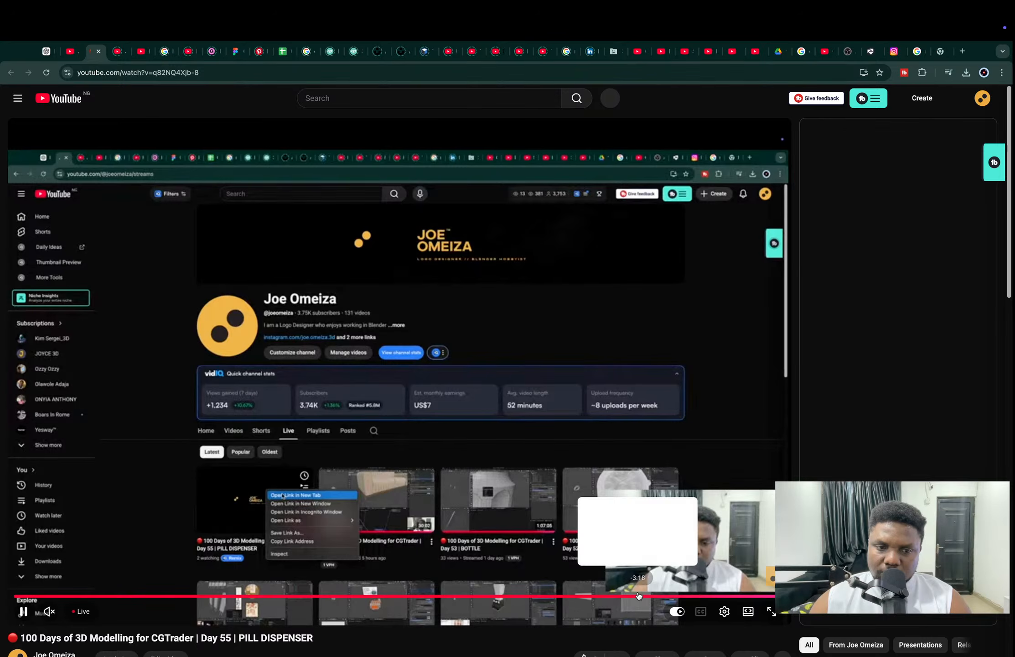
{"action": "left_click", "coordinate": [638, 596]}
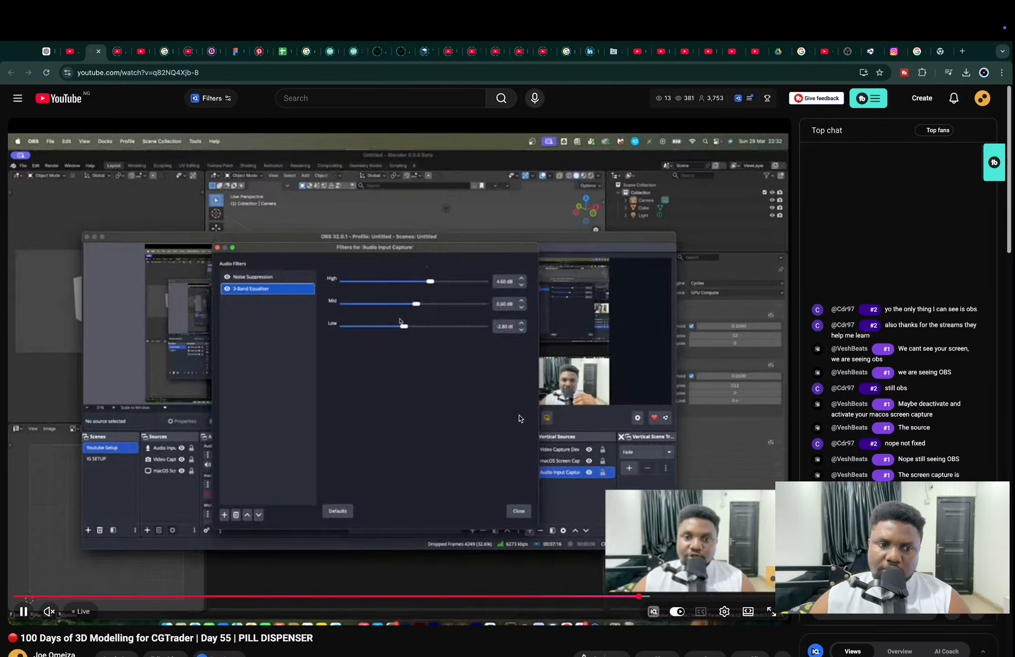
Pause the Day 55 PILL DISPENSER stream playback, close its tab and switch to Blender.
{"action": "left_click", "coordinate": [519, 418]}
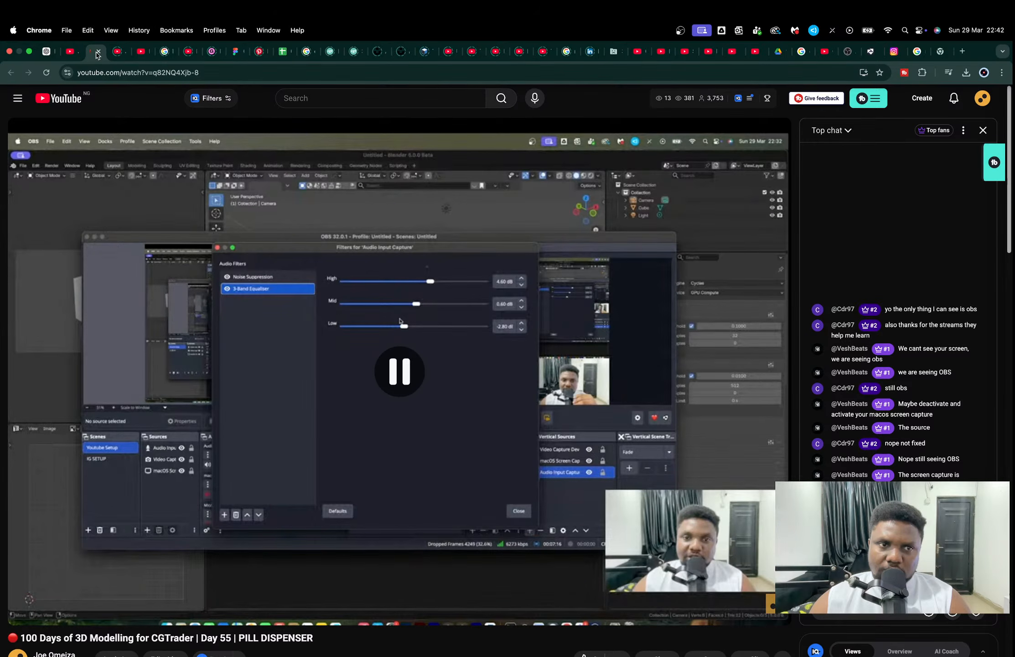
{"action": "left_click", "coordinate": [97, 54]}
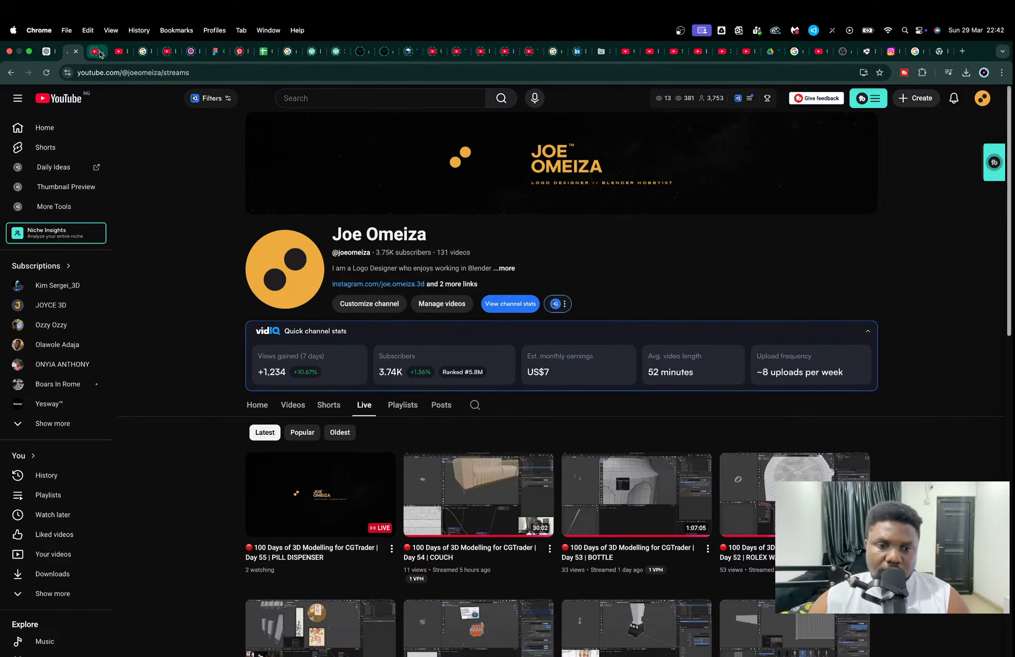
{"action": "key", "text": "super+Tab"}
{"action": "left_click", "coordinate": [113, 352]}
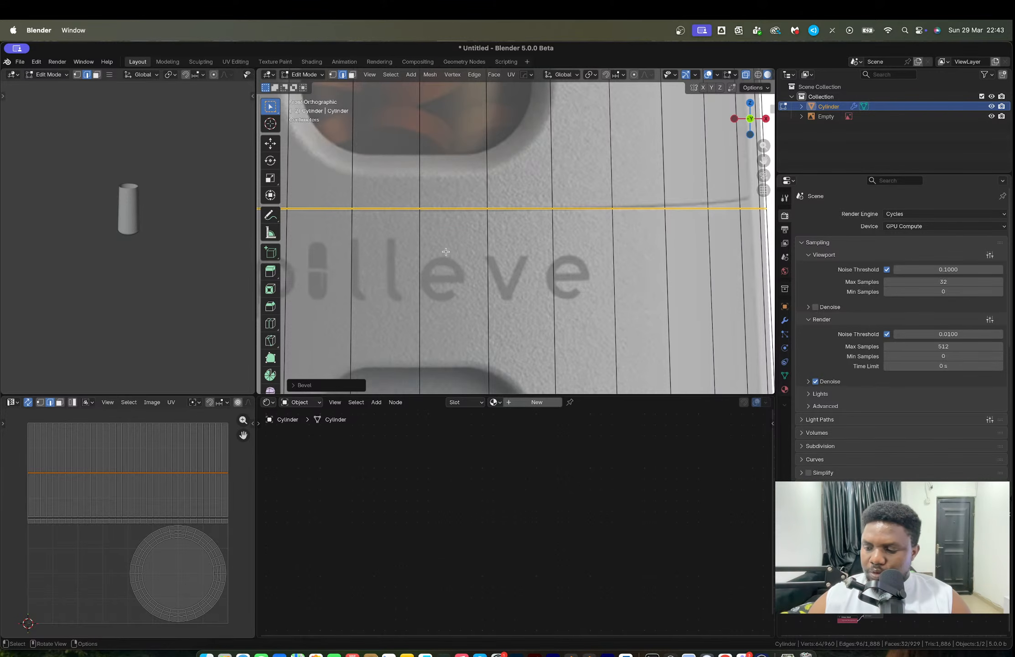
Leave Edit Mode and delete the existing cylinder body from the scene.
{"action": "key", "text": "Tab"}
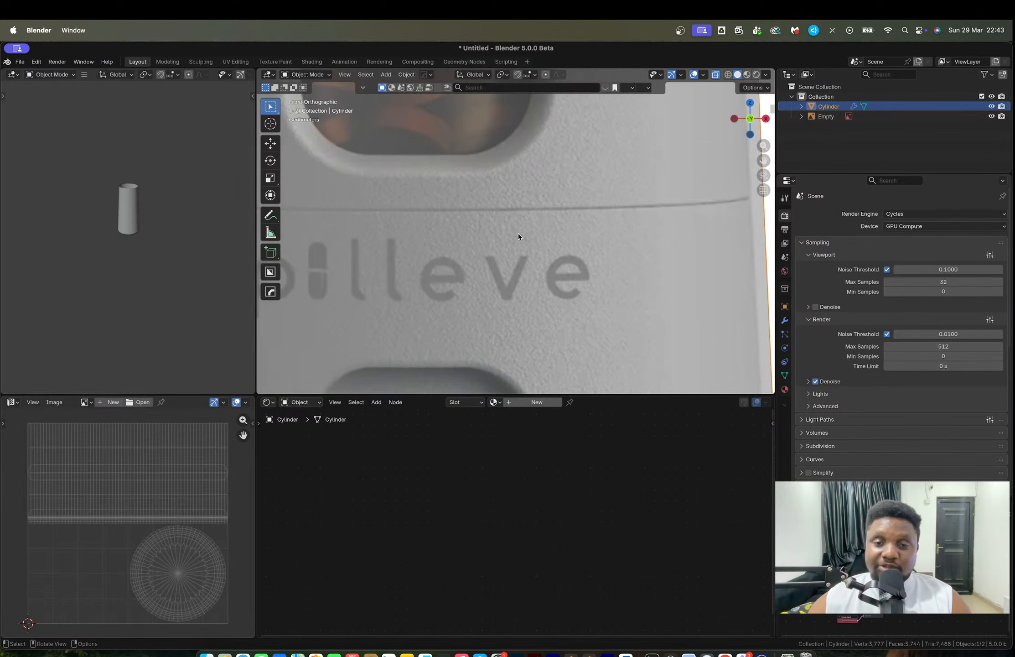
{"action": "scroll", "coordinate": [519, 234], "scroll_direction": "down", "scroll_amount": 8}
{"action": "middle_click_drag", "start_coordinate": [519, 234], "coordinate": [522, 269]}
{"action": "key", "text": "x"}
{"action": "left_click", "coordinate": [518, 249]}
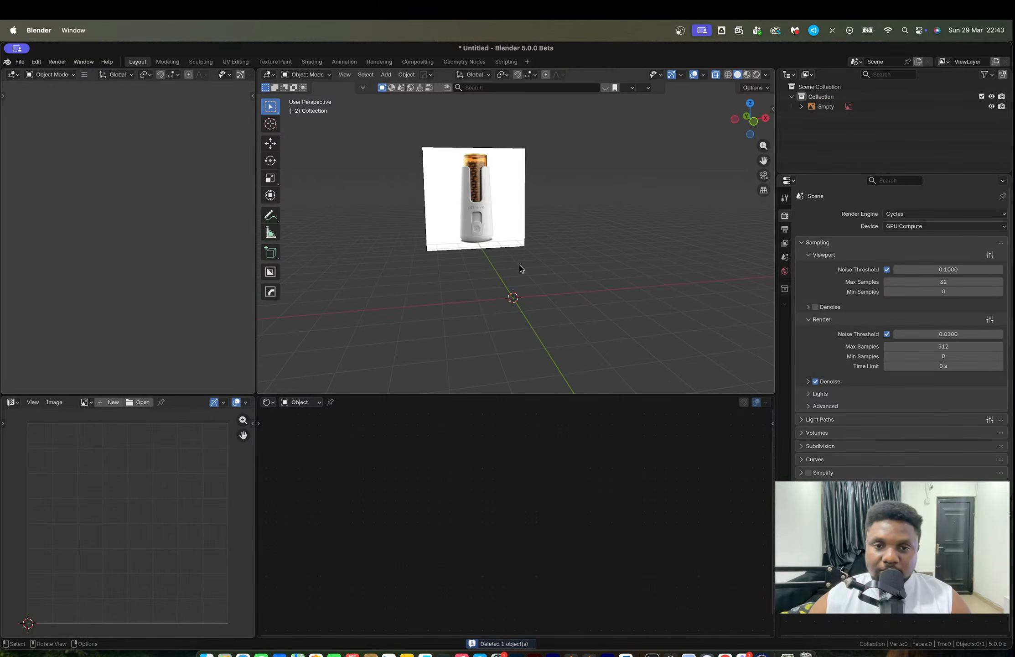
Add a new mesh cylinder and move its geometry up 1 m along Z in Edit Mode.
{"action": "key", "text": "shift+a"}
{"action": "mouse_move", "coordinate": [525, 273]}
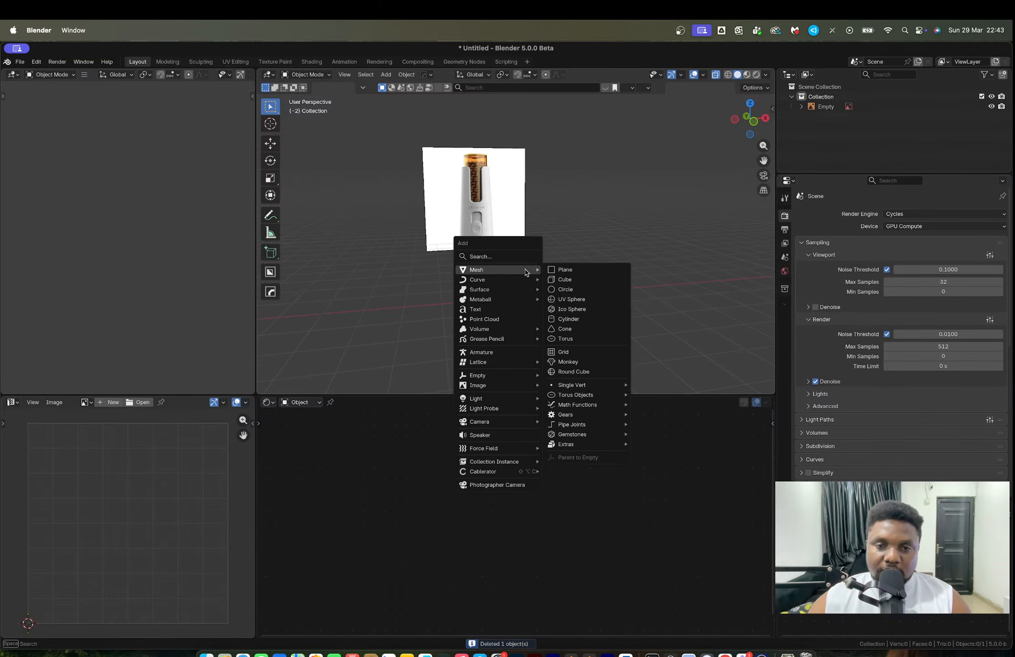
{"action": "left_click", "coordinate": [587, 322]}
{"action": "key", "text": "alt+z"}
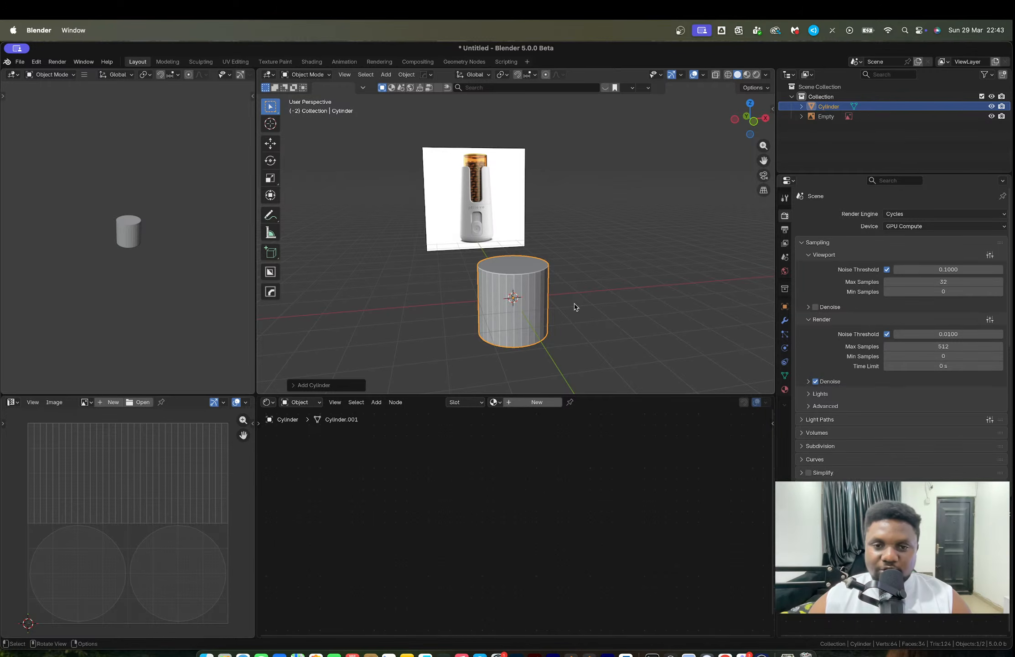
{"action": "key", "text": "Tab"}
{"action": "key", "text": "g"}
{"action": "key", "text": "z"}
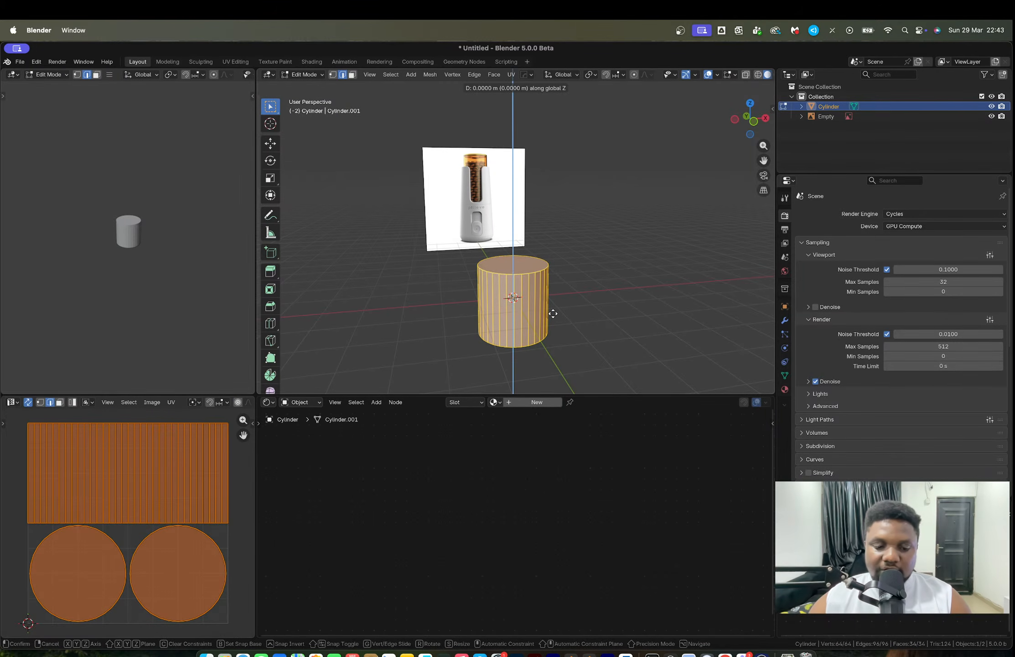
{"action": "key", "text": "1"}
{"action": "left_click", "coordinate": [562, 292]}
{"action": "key", "text": "Tab"}
In front view, raise the cylinder's top ring to the white body's upper edge and scale it in two passes of about 0.88.
{"action": "mouse_move", "coordinate": [574, 285]}
{"action": "middle_mouse_down"}
{"action": "mouse_move", "coordinate": [540, 289]}
{"action": "mouse_move", "coordinate": [558, 280]}
{"action": "middle_mouse_up"}
{"action": "left_click", "coordinate": [750, 120]}
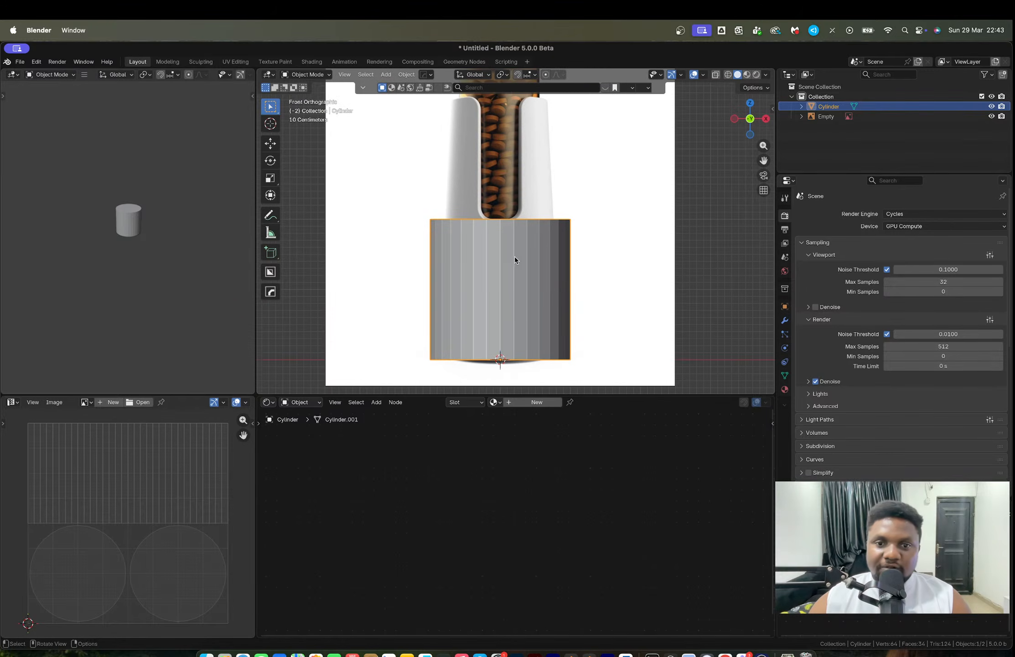
{"action": "key", "text": "Tab"}
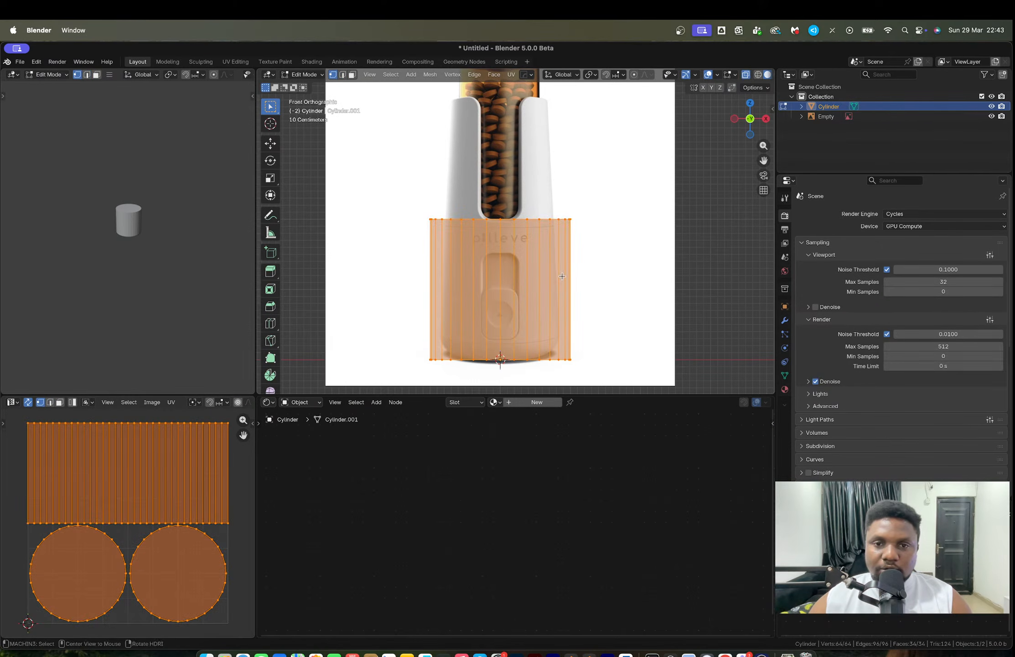
{"action": "left_click_drag", "start_coordinate": [390, 195], "coordinate": [622, 245]}
{"action": "key", "text": "s"}
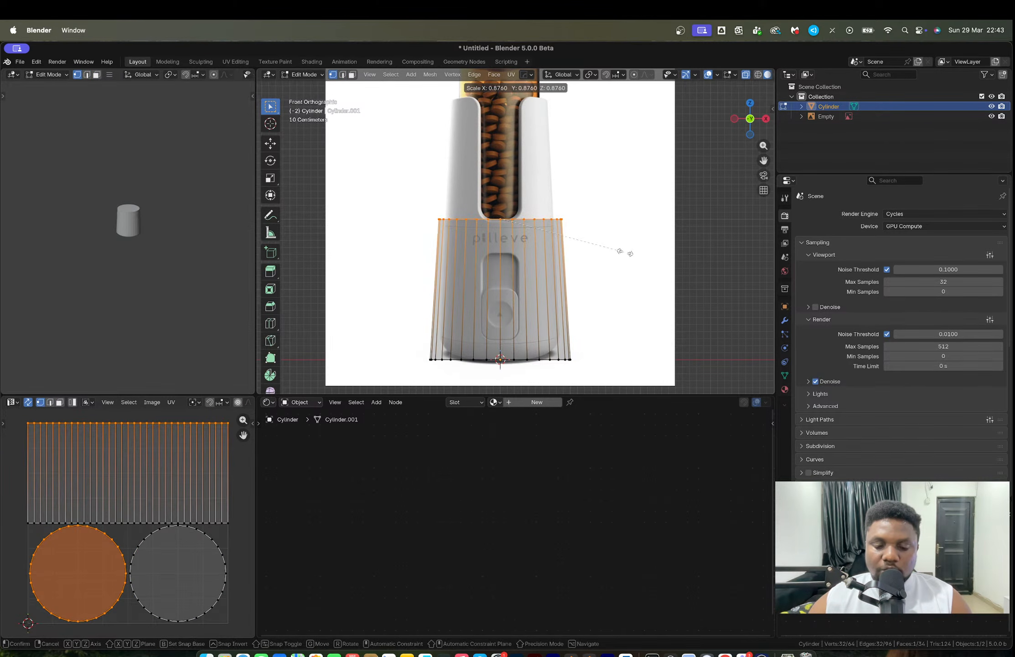
{"action": "left_click", "coordinate": [627, 251]}
{"action": "key", "text": "g"}
{"action": "left_click", "coordinate": [629, 130]}
{"action": "key", "text": "s"}
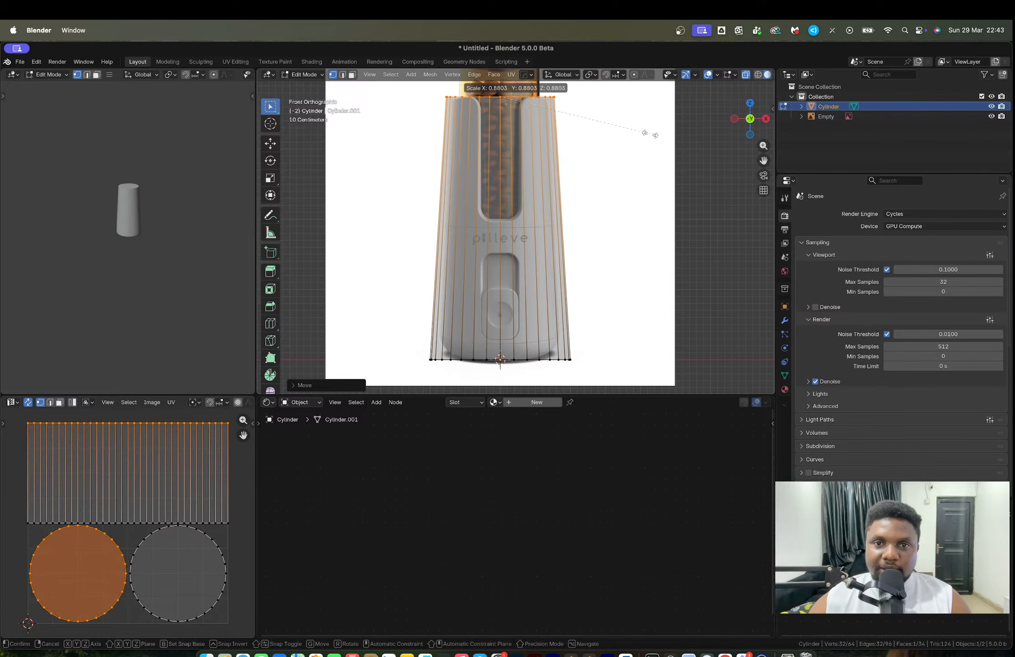
{"action": "left_click", "coordinate": [592, 262]}
Scale the cylinder's bottom ring to about 0.86 to match the base width in the reference image.
{"action": "scroll", "coordinate": [593, 276], "scroll_direction": "down", "scroll_amount": 5, "text": "shift"}
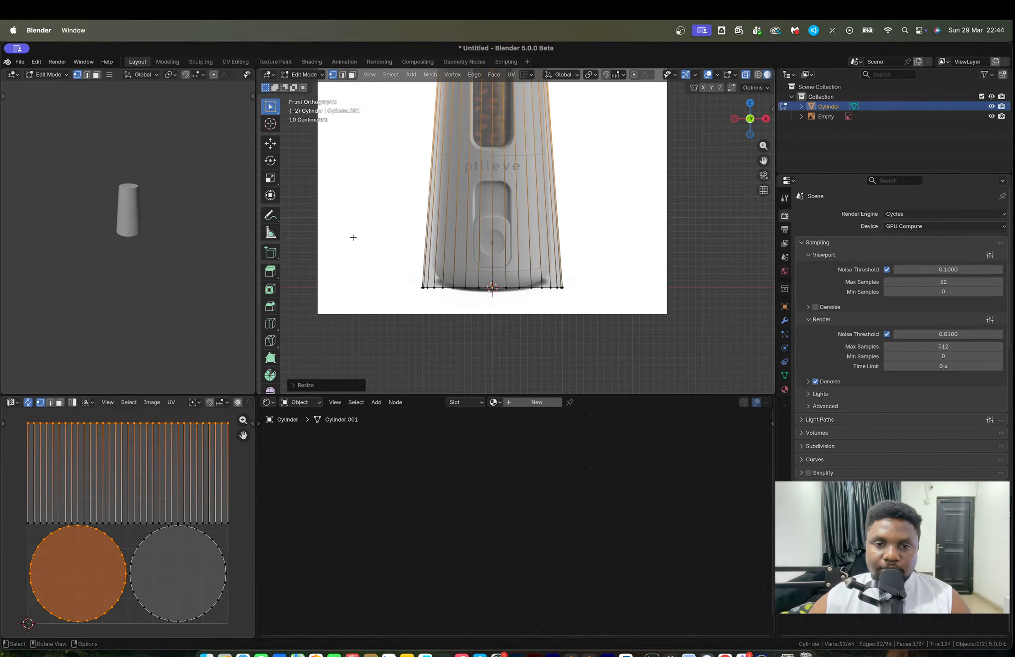
{"action": "left_click_drag", "start_coordinate": [351, 237], "coordinate": [594, 337]}
{"action": "key", "text": "s"}
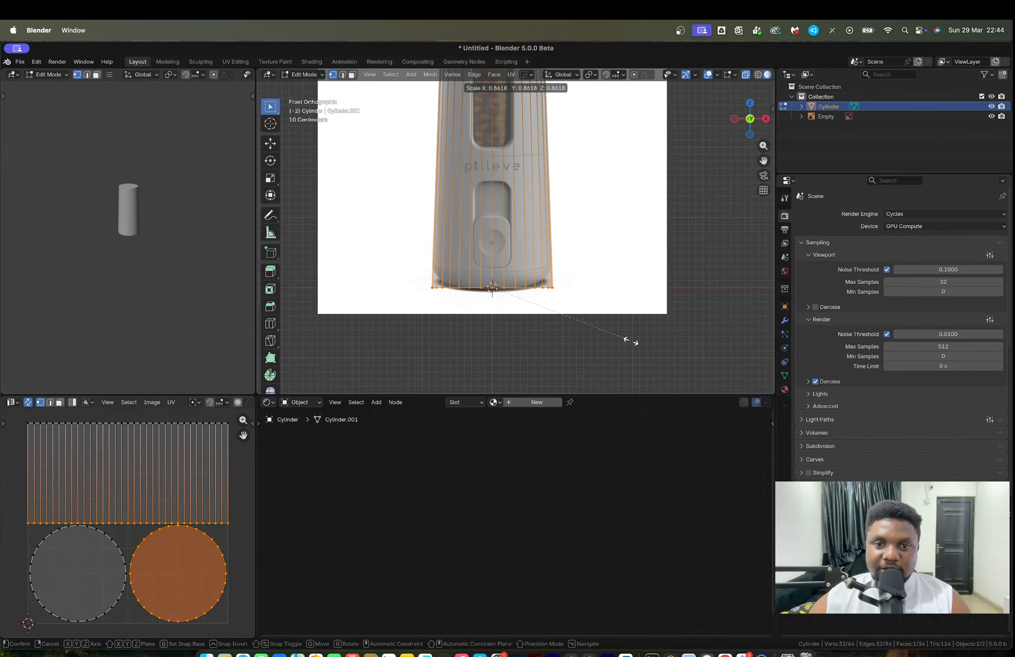
{"action": "left_click", "coordinate": [630, 340]}
Bevel the cylinder's bottom edge with 3 segments and an offset of about 0.23 m.
{"action": "scroll", "coordinate": [607, 319], "scroll_direction": "up", "scroll_amount": 3}
{"action": "key", "text": "2"}
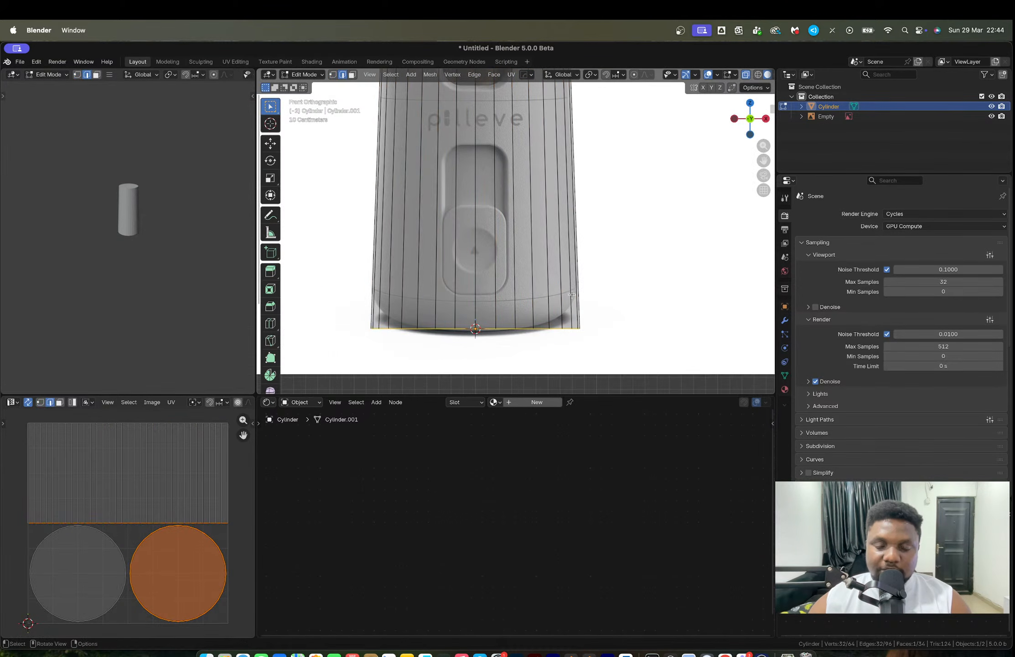
{"action": "right_click", "coordinate": [608, 301]}
{"action": "left_click", "coordinate": [608, 302]}
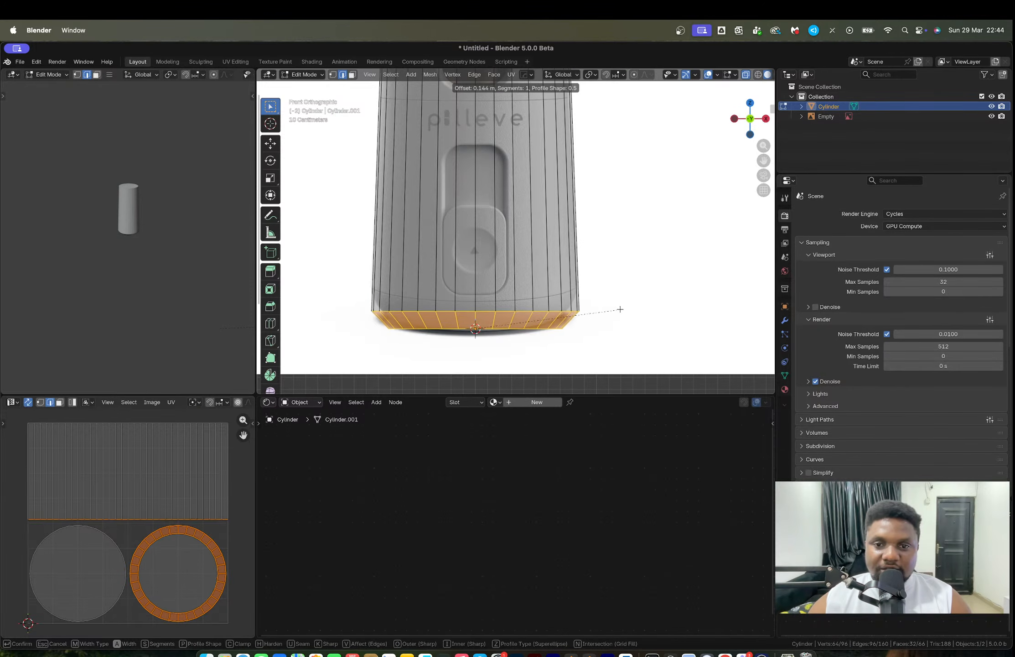
{"action": "scroll", "coordinate": [616, 308], "scroll_direction": "up", "scroll_amount": 2}
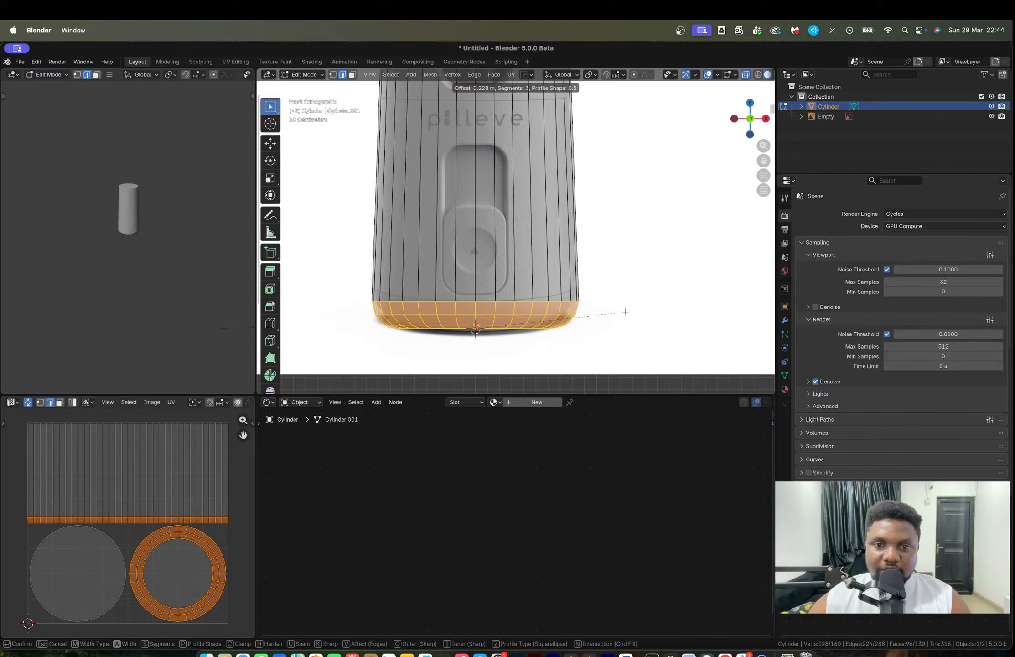
{"action": "left_click", "coordinate": [625, 311]}
Add a loop cut at the seam just above the rounded base and bevel it into a narrow band with about 0.003 m offset.
{"action": "scroll", "coordinate": [532, 298], "scroll_direction": "down", "scroll_amount": 2}
{"action": "key", "text": "ctrl+r"}
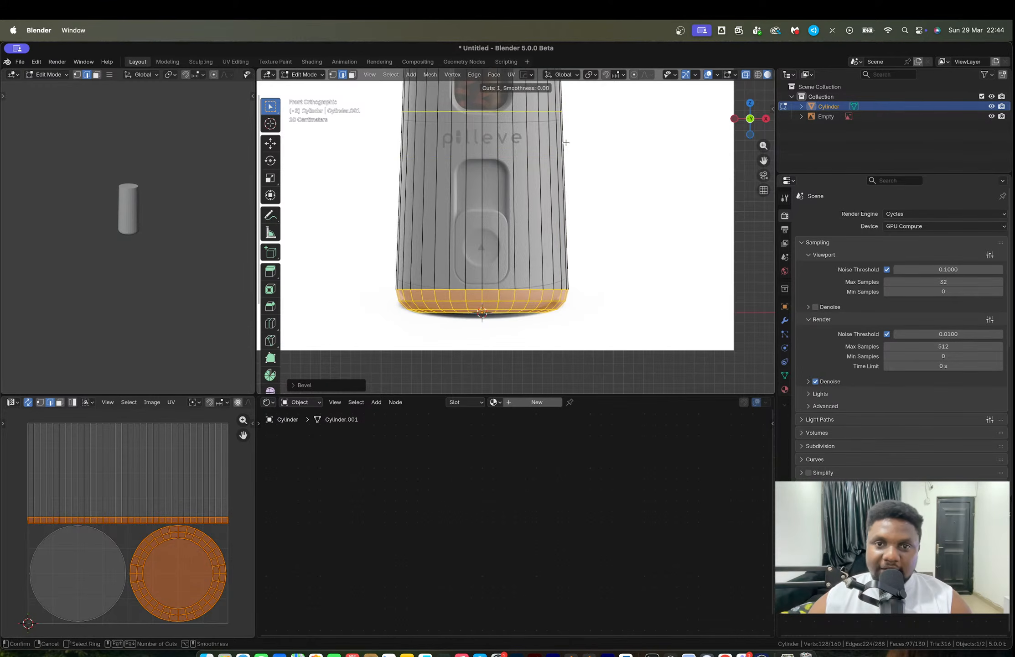
{"action": "left_click", "coordinate": [559, 292]}
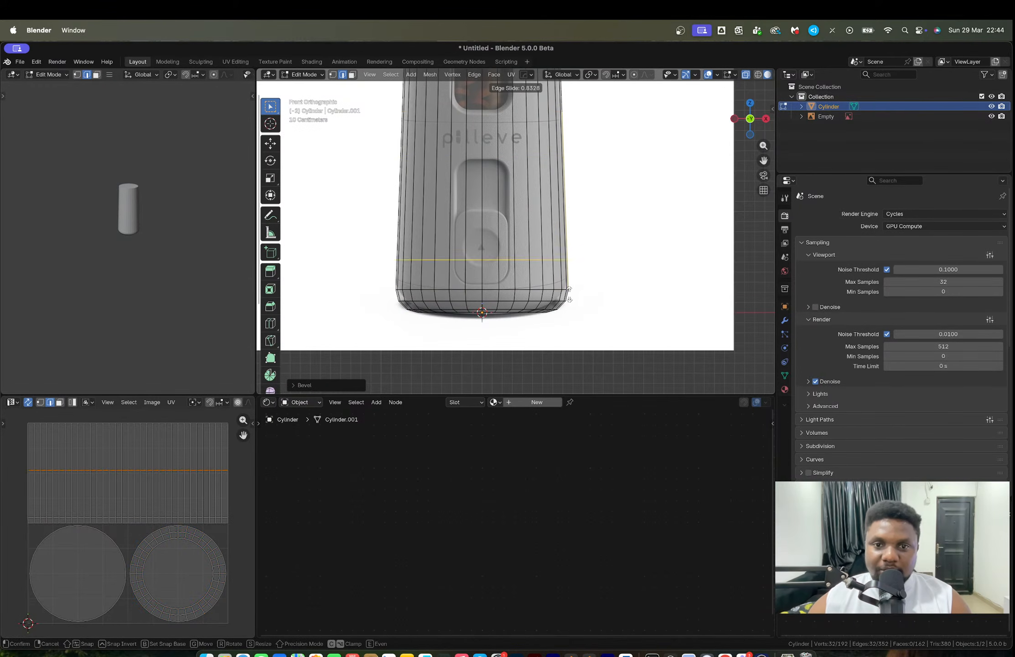
{"action": "left_click", "coordinate": [577, 321]}
{"action": "scroll", "coordinate": [570, 306], "scroll_direction": "up", "scroll_amount": 6}
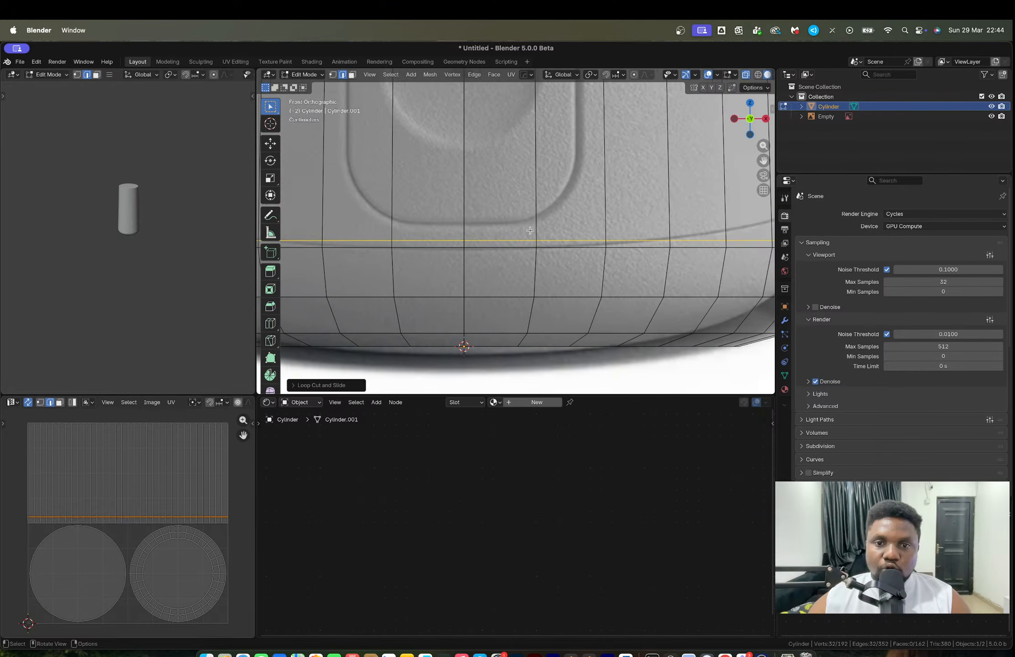
{"action": "key", "text": "ctrl+b"}
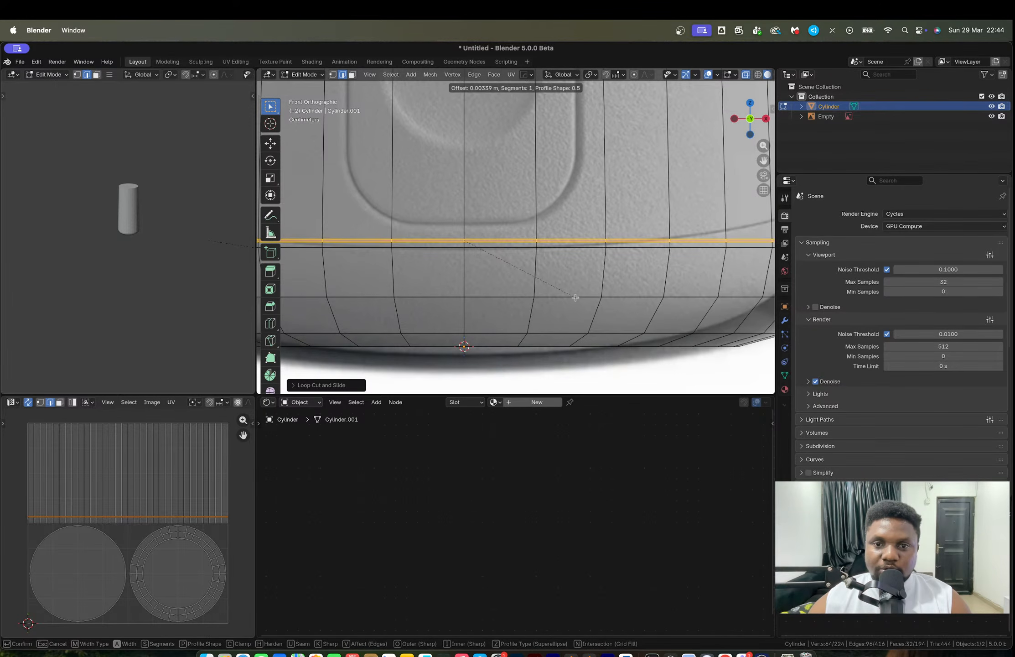
{"action": "left_click", "coordinate": [576, 297]}
Extrude the narrow band's faces along normals about 0.07 m inward to form the base groove, and inspect it in solid view.
{"action": "key", "text": "alt+e"}
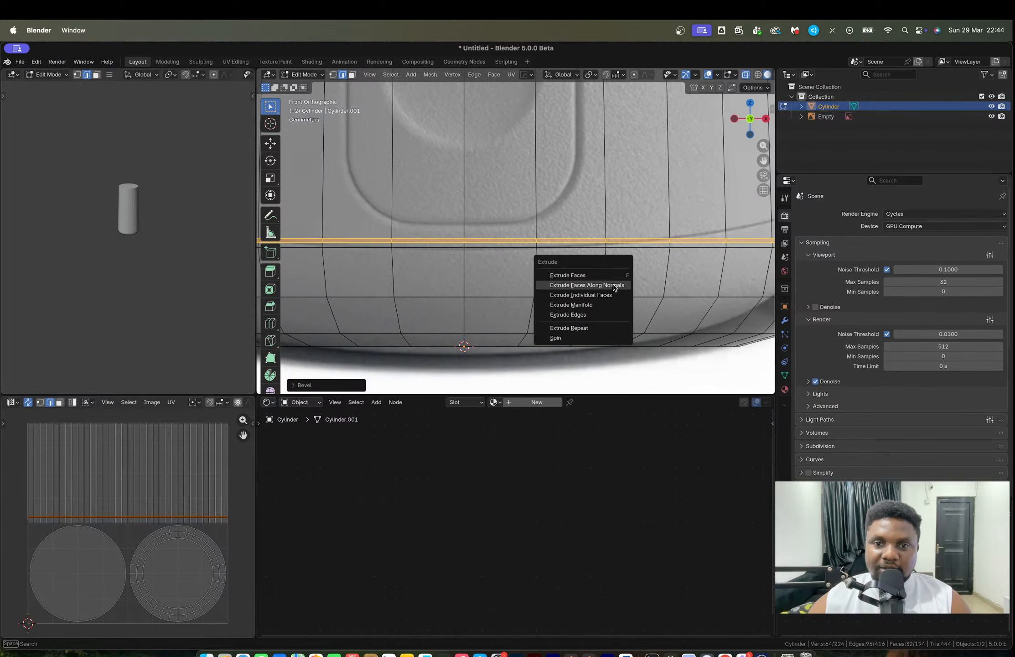
{"action": "left_click", "coordinate": [589, 286]}
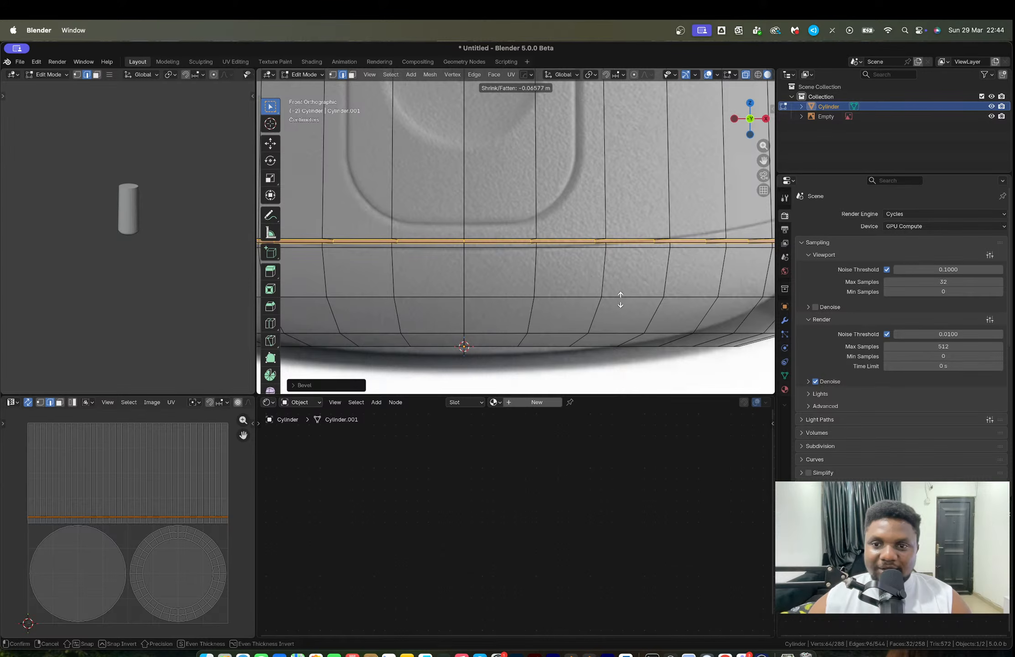
{"action": "left_click", "coordinate": [622, 301]}
{"action": "key", "text": "Tab"}
{"action": "scroll", "coordinate": [583, 245], "scroll_direction": "down", "scroll_amount": 5}
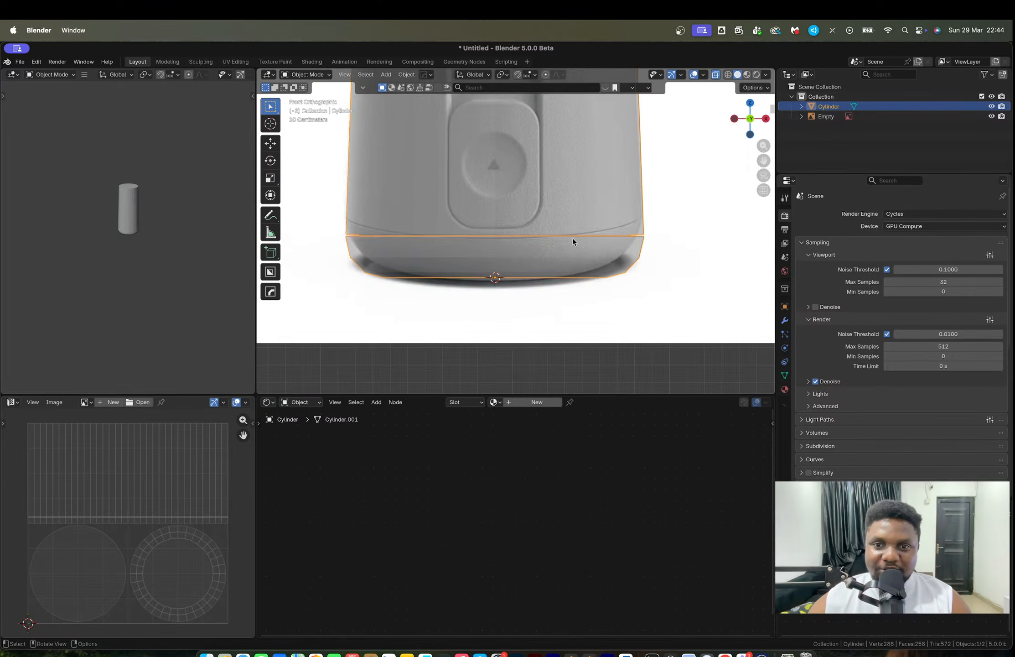
{"action": "key", "text": "alt+z"}
{"action": "mouse_move", "coordinate": [546, 228]}
{"action": "middle_mouse_down"}
{"action": "mouse_move", "coordinate": [584, 240]}
{"action": "mouse_move", "coordinate": [559, 229]}
{"action": "mouse_move", "coordinate": [520, 239]}
{"action": "mouse_move", "coordinate": [534, 234]}
{"action": "mouse_move", "coordinate": [531, 244]}
{"action": "middle_mouse_up"}
{"action": "scroll", "coordinate": [559, 230], "scroll_direction": "down", "scroll_amount": 4}
{"action": "scroll", "coordinate": [531, 241], "scroll_direction": "up", "scroll_amount": 7}
{"action": "scroll", "coordinate": [525, 246], "scroll_direction": "down", "scroll_amount": 5}
Select the boundary loops of the base groove and bevel them with 3 segments and an offset of about 0.004 m.
{"action": "key", "text": "Tab"}
{"action": "scroll", "coordinate": [531, 244], "scroll_direction": "up", "scroll_amount": 3}
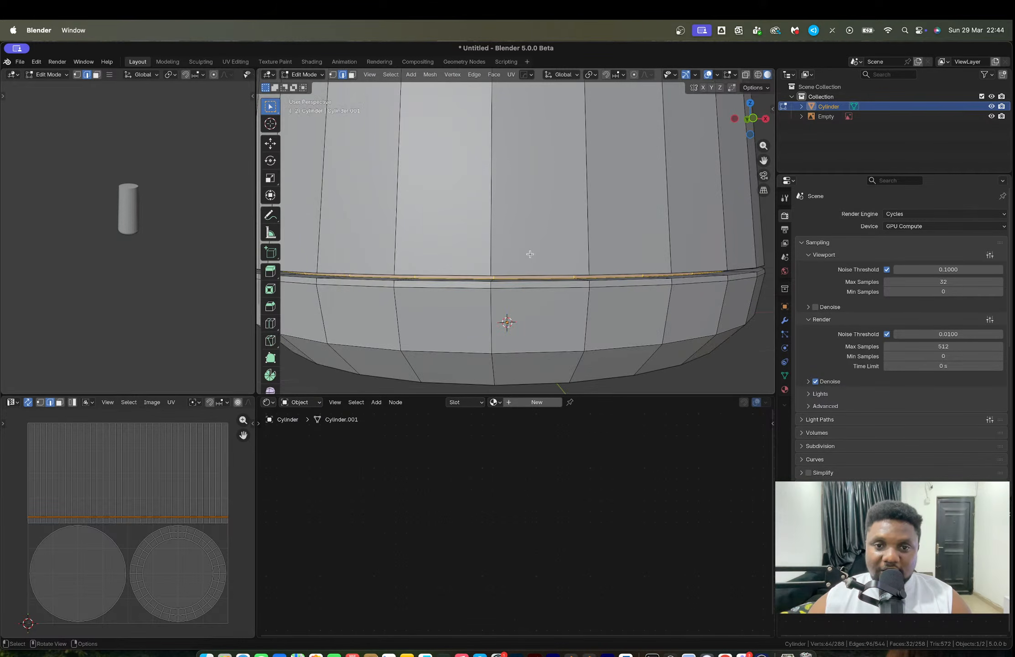
{"action": "left_click", "coordinate": [396, 76]}
{"action": "mouse_move", "coordinate": [445, 226]}
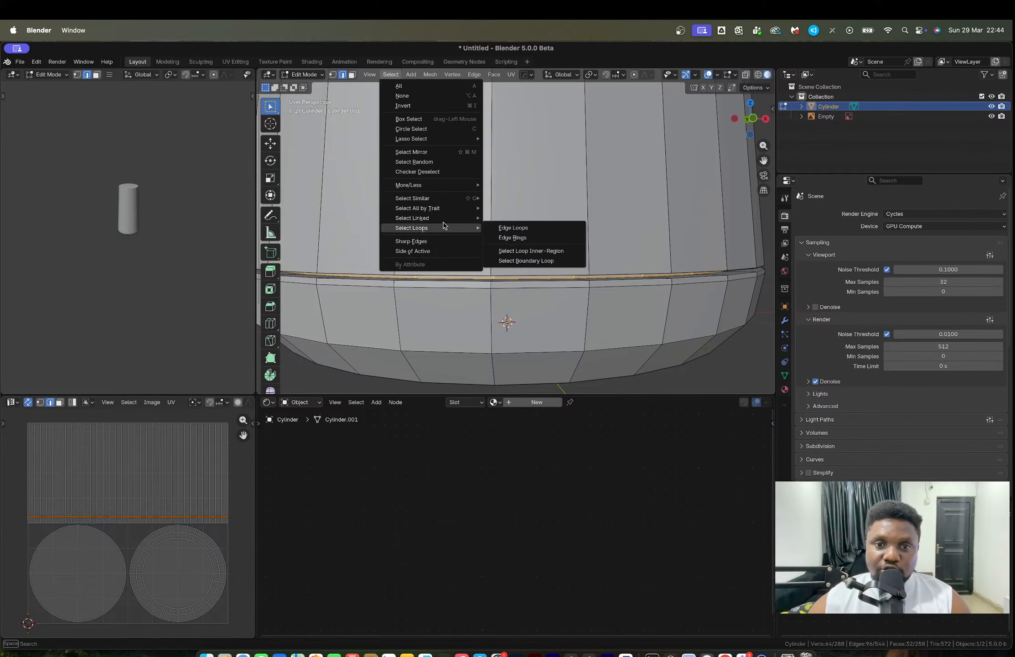
{"action": "left_click", "coordinate": [525, 261]}
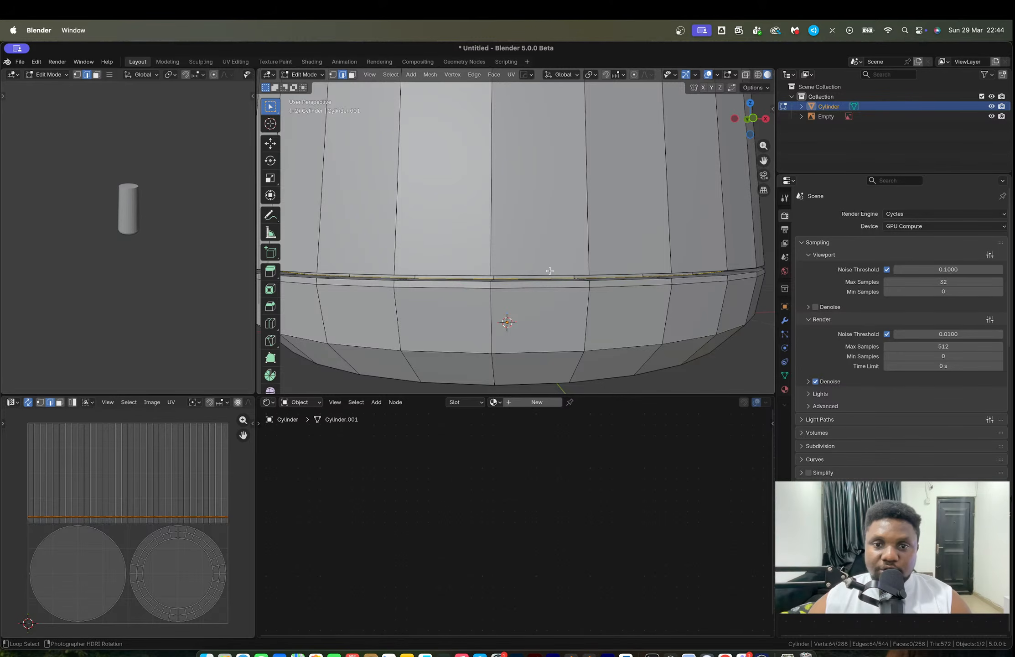
{"action": "key", "text": "ctrl+b"}
{"action": "scroll", "coordinate": [637, 351], "scroll_direction": "up", "scroll_amount": 2}
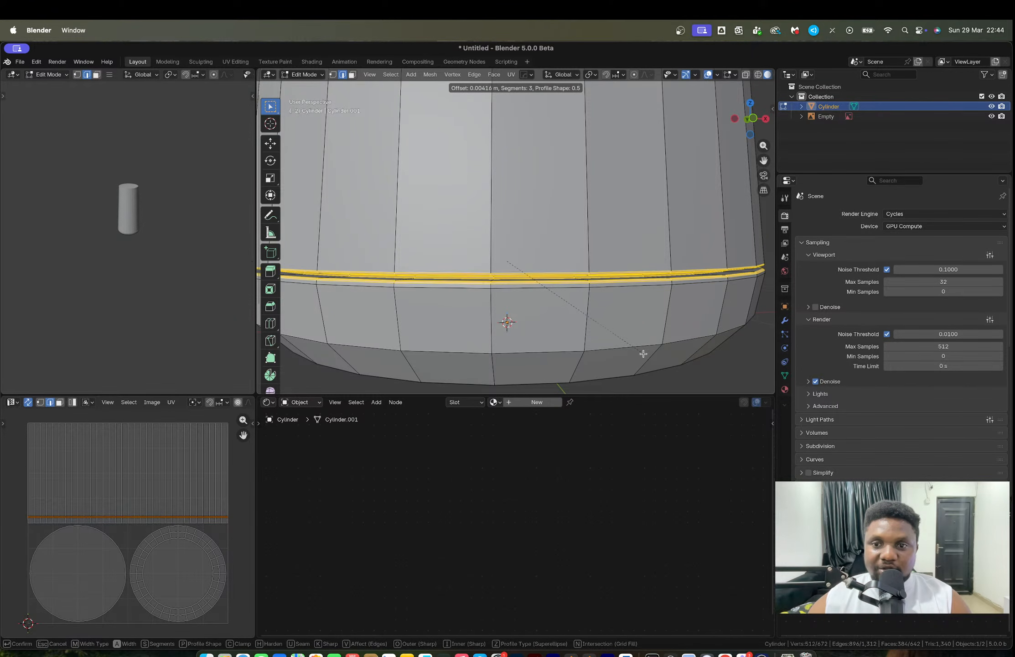
{"action": "left_click", "coordinate": [643, 354]}
Delete the cylinder's top face to leave the body open.
{"action": "key", "text": "Tab"}
{"action": "scroll", "coordinate": [642, 351], "scroll_direction": "down", "scroll_amount": 6}
{"action": "middle_click_drag", "start_coordinate": [606, 300], "coordinate": [522, 305]}
{"action": "key", "text": "Tab"}
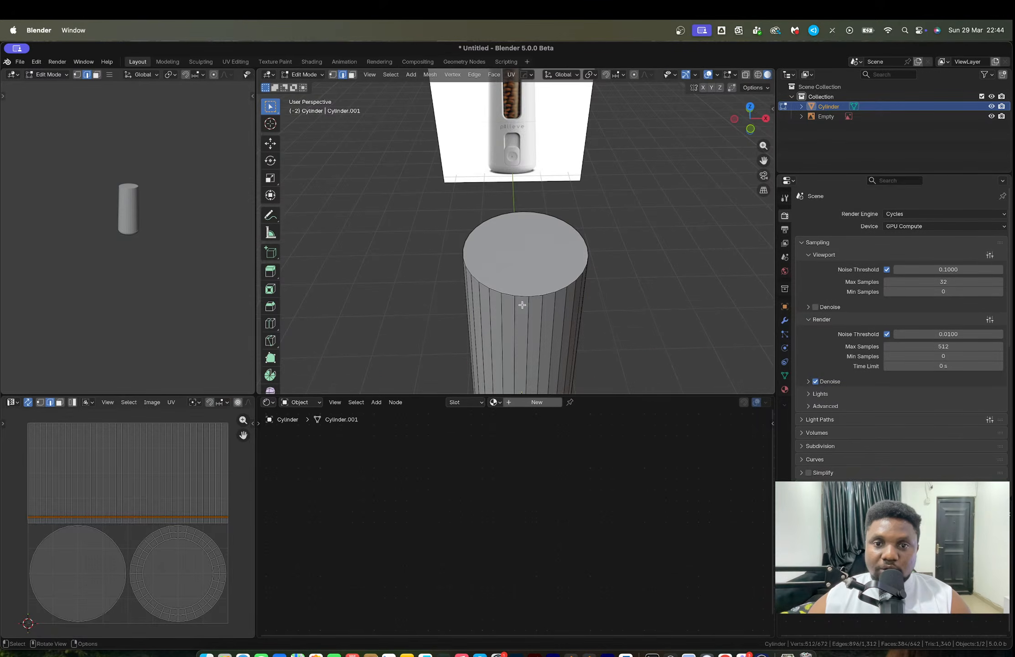
{"action": "key", "text": "3"}
{"action": "left_click", "coordinate": [523, 252]}
{"action": "key", "text": "x"}
{"action": "left_click", "coordinate": [513, 256]}
{"action": "middle_click_drag", "start_coordinate": [513, 257], "coordinate": [541, 270]}
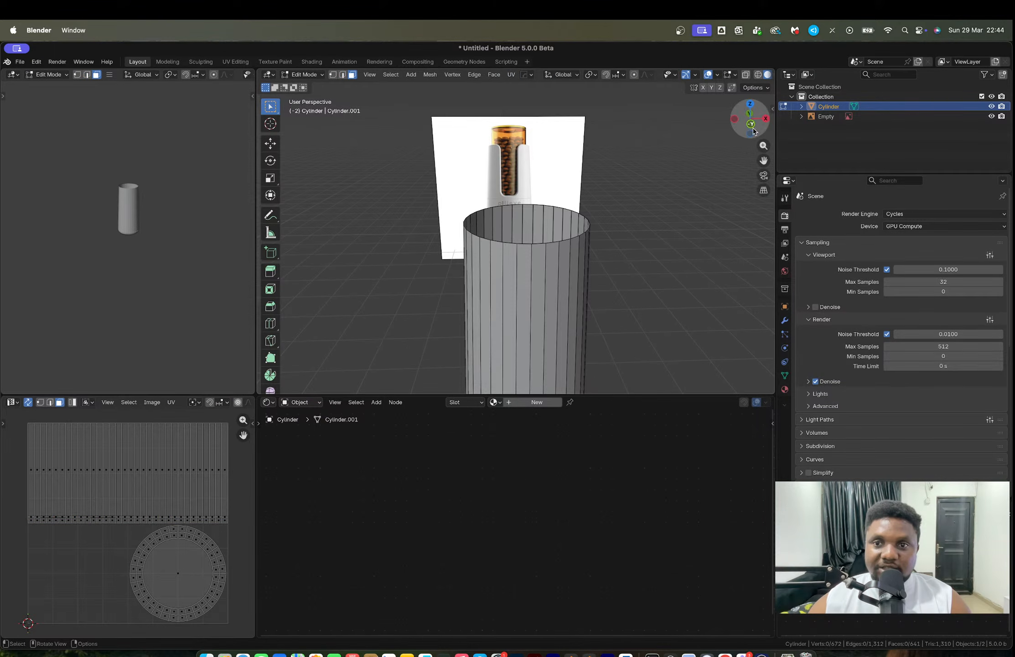
In front view with X-ray on, add a horizontal loop cut at the seam line above the pilleve logo.
{"action": "left_click", "coordinate": [751, 125]}
{"action": "scroll", "coordinate": [537, 239], "scroll_direction": "up", "scroll_amount": 6}
{"action": "key", "text": "Tab"}
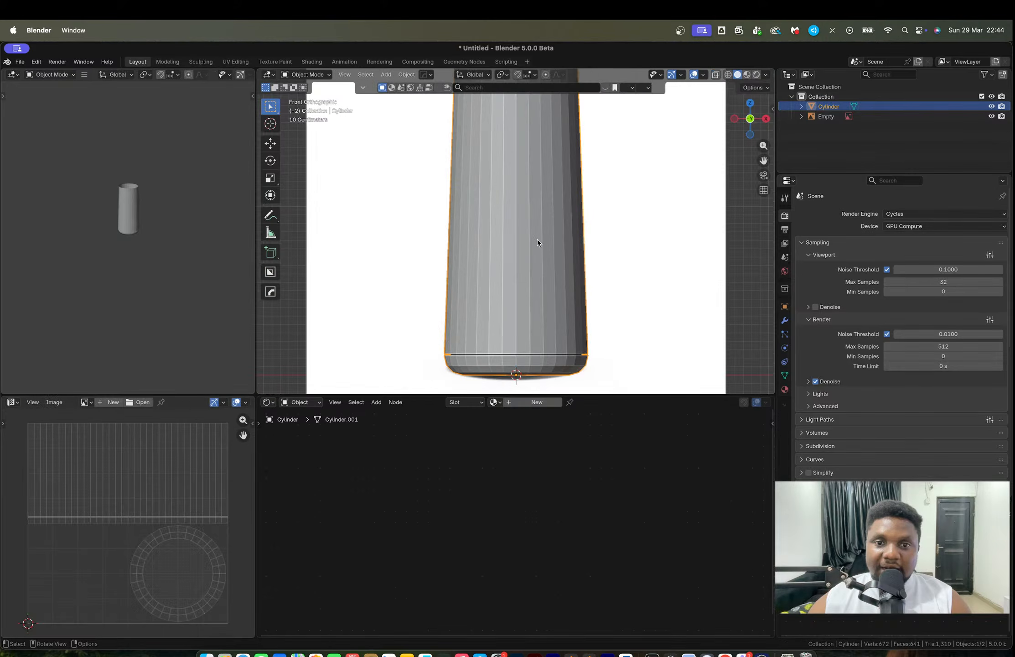
{"action": "key", "text": "alt+z"}
{"action": "key", "text": "Tab"}
{"action": "right_click", "coordinate": [551, 219]}
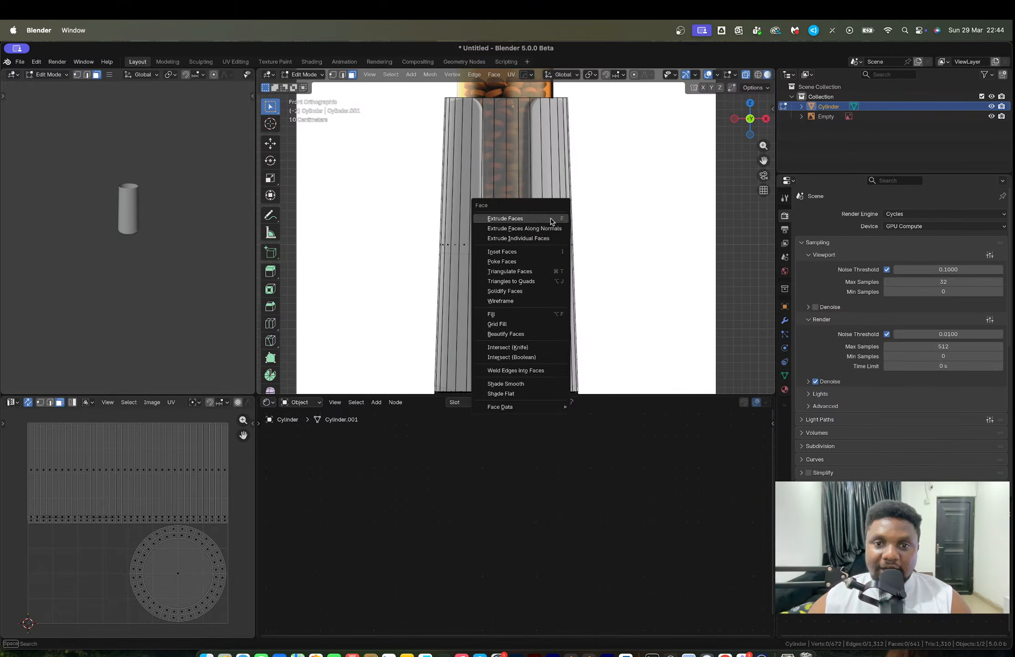
{"action": "left_click", "coordinate": [550, 219]}
{"action": "left_click", "coordinate": [551, 221]}
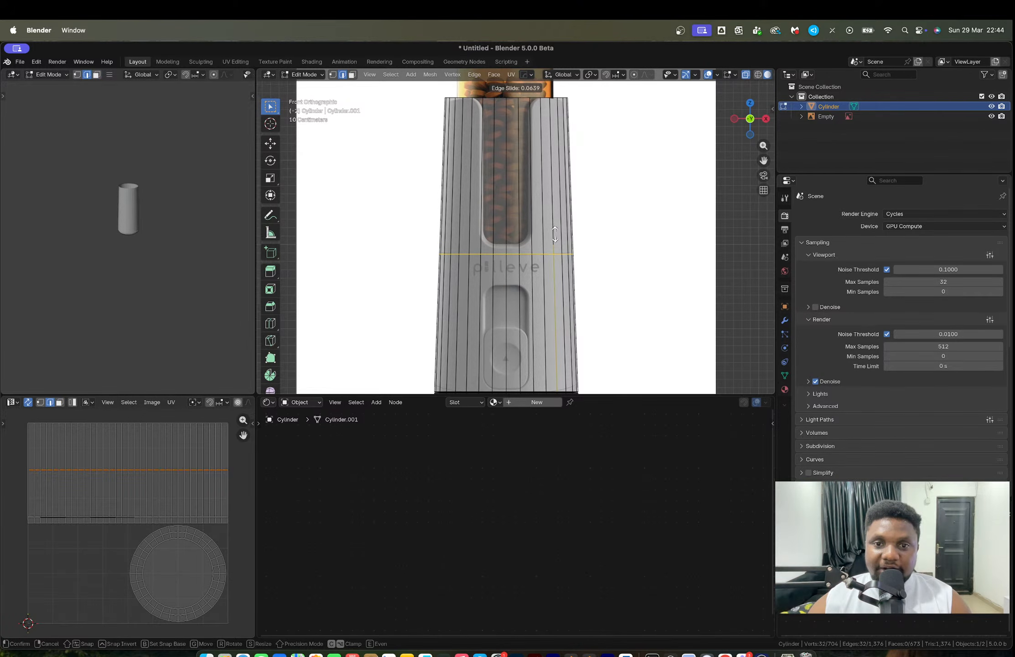
{"action": "left_click", "coordinate": [559, 268]}
Bevel the seam loop with 1 segment and an offset of about 0.004 m, and extrude the resulting band inward along normals.
{"action": "scroll", "coordinate": [560, 268], "scroll_direction": "up", "scroll_amount": 6}
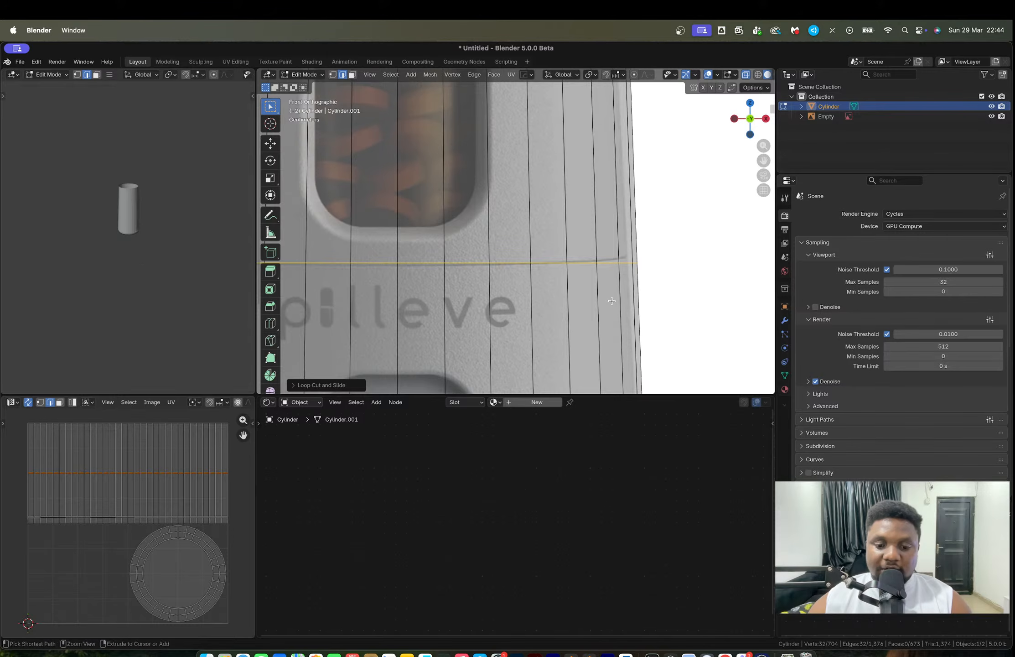
{"action": "key", "text": "ctrl+b"}
{"action": "scroll", "coordinate": [618, 302], "scroll_direction": "down", "scroll_amount": 2}
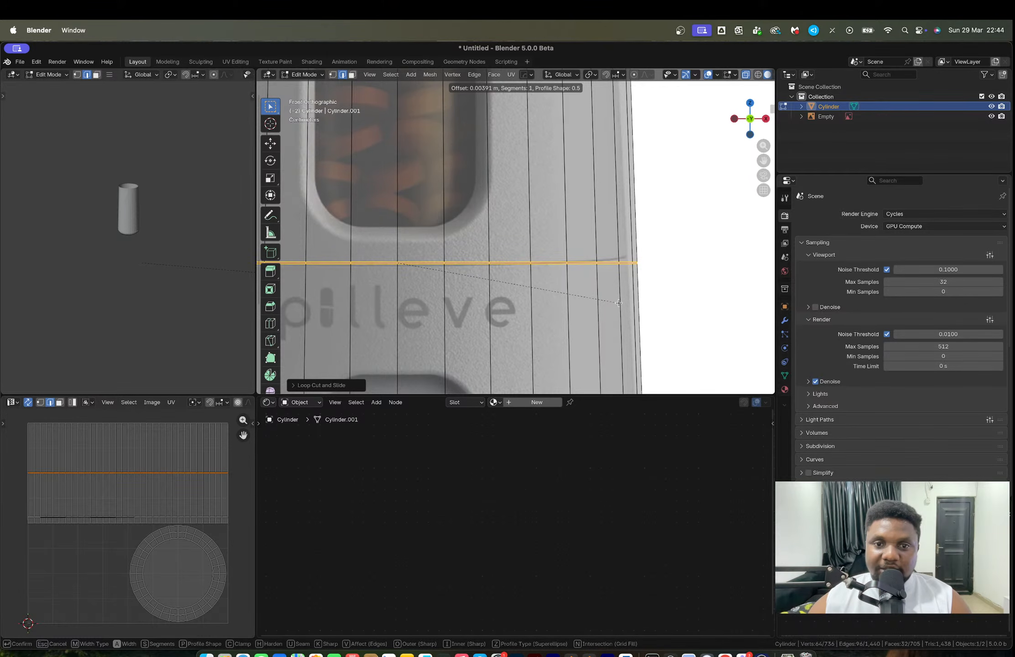
{"action": "left_click", "coordinate": [620, 303]}
{"action": "key", "text": "alt+e"}
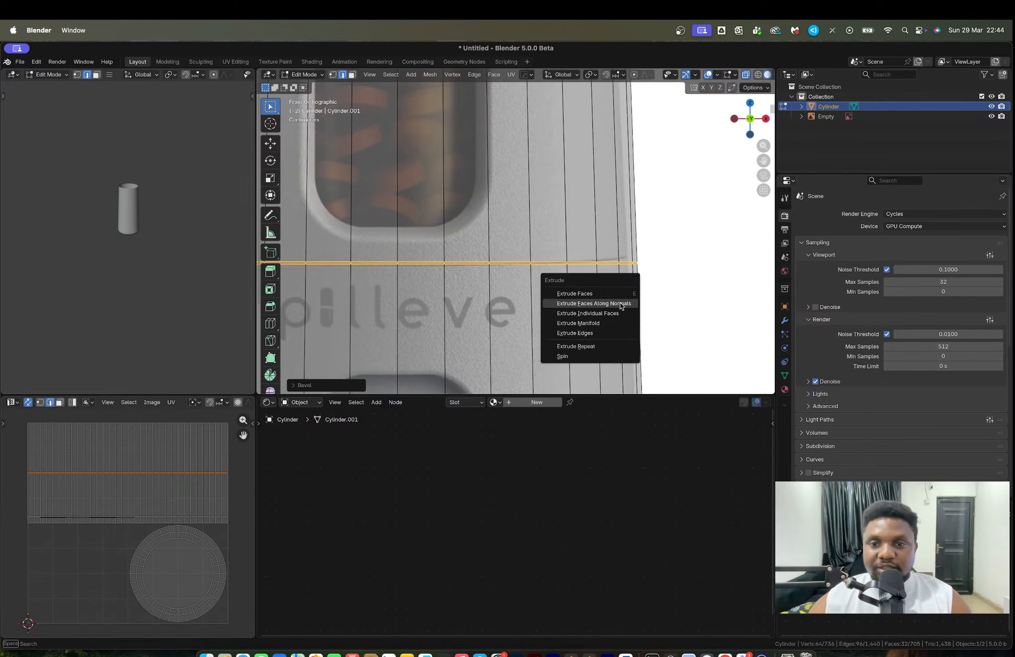
{"action": "left_click", "coordinate": [620, 303]}
{"action": "left_click", "coordinate": [624, 308]}
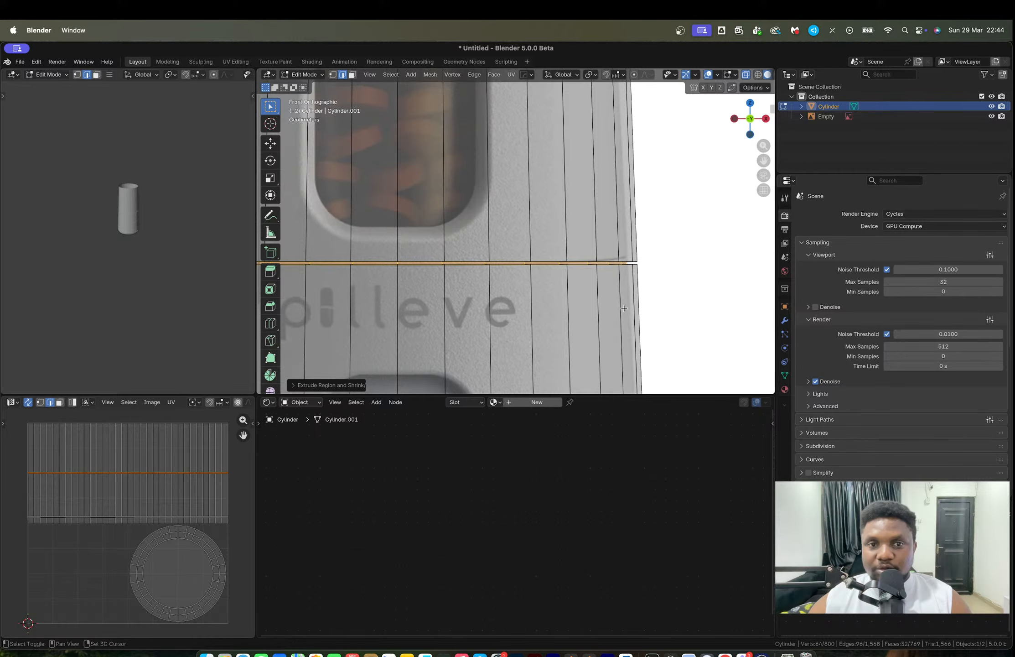
Select the boundary loops of the seam groove, bevel them with 3 segments and about 0.0017 m offset, and inspect the groove in Object Mode.
{"action": "left_click", "coordinate": [391, 74]}
{"action": "mouse_move", "coordinate": [449, 232]}
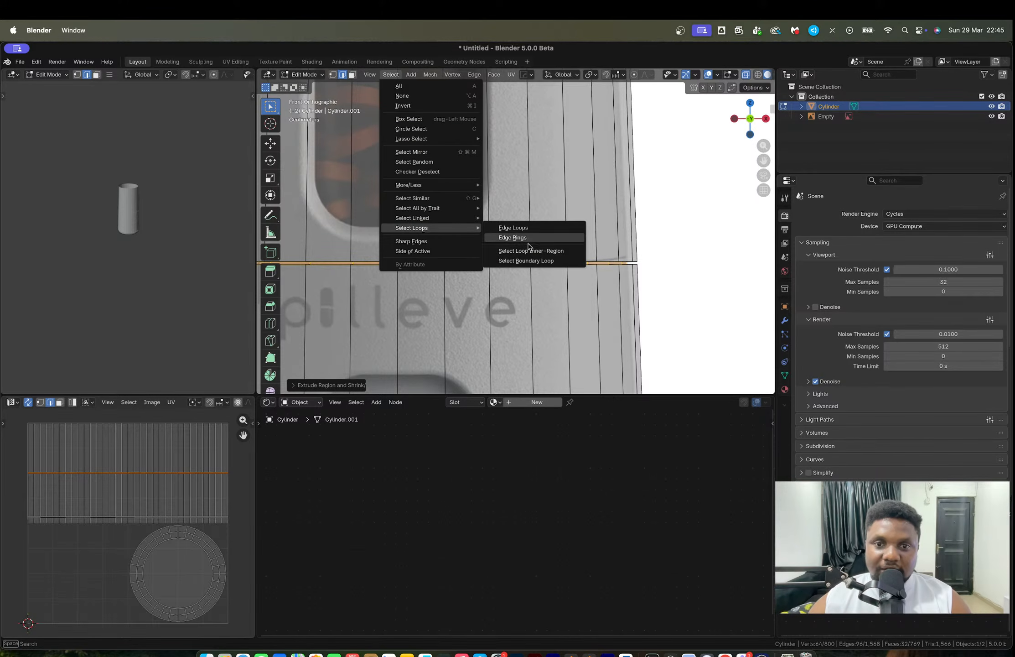
{"action": "left_click", "coordinate": [526, 260]}
{"action": "scroll", "coordinate": [518, 273], "scroll_direction": "up", "scroll_amount": 2}
{"action": "key", "text": "alt+z"}
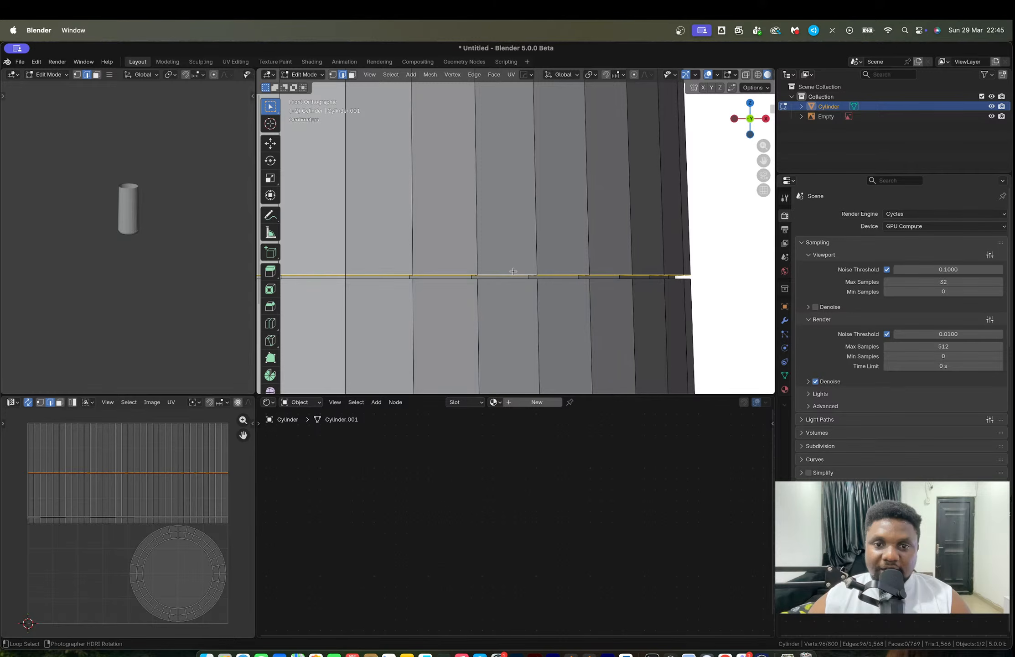
{"action": "key", "text": "ctrl+b"}
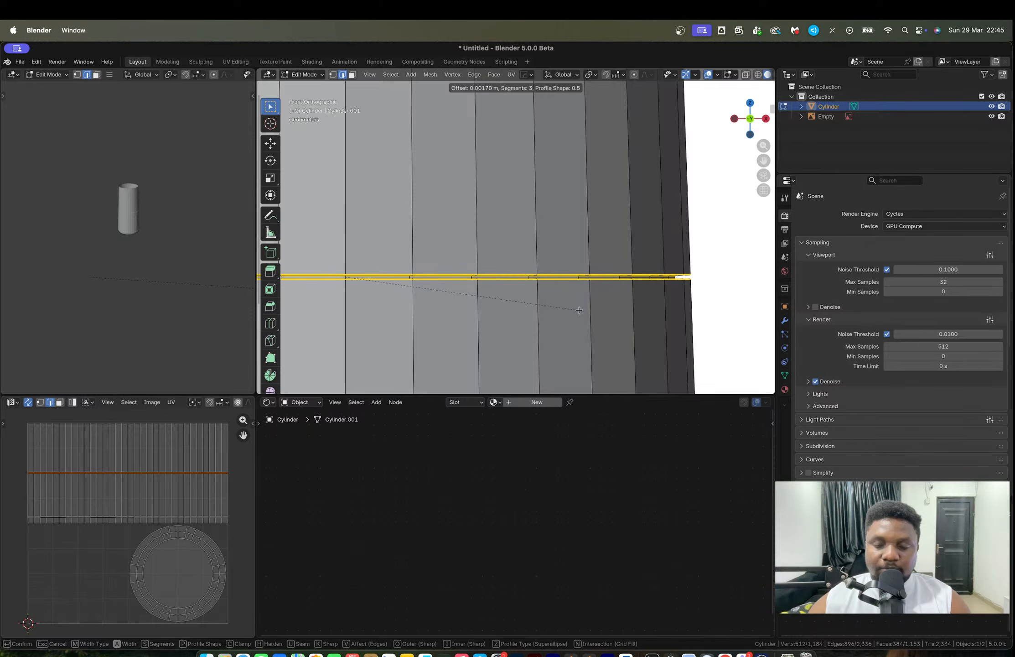
{"action": "left_click", "coordinate": [580, 310]}
{"action": "key", "text": "Tab"}
{"action": "middle_click_drag", "start_coordinate": [565, 298], "coordinate": [500, 259]}
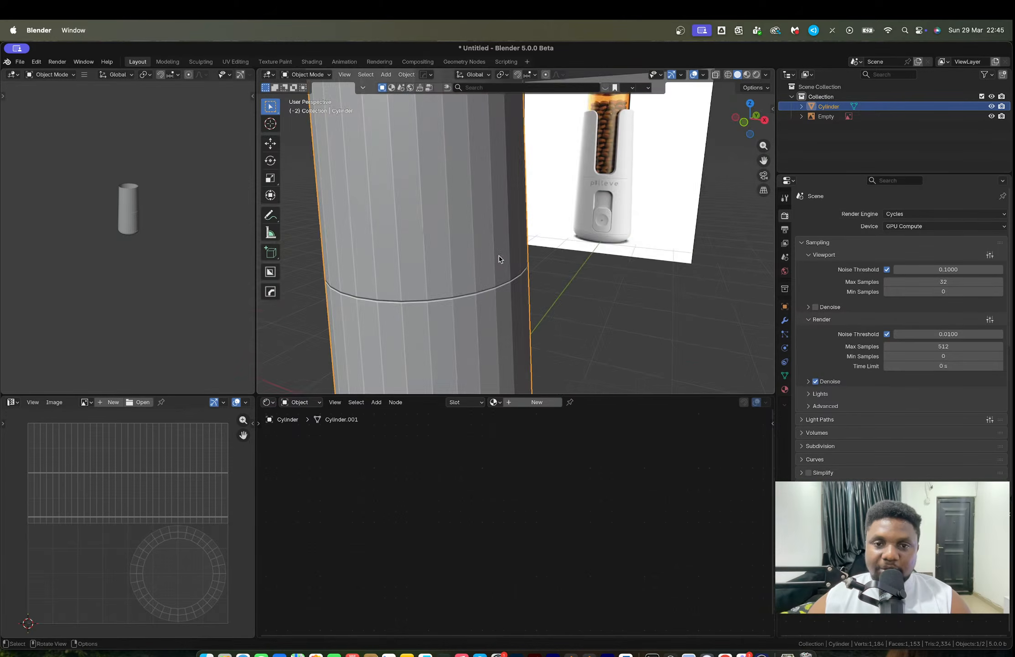
{"action": "scroll", "coordinate": [500, 259], "scroll_direction": "down", "scroll_amount": 5}
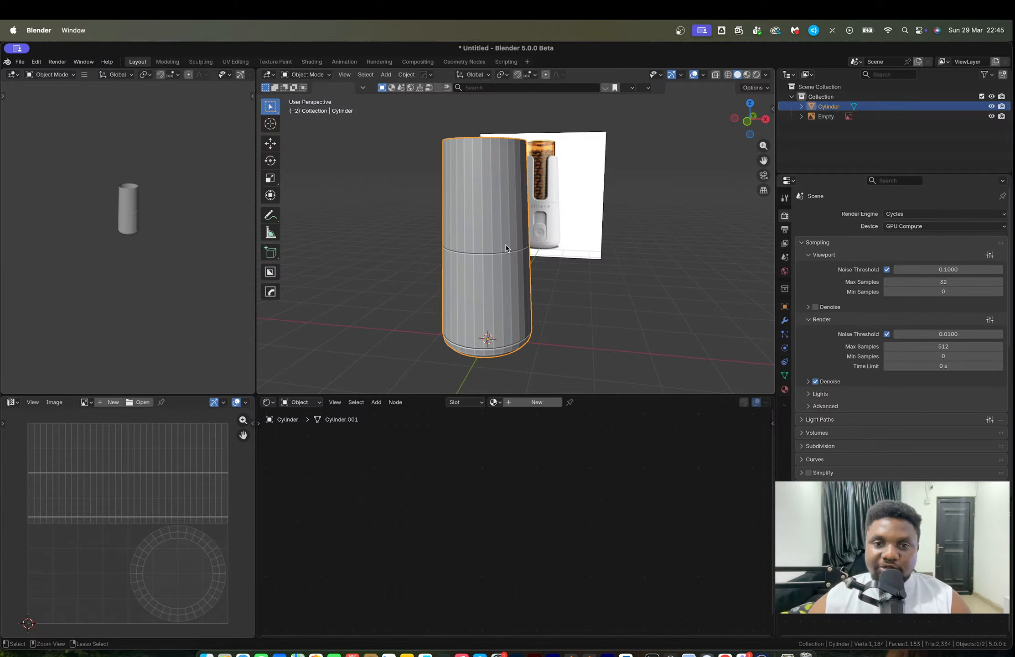
Add a level 1 subdivision to the cylinder and apply Shade Auto Smooth.
{"action": "key", "text": "ctrl+1"}
{"action": "scroll", "coordinate": [482, 257], "scroll_direction": "up", "scroll_amount": 4}
{"action": "middle_click_drag", "start_coordinate": [528, 246], "coordinate": [553, 227]}
{"action": "right_click", "coordinate": [547, 167]}
{"action": "left_click", "coordinate": [555, 167]}
{"action": "scroll", "coordinate": [553, 227], "scroll_direction": "down", "scroll_amount": 4}
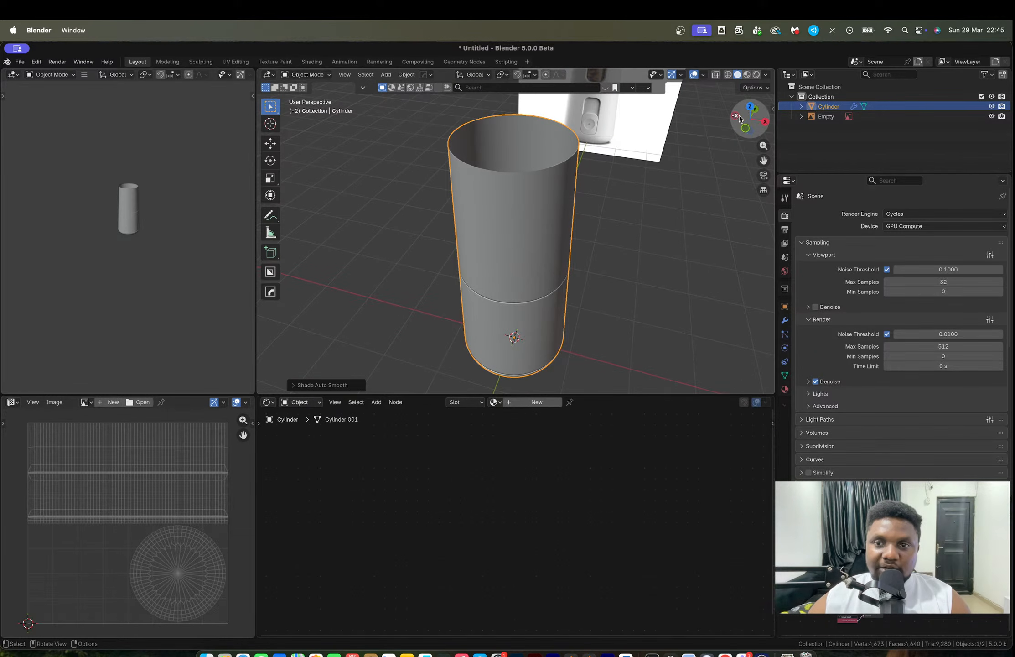
In front view, add a horizontal loop cut at the lower edge of the pill window, just above the seam groove.
{"action": "left_click", "coordinate": [745, 129]}
{"action": "scroll", "coordinate": [569, 175], "scroll_direction": "up", "scroll_amount": 2}
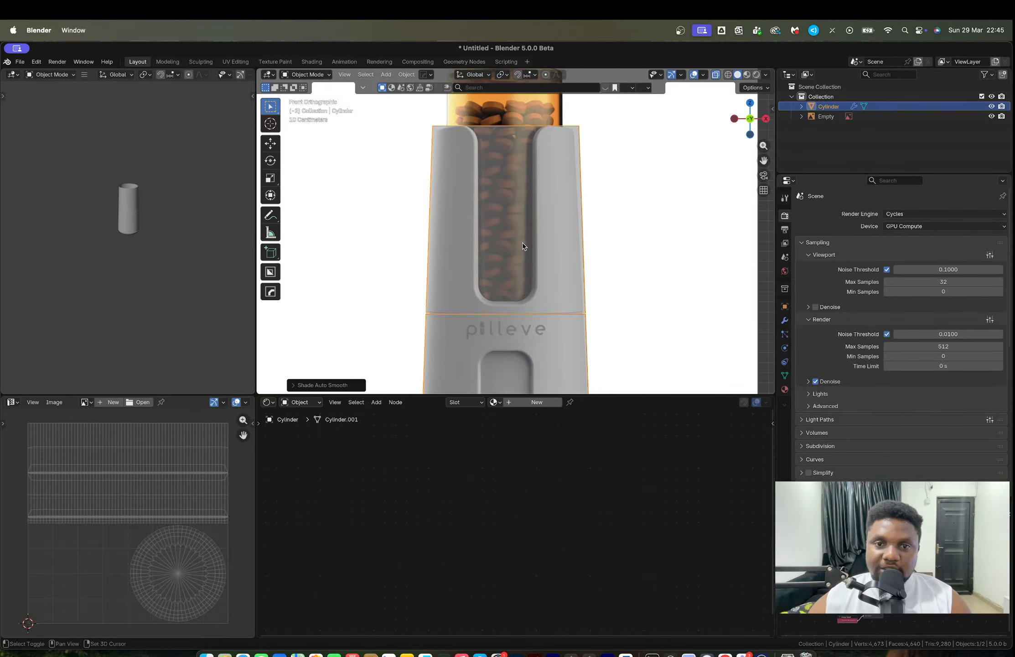
{"action": "scroll", "coordinate": [530, 199], "scroll_direction": "up", "scroll_amount": 2, "text": "shift"}
{"action": "key", "text": "Tab"}
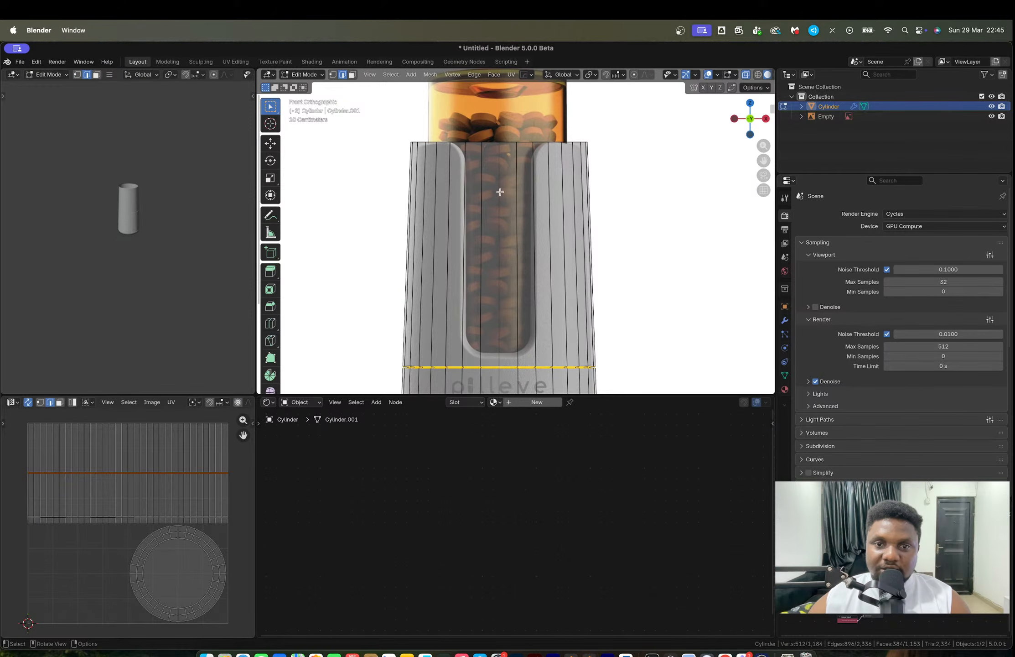
{"action": "scroll", "coordinate": [499, 204], "scroll_direction": "up", "scroll_amount": 2}
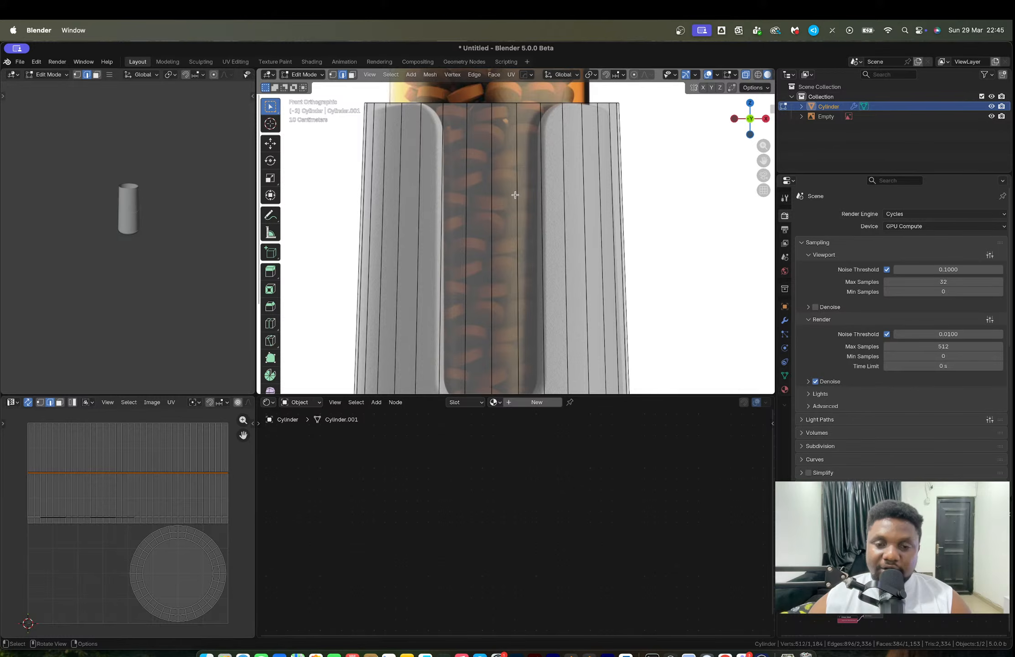
{"action": "scroll", "coordinate": [515, 195], "scroll_direction": "down", "scroll_amount": 2}
{"action": "key", "text": "g"}
{"action": "key", "text": "g"}
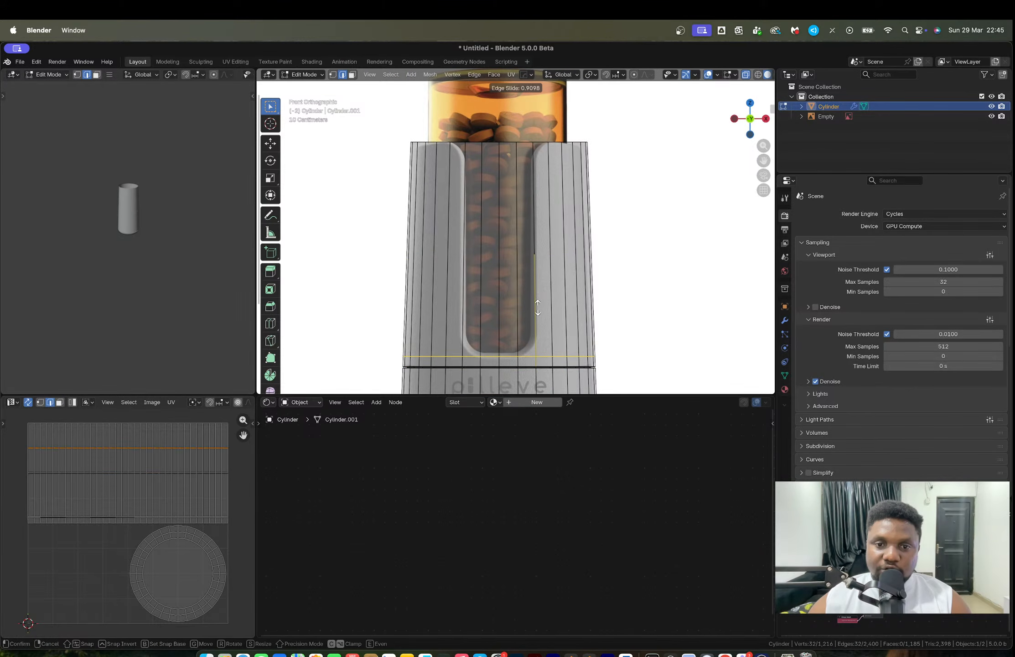
{"action": "left_click", "coordinate": [538, 307]}
Delete the four front faces above the new loop to cut out the pill window opening.
{"action": "key", "text": "3"}
{"action": "left_click", "coordinate": [522, 275]}
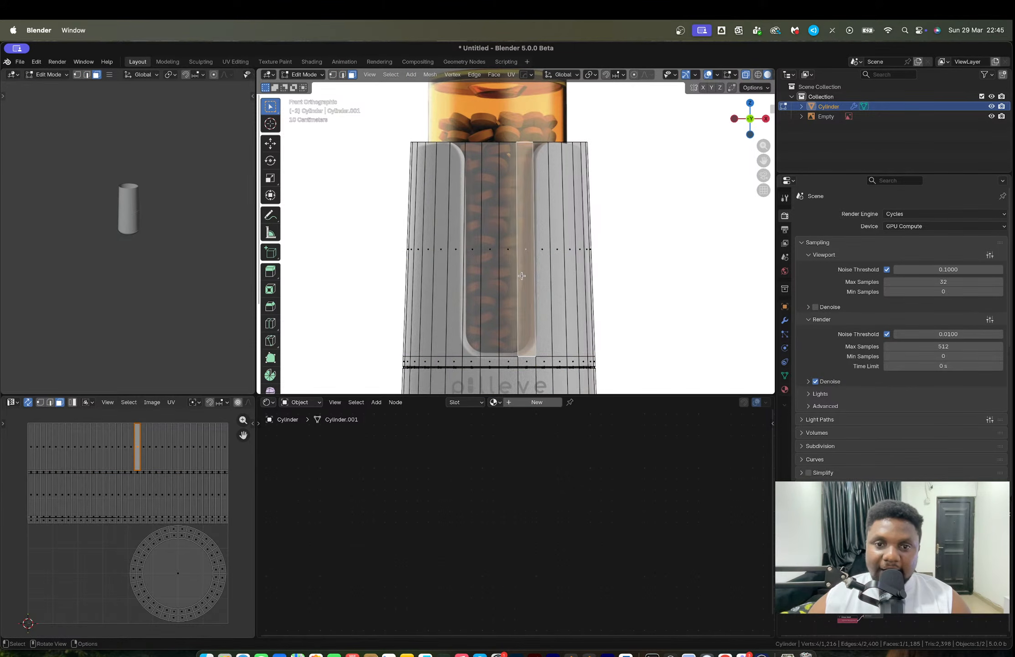
{"action": "key", "text": "alt+z"}
{"action": "left_click", "coordinate": [509, 255], "text": "shift"}
{"action": "left_click", "coordinate": [489, 248], "text": "shift"}
{"action": "key", "text": "x"}
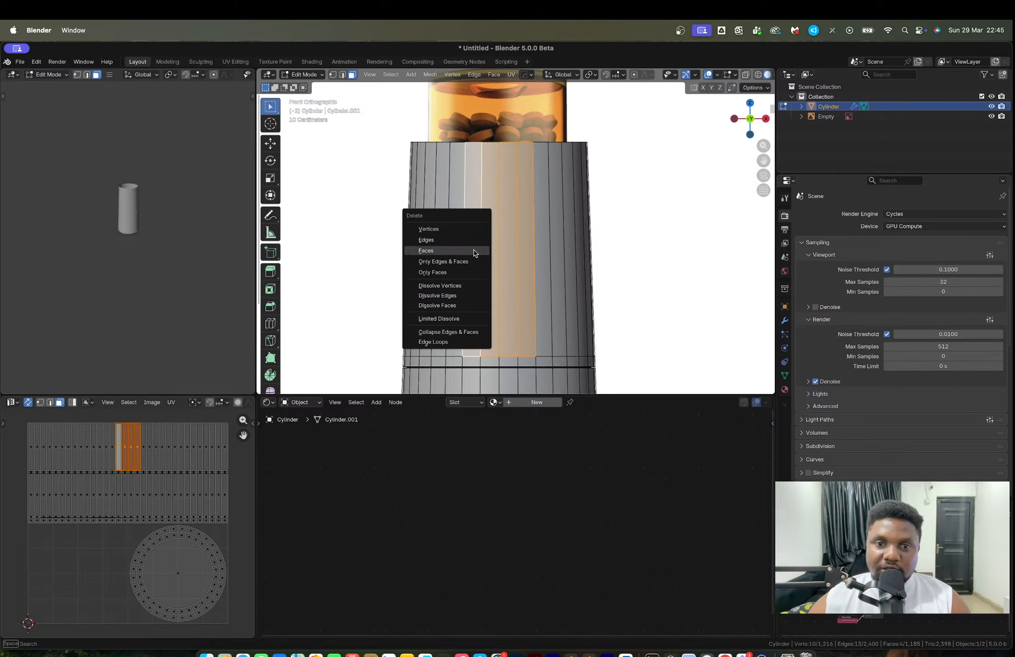
{"action": "left_click", "coordinate": [465, 252]}
{"action": "key", "text": "Tab"}
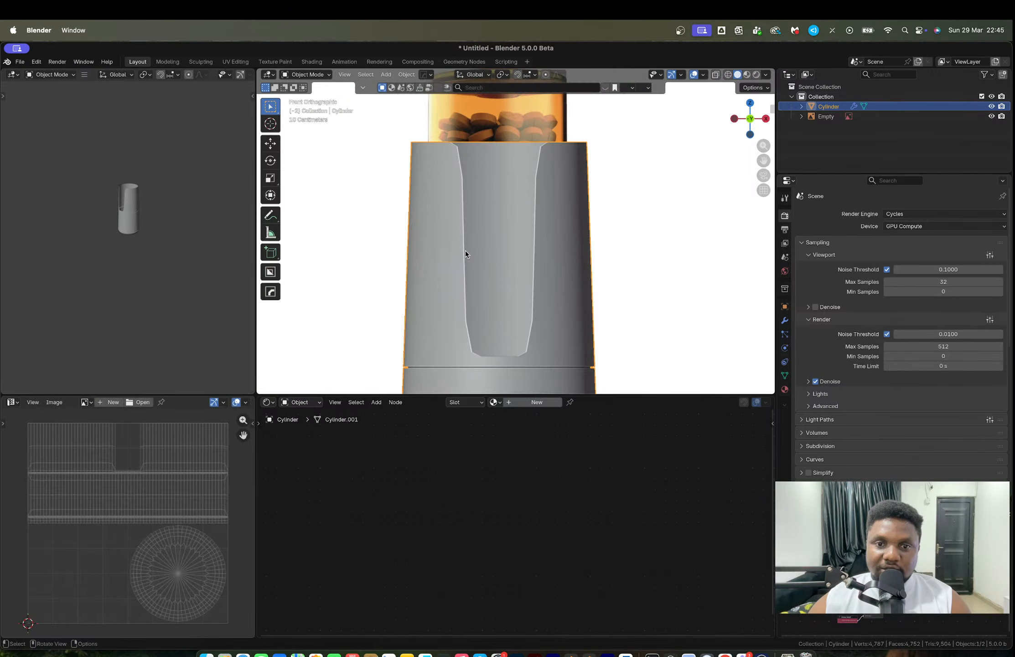
Compare the opening with the reference through X-ray, and add a horizontal support loop near the cylinder's top rim.
{"action": "scroll", "coordinate": [525, 242], "scroll_direction": "up", "scroll_amount": 1}
{"action": "key", "text": "Tab"}
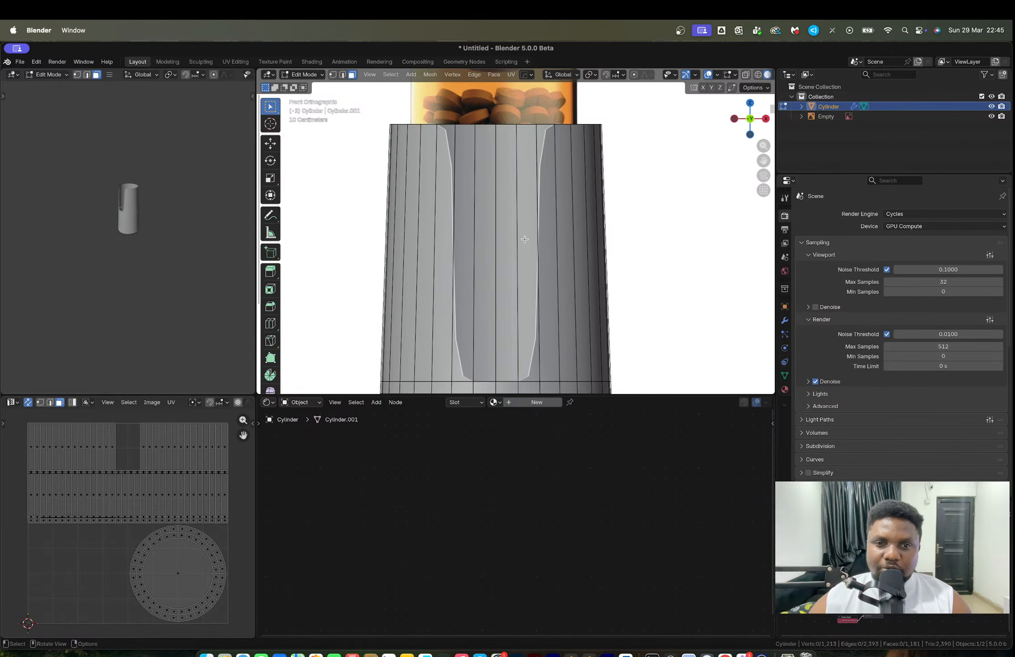
{"action": "key", "text": "alt+z"}
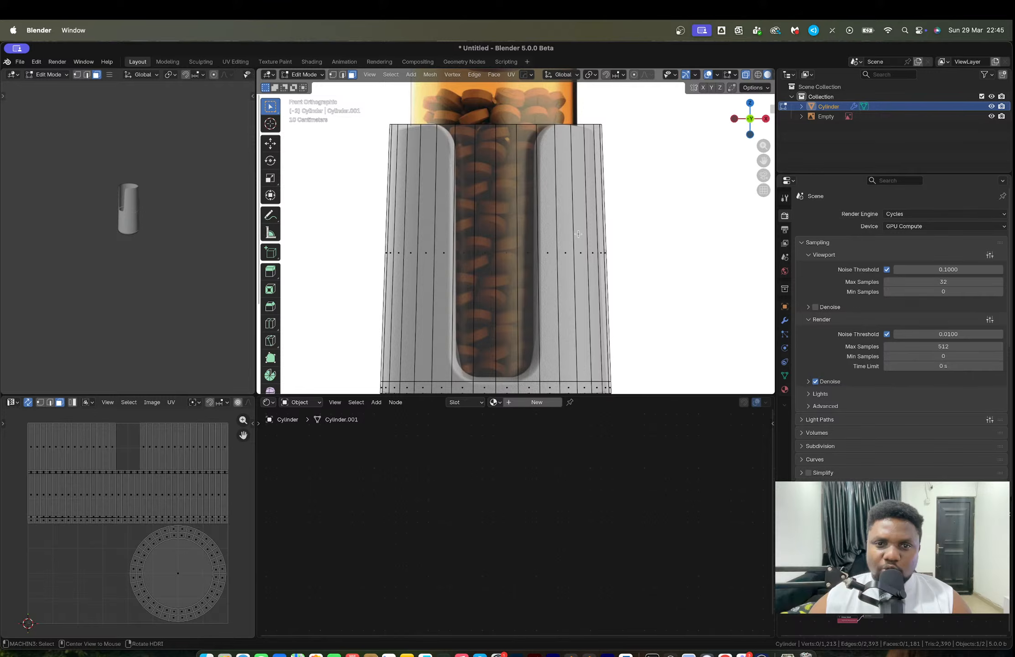
{"action": "key", "text": "Tab"}
{"action": "key", "text": "alt+z"}
{"action": "key", "text": "Tab"}
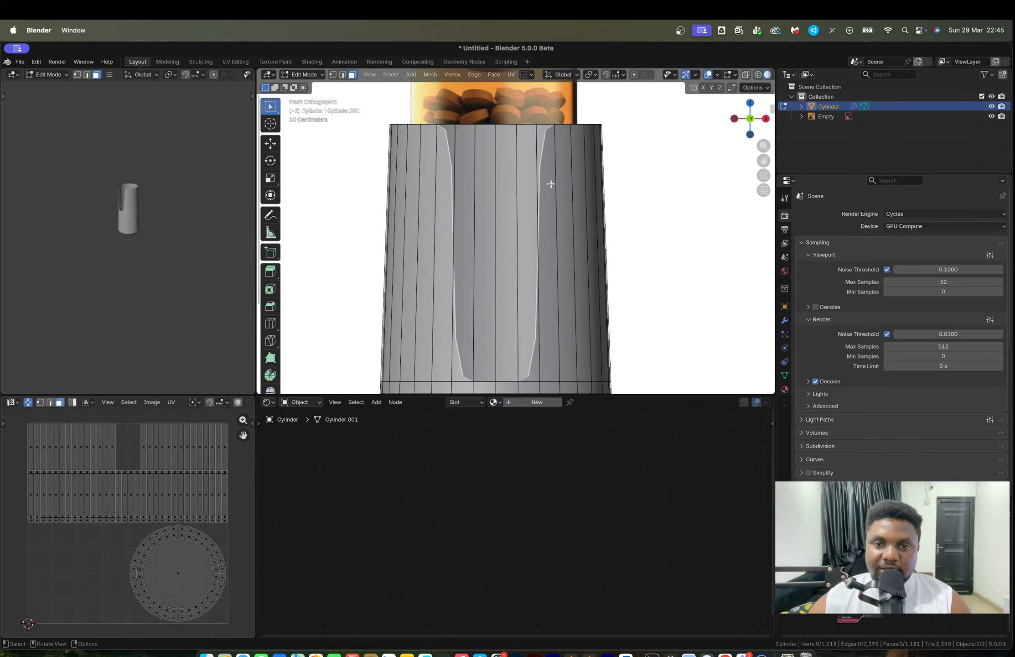
{"action": "key", "text": "ctrl+r"}
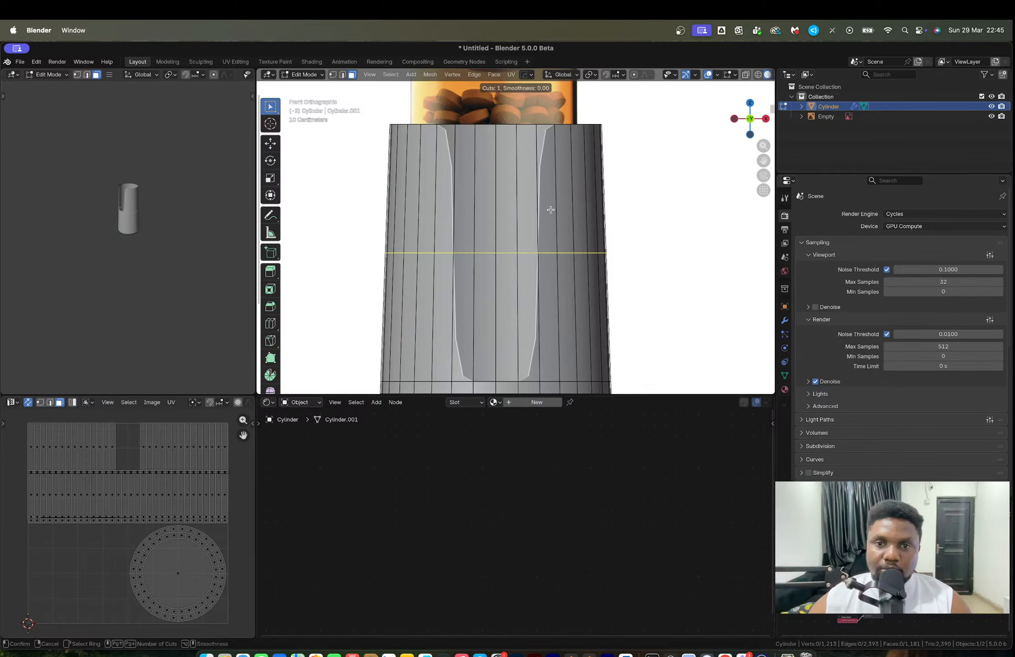
{"action": "left_click", "coordinate": [551, 210]}
{"action": "left_click", "coordinate": [552, 114]}
Add a second horizontal support loop across the lower part of the window opening and inspect the smoothed shape.
{"action": "key", "text": "ctrl+r"}
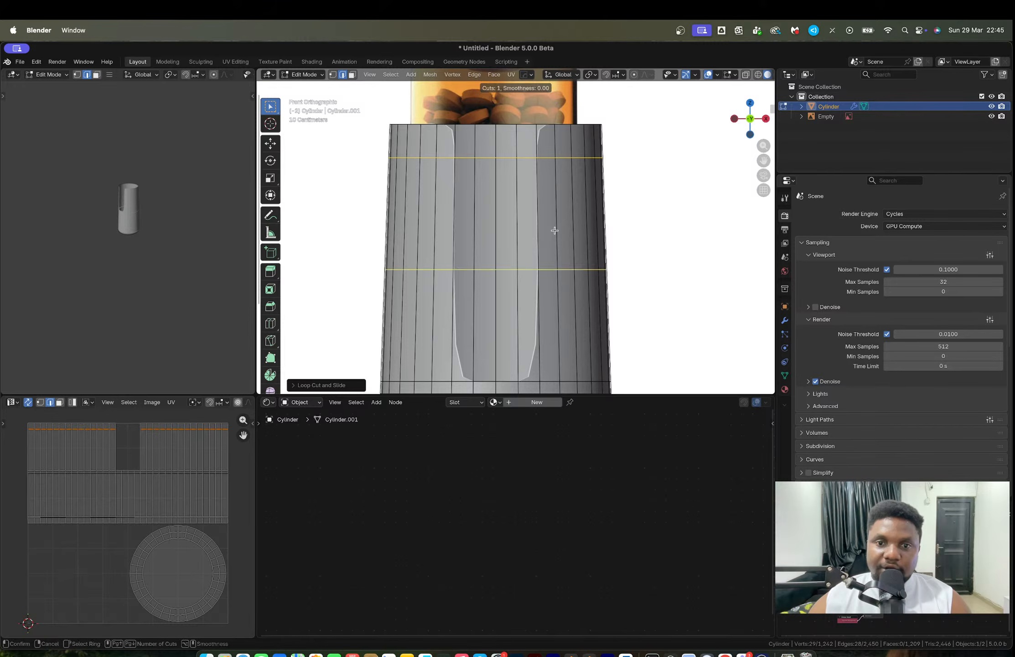
{"action": "left_click", "coordinate": [554, 247]}
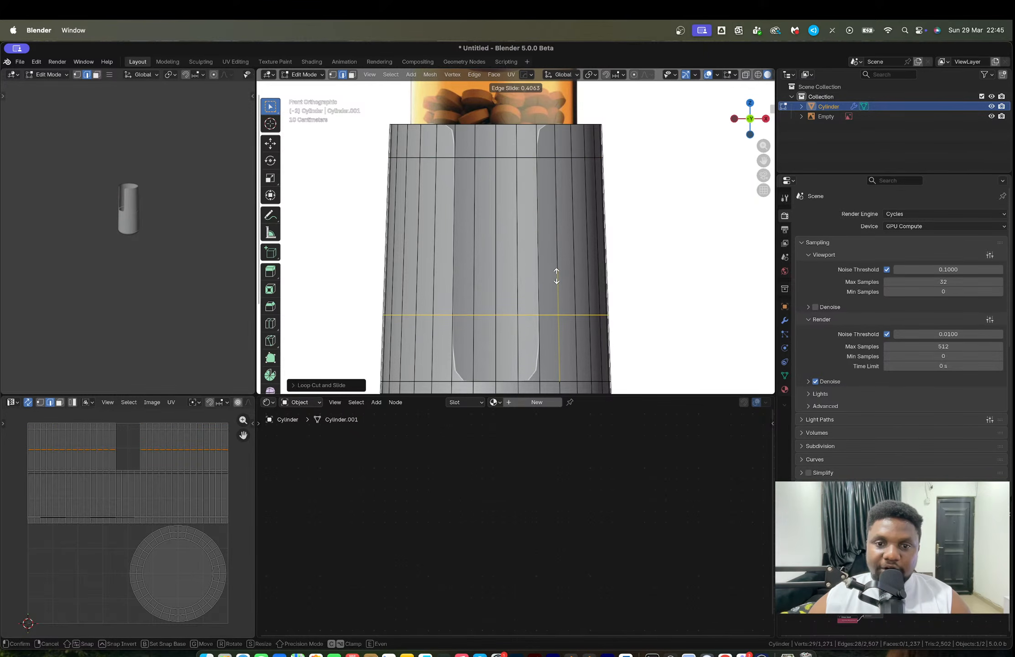
{"action": "left_click", "coordinate": [558, 287]}
{"action": "key", "text": "Tab"}
{"action": "scroll", "coordinate": [558, 286], "scroll_direction": "down", "scroll_amount": 2}
{"action": "middle_click_drag", "start_coordinate": [557, 286], "coordinate": [586, 249]}
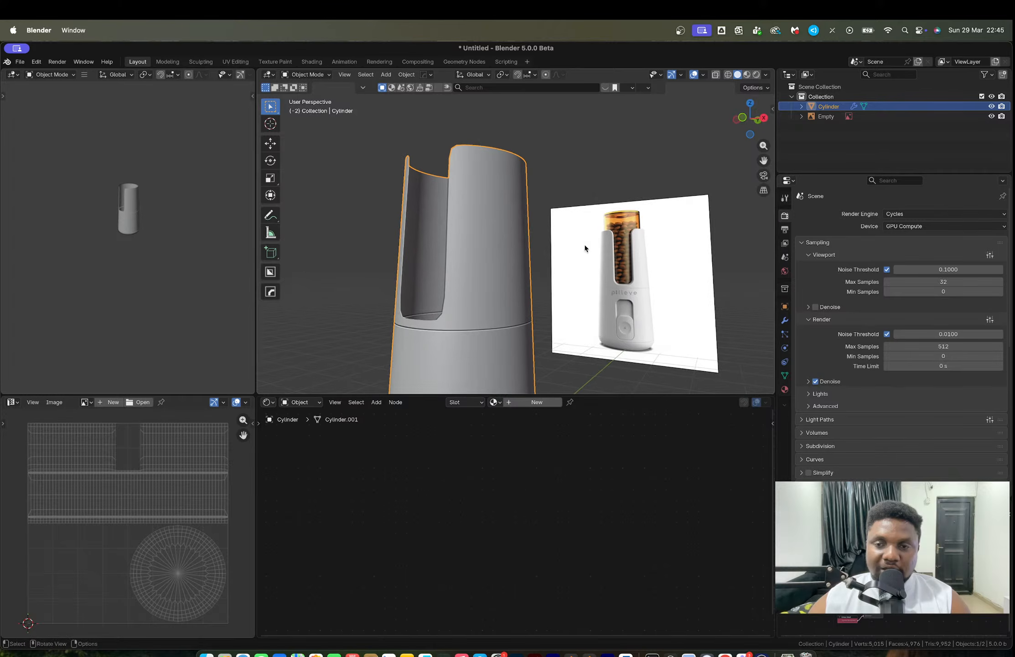
Compare the window opening with the reference in front view and examine the opening's lower corners up close.
{"action": "left_click", "coordinate": [744, 117]}
{"action": "scroll", "coordinate": [525, 232], "scroll_direction": "up", "scroll_amount": 3}
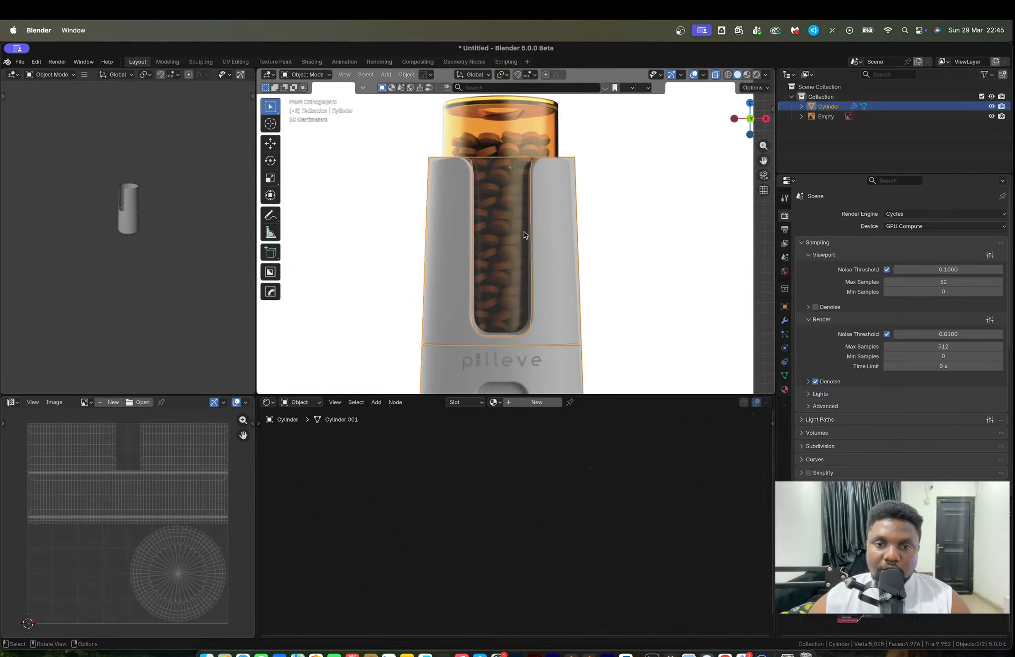
{"action": "scroll", "coordinate": [525, 235], "scroll_direction": "down", "scroll_amount": 3}
{"action": "mouse_move", "coordinate": [525, 235]}
{"action": "middle_mouse_down"}
{"action": "mouse_move", "coordinate": [546, 270]}
{"action": "mouse_move", "coordinate": [534, 210]}
{"action": "mouse_move", "coordinate": [543, 253]}
{"action": "mouse_move", "coordinate": [492, 244]}
{"action": "mouse_move", "coordinate": [520, 264]}
{"action": "mouse_move", "coordinate": [516, 230]}
{"action": "middle_mouse_up"}
{"action": "key", "text": "alt+z"}
{"action": "scroll", "coordinate": [543, 253], "scroll_direction": "up", "scroll_amount": 2}
{"action": "scroll", "coordinate": [526, 265], "scroll_direction": "up", "scroll_amount": 2}
{"action": "scroll", "coordinate": [525, 227], "scroll_direction": "up", "scroll_amount": 4}
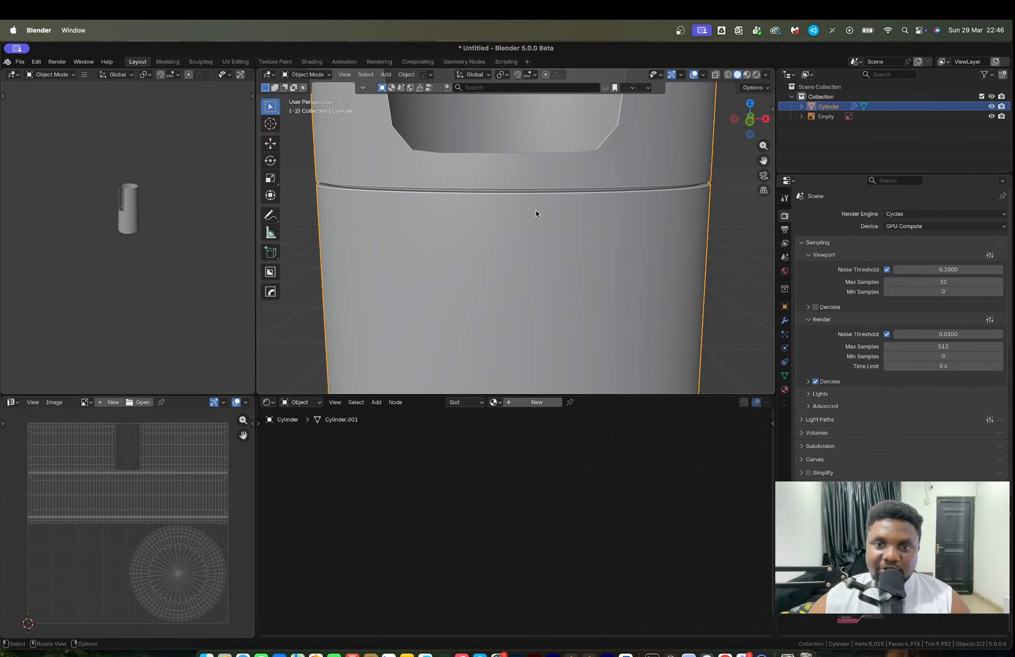
Set the cylinder's viewport subdivision level to 2.
{"action": "scroll", "coordinate": [537, 213], "scroll_direction": "down", "scroll_amount": 3}
{"action": "left_click", "coordinate": [785, 320]}
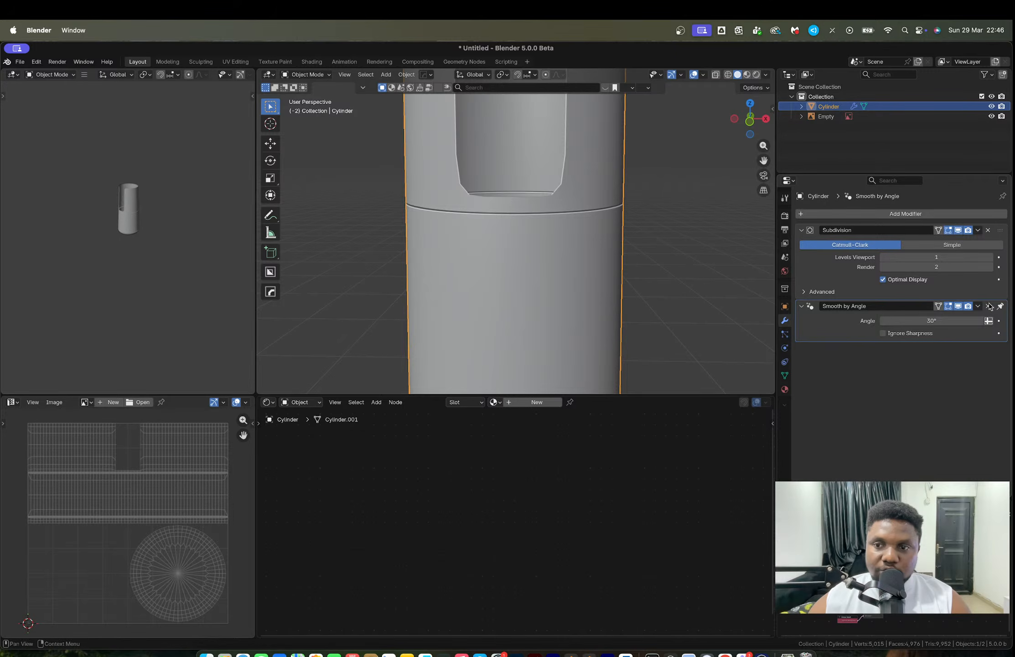
{"action": "scroll", "coordinate": [639, 259], "scroll_direction": "down", "scroll_amount": 4}
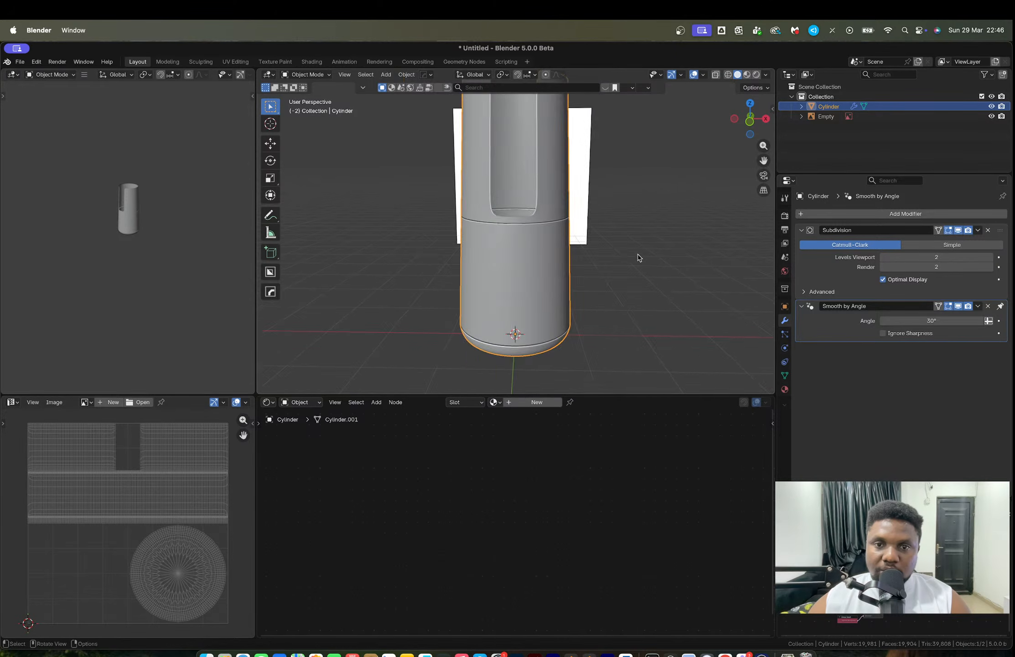
Slide the lower support loop upward by a factor of about 0.18 to soften the window's bottom corners, and inspect the result.
{"action": "middle_click_drag", "start_coordinate": [639, 259], "coordinate": [632, 321], "text": "shift"}
{"action": "scroll", "coordinate": [559, 283], "scroll_direction": "up", "scroll_amount": 2}
{"action": "key", "text": "Tab"}
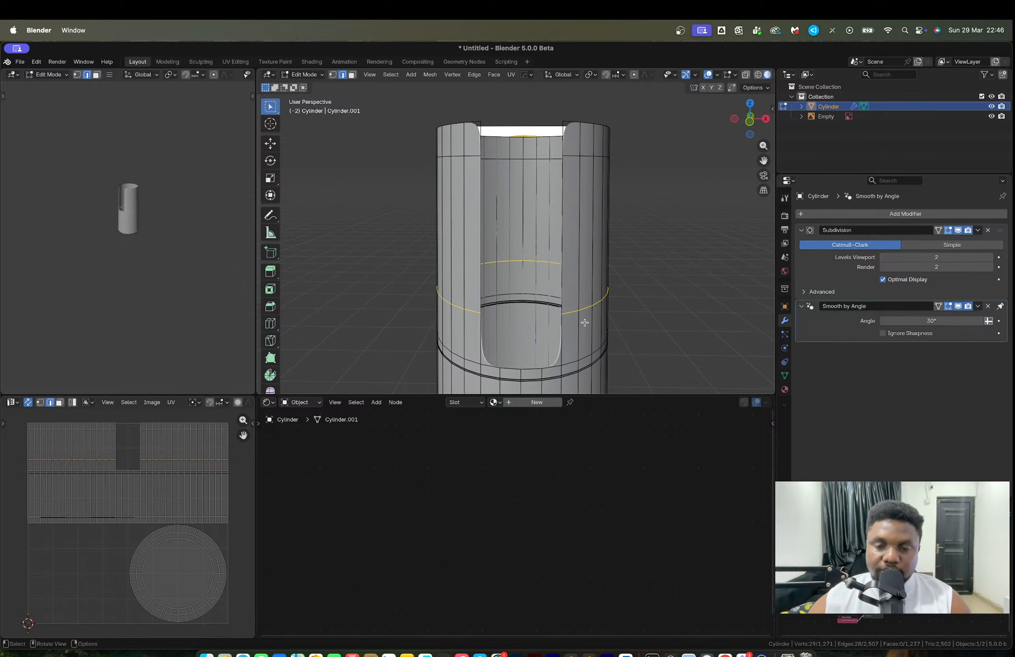
{"action": "key", "text": "g"}
{"action": "key", "text": "g"}
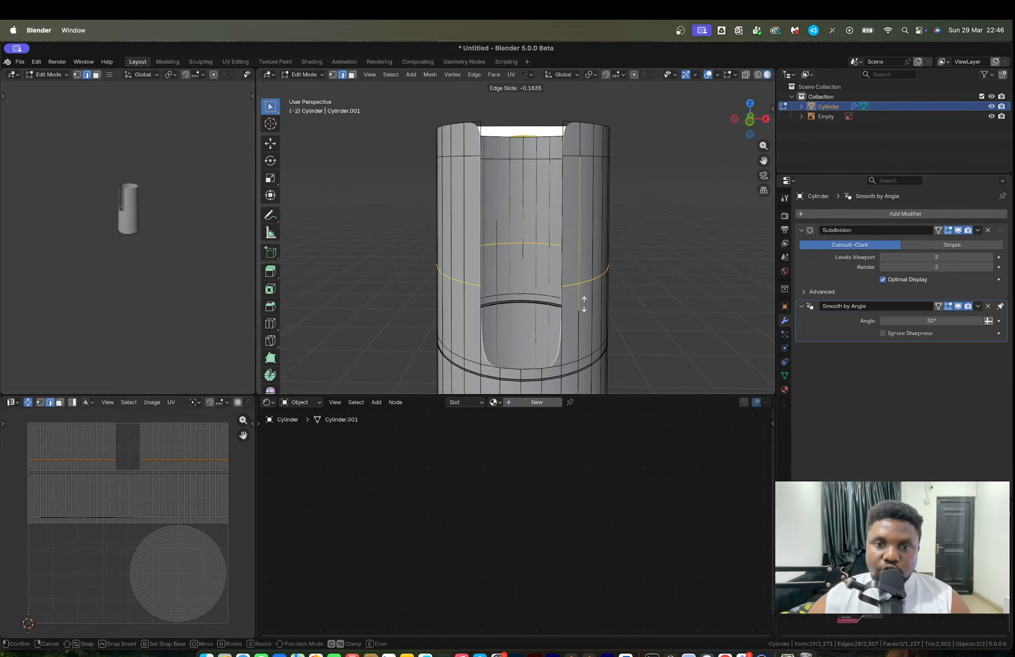
{"action": "left_click", "coordinate": [584, 301]}
{"action": "key", "text": "Tab"}
{"action": "middle_click_drag", "start_coordinate": [578, 288], "coordinate": [580, 297]}
{"action": "scroll", "coordinate": [579, 297], "scroll_direction": "up", "scroll_amount": 1}
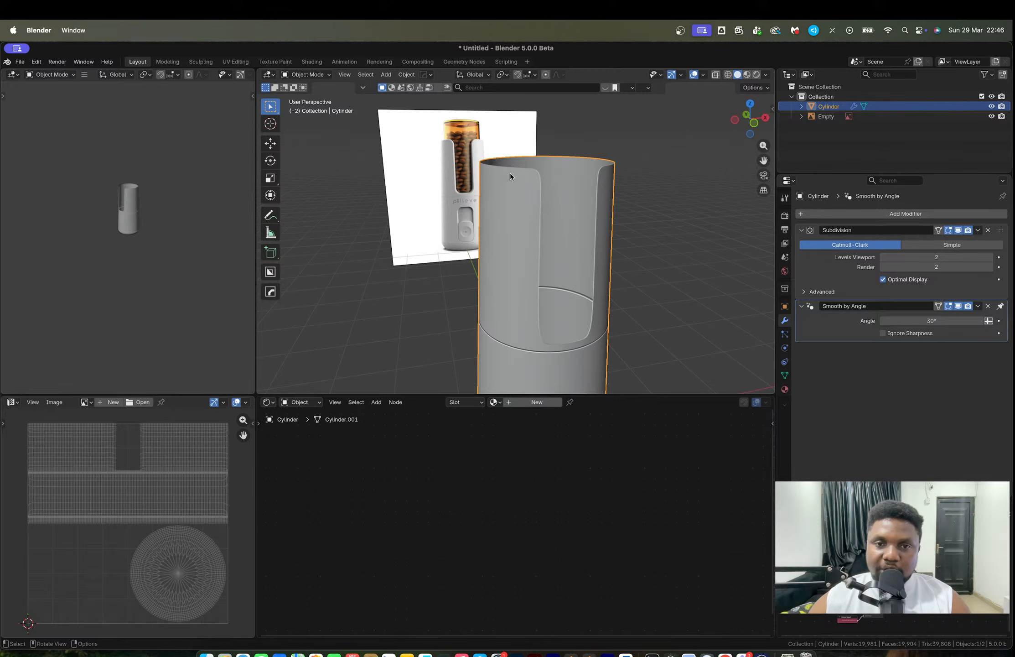
Frame the reference image and examine how the body's upper rim and window edges are shaped around the amber bottle.
{"action": "scroll", "coordinate": [503, 181], "scroll_direction": "up", "scroll_amount": 3}
{"action": "middle_click_drag", "start_coordinate": [503, 182], "coordinate": [573, 242], "text": "shift"}
{"action": "scroll", "coordinate": [485, 180], "scroll_direction": "up", "scroll_amount": 1}
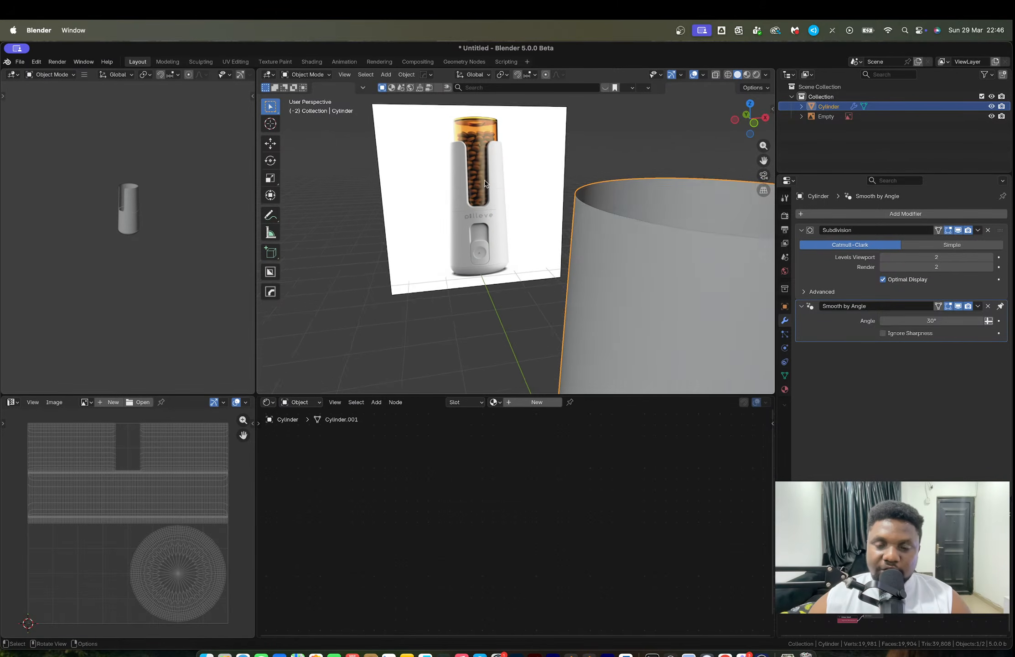
{"action": "scroll", "coordinate": [485, 180], "scroll_direction": "down", "scroll_amount": 2}
{"action": "scroll", "coordinate": [485, 180], "scroll_direction": "down", "scroll_amount": 1}
{"action": "left_click", "coordinate": [485, 180]}
{"action": "left_click", "coordinate": [345, 75]}
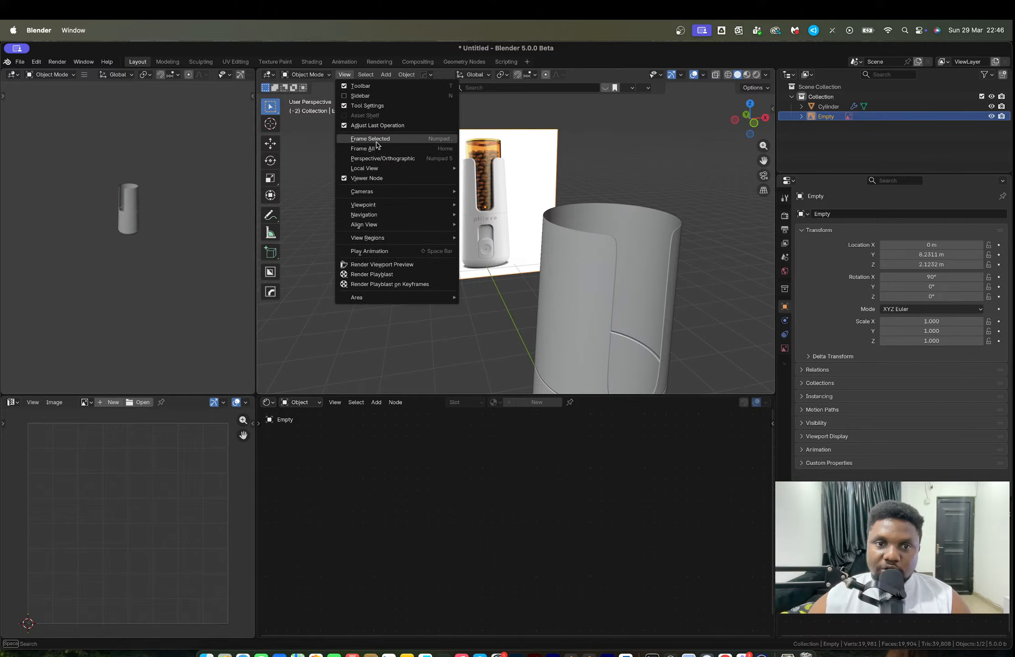
{"action": "left_click", "coordinate": [371, 138]}
{"action": "scroll", "coordinate": [541, 217], "scroll_direction": "up", "scroll_amount": 5}
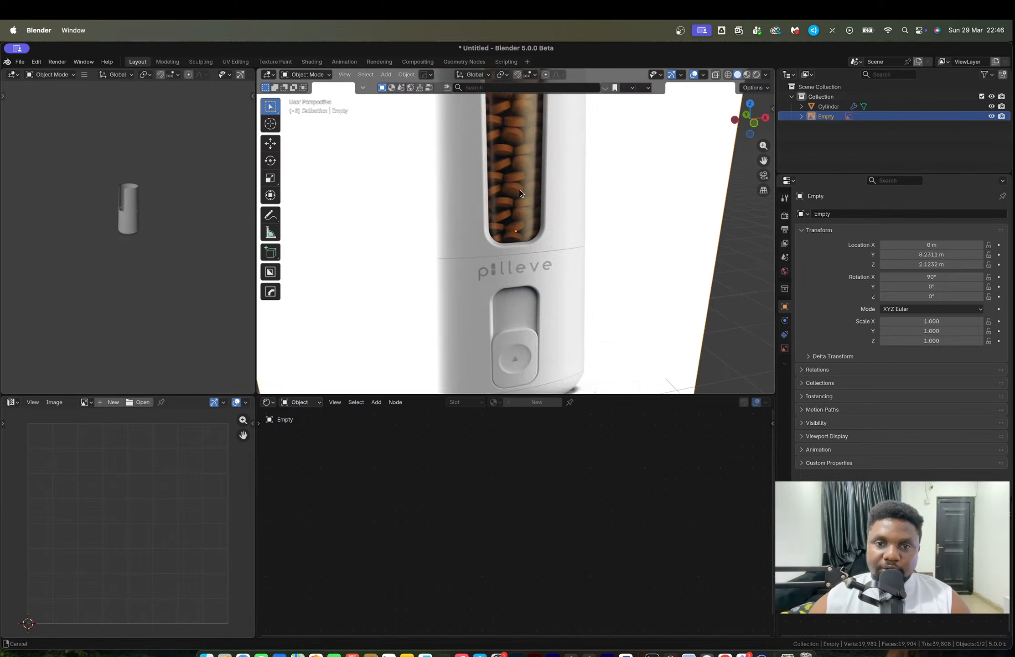
{"action": "scroll", "coordinate": [541, 216], "scroll_direction": "up", "scroll_amount": 3}
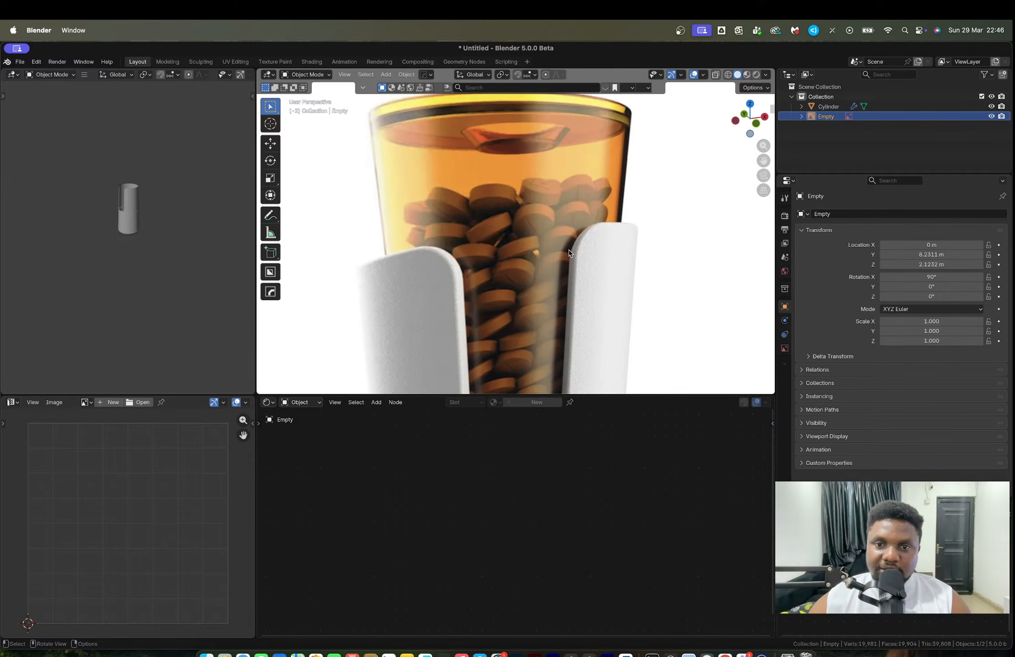
Examine the body's wall edges around the bottle in the reference image, and frame the cylinder for comparison.
{"action": "scroll", "coordinate": [586, 255], "scroll_direction": "down", "scroll_amount": 6}
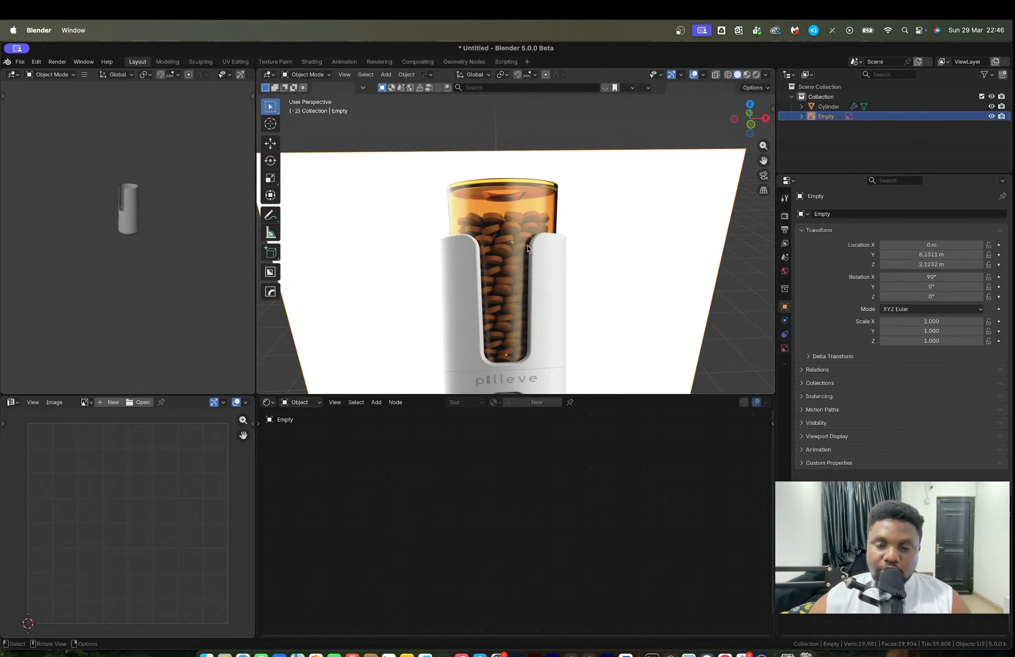
{"action": "scroll", "coordinate": [626, 258], "scroll_direction": "up", "scroll_amount": 6}
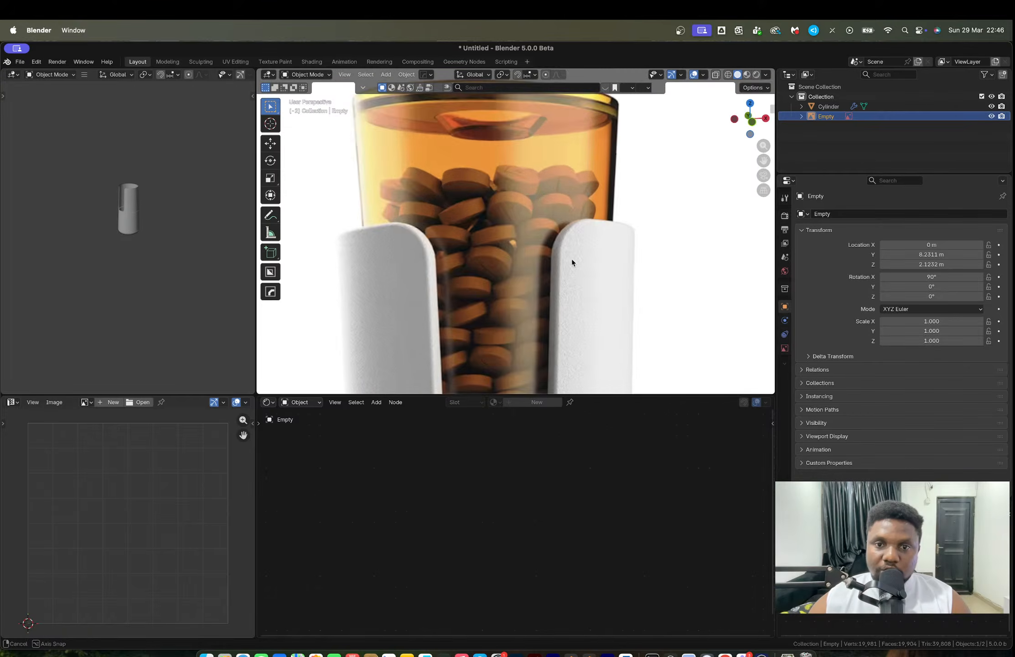
{"action": "scroll", "coordinate": [584, 267], "scroll_direction": "down", "scroll_amount": 8}
{"action": "left_click", "coordinate": [554, 297]}
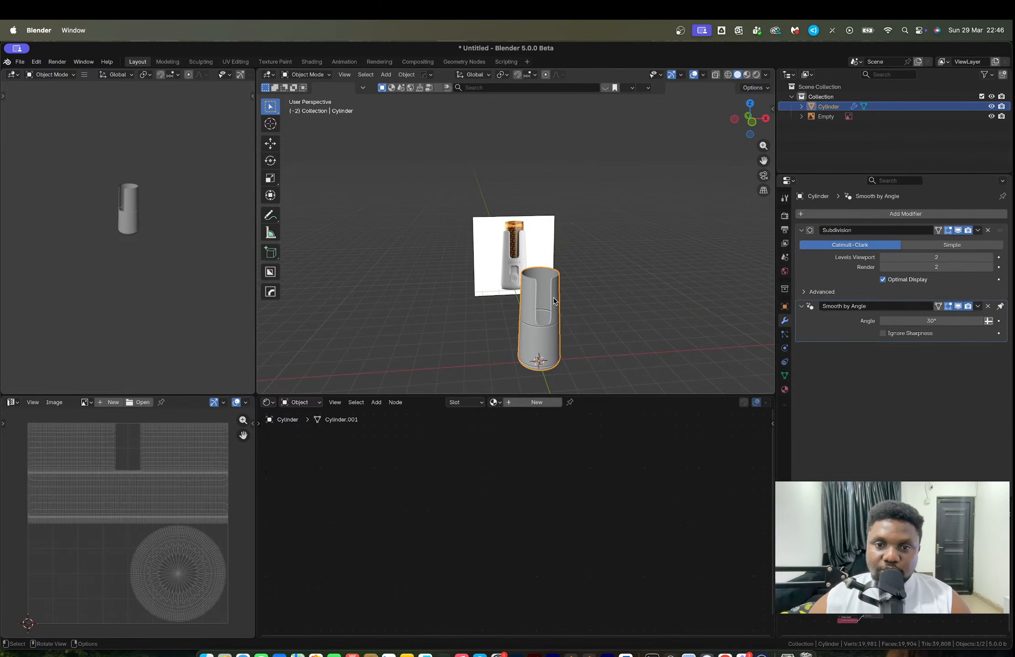
{"action": "scroll", "coordinate": [554, 297], "scroll_direction": "up", "scroll_amount": 3}
{"action": "left_click", "coordinate": [344, 74]}
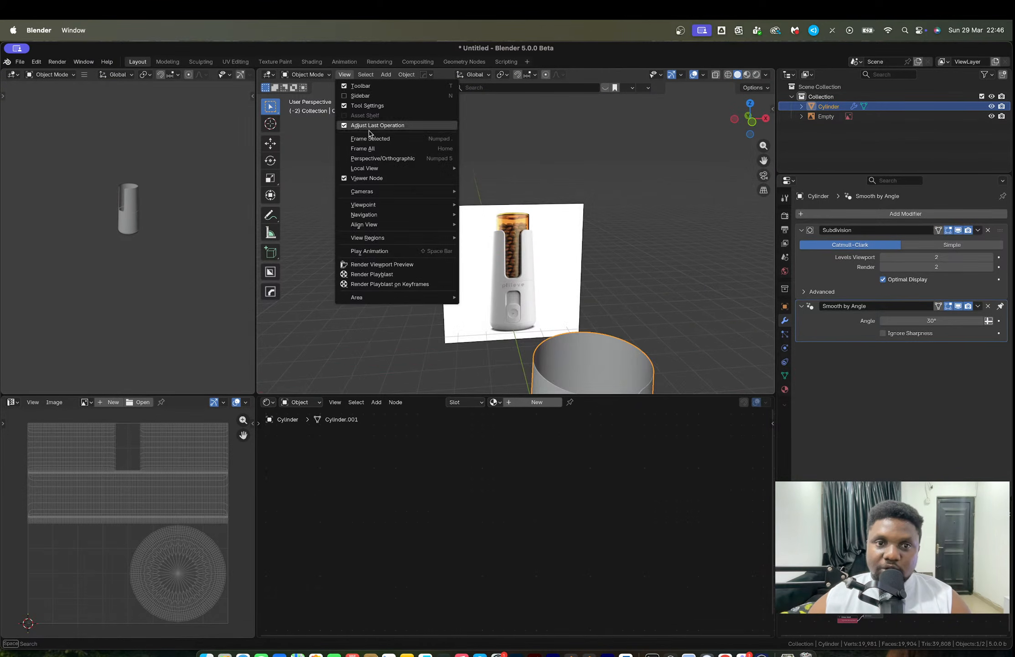
{"action": "left_click", "coordinate": [351, 136]}
{"action": "middle_click_drag", "start_coordinate": [494, 227], "coordinate": [543, 270], "text": "shift"}
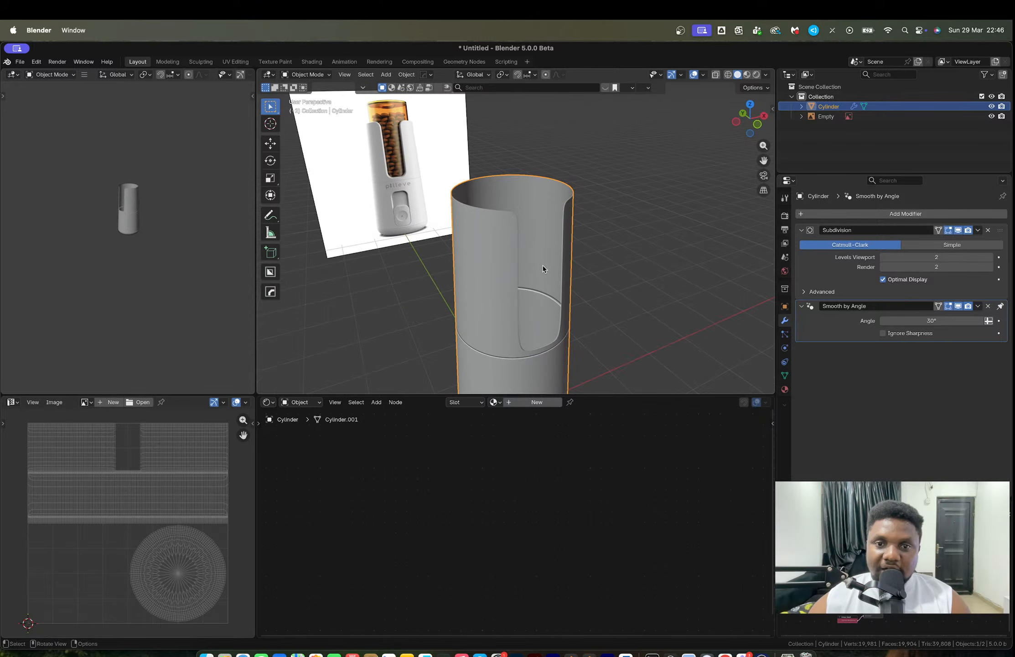
Try a Solidify modifier on the cylinder with a thickness of about 0.055 and offset -1, inspecting the base and seams.
{"action": "key", "text": "q"}
{"action": "mouse_move", "coordinate": [525, 323]}
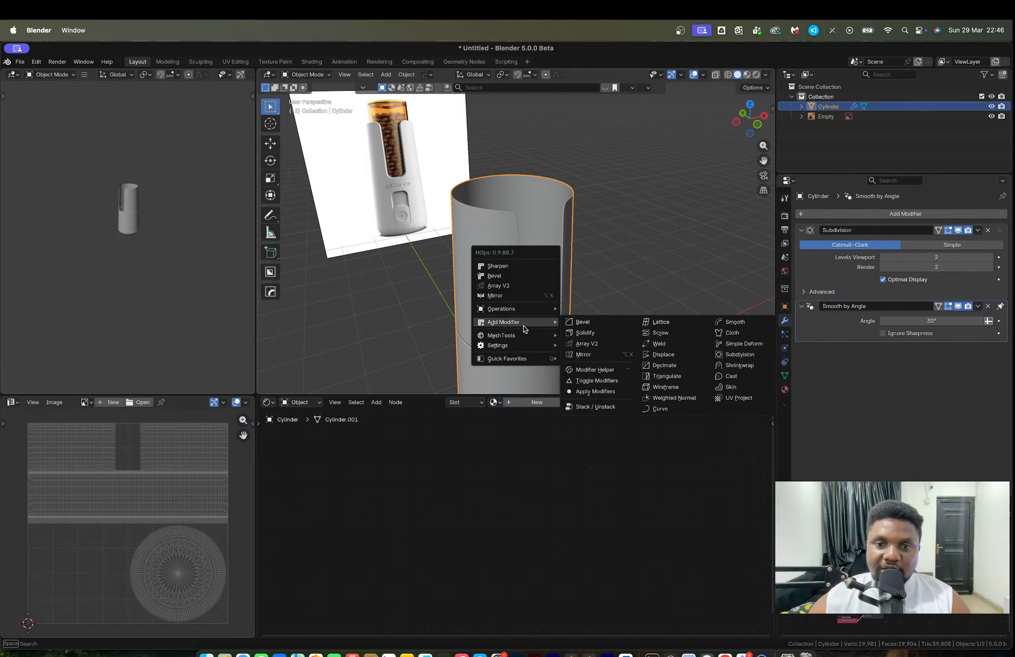
{"action": "left_click", "coordinate": [585, 332]}
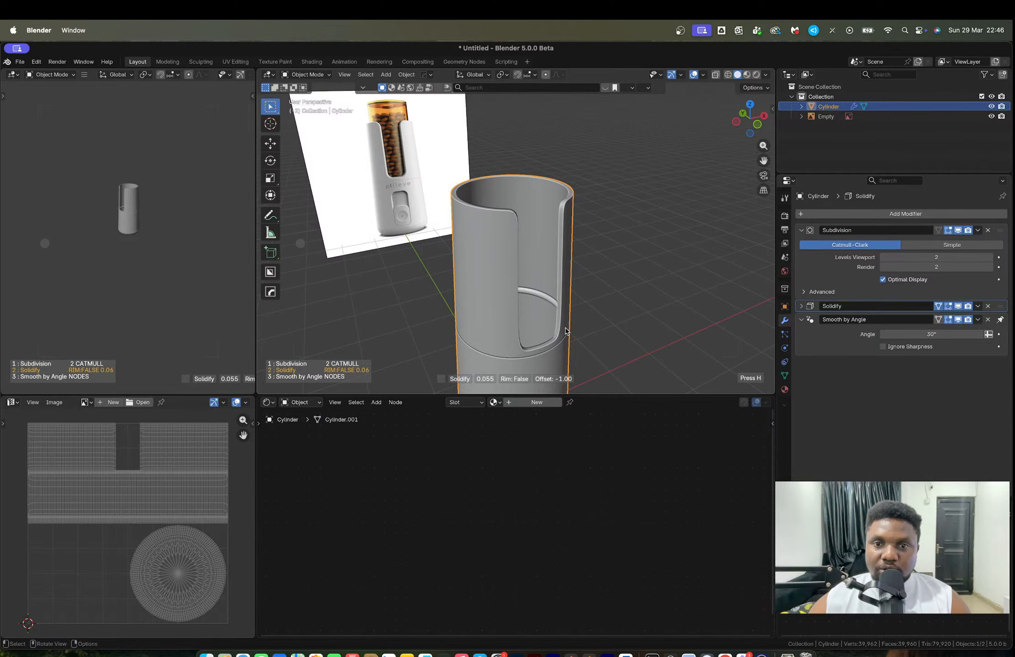
{"action": "left_click", "coordinate": [566, 327]}
{"action": "middle_click_drag", "start_coordinate": [566, 327], "coordinate": [531, 211]}
{"action": "scroll", "coordinate": [563, 307], "scroll_direction": "down", "scroll_amount": 4}
{"action": "scroll", "coordinate": [550, 242], "scroll_direction": "up", "scroll_amount": 4}
{"action": "scroll", "coordinate": [551, 242], "scroll_direction": "up", "scroll_amount": 3}
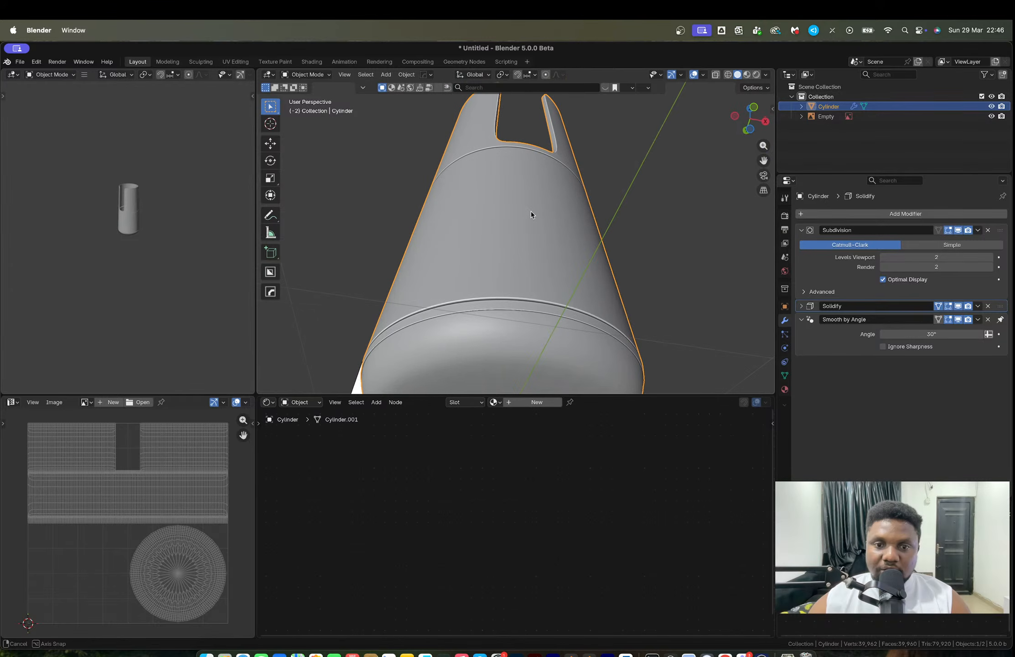
{"action": "middle_click_drag", "start_coordinate": [512, 305], "coordinate": [513, 263]}
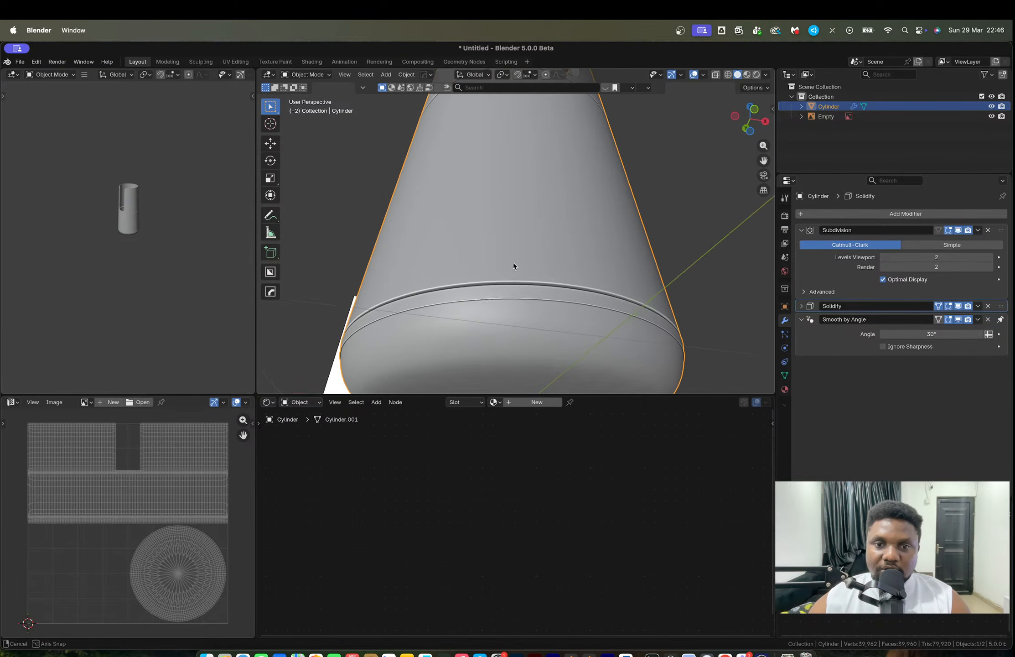
Try a Solidify thickness of about 0.013 m, inspect the window edge, and remove the modifier from the cylinder.
{"action": "left_click", "coordinate": [806, 307]}
{"action": "left_click_drag", "start_coordinate": [936, 333], "coordinate": [940, 333]}
{"action": "middle_click_drag", "start_coordinate": [661, 218], "coordinate": [613, 274]}
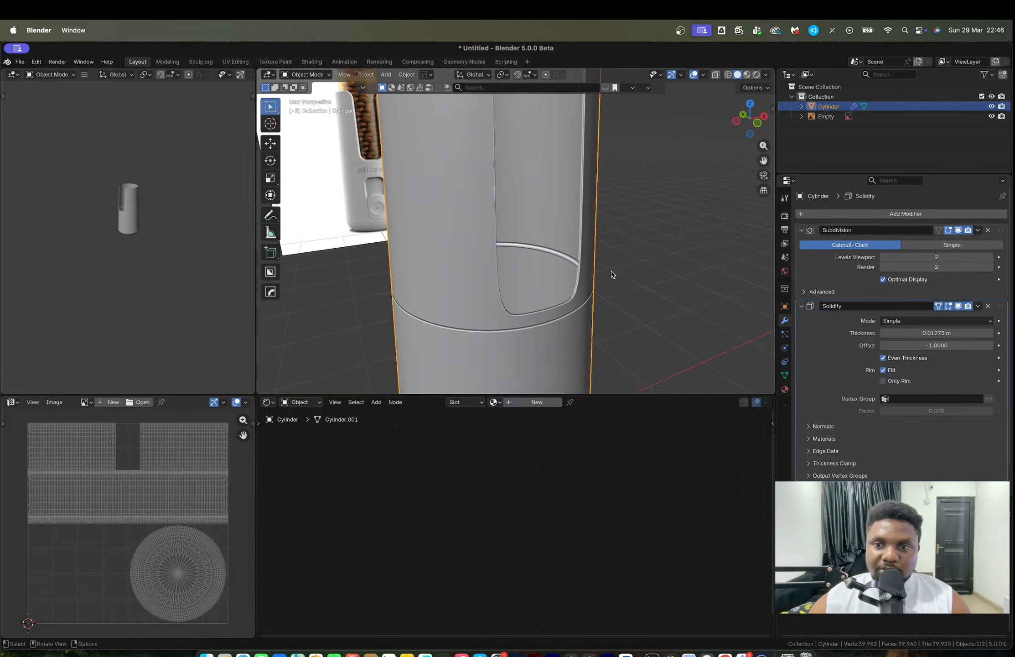
{"action": "left_click", "coordinate": [989, 306]}
{"action": "scroll", "coordinate": [625, 234], "scroll_direction": "down", "scroll_amount": 3}
{"action": "middle_click_drag", "start_coordinate": [625, 234], "coordinate": [538, 270]}
Duplicate the cylinder in place, move the copy to a new collection named DUMP, and exclude that collection from the view layer.
{"action": "key", "text": "Tab"}
{"action": "middle_click_drag", "start_coordinate": [557, 229], "coordinate": [559, 238]}
{"action": "left_click", "coordinate": [558, 238], "text": "alt"}
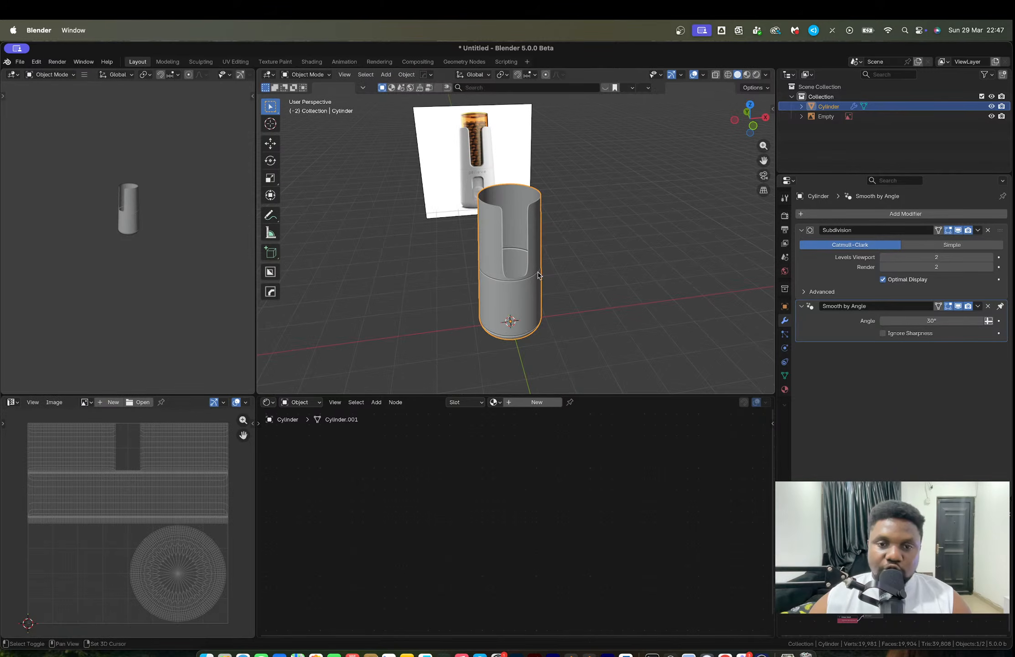
{"action": "key", "text": "shift+d"}
{"action": "right_click", "coordinate": [449, 268]}
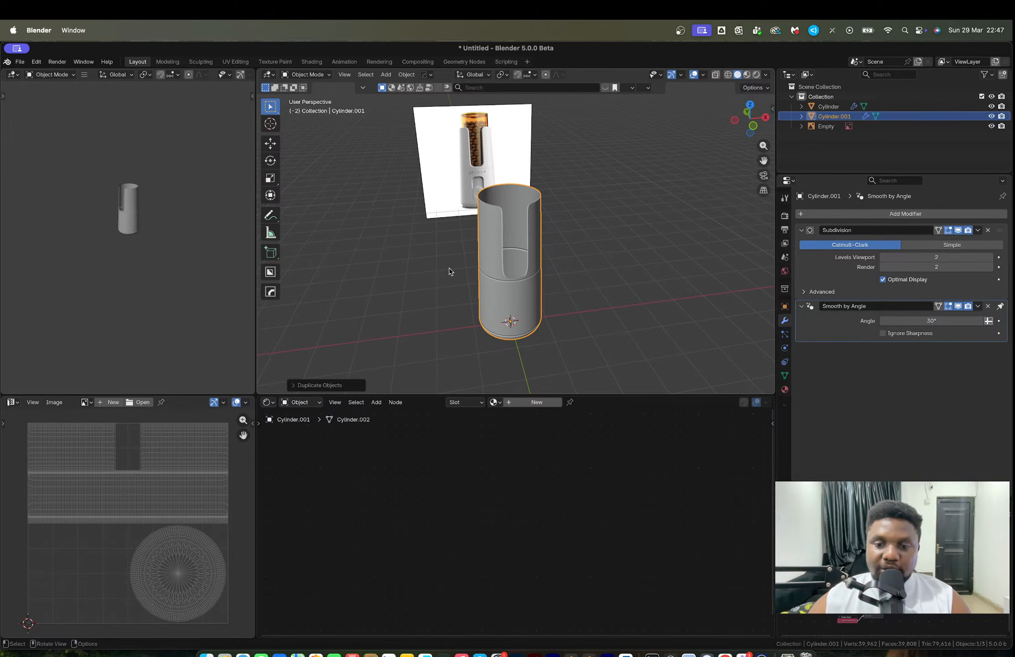
{"action": "key", "text": "m"}
{"action": "left_click", "coordinate": [442, 279]}
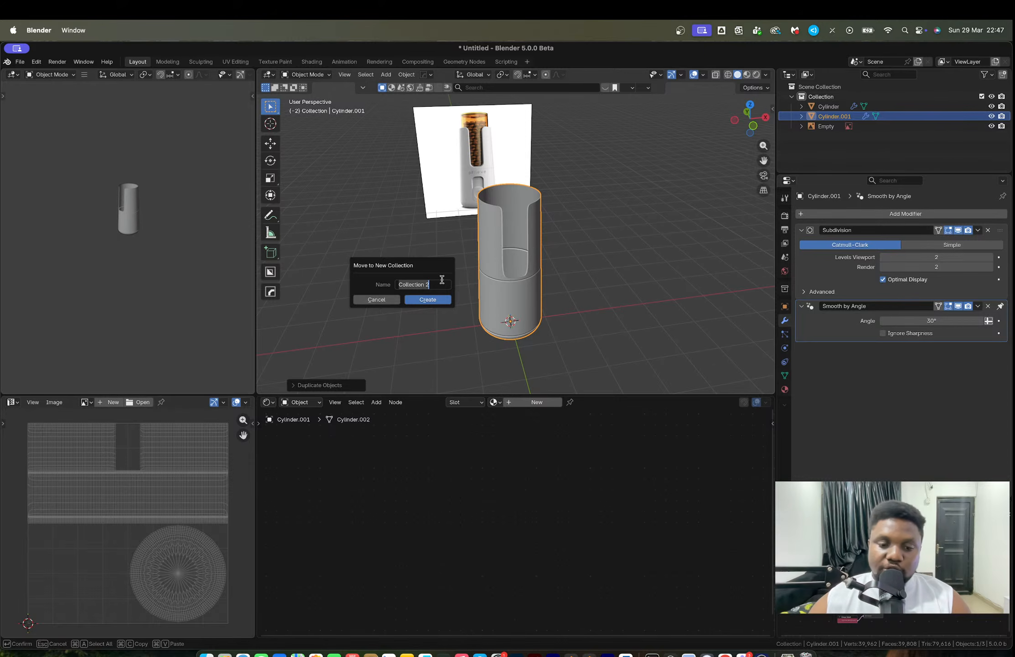
{"action": "type", "text": "DUMP"}
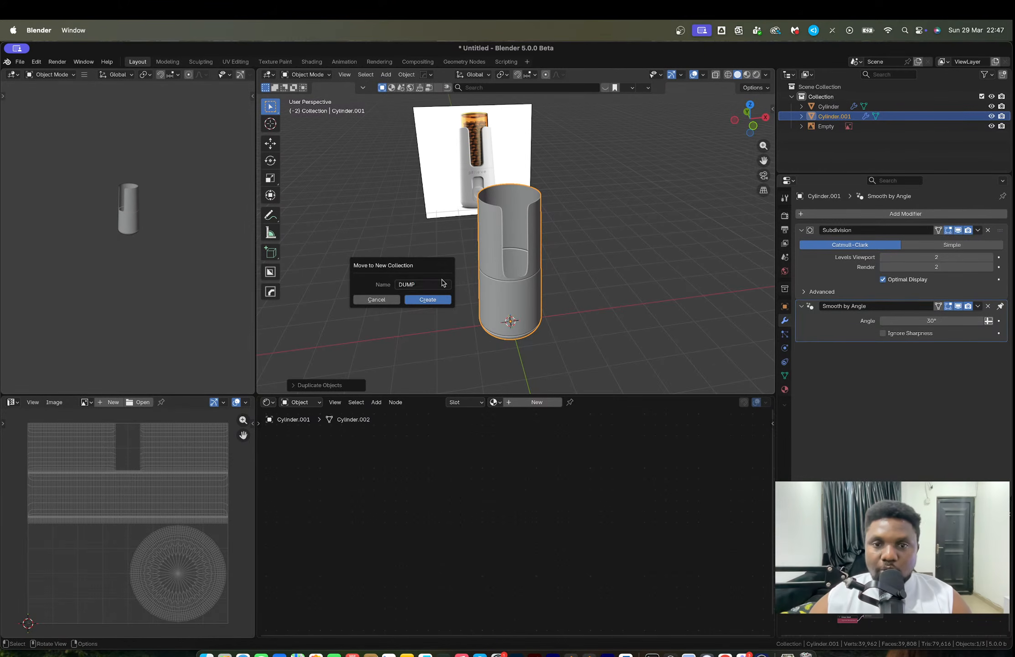
{"action": "key", "text": "Return"}
{"action": "left_click", "coordinate": [982, 126]}
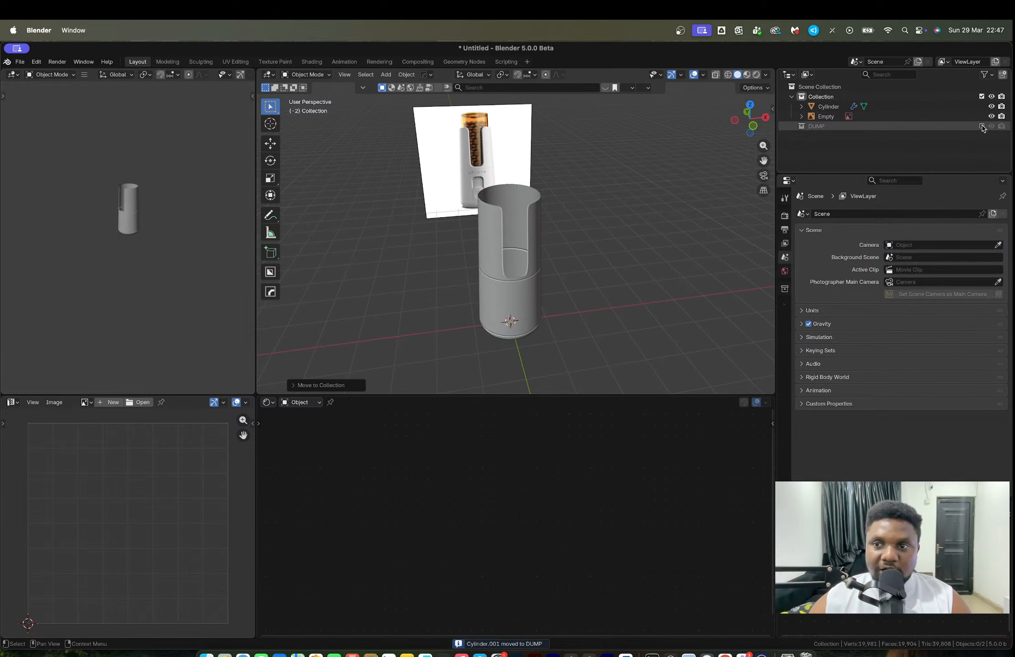
Try applying the original cylinder's Subdivision modifier at viewport level 2, check the mesh, and undo the application.
{"action": "scroll", "coordinate": [525, 245], "scroll_direction": "up", "scroll_amount": 5}
{"action": "left_click", "coordinate": [557, 224]}
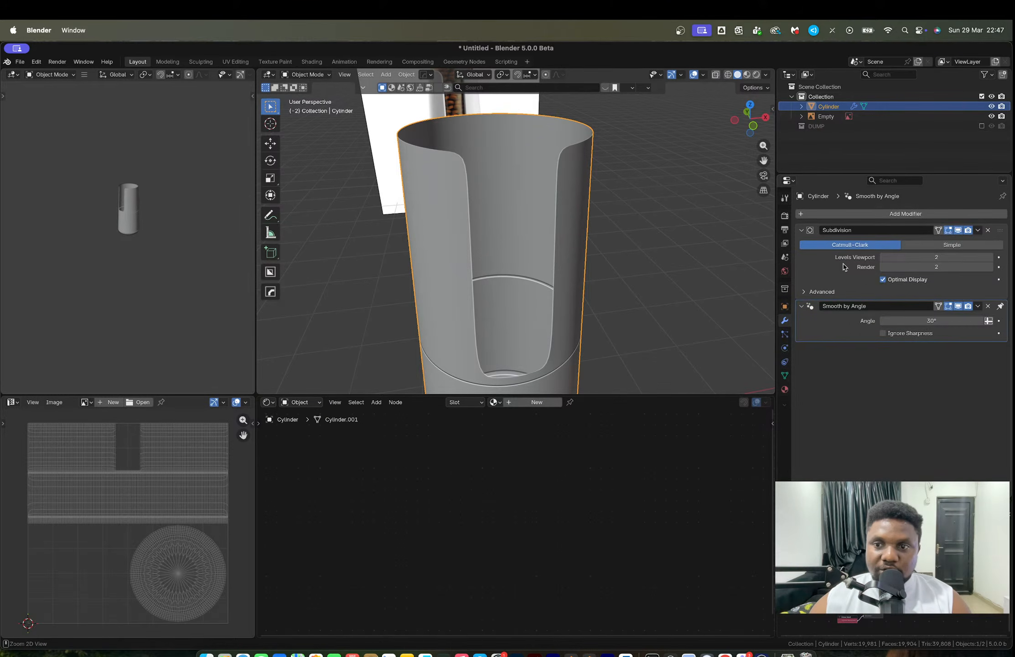
{"action": "key", "text": "ctrl+a"}
{"action": "key", "text": "Tab"}
{"action": "key", "text": "Tab"}
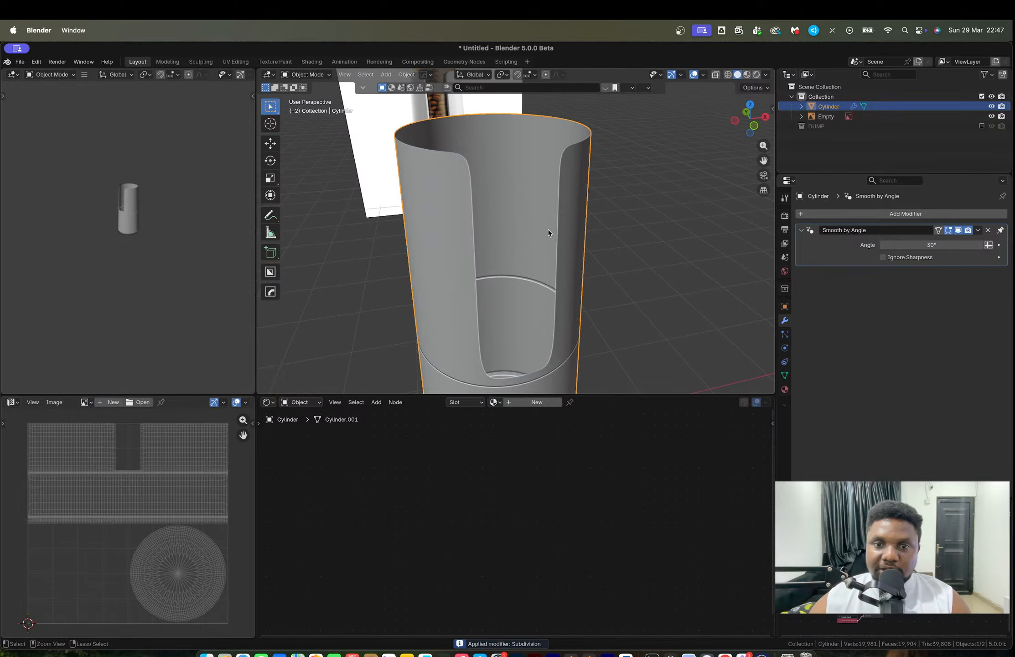
{"action": "key", "text": "super+z"}
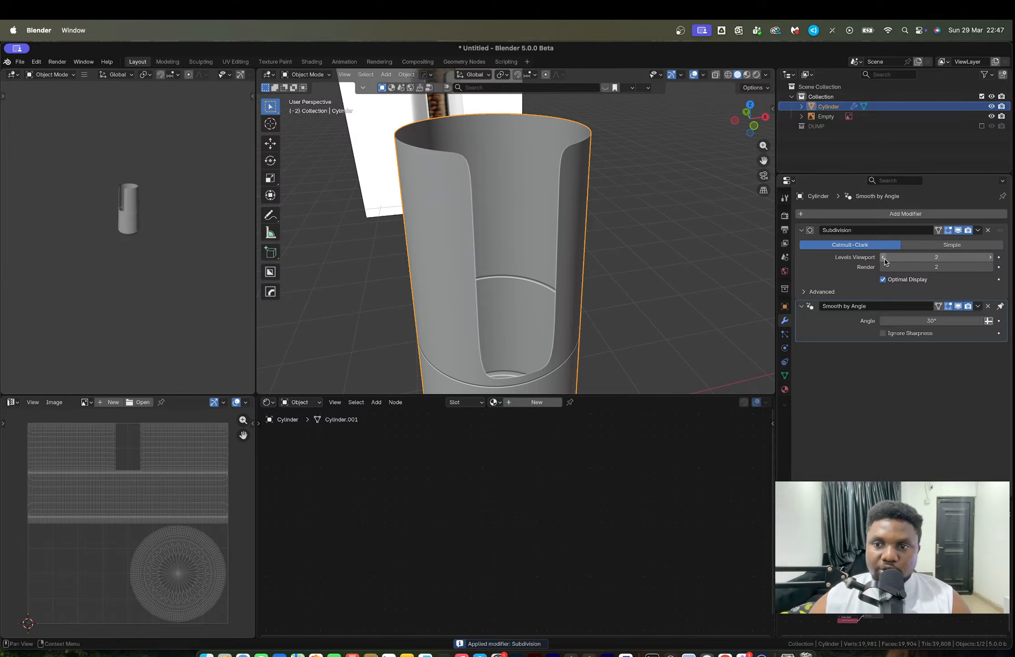
Lower the cylinder's Subdivision viewport level by one, apply the modifier, and open the mesh for editing.
{"action": "left_click", "coordinate": [885, 258]}
{"action": "key", "text": "ctrl+a"}
{"action": "key", "text": "Tab"}
Select all faces of the upper body above the seam groove, front and back, using front view with X-ray.
{"action": "left_click_drag", "start_coordinate": [748, 114], "coordinate": [755, 121]}
{"action": "left_click", "coordinate": [754, 121]}
{"action": "scroll", "coordinate": [623, 206], "scroll_direction": "up", "scroll_amount": 2}
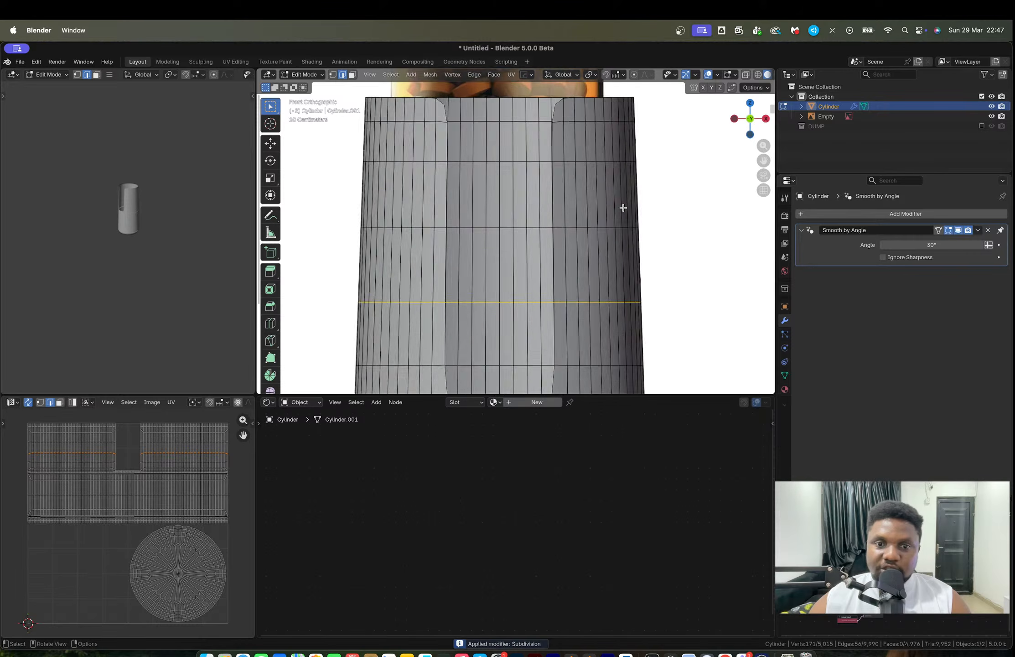
{"action": "scroll", "coordinate": [630, 209], "scroll_direction": "down", "scroll_amount": 3}
{"action": "key", "text": "3"}
{"action": "key", "text": "alt+z"}
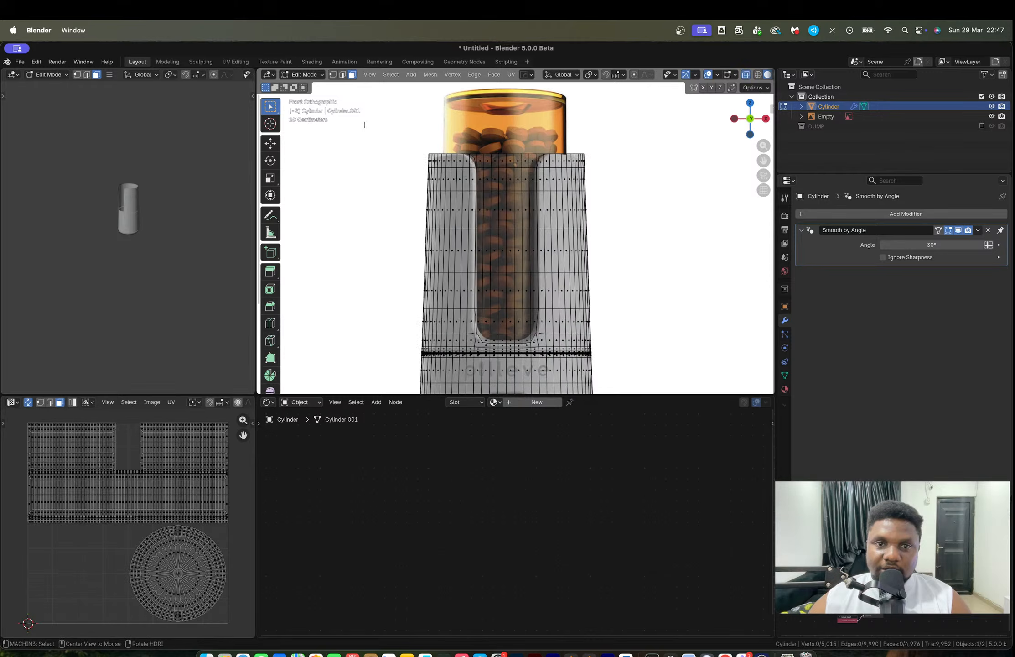
{"action": "left_click_drag", "start_coordinate": [365, 125], "coordinate": [661, 338]}
{"action": "left_click_drag", "start_coordinate": [394, 152], "coordinate": [585, 303]}
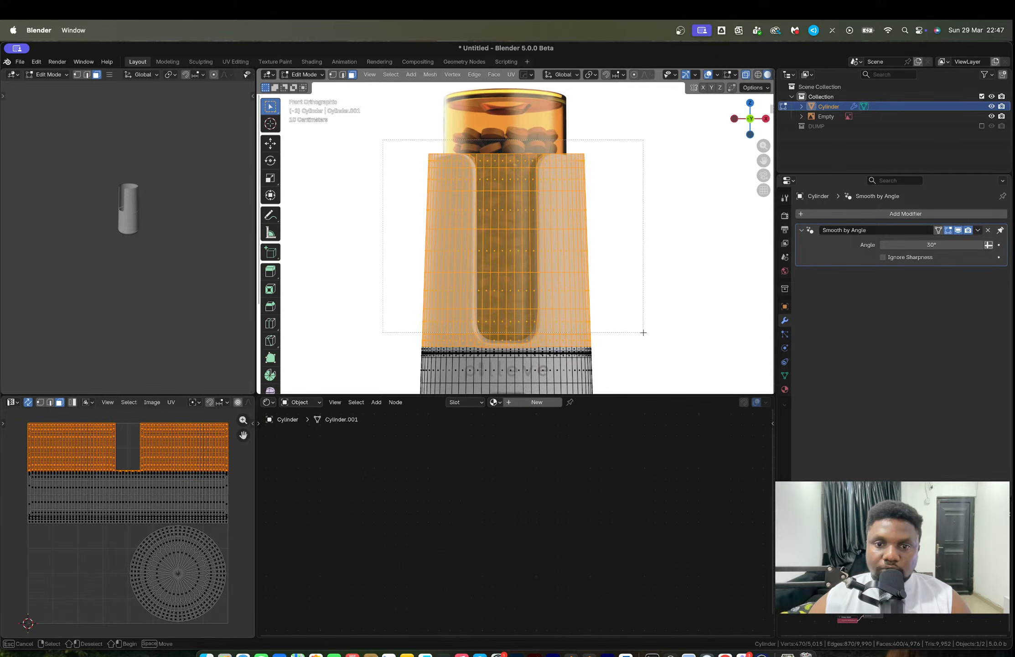
{"action": "left_click_drag", "start_coordinate": [644, 333], "coordinate": [617, 338]}
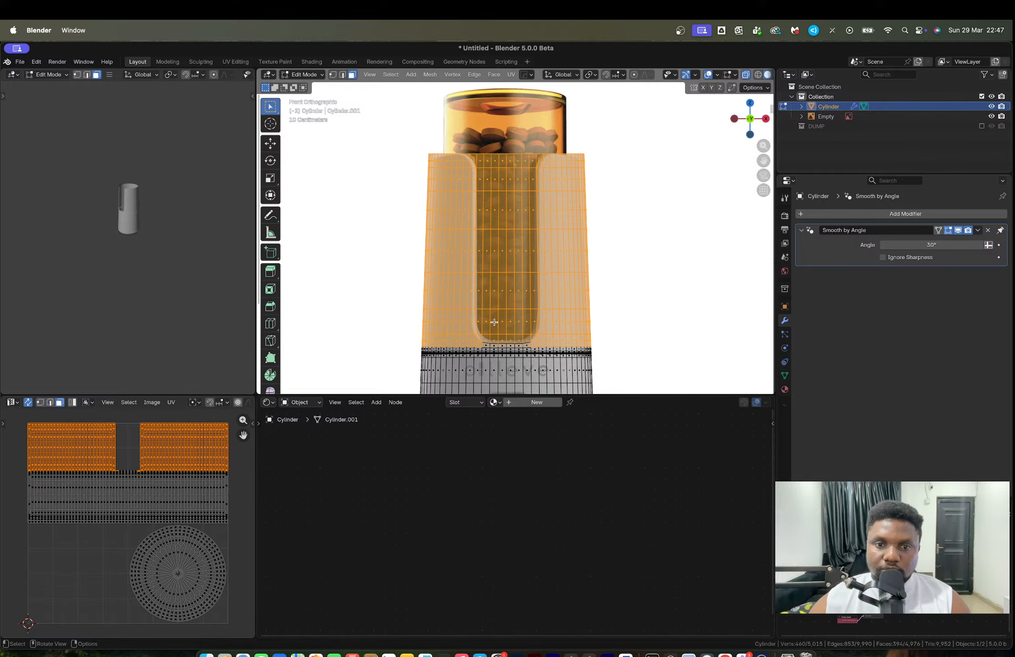
{"action": "left_click_drag", "start_coordinate": [382, 120], "coordinate": [671, 347]}
{"action": "middle_click_drag", "start_coordinate": [617, 310], "coordinate": [583, 311]}
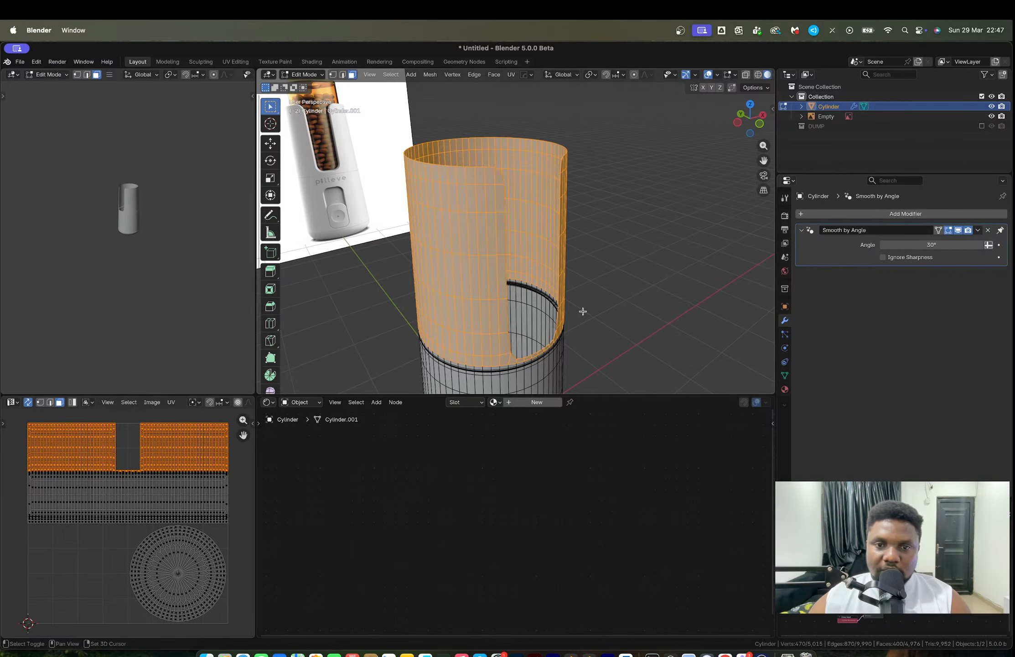
Try extruding the upper body faces inward along their normals by about 0.094 m, and undo the extrusion.
{"action": "scroll", "coordinate": [583, 311], "scroll_direction": "up", "scroll_amount": 2}
{"action": "key", "text": "alt+e"}
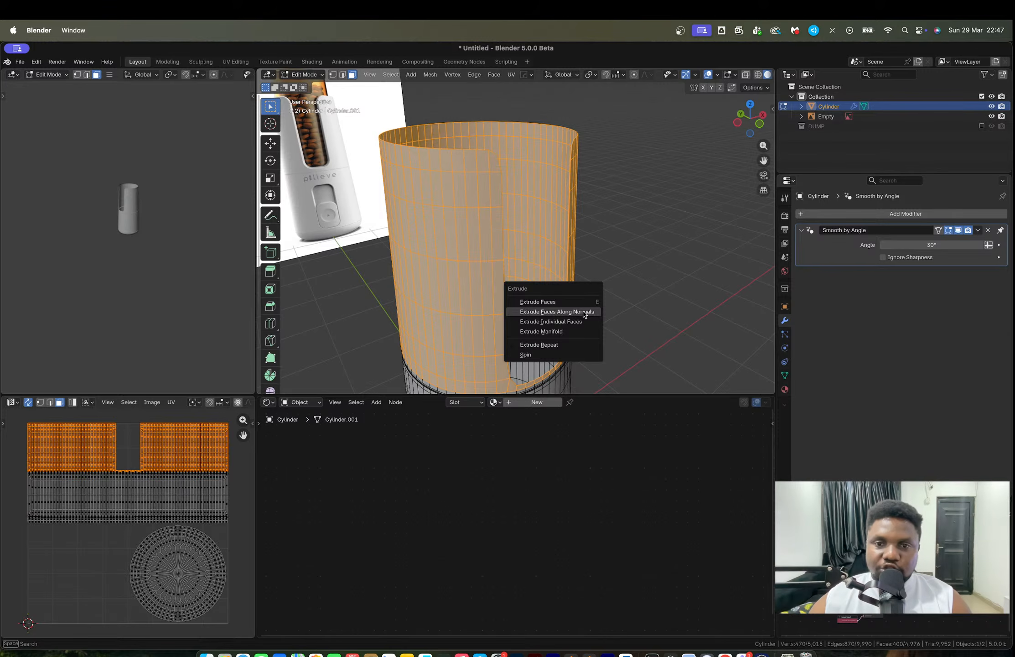
{"action": "left_click", "coordinate": [583, 312]}
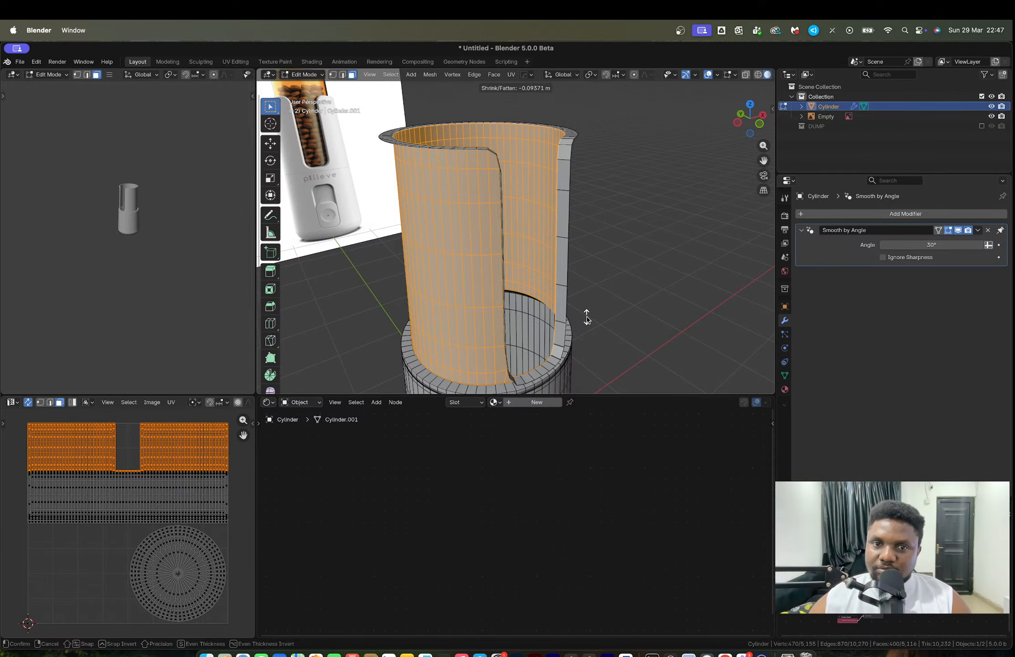
{"action": "left_click", "coordinate": [586, 317]}
{"action": "key", "text": "ctrl+z"}
{"action": "scroll", "coordinate": [574, 306], "scroll_direction": "left", "scroll_amount": 2}
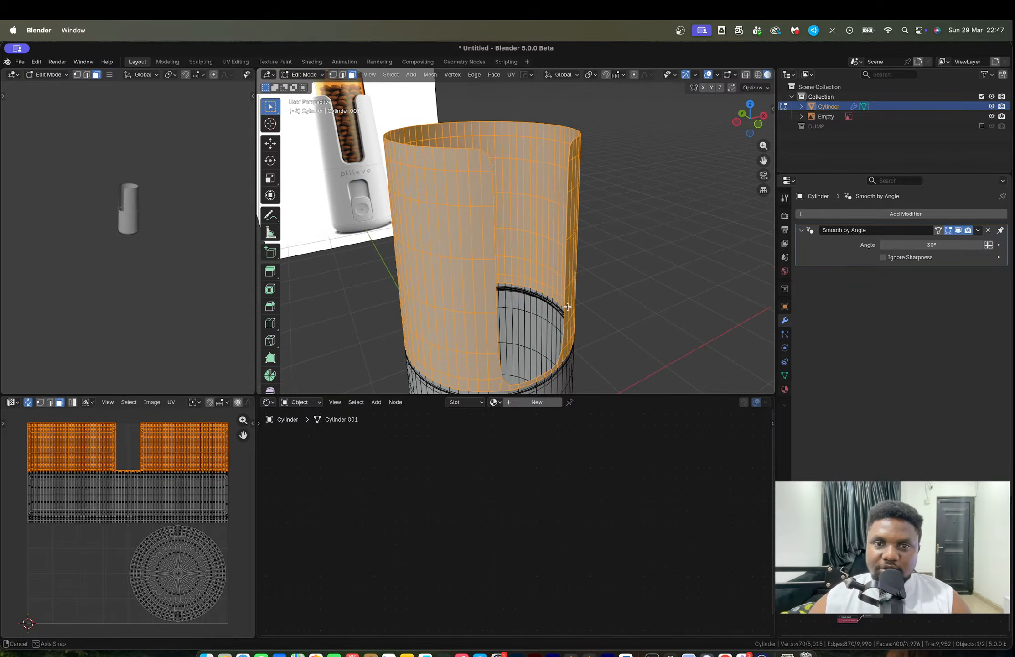
Retry the inward extrusion of the upper body faces with a depth of about 0.086 m, and undo it.
{"action": "key", "text": "alt+e"}
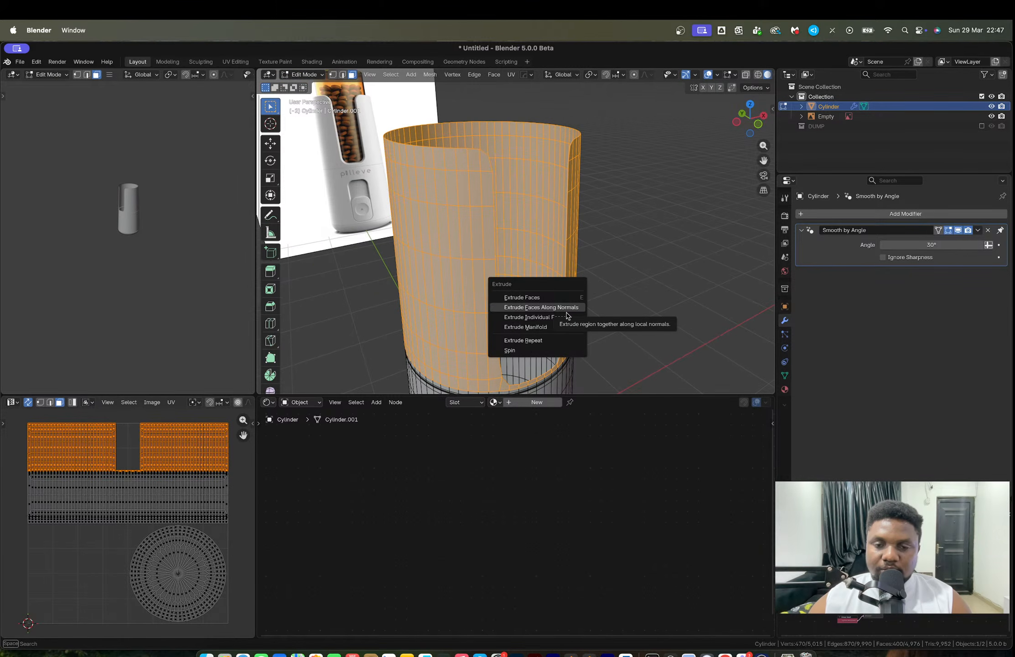
{"action": "left_click", "coordinate": [567, 317]}
{"action": "key", "text": "Escape"}
{"action": "key", "text": "alt+e"}
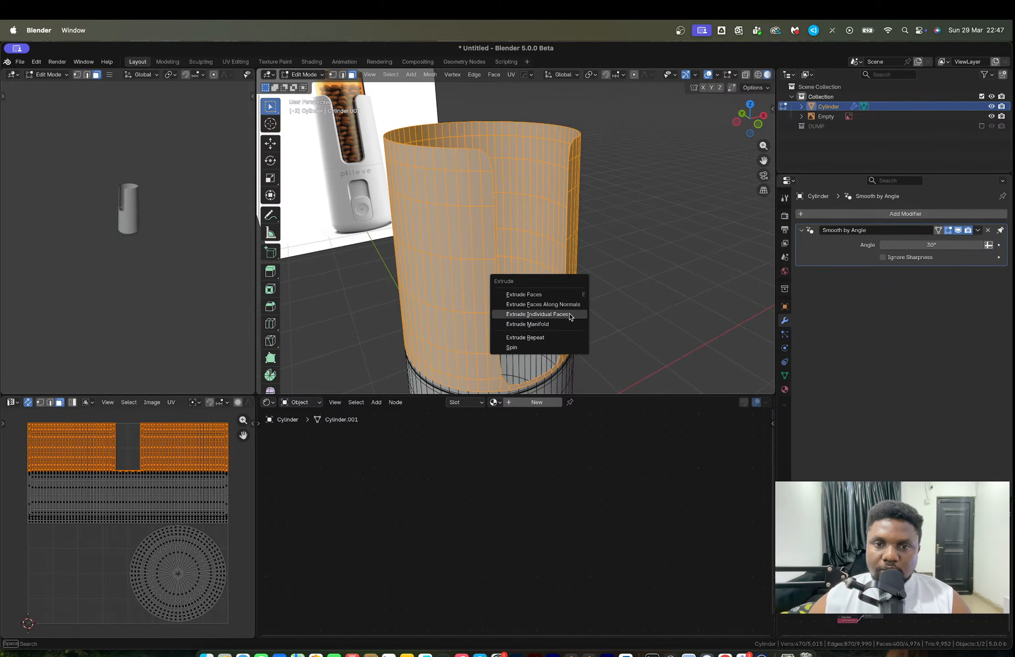
{"action": "left_click", "coordinate": [570, 315]}
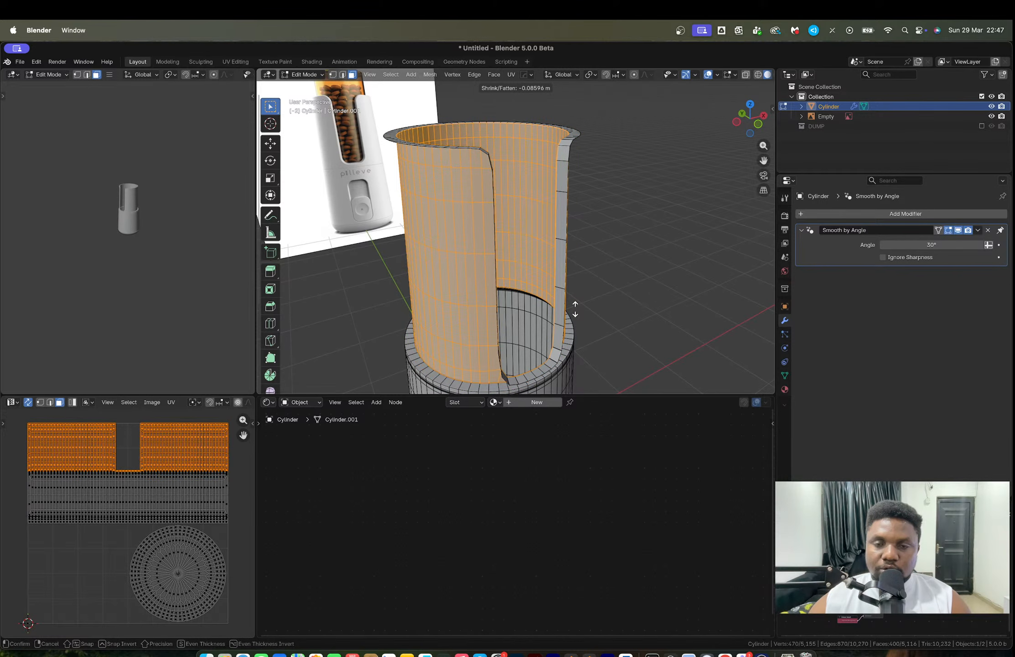
{"action": "left_click", "coordinate": [575, 309]}
{"action": "key", "text": "super+z"}
Examine the upper shell, window opening and seam groove, comparing the mesh wireframe with its shaded appearance.
{"action": "mouse_move", "coordinate": [592, 285]}
{"action": "middle_mouse_down"}
{"action": "mouse_move", "coordinate": [572, 284]}
{"action": "mouse_move", "coordinate": [558, 257]}
{"action": "mouse_move", "coordinate": [541, 275]}
{"action": "mouse_move", "coordinate": [616, 285]}
{"action": "mouse_move", "coordinate": [616, 315]}
{"action": "mouse_move", "coordinate": [592, 317]}
{"action": "mouse_move", "coordinate": [616, 333]}
{"action": "mouse_move", "coordinate": [632, 276]}
{"action": "mouse_move", "coordinate": [584, 287]}
{"action": "middle_mouse_up"}
{"action": "scroll", "coordinate": [571, 284], "scroll_direction": "up", "scroll_amount": 3}
{"action": "key", "text": "Tab"}
{"action": "scroll", "coordinate": [572, 284], "scroll_direction": "down", "scroll_amount": 4}
{"action": "key", "text": "Tab"}
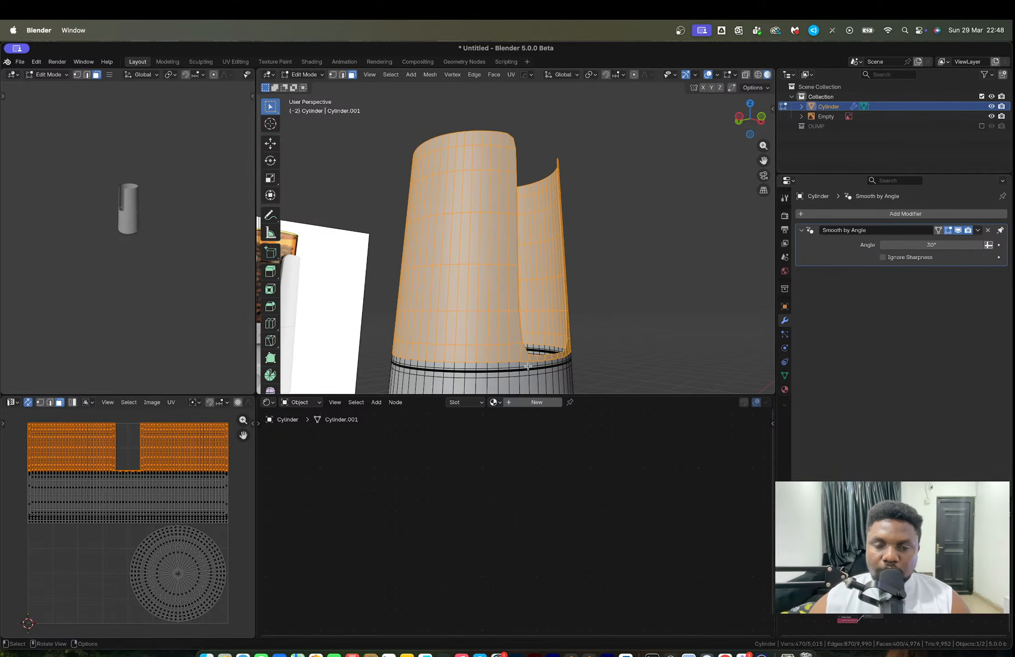
{"action": "key", "text": "Tab"}
{"action": "mouse_move", "coordinate": [531, 292]}
{"action": "middle_mouse_down"}
{"action": "mouse_move", "coordinate": [446, 347]}
{"action": "mouse_move", "coordinate": [490, 354]}
{"action": "mouse_move", "coordinate": [528, 333]}
{"action": "mouse_move", "coordinate": [525, 342]}
{"action": "mouse_move", "coordinate": [525, 263]}
{"action": "mouse_move", "coordinate": [522, 274]}
{"action": "middle_mouse_up"}
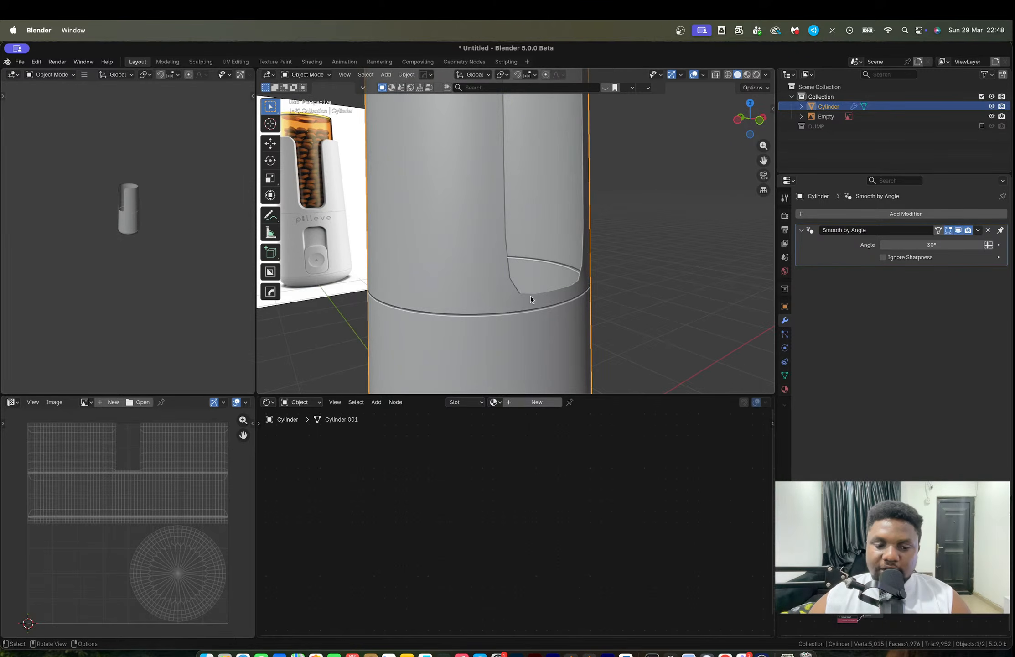
Add a Solidify modifier to the cylinder with a thickness of about 0.071 and offset -1, and inspect the wall.
{"action": "key", "text": "q"}
{"action": "left_click", "coordinate": [586, 310]}
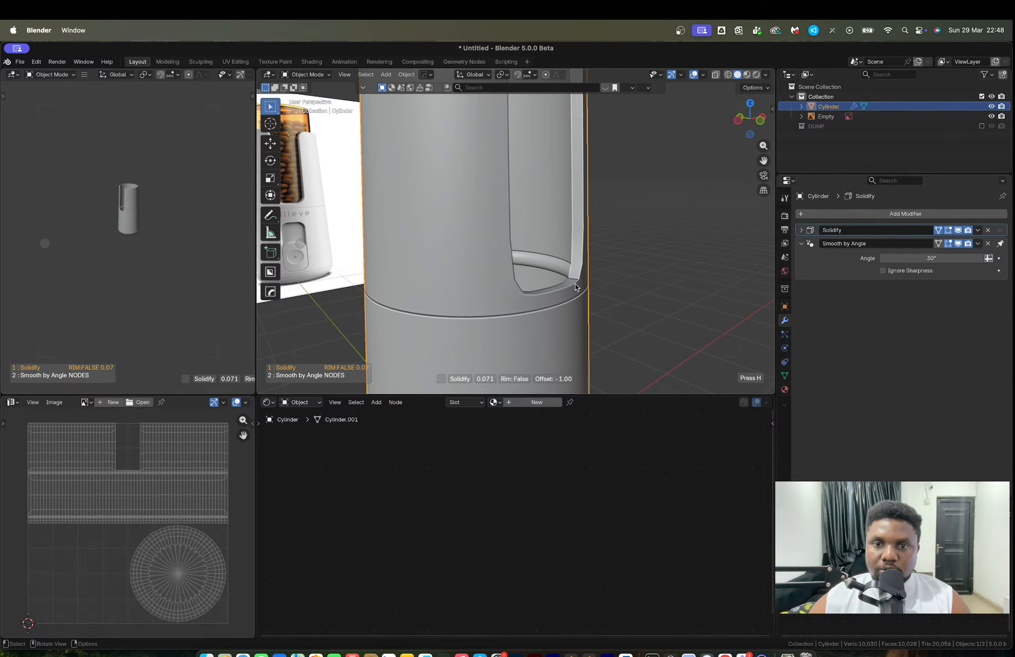
{"action": "left_click", "coordinate": [575, 283]}
{"action": "scroll", "coordinate": [566, 290], "scroll_direction": "down", "scroll_amount": 4}
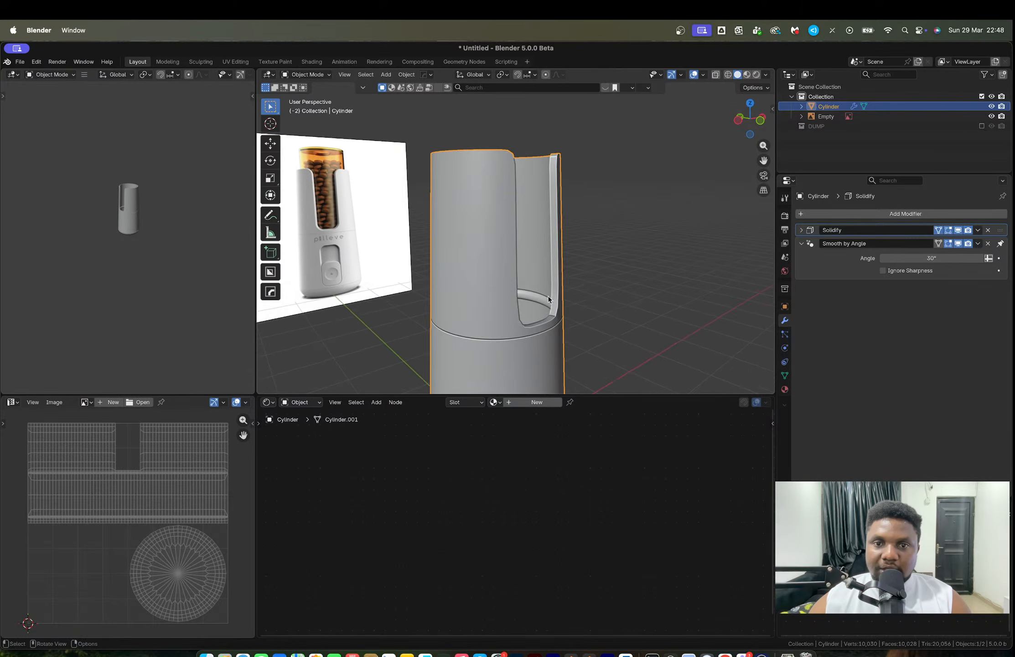
{"action": "middle_click_drag", "start_coordinate": [548, 296], "coordinate": [575, 192]}
{"action": "key", "text": "Tab"}
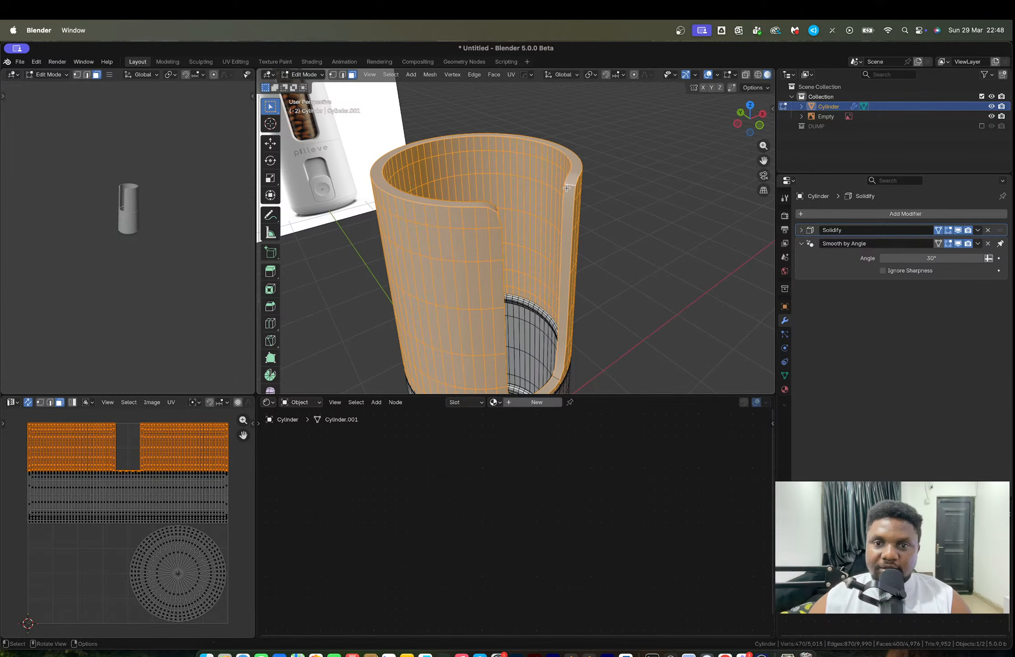
{"action": "key", "text": "Tab"}
{"action": "mouse_move", "coordinate": [607, 242]}
{"action": "middle_mouse_down"}
{"action": "mouse_move", "coordinate": [608, 208]}
{"action": "mouse_move", "coordinate": [569, 272]}
{"action": "mouse_move", "coordinate": [584, 219]}
{"action": "middle_mouse_up"}
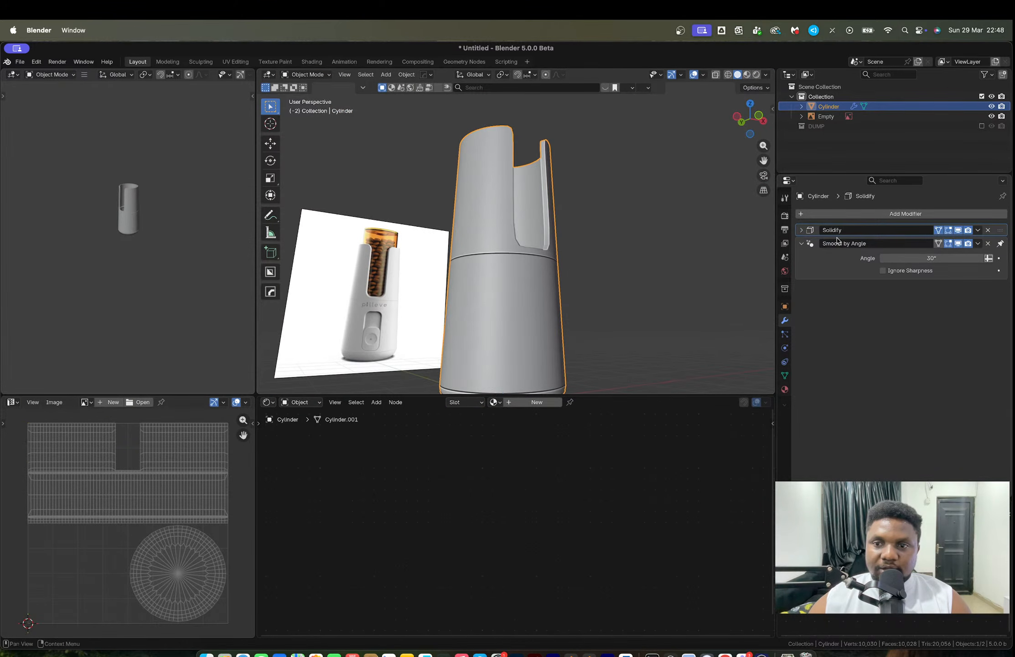
Apply the Solidify modifier to the cylinder so the wall thickness becomes part of the mesh.
{"action": "key", "text": "ctrl+a"}
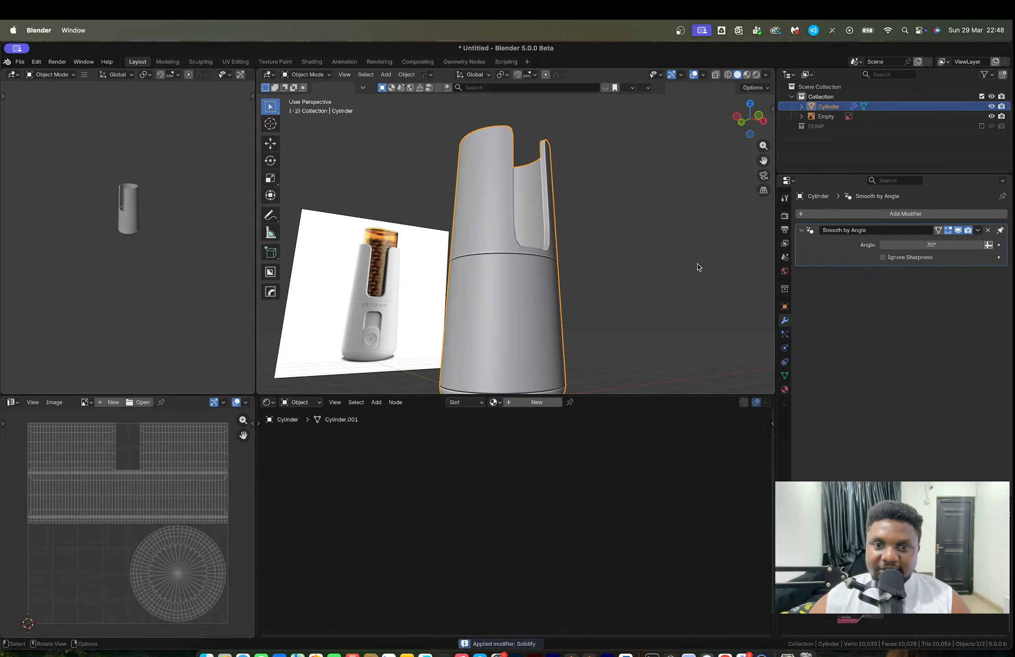
{"action": "middle_click_drag", "start_coordinate": [698, 267], "coordinate": [599, 243]}
{"action": "scroll", "coordinate": [561, 274], "scroll_direction": "up", "scroll_amount": 4}
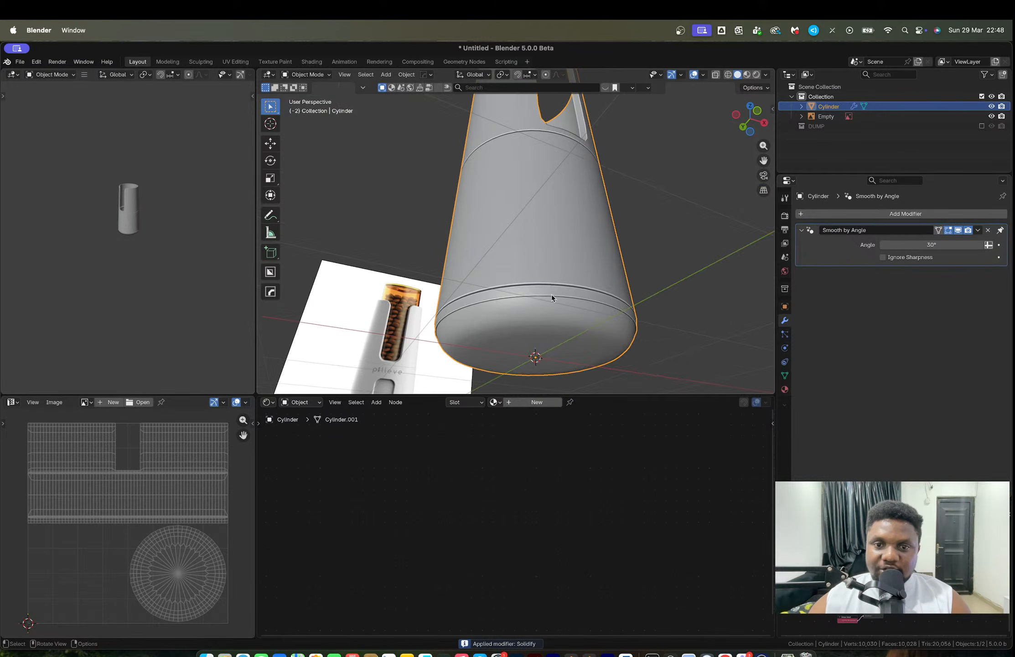
Delete one of the closely spaced edge loops just below the body's bottom seam groove.
{"action": "key", "text": "Tab"}
{"action": "scroll", "coordinate": [555, 311], "scroll_direction": "up", "scroll_amount": 3}
{"action": "left_click", "coordinate": [562, 340], "text": "alt"}
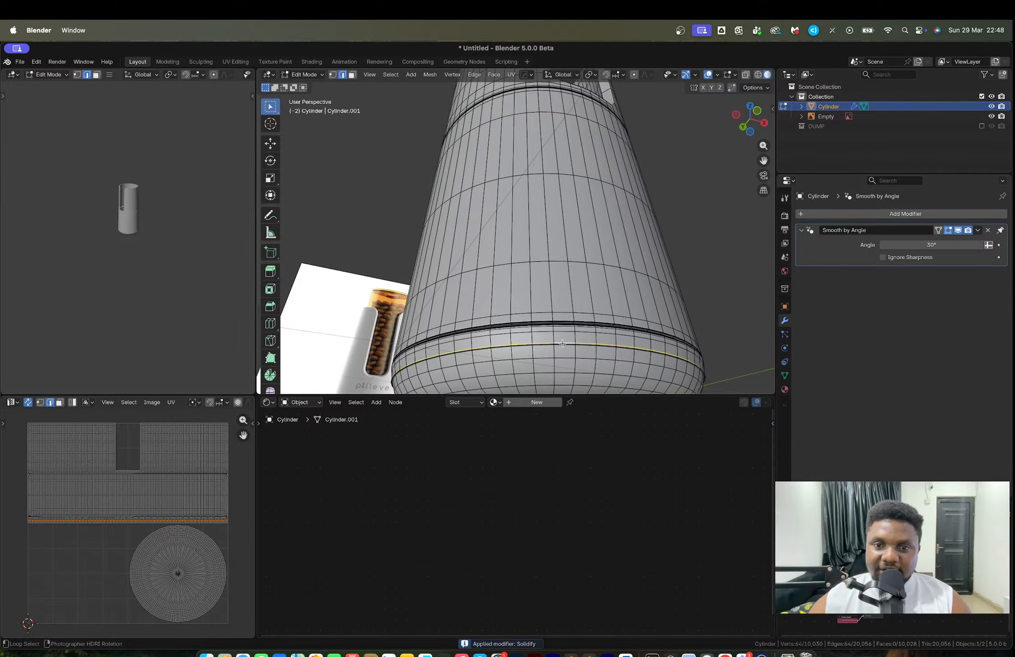
{"action": "left_click", "coordinate": [563, 345], "text": "alt+shift"}
{"action": "key", "text": "x"}
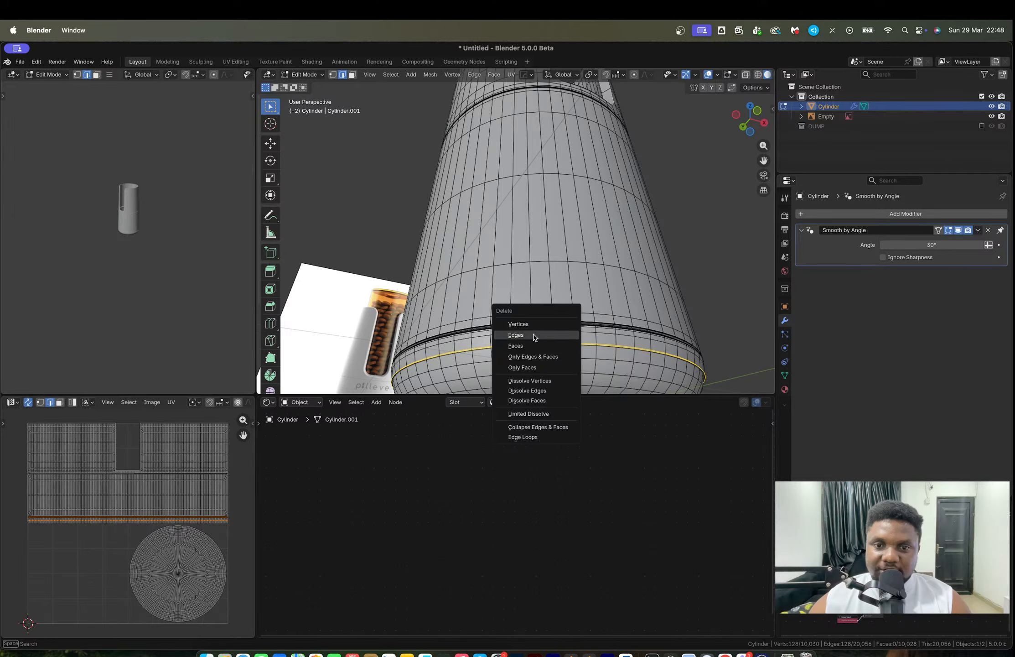
{"action": "key", "text": "Escape"}
{"action": "scroll", "coordinate": [570, 350], "scroll_direction": "up", "scroll_amount": 8}
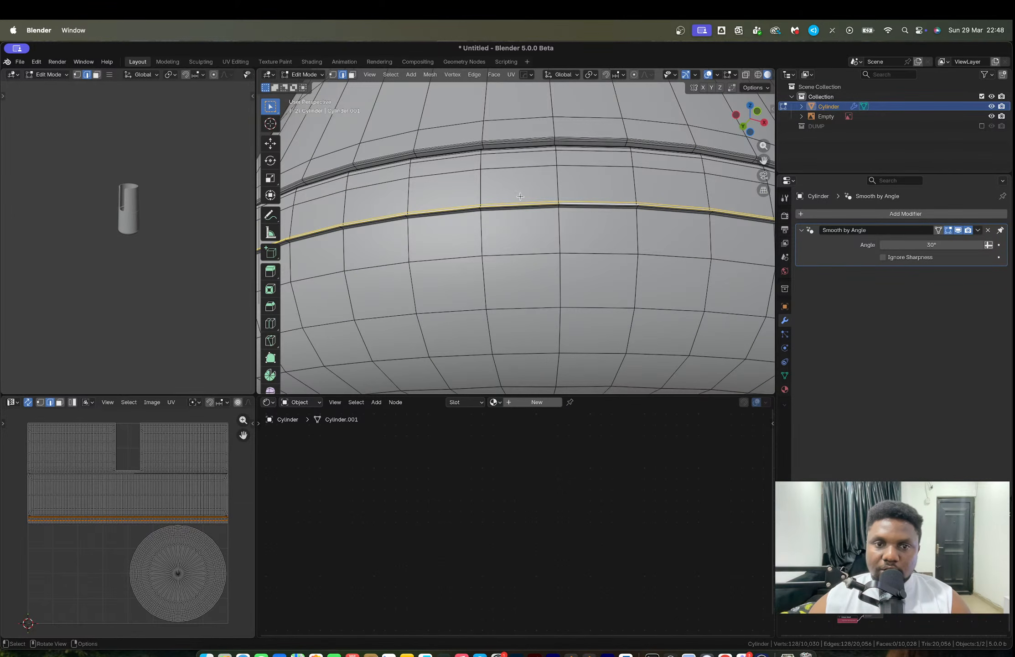
{"action": "left_click", "coordinate": [516, 204]}
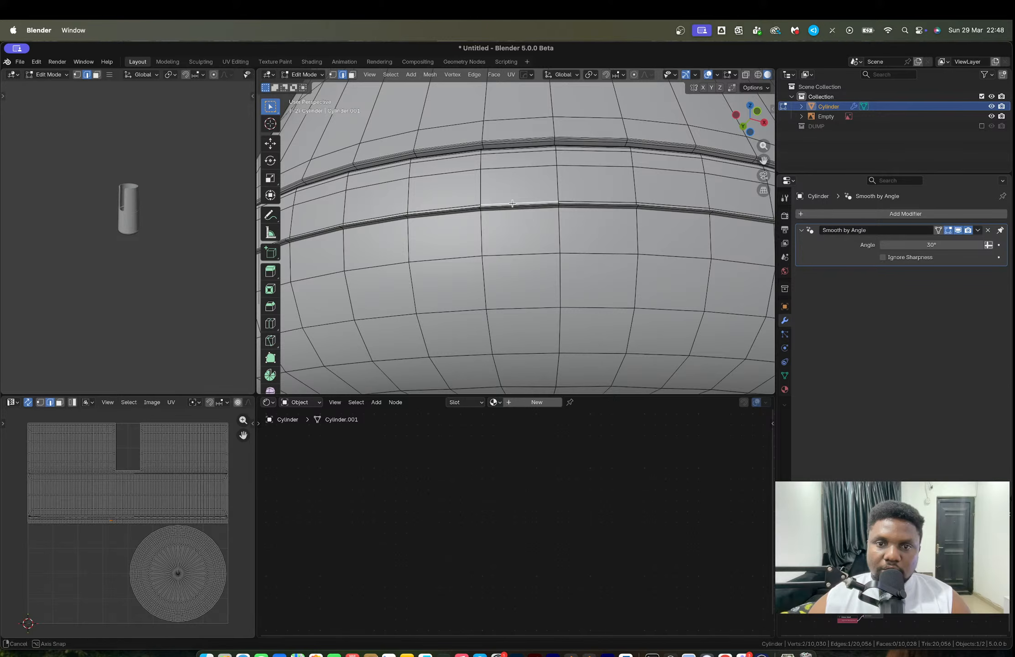
{"action": "middle_click_drag", "start_coordinate": [512, 204], "coordinate": [530, 164]}
{"action": "double_click", "coordinate": [550, 119]}
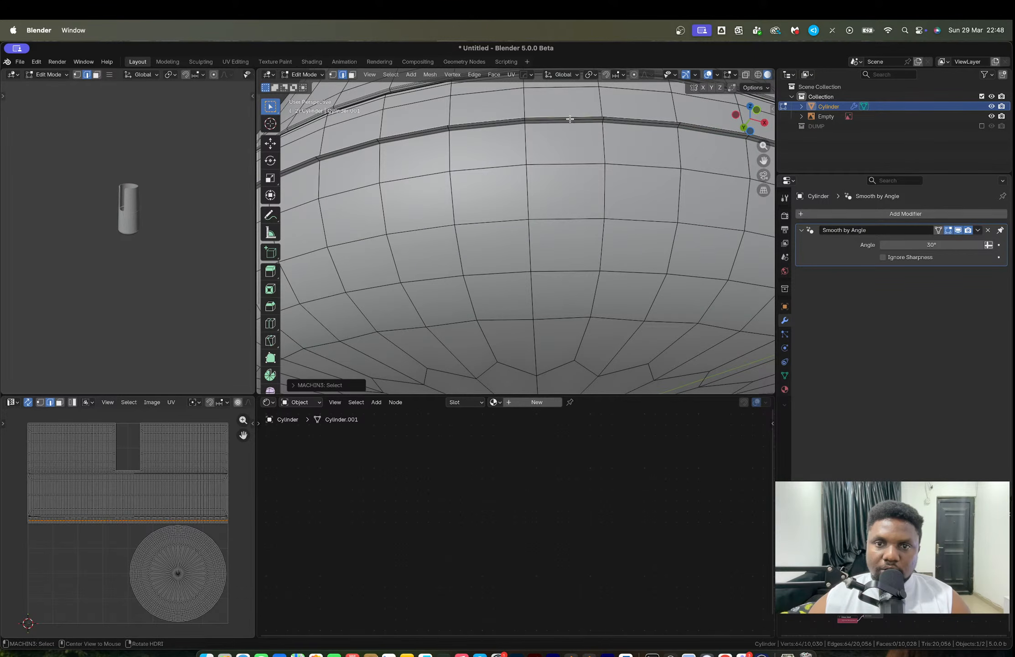
{"action": "left_click", "coordinate": [570, 119], "text": "alt"}
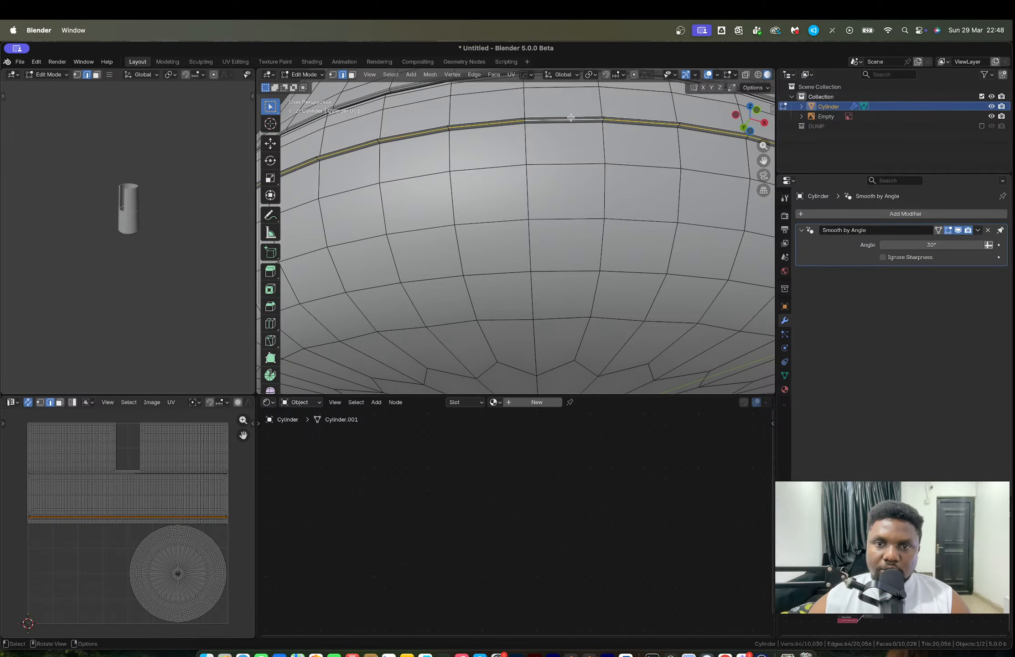
{"action": "key", "text": "x"}
{"action": "left_click", "coordinate": [579, 117]}
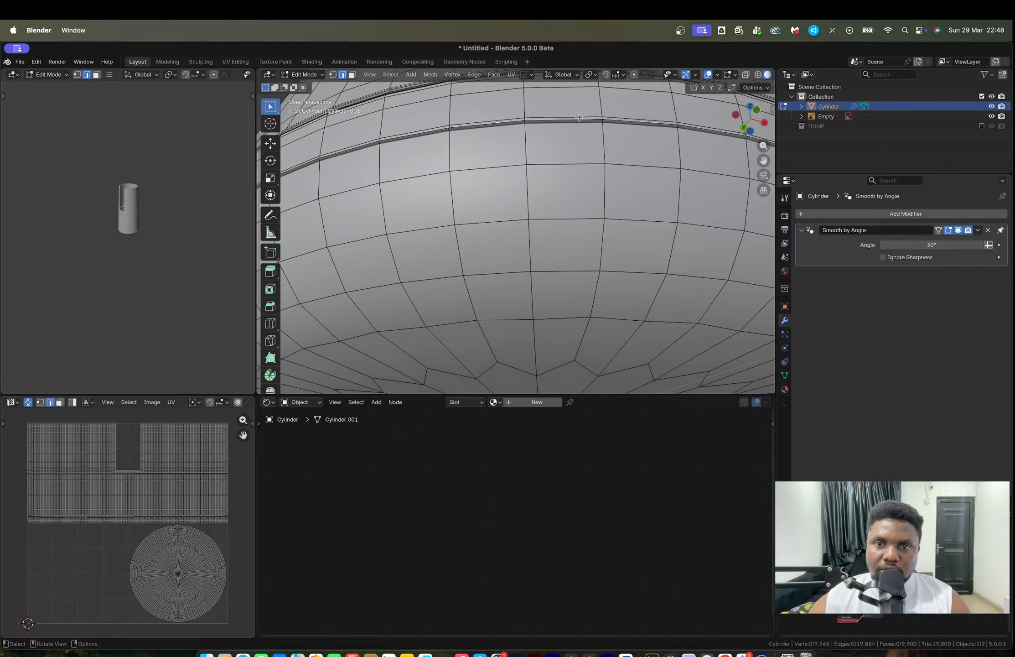
Delete another full edge loop, and add one loop cut along the wall thickness around the rim and window opening.
{"action": "middle_click_drag", "start_coordinate": [579, 118], "coordinate": [605, 279]}
{"action": "left_click", "coordinate": [561, 205], "text": "alt"}
{"action": "key", "text": "x"}
{"action": "left_click", "coordinate": [561, 205]}
{"action": "key", "text": "ctrl+r"}
{"action": "left_click", "coordinate": [564, 237]}
{"action": "left_click", "coordinate": [564, 237]}
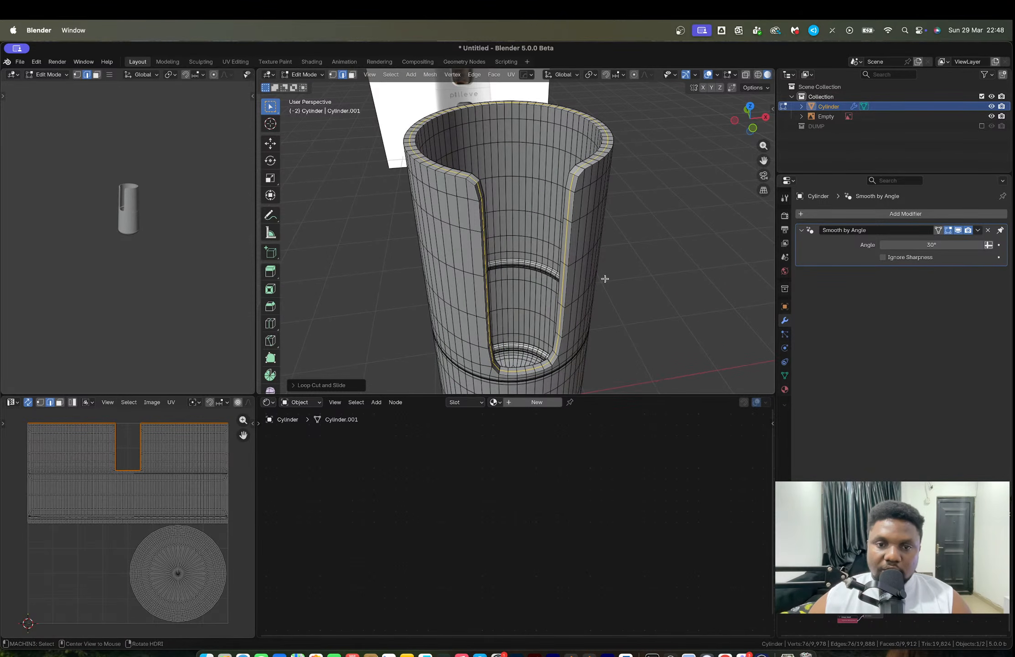
Select only the part of the new middle edge loop that follows the window opening's two sides and bottom.
{"action": "scroll", "coordinate": [604, 267], "scroll_direction": "up", "scroll_amount": 2}
{"action": "left_click", "coordinate": [585, 165]}
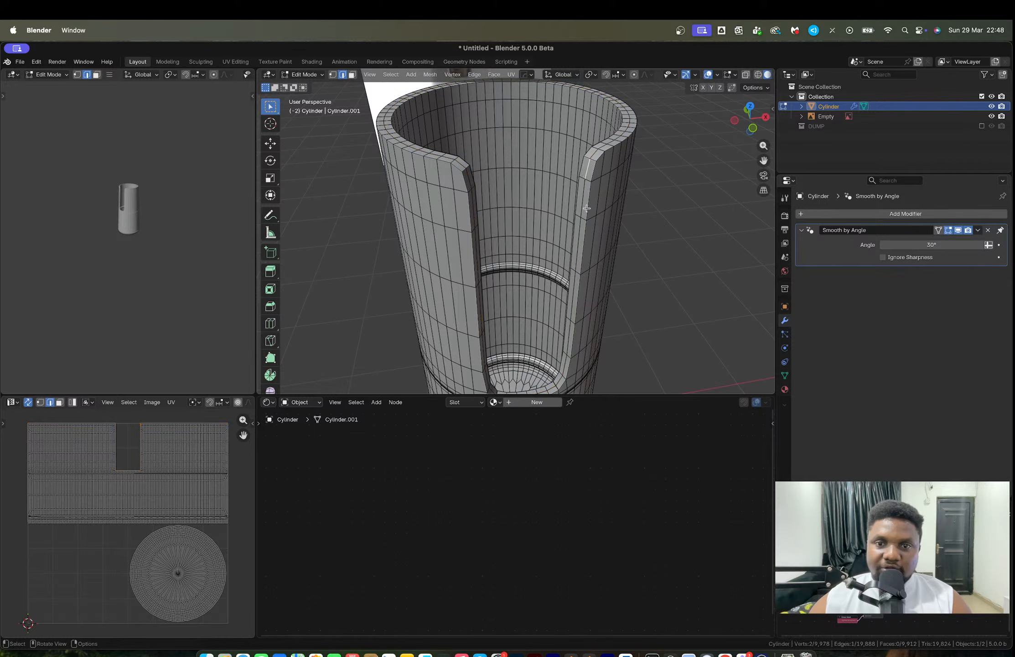
{"action": "left_click", "coordinate": [564, 365], "text": "ctrl"}
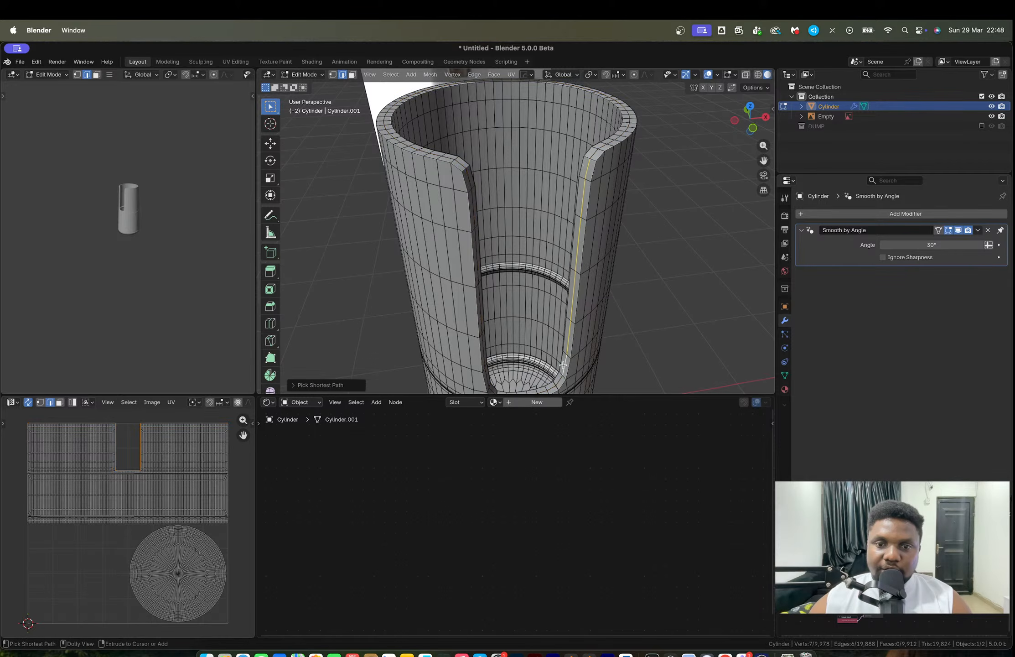
{"action": "left_click", "coordinate": [468, 176], "text": "ctrl"}
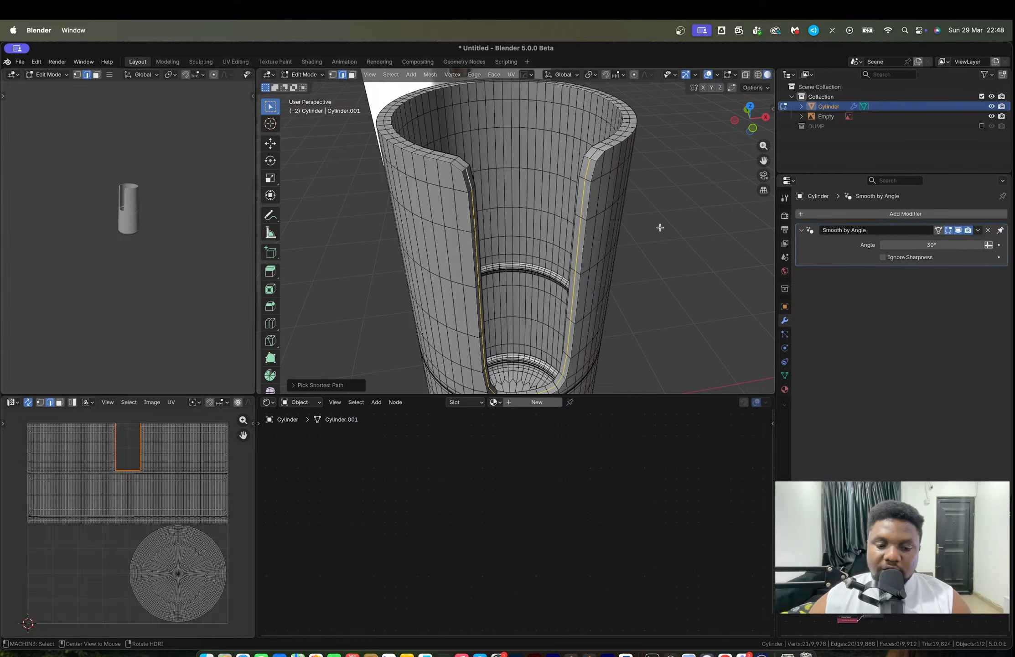
Try offsetting the window's middle edge loop by about 0.042 m with Shrink/Fatten, undo it, and cancel a second attempt.
{"action": "key", "text": "alt+s"}
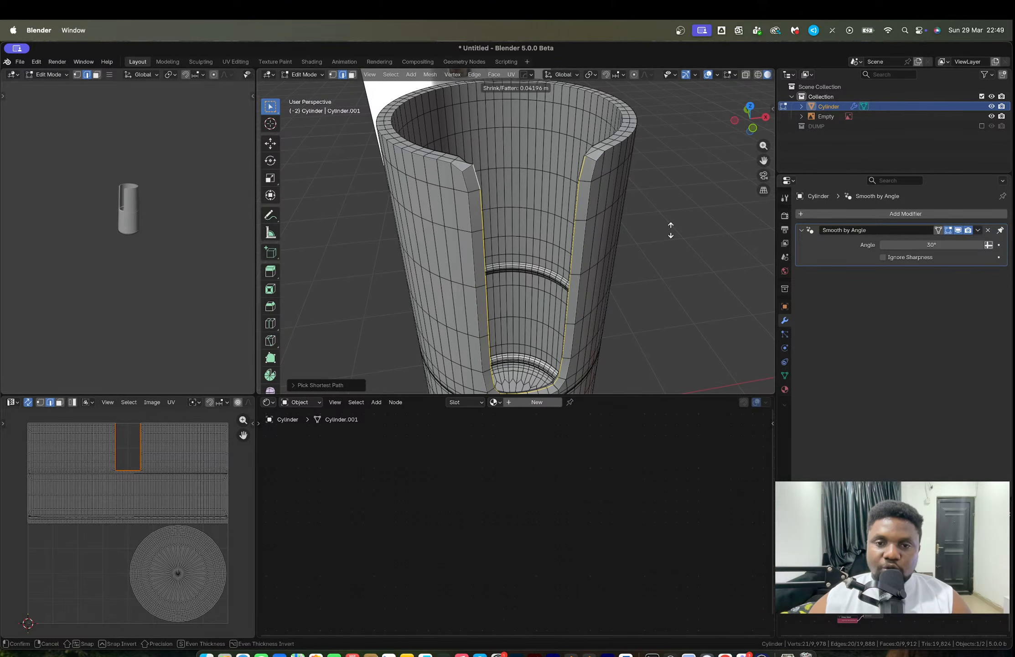
{"action": "left_click", "coordinate": [671, 231]}
{"action": "middle_click_drag", "start_coordinate": [614, 256], "coordinate": [577, 244], "text": "shift"}
{"action": "key", "text": "alt+z"}
{"action": "key", "text": "alt+z"}
{"action": "key", "text": "super+z"}
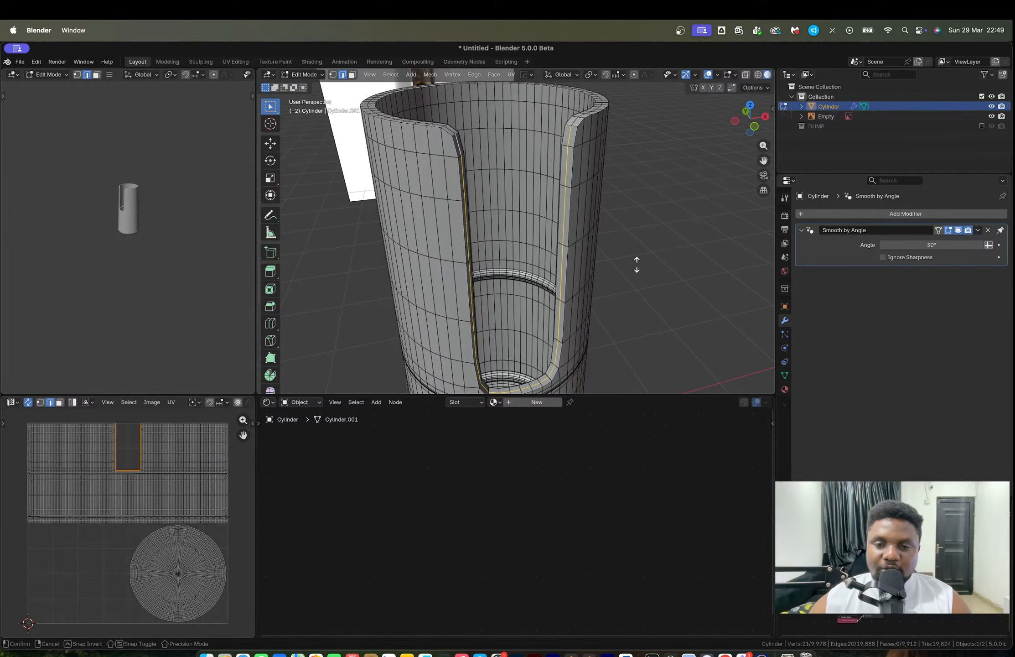
{"action": "key", "text": "alt+s"}
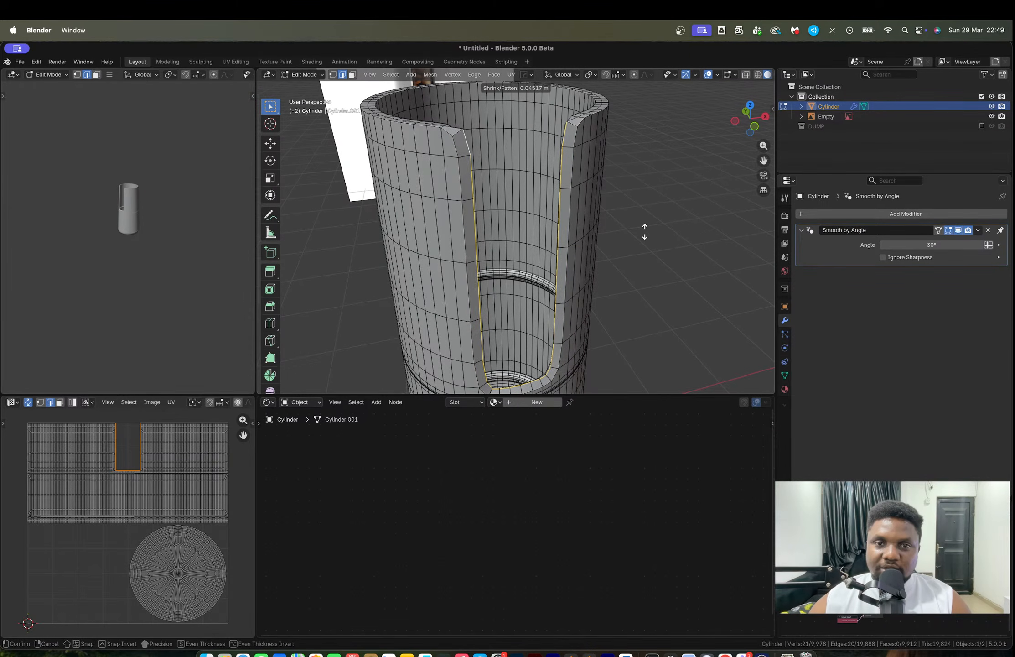
{"action": "key", "text": "Escape"}
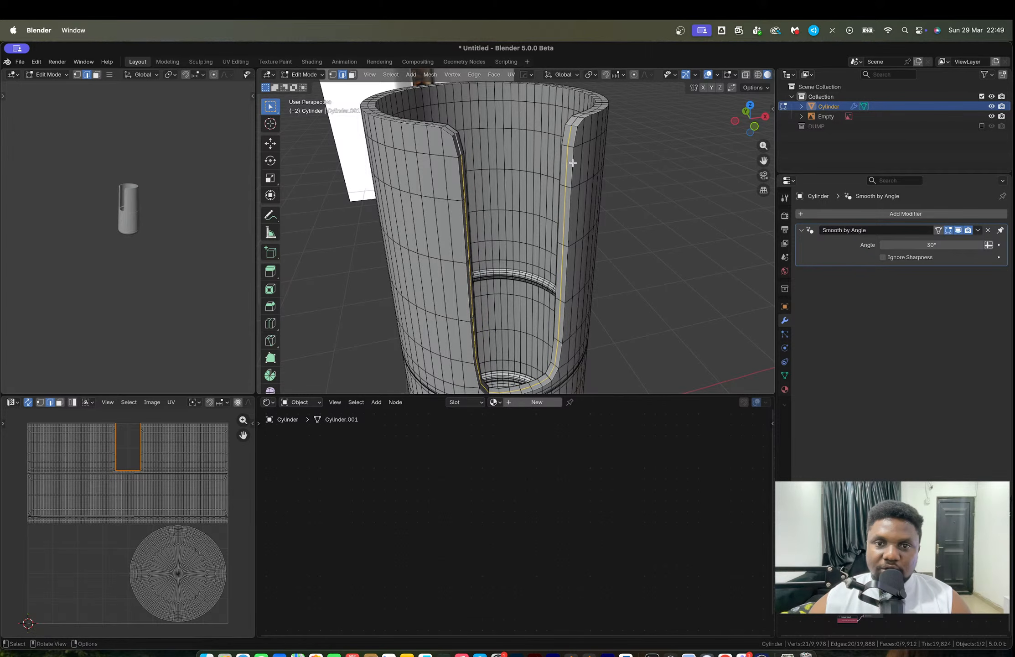
Turn on proportional editing, try a smooth Shrink/Fatten of about 0.03 m on the window's middle loop, and check the falloff options.
{"action": "key", "text": "o"}
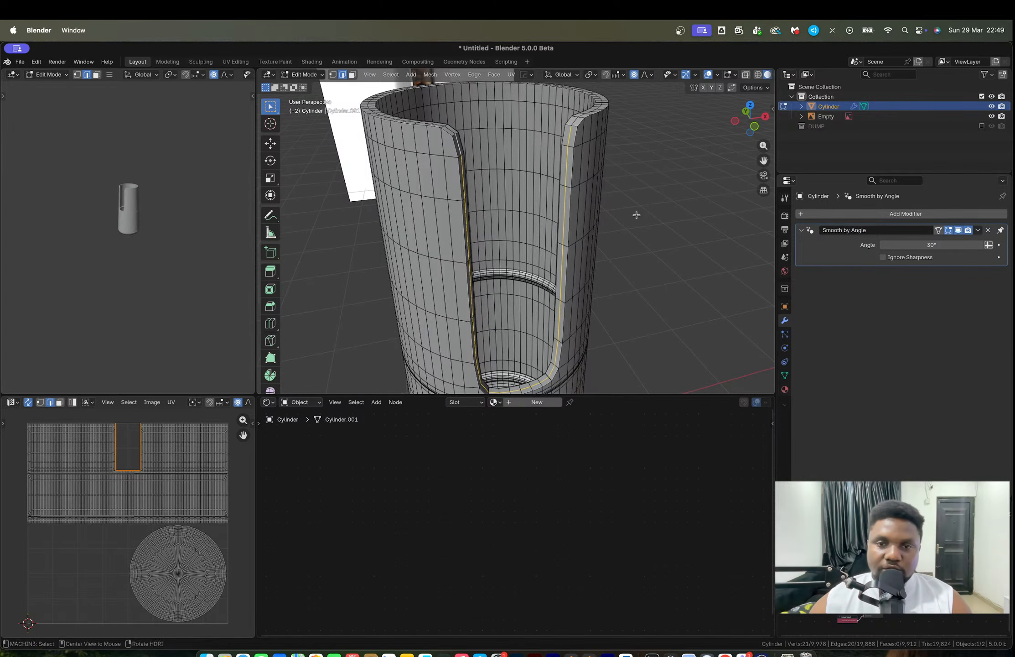
{"action": "key", "text": "alt+s"}
{"action": "scroll", "coordinate": [637, 212], "scroll_direction": "down", "scroll_amount": 3}
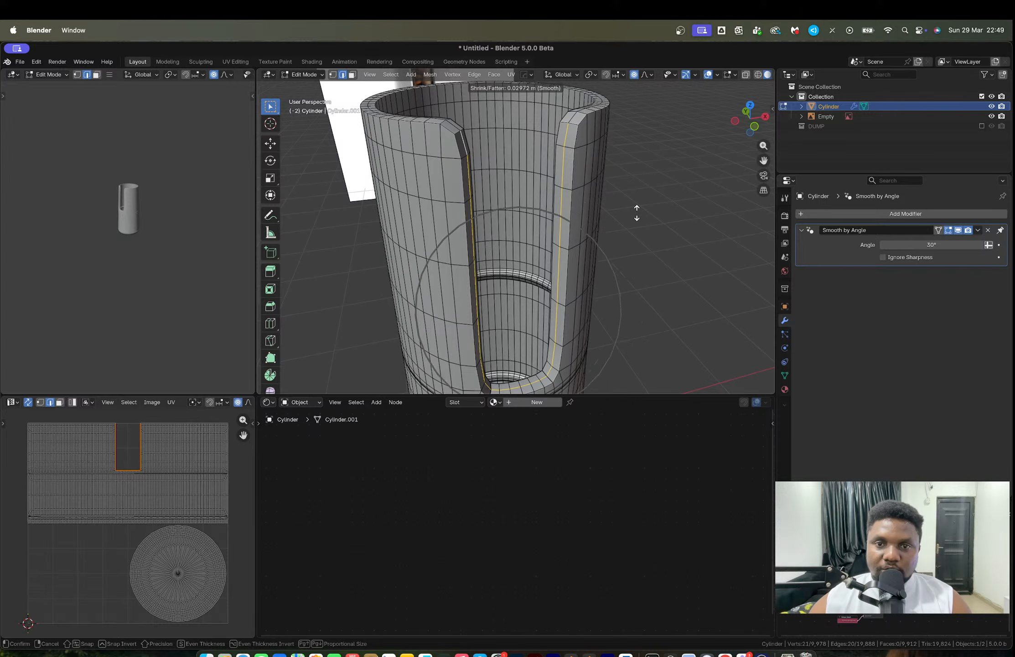
{"action": "left_click", "coordinate": [637, 213]}
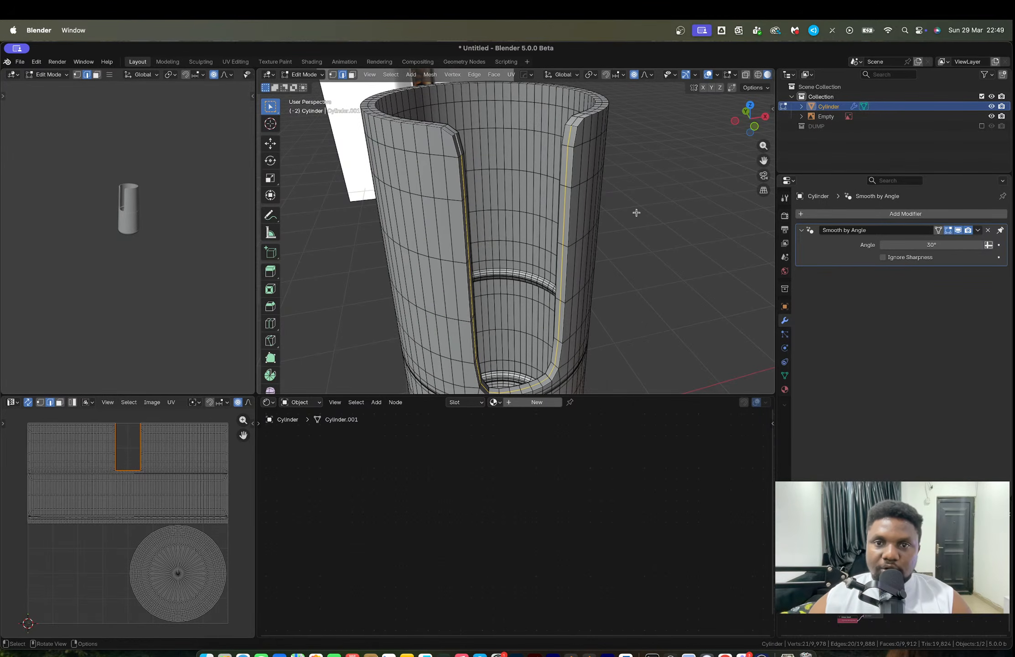
{"action": "left_click", "coordinate": [647, 75]}
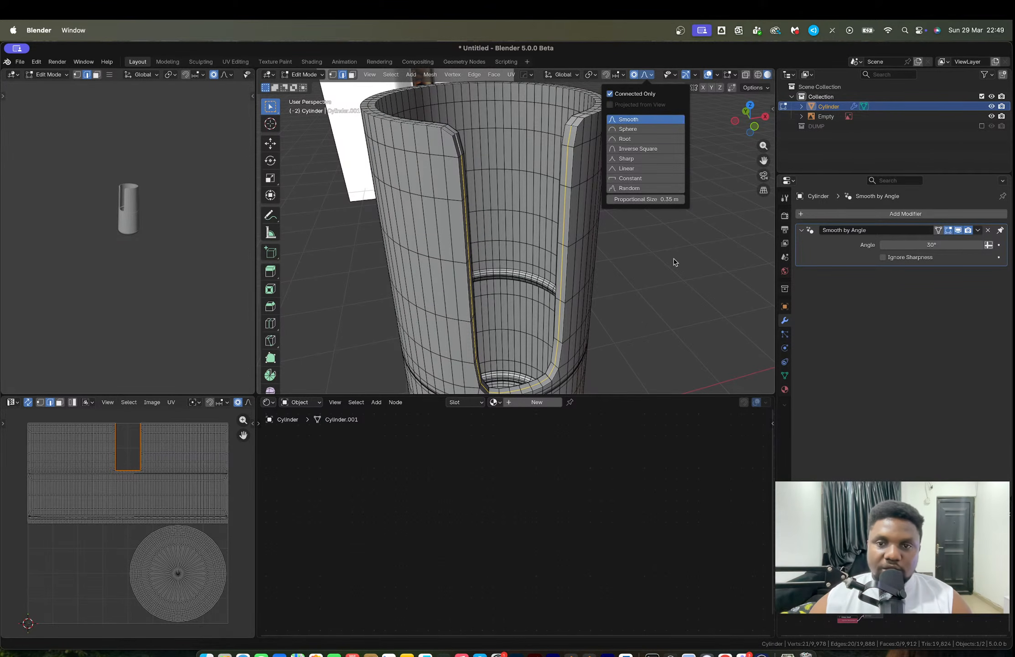
{"action": "key", "text": "alt+e"}
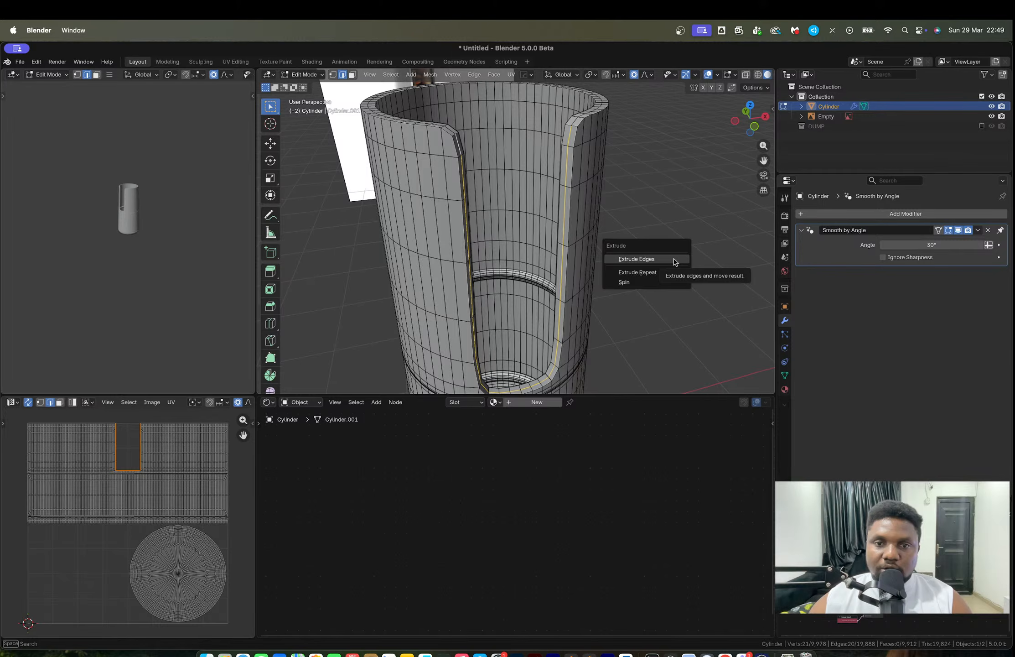
{"action": "key", "text": "Escape"}
Shrink the proportional editing radius during a trial Shrink/Fatten of the window's middle loop, and undo the offset.
{"action": "key", "text": "alt+s"}
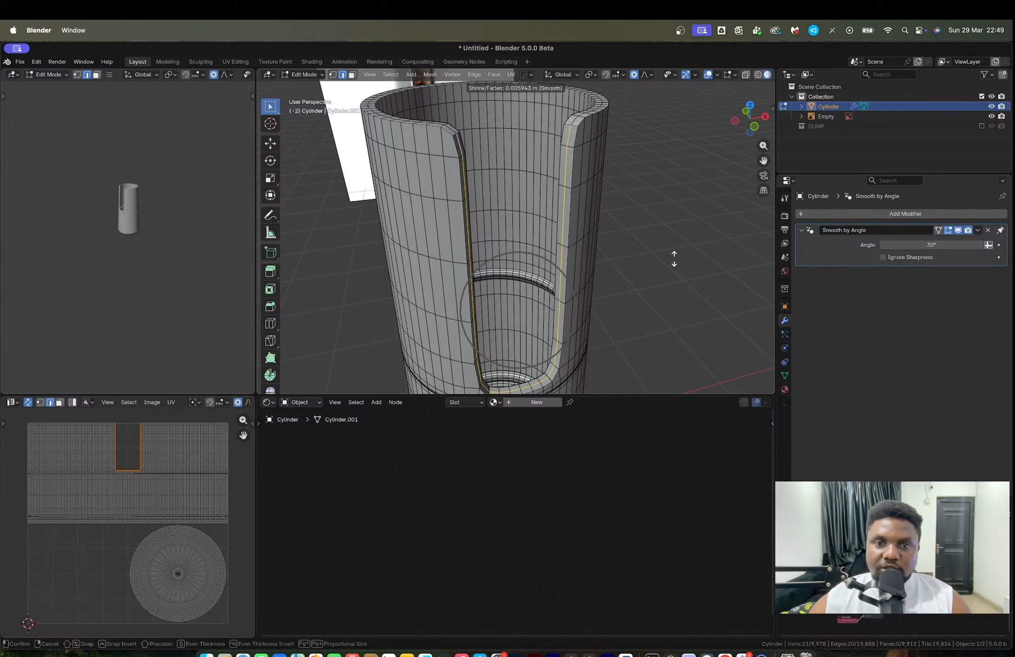
{"action": "scroll", "coordinate": [674, 258], "scroll_direction": "up", "scroll_amount": 5}
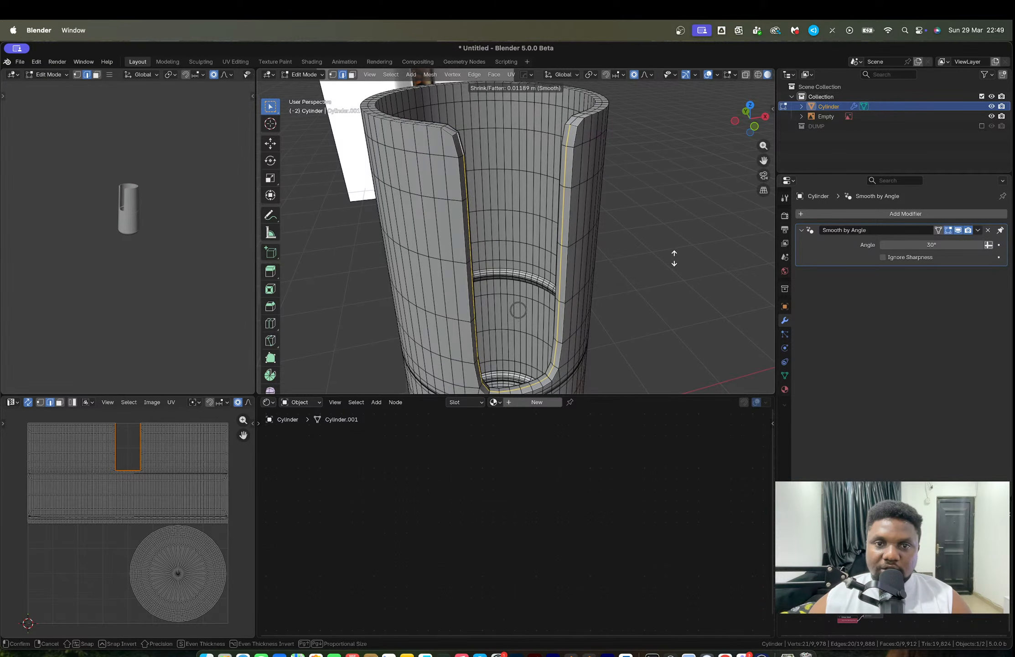
{"action": "left_click", "coordinate": [674, 228]}
{"action": "key", "text": "super+z"}
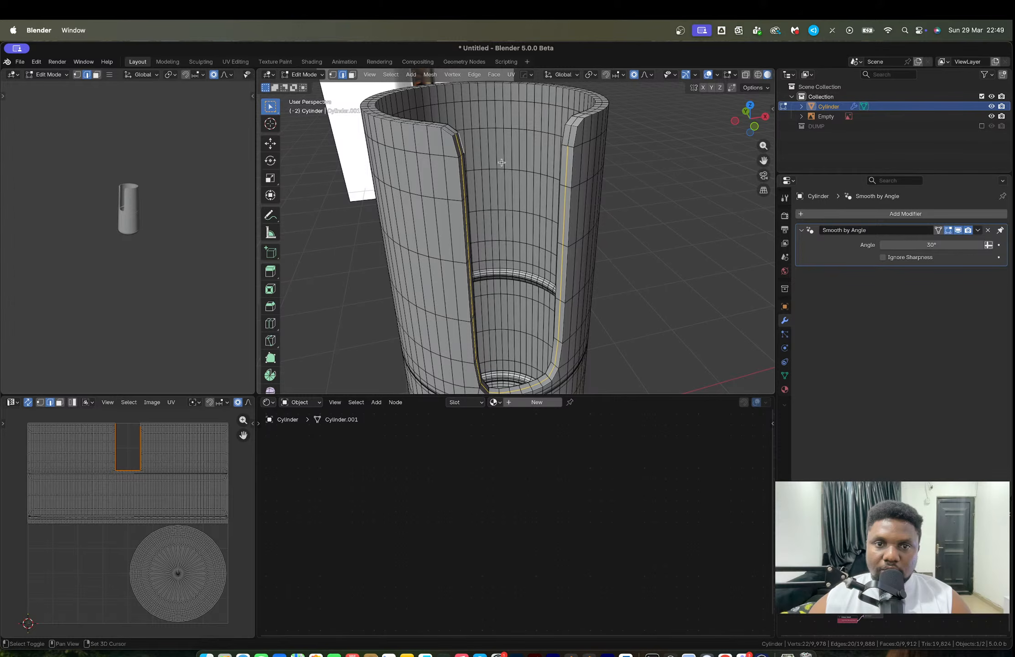
Deselect the window loop's uppermost corner edges, offset the rest by about 0.038 m with Shrink/Fatten, and inspect the shaded result.
{"action": "left_click", "coordinate": [461, 145], "text": "shift"}
{"action": "left_click", "coordinate": [459, 147], "text": "shift"}
{"action": "key", "text": "alt+s"}
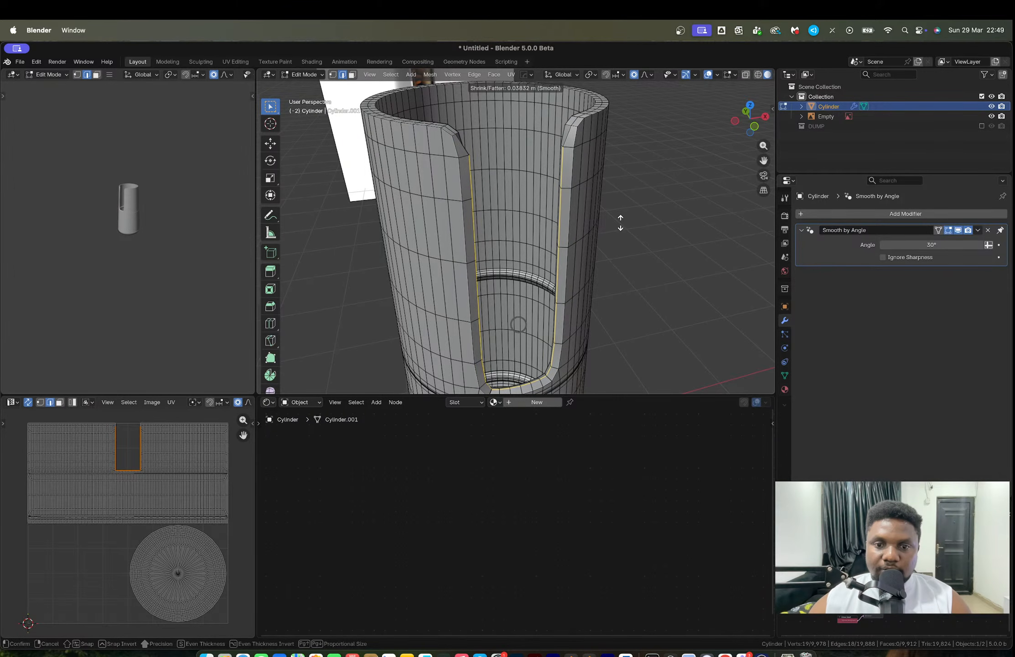
{"action": "left_click", "coordinate": [620, 223]}
{"action": "key", "text": "Tab"}
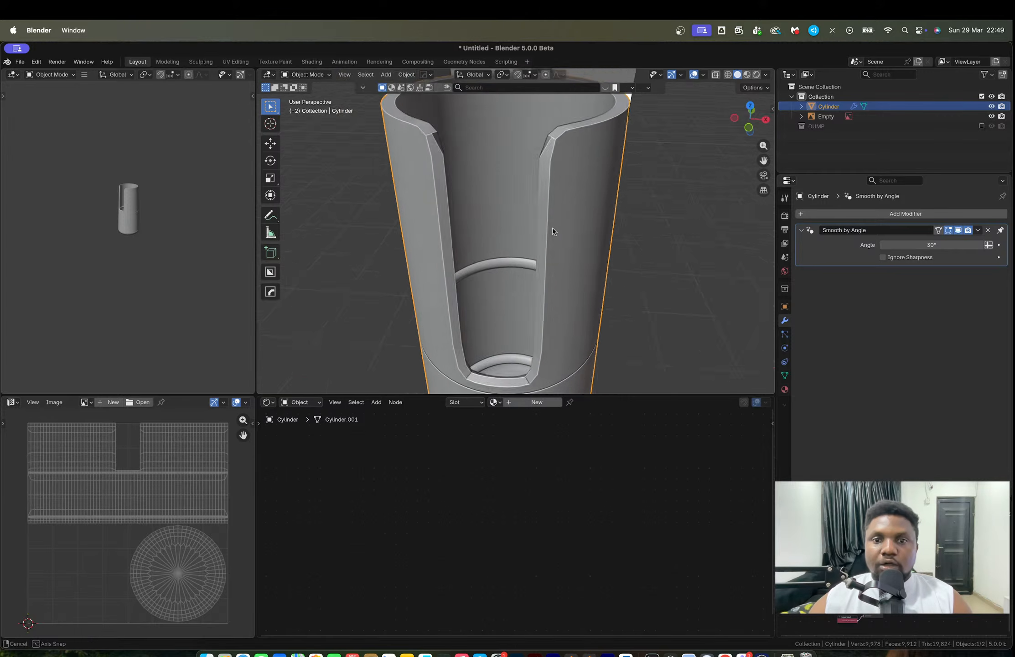
{"action": "middle_click_drag", "start_coordinate": [552, 231], "coordinate": [561, 268]}
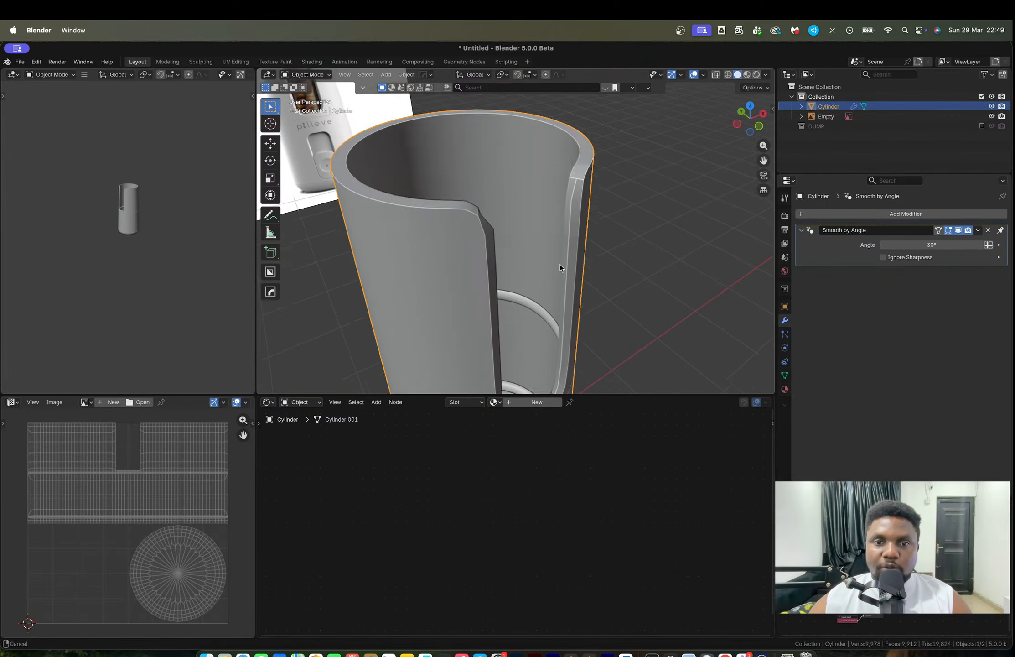
Bevel the inner and outer boundary edge loops of the wall along the top rim and window opening.
{"action": "key", "text": "Tab"}
{"action": "left_click", "coordinate": [482, 236], "text": "alt"}
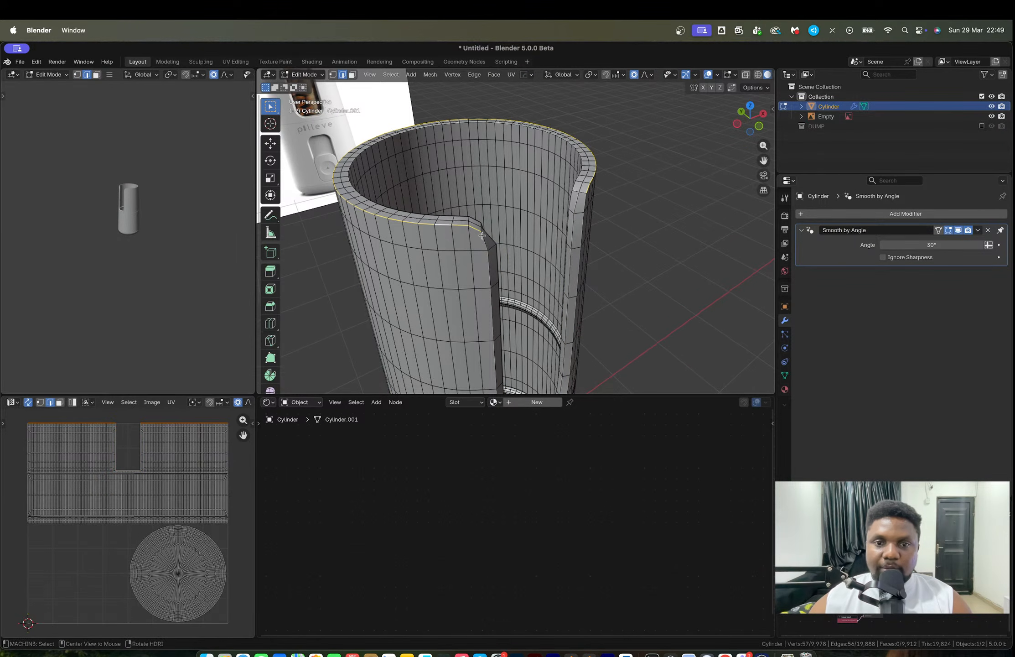
{"action": "key", "text": "Tab"}
{"action": "mouse_move", "coordinate": [483, 235]}
{"action": "middle_mouse_down"}
{"action": "mouse_move", "coordinate": [532, 248]}
{"action": "mouse_move", "coordinate": [514, 290]}
{"action": "mouse_move", "coordinate": [468, 248]}
{"action": "mouse_move", "coordinate": [480, 256]}
{"action": "middle_mouse_up"}
{"action": "key", "text": "Tab"}
{"action": "left_click", "coordinate": [461, 224], "text": "alt"}
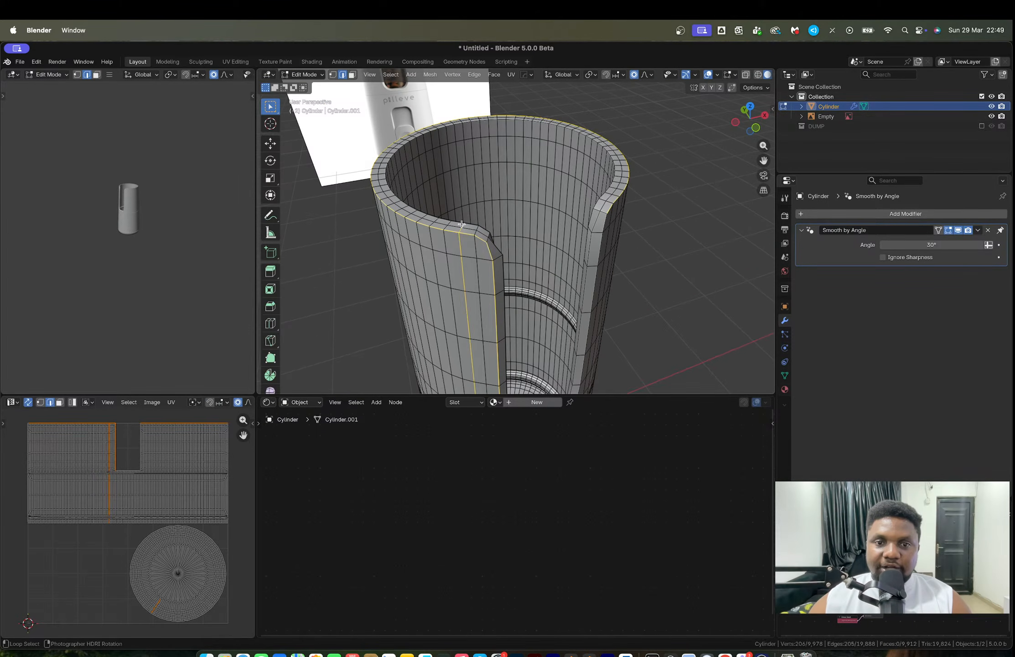
{"action": "left_click", "coordinate": [474, 224], "text": "alt"}
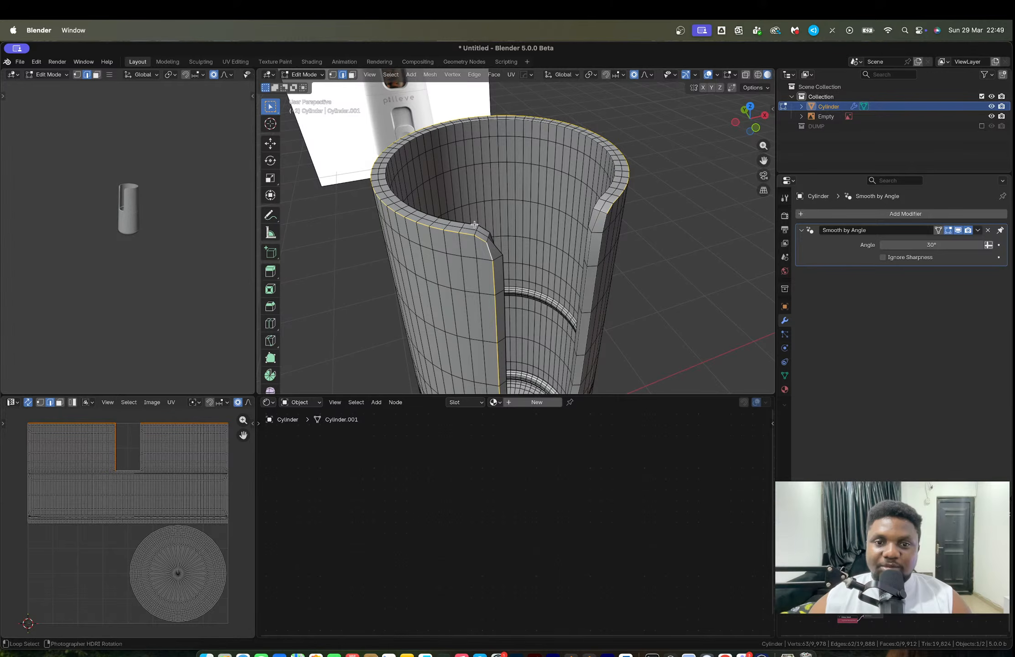
{"action": "middle_click_drag", "start_coordinate": [507, 238], "coordinate": [503, 237]}
{"action": "left_click", "coordinate": [565, 233], "text": "alt+shift"}
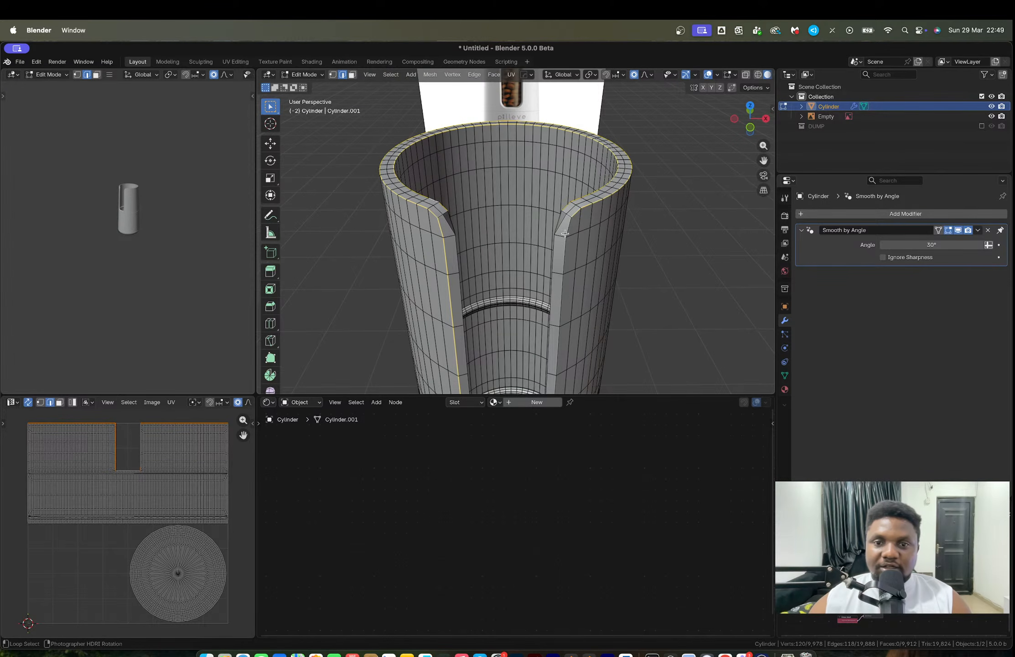
{"action": "middle_click_drag", "start_coordinate": [565, 233], "coordinate": [619, 325]}
{"action": "left_click", "coordinate": [437, 218], "text": "alt+shift"}
{"action": "left_click", "coordinate": [440, 219], "text": "alt+shift"}
{"action": "left_click", "coordinate": [496, 364], "text": "alt+shift"}
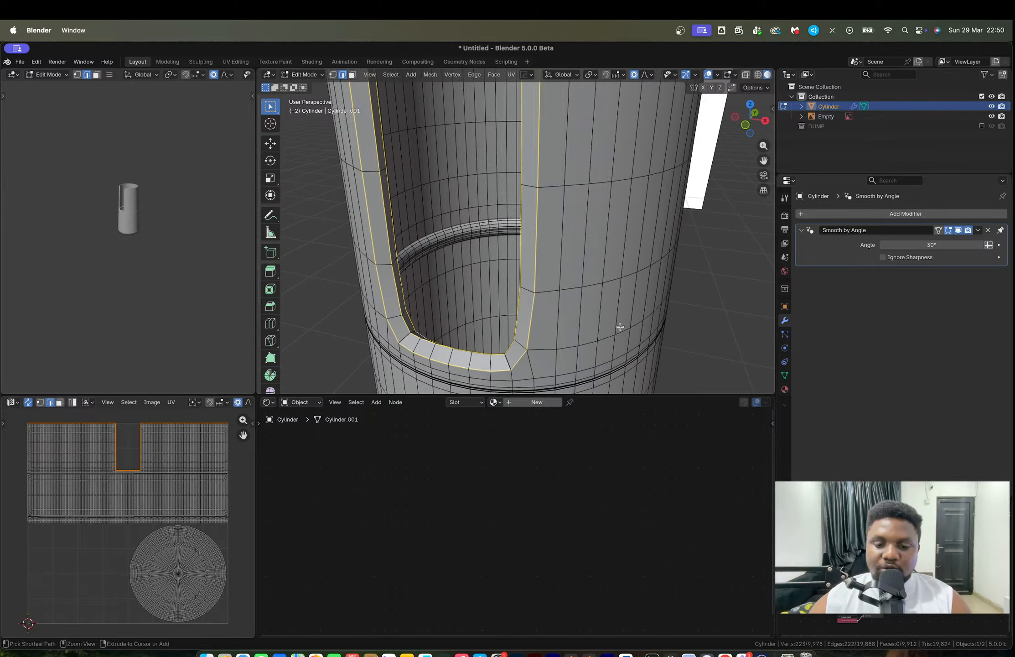
{"action": "key", "text": "ctrl+b"}
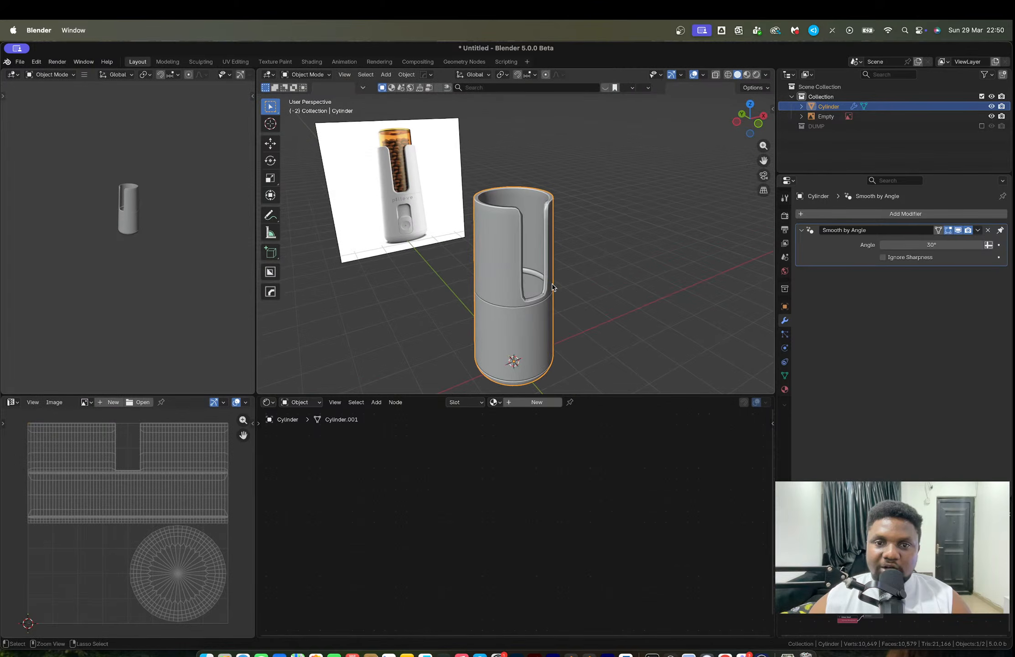
Add a Catmull-Clark Subdivision modifier with viewport level 1 to the cylinder.
{"action": "key", "text": "ctrl+1"}
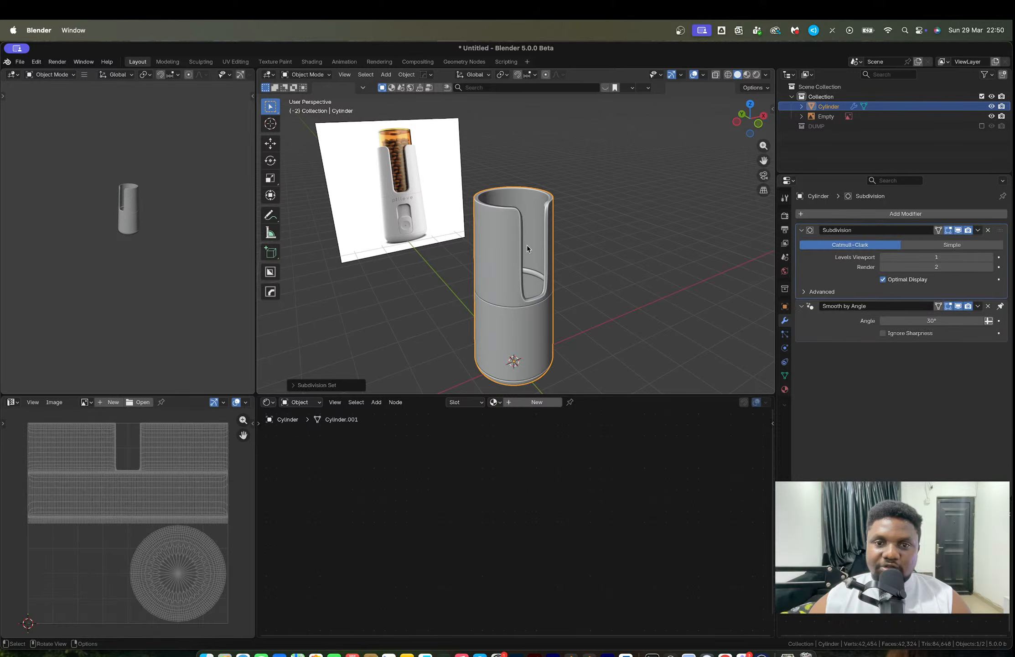
Inspect the window's upper corner in Edit Mode and undo the Subdivision modifier and the bevel on the wall's boundary loops.
{"action": "scroll", "coordinate": [527, 245], "scroll_direction": "up", "scroll_amount": 3}
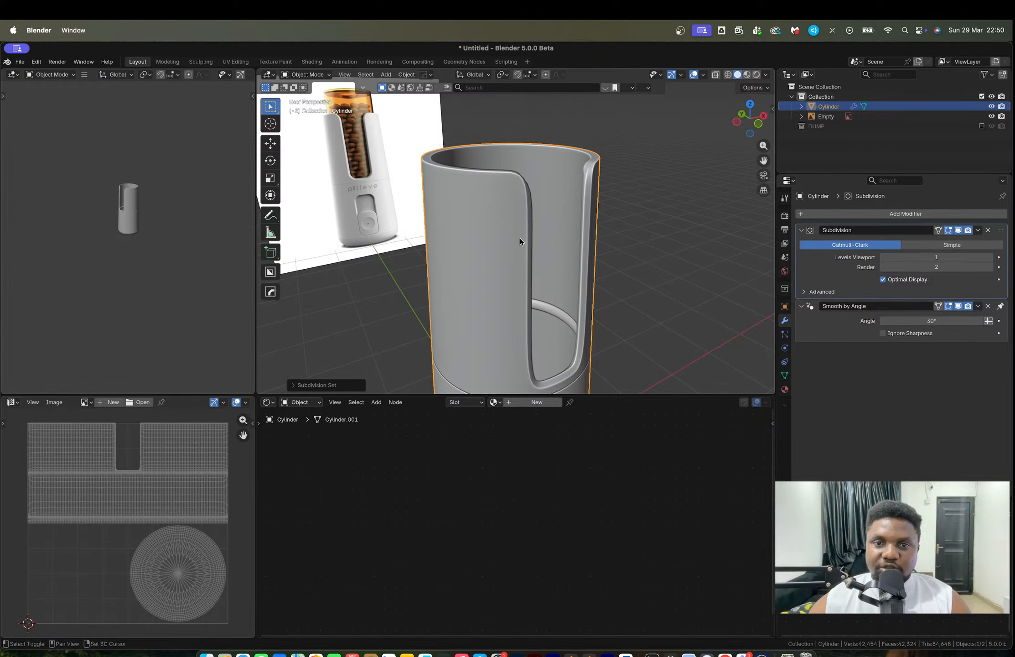
{"action": "scroll", "coordinate": [566, 247], "scroll_direction": "up", "scroll_amount": 4}
{"action": "middle_click_drag", "start_coordinate": [566, 256], "coordinate": [574, 257]}
{"action": "key", "text": "Tab"}
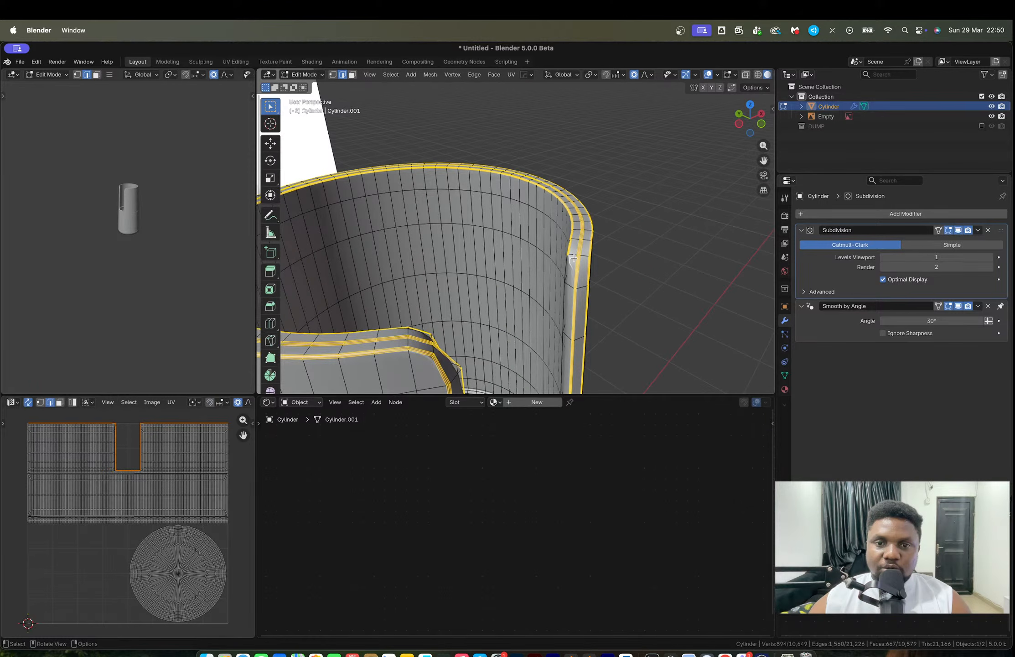
{"action": "scroll", "coordinate": [574, 258], "scroll_direction": "up", "scroll_amount": 2, "text": "ctrl"}
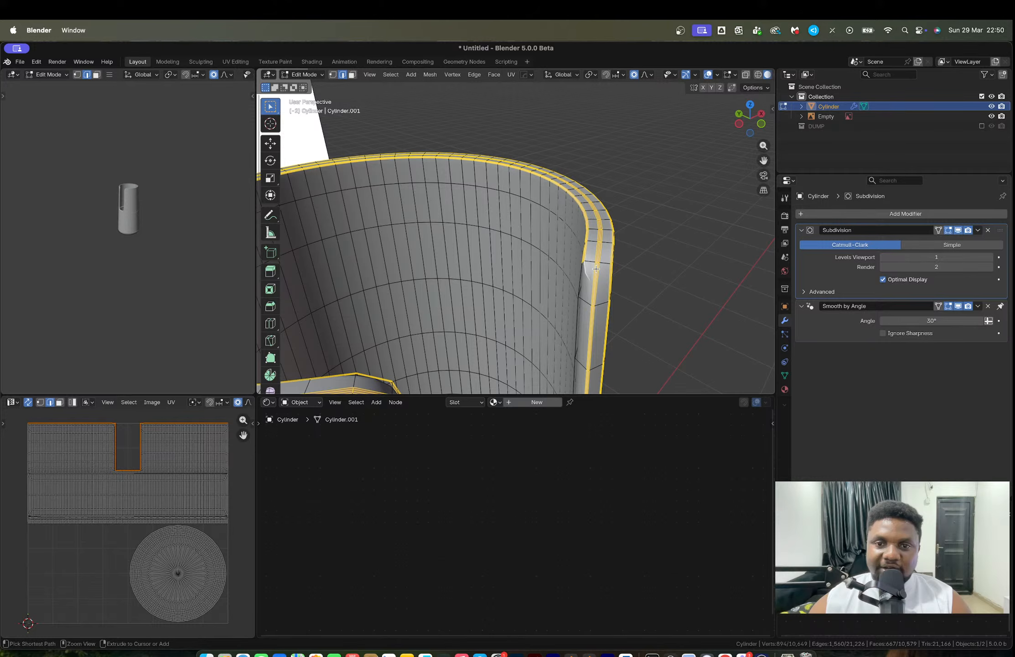
{"action": "key", "text": "ctrl+z"}
{"action": "key", "text": "ctrl+z"}
{"action": "key", "text": "ctrl+z"}
{"action": "key", "text": "ctrl+z"}
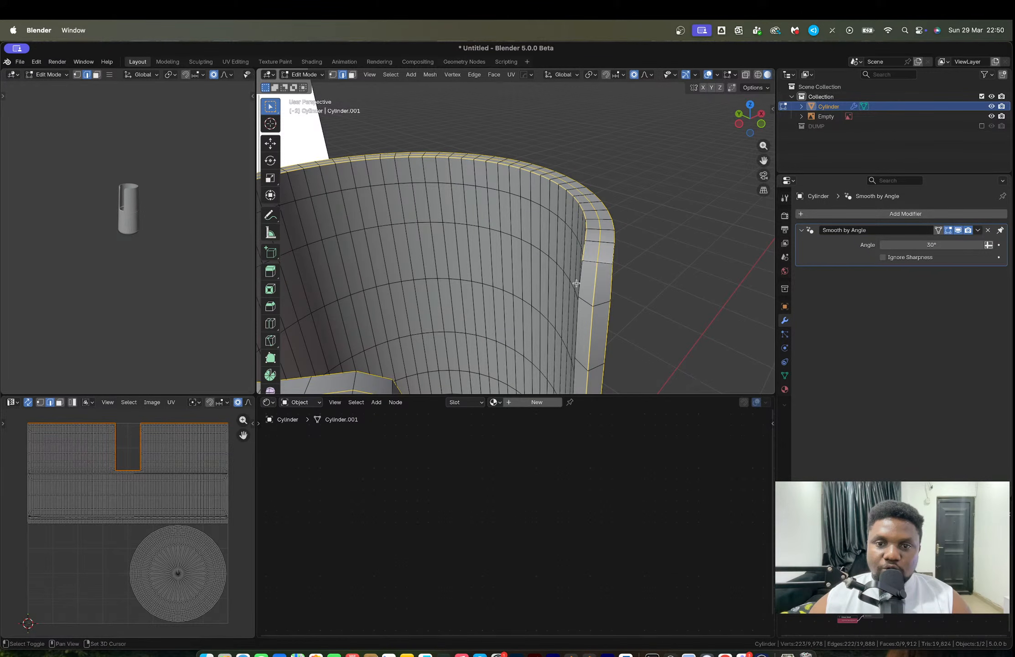
Move the inner corner vertex at the window's upper left about 0.012 m in top view, with proportional editing on.
{"action": "middle_click_drag", "start_coordinate": [576, 283], "coordinate": [599, 272]}
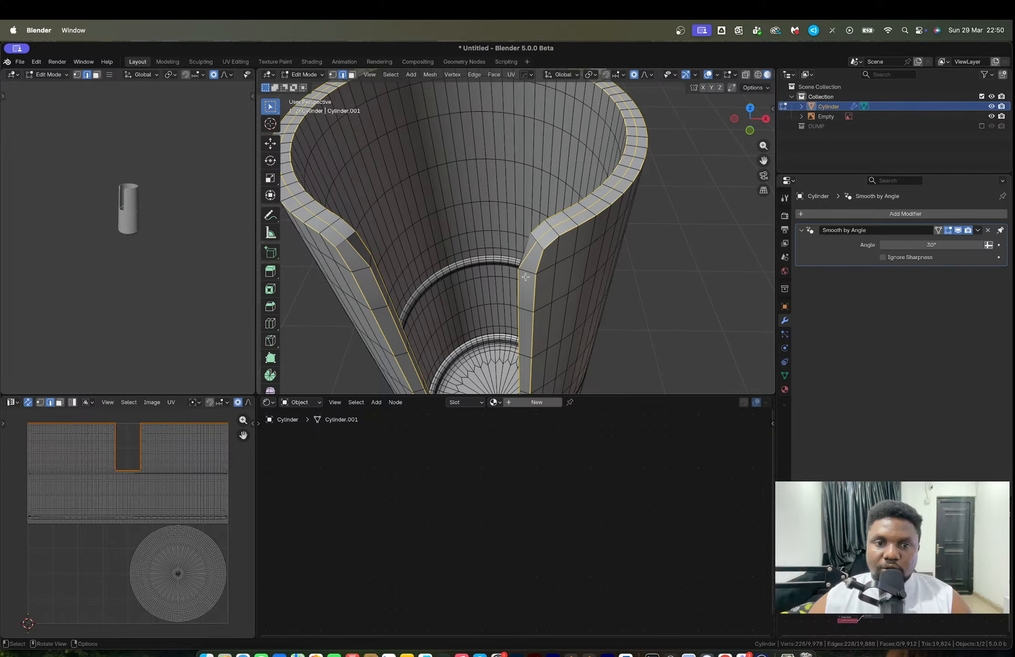
{"action": "middle_click_drag", "start_coordinate": [526, 277], "coordinate": [525, 275]}
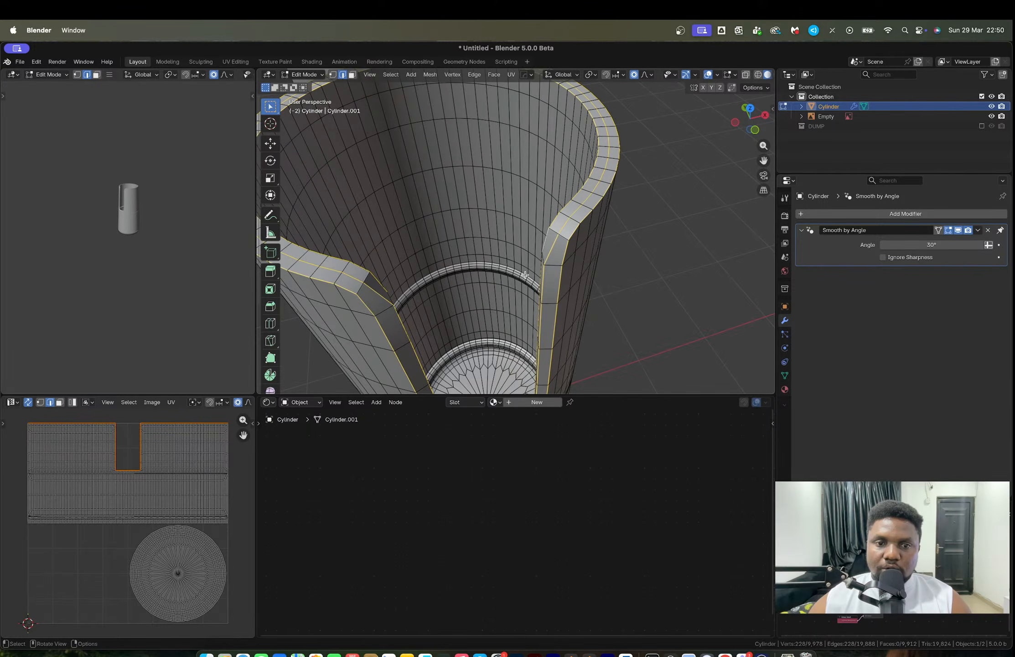
{"action": "key", "text": "1"}
{"action": "left_click", "coordinate": [401, 316]}
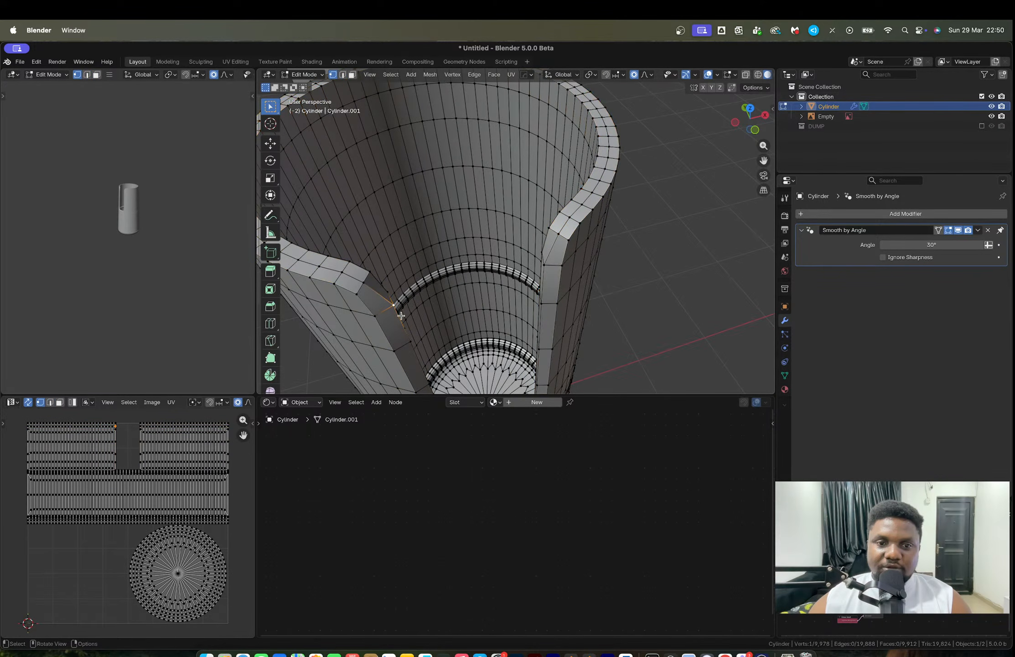
{"action": "middle_click_drag", "start_coordinate": [401, 316], "coordinate": [456, 311]}
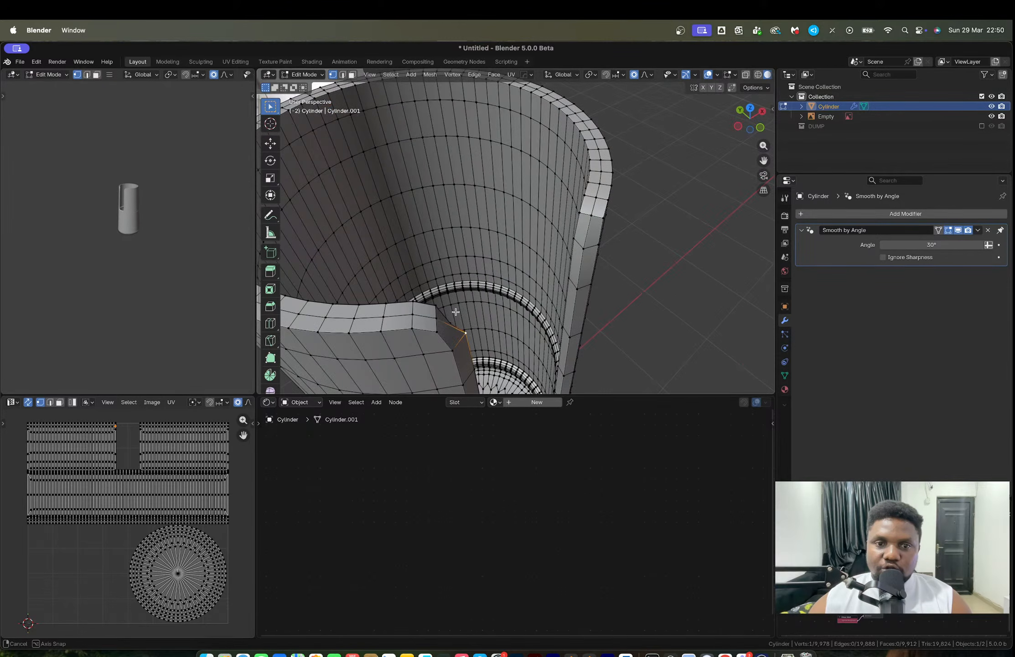
{"action": "key", "text": "KP_7"}
{"action": "scroll", "coordinate": [469, 255], "scroll_direction": "up", "scroll_amount": 2}
{"action": "key", "text": "g"}
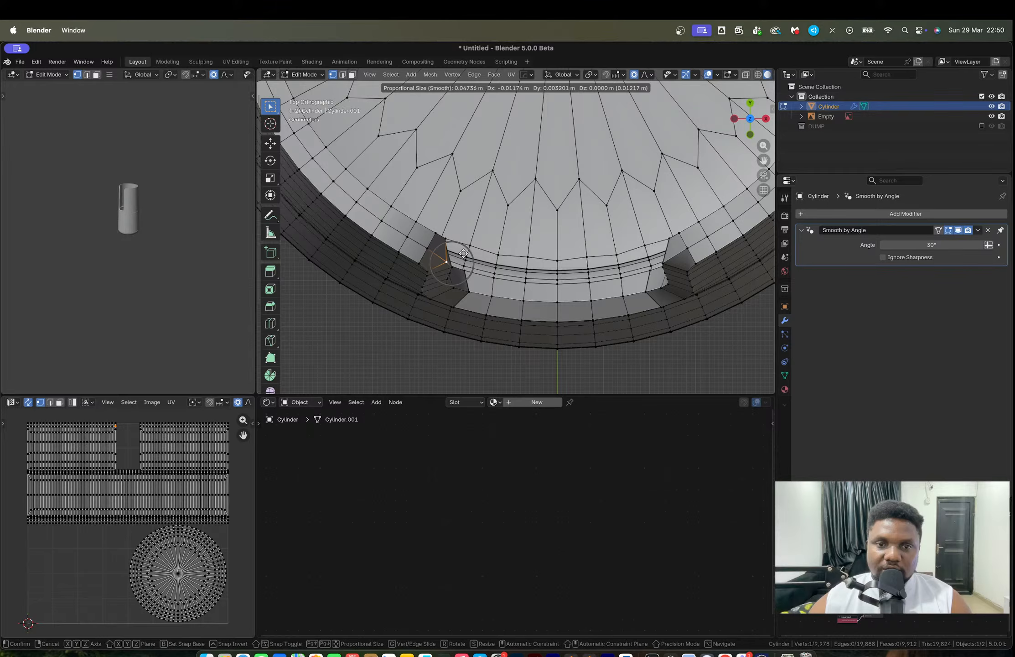
{"action": "left_click", "coordinate": [464, 253]}
Select the inner and outer boundary edge loops of the wall along the top rim and around the window opening.
{"action": "middle_click_drag", "start_coordinate": [464, 253], "coordinate": [467, 210]}
{"action": "key", "text": "2"}
{"action": "left_click", "coordinate": [403, 213], "text": "alt"}
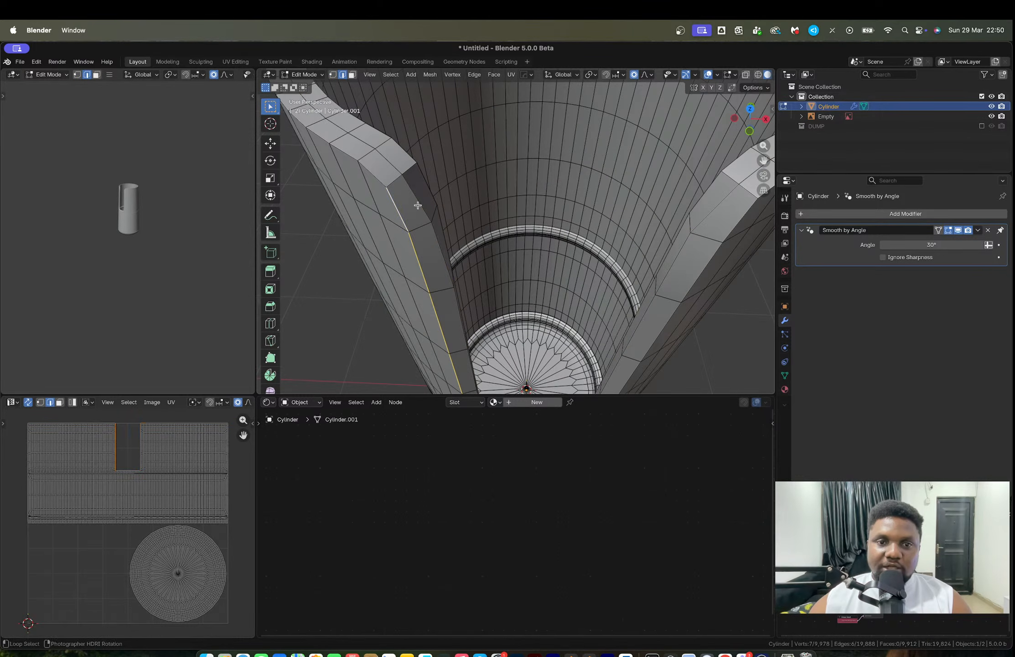
{"action": "left_click", "coordinate": [412, 190], "text": "alt+shift"}
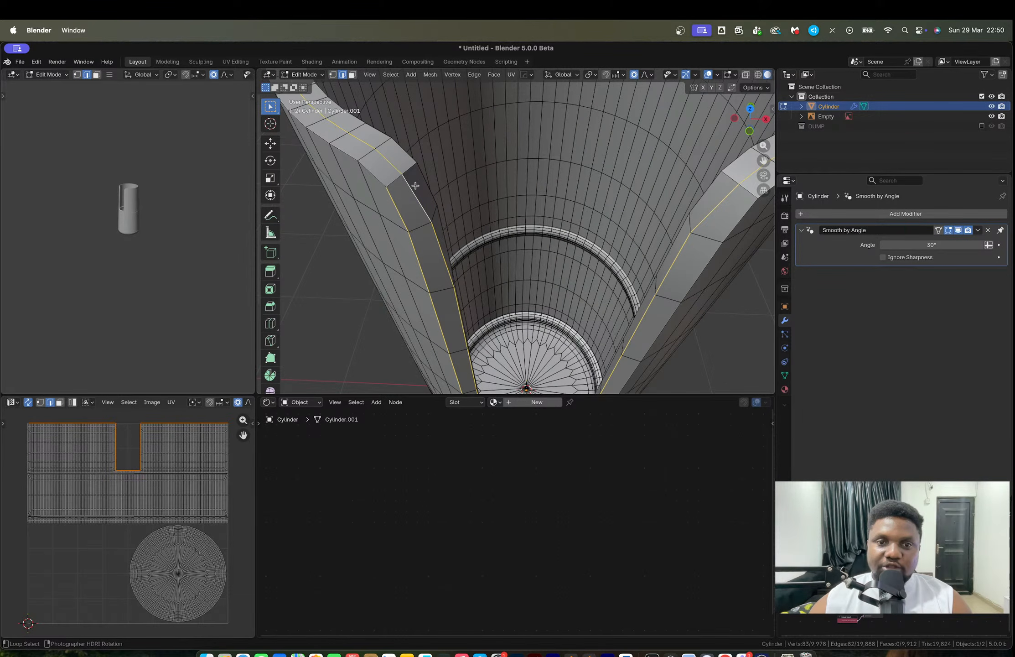
{"action": "left_click", "coordinate": [415, 186], "text": "alt+shift"}
{"action": "left_click", "coordinate": [727, 178], "text": "alt+shift"}
{"action": "left_click", "coordinate": [732, 224], "text": "alt+shift"}
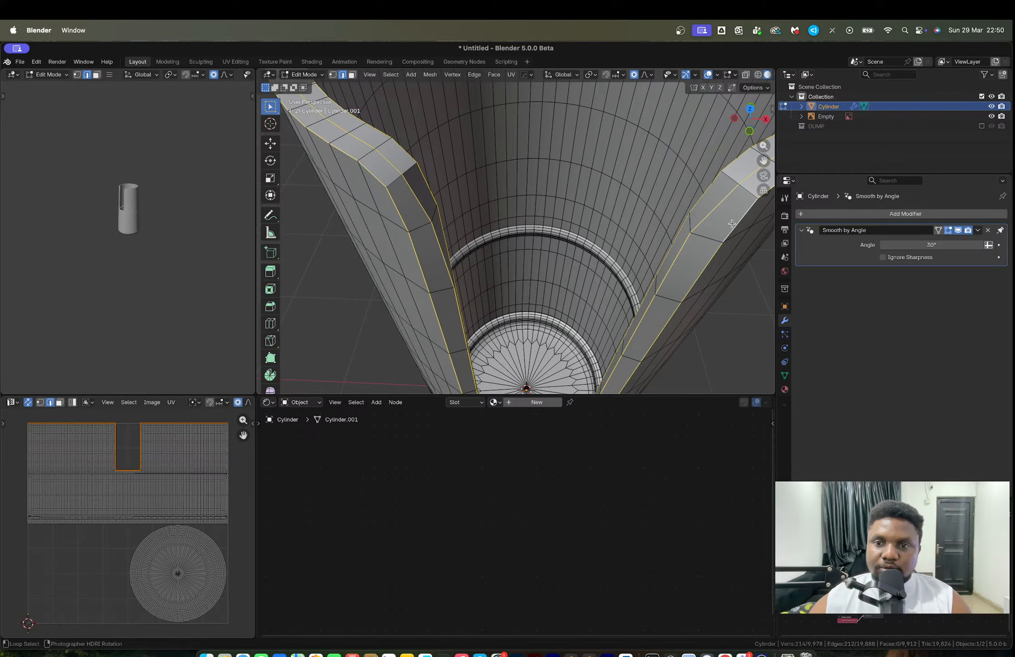
{"action": "middle_click_drag", "start_coordinate": [732, 224], "coordinate": [567, 188]}
{"action": "left_click", "coordinate": [500, 286], "text": "alt+shift"}
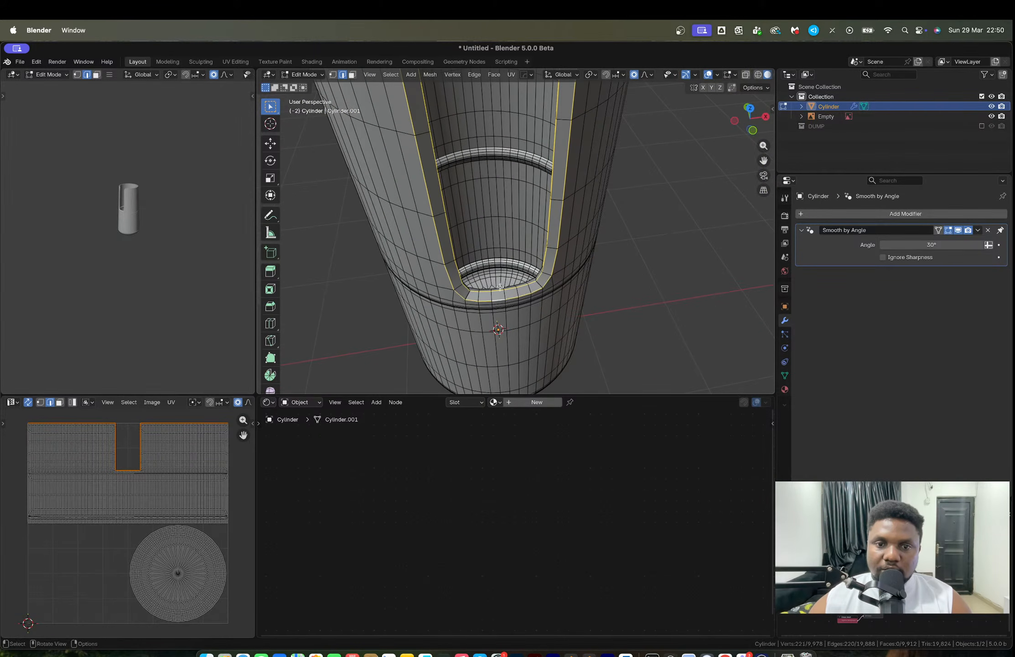
{"action": "middle_click_drag", "start_coordinate": [501, 287], "coordinate": [494, 317]}
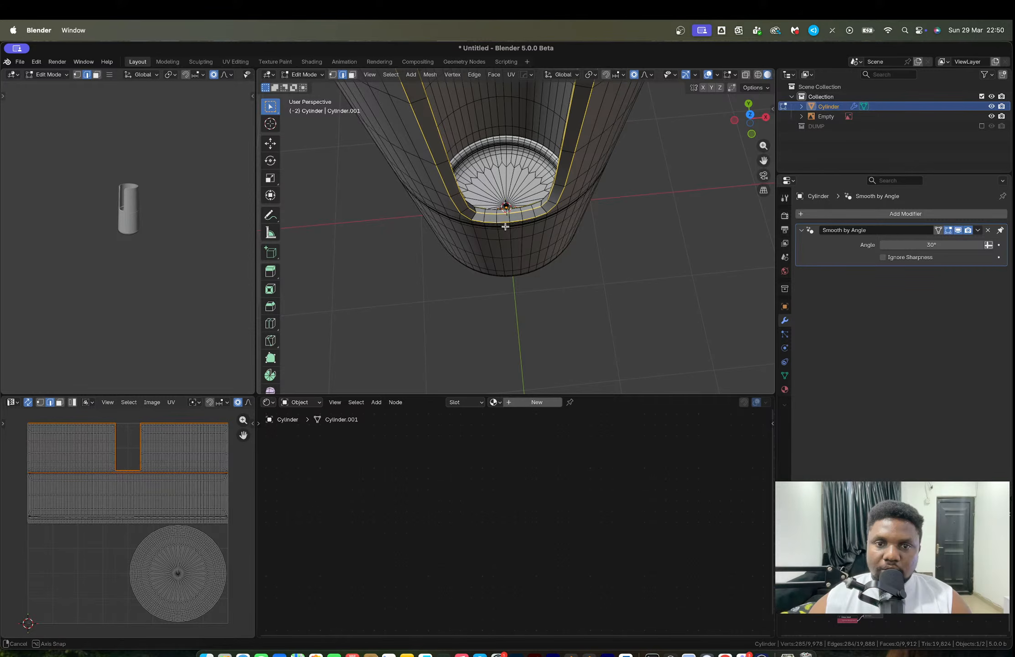
{"action": "middle_click_drag", "start_coordinate": [490, 209], "coordinate": [514, 533]}
{"action": "middle_click_drag", "start_coordinate": [533, 330], "coordinate": [548, 349], "text": "shift"}
Bevel the selected boundary loops with 3 segments and an offset of about 0.003 m.
{"action": "left_click", "coordinate": [370, 75]}
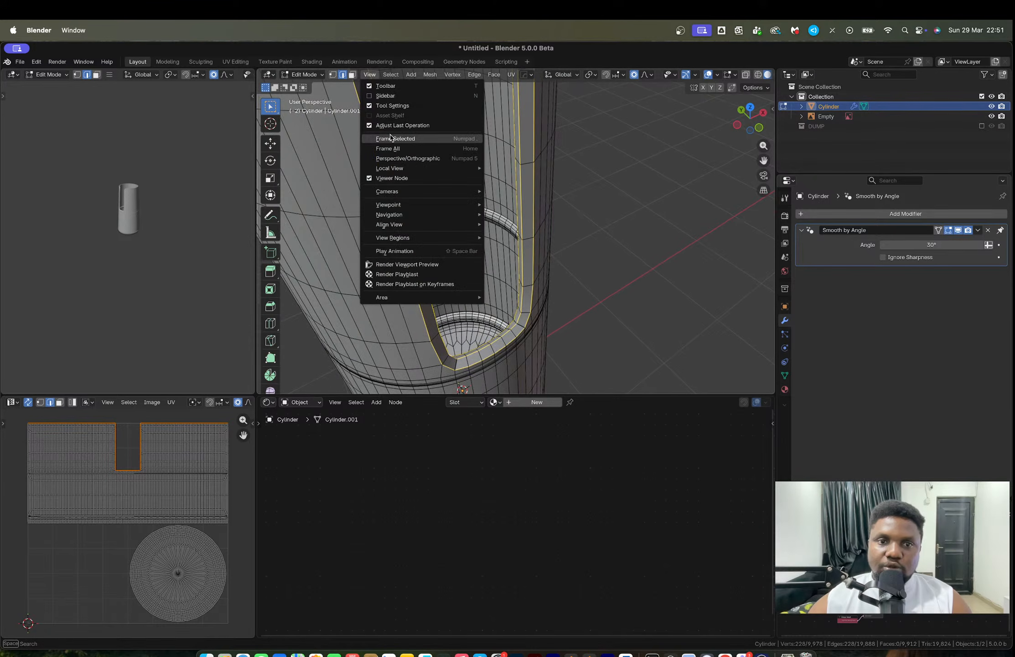
{"action": "left_click", "coordinate": [396, 137]}
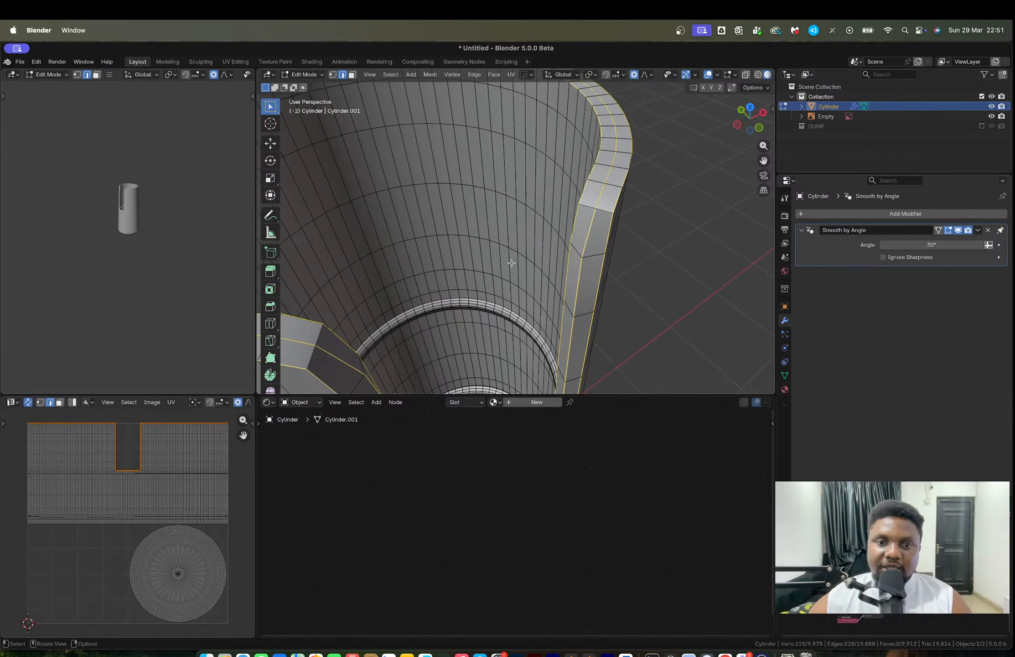
{"action": "key", "text": "ctrl+b"}
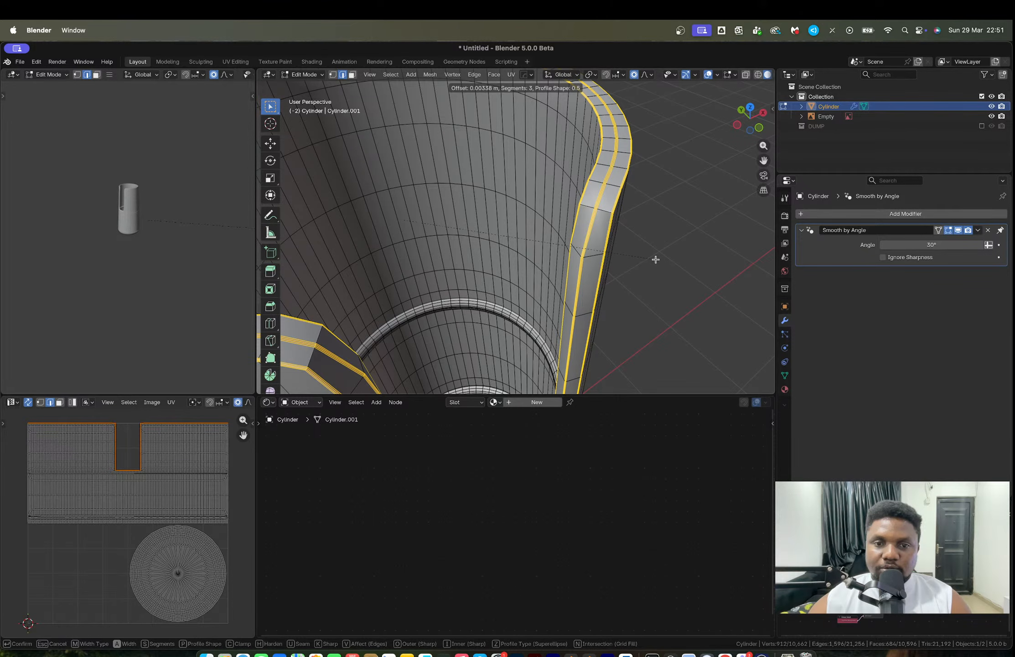
{"action": "left_click", "coordinate": [656, 259]}
Add a Catmull-Clark Subdivision modifier with viewport level 1 to the body and inspect the smoothed window edges.
{"action": "key", "text": "Tab"}
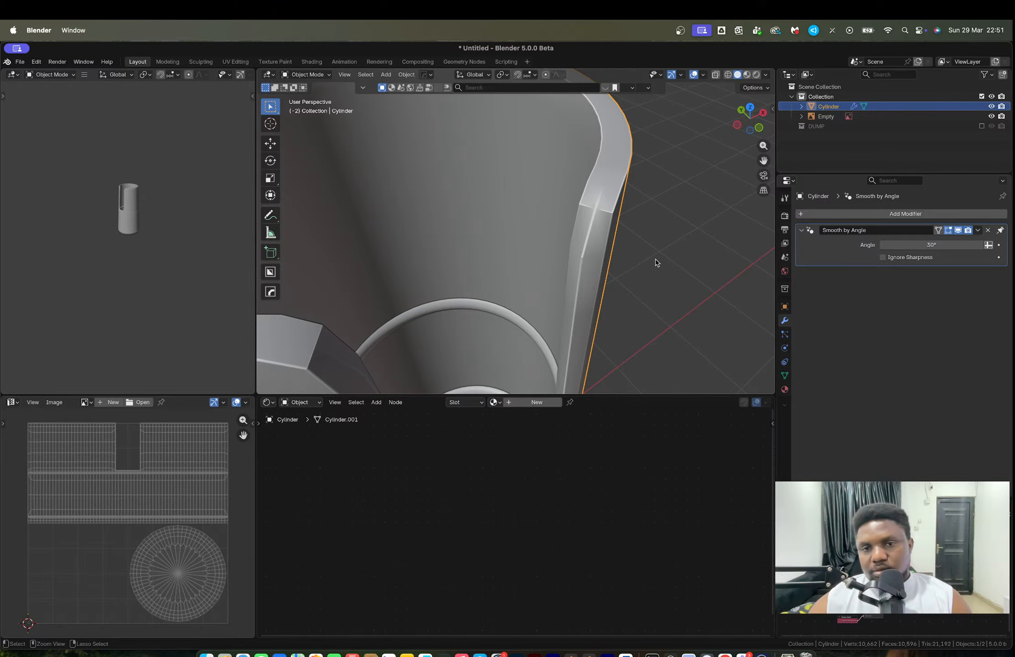
{"action": "key", "text": "ctrl+1"}
{"action": "middle_click_drag", "start_coordinate": [657, 261], "coordinate": [573, 241]}
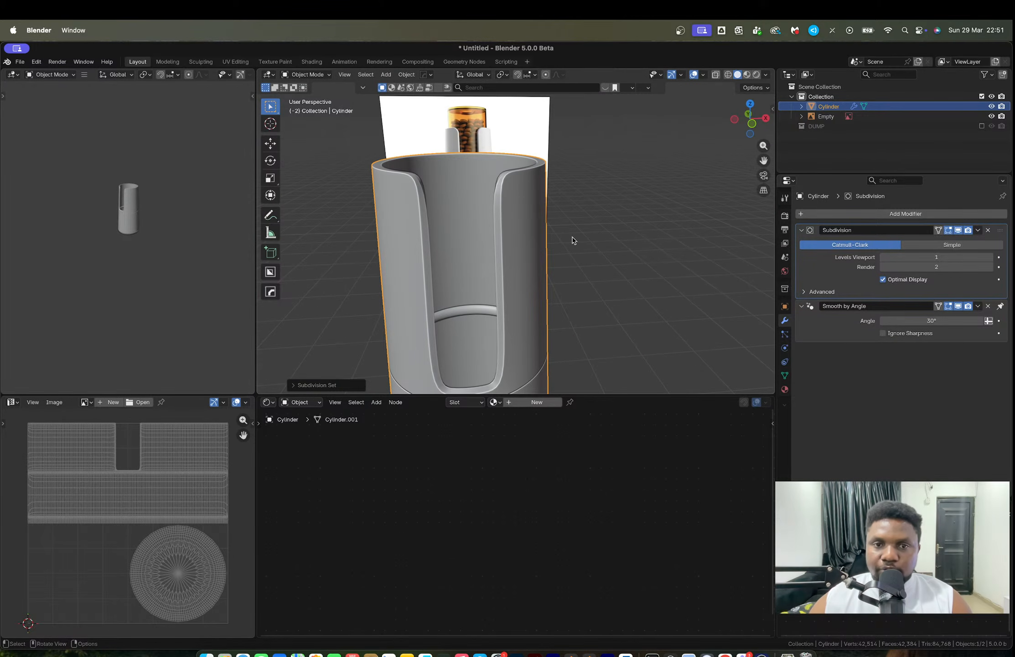
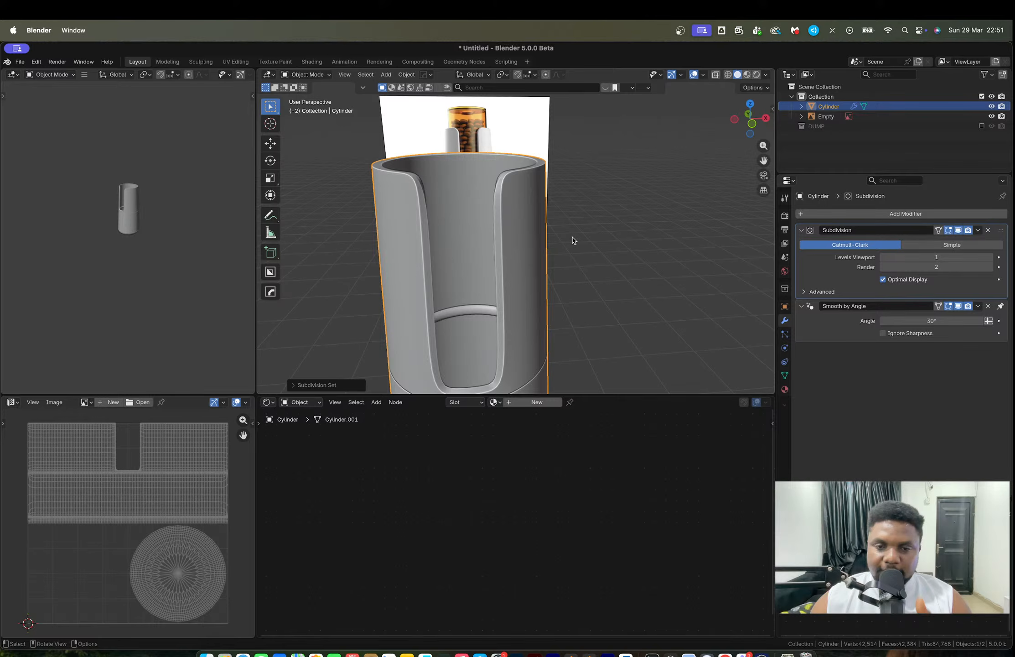
{"action": "middle_click_drag", "start_coordinate": [573, 240], "coordinate": [507, 314]}
{"action": "scroll", "coordinate": [507, 314], "scroll_direction": "down", "scroll_amount": 5}
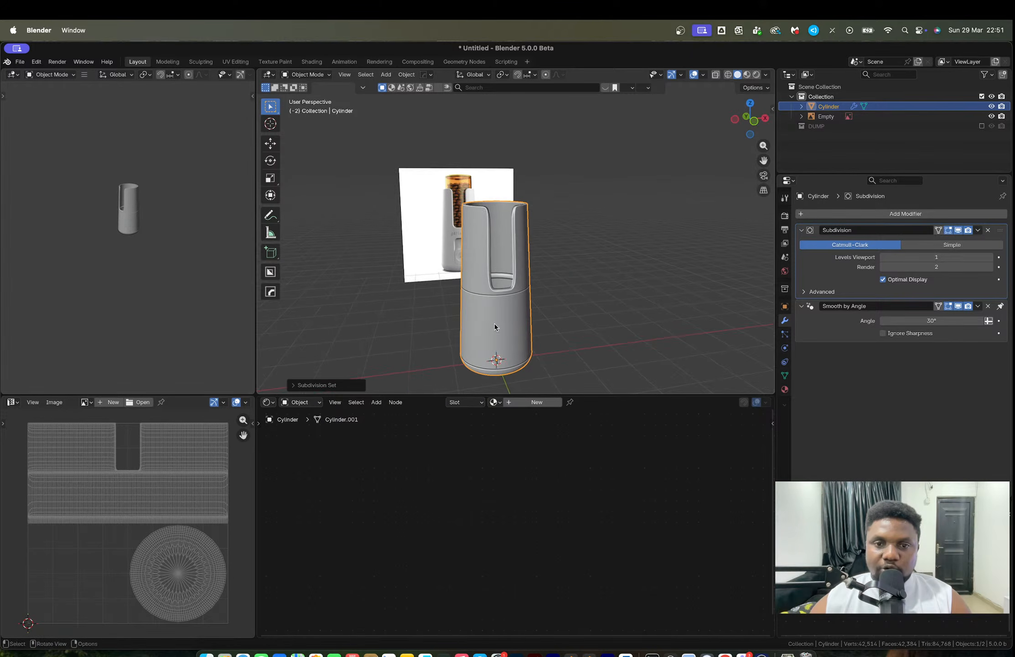
Turn on X-ray in the front view and add a mesh cylinder for the amber pill bottle.
{"action": "key", "text": "alt+z"}
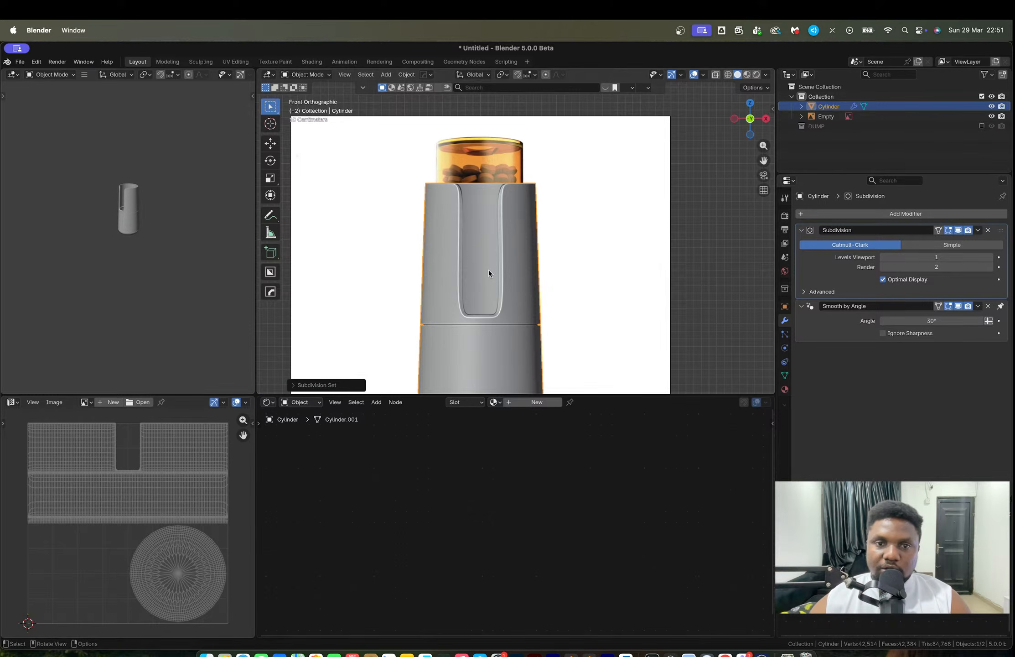
{"action": "scroll", "coordinate": [510, 262], "scroll_direction": "up", "scroll_amount": 2}
{"action": "key", "text": "shift+a"}
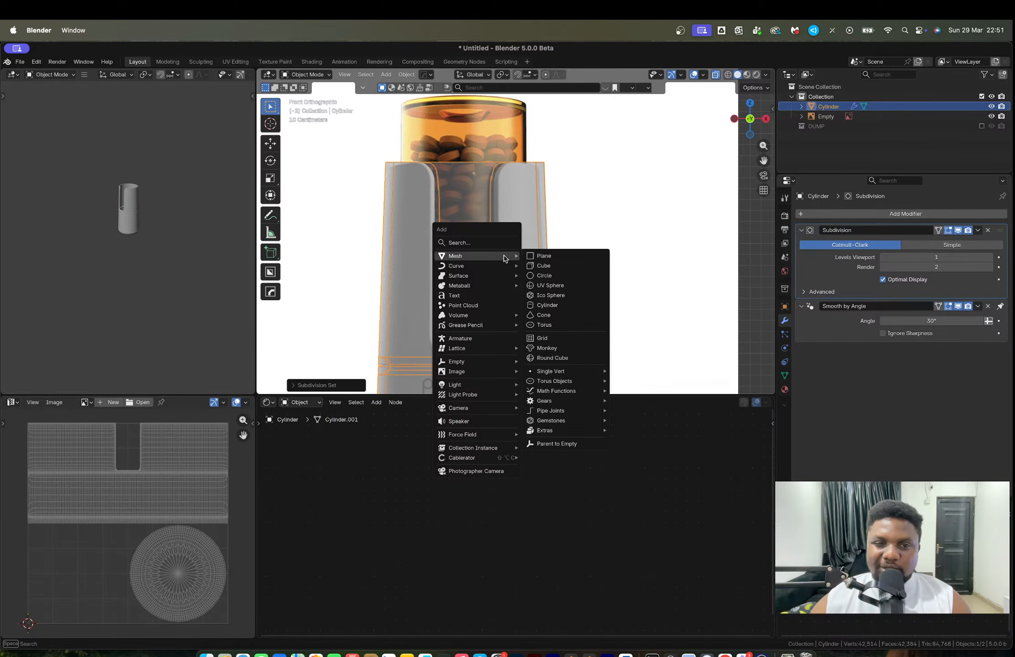
{"action": "left_click", "coordinate": [552, 306]}
{"action": "scroll", "coordinate": [548, 324], "scroll_direction": "down", "scroll_amount": 3}
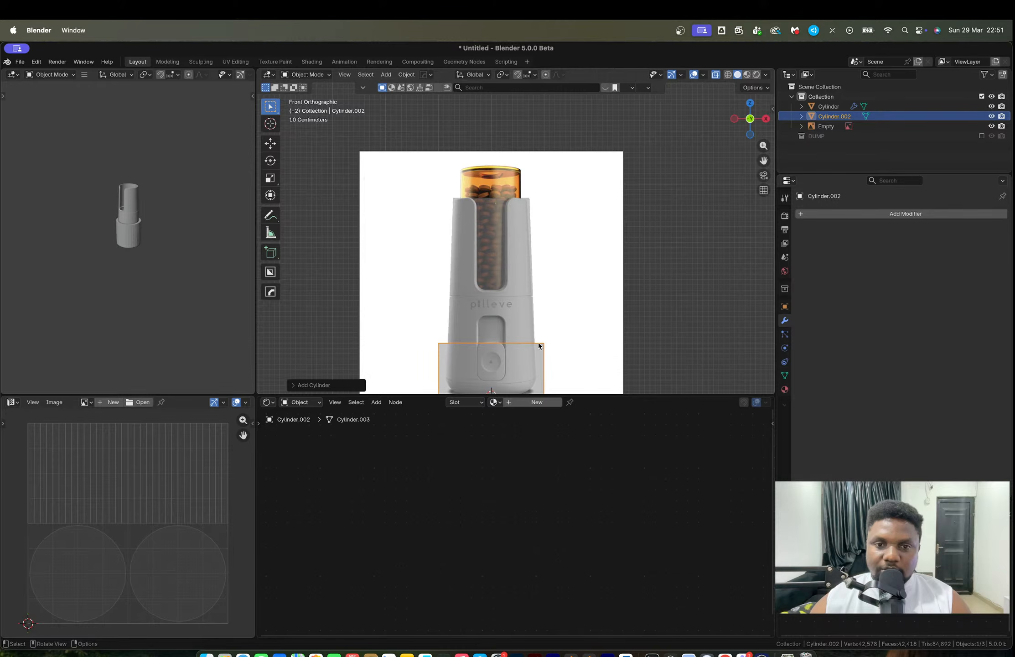
{"action": "key", "text": "Tab"}
{"action": "key", "text": "g"}
{"action": "key", "text": "z"}
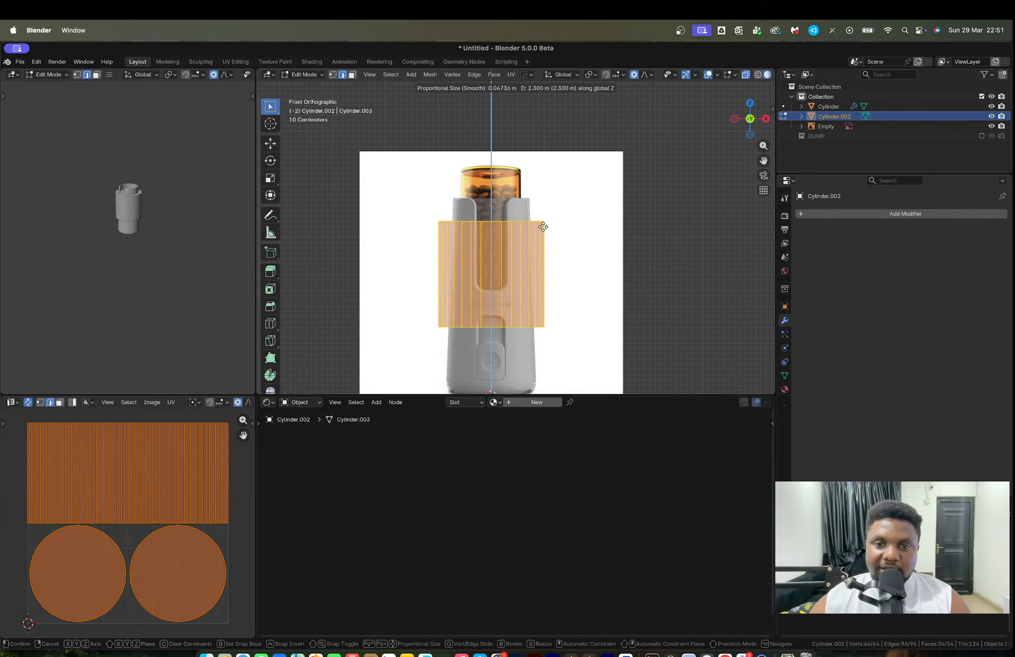
{"action": "right_click", "coordinate": [544, 227]}
{"action": "key", "text": "Tab"}
Raise the new cylinder along Z to the amber bottle in the reference and narrow it to the bottle's width.
{"action": "key", "text": "g"}
{"action": "key", "text": "z"}
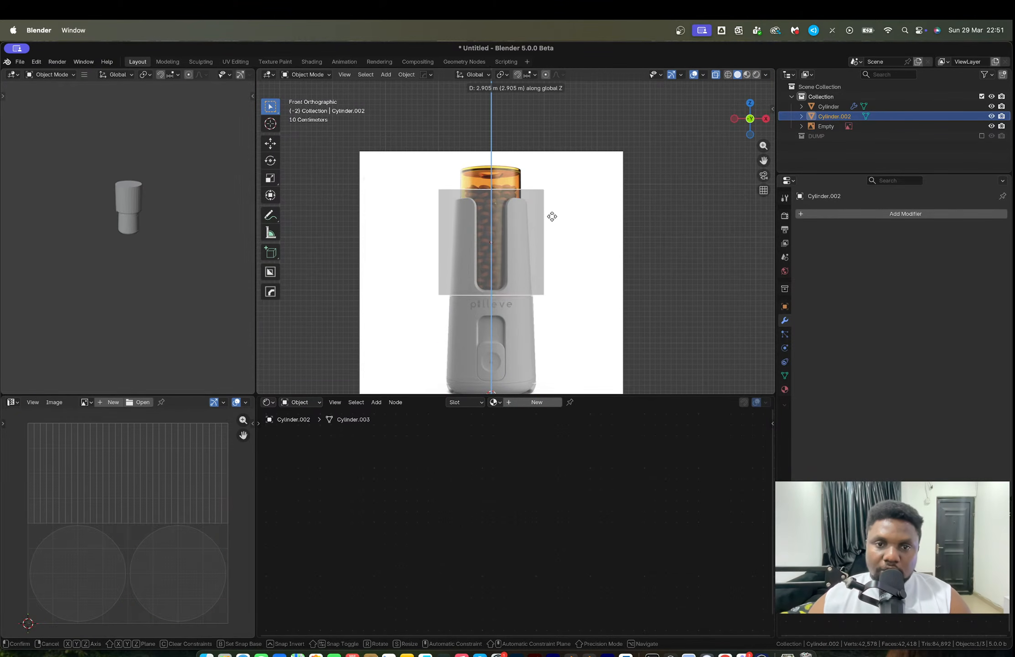
{"action": "left_click", "coordinate": [552, 201]}
{"action": "scroll", "coordinate": [553, 228], "scroll_direction": "up", "scroll_amount": 2}
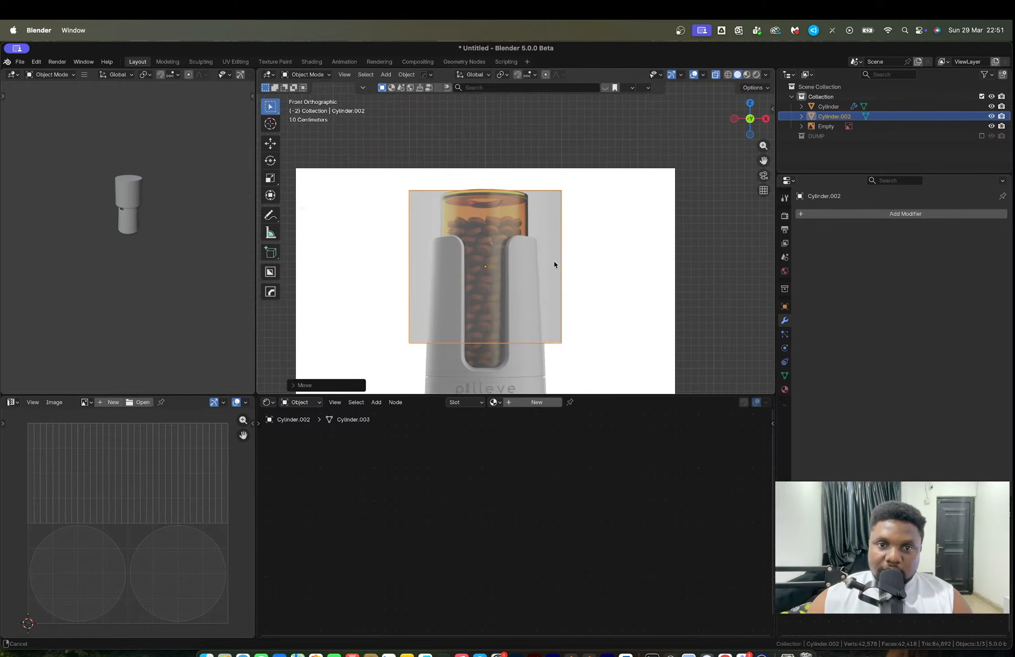
{"action": "key", "text": "s"}
{"action": "key", "text": "x"}
{"action": "left_click", "coordinate": [534, 275]}
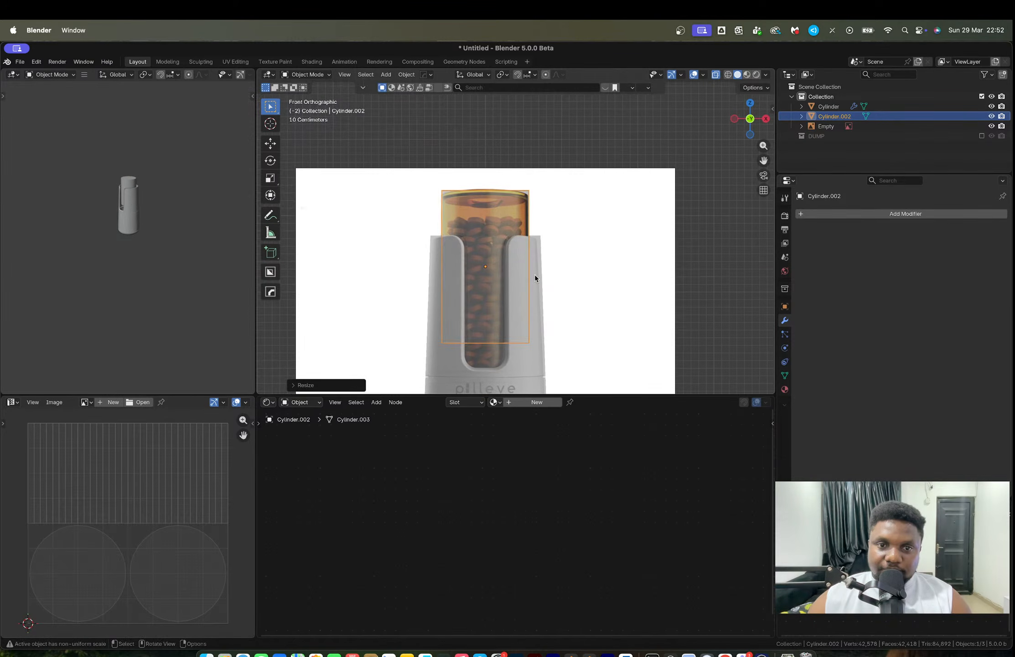
Stretch the bottle cylinder along Z and lower it about 0.40 m, aligning its upper end with the reference bottle.
{"action": "scroll", "coordinate": [532, 274], "scroll_direction": "up", "scroll_amount": 2}
{"action": "middle_click_drag", "start_coordinate": [532, 275], "coordinate": [599, 238], "text": "shift"}
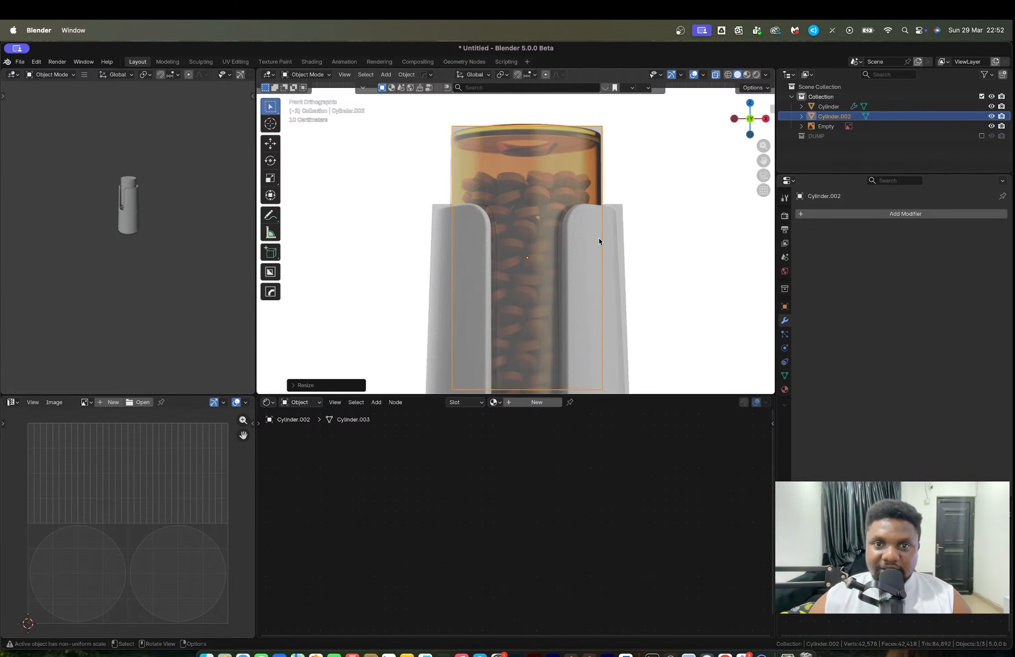
{"action": "scroll", "coordinate": [605, 271], "scroll_direction": "down", "scroll_amount": 3}
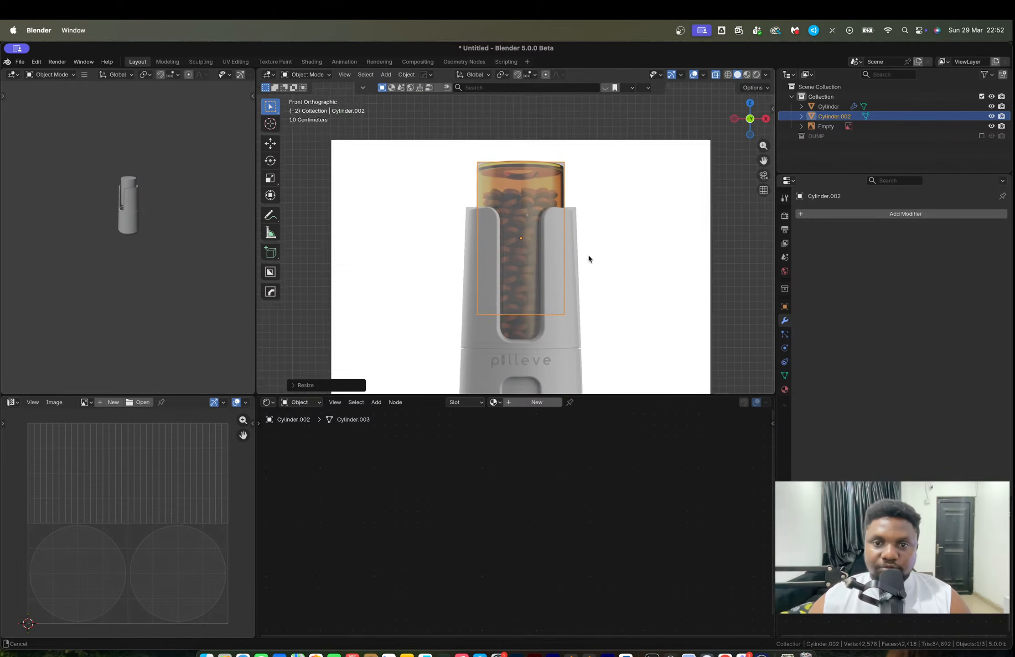
{"action": "middle_click_drag", "start_coordinate": [588, 255], "coordinate": [581, 227], "text": "shift"}
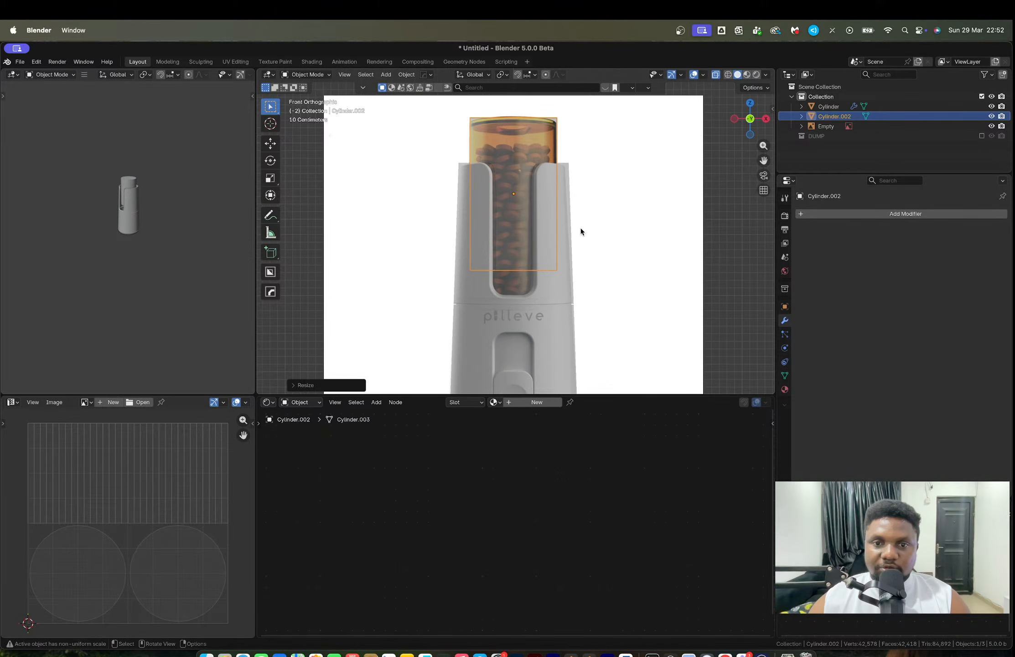
{"action": "key", "text": "g"}
{"action": "key", "text": "z"}
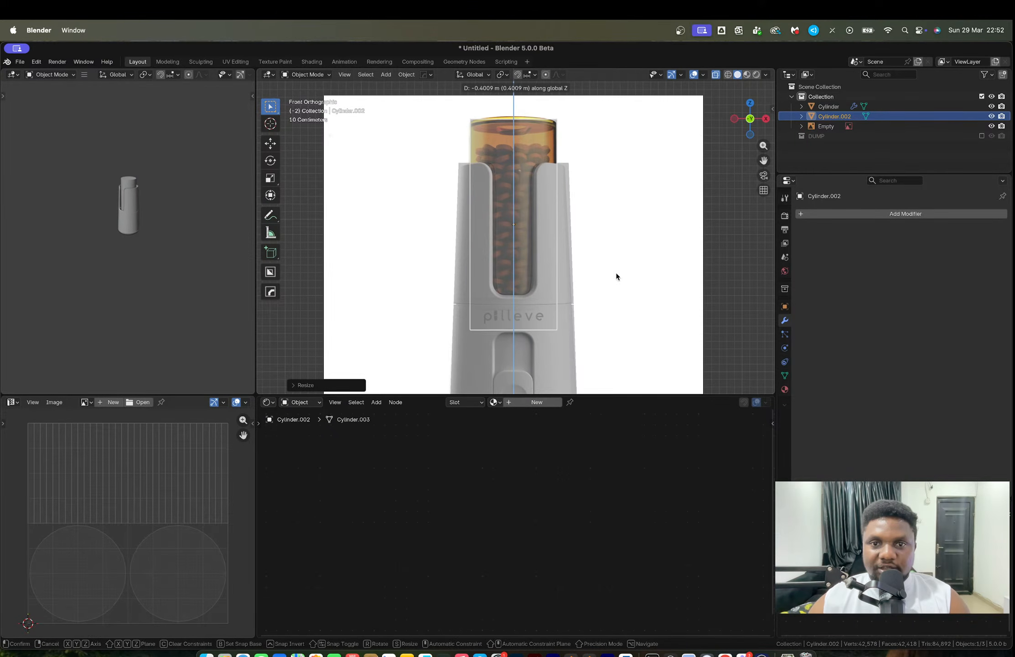
{"action": "left_click", "coordinate": [617, 276]}
Apply the bottle cylinder's scale and enter Edit Mode with face selection.
{"action": "middle_click_drag", "start_coordinate": [617, 275], "coordinate": [533, 243]}
{"action": "scroll", "coordinate": [534, 241], "scroll_direction": "up", "scroll_amount": 2}
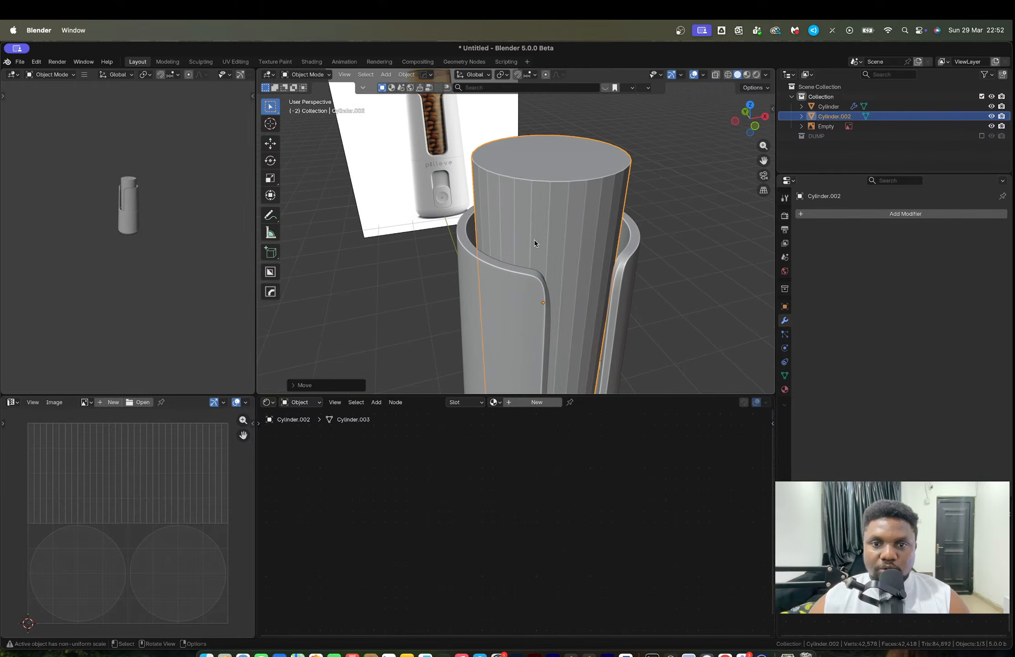
{"action": "key", "text": "ctrl+a"}
{"action": "left_click", "coordinate": [560, 208]}
{"action": "key", "text": "Tab"}
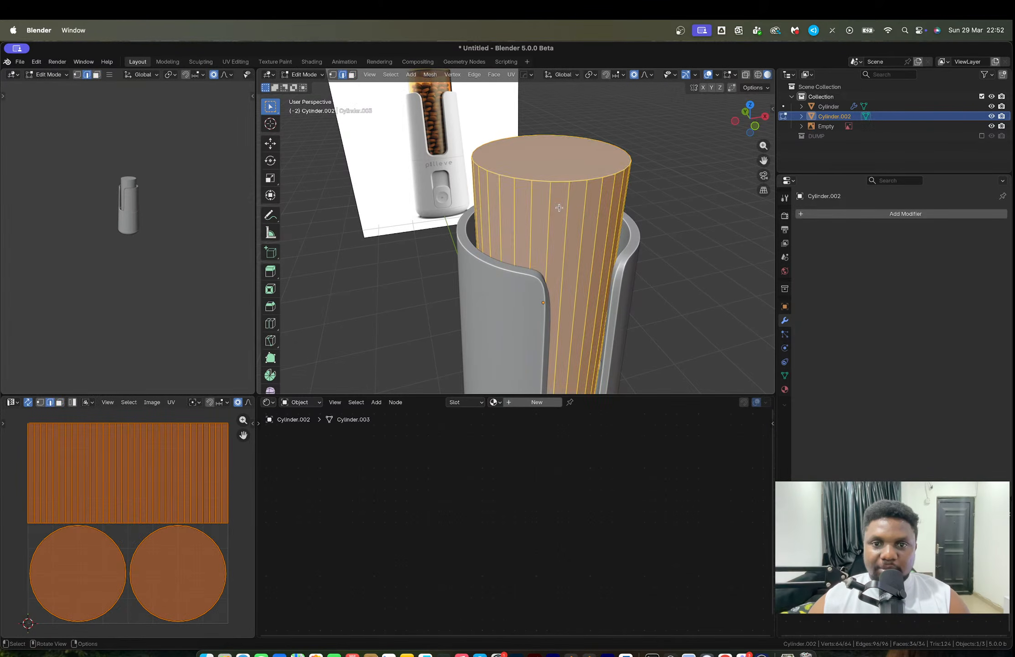
{"action": "key", "text": "3"}
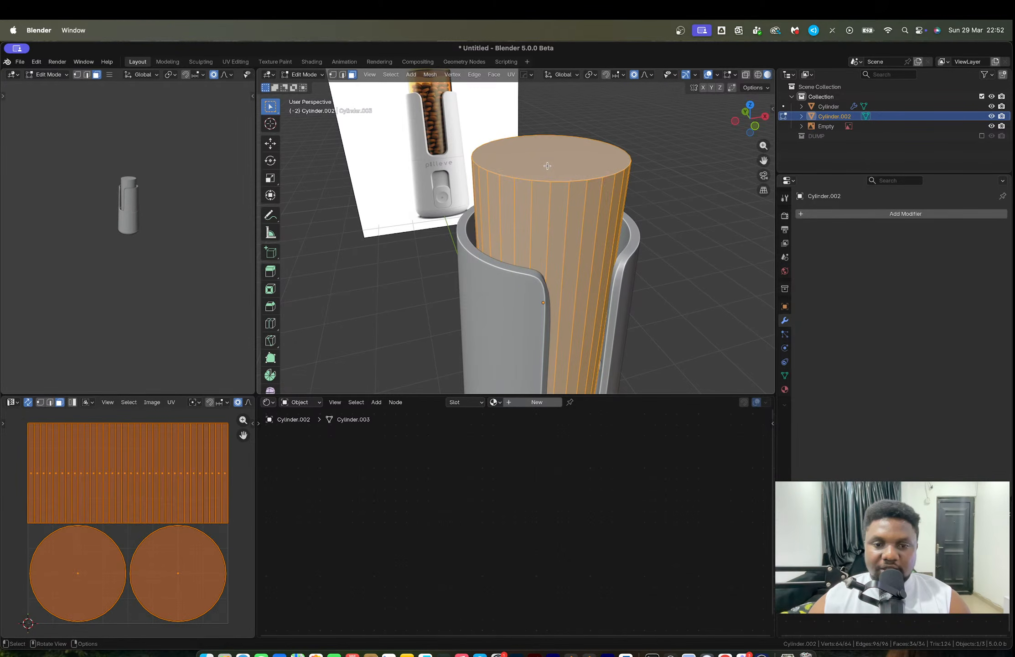
Try a narrow bevel around the top rim of the bottle cylinder.
{"action": "left_click", "coordinate": [548, 165]}
{"action": "key", "text": "ctrl+b"}
{"action": "left_click", "coordinate": [663, 261]}
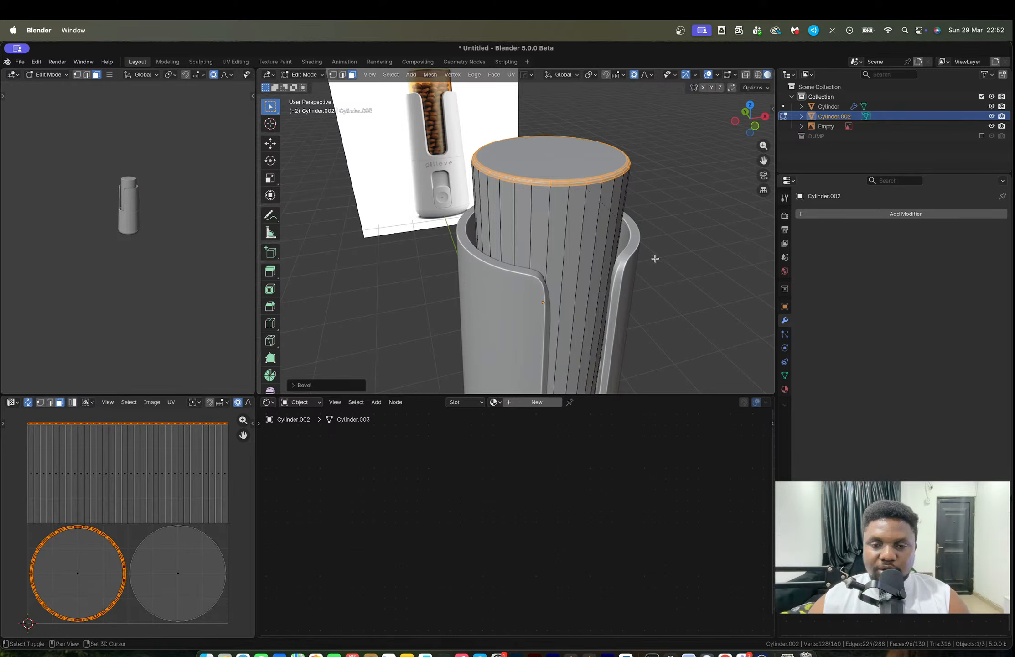
{"action": "middle_click_drag", "start_coordinate": [655, 256], "coordinate": [561, 237]}
{"action": "key", "text": "a"}
{"action": "key", "text": "Tab"}
{"action": "scroll", "coordinate": [571, 237], "scroll_direction": "up", "scroll_amount": 3}
{"action": "scroll", "coordinate": [571, 237], "scroll_direction": "down", "scroll_amount": 4}
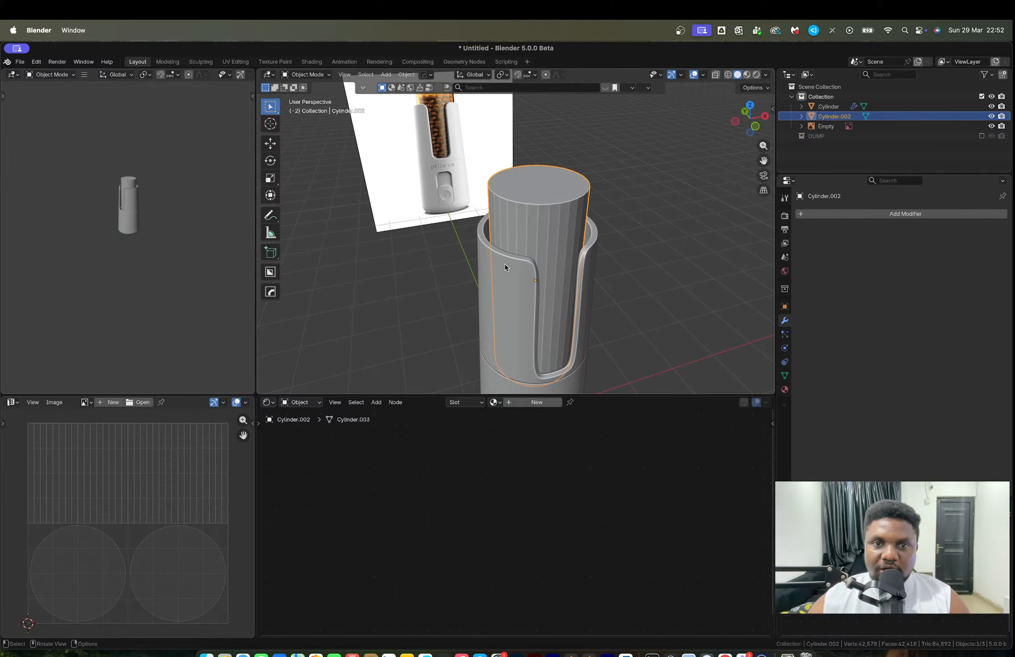
Scale the bottle cylinder by about 1.14 in X and Y so it fills the dispenser body.
{"action": "key", "text": "s"}
{"action": "key", "text": "shift+z"}
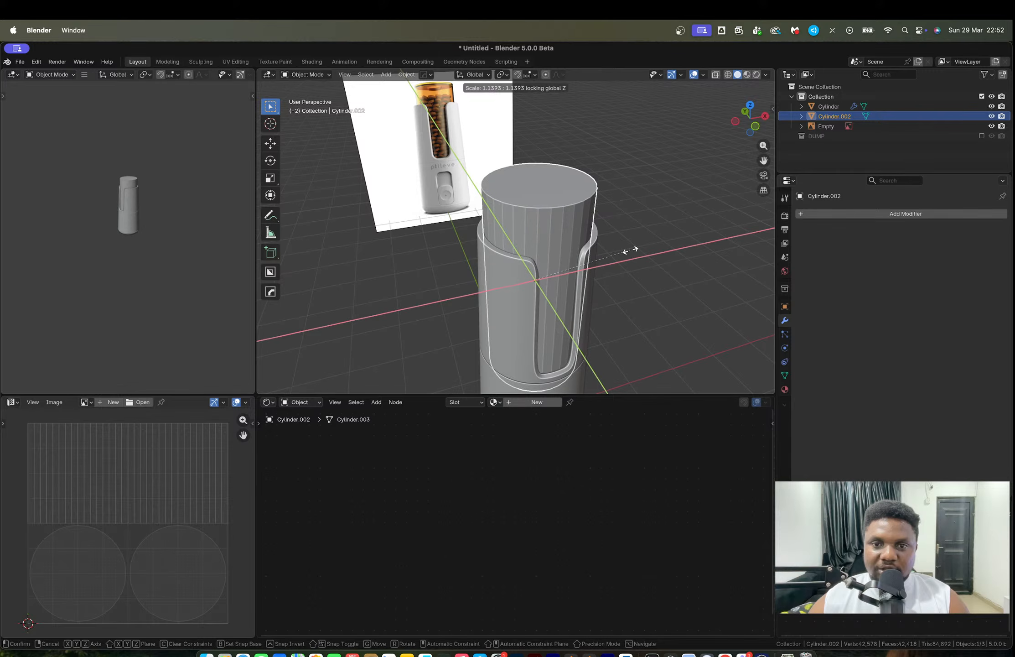
{"action": "left_click", "coordinate": [632, 251]}
{"action": "middle_click_drag", "start_coordinate": [634, 253], "coordinate": [513, 265]}
{"action": "left_click", "coordinate": [630, 288]}
{"action": "middle_click_drag", "start_coordinate": [630, 289], "coordinate": [527, 280]}
Delete the top face of the bottle cylinder to open it.
{"action": "left_click", "coordinate": [539, 251]}
{"action": "key", "text": "Tab"}
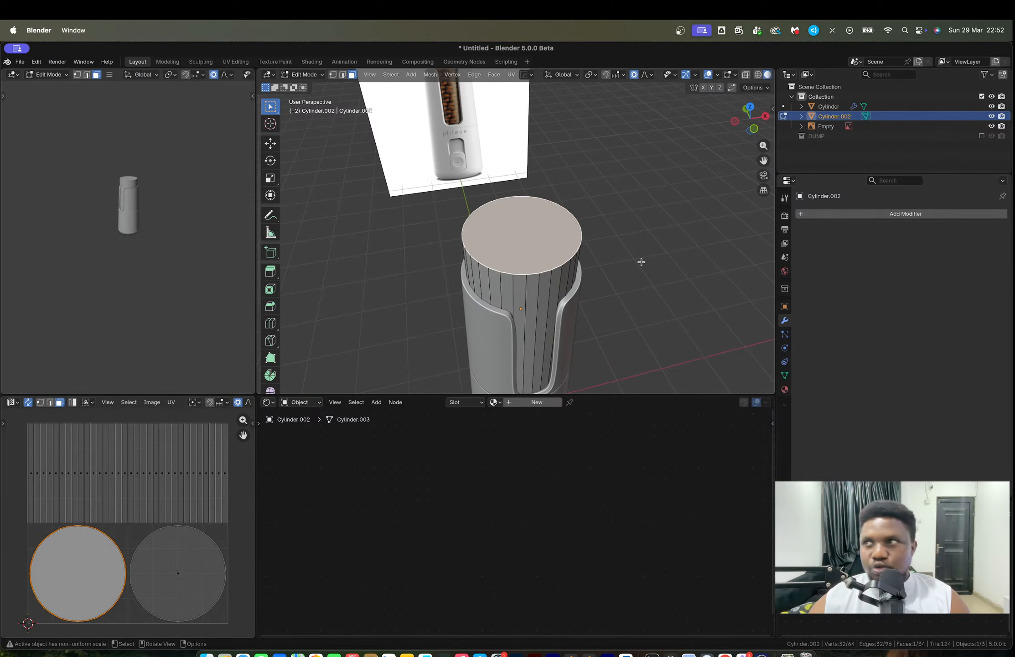
{"action": "key", "text": "x"}
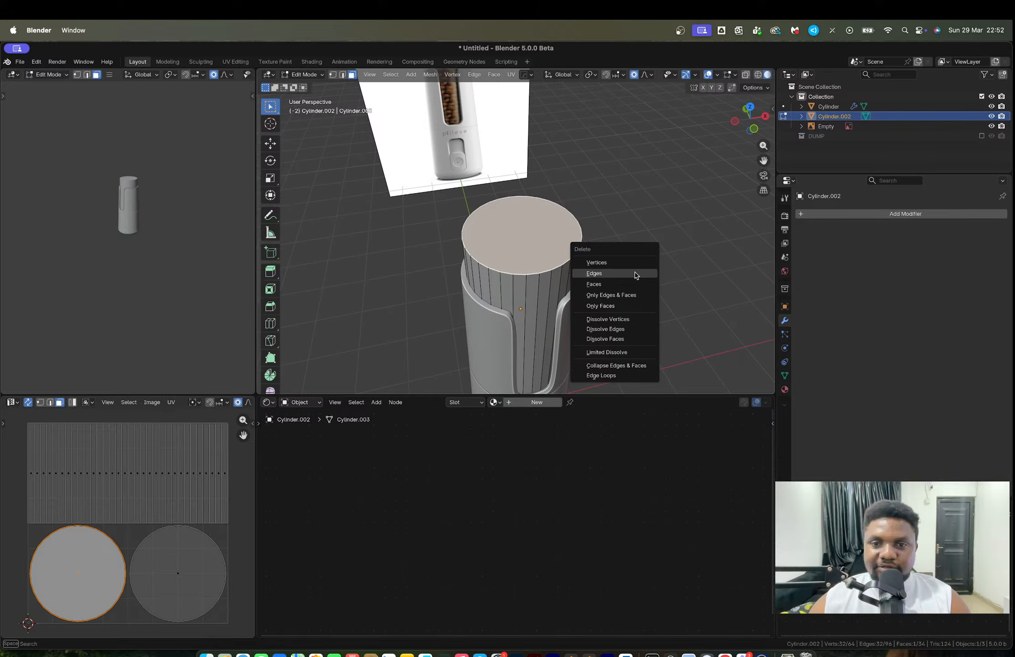
{"action": "left_click", "coordinate": [635, 274]}
Scale the open bottle by about 0.99 in X and Y and apply its scale.
{"action": "key", "text": "Tab"}
{"action": "key", "text": "s"}
{"action": "key", "text": "shift+z"}
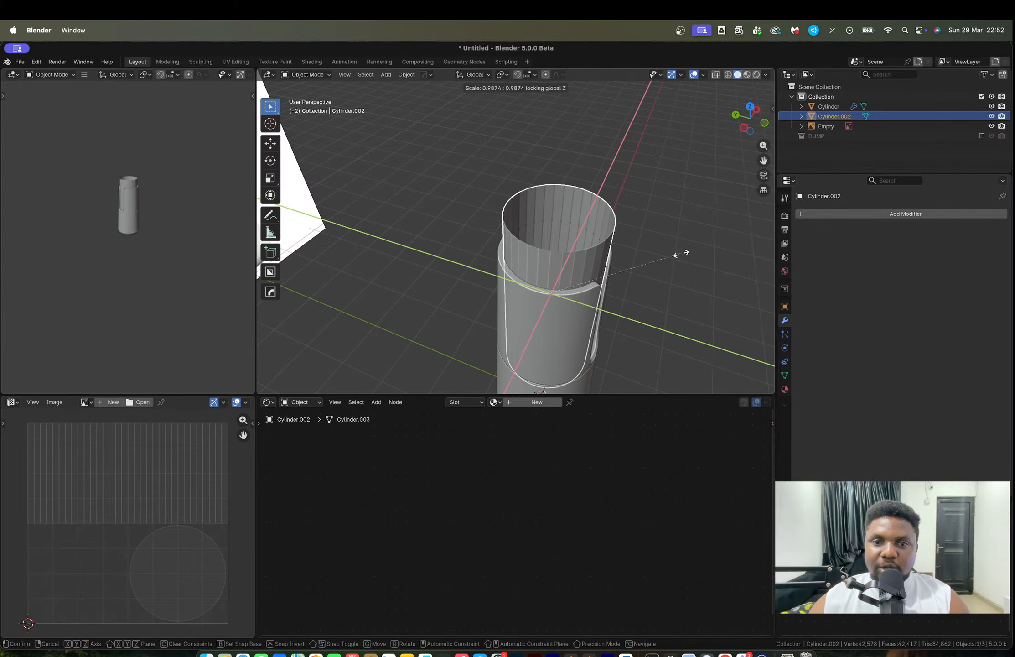
{"action": "left_click", "coordinate": [681, 253]}
{"action": "key", "text": "ctrl+a"}
{"action": "left_click", "coordinate": [634, 249]}
{"action": "middle_click_drag", "start_coordinate": [634, 249], "coordinate": [594, 236]}
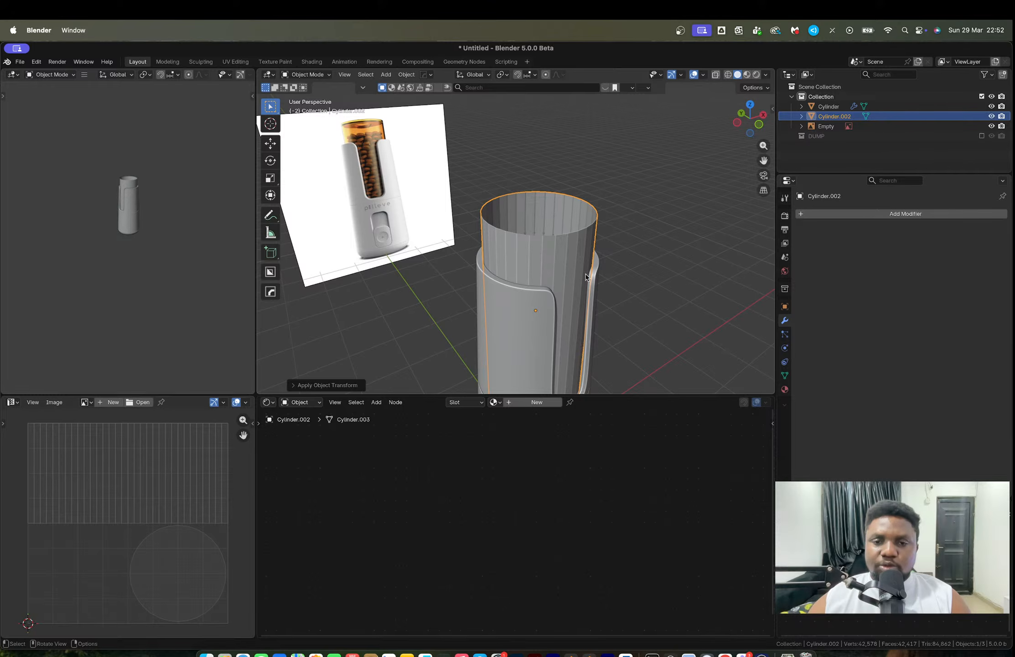
Try a pill from a cylinder scaled to about 0.33 and flattened along Z above the bottle, and delete it.
{"action": "middle_click_drag", "start_coordinate": [588, 275], "coordinate": [543, 219]}
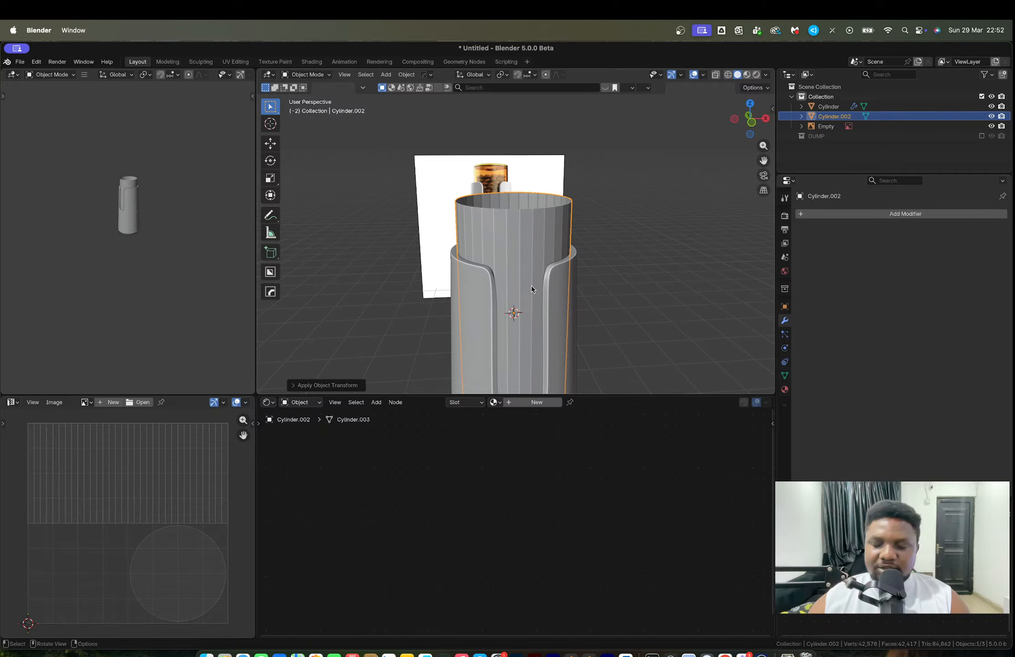
{"action": "key", "text": "shift+a"}
{"action": "mouse_move", "coordinate": [497, 315]}
{"action": "left_click", "coordinate": [593, 374]}
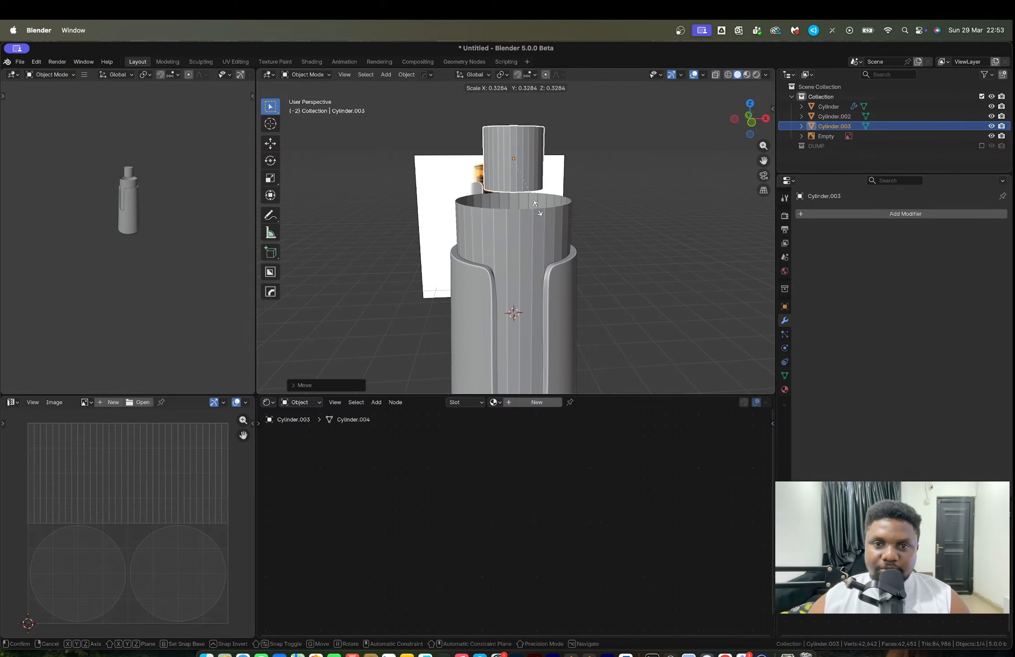
{"action": "left_click", "coordinate": [538, 208]}
{"action": "key", "text": "s"}
{"action": "key", "text": "z"}
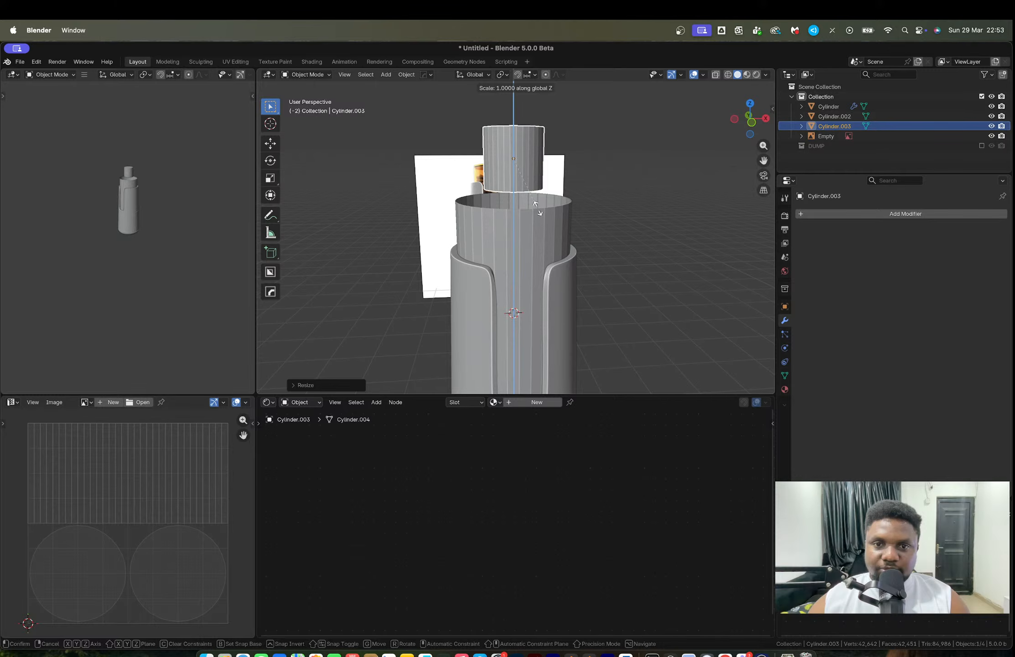
{"action": "left_click", "coordinate": [538, 213]}
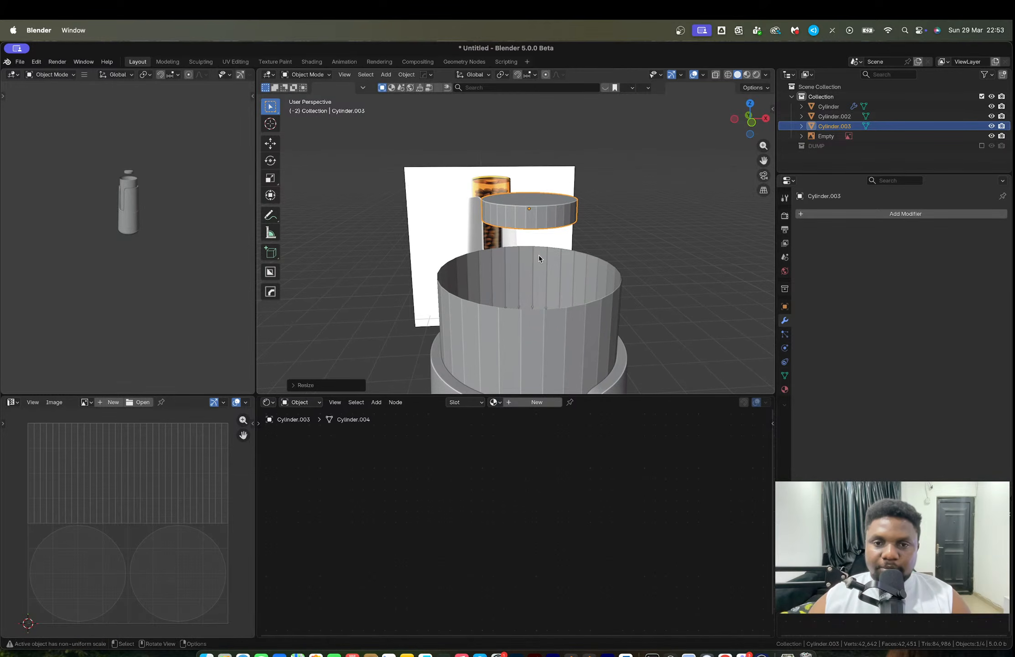
{"action": "key", "text": "Delete"}
Try a pill from a cube above the bottle with level 1 subdivision, flattened along Z.
{"action": "key", "text": "shift+a"}
{"action": "mouse_move", "coordinate": [539, 254]}
{"action": "left_click", "coordinate": [582, 265]}
{"action": "scroll", "coordinate": [582, 265], "scroll_direction": "down", "scroll_amount": 5}
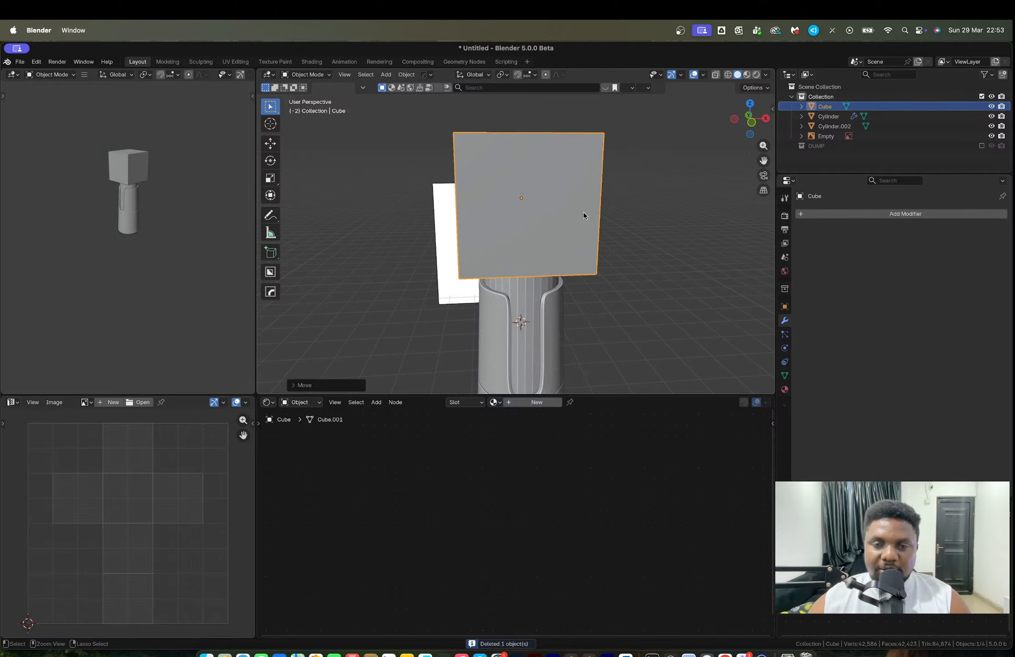
{"action": "key", "text": "ctrl+1"}
{"action": "key", "text": "s"}
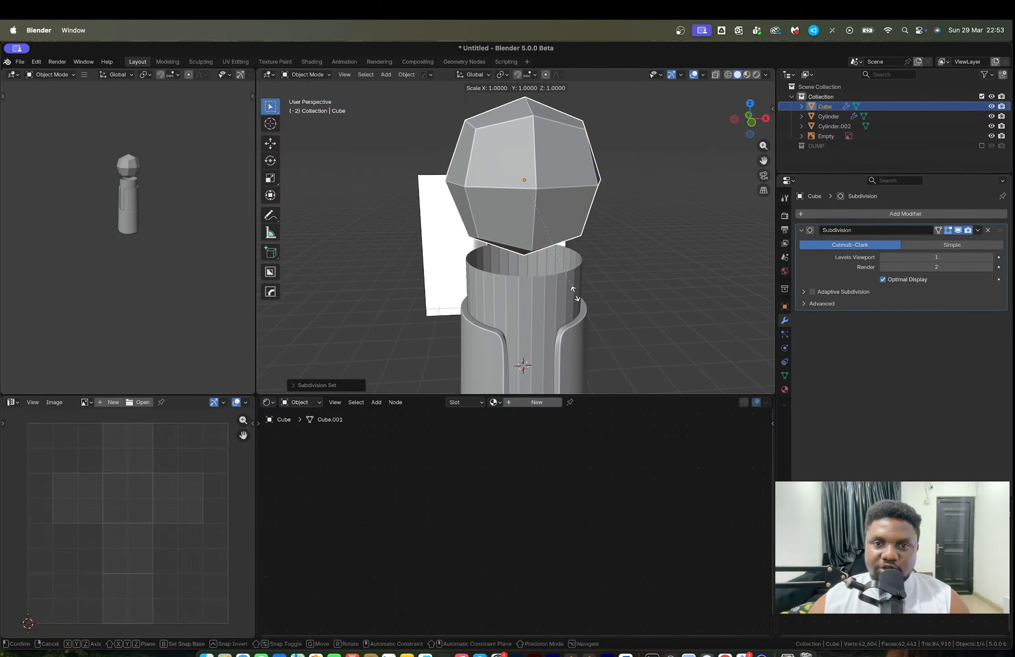
{"action": "key", "text": "z"}
{"action": "left_click", "coordinate": [550, 219]}
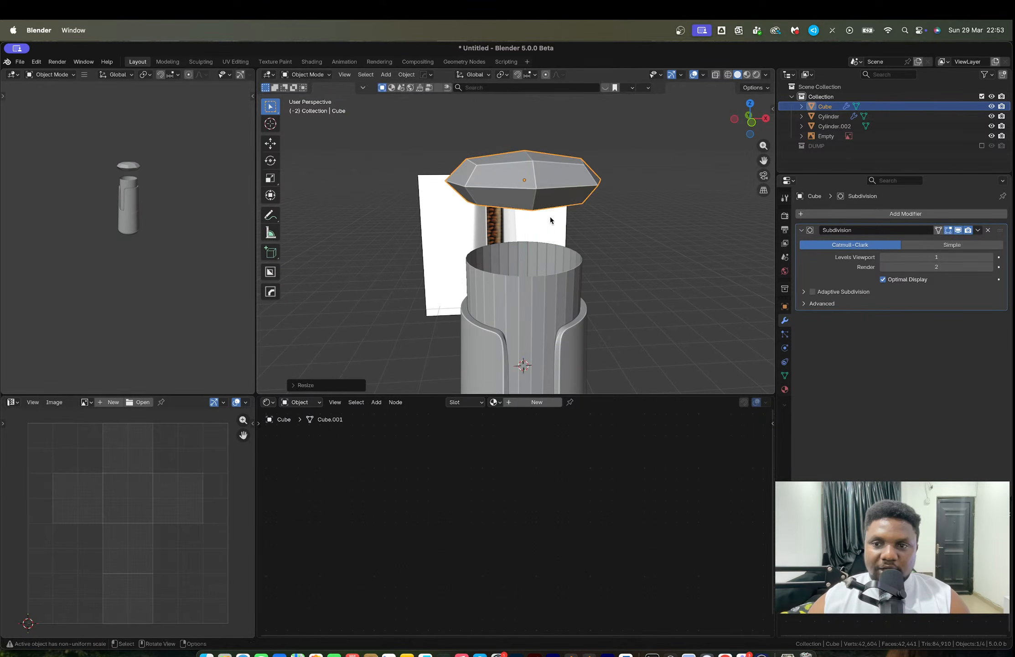
Try level 2 subdivision on the flattened cube and delete the object.
{"action": "middle_click_drag", "start_coordinate": [550, 220], "coordinate": [585, 229]}
{"action": "key", "text": "ctrl+a"}
{"action": "left_click", "coordinate": [585, 227]}
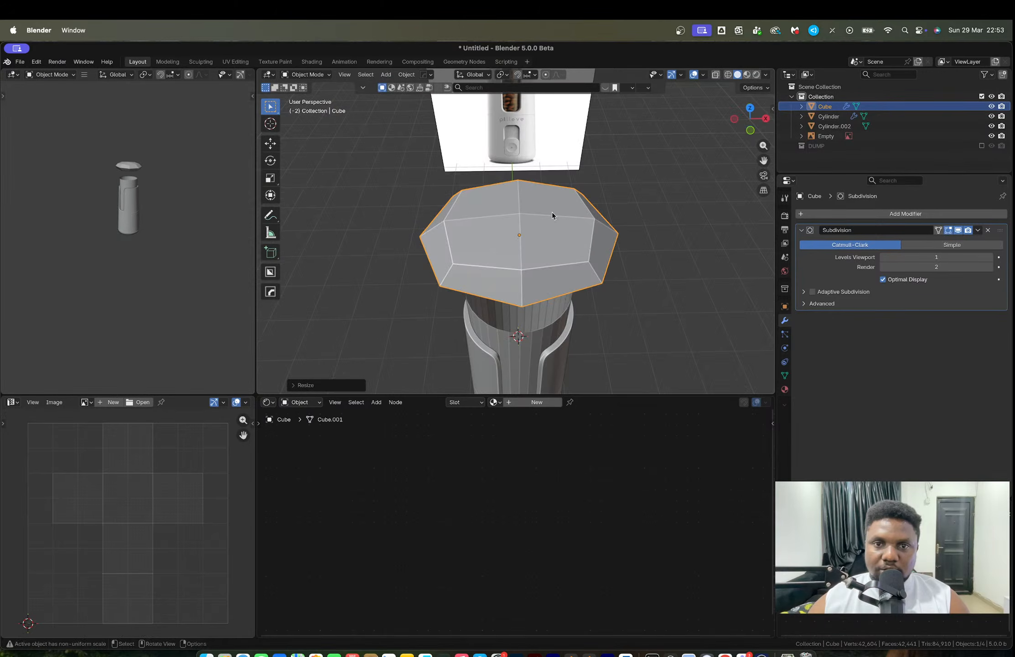
{"action": "middle_click_drag", "start_coordinate": [552, 212], "coordinate": [550, 322], "text": "shift"}
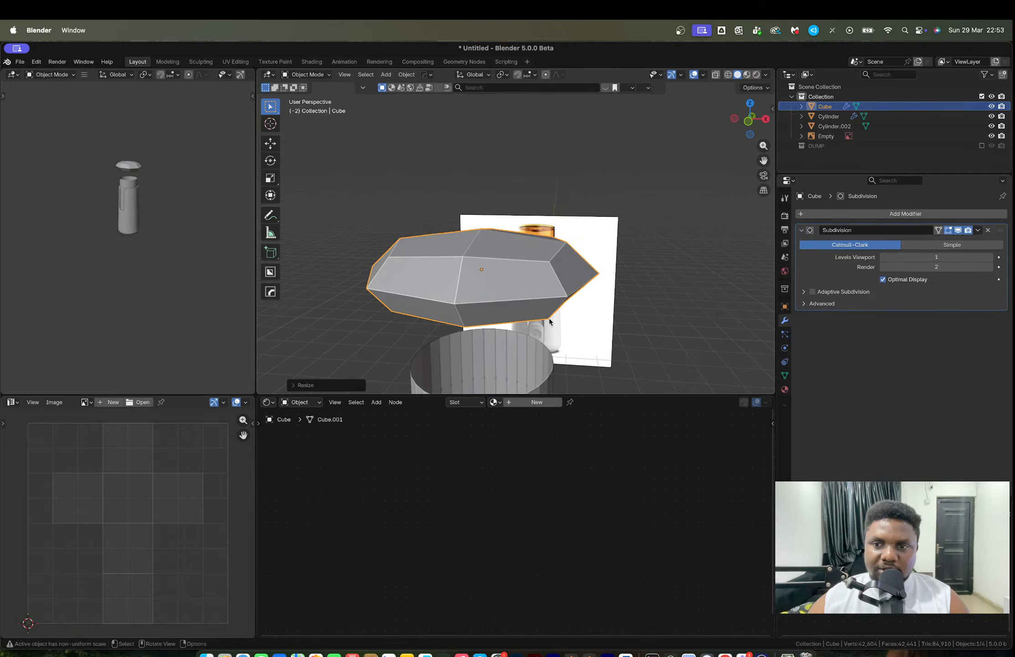
{"action": "key", "text": "ctrl+2"}
{"action": "middle_click_drag", "start_coordinate": [623, 279], "coordinate": [539, 294]}
{"action": "key", "text": "Delete"}
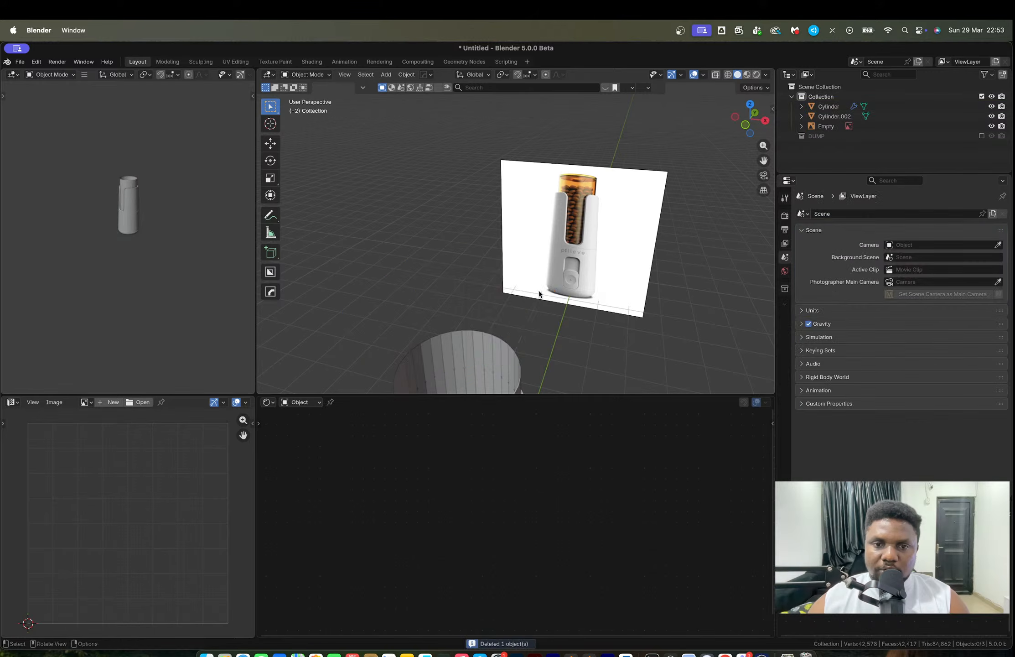
Add a mesh cube for the pill and raise it along Z above the bottle.
{"action": "key", "text": "shift+a"}
{"action": "mouse_move", "coordinate": [511, 291]}
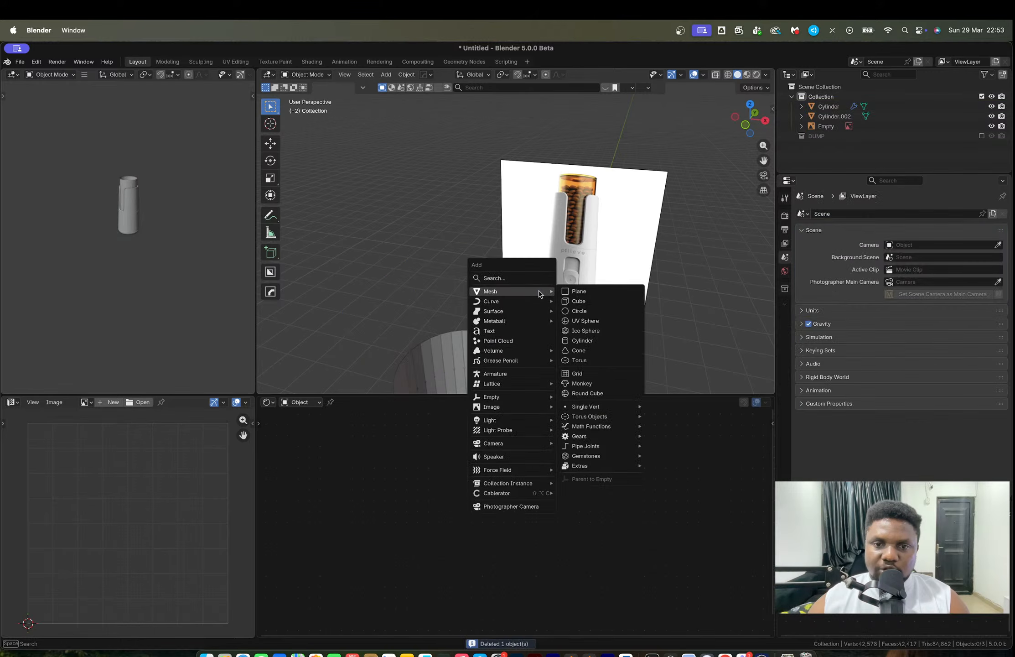
{"action": "left_click", "coordinate": [578, 301]}
{"action": "key", "text": "g"}
{"action": "key", "text": "z"}
{"action": "left_click", "coordinate": [553, 264]}
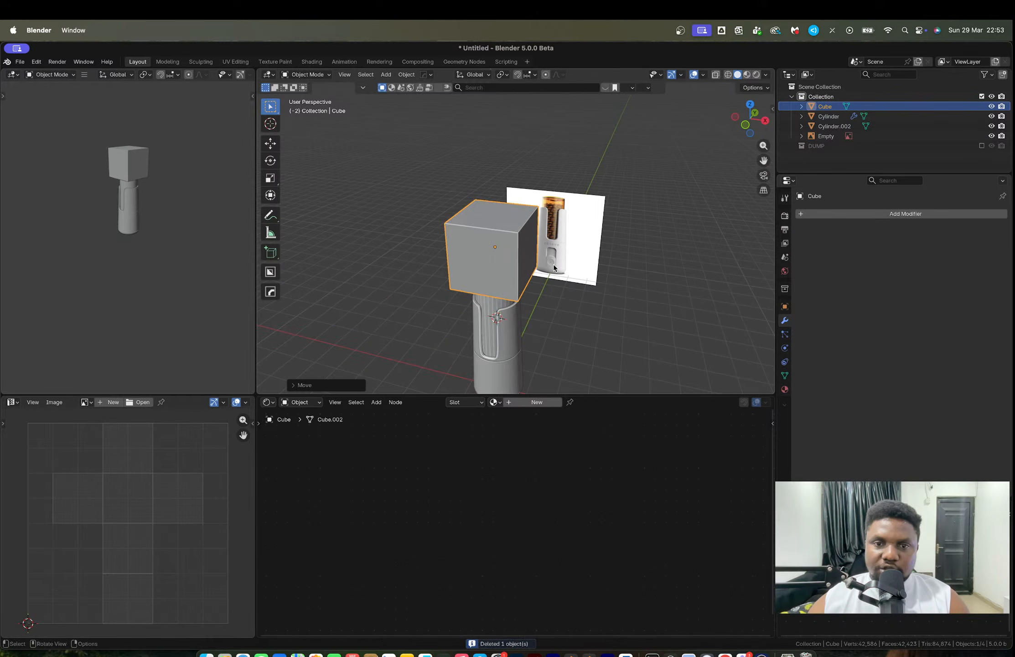
Give the cube a Subdivision modifier with viewport level 2 and scale it by about 0.46 along Z.
{"action": "key", "text": "ctrl+1"}
{"action": "scroll", "coordinate": [528, 335], "scroll_direction": "up", "scroll_amount": 2}
{"action": "key", "text": "s"}
{"action": "key", "text": "z"}
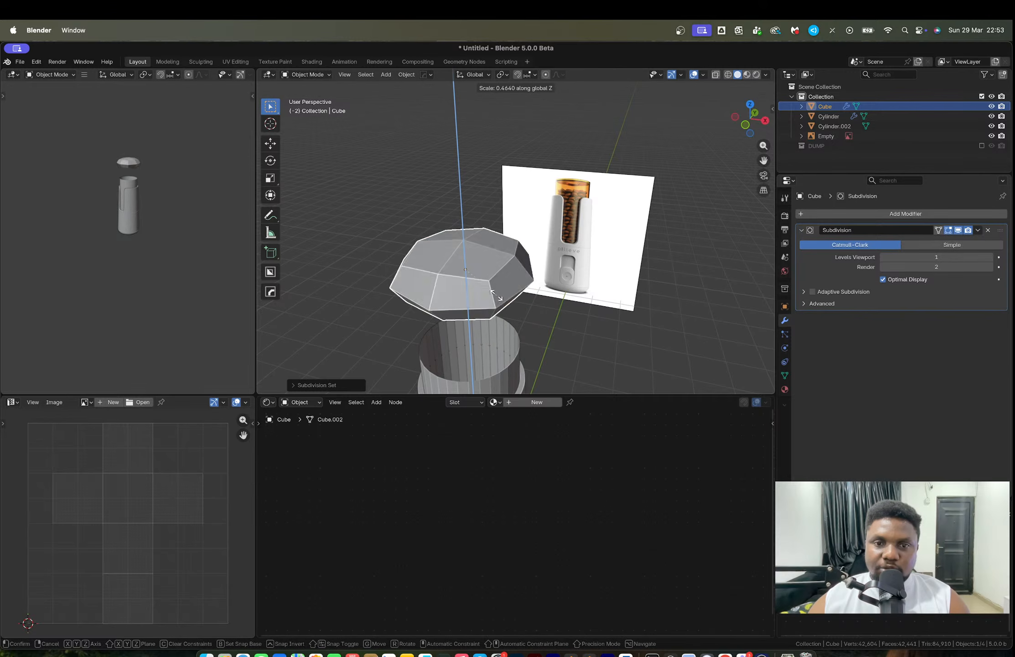
{"action": "left_click", "coordinate": [496, 292]}
{"action": "middle_click_drag", "start_coordinate": [496, 290], "coordinate": [528, 269]}
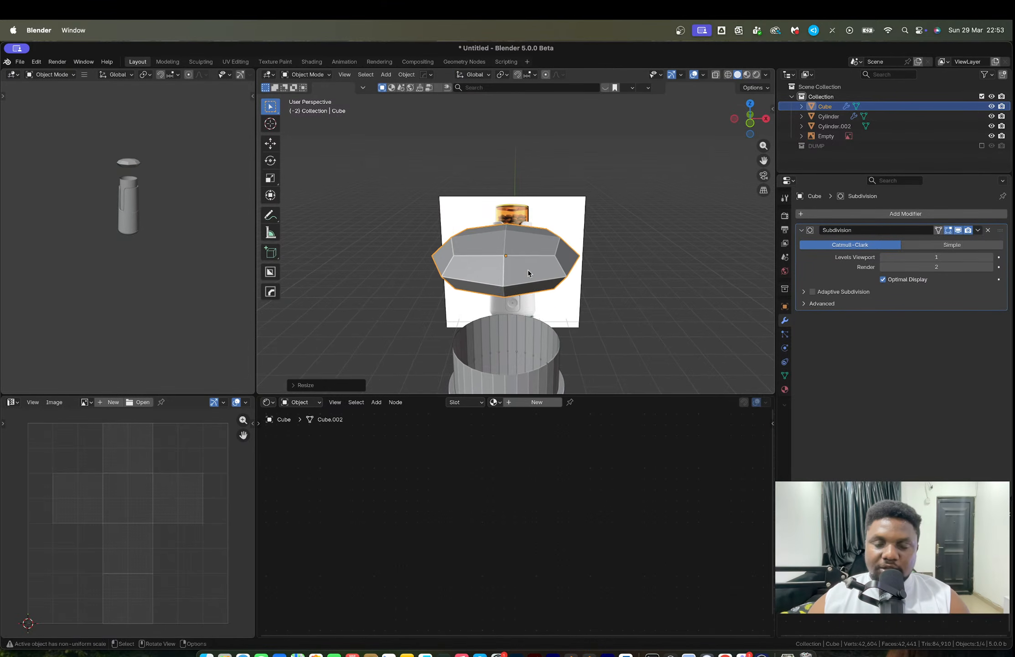
{"action": "scroll", "coordinate": [527, 270], "scroll_direction": "up", "scroll_amount": 2}
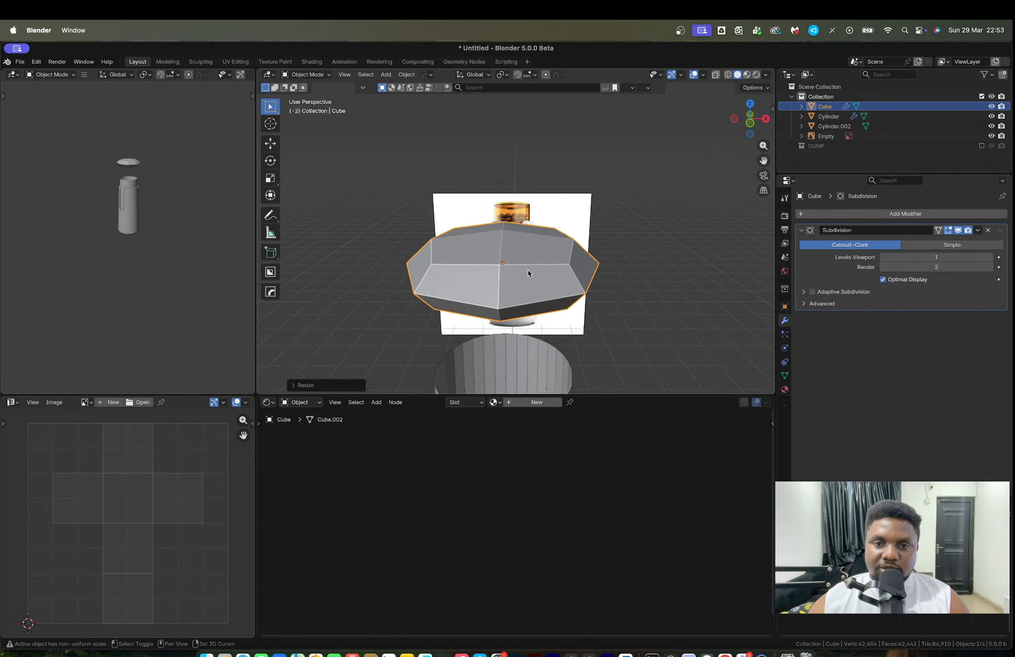
{"action": "left_click", "coordinate": [986, 257]}
{"action": "middle_click_drag", "start_coordinate": [632, 274], "coordinate": [665, 285]}
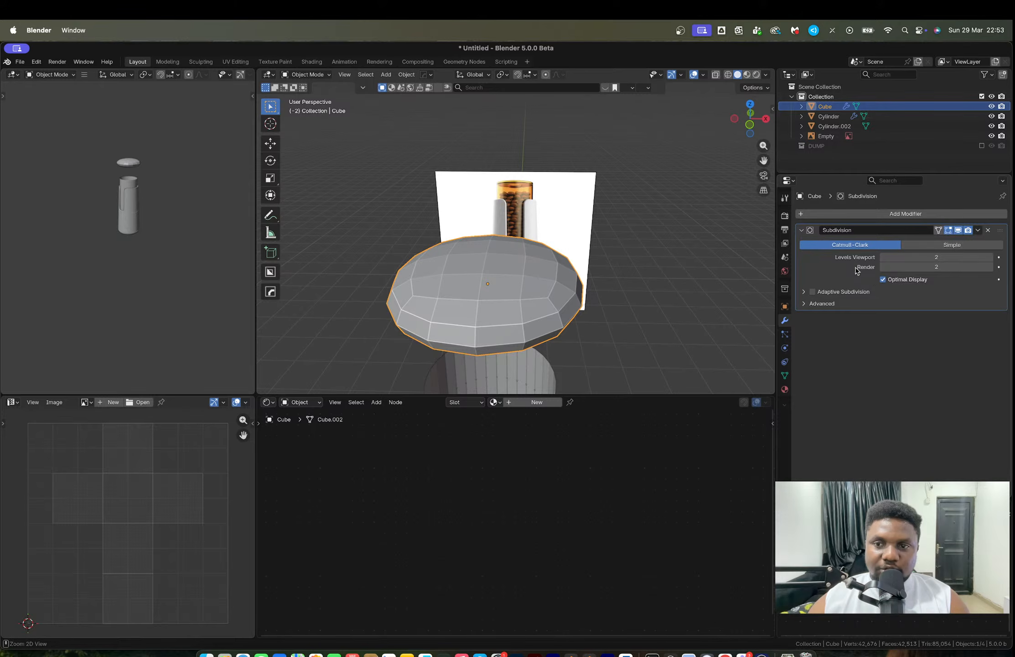
Apply the pill's Subdivision modifier and select its central edge loop in Edit Mode.
{"action": "key", "text": "ctrl+a"}
{"action": "key", "text": "Tab"}
{"action": "key", "text": "2"}
{"action": "left_click", "coordinate": [481, 289], "text": "alt"}
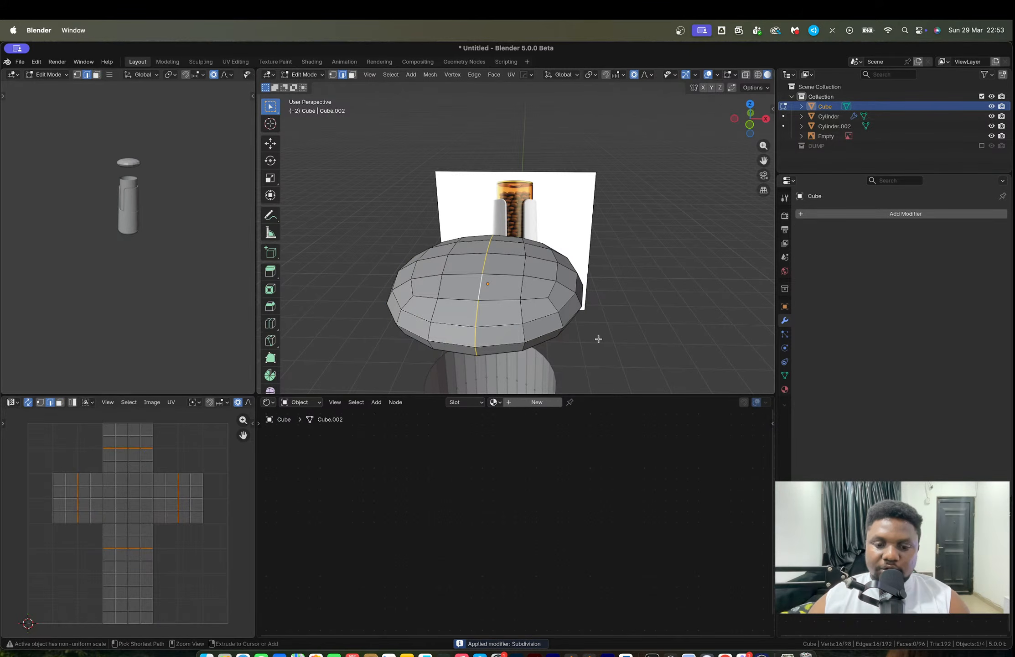
Scale the pill object by about 0.87 along Y and about 1.05 along X to make it oval.
{"action": "middle_click_drag", "start_coordinate": [599, 339], "coordinate": [474, 379]}
{"action": "key", "text": "Tab"}
{"action": "key", "text": "s"}
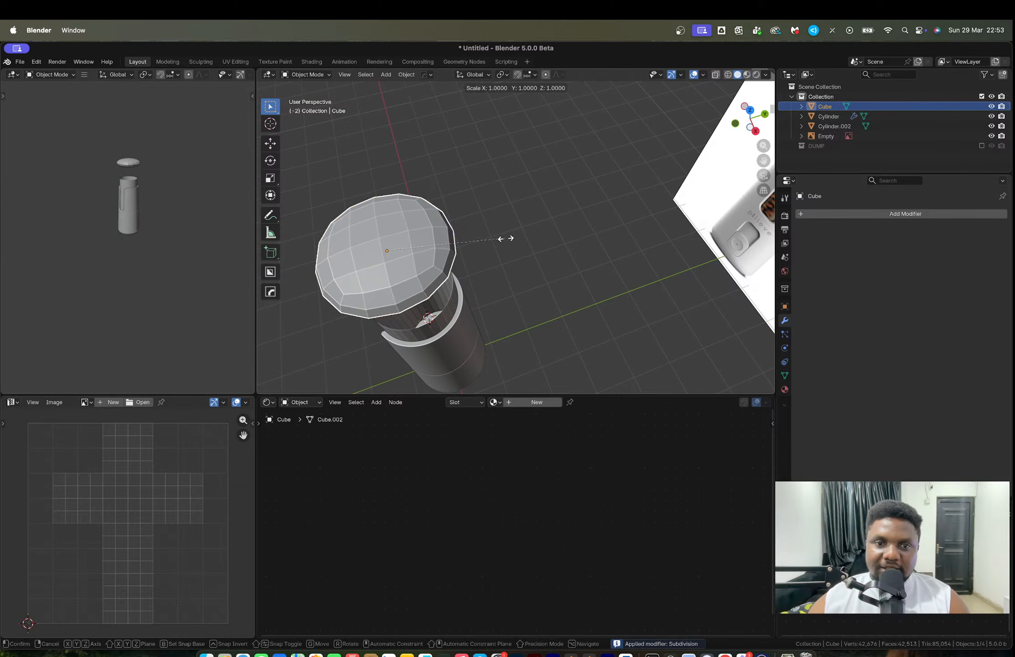
{"action": "key", "text": "y"}
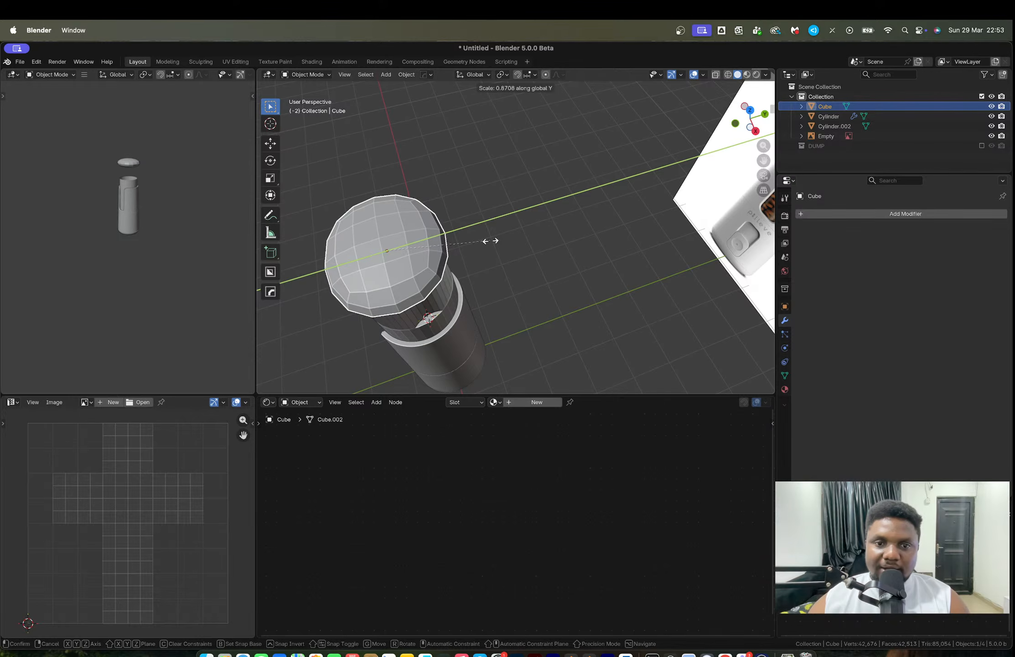
{"action": "left_click", "coordinate": [487, 238]}
{"action": "middle_click_drag", "start_coordinate": [488, 238], "coordinate": [571, 220]}
{"action": "key", "text": "Tab"}
{"action": "key", "text": "Tab"}
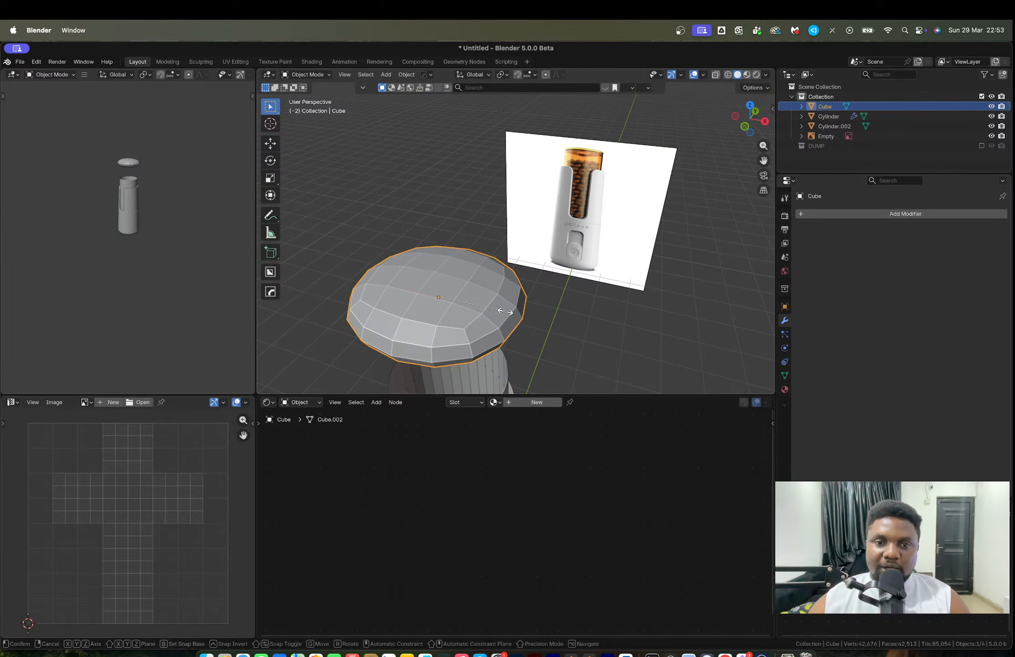
{"action": "key", "text": "s"}
{"action": "key", "text": "x"}
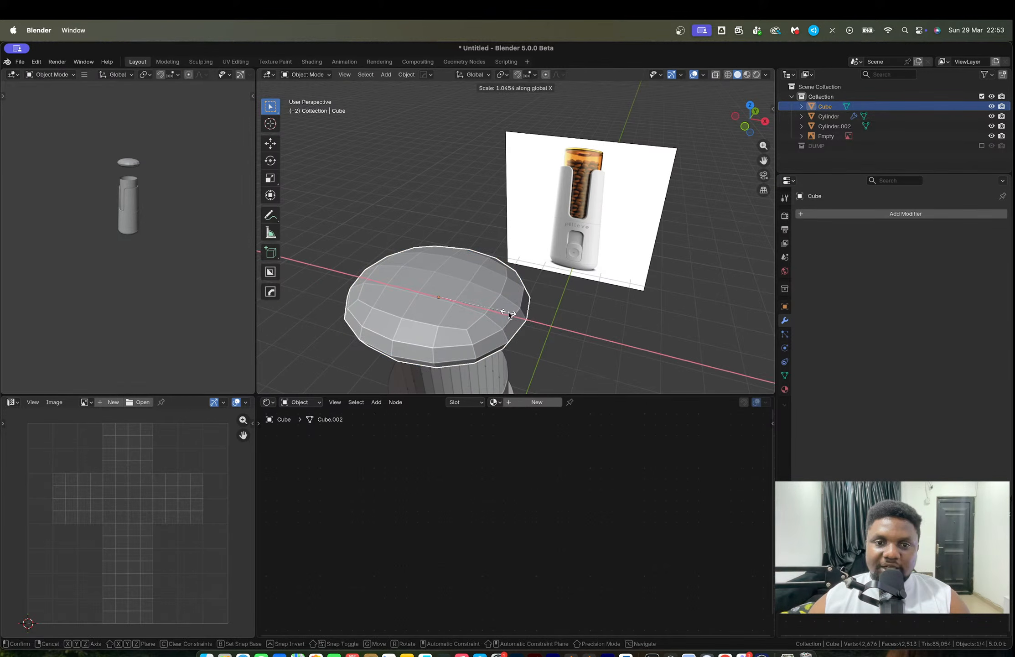
{"action": "left_click", "coordinate": [508, 313]}
Bevel the pill's central edge loop by about 0.0125 m and extrude the strip about 0.065 m inward along its normals.
{"action": "key", "text": "Tab"}
{"action": "key", "text": "ctrl+b"}
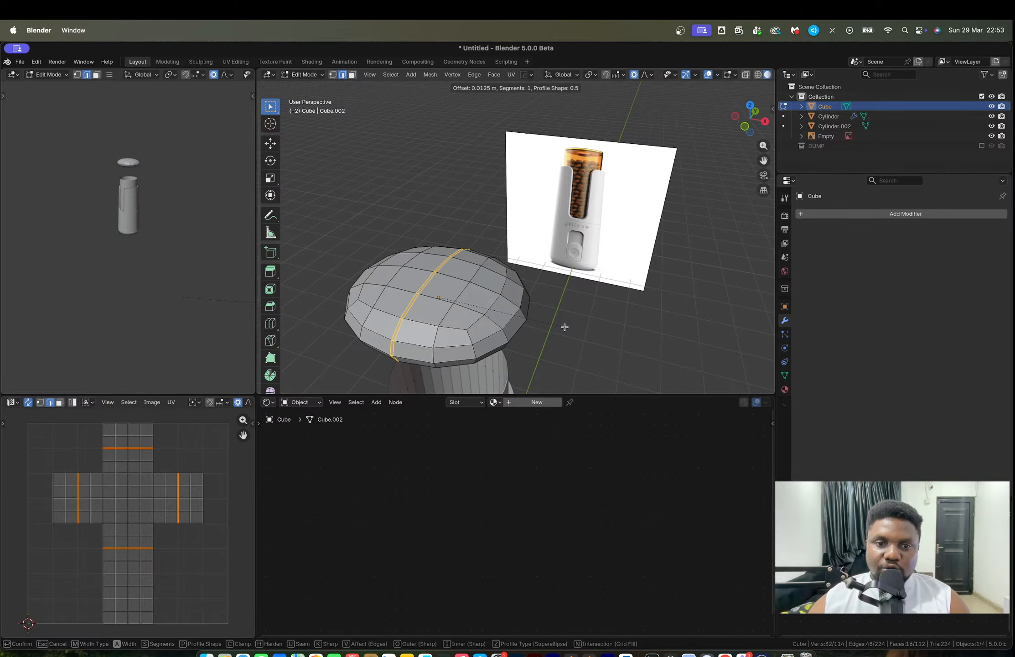
{"action": "left_click", "coordinate": [565, 327]}
{"action": "key", "text": "alt+e"}
{"action": "left_click", "coordinate": [565, 327]}
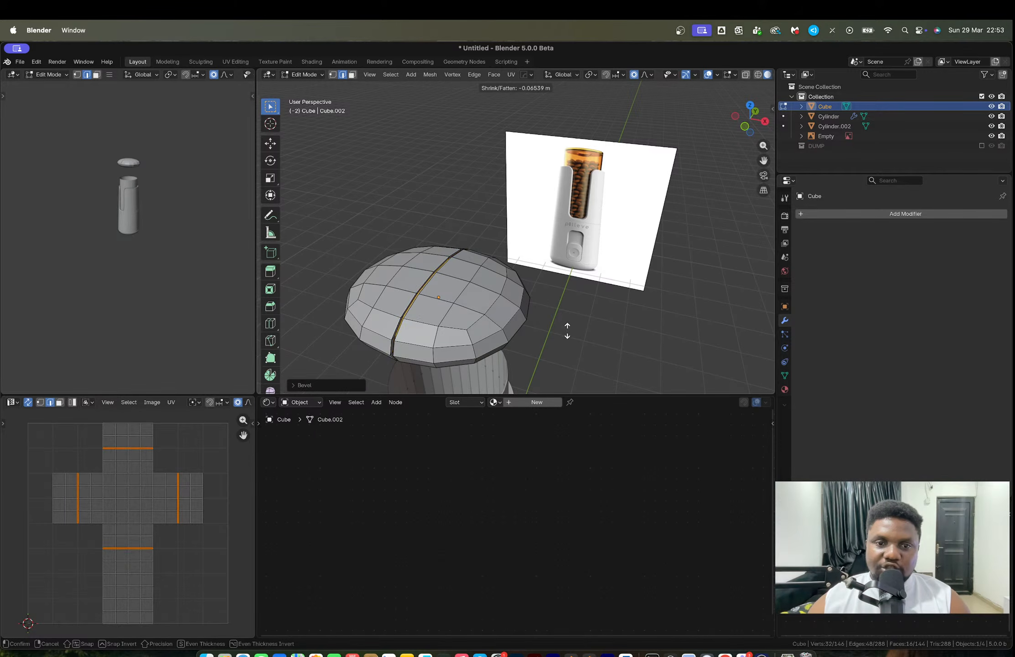
{"action": "left_click", "coordinate": [567, 331]}
Reduce the selection of the pill's groove faces to their boundary edge loops.
{"action": "key", "text": "Tab"}
{"action": "middle_click_drag", "start_coordinate": [500, 302], "coordinate": [514, 296]}
{"action": "key", "text": "Tab"}
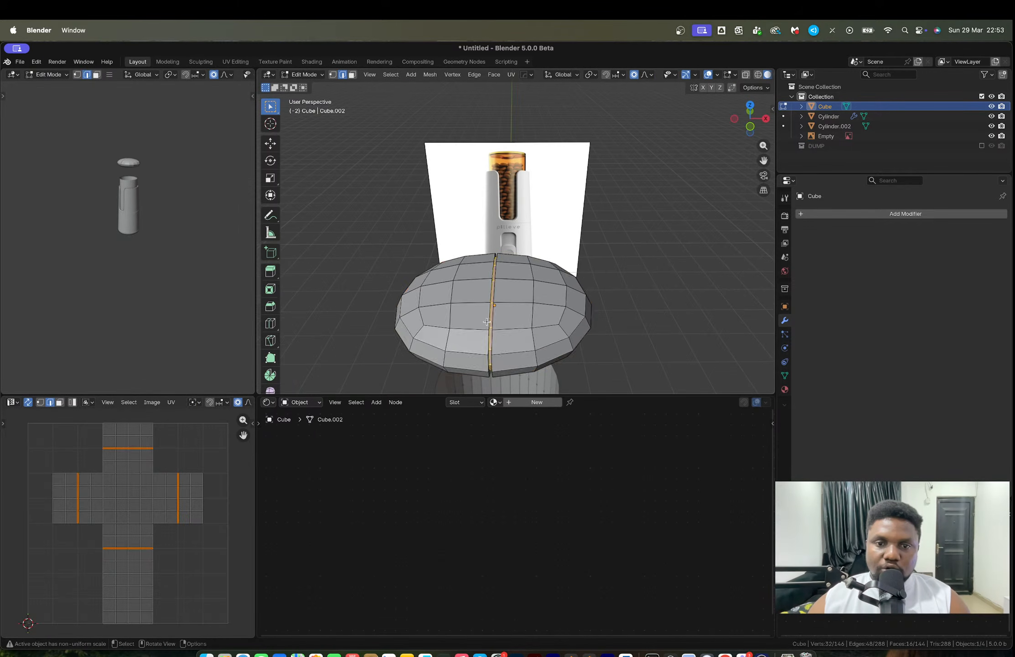
{"action": "scroll", "coordinate": [483, 328], "scroll_direction": "up", "scroll_amount": 2}
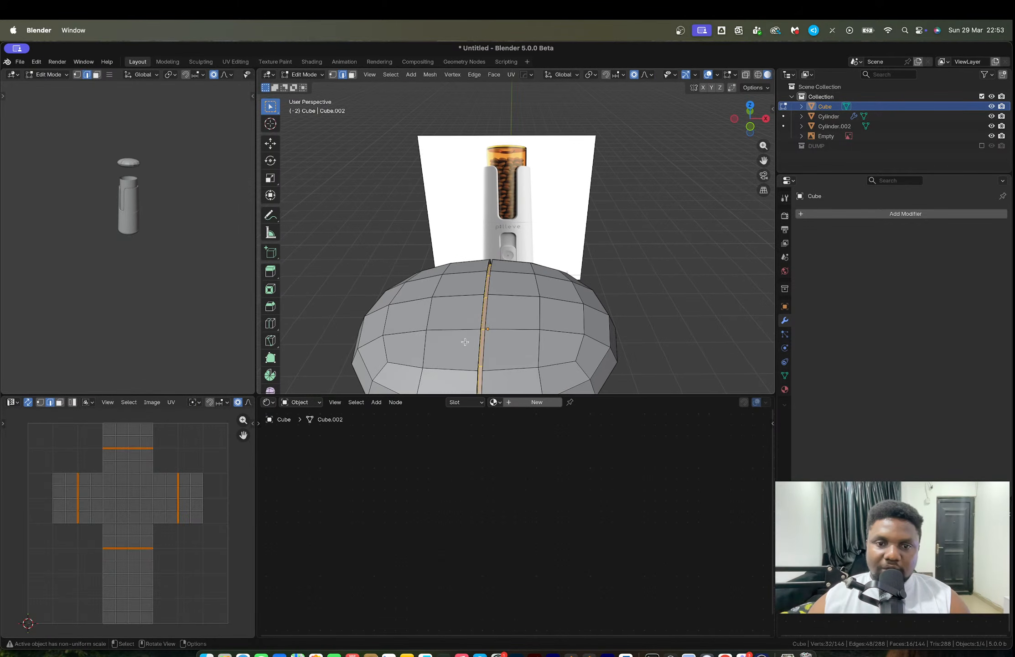
{"action": "left_click", "coordinate": [391, 75]}
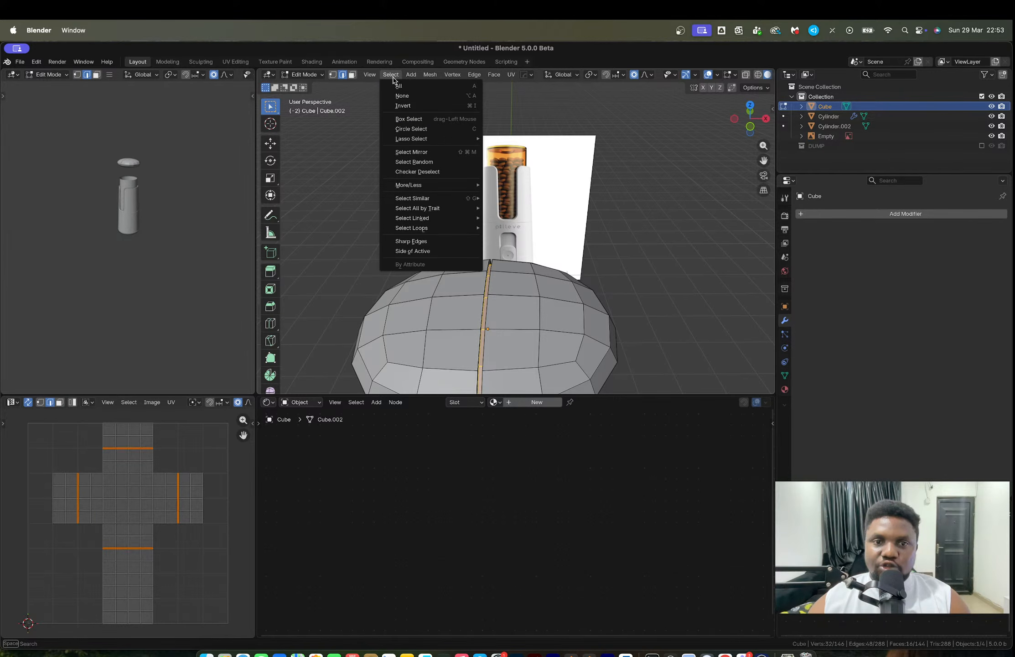
{"action": "mouse_move", "coordinate": [478, 228]}
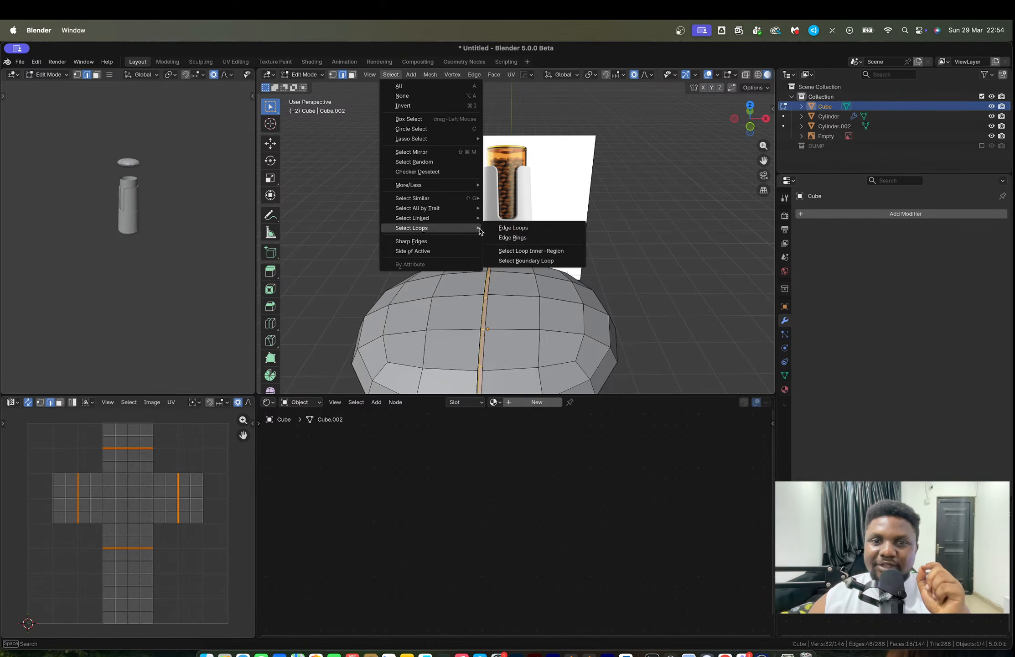
{"action": "left_click", "coordinate": [513, 237]}
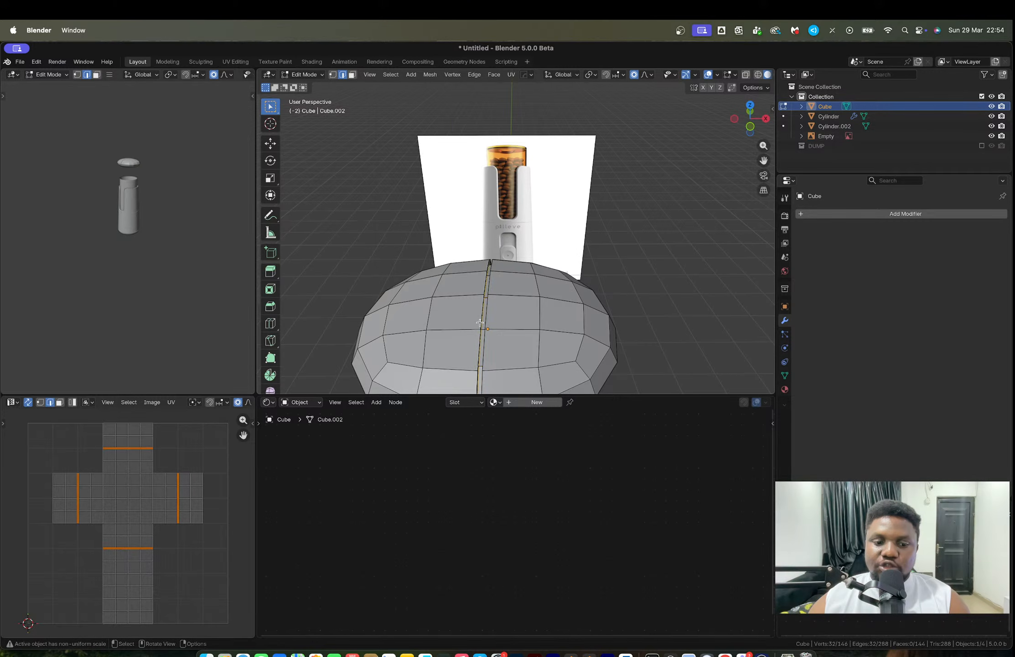
Select both rim edge loops of the pill's groove and bevel them by about 0.0033 m with one segment.
{"action": "left_click", "coordinate": [482, 323], "text": "alt+shift"}
{"action": "left_click", "coordinate": [487, 322], "text": "alt+shift"}
{"action": "scroll", "coordinate": [515, 320], "scroll_direction": "up", "scroll_amount": 5}
{"action": "middle_click_drag", "start_coordinate": [515, 319], "coordinate": [520, 54], "text": "shift"}
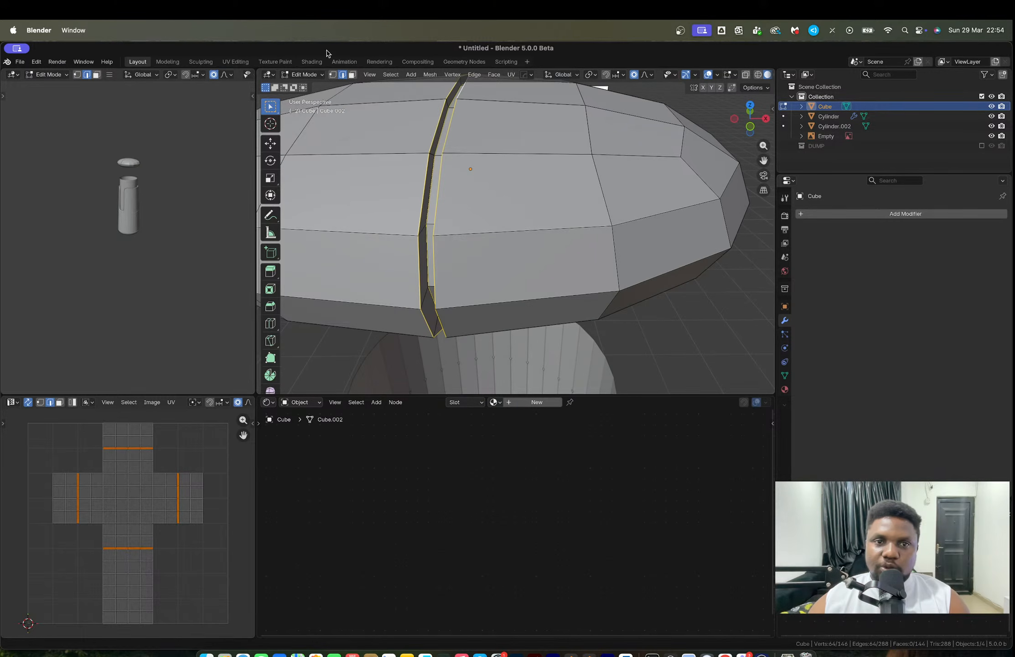
{"action": "left_click", "coordinate": [369, 75]}
{"action": "left_click", "coordinate": [402, 139]}
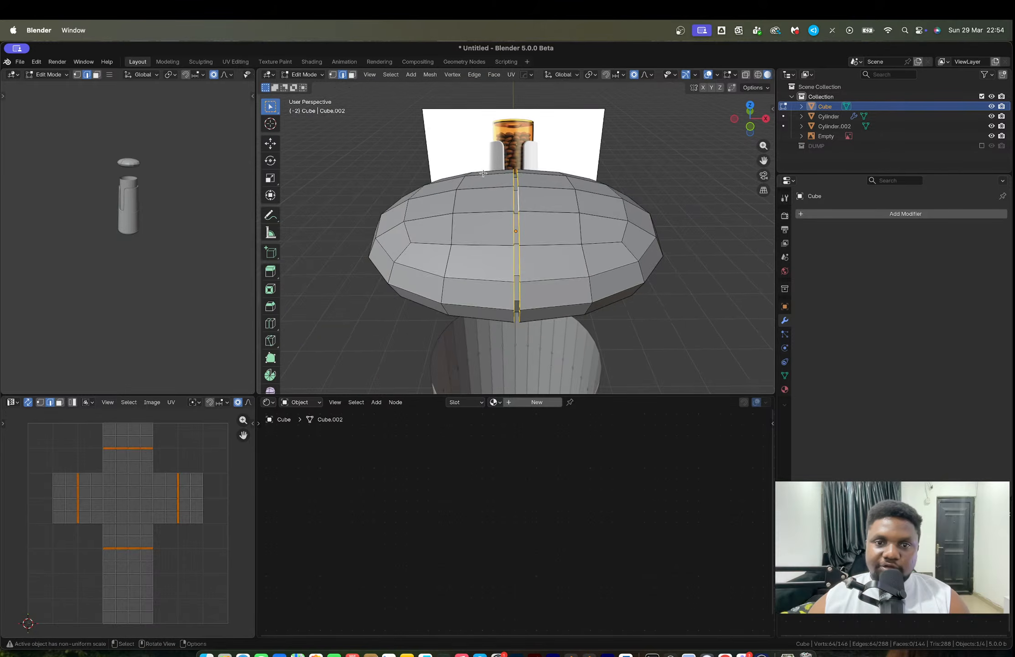
{"action": "key", "text": "ctrl+b"}
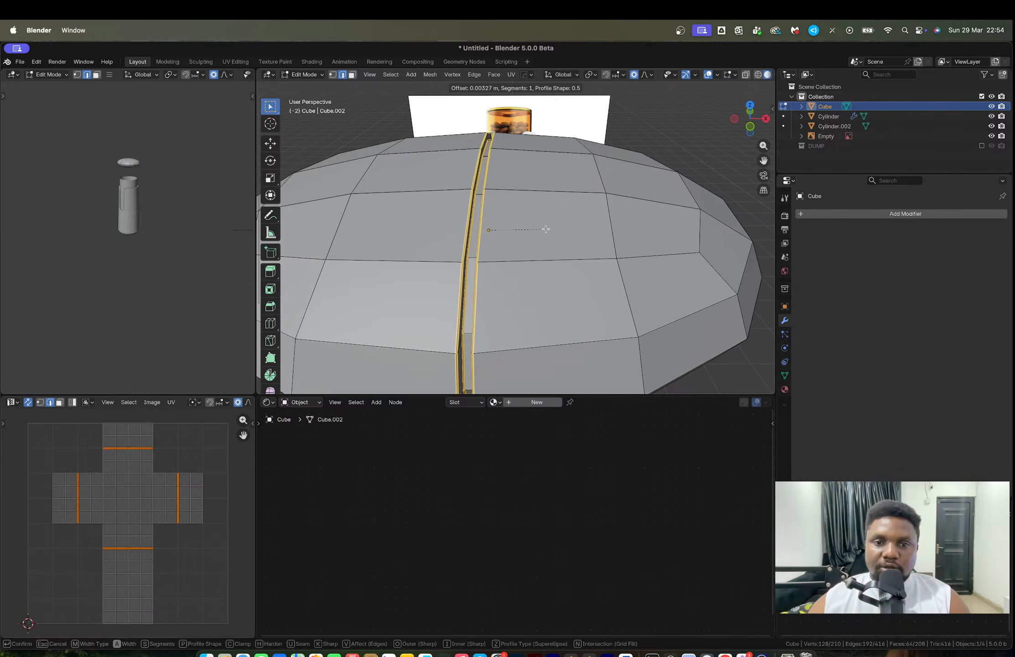
{"action": "scroll", "coordinate": [549, 229], "scroll_direction": "up", "scroll_amount": 2}
{"action": "left_click", "coordinate": [548, 230]}
{"action": "key", "text": "Tab"}
{"action": "scroll", "coordinate": [547, 230], "scroll_direction": "down", "scroll_amount": 6}
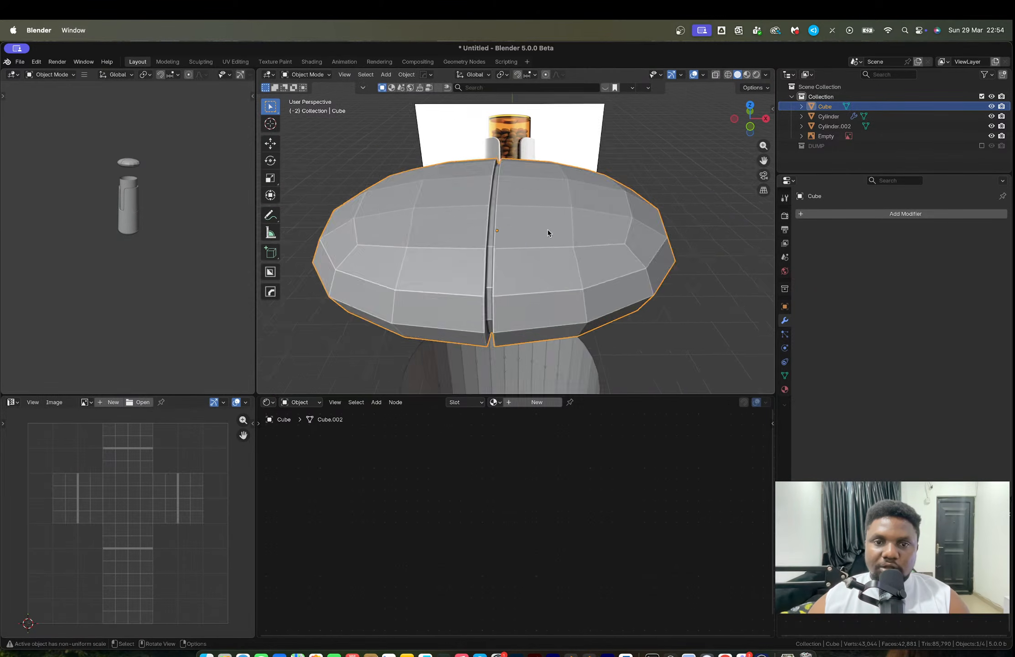
Try a Subdivision modifier at viewport level 1 on the pill and remove it.
{"action": "key", "text": "ctrl+1"}
{"action": "middle_click_drag", "start_coordinate": [551, 232], "coordinate": [544, 259]}
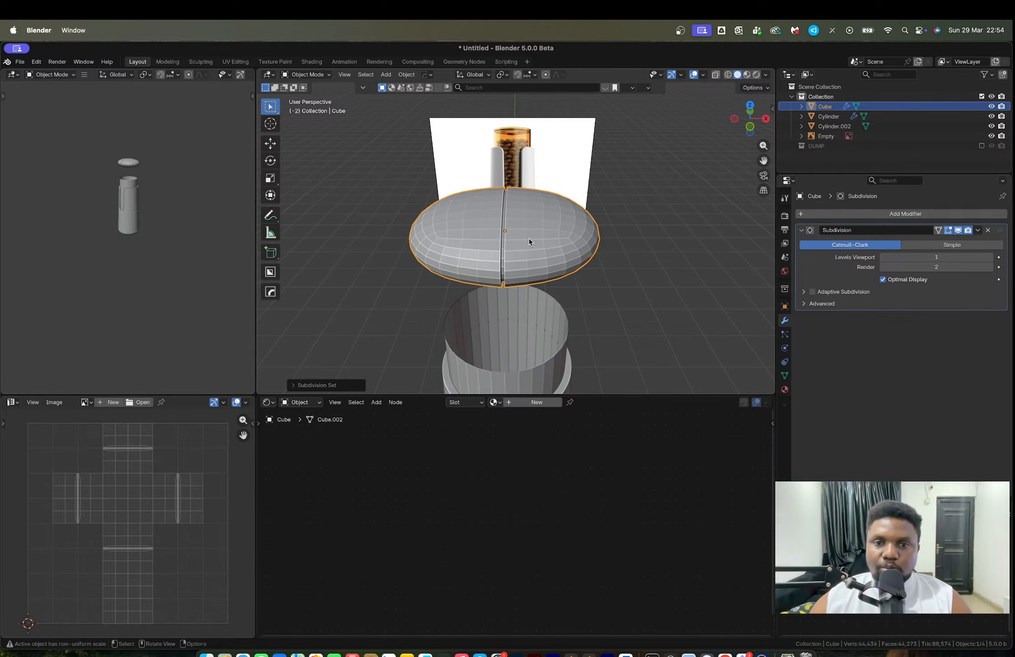
{"action": "middle_click_drag", "start_coordinate": [600, 235], "coordinate": [556, 228]}
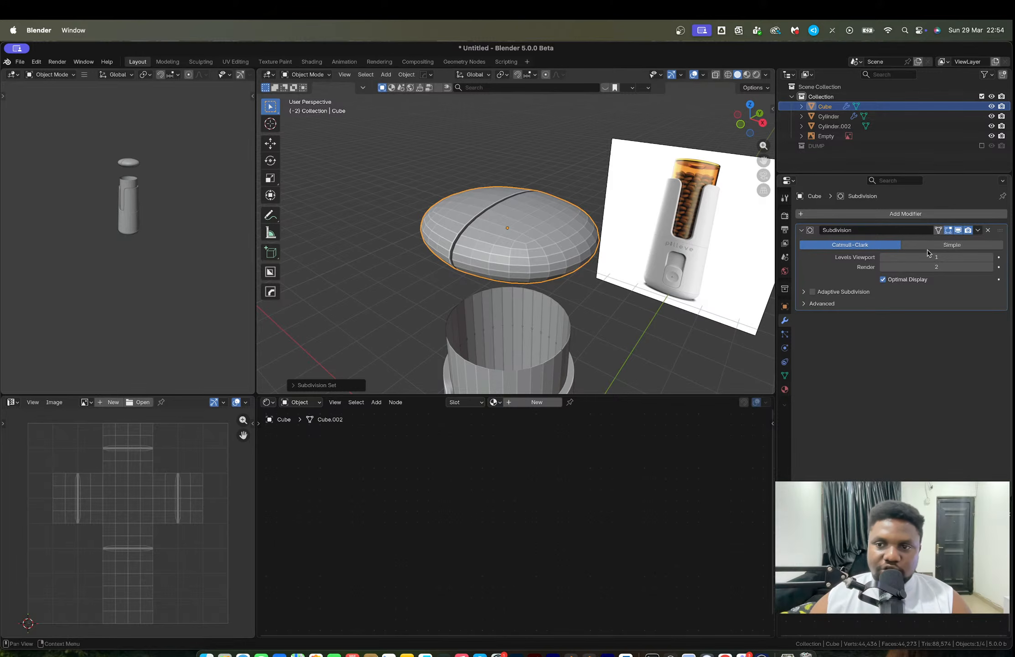
{"action": "left_click", "coordinate": [989, 230]}
Scale the pill down to a small tablet above the bottle and apply its scale.
{"action": "middle_click_drag", "start_coordinate": [639, 215], "coordinate": [643, 270]}
{"action": "key", "text": "s"}
{"action": "left_click", "coordinate": [531, 249]}
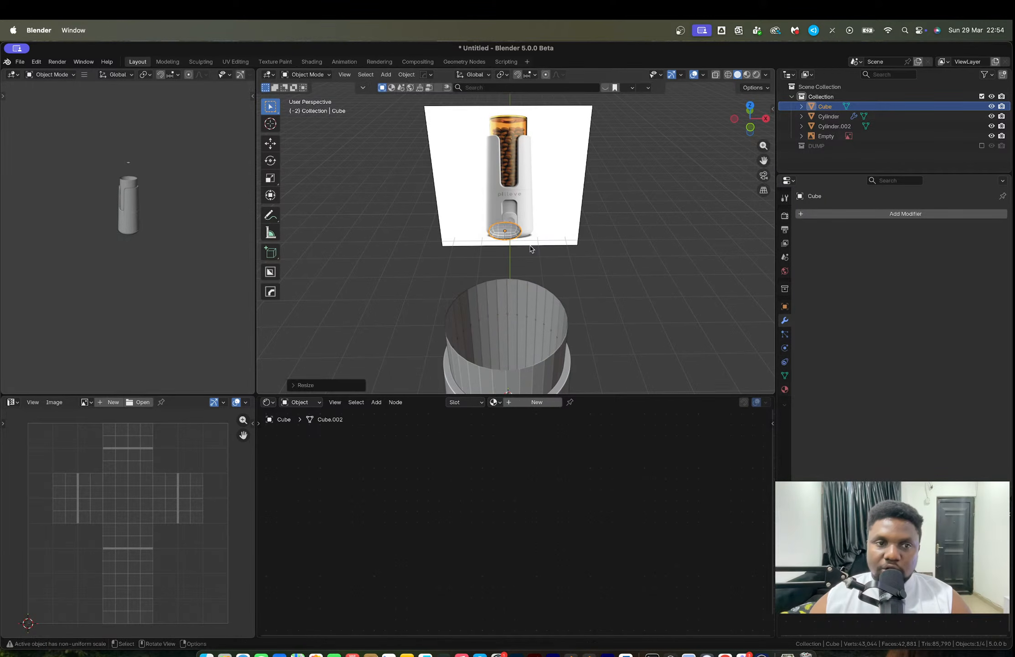
{"action": "key", "text": "ctrl+a"}
{"action": "left_click", "coordinate": [542, 234]}
Shade the small pill with Shade Auto Smooth.
{"action": "mouse_move", "coordinate": [542, 234]}
{"action": "middle_mouse_down"}
{"action": "mouse_move", "coordinate": [472, 228]}
{"action": "mouse_move", "coordinate": [659, 213]}
{"action": "mouse_move", "coordinate": [509, 238]}
{"action": "mouse_move", "coordinate": [565, 229]}
{"action": "mouse_move", "coordinate": [525, 247]}
{"action": "mouse_move", "coordinate": [557, 248]}
{"action": "mouse_move", "coordinate": [512, 251]}
{"action": "mouse_move", "coordinate": [540, 251]}
{"action": "middle_mouse_up"}
{"action": "right_click", "coordinate": [509, 238]}
{"action": "left_click", "coordinate": [508, 238]}
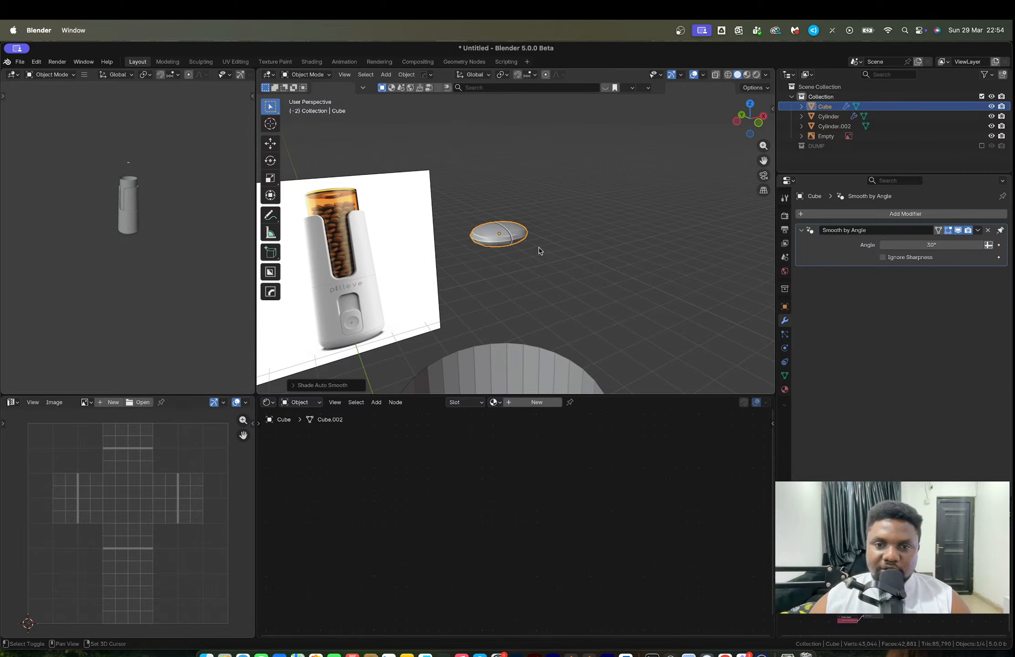
Duplicate the pill upward along Z and repeat the duplication to build an evenly spaced vertical column of 33 pills.
{"action": "key", "text": "shift+d"}
{"action": "key", "text": "z"}
{"action": "left_click", "coordinate": [543, 225]}
{"action": "key", "text": "shift+r"}
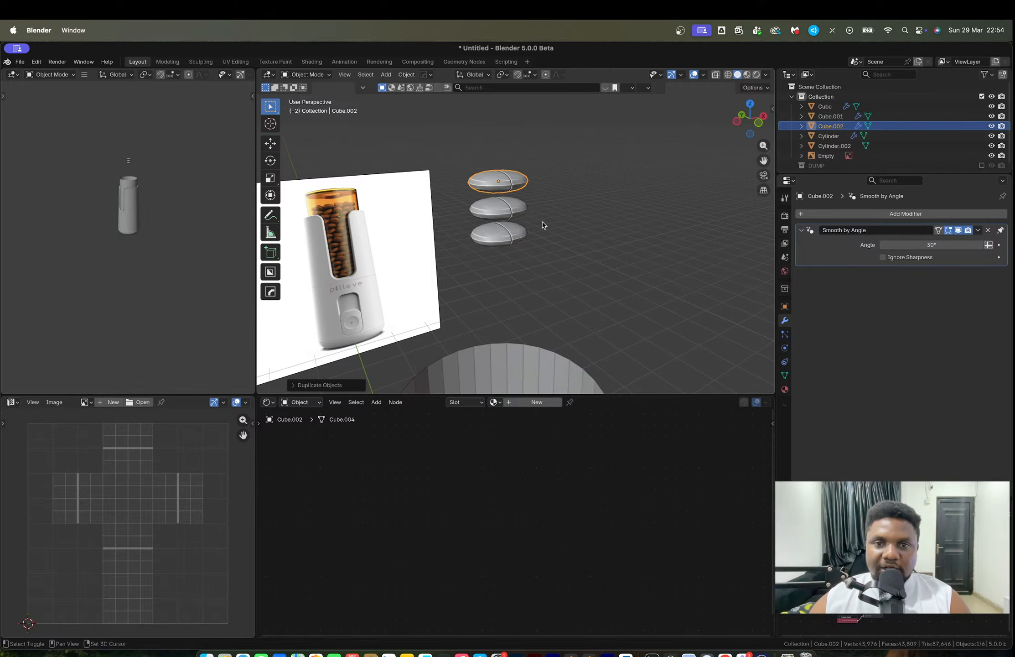
{"action": "key", "text": "shift+r"}
{"action": "key", "text": "shift+r"}
{"action": "key", "text": "shift+r"}
{"action": "key", "text": "shift+r"}
{"action": "key", "text": "shift+r"}
{"action": "key", "text": "shift+r"}
{"action": "scroll", "coordinate": [543, 225], "scroll_direction": "down", "scroll_amount": 3}
{"action": "key", "text": "shift+r"}
{"action": "key", "text": "shift+r"}
{"action": "key", "text": "shift+r"}
{"action": "key", "text": "shift+r"}
{"action": "key", "text": "shift+r"}
{"action": "key", "text": "shift+r"}
{"action": "key", "text": "shift+r"}
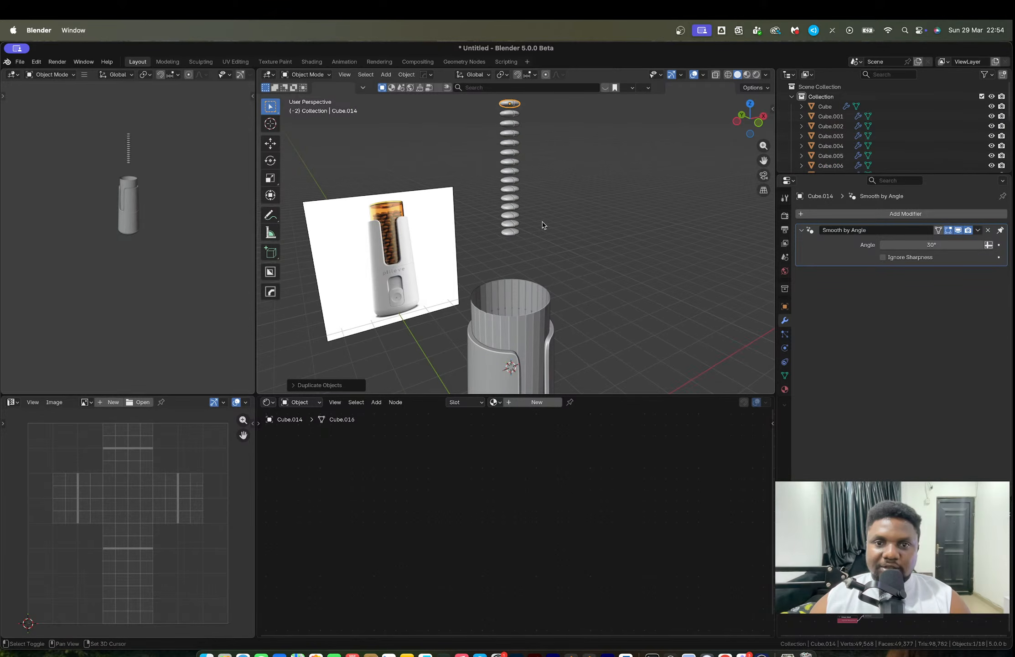
{"action": "scroll", "coordinate": [542, 225], "scroll_direction": "down", "scroll_amount": 4}
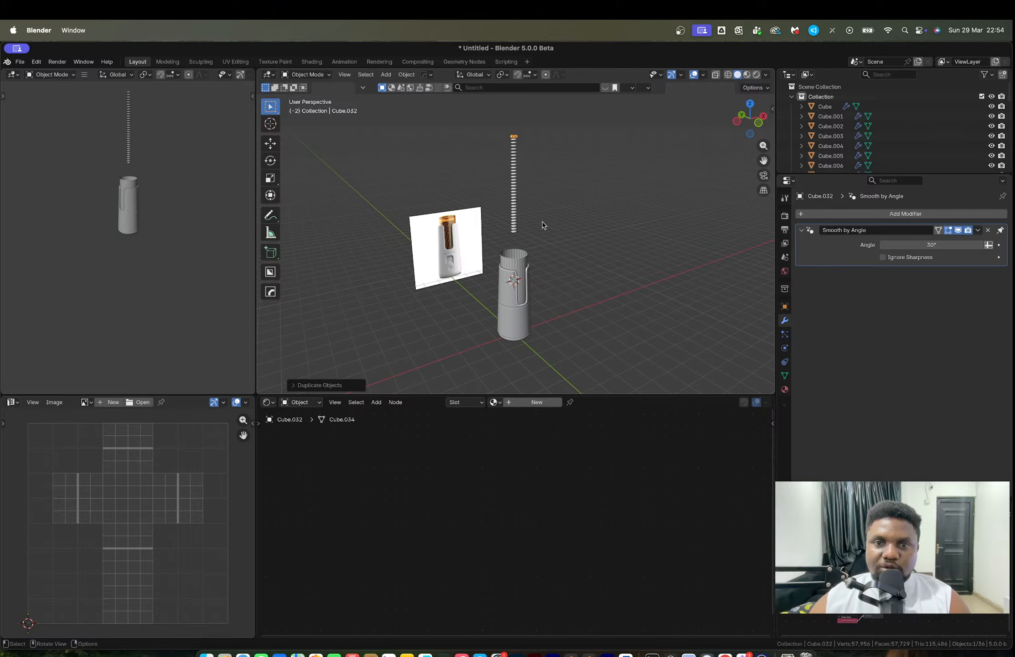
{"action": "scroll", "coordinate": [542, 225], "scroll_direction": "down", "scroll_amount": 2}
In top view, move the pill column off centre and duplicate it three times, spacing four columns within the bottle's rim.
{"action": "key", "text": "a"}
{"action": "left_click", "coordinate": [753, 105]}
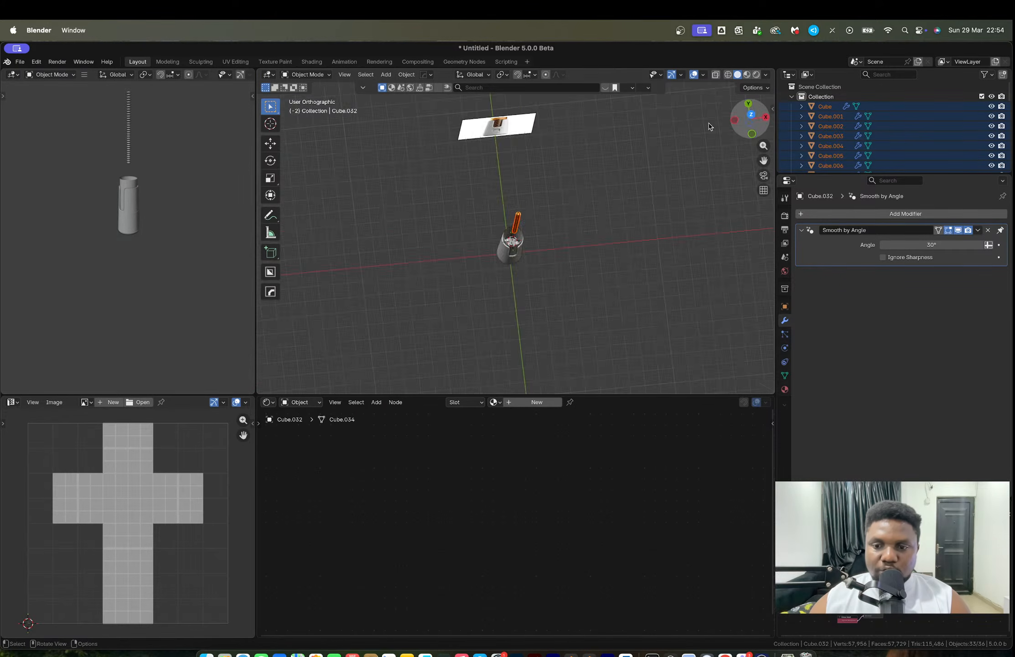
{"action": "middle_click_drag", "start_coordinate": [562, 197], "coordinate": [585, 270], "text": "shift"}
{"action": "scroll", "coordinate": [544, 302], "scroll_direction": "up", "scroll_amount": 5}
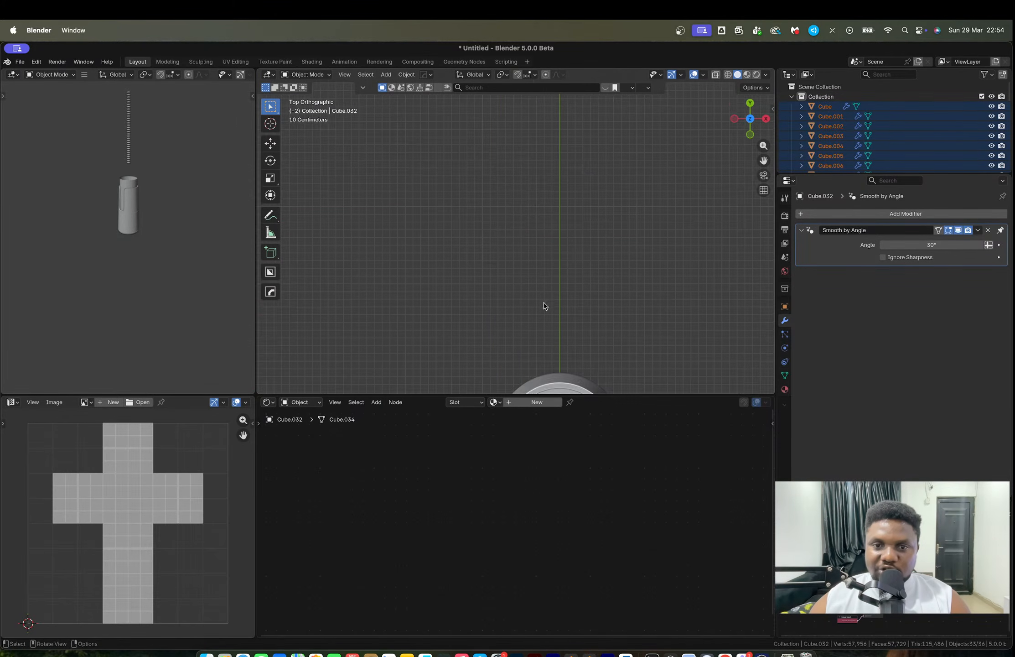
{"action": "middle_click_drag", "start_coordinate": [544, 301], "coordinate": [521, 124], "text": "shift"}
{"action": "scroll", "coordinate": [513, 219], "scroll_direction": "up", "scroll_amount": 4}
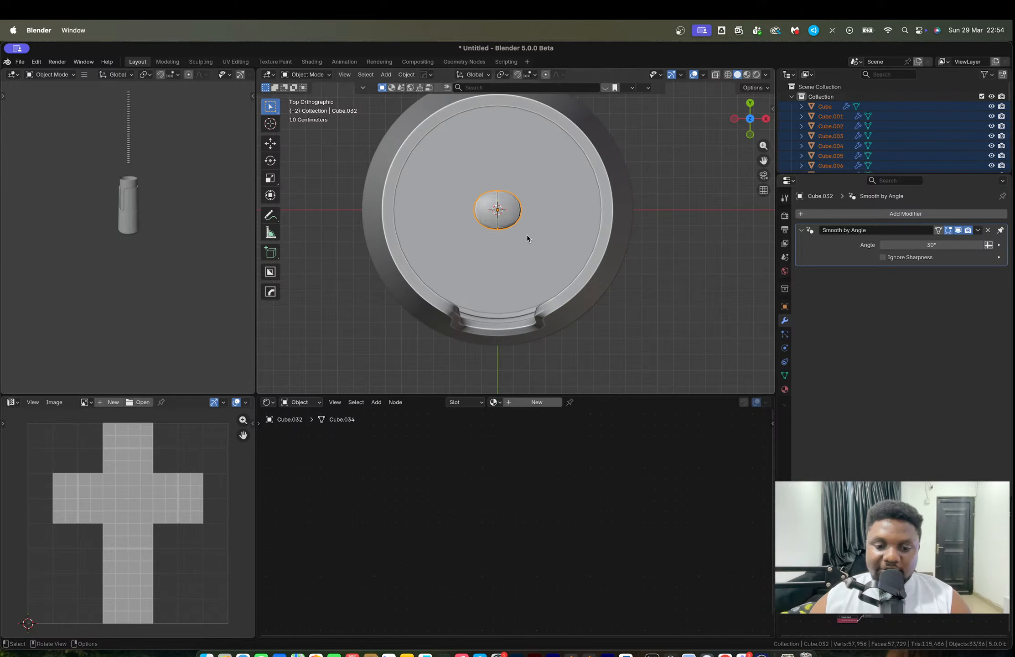
{"action": "key", "text": "shift+d"}
{"action": "left_click", "coordinate": [477, 268]}
{"action": "key", "text": "shift+d"}
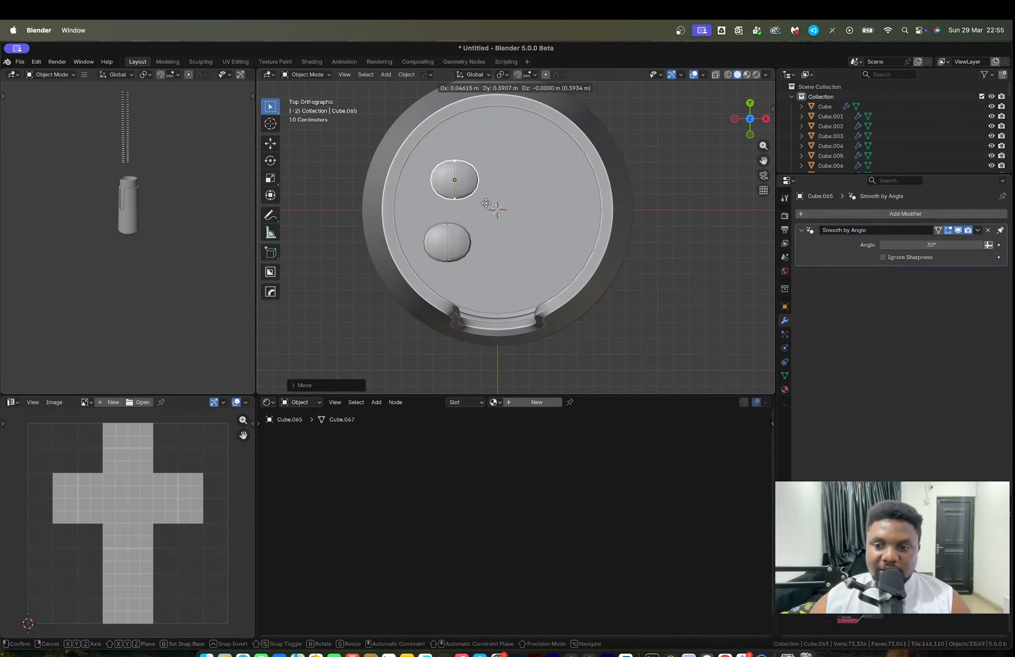
{"action": "left_click", "coordinate": [486, 203]}
{"action": "key", "text": "shift+d"}
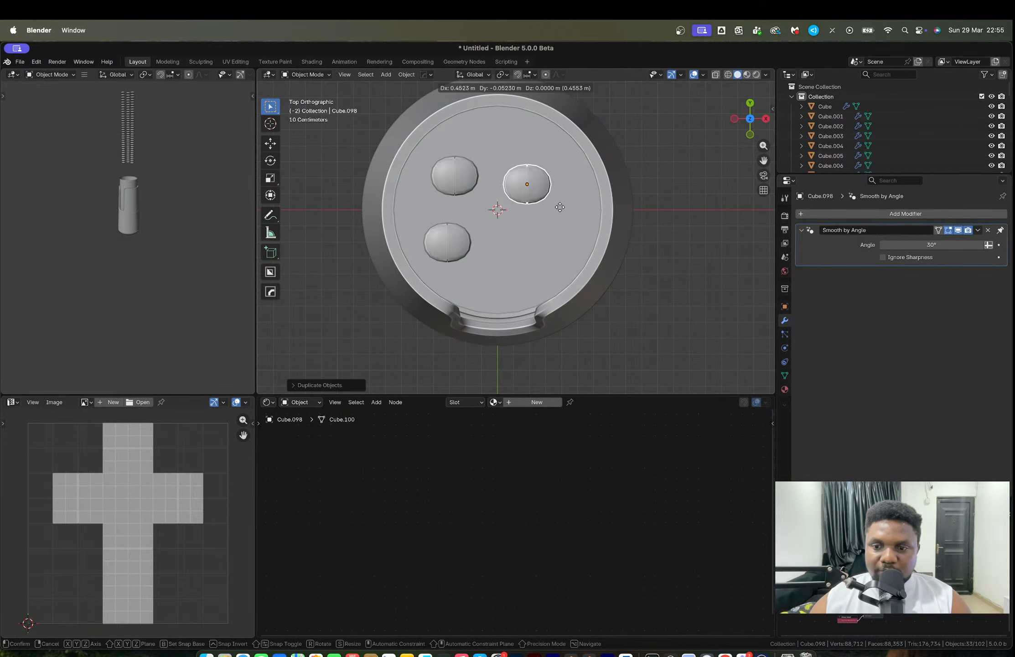
{"action": "left_click", "coordinate": [560, 205]}
{"action": "key", "text": "shift+d"}
{"action": "left_click", "coordinate": [556, 267]}
{"action": "middle_click_drag", "start_coordinate": [556, 267], "coordinate": [583, 302]}
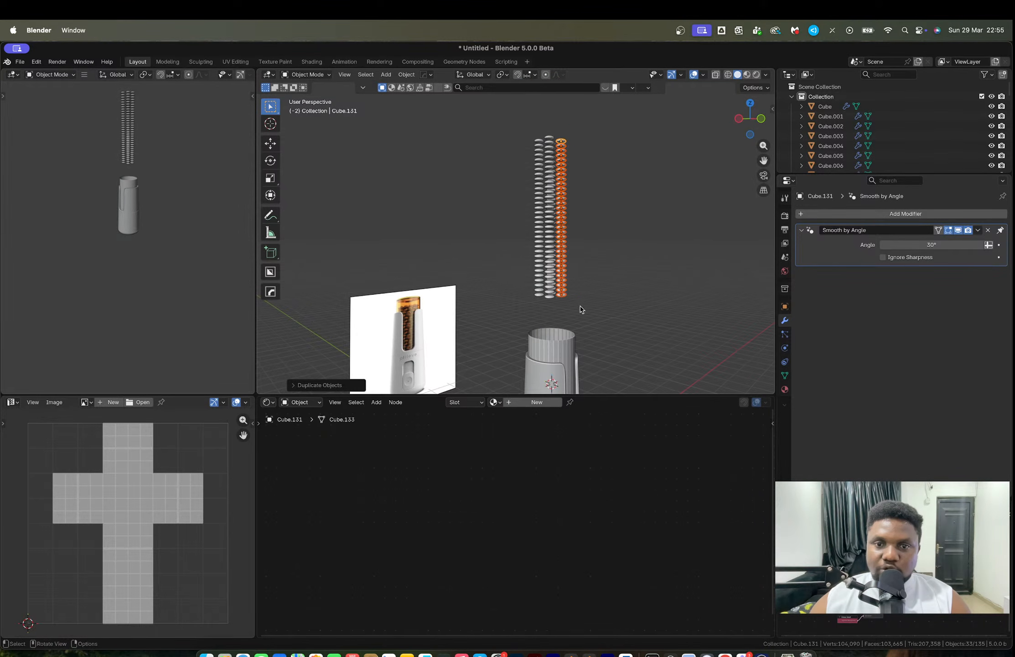
Select all four pill columns, scale them down slightly and lower them along Z to the bottle's mouth.
{"action": "left_click_drag", "start_coordinate": [581, 310], "coordinate": [517, 132]}
{"action": "key", "text": "s"}
{"action": "left_click", "coordinate": [637, 324]}
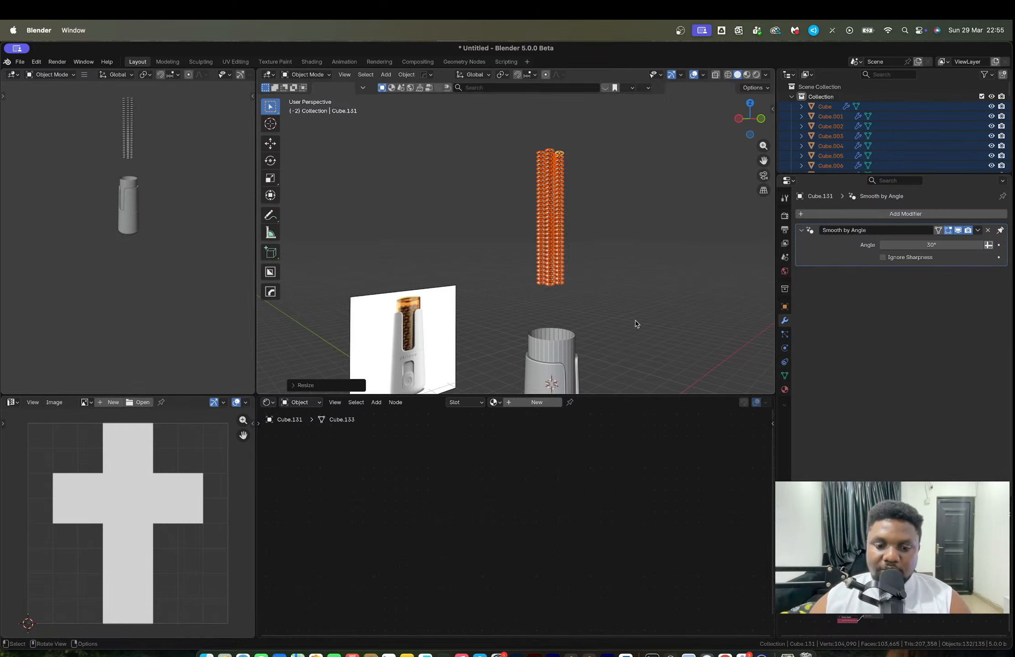
{"action": "key", "text": "g"}
{"action": "key", "text": "z"}
{"action": "left_click", "coordinate": [646, 368]}
{"action": "middle_click_drag", "start_coordinate": [588, 358], "coordinate": [551, 236], "text": "ctrl"}
Apply the scale of all selected pills and add an Active rigid body to the active pill.
{"action": "key", "text": "ctrl+a"}
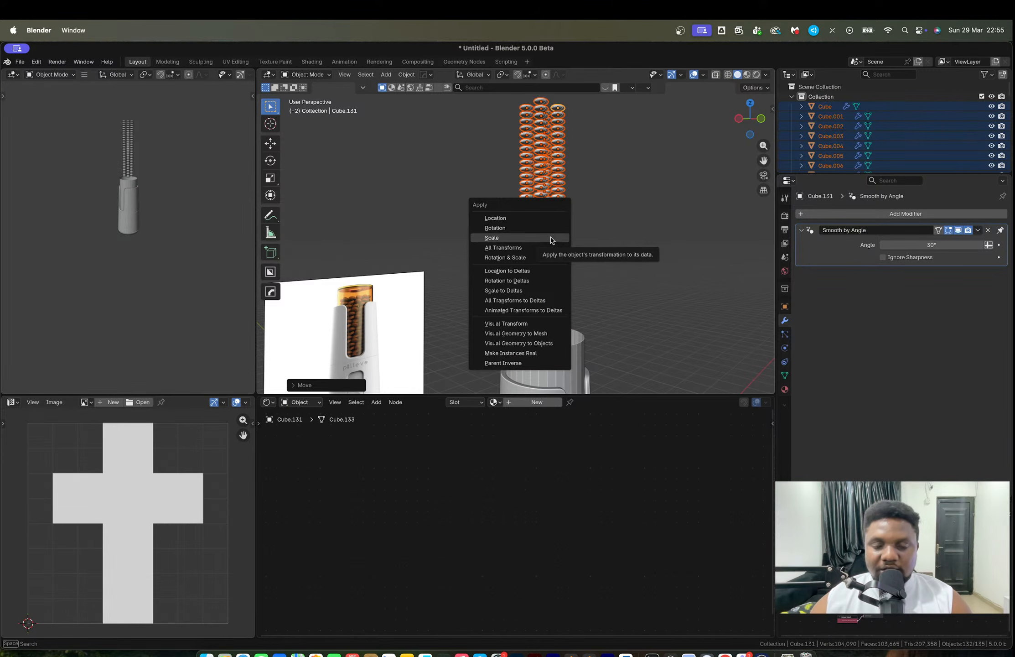
{"action": "left_click", "coordinate": [551, 238]}
{"action": "middle_click_drag", "start_coordinate": [551, 238], "coordinate": [603, 255]}
{"action": "left_click", "coordinate": [785, 348]}
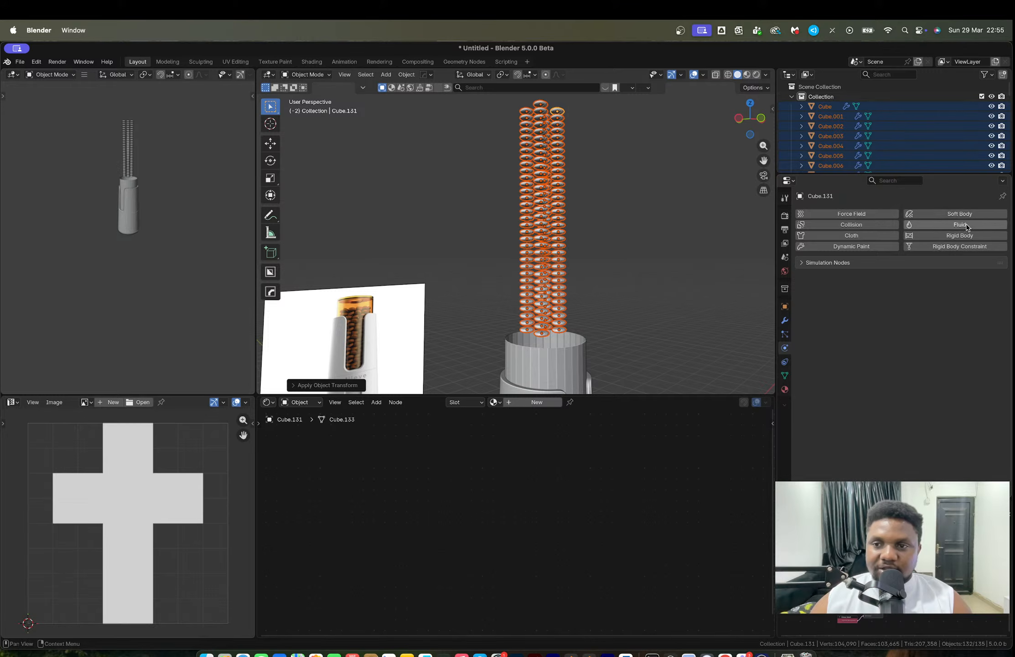
{"action": "left_click", "coordinate": [960, 237]}
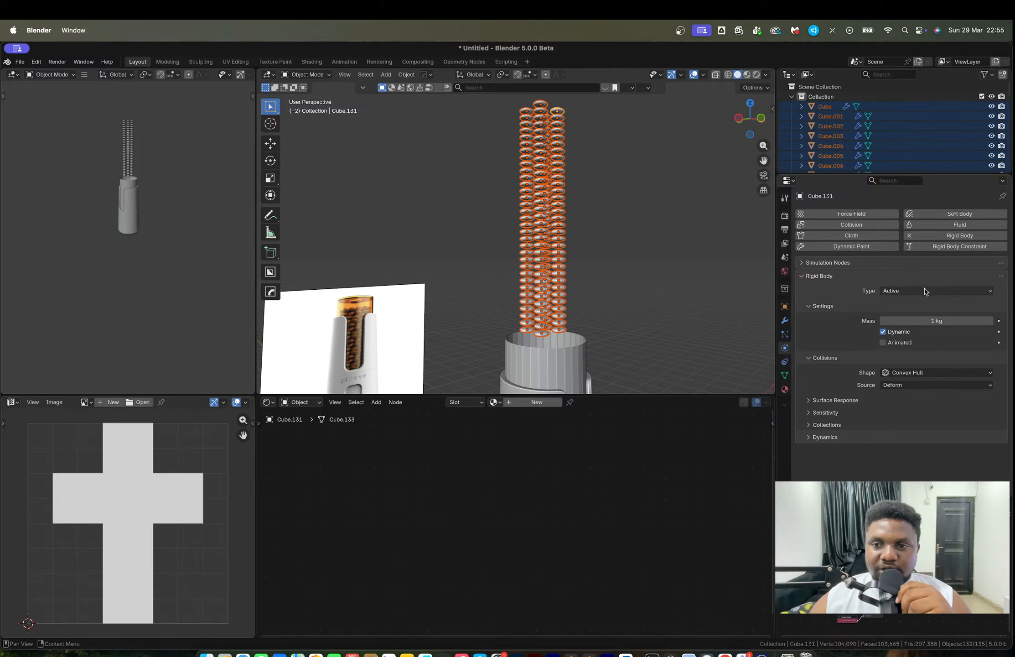
Copy the active pill's rigid body settings to all the other selected pills.
{"action": "mouse_move", "coordinate": [549, 180]}
{"action": "middle_mouse_down"}
{"action": "mouse_move", "coordinate": [524, 185]}
{"action": "mouse_move", "coordinate": [537, 184]}
{"action": "middle_mouse_up"}
{"action": "left_click", "coordinate": [405, 75]}
{"action": "mouse_move", "coordinate": [444, 343]}
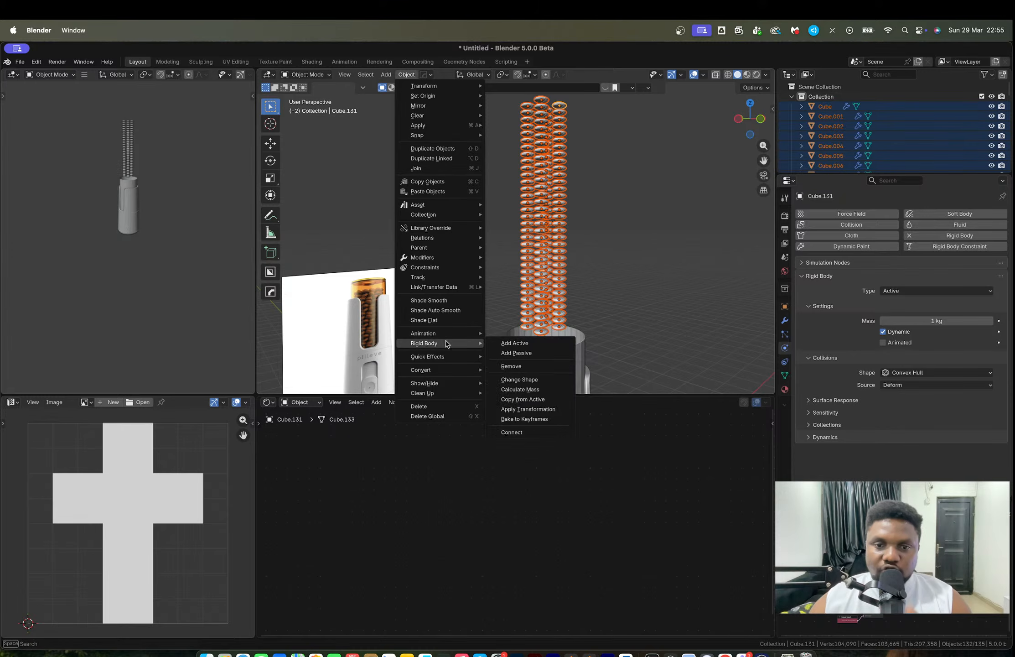
{"action": "left_click", "coordinate": [542, 399]}
{"action": "mouse_move", "coordinate": [586, 287]}
{"action": "middle_mouse_down"}
{"action": "mouse_move", "coordinate": [550, 278]}
{"action": "mouse_move", "coordinate": [582, 269]}
{"action": "middle_mouse_up"}
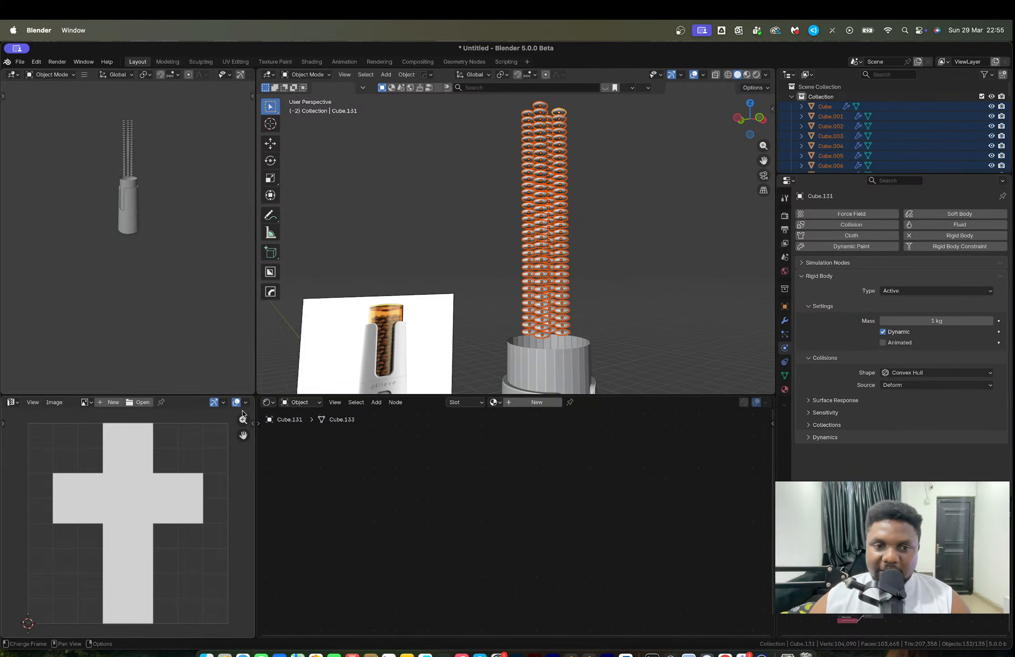
Switch the Shader Editor area to the Timeline, play the falling-pill simulation and return to frame 1.
{"action": "left_click", "coordinate": [268, 402]}
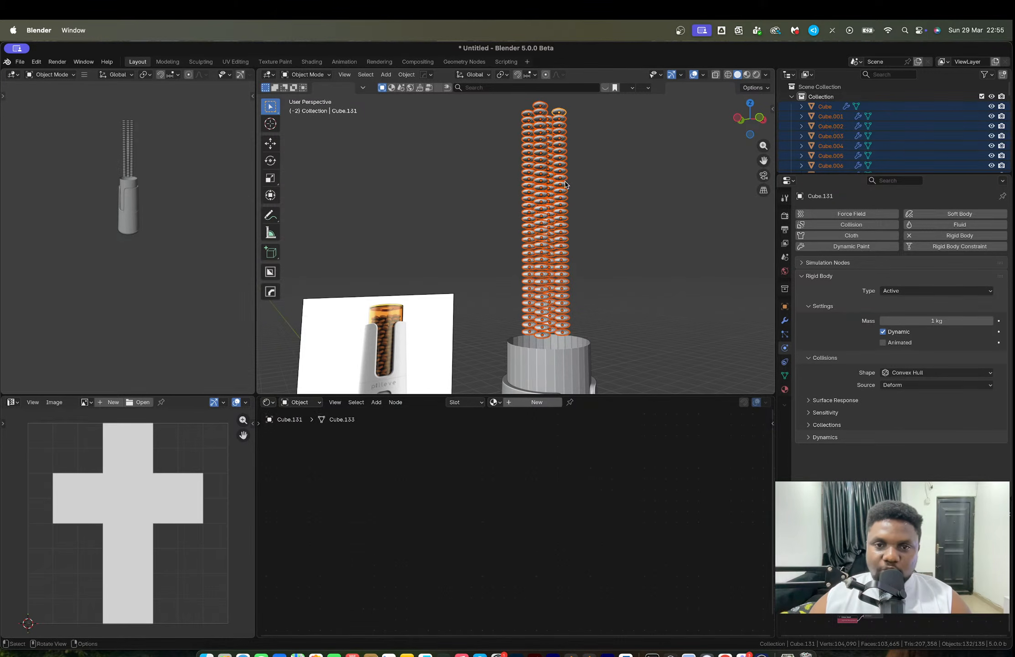
{"action": "left_click", "coordinate": [268, 403]}
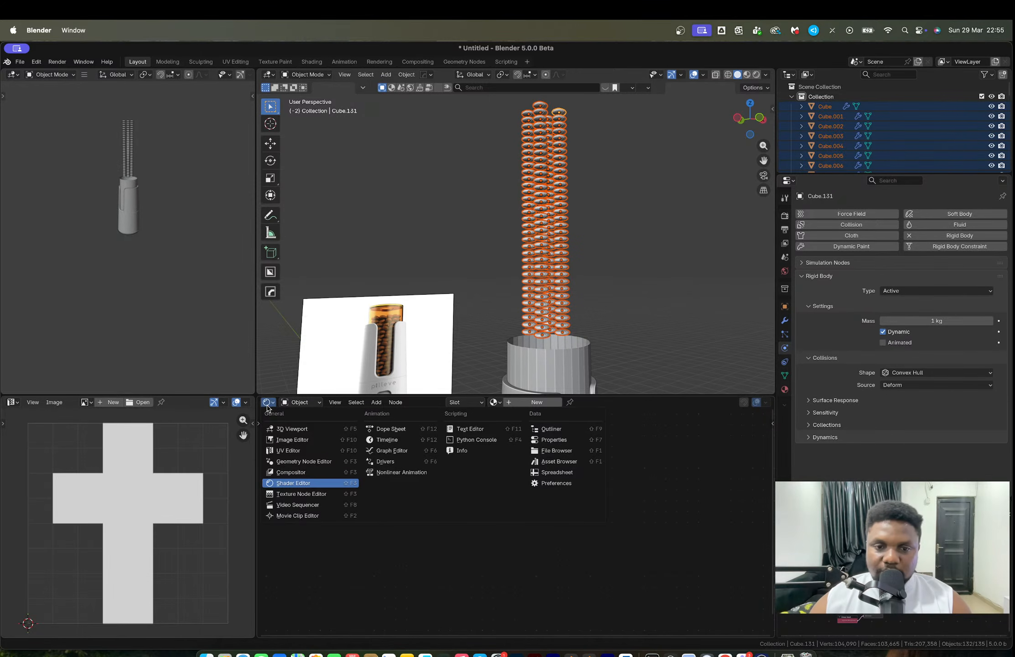
{"action": "left_click", "coordinate": [417, 440]}
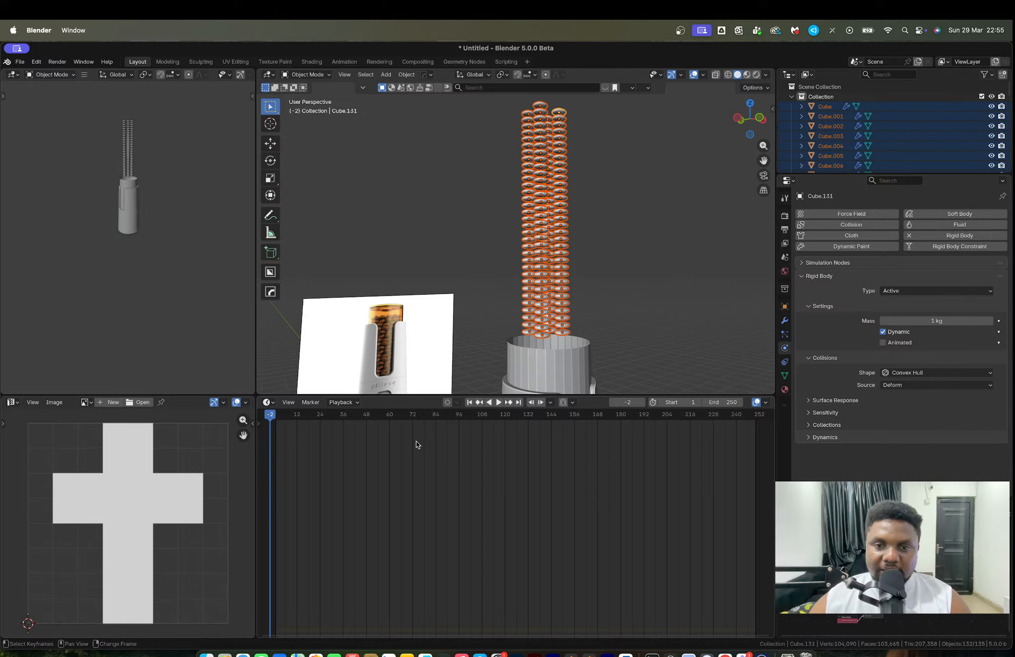
{"action": "key", "text": "space"}
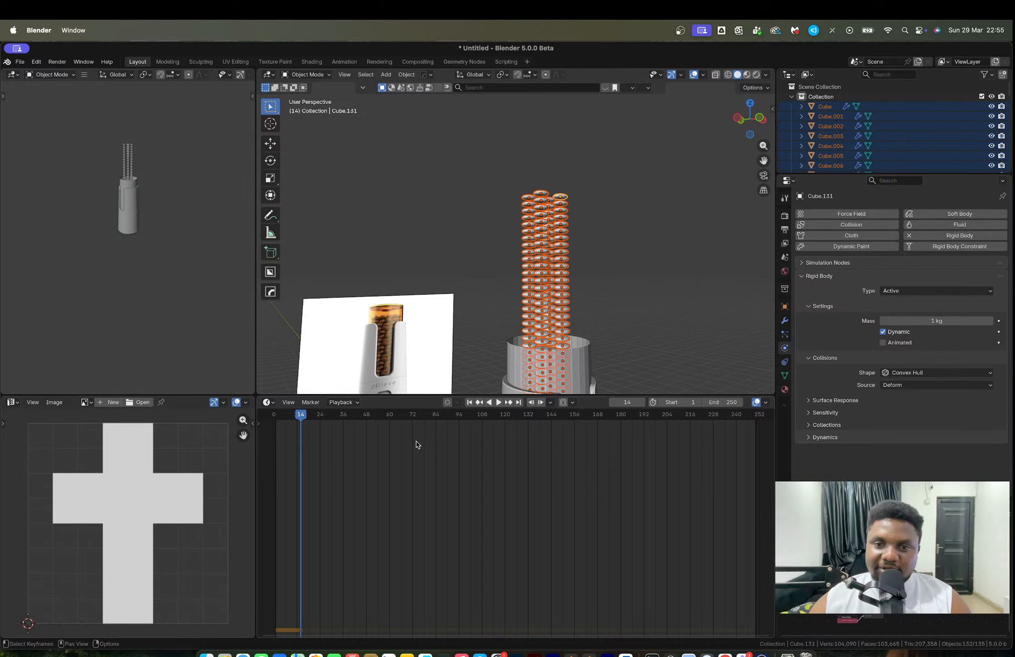
{"action": "key", "text": "shift+Left"}
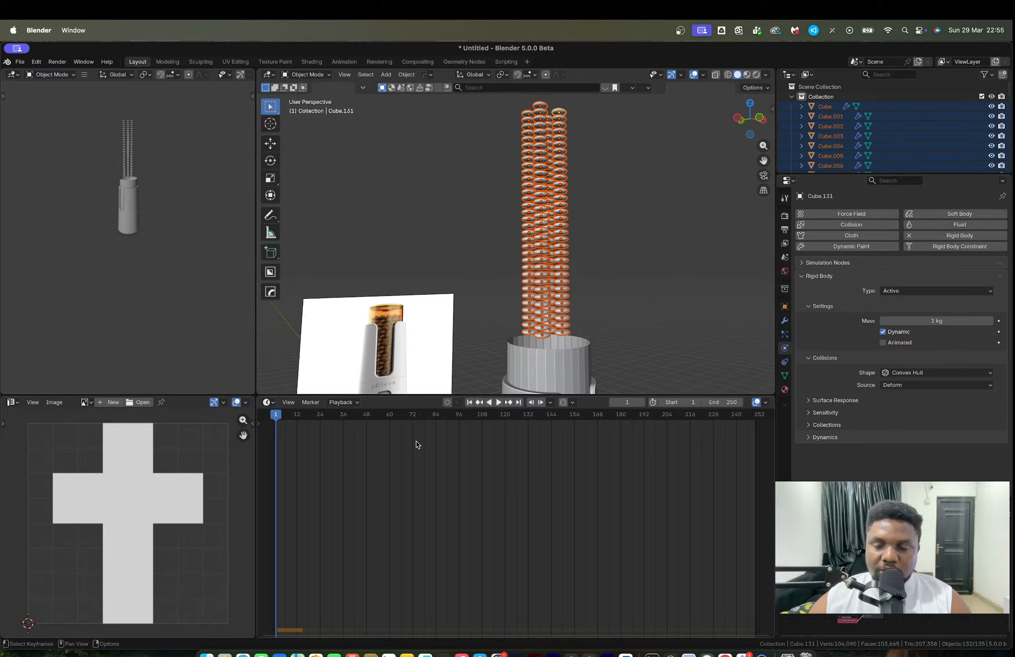
Try to thicken the open bottle's walls with a Solidify modifier of 0.02 thickness.
{"action": "left_click", "coordinate": [568, 361]}
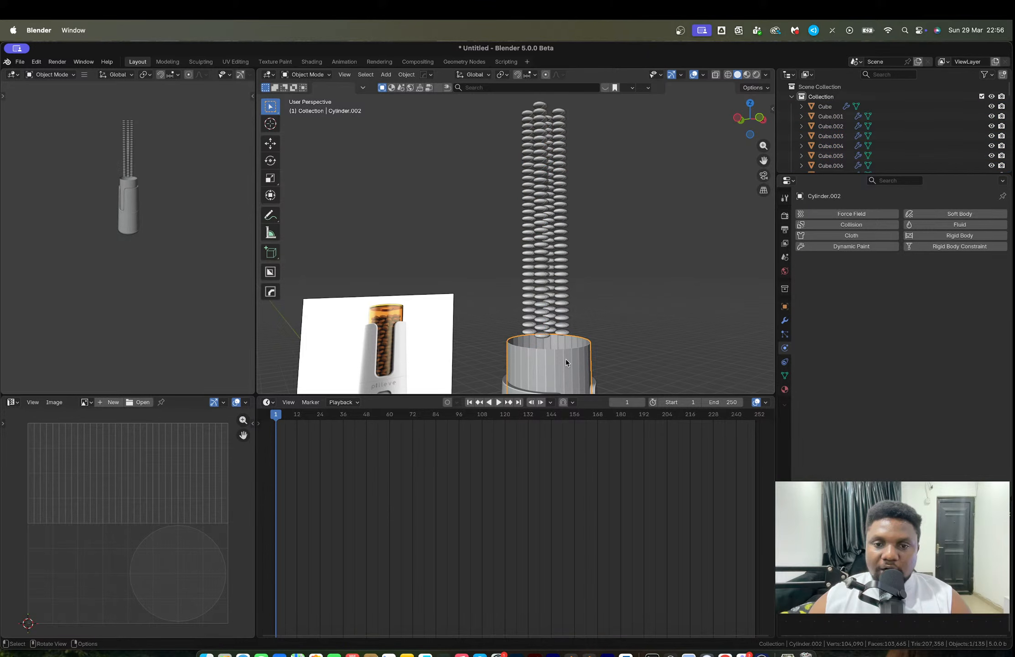
{"action": "key", "text": "q"}
{"action": "mouse_move", "coordinate": [566, 359]}
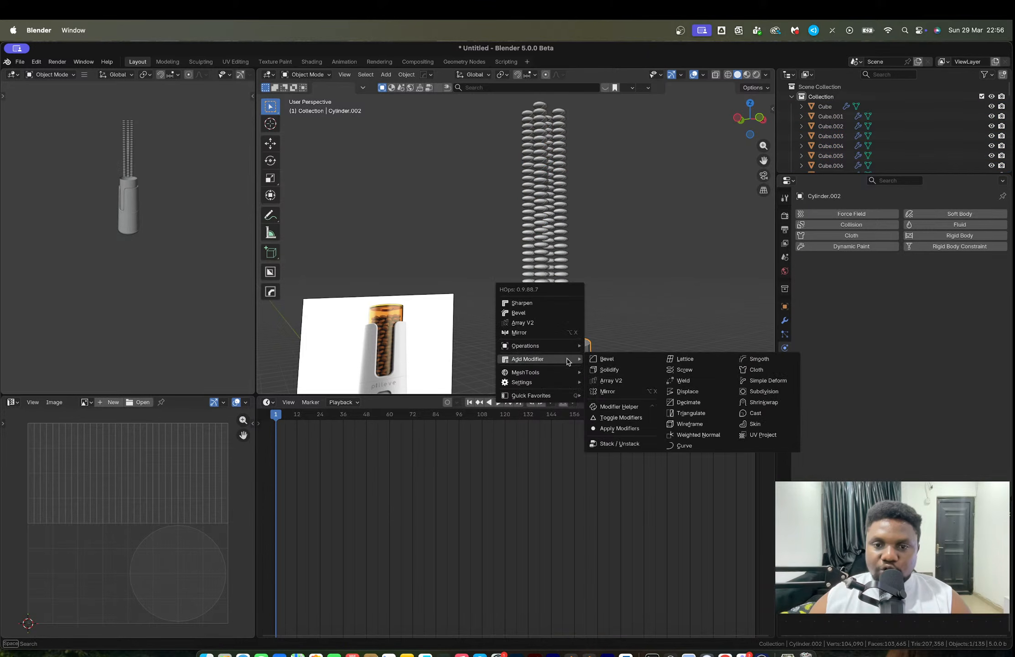
{"action": "left_click", "coordinate": [611, 370]}
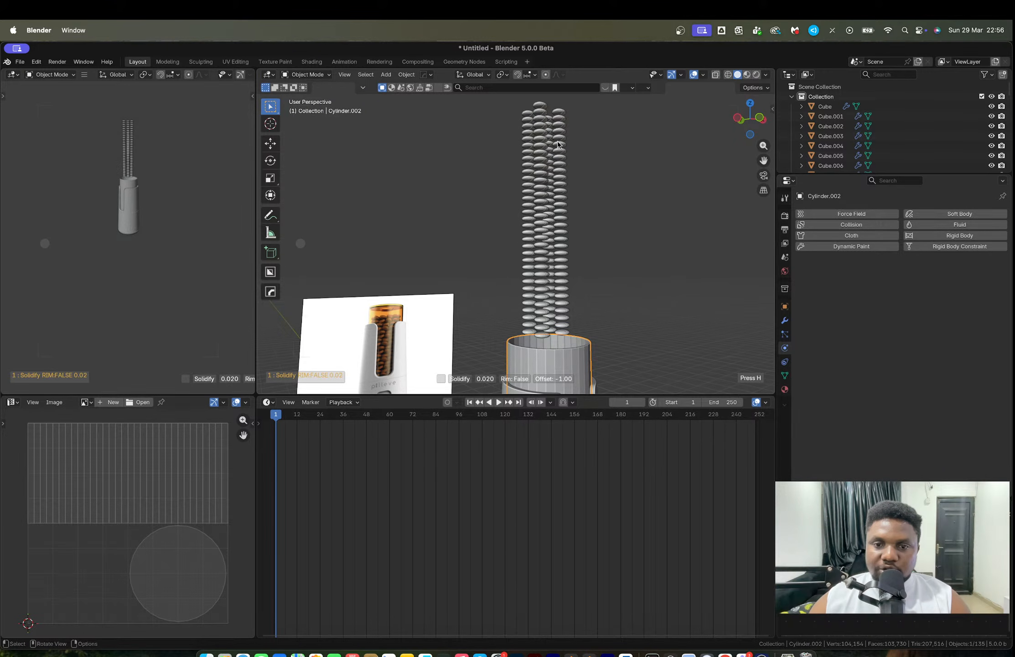
{"action": "left_click", "coordinate": [559, 145]}
{"action": "scroll", "coordinate": [562, 144], "scroll_direction": "down", "scroll_amount": 5, "text": "shift"}
{"action": "scroll", "coordinate": [559, 255], "scroll_direction": "up", "scroll_amount": 5}
{"action": "scroll", "coordinate": [560, 255], "scroll_direction": "up", "scroll_amount": 5, "text": "ctrl"}
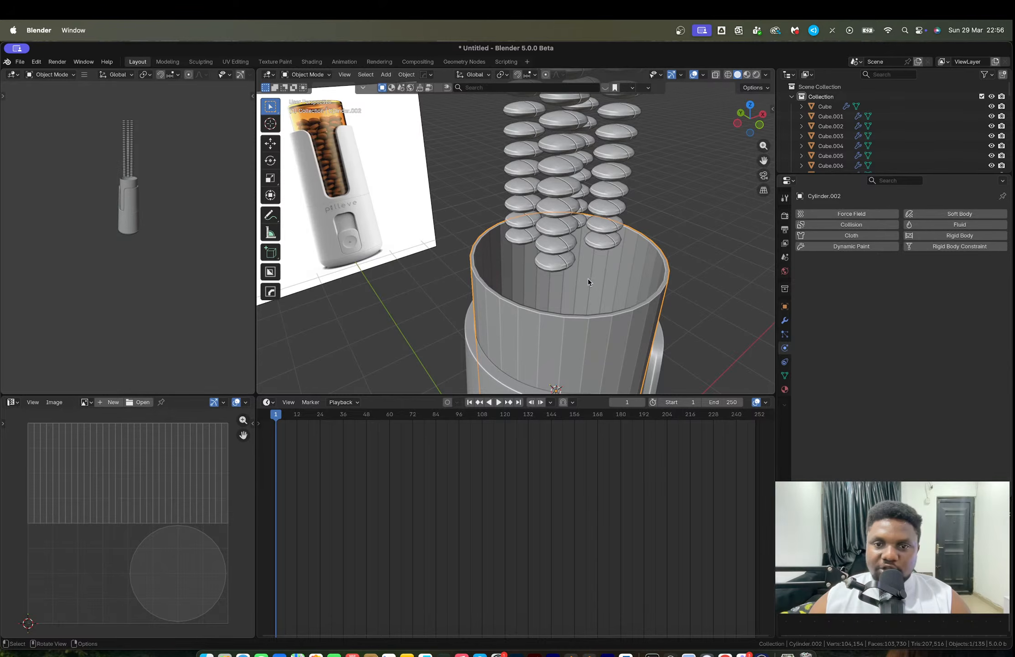
Undo and redo the bottle's Solidify to compare the walls, leaving it undone.
{"action": "key", "text": "ctrl+z"}
{"action": "key", "text": "ctrl+z"}
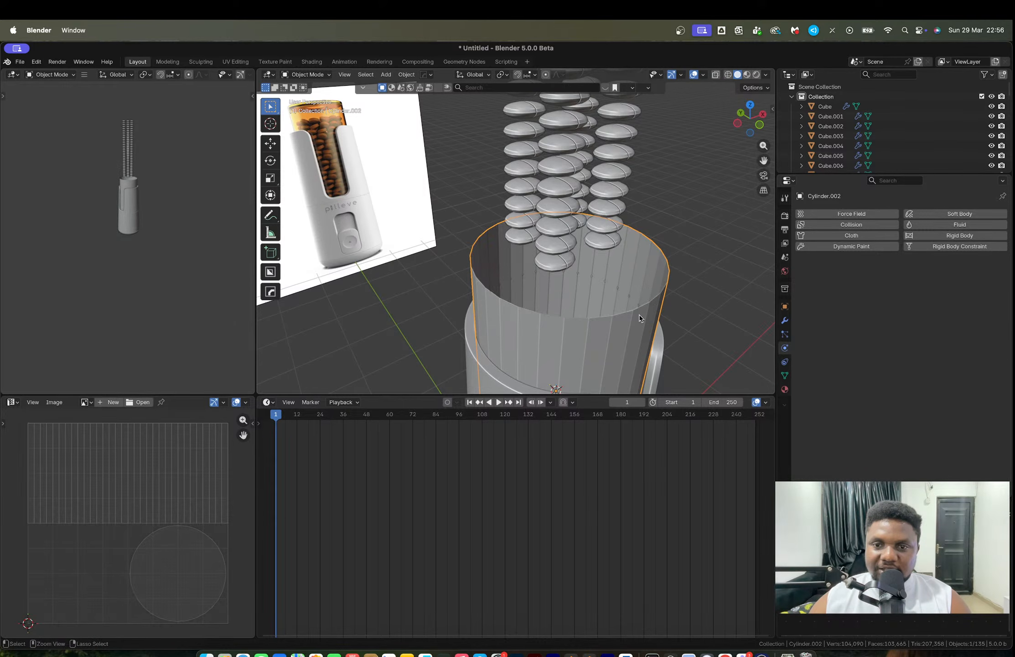
{"action": "key", "text": "ctrl+shift+z"}
{"action": "key", "text": "ctrl+shift+z"}
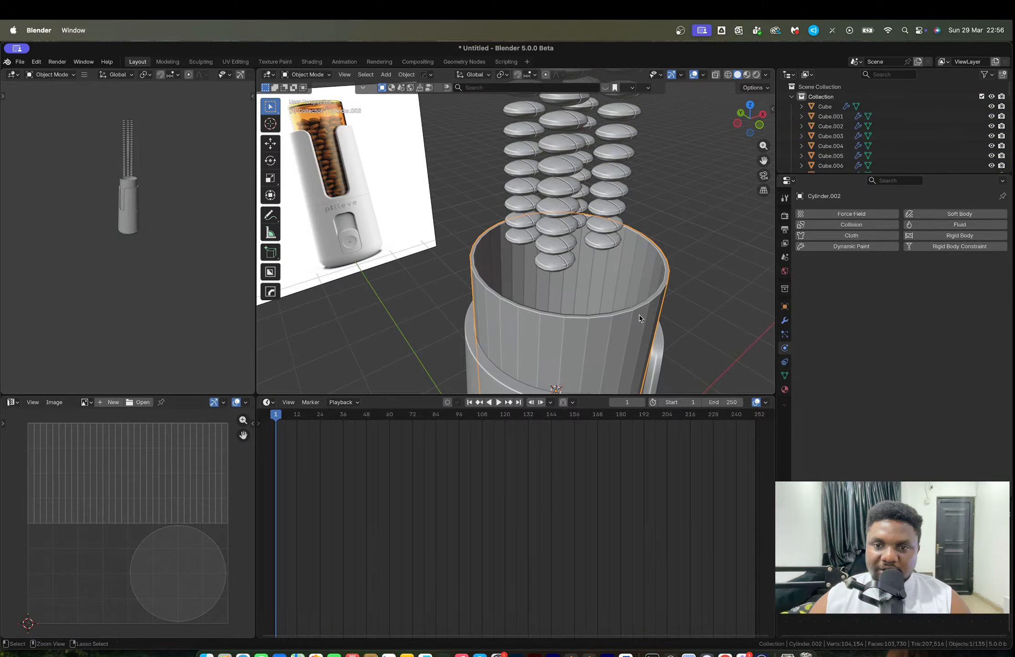
{"action": "key", "text": "ctrl+z"}
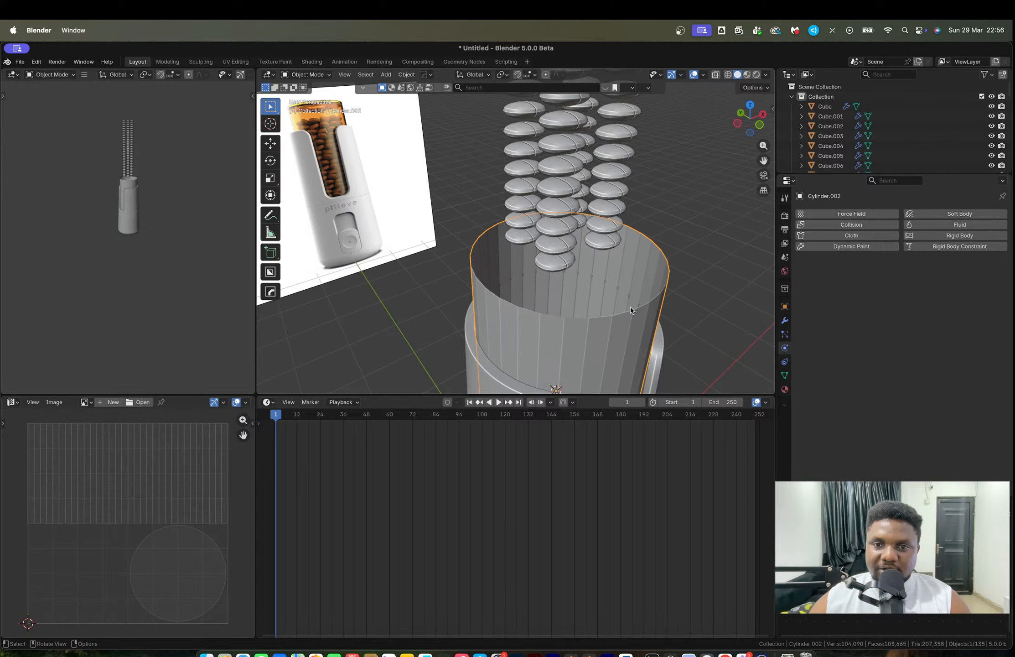
Restore the open bottle's Solidify modifier and shade the bottle auto smooth, leaving nothing selected.
{"action": "key", "text": "ctrl+shift+z"}
{"action": "middle_click_drag", "start_coordinate": [635, 300], "coordinate": [511, 274]}
{"action": "right_click", "coordinate": [504, 282]}
{"action": "left_click", "coordinate": [470, 280]}
{"action": "key", "text": "alt+a"}
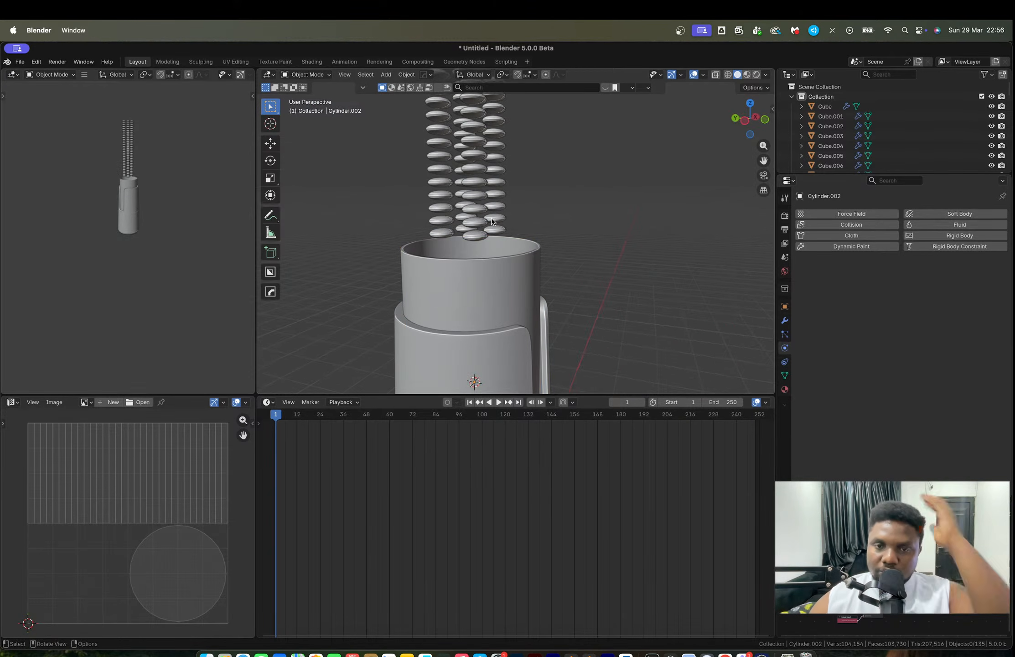
Give the open bottle a passive rigid body with a Mesh collision shape.
{"action": "left_click", "coordinate": [512, 273]}
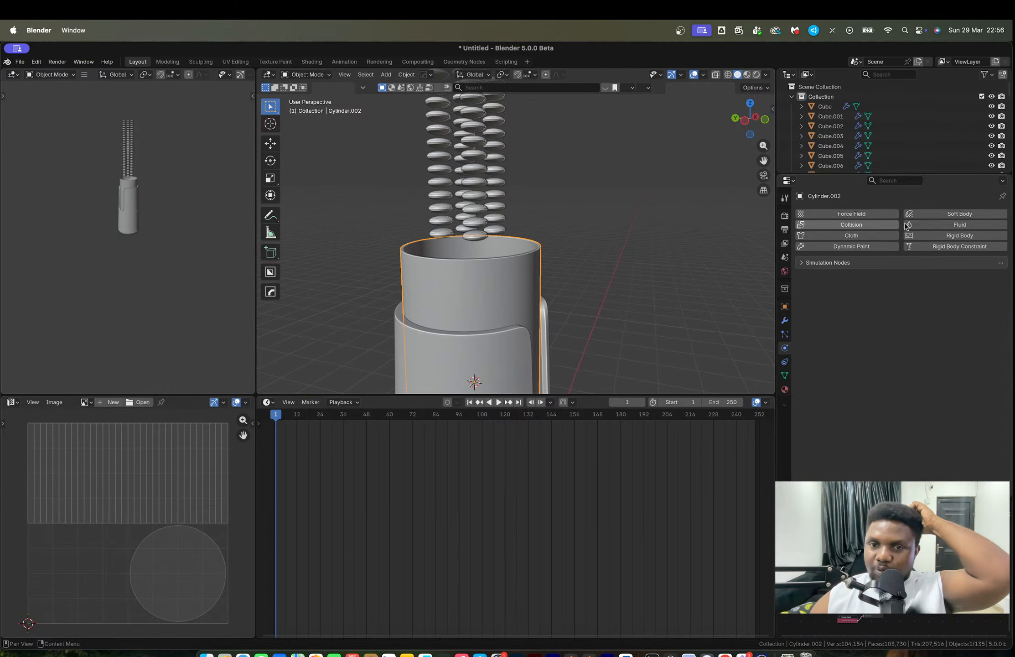
{"action": "left_click", "coordinate": [930, 235]}
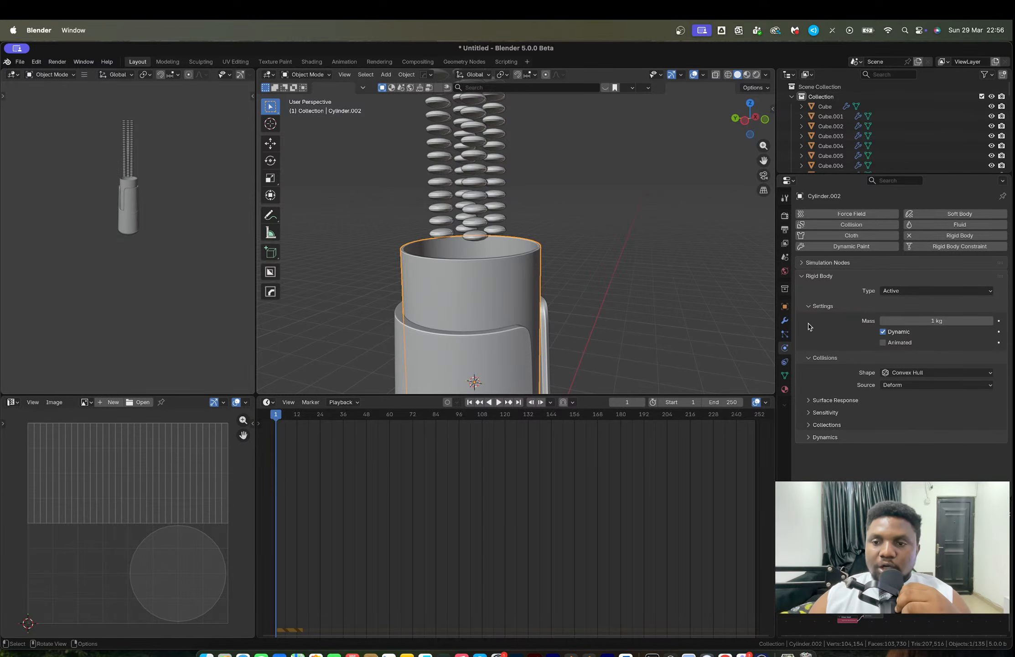
{"action": "left_click", "coordinate": [908, 291]}
{"action": "left_click", "coordinate": [910, 313]}
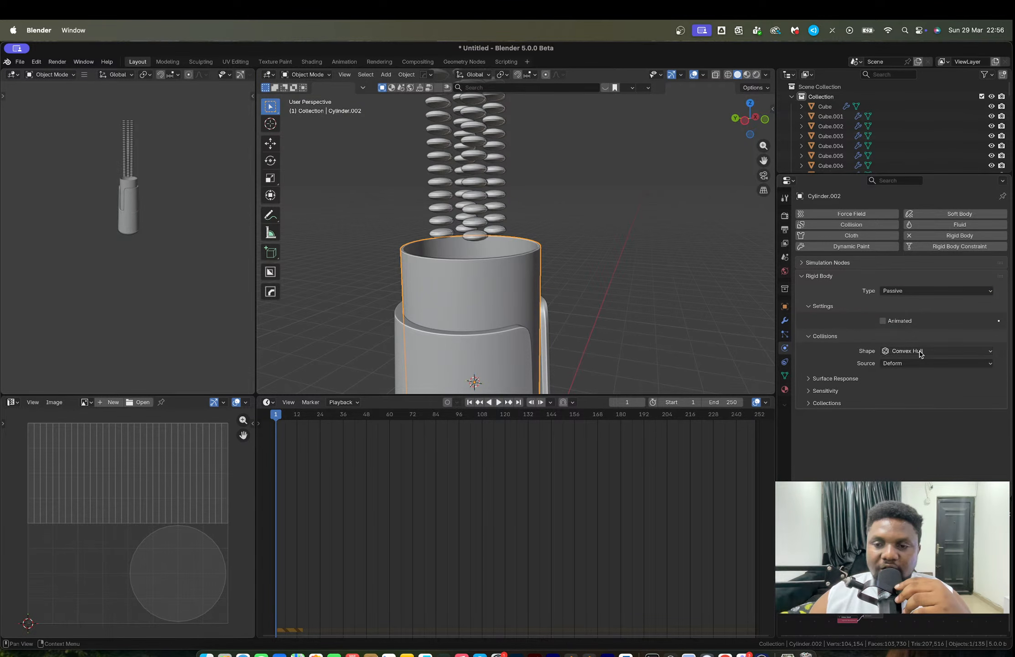
{"action": "left_click", "coordinate": [921, 352]}
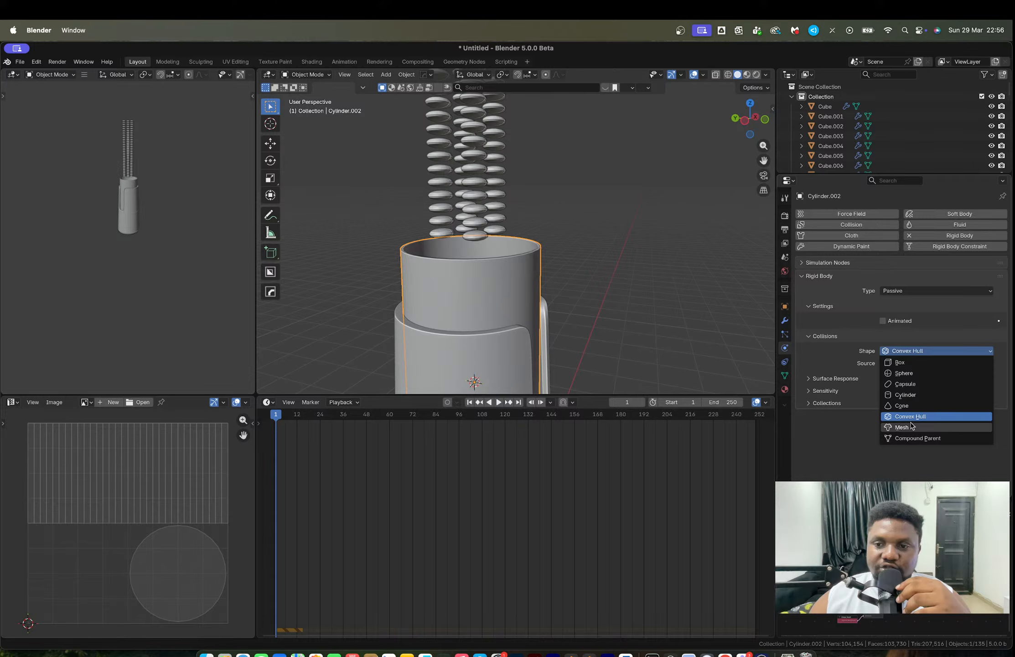
{"action": "left_click", "coordinate": [908, 427]}
Turn on X-ray and play the pill simulation from the front view, stopping at frame 32.
{"action": "scroll", "coordinate": [545, 258], "scroll_direction": "down", "scroll_amount": 4}
{"action": "key", "text": "alt+z"}
{"action": "middle_click_drag", "start_coordinate": [612, 226], "coordinate": [533, 224]}
{"action": "scroll", "coordinate": [545, 258], "scroll_direction": "up", "scroll_amount": 4}
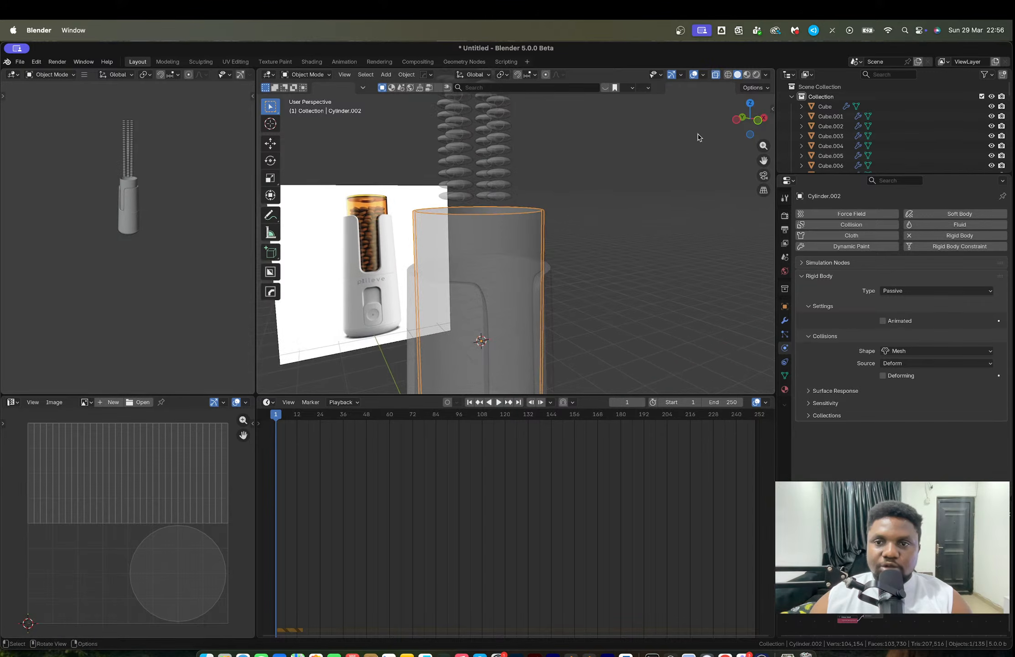
{"action": "left_click", "coordinate": [756, 120]}
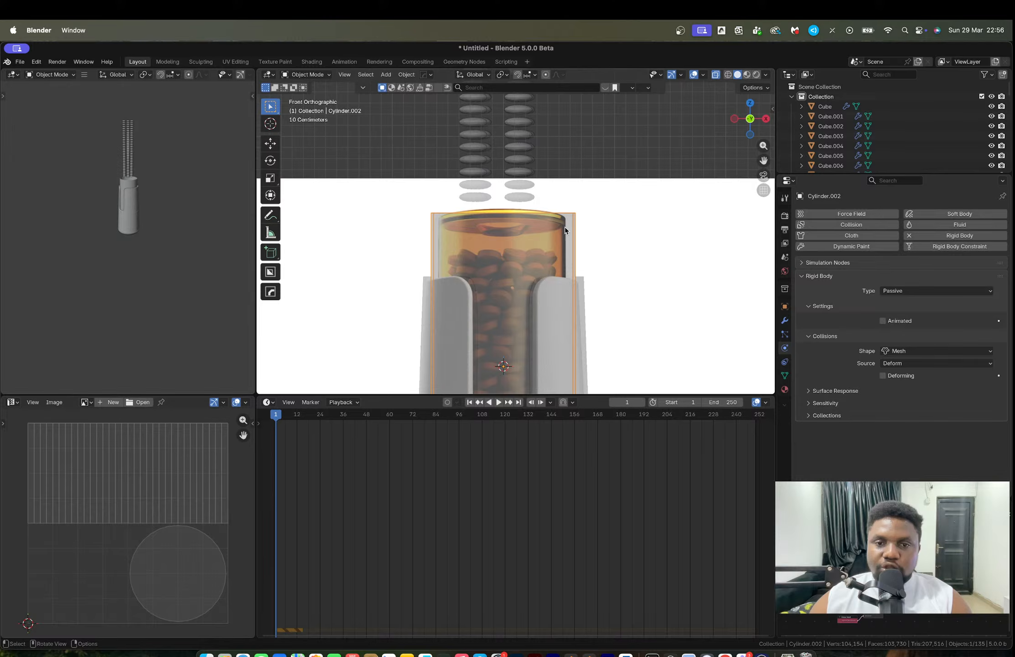
{"action": "scroll", "coordinate": [564, 232], "scroll_direction": "down", "scroll_amount": 4}
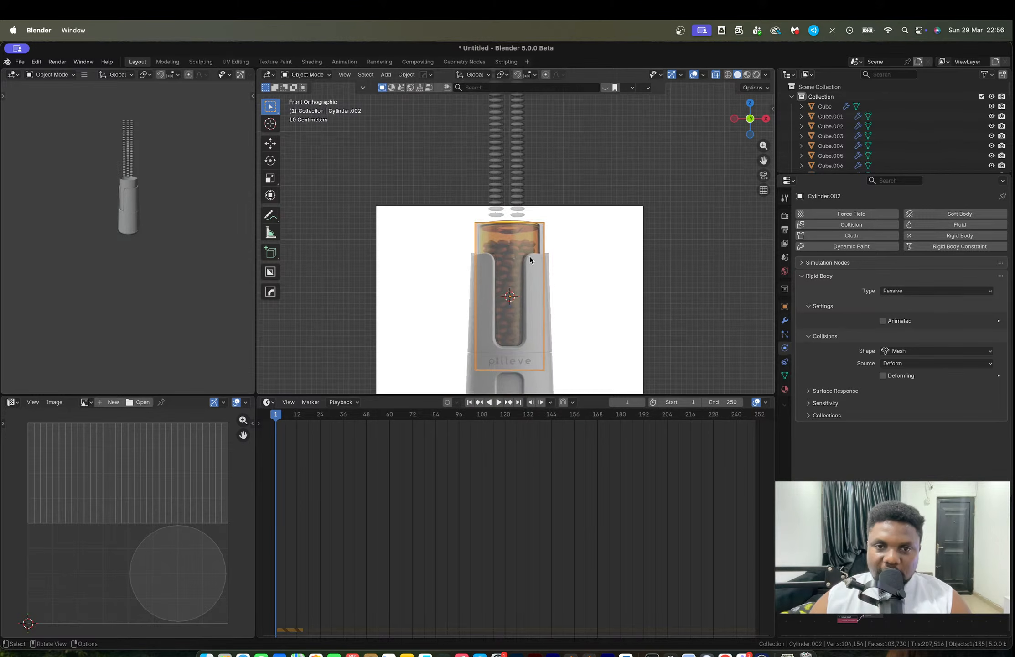
{"action": "scroll", "coordinate": [530, 256], "scroll_direction": "up", "scroll_amount": 4}
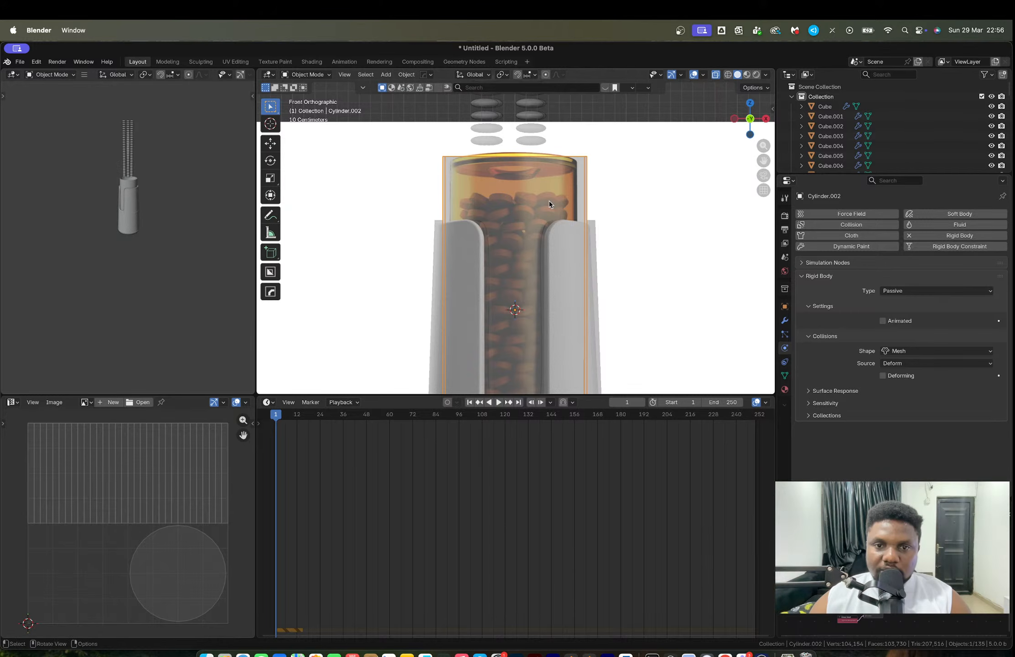
{"action": "key", "text": "KP_0"}
{"action": "key", "text": "space"}
{"action": "key", "text": "space"}
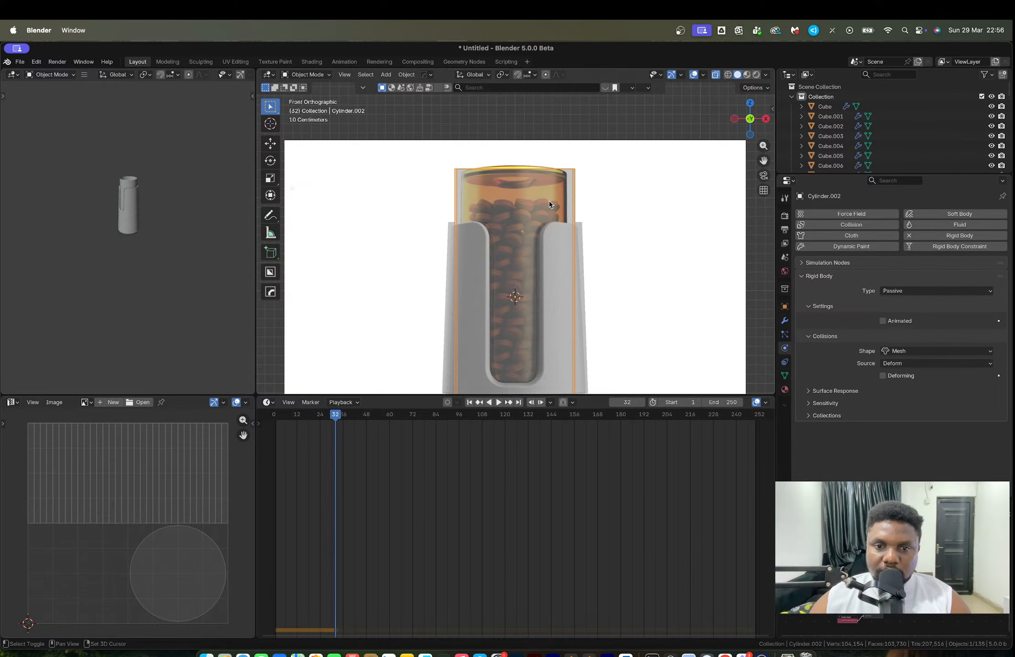
Inspect how the fallen pills settle inside the bottle, looking through its mouth and through its walls.
{"action": "key", "text": "KP_0"}
{"action": "scroll", "coordinate": [516, 234], "scroll_direction": "up", "scroll_amount": 3}
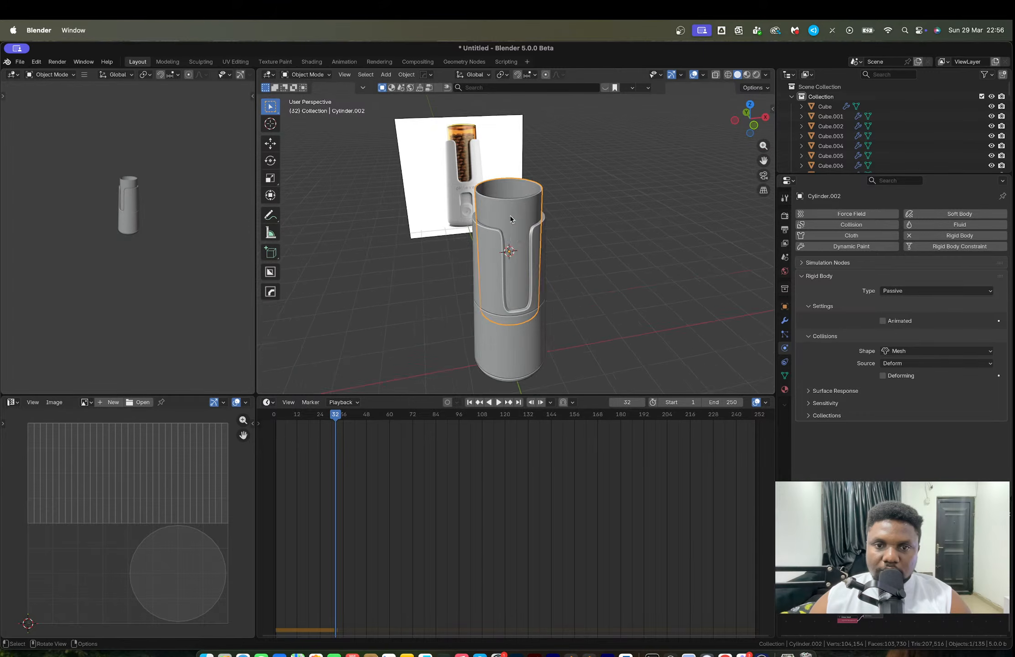
{"action": "middle_click_drag", "start_coordinate": [510, 215], "coordinate": [519, 291]}
{"action": "scroll", "coordinate": [512, 201], "scroll_direction": "up", "scroll_amount": 5}
{"action": "scroll", "coordinate": [513, 193], "scroll_direction": "down", "scroll_amount": 3}
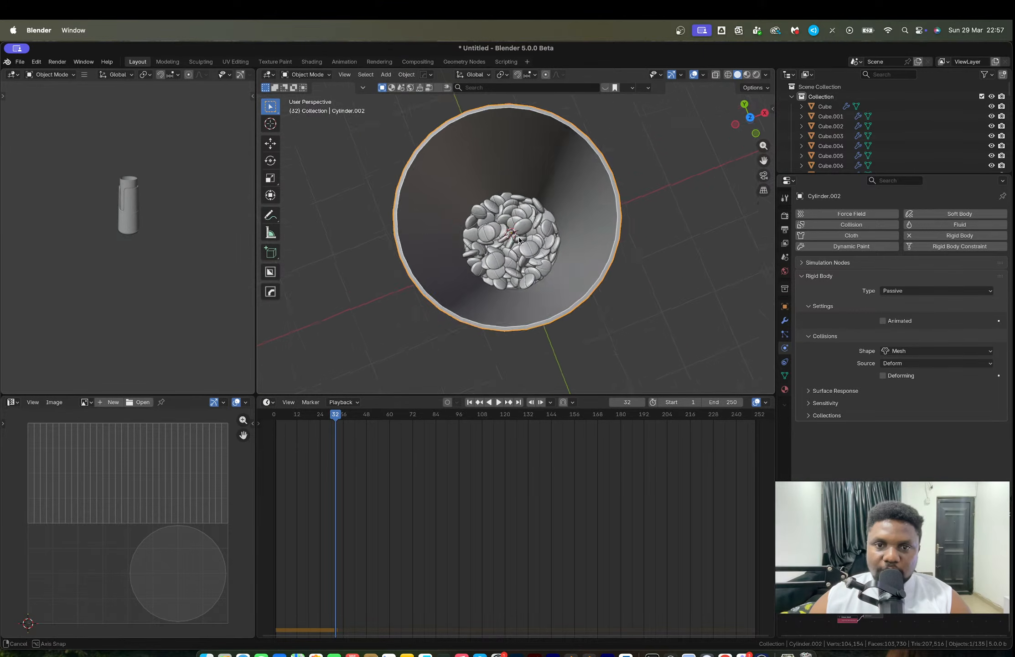
{"action": "middle_click_drag", "start_coordinate": [514, 191], "coordinate": [518, 257]}
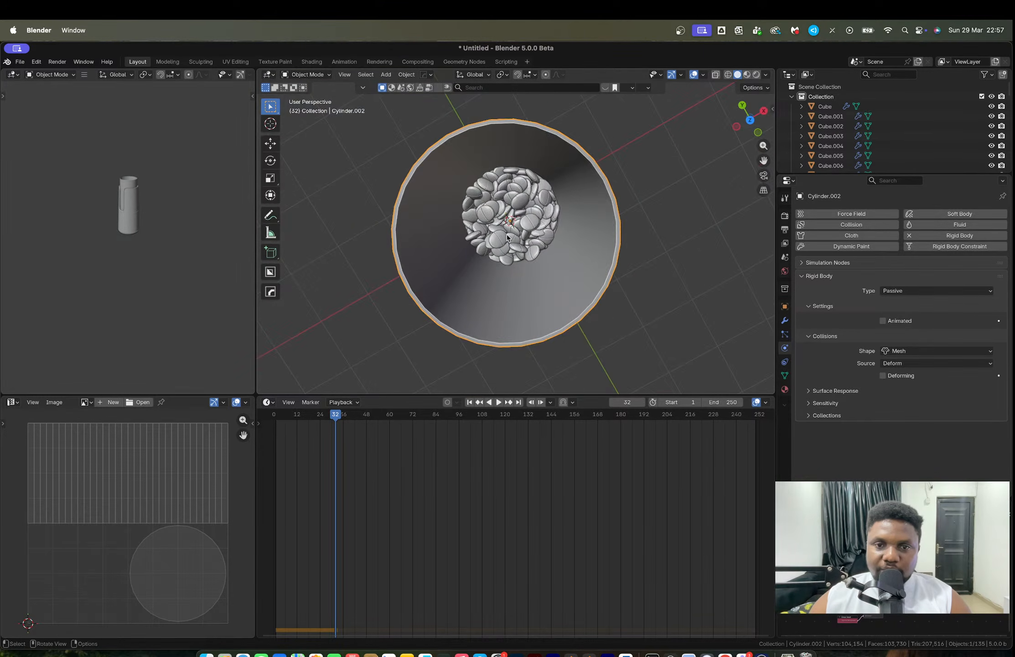
{"action": "scroll", "coordinate": [507, 234], "scroll_direction": "up", "scroll_amount": 3}
{"action": "scroll", "coordinate": [477, 167], "scroll_direction": "down", "scroll_amount": 6}
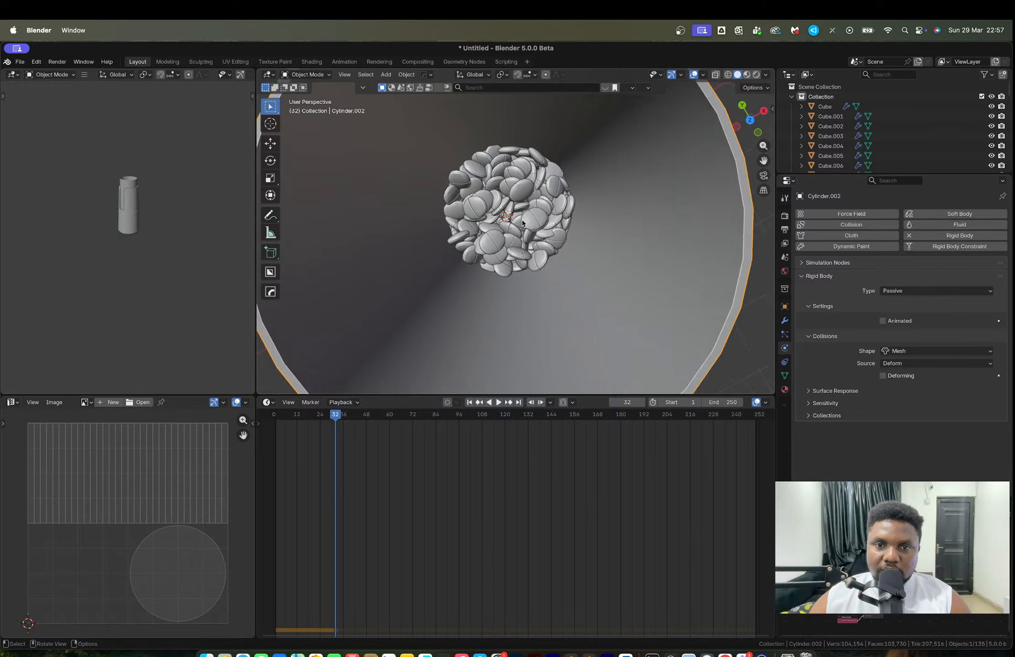
{"action": "middle_click_drag", "start_coordinate": [477, 167], "coordinate": [475, 243]}
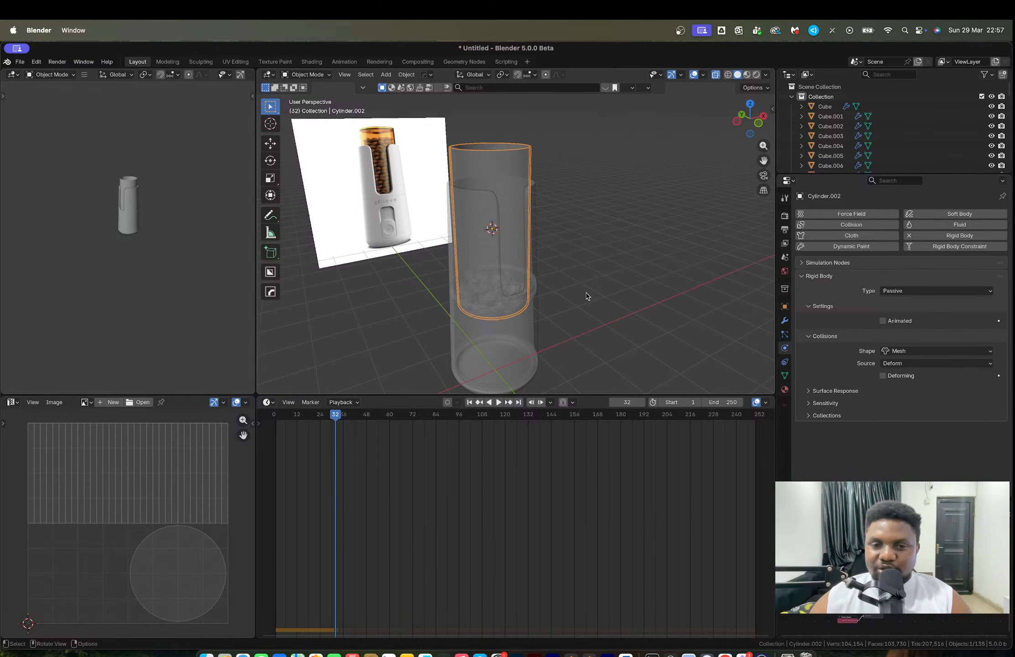
Return to frame 1, select all the stacked pills and replay the simulation to frame 39.
{"action": "left_click", "coordinate": [513, 287]}
{"action": "key", "text": "ctrl+z"}
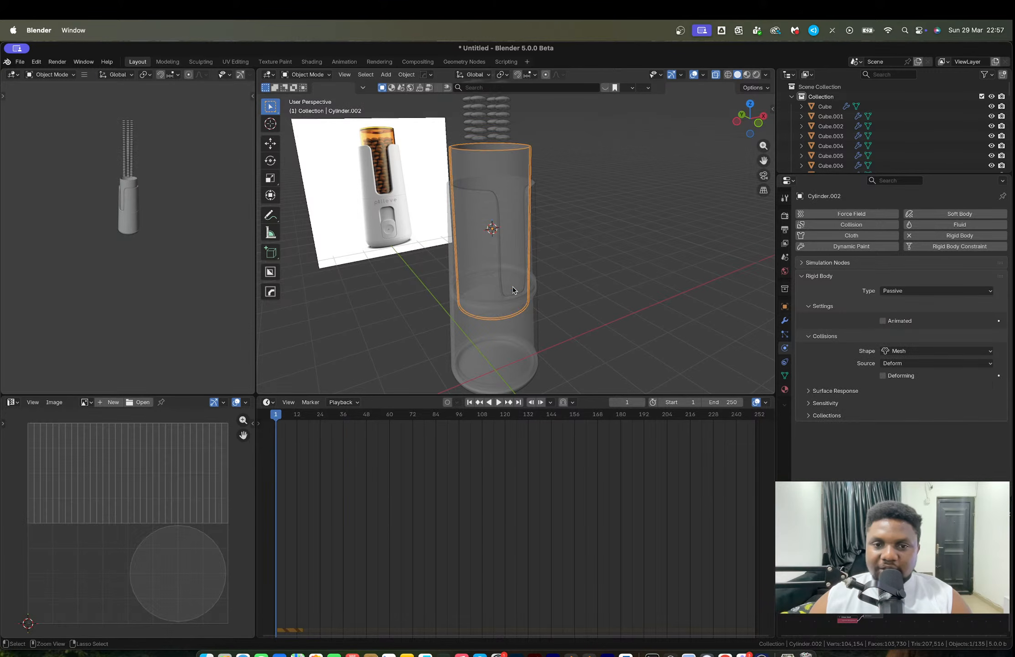
{"action": "scroll", "coordinate": [512, 287], "scroll_direction": "down", "scroll_amount": 2}
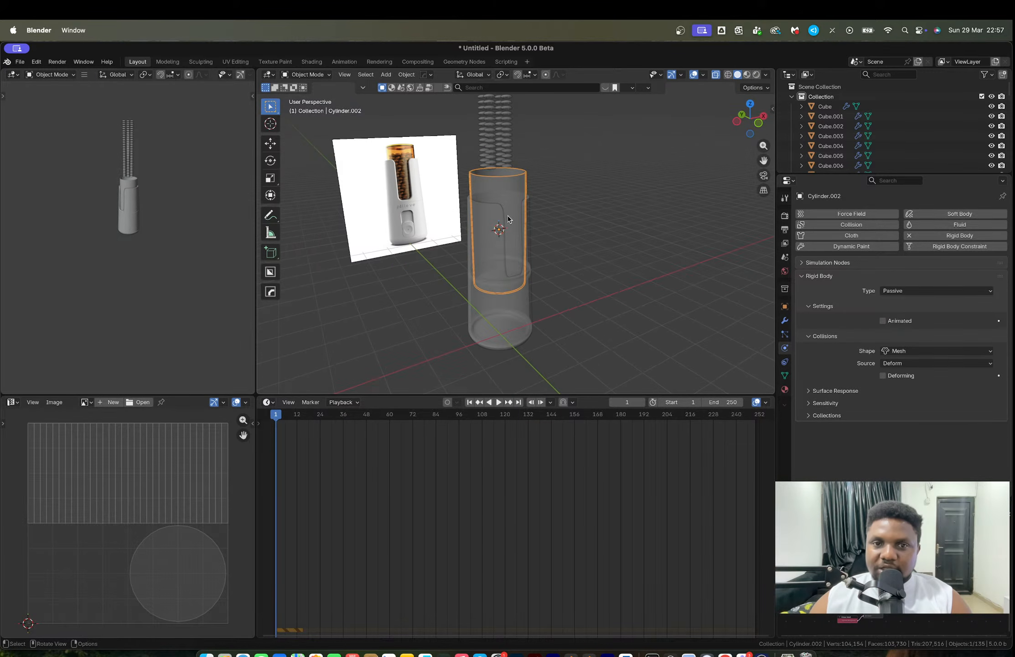
{"action": "middle_click_drag", "start_coordinate": [508, 215], "coordinate": [547, 203]}
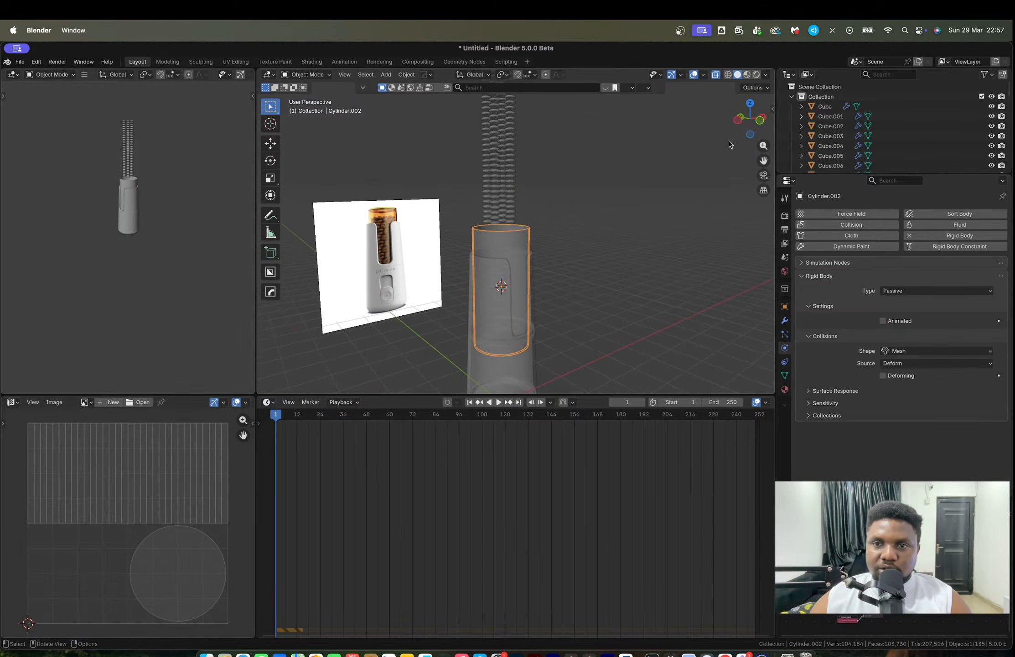
{"action": "left_click", "coordinate": [739, 120]}
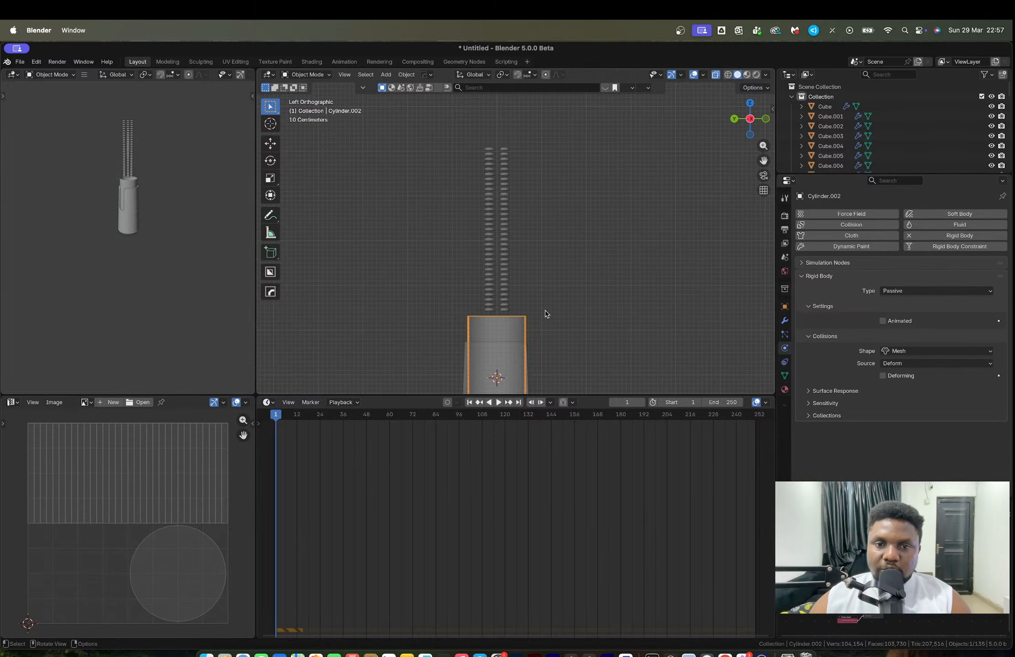
{"action": "left_click_drag", "start_coordinate": [545, 311], "coordinate": [454, 133]}
{"action": "middle_click_drag", "start_coordinate": [589, 263], "coordinate": [547, 234]}
{"action": "key", "text": "space"}
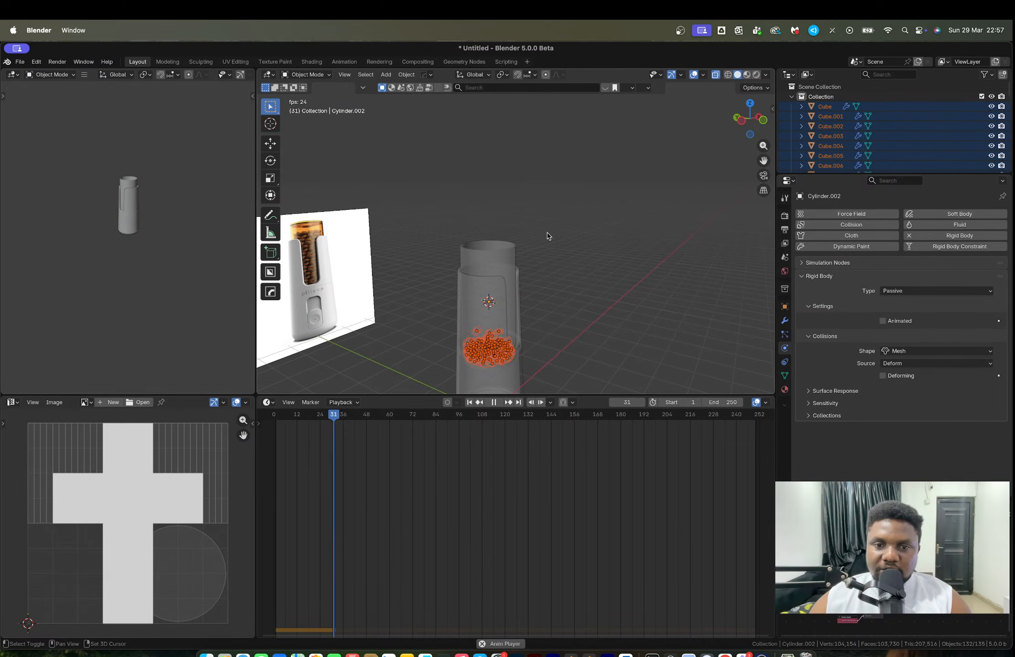
{"action": "key", "text": "space"}
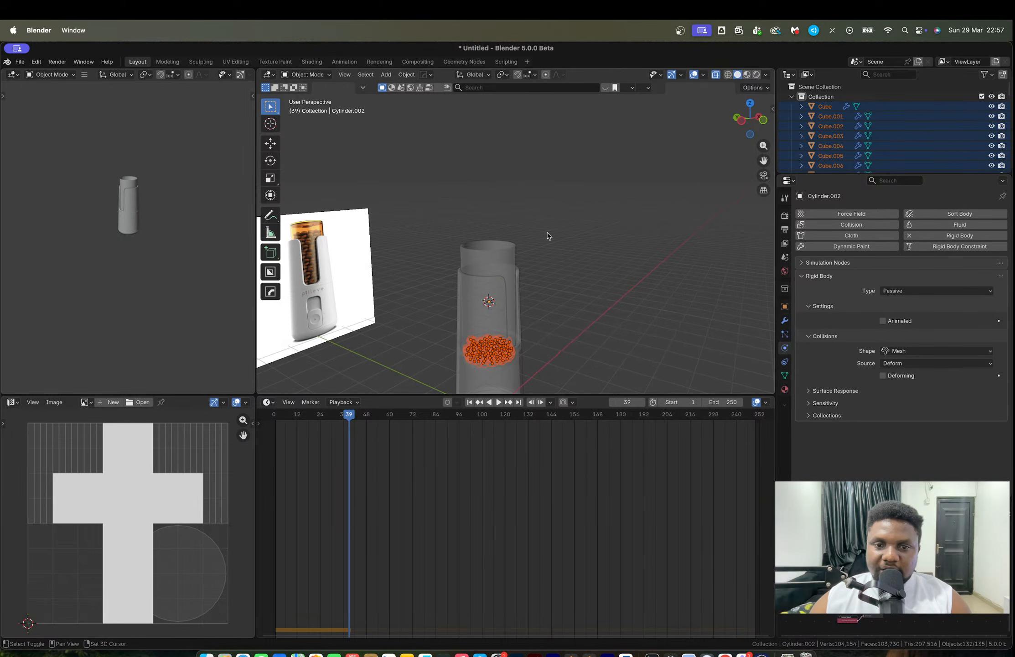
Look through the bottle's modifier and physics settings for a way to keep the simulated pill positions.
{"action": "left_click", "coordinate": [785, 321]}
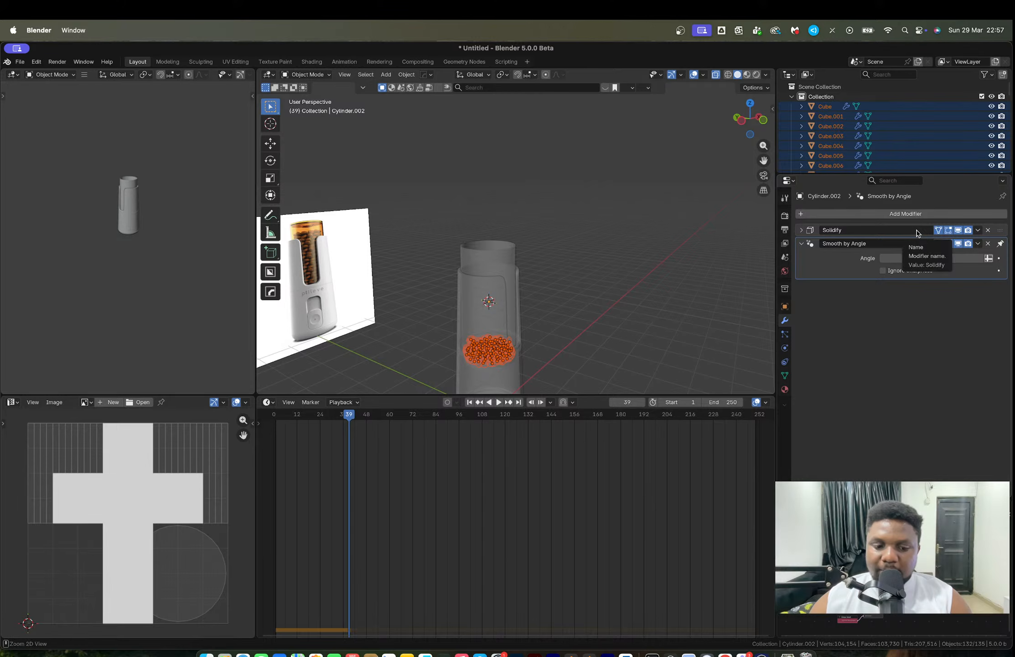
{"action": "left_click", "coordinate": [979, 231]}
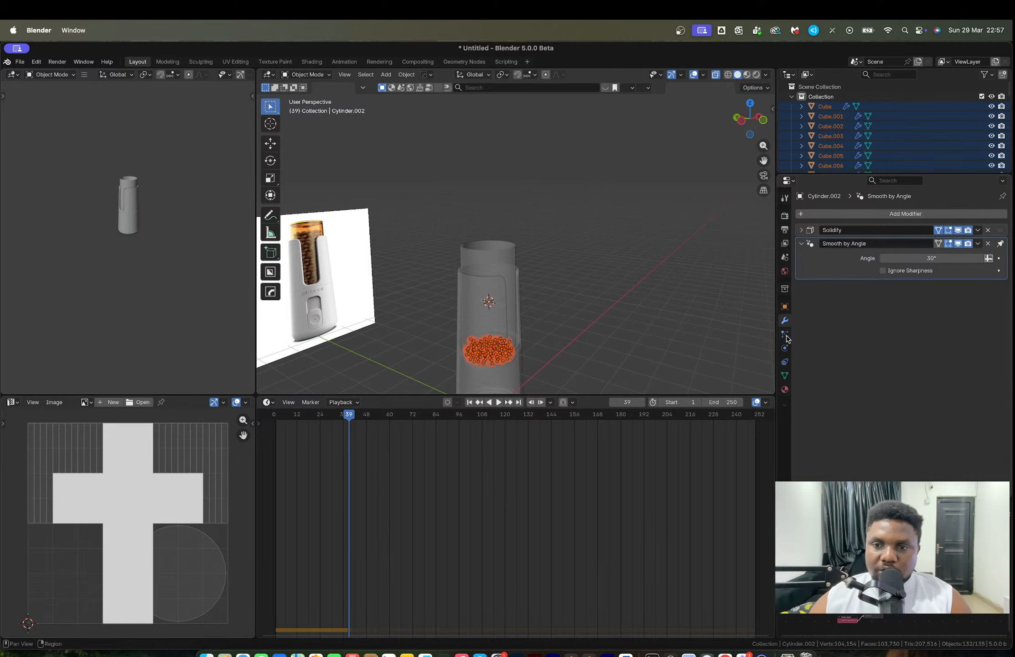
{"action": "left_click", "coordinate": [785, 360]}
{"action": "left_click", "coordinate": [786, 351]}
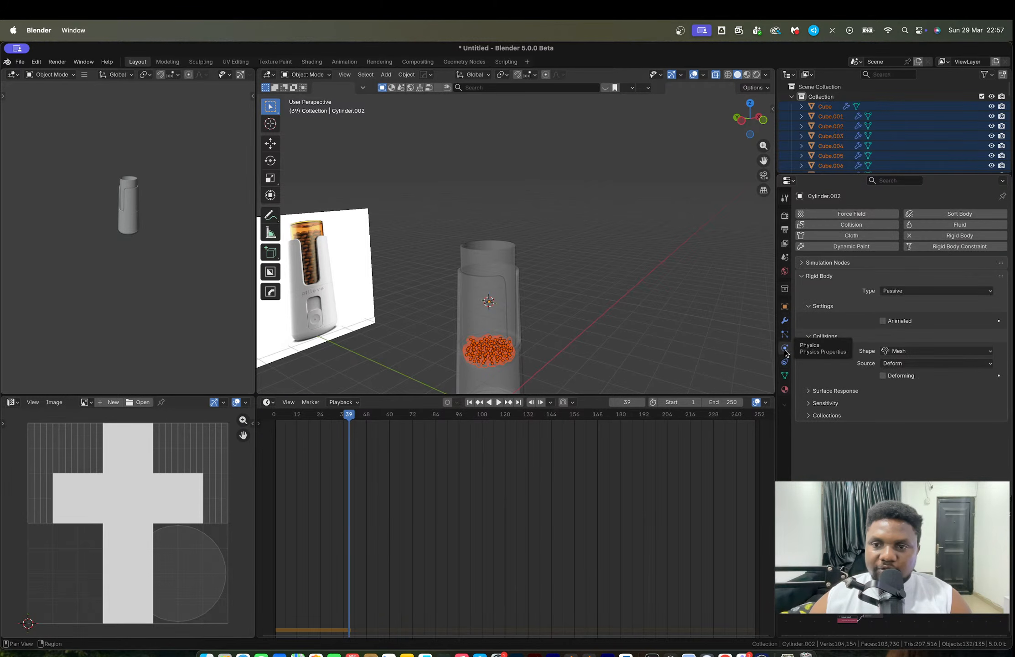
{"action": "left_click", "coordinate": [785, 361]}
{"action": "left_click", "coordinate": [785, 350]}
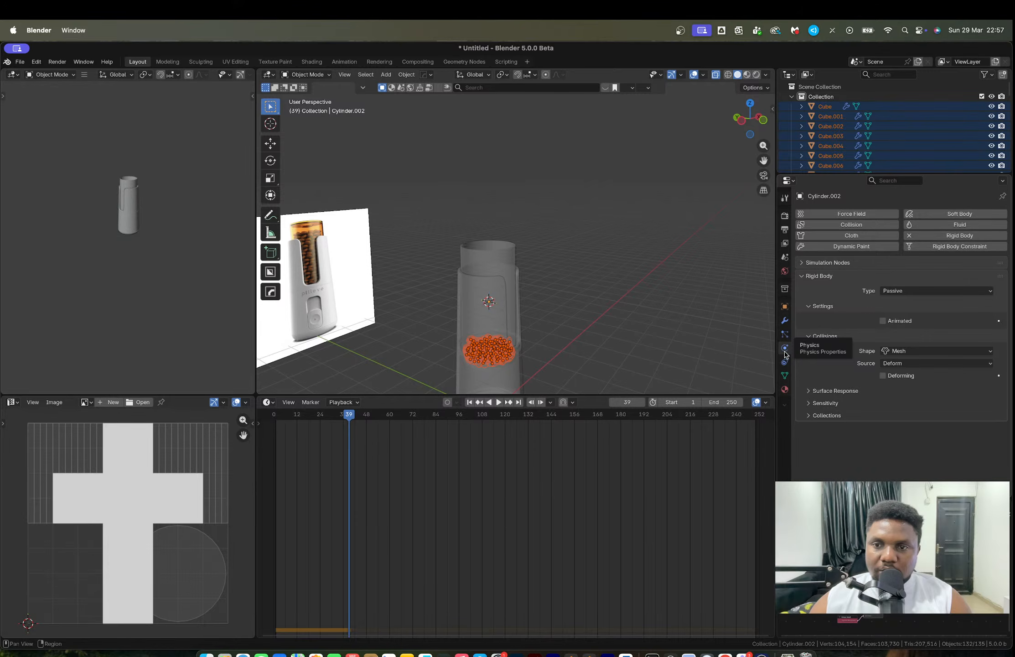
{"action": "left_click", "coordinate": [786, 320]}
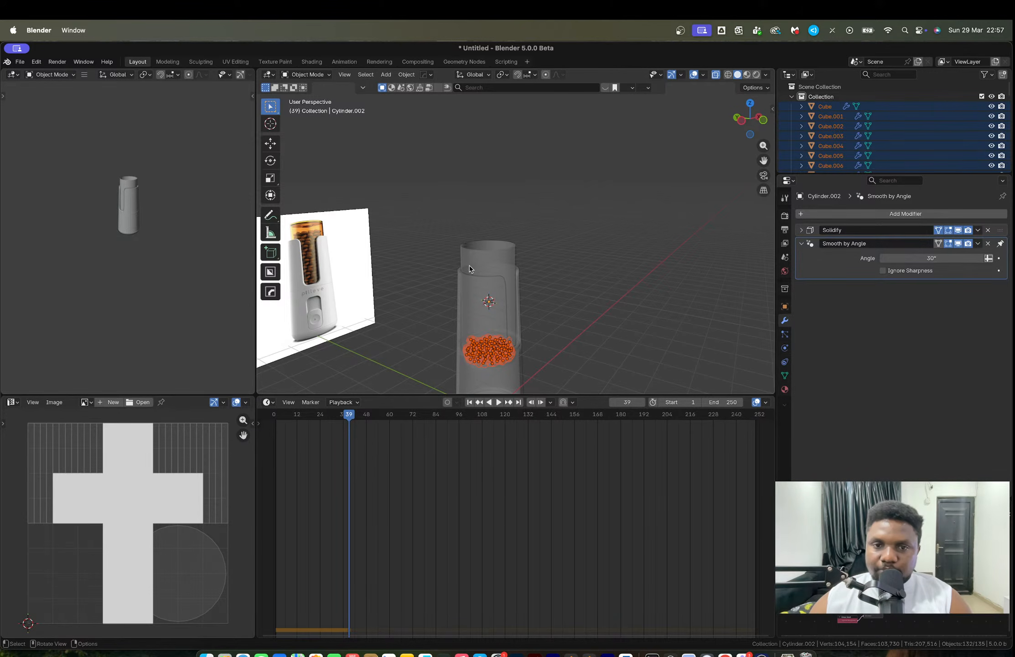
{"action": "left_click", "coordinate": [785, 363]}
{"action": "left_click", "coordinate": [785, 349]}
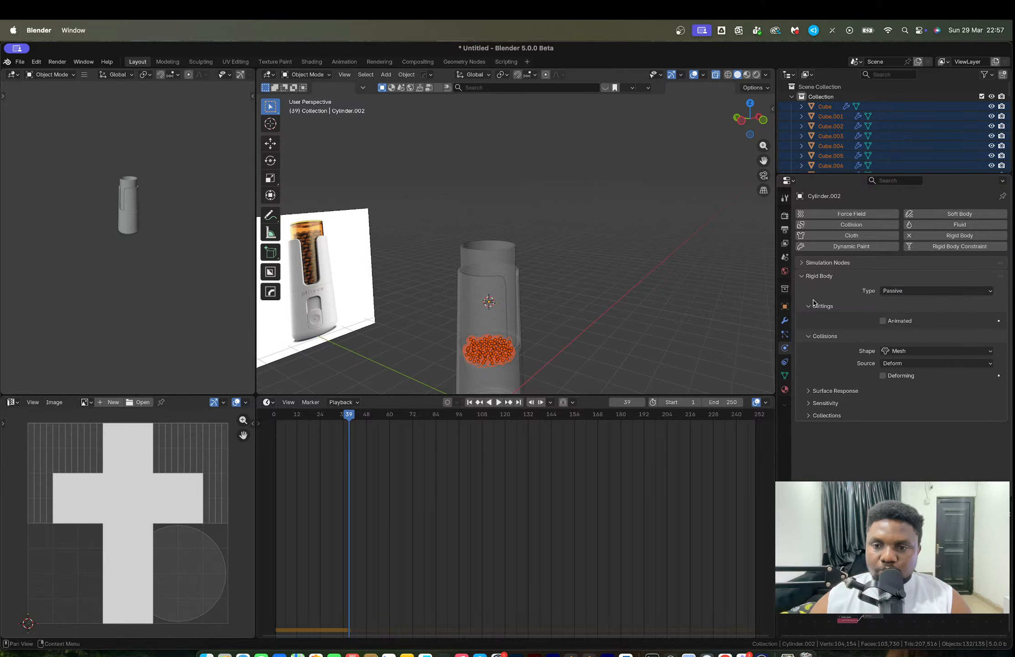
Try to bake the selected objects' Simulation Nodes, with the Rigid Body settings collapsed, and return to the modifier settings.
{"action": "left_click", "coordinate": [817, 276]}
{"action": "left_click", "coordinate": [821, 266]}
{"action": "left_click", "coordinate": [822, 266]}
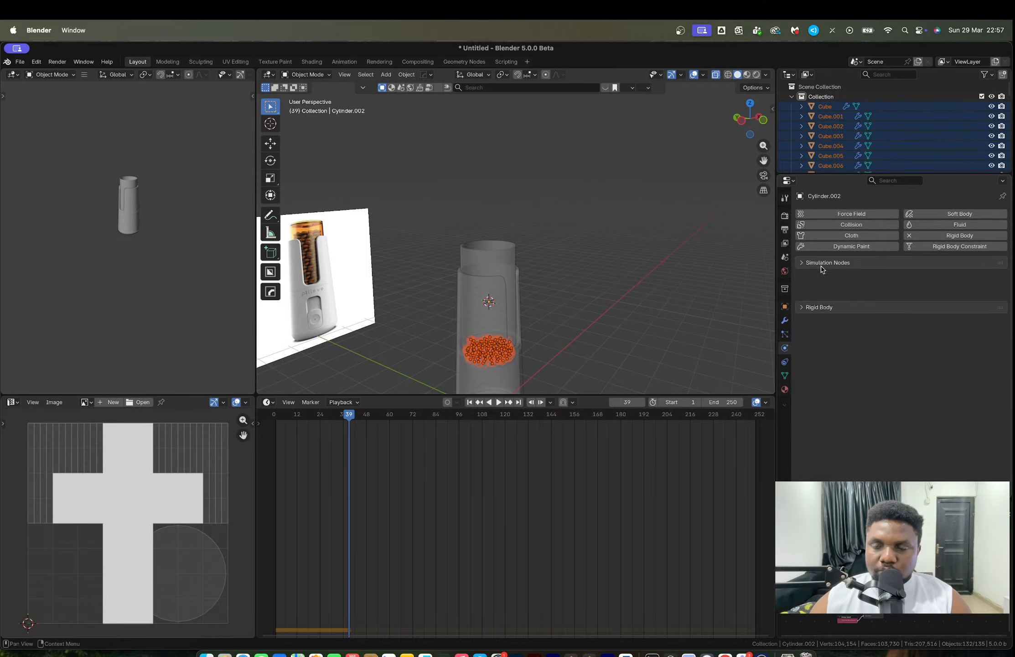
{"action": "left_click", "coordinate": [822, 264]}
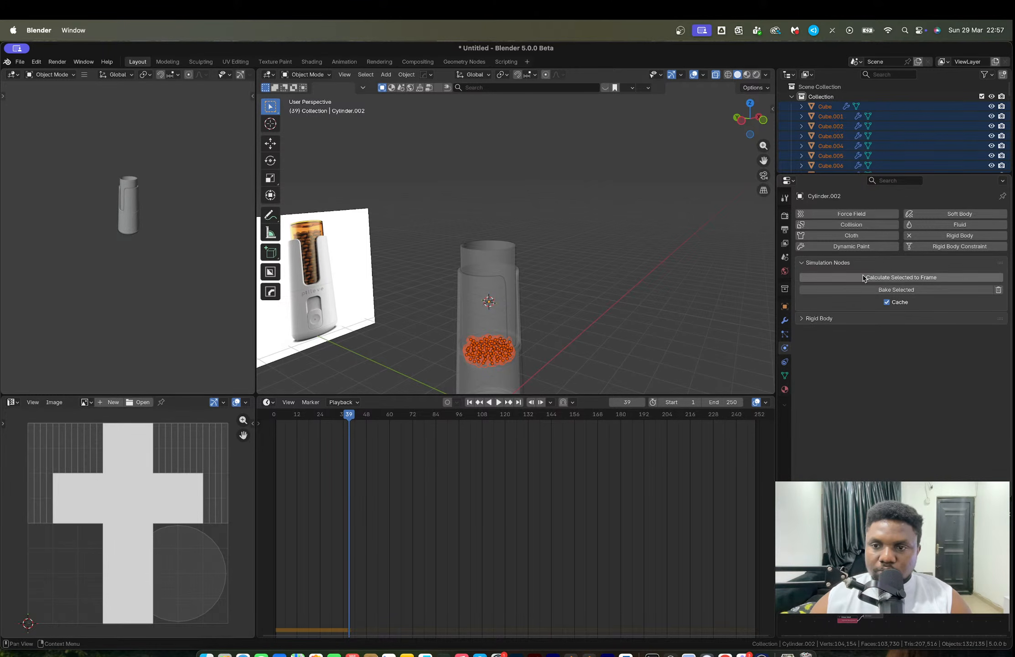
{"action": "left_click", "coordinate": [884, 294]}
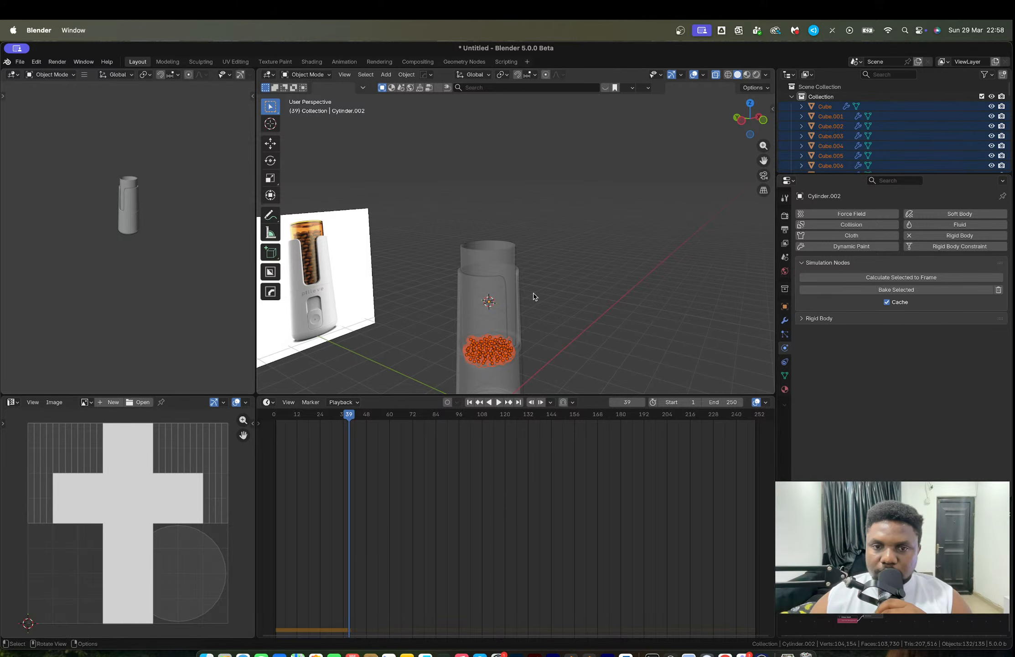
{"action": "left_click", "coordinate": [785, 320]}
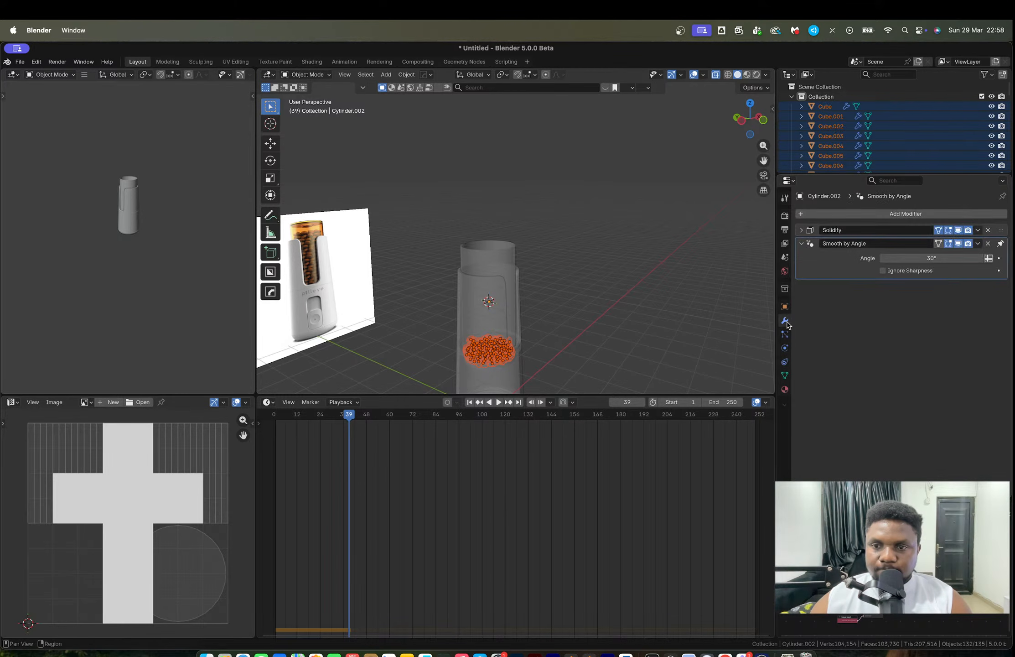
Make one of the selected pills the active object and apply Visual Geometry to Mesh to all the selected pills.
{"action": "middle_click_drag", "start_coordinate": [550, 357], "coordinate": [560, 383]}
{"action": "scroll", "coordinate": [498, 300], "scroll_direction": "down", "scroll_amount": 1}
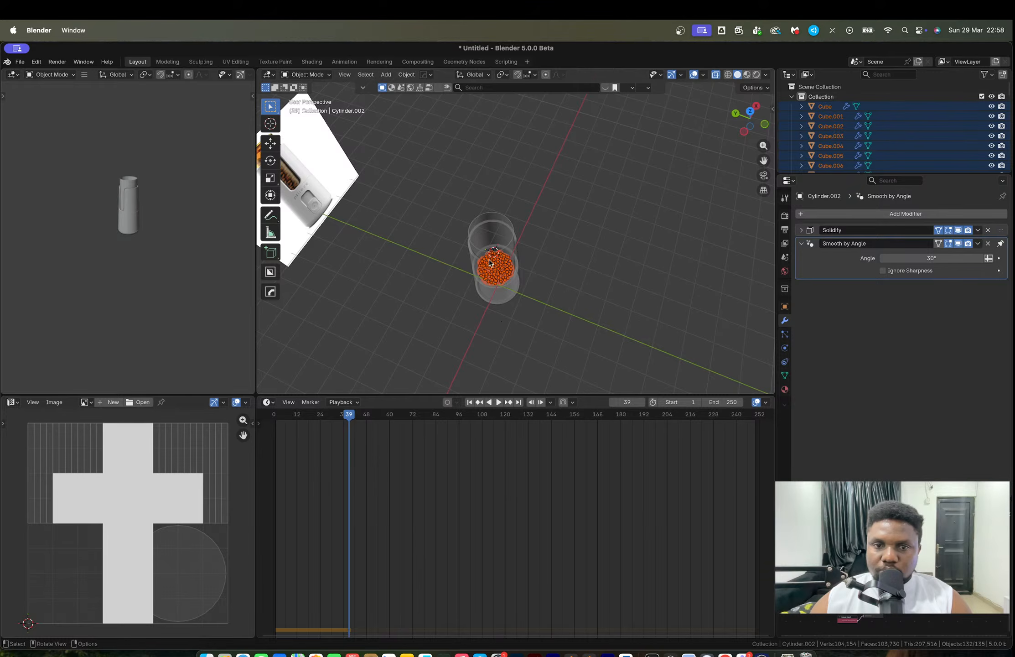
{"action": "scroll", "coordinate": [490, 260], "scroll_direction": "up", "scroll_amount": 2}
{"action": "middle_click_drag", "start_coordinate": [490, 260], "coordinate": [523, 306], "text": "shift"}
{"action": "left_click", "coordinate": [513, 304]}
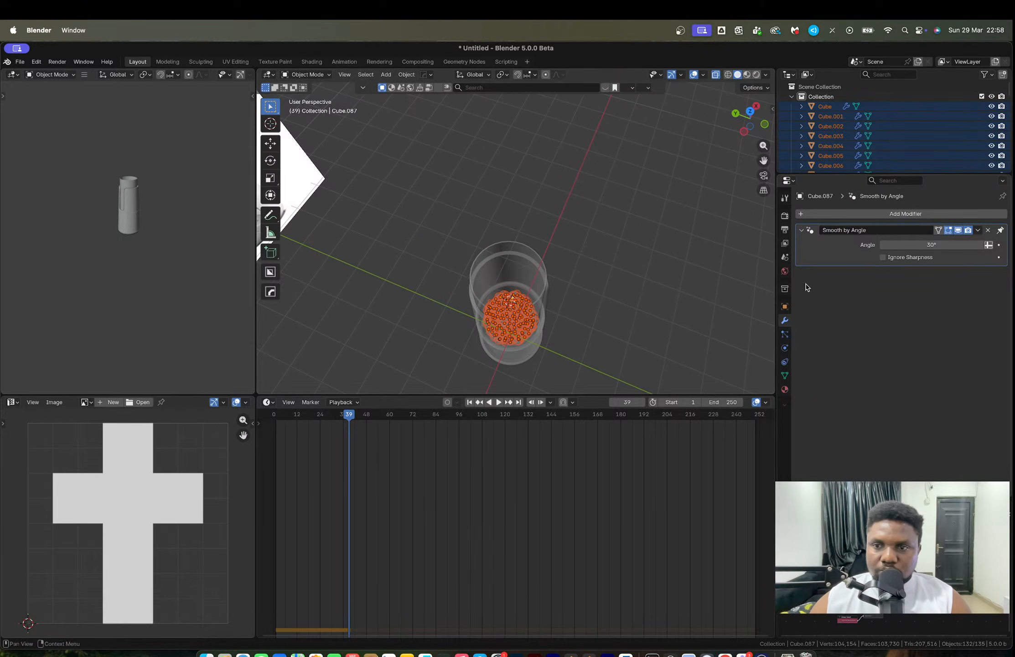
{"action": "middle_click_drag", "start_coordinate": [584, 319], "coordinate": [734, 253]}
{"action": "scroll", "coordinate": [496, 300], "scroll_direction": "up", "scroll_amount": 3}
{"action": "key", "text": "ctrl+a"}
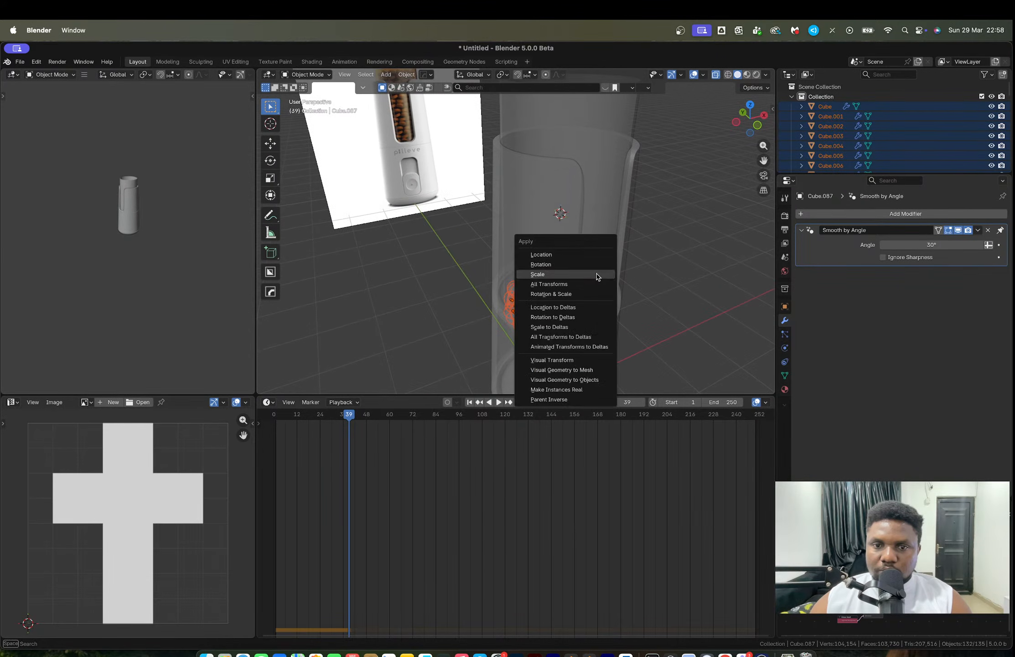
{"action": "left_click", "coordinate": [585, 372]}
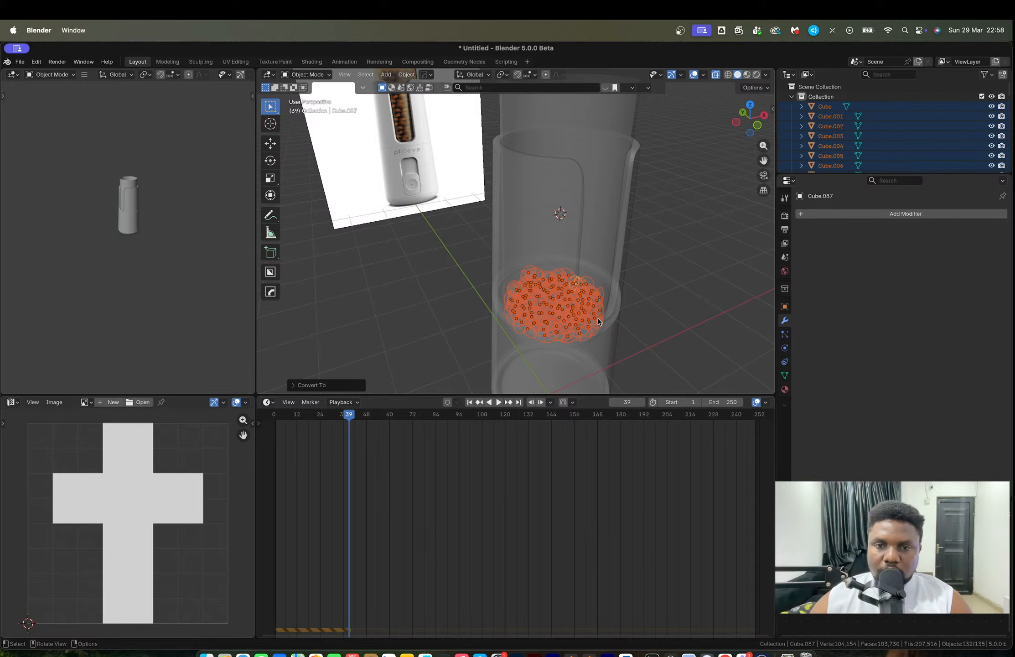
Try moving the selected pills inside the bottle and scaling them up.
{"action": "key", "text": "g"}
{"action": "left_click", "coordinate": [600, 302]}
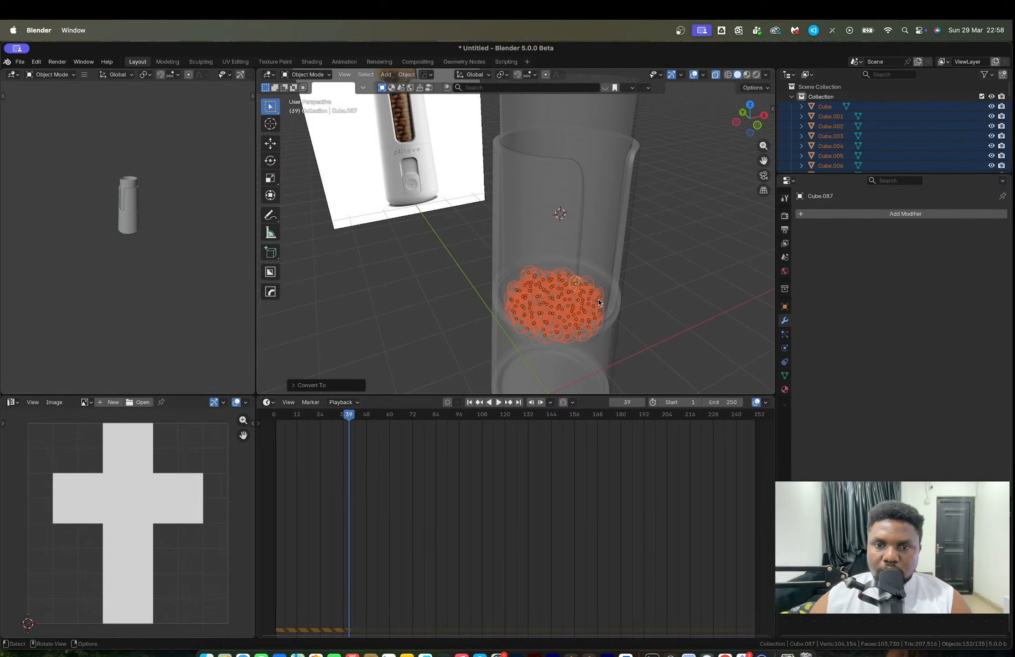
{"action": "middle_click_drag", "start_coordinate": [596, 306], "coordinate": [583, 264]}
{"action": "key", "text": "s"}
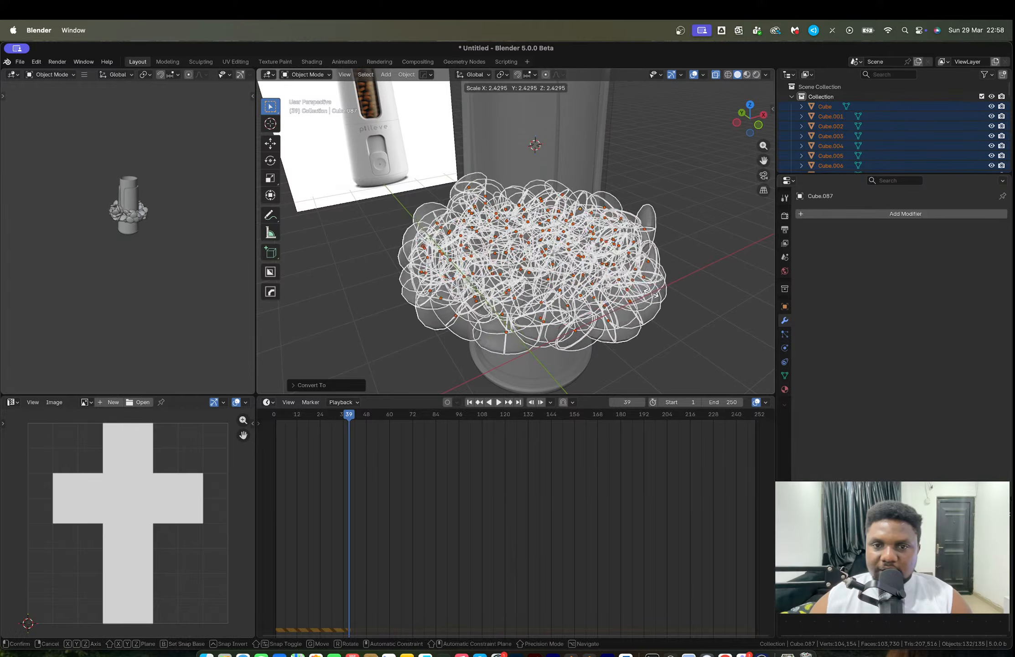
{"action": "left_click", "coordinate": [616, 287]}
{"action": "middle_click_drag", "start_coordinate": [616, 287], "coordinate": [439, 310]}
Duplicate the selected pills in place twice, plus once as a linked duplicate.
{"action": "key", "text": "shift+d"}
{"action": "right_click", "coordinate": [565, 290]}
{"action": "key", "text": "alt+z"}
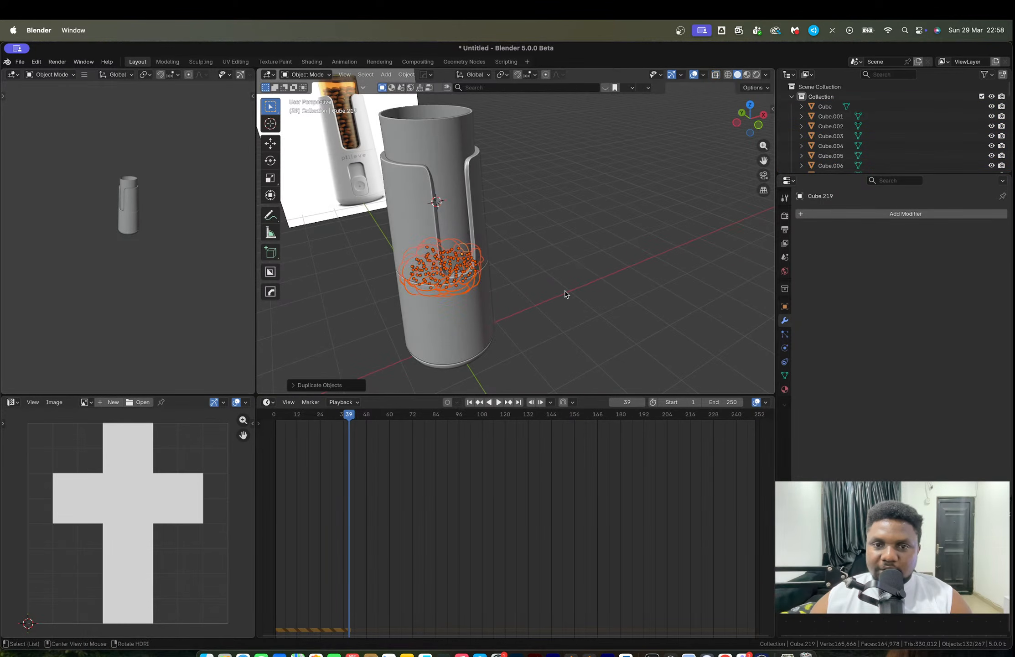
{"action": "key", "text": "shift+g"}
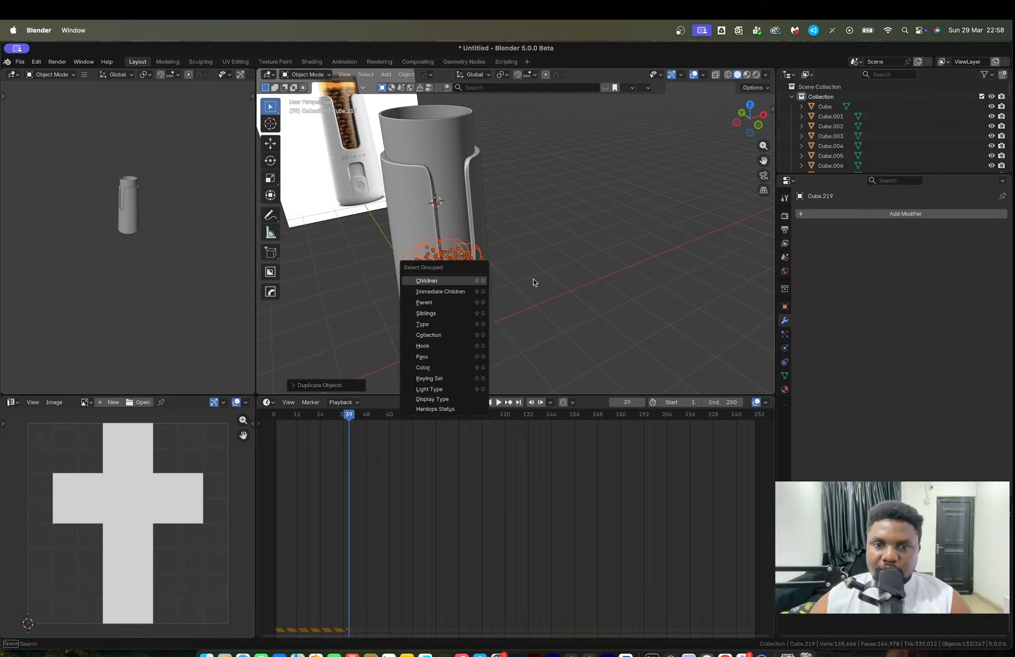
{"action": "key", "text": "shift+d"}
{"action": "right_click", "coordinate": [573, 279]}
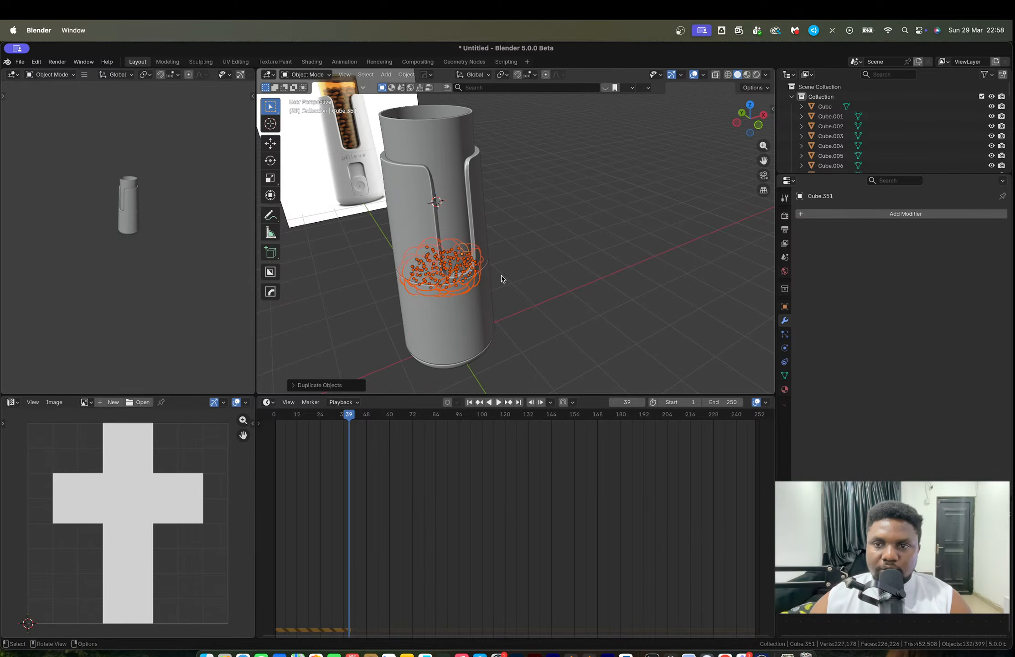
{"action": "middle_click_drag", "start_coordinate": [501, 279], "coordinate": [590, 309]}
{"action": "key", "text": "alt+d"}
{"action": "right_click", "coordinate": [577, 314]}
Undo the duplications so only the original set of pills remains selected.
{"action": "key", "text": "ctrl+z"}
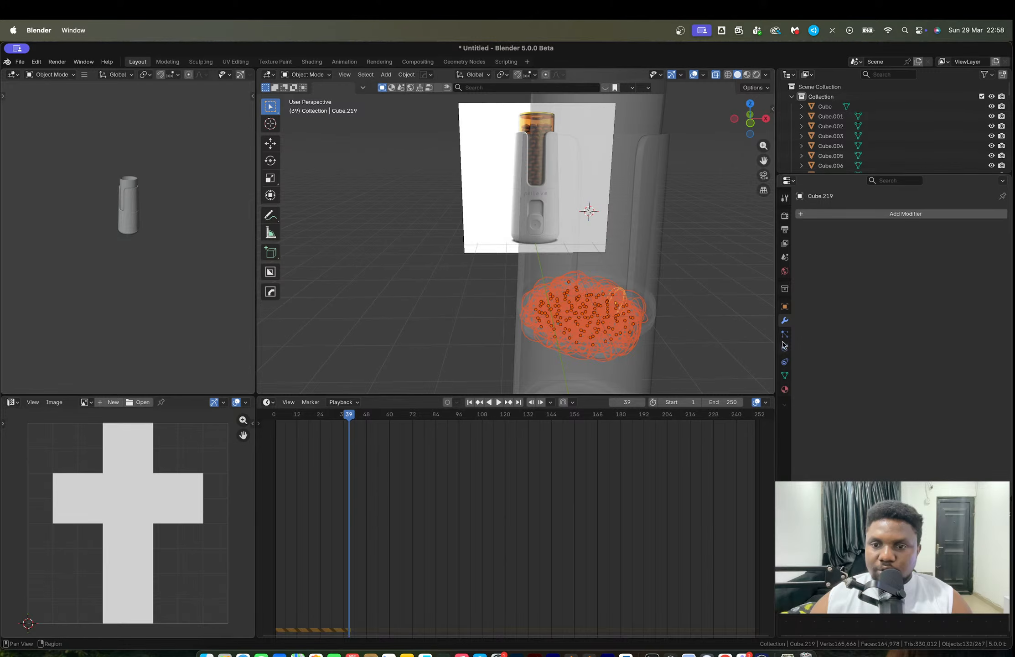
{"action": "middle_click_drag", "start_coordinate": [615, 262], "coordinate": [515, 218]}
{"action": "scroll", "coordinate": [552, 214], "scroll_direction": "up", "scroll_amount": 5}
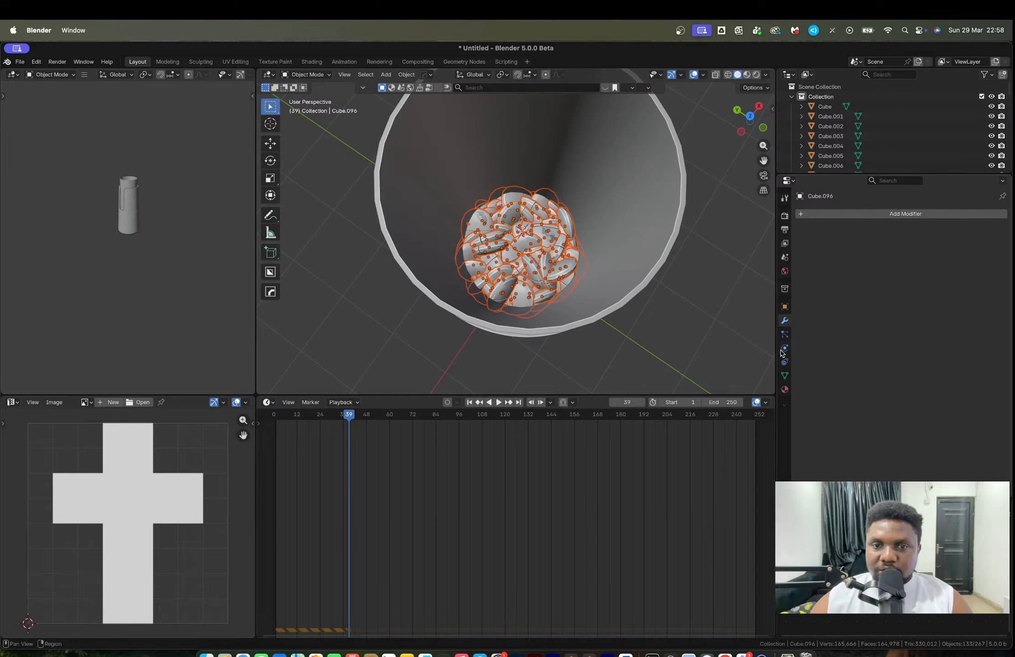
{"action": "key", "text": "ctrl+z"}
{"action": "middle_click_drag", "start_coordinate": [529, 247], "coordinate": [787, 579]}
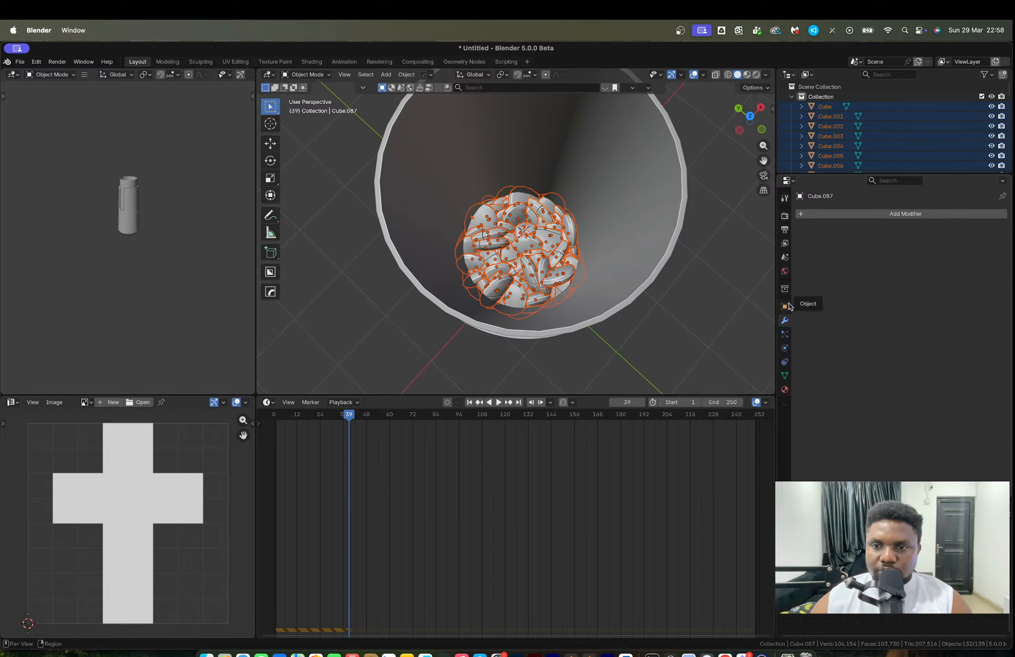
Examine the active pill's material slots and rigid body settings, including Surface Response.
{"action": "left_click", "coordinate": [785, 389]}
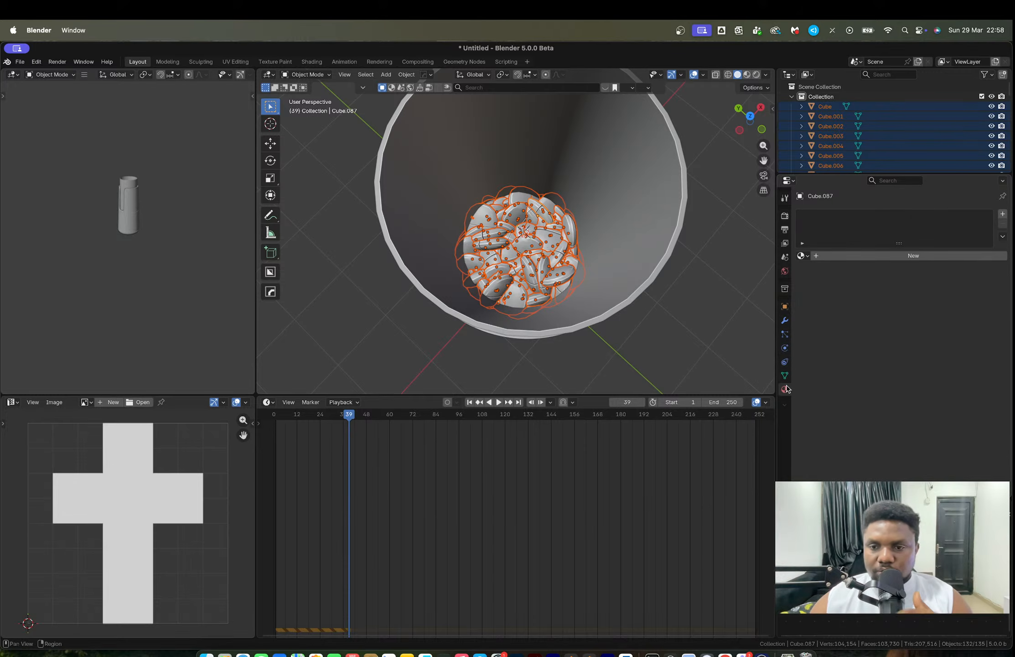
{"action": "left_click", "coordinate": [785, 349]}
{"action": "left_click", "coordinate": [803, 263]}
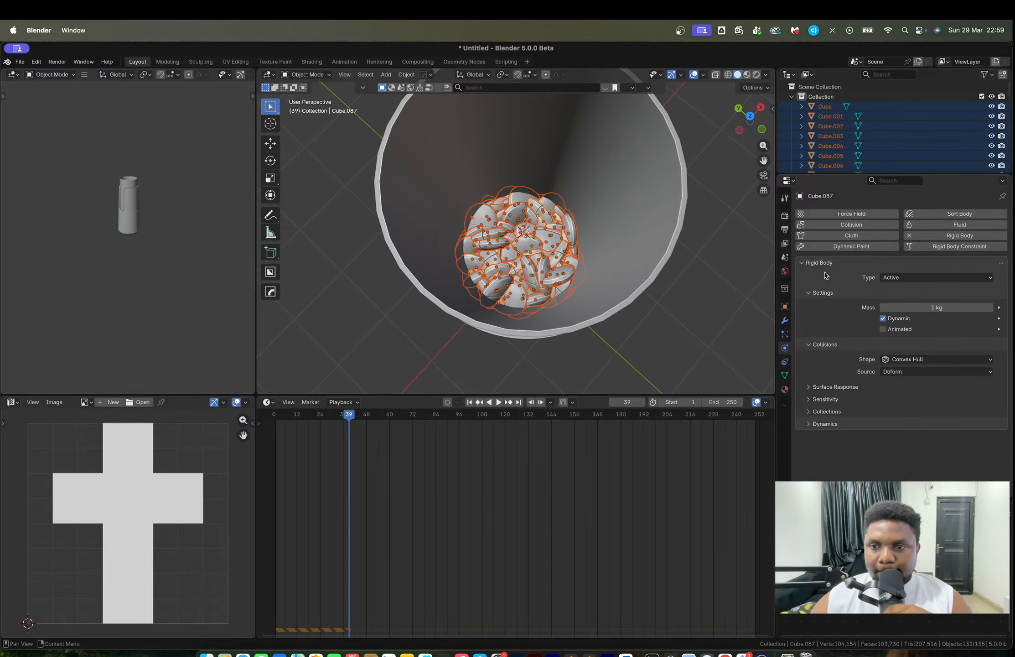
{"action": "left_click", "coordinate": [835, 386]}
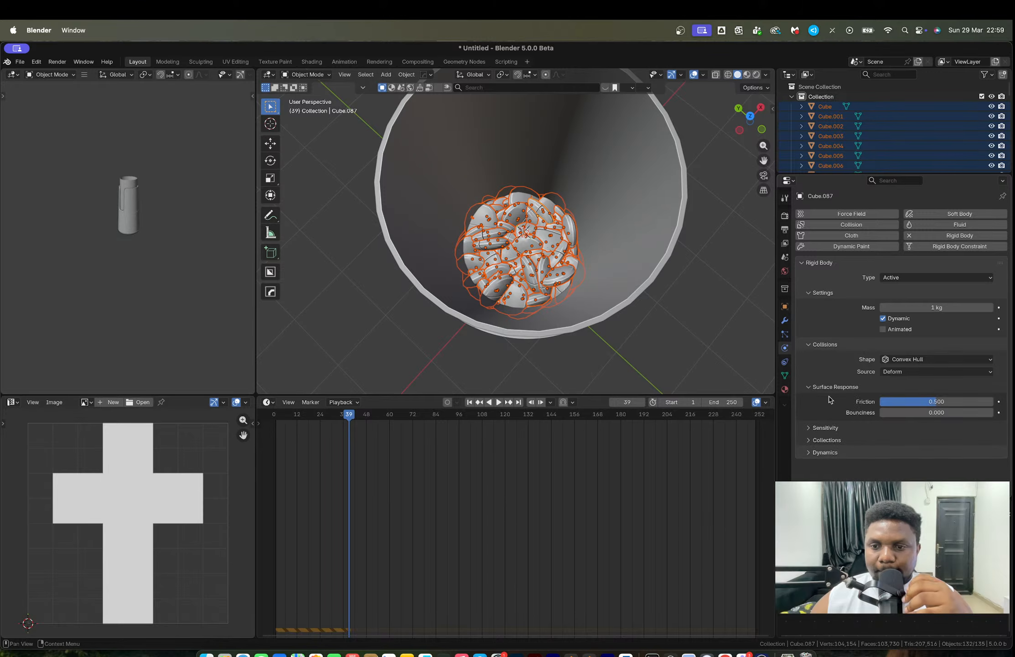
{"action": "left_click", "coordinate": [827, 388]}
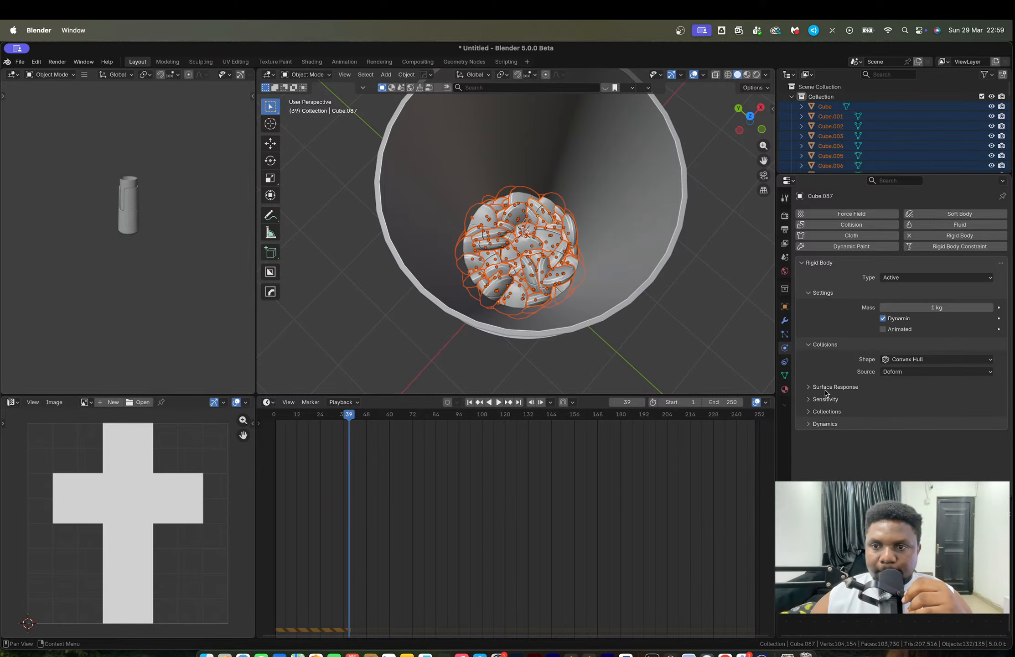
Apply the rigid body transformation to the selected pills and try moving them.
{"action": "middle_click_drag", "start_coordinate": [424, 121], "coordinate": [418, 103]}
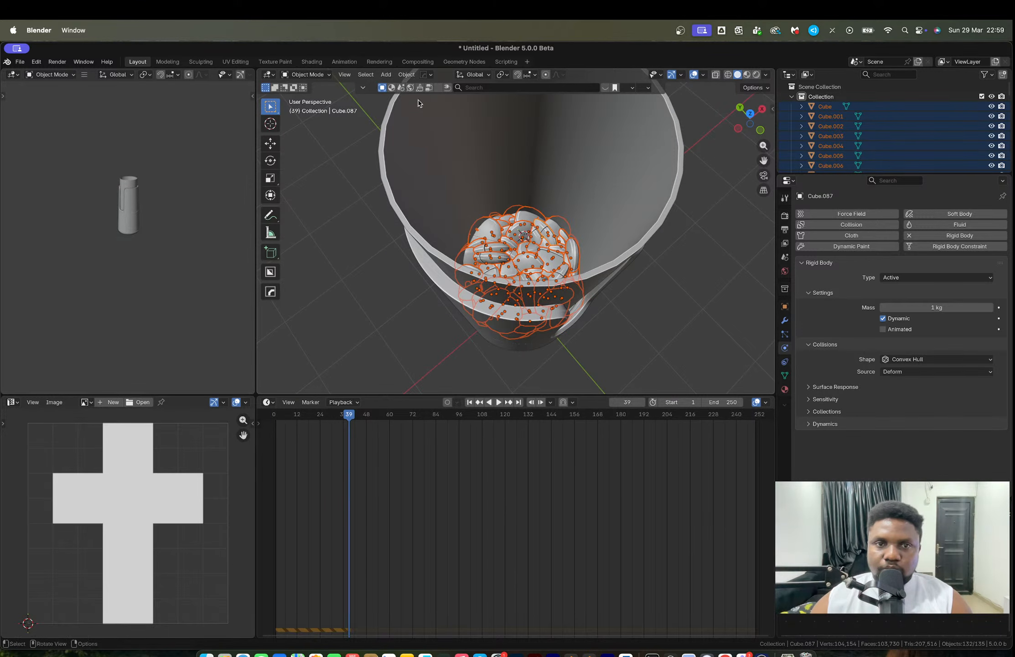
{"action": "left_click", "coordinate": [406, 74]}
{"action": "mouse_move", "coordinate": [424, 343]}
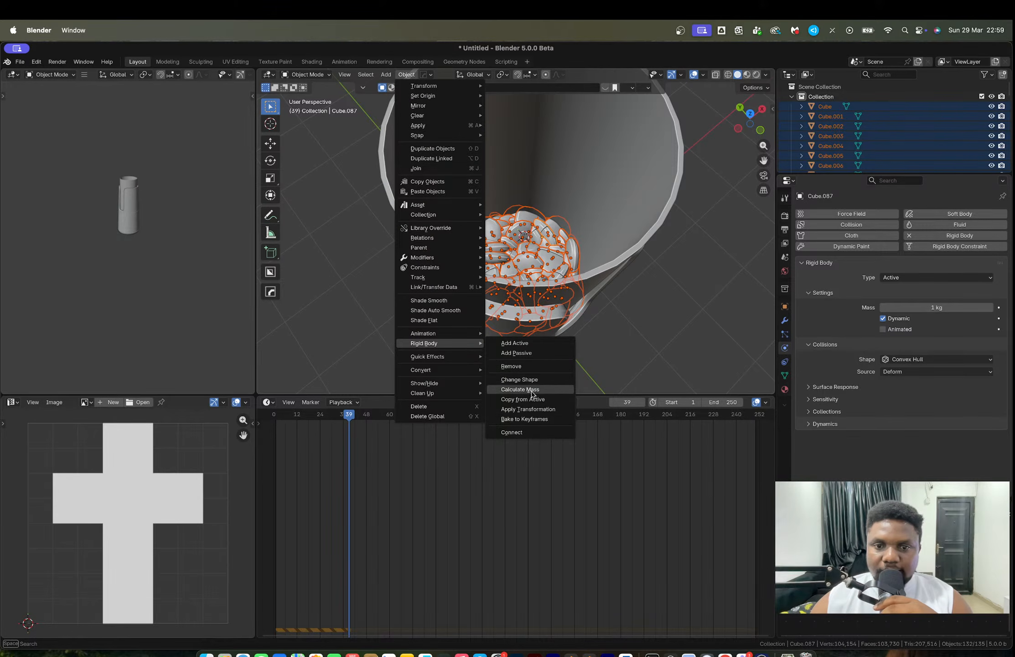
{"action": "left_click", "coordinate": [540, 413]}
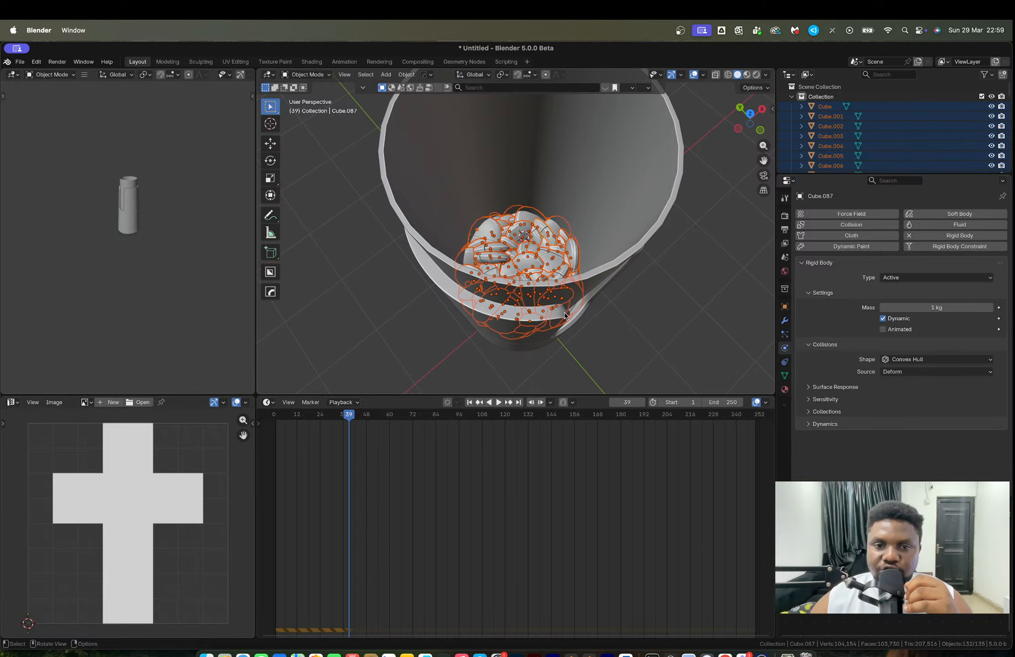
{"action": "left_click_drag", "start_coordinate": [550, 264], "coordinate": [456, 263]}
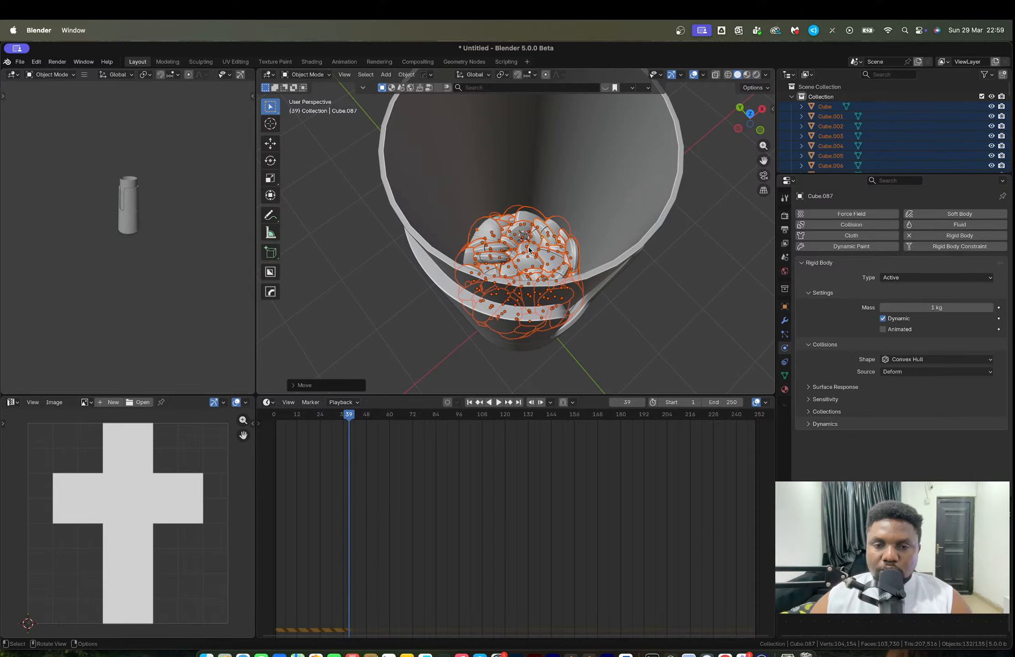
Reapply the pills' rigid body transformation, go to frame 31 and test moving them again.
{"action": "left_click", "coordinate": [407, 74]}
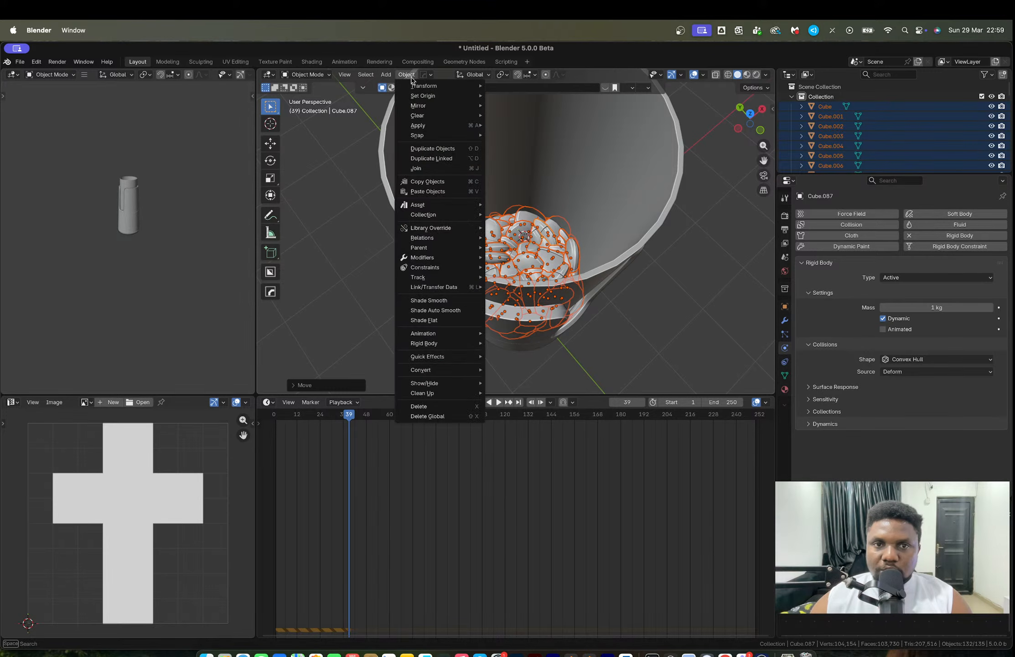
{"action": "mouse_move", "coordinate": [453, 346]}
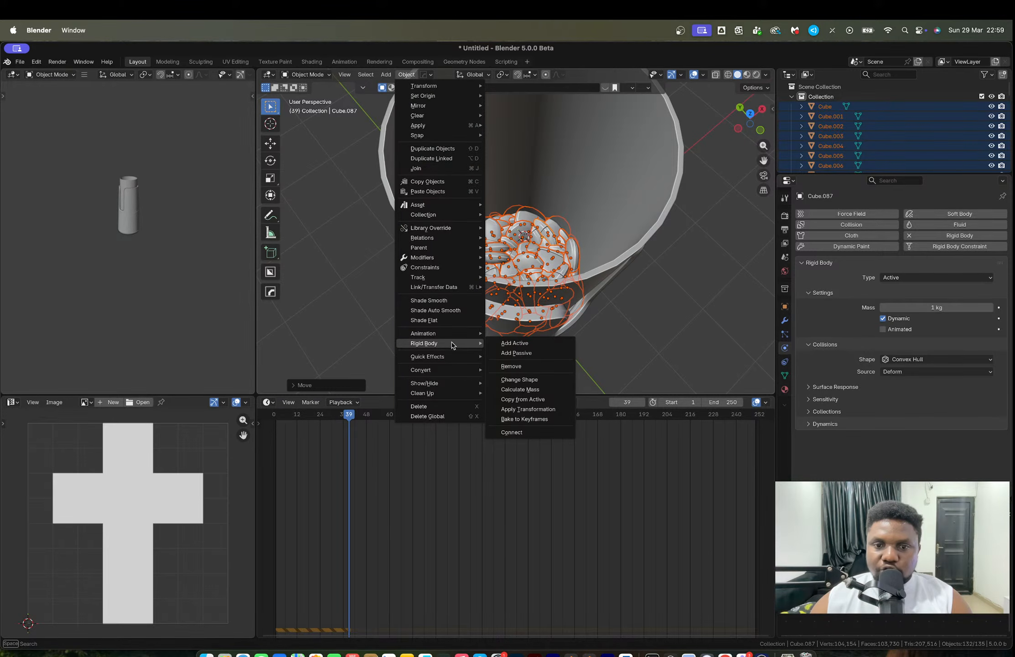
{"action": "left_click", "coordinate": [528, 409]}
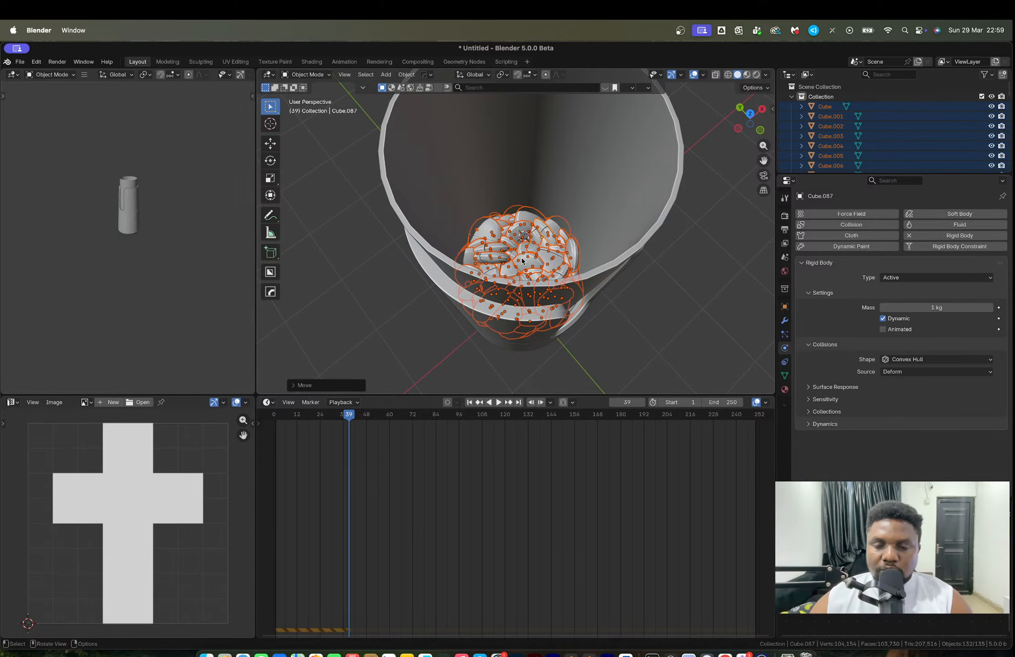
{"action": "left_click_drag", "start_coordinate": [348, 422], "coordinate": [334, 422]}
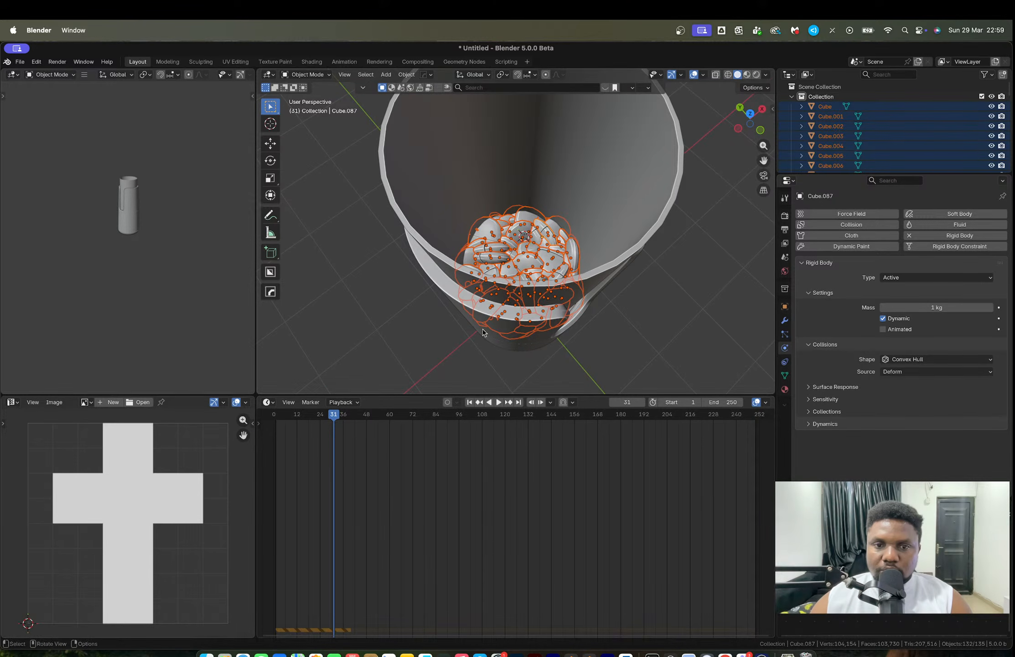
{"action": "left_click_drag", "start_coordinate": [530, 287], "coordinate": [498, 285]}
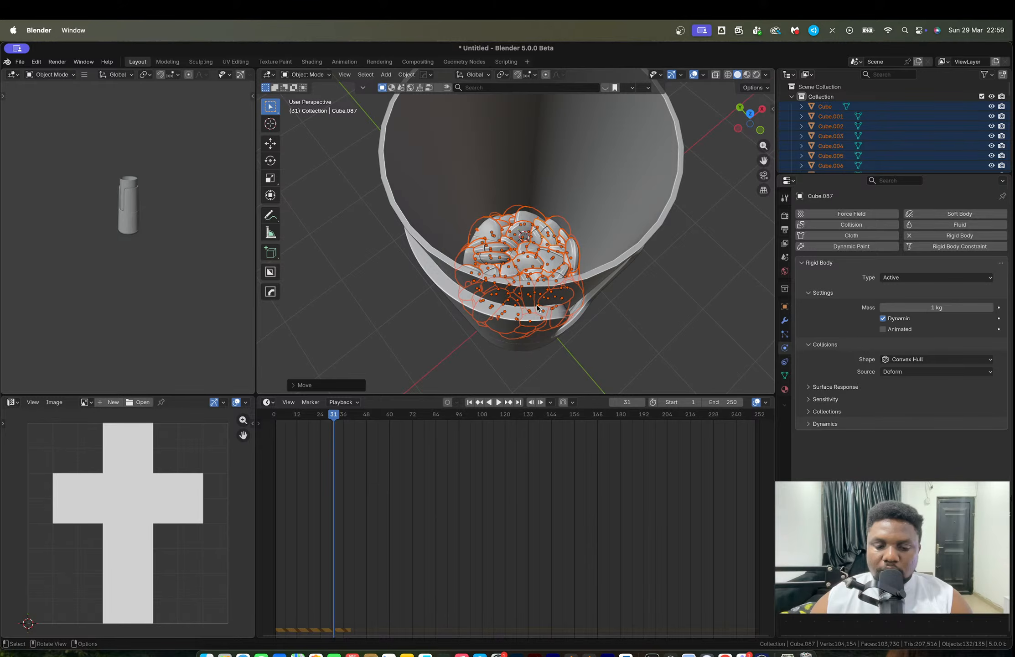
Duplicate the selected pills in place at frame 31, and undo the duplication.
{"action": "key", "text": "shift+d"}
{"action": "right_click", "coordinate": [606, 321]}
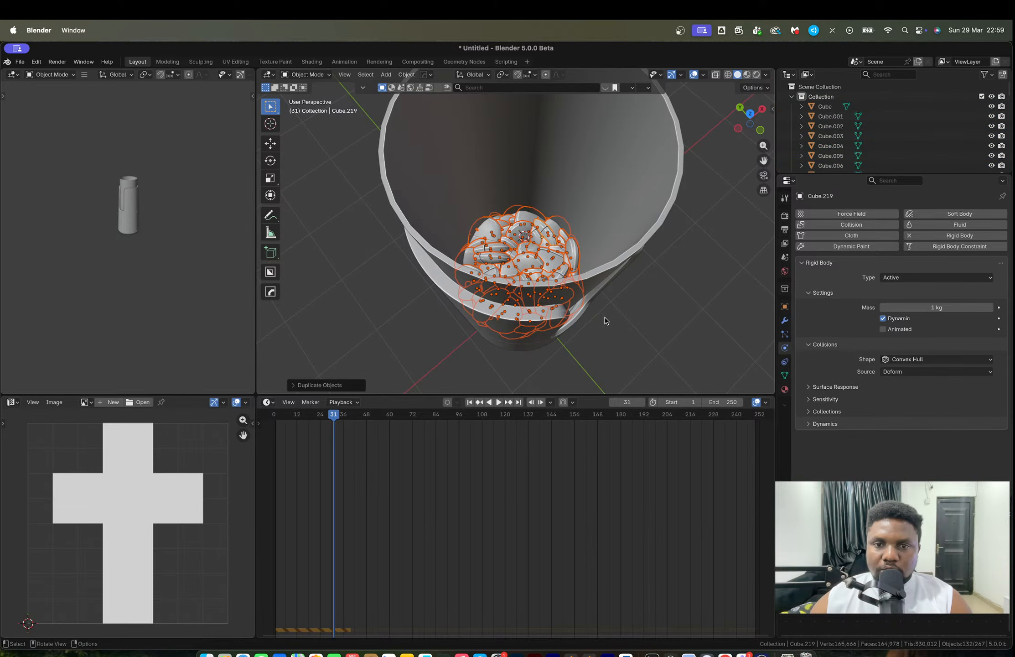
{"action": "key", "text": "super+z"}
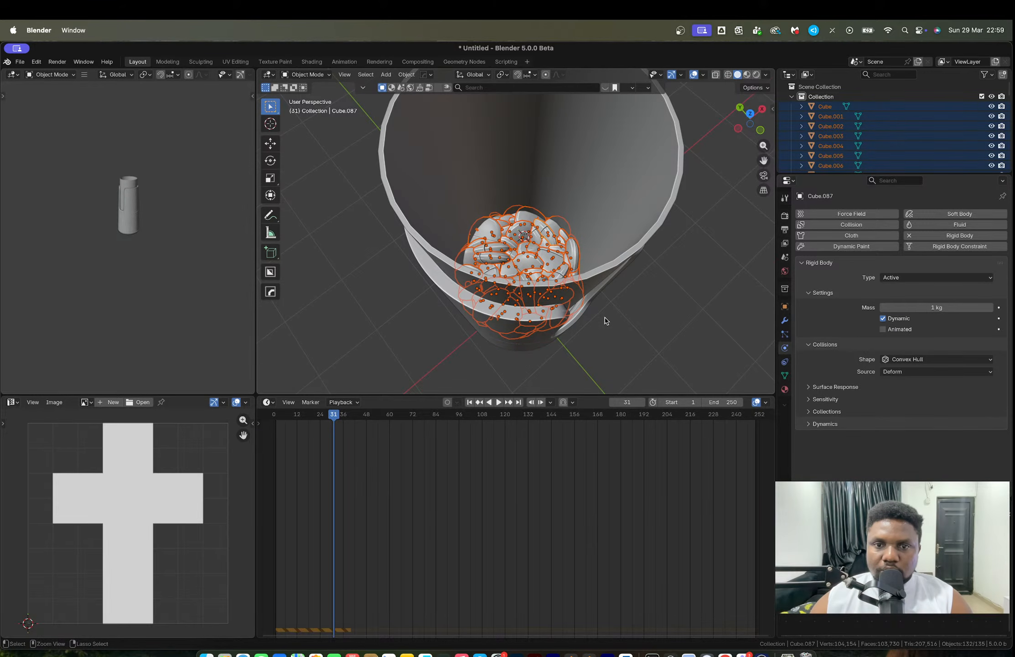
Isolate the selected pills in local view so the bottle is hidden.
{"action": "middle_click_drag", "start_coordinate": [606, 321], "coordinate": [522, 301]}
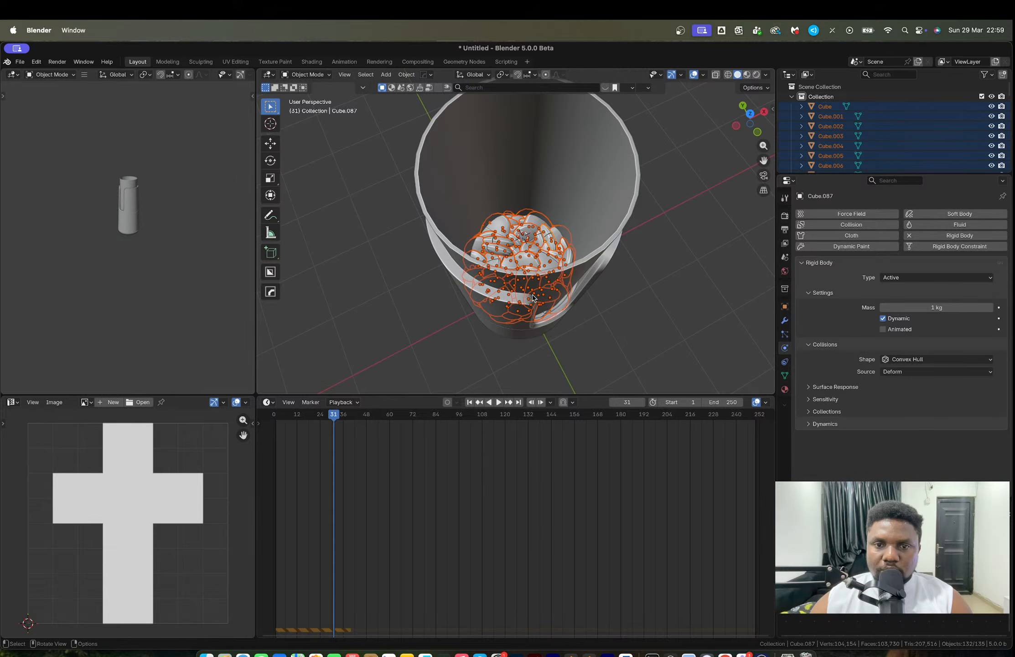
{"action": "scroll", "coordinate": [533, 298], "scroll_direction": "up", "scroll_amount": 2}
{"action": "key", "text": "slash"}
{"action": "middle_click_drag", "start_coordinate": [397, 254], "coordinate": [589, 294]}
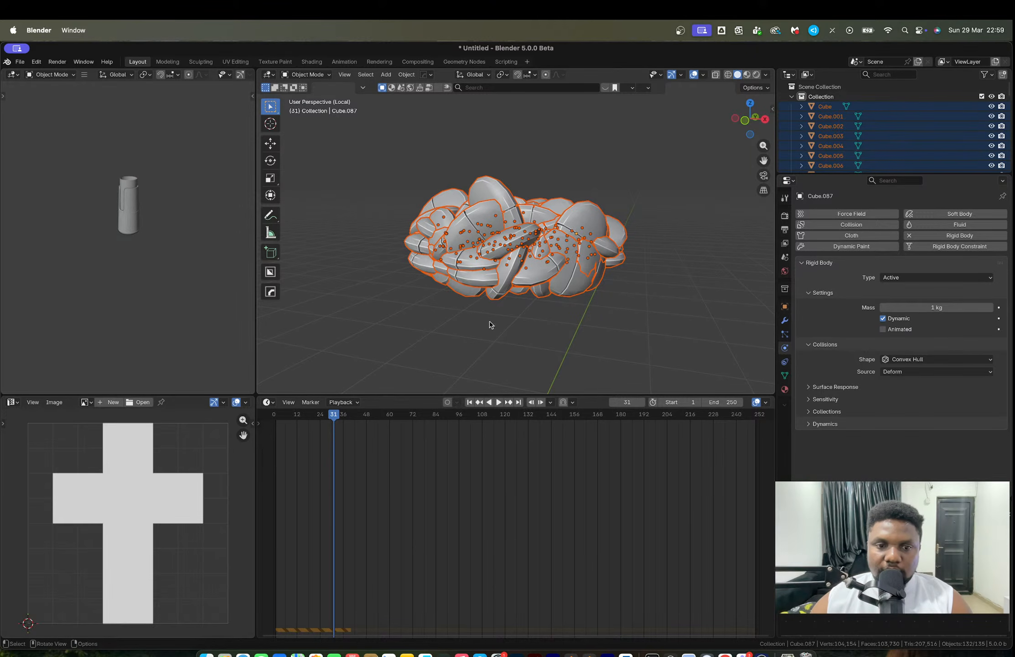
Try baking the pills' rigid body simulation to keyframes for frames 1 to 250, and undo the bake.
{"action": "left_click", "coordinate": [406, 75]}
{"action": "mouse_move", "coordinate": [447, 345]}
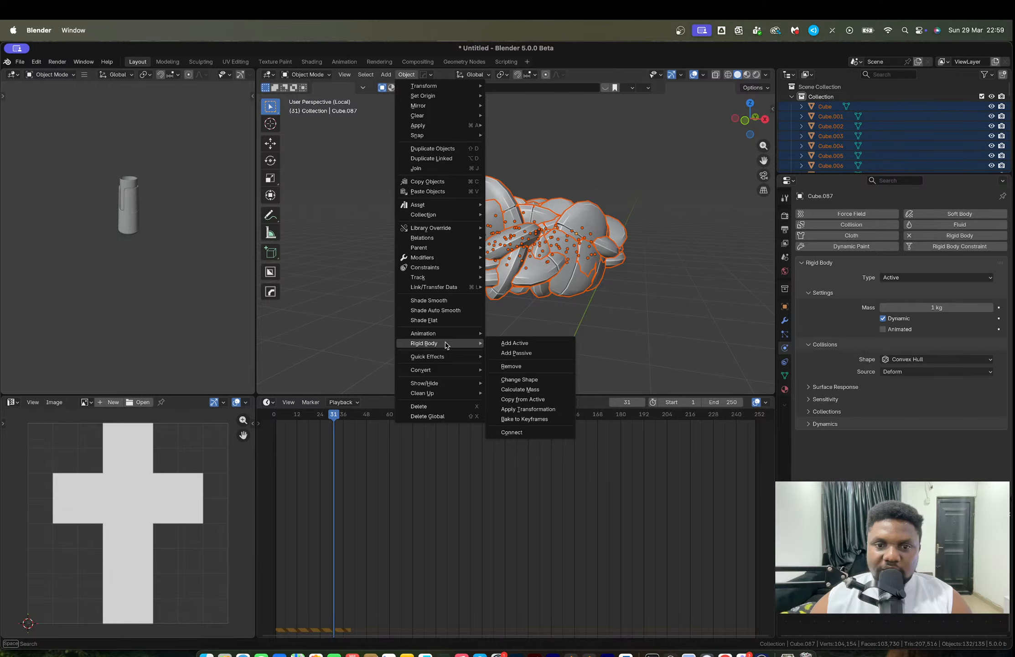
{"action": "left_click", "coordinate": [525, 419]}
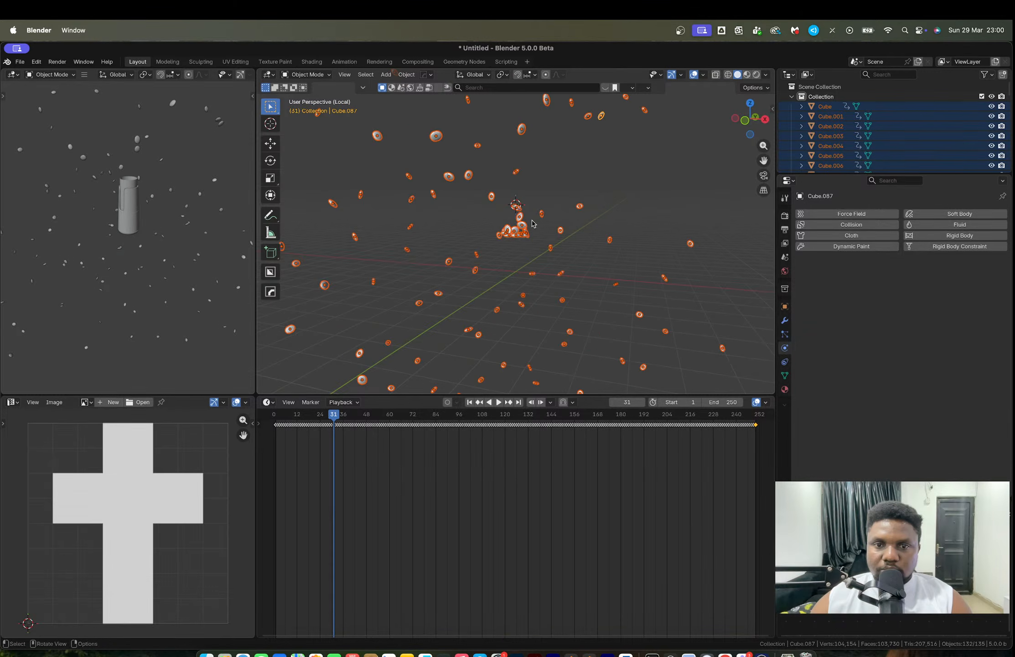
{"action": "scroll", "coordinate": [519, 224], "scroll_direction": "down", "scroll_amount": 3, "text": "ctrl"}
{"action": "key", "text": "ctrl+z"}
Bake the selected pills' rigid body simulation to keyframes with start frame 1 and end frame 31.
{"action": "scroll", "coordinate": [525, 228], "scroll_direction": "up", "scroll_amount": 5}
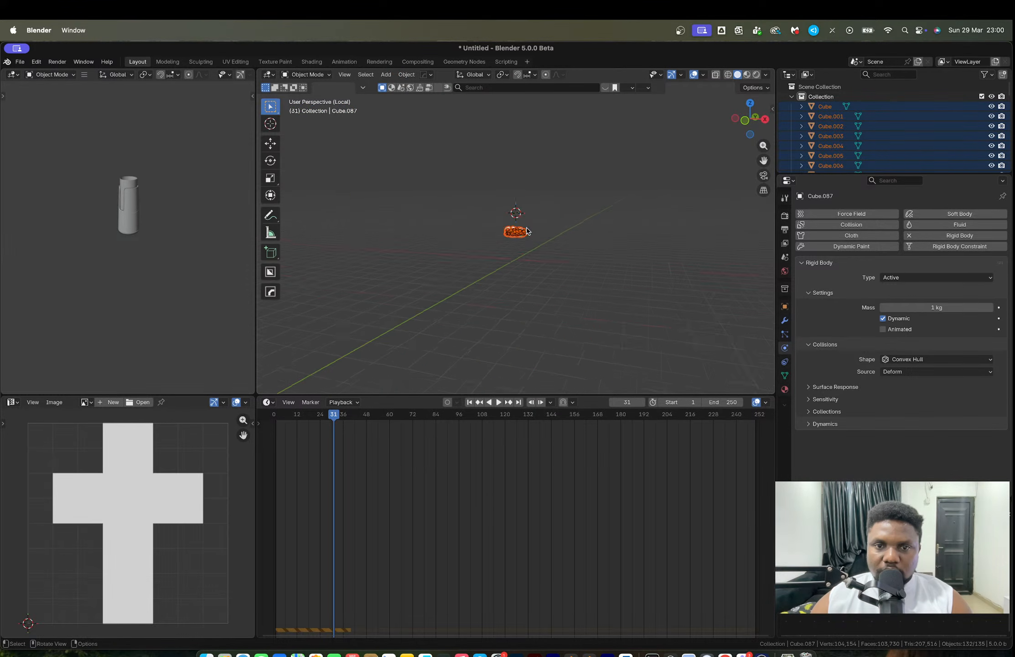
{"action": "scroll", "coordinate": [531, 233], "scroll_direction": "down", "scroll_amount": 3}
{"action": "key", "text": "ctrl+a"}
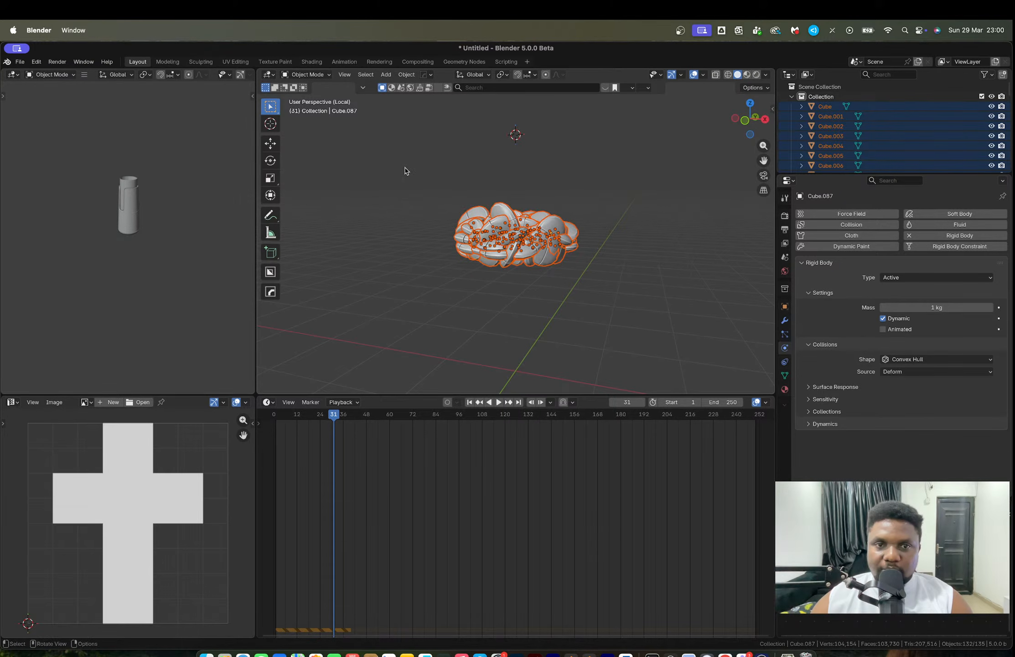
{"action": "left_click", "coordinate": [406, 74]}
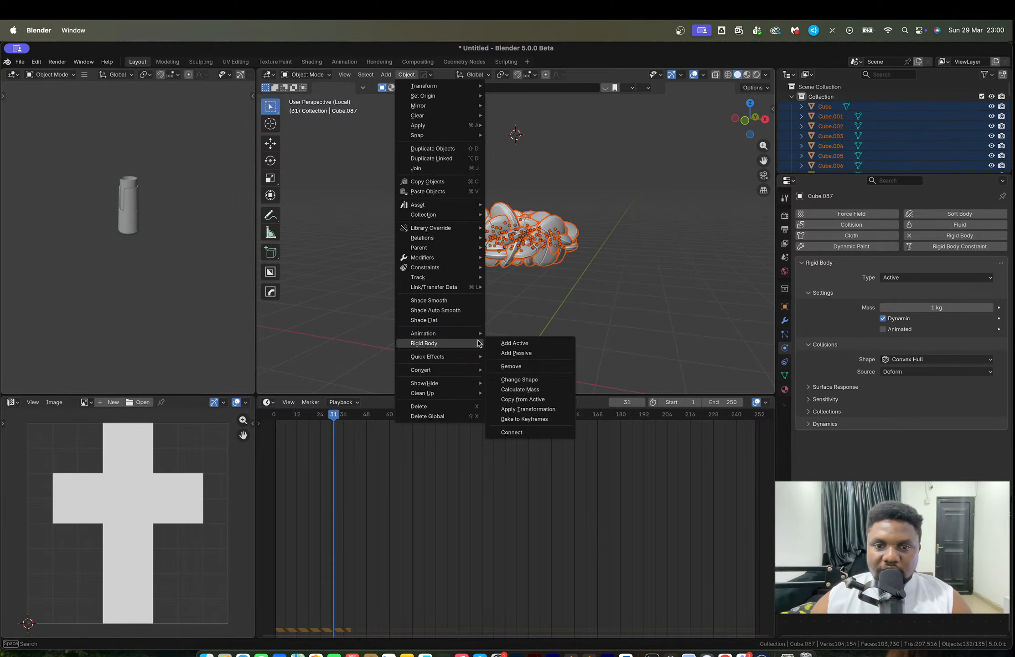
{"action": "left_click", "coordinate": [540, 420]}
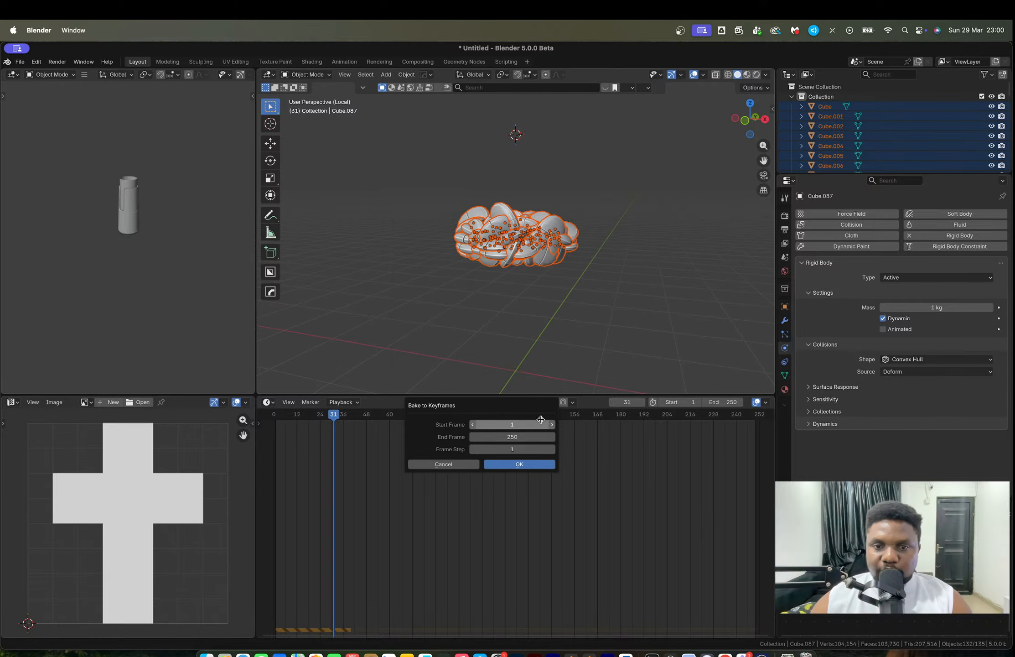
{"action": "left_click", "coordinate": [509, 436]}
{"action": "type", "text": "31"}
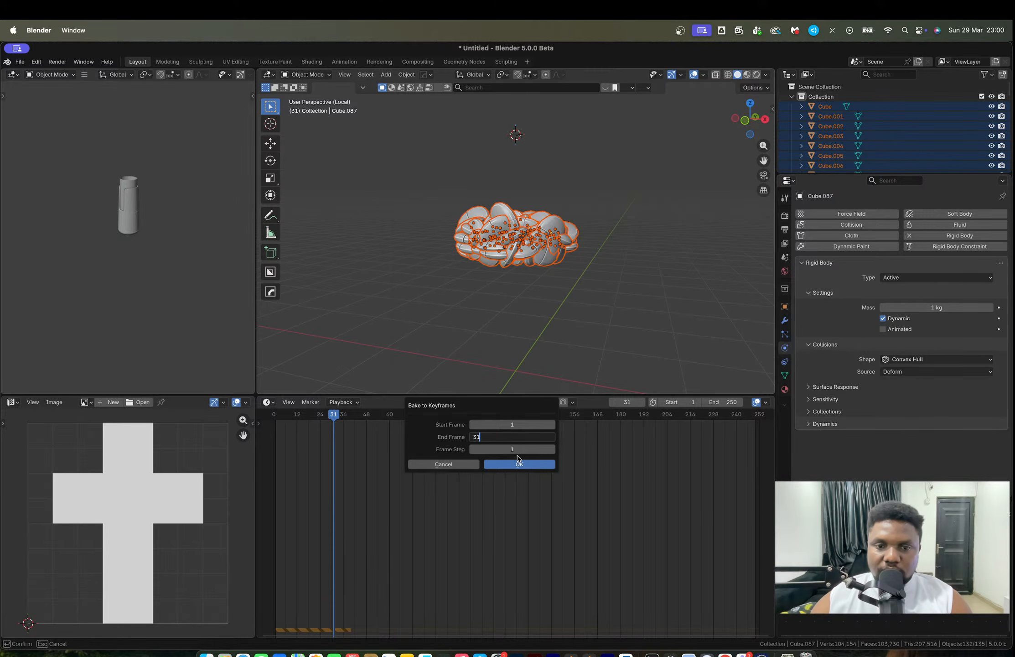
{"action": "key", "text": "Return"}
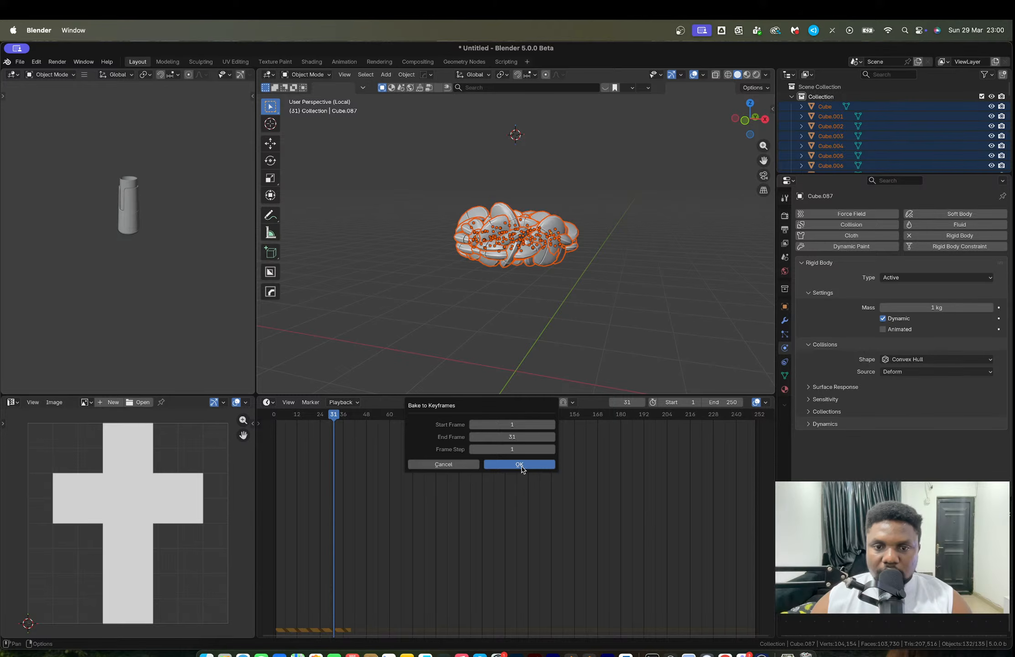
{"action": "left_click", "coordinate": [522, 469]}
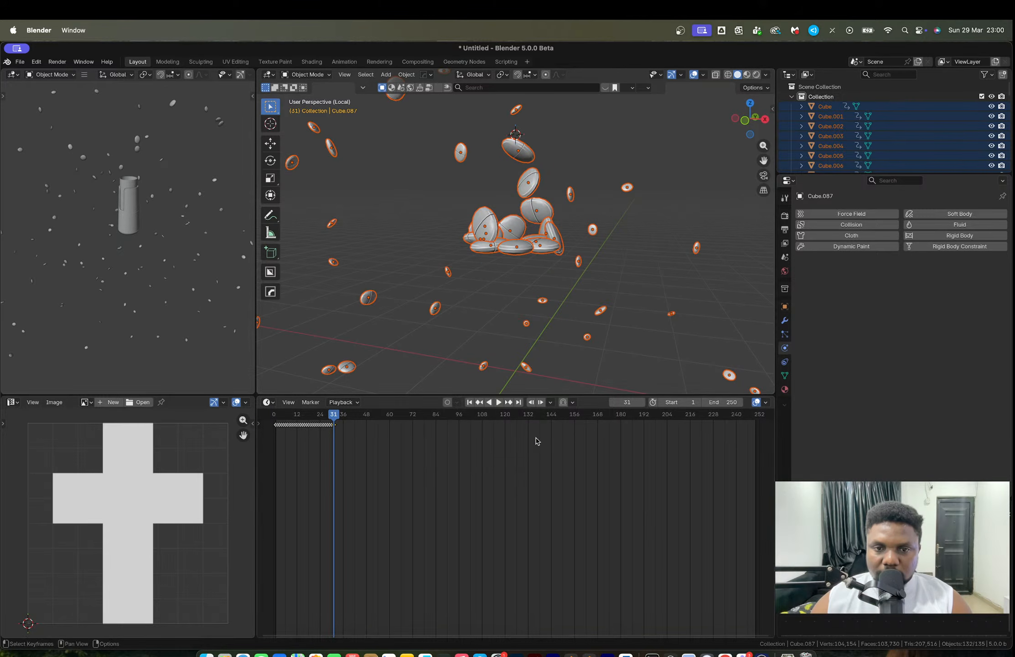
Go back to frame 2 of the baked animation.
{"action": "left_click", "coordinate": [318, 416]}
{"action": "left_click_drag", "start_coordinate": [318, 416], "coordinate": [278, 424]}
{"action": "scroll", "coordinate": [433, 238], "scroll_direction": "down", "scroll_amount": 3}
Try duplicating the pill cluster twice, once beside and once above the original, and undo both duplications.
{"action": "key", "text": "shift+d"}
{"action": "left_click", "coordinate": [435, 237]}
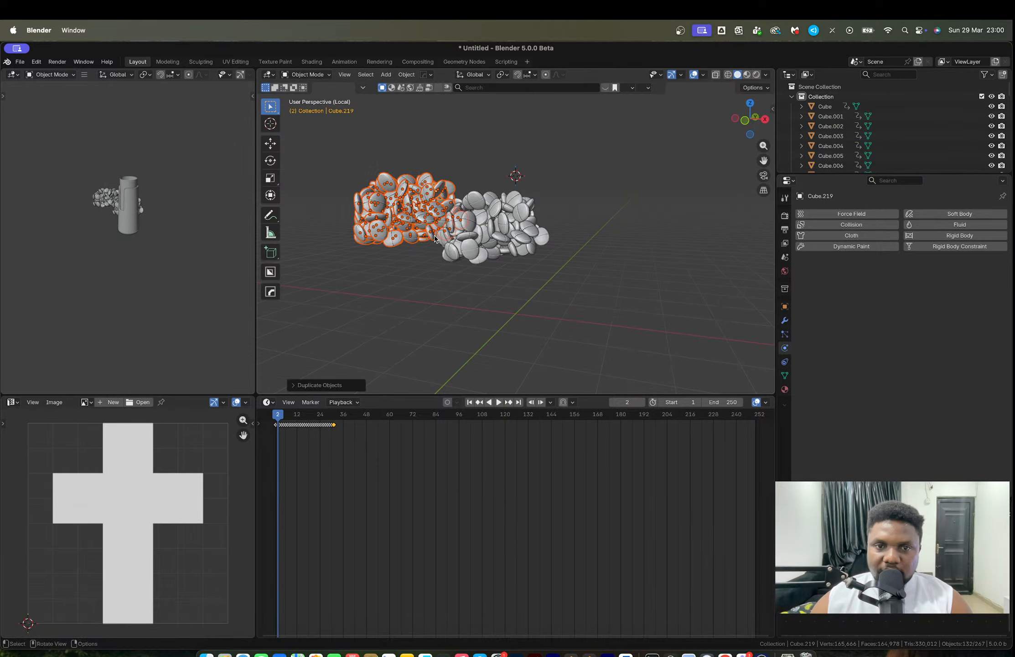
{"action": "key", "text": "shift+d"}
{"action": "left_click", "coordinate": [505, 187]}
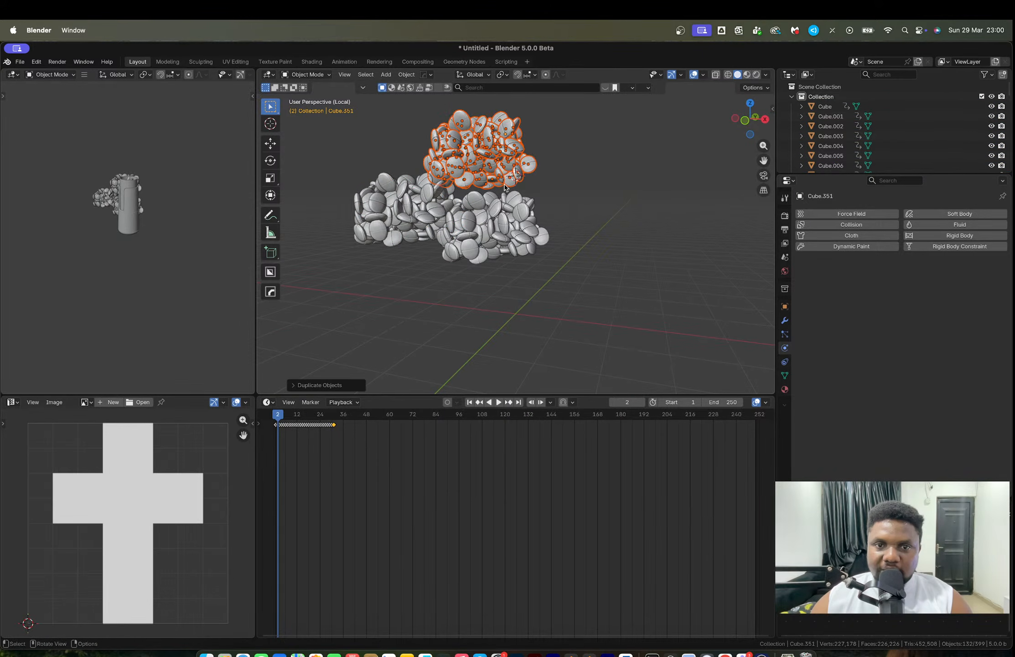
{"action": "key", "text": "ctrl+z"}
{"action": "key", "text": "ctrl+z"}
Leave local view, scale the pill cluster down and move it inside the bottle's round opening in top view.
{"action": "key", "text": "KP_Divide"}
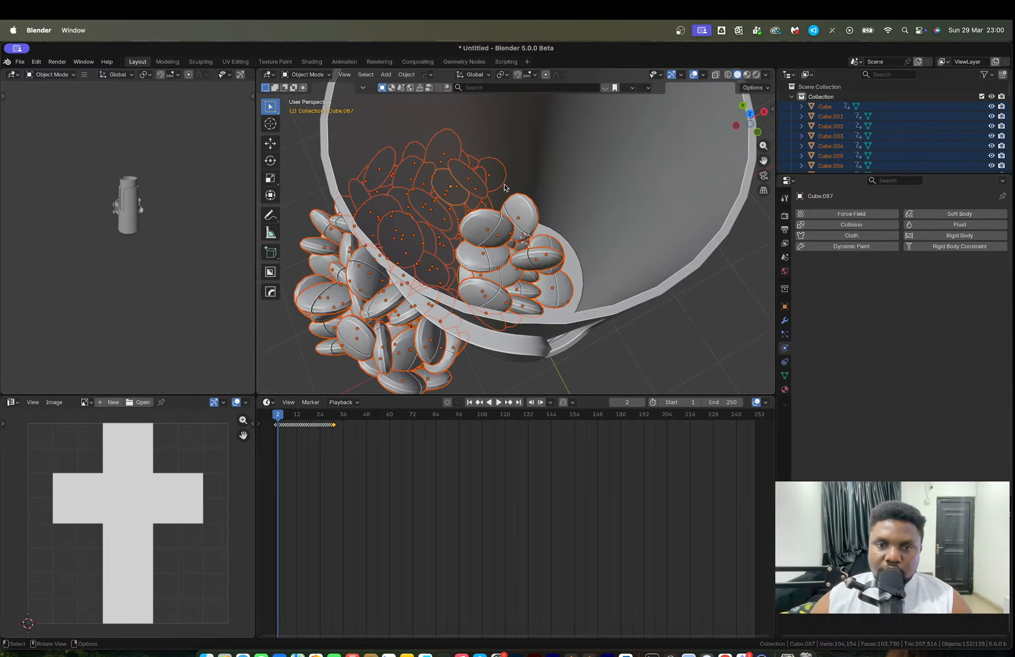
{"action": "middle_click_drag", "start_coordinate": [525, 213], "coordinate": [387, 234]}
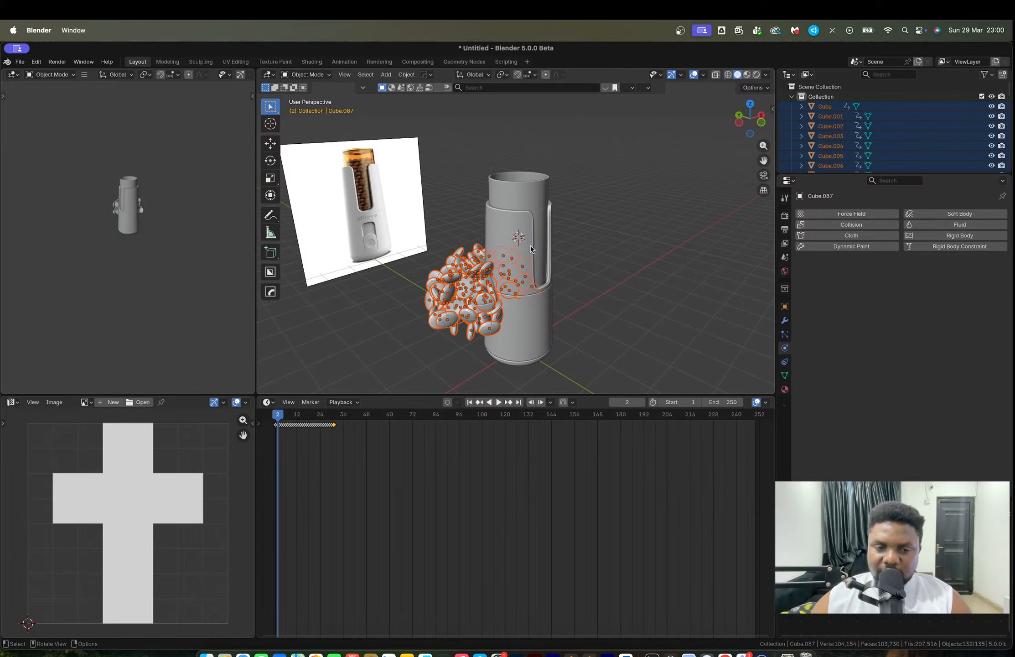
{"action": "left_click_drag", "start_coordinate": [278, 417], "coordinate": [278, 419]}
{"action": "left_click", "coordinate": [751, 106]}
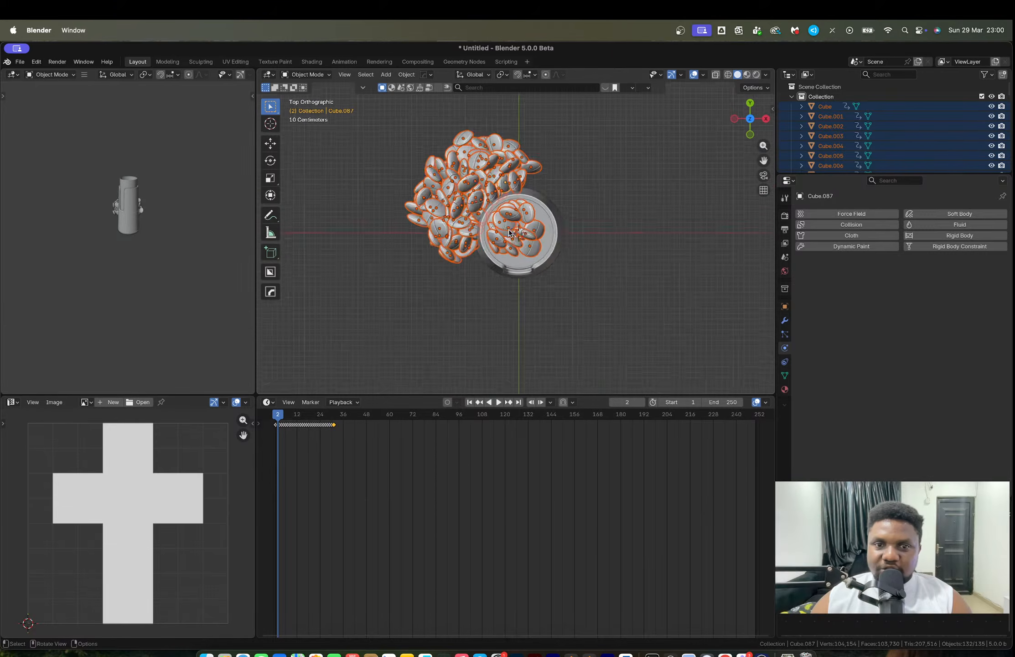
{"action": "scroll", "coordinate": [510, 229], "scroll_direction": "up", "scroll_amount": 5}
{"action": "key", "text": "s"}
{"action": "left_click", "coordinate": [511, 214]}
{"action": "key", "text": "g"}
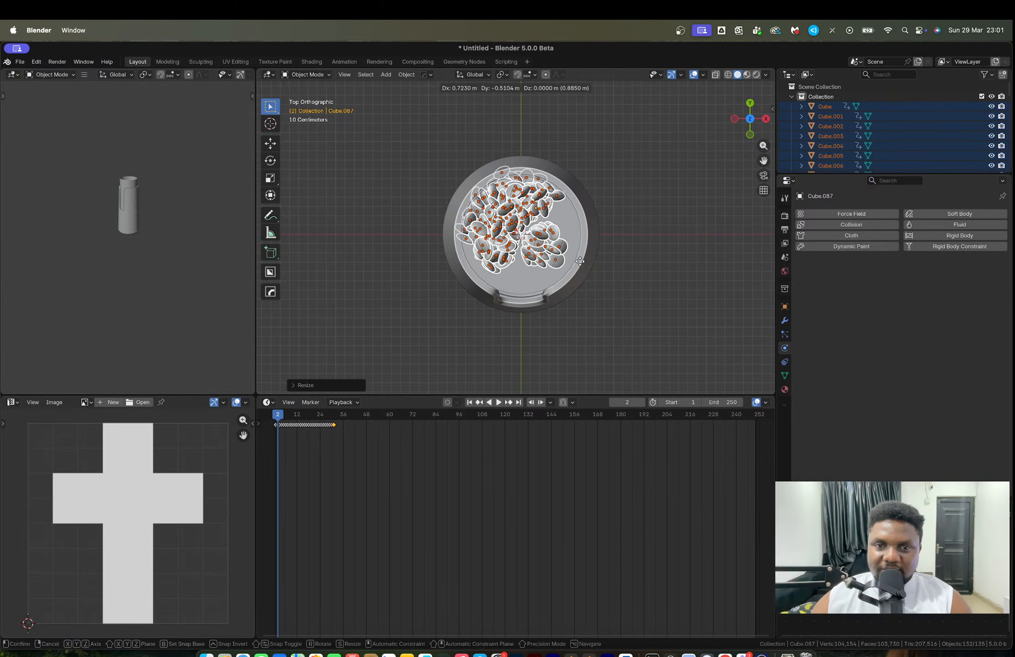
{"action": "left_click", "coordinate": [582, 279]}
Rotate the pill cluster in top view and shift it slightly to centre it within the bottle.
{"action": "key", "text": "r"}
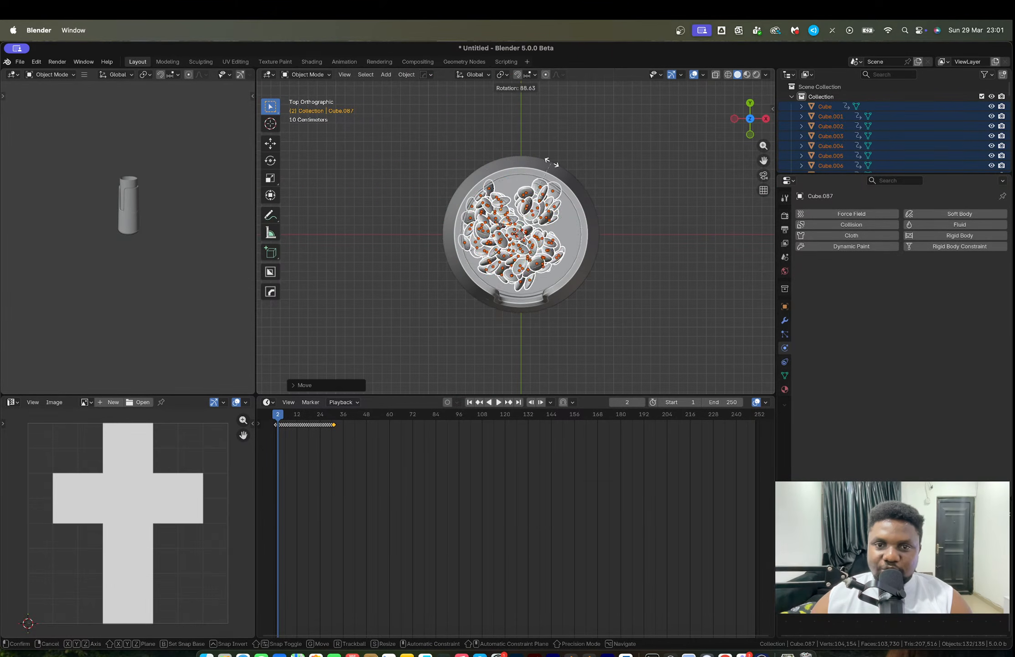
{"action": "left_click", "coordinate": [537, 244]}
{"action": "key", "text": "g"}
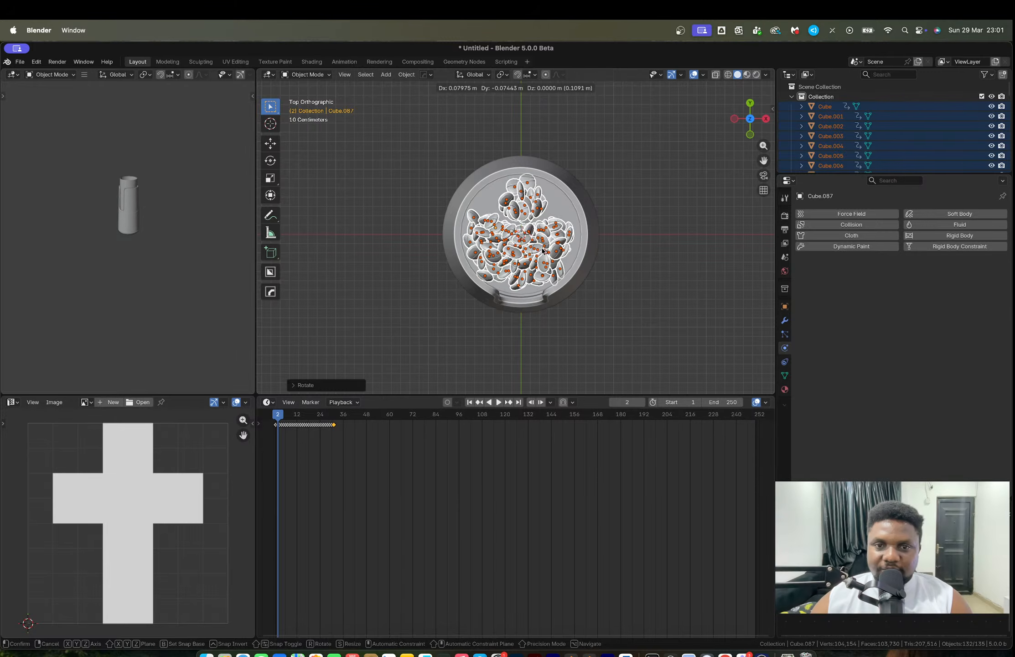
{"action": "left_click", "coordinate": [576, 259]}
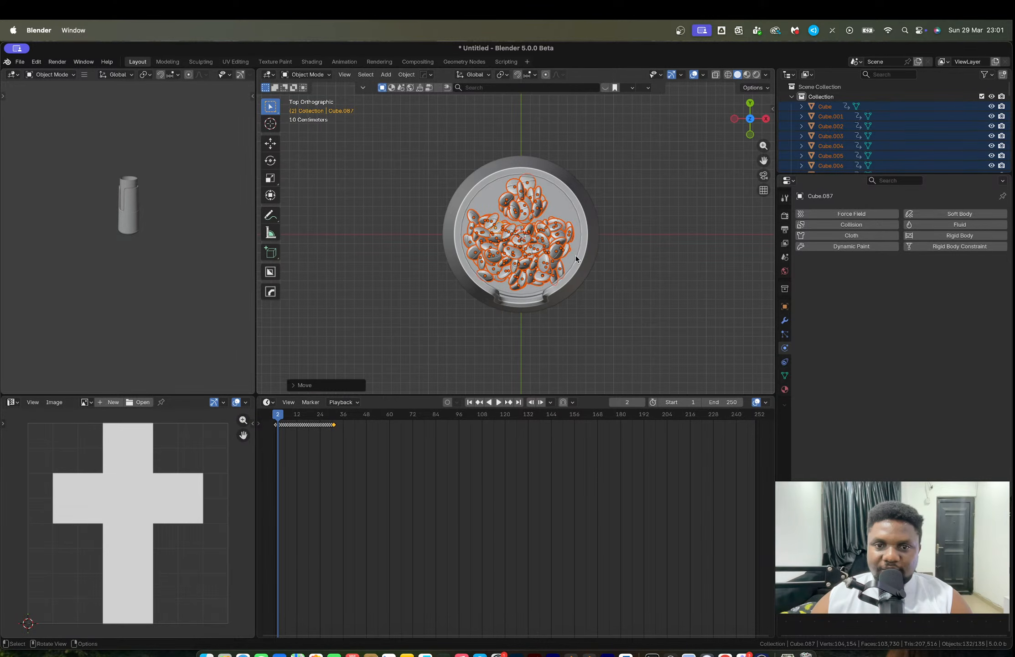
Add a linked copy of the pills directly above the original along Z and rotate it about 18° around global Z.
{"action": "middle_click_drag", "start_coordinate": [576, 257], "coordinate": [569, 159]}
{"action": "key", "text": "alt+z"}
{"action": "middle_click_drag", "start_coordinate": [571, 297], "coordinate": [563, 265], "text": "shift"}
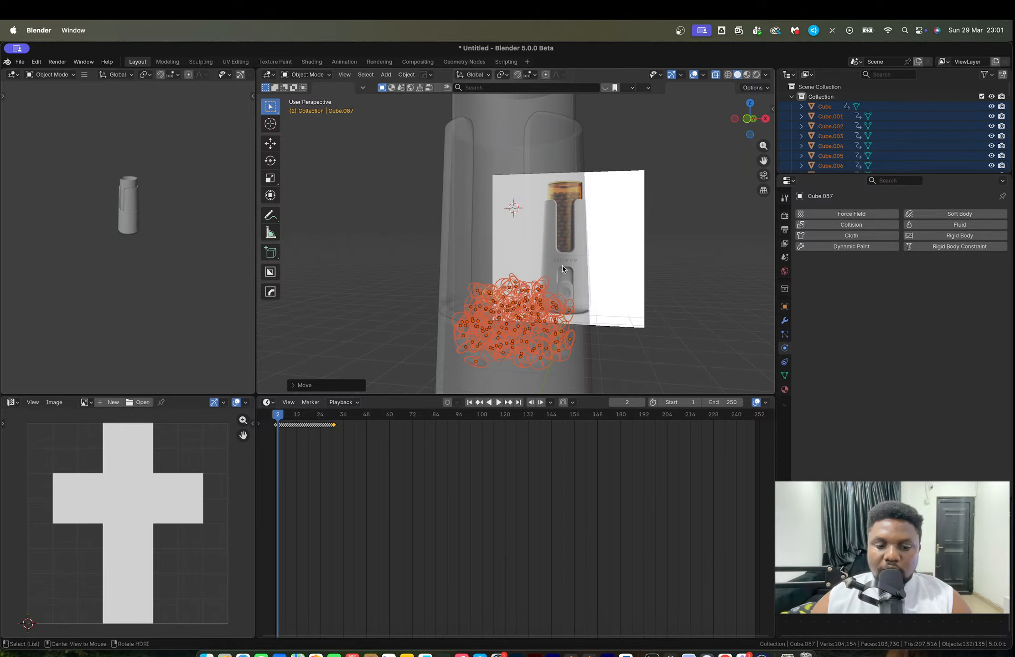
{"action": "key", "text": "shift+d"}
{"action": "key", "text": "z"}
{"action": "left_click", "coordinate": [572, 190]}
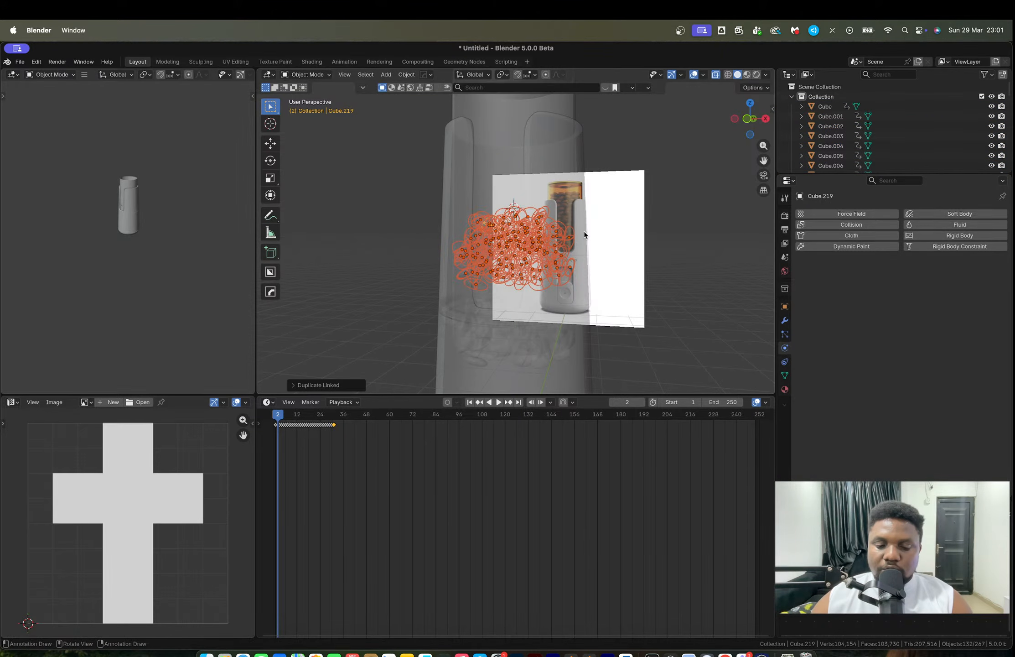
{"action": "key", "text": "r"}
{"action": "key", "text": "z"}
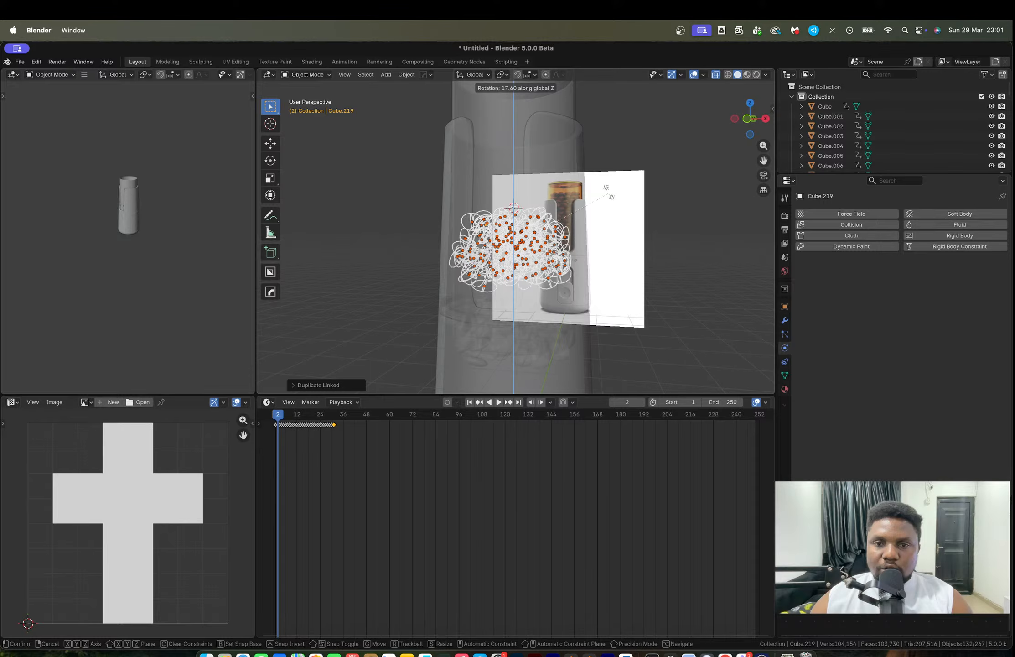
{"action": "left_click", "coordinate": [611, 196]}
Try adding another linked pill layer higher in the bottle, rotated around global Z, and undo that copy.
{"action": "key", "text": "KP_1"}
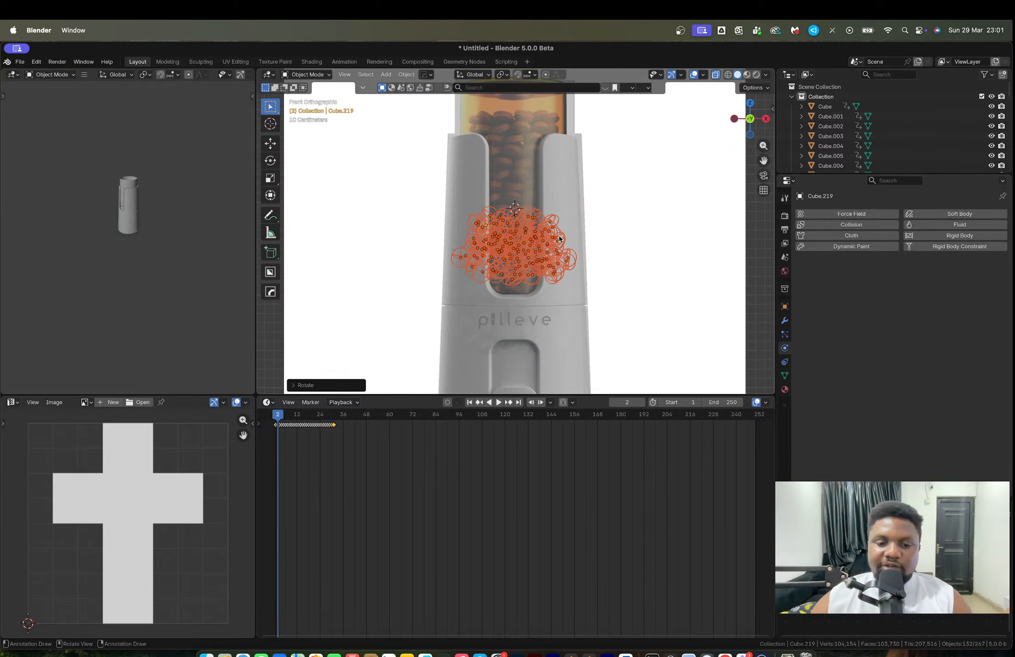
{"action": "key", "text": "shift+r"}
{"action": "key", "text": "super+z"}
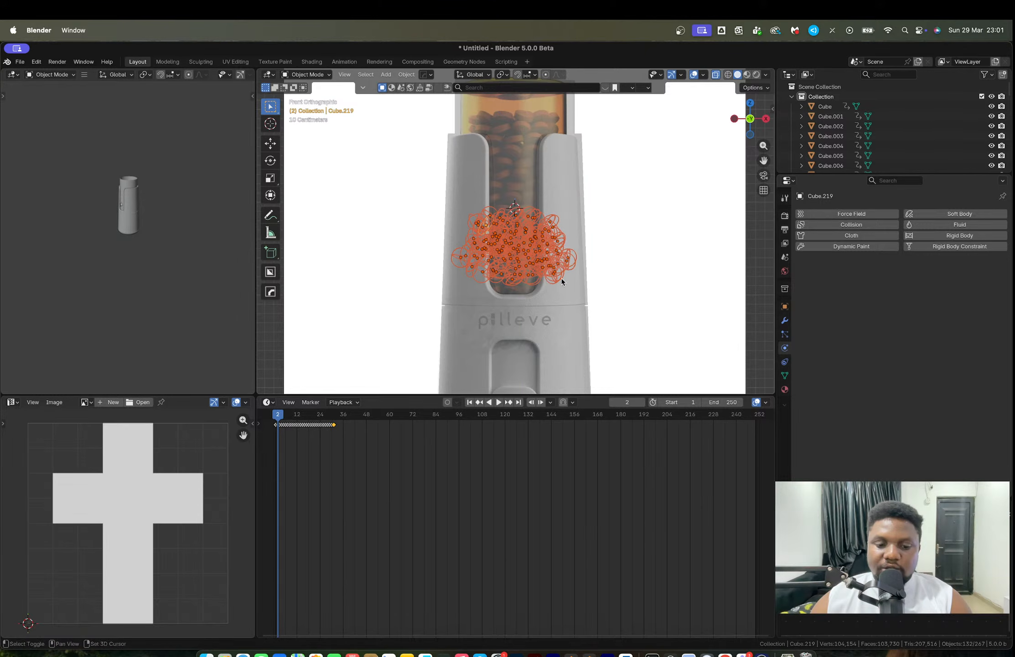
{"action": "key", "text": "alt+d"}
{"action": "left_click", "coordinate": [565, 209]}
{"action": "key", "text": "r"}
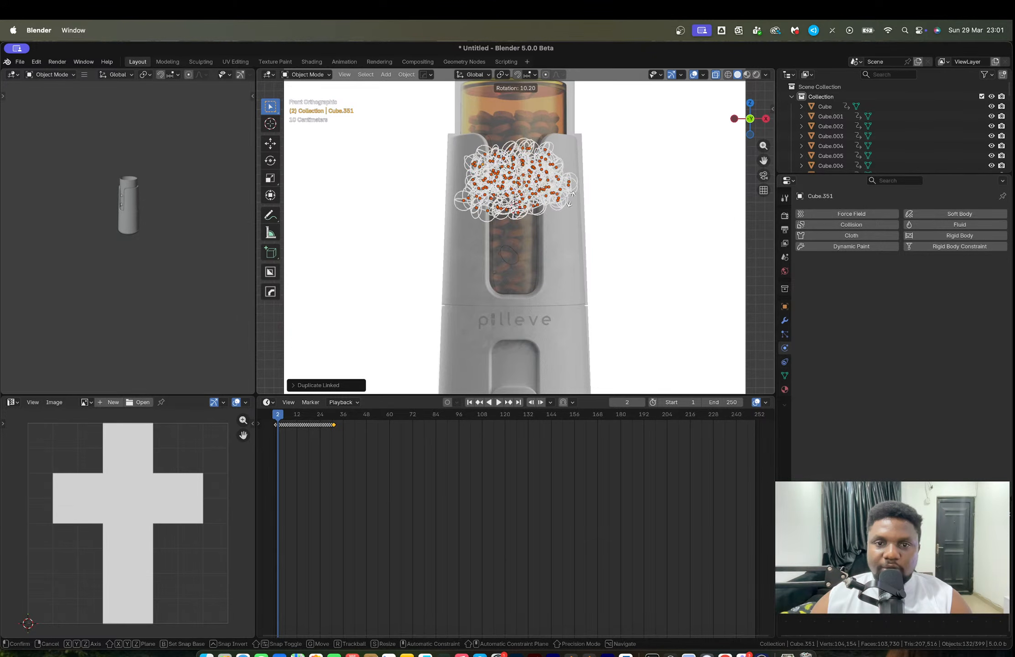
{"action": "key", "text": "z"}
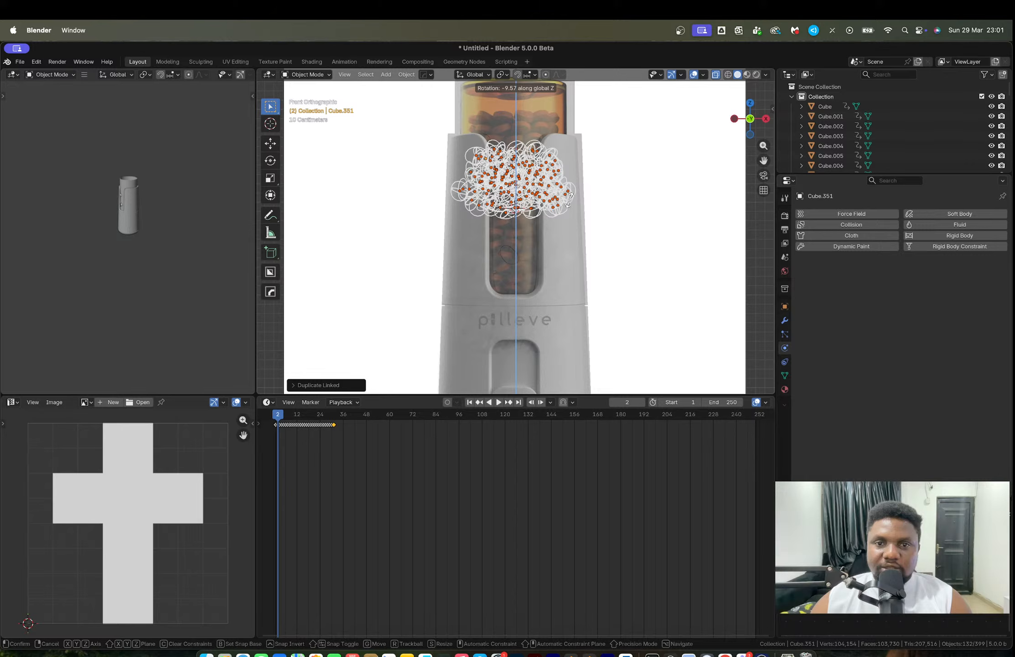
{"action": "left_click", "coordinate": [541, 234]}
{"action": "key", "text": "alt+z"}
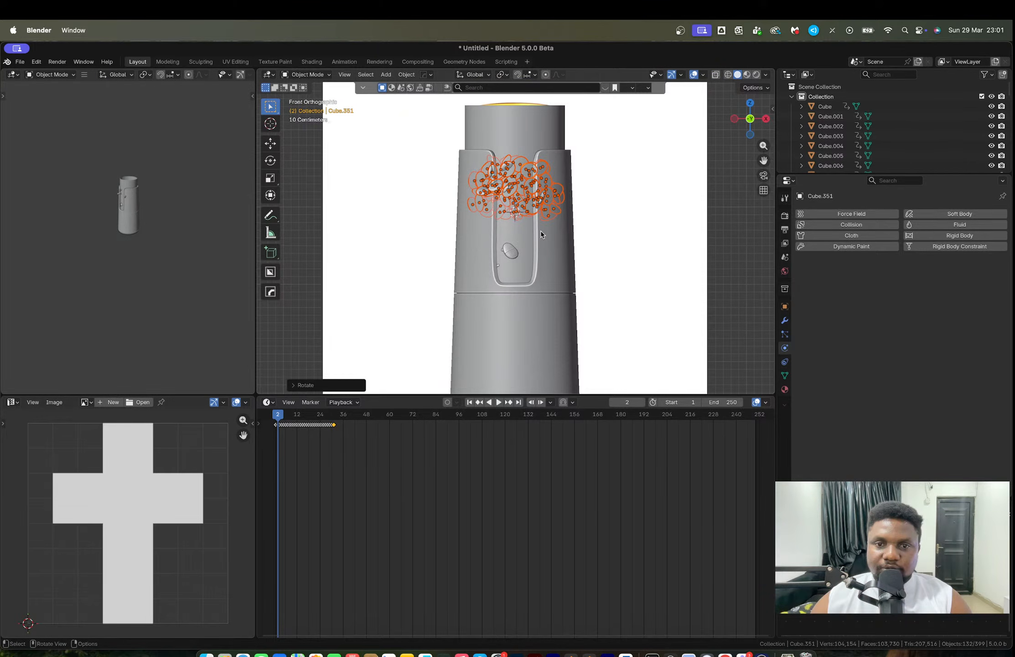
{"action": "middle_click_drag", "start_coordinate": [540, 230], "coordinate": [580, 269]}
{"action": "key", "text": "ctrl+z"}
Rescale the second pill layer and reposition it to fit within the bottle walls.
{"action": "key", "text": "s"}
{"action": "left_click", "coordinate": [583, 255]}
{"action": "key", "text": "g"}
{"action": "left_click", "coordinate": [569, 277]}
Add a third linked pill layer above along global Z, rotate it around Z, rescale it and check its fit with X-ray.
{"action": "key", "text": "alt+d"}
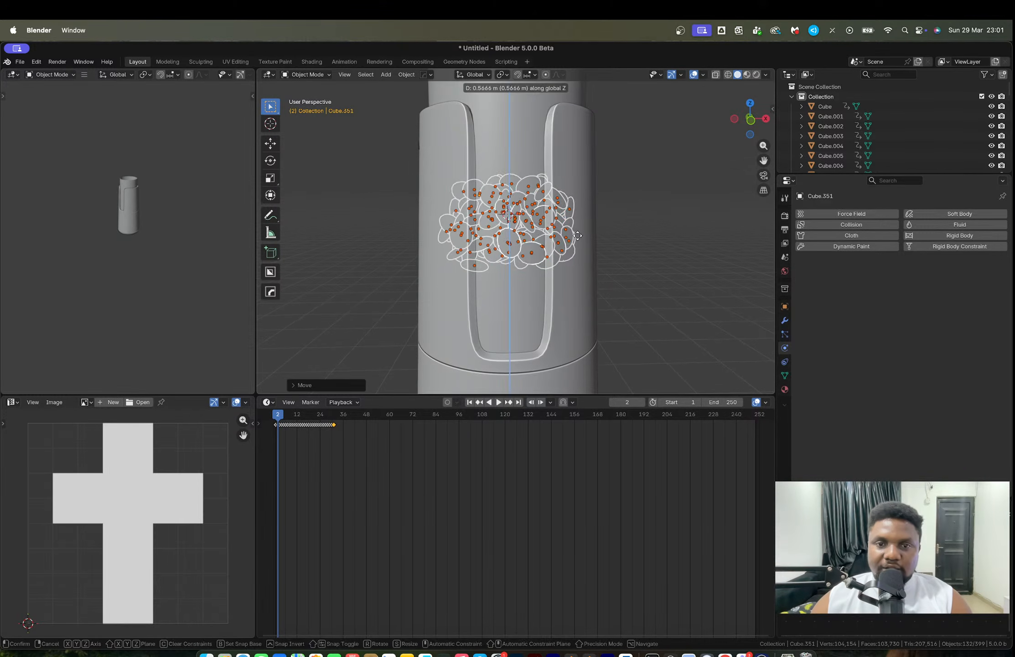
{"action": "left_click", "coordinate": [614, 233]}
{"action": "key", "text": "r"}
{"action": "key", "text": "z"}
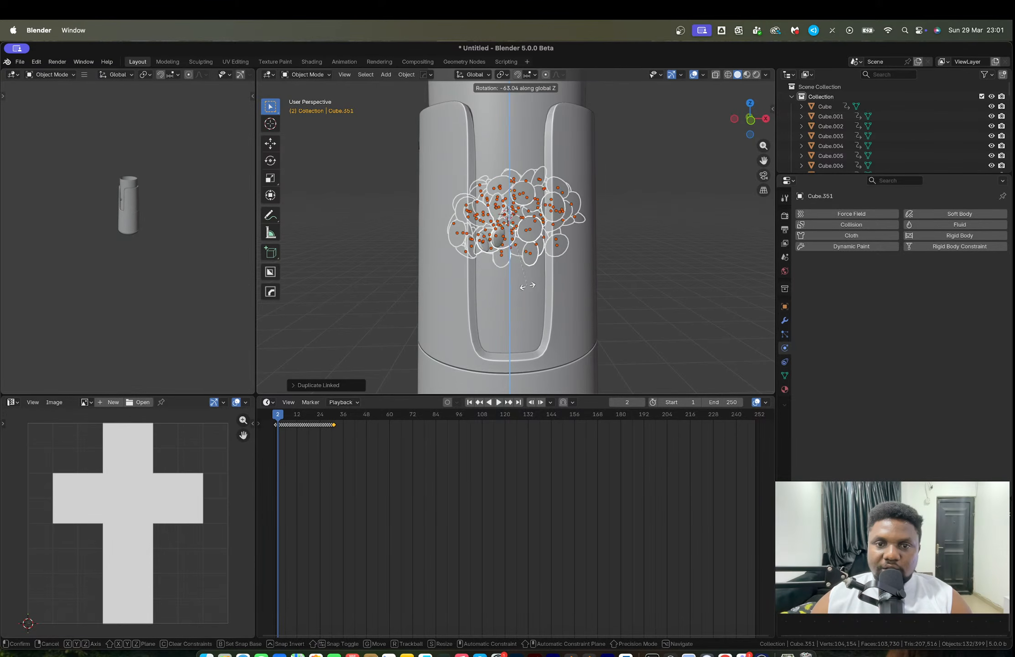
{"action": "left_click", "coordinate": [496, 286]}
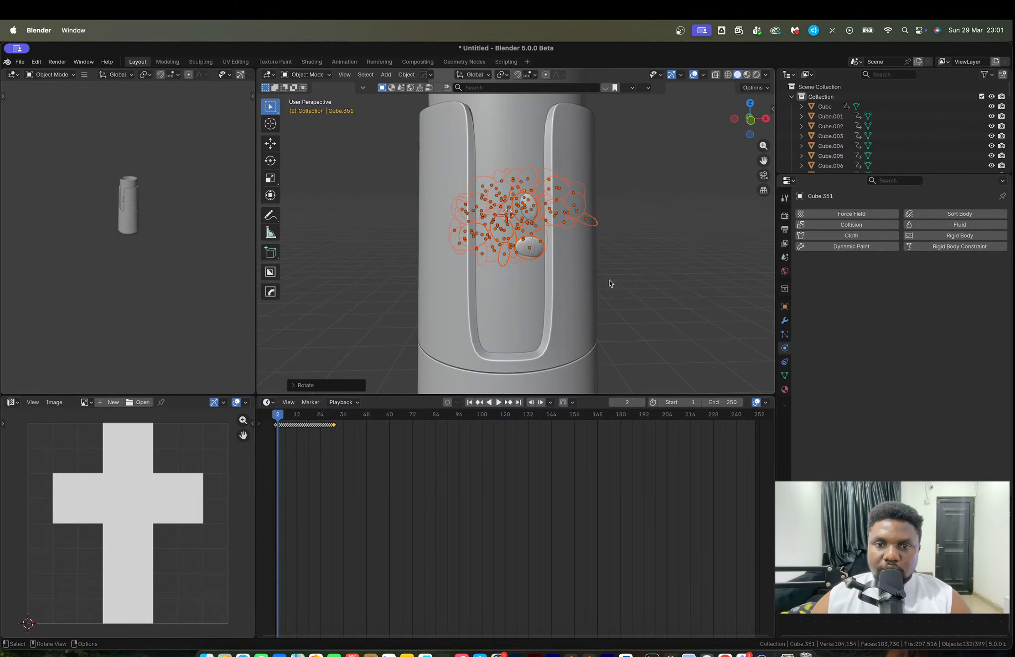
{"action": "key", "text": "s"}
{"action": "left_click", "coordinate": [578, 252]}
{"action": "middle_click_drag", "start_coordinate": [579, 252], "coordinate": [533, 289]}
{"action": "key", "text": "alt+z"}
{"action": "key", "text": "alt+z"}
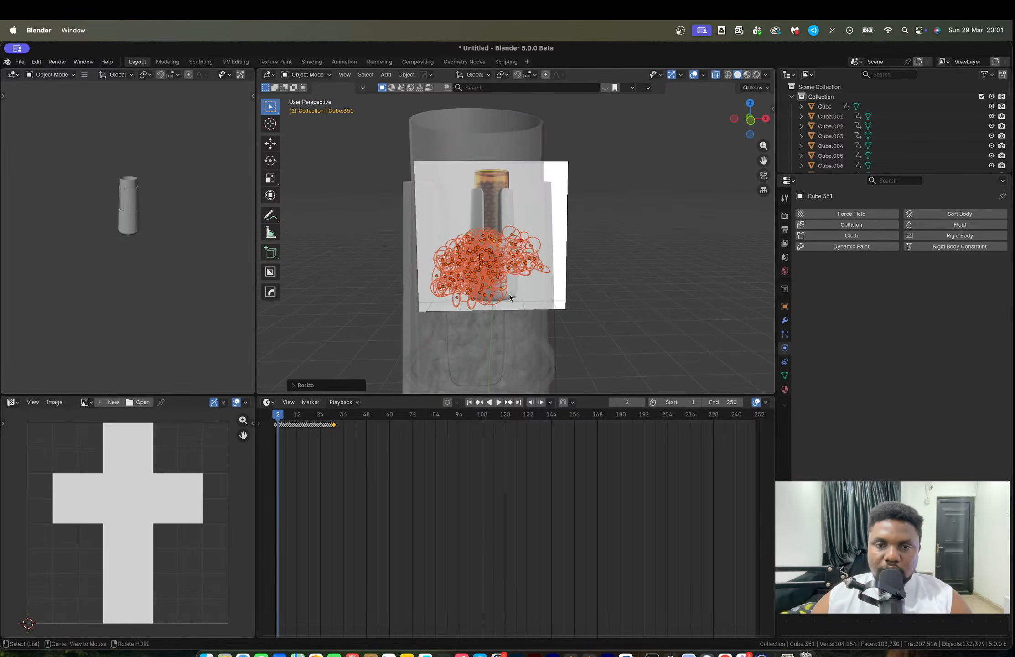
Select the inner bottle cylinder, show the viewport in rendered shading and give the cylinder a new material.
{"action": "left_click", "coordinate": [477, 215]}
{"action": "scroll", "coordinate": [476, 215], "scroll_direction": "down", "scroll_amount": 2}
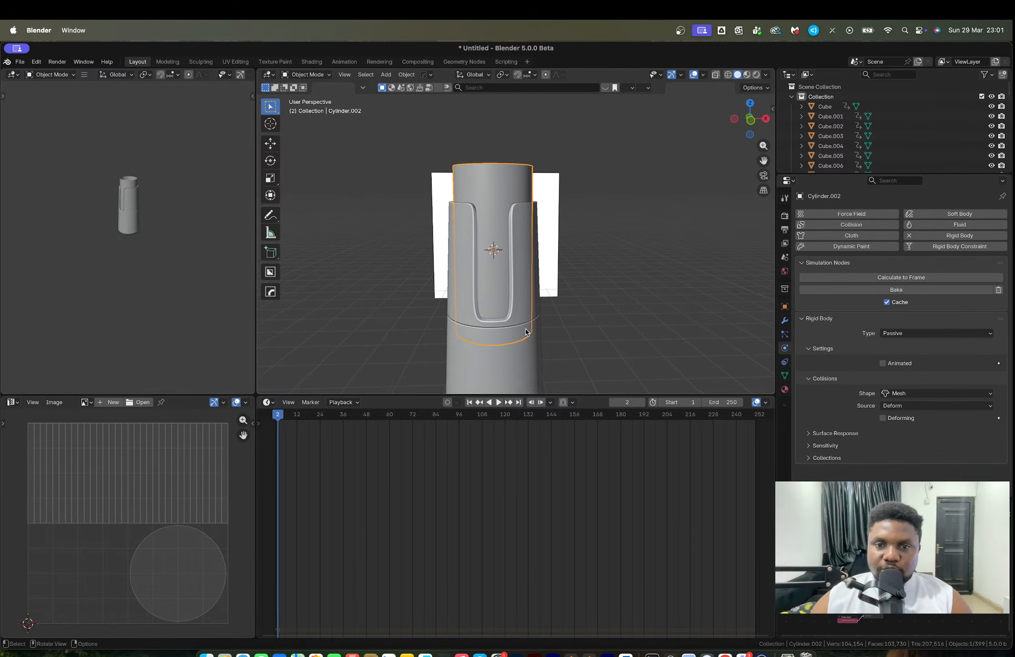
{"action": "key", "text": "z"}
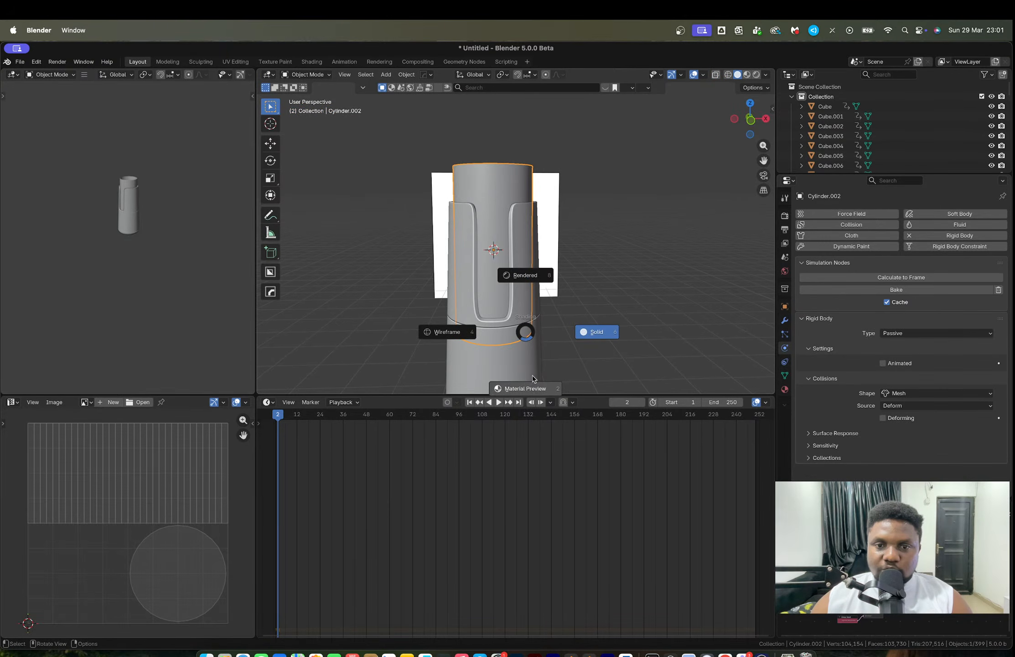
{"action": "left_click", "coordinate": [527, 276]}
{"action": "left_click", "coordinate": [785, 389]}
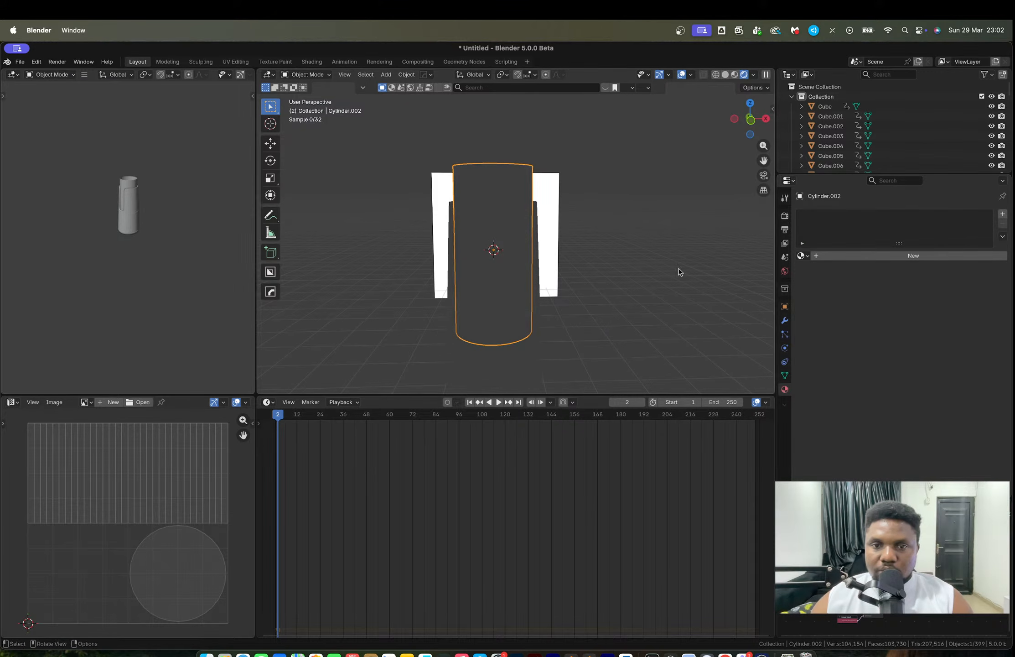
{"action": "left_click", "coordinate": [889, 256]}
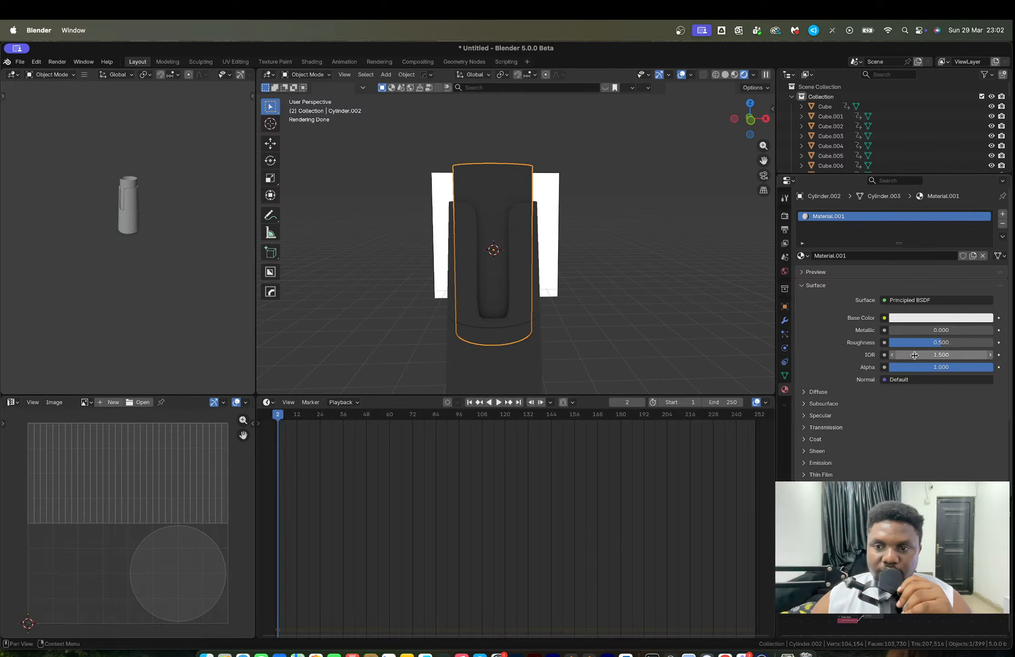
Set the transmission weight of the cylinder's material to 1.
{"action": "scroll", "coordinate": [883, 365], "scroll_direction": "down", "scroll_amount": 3}
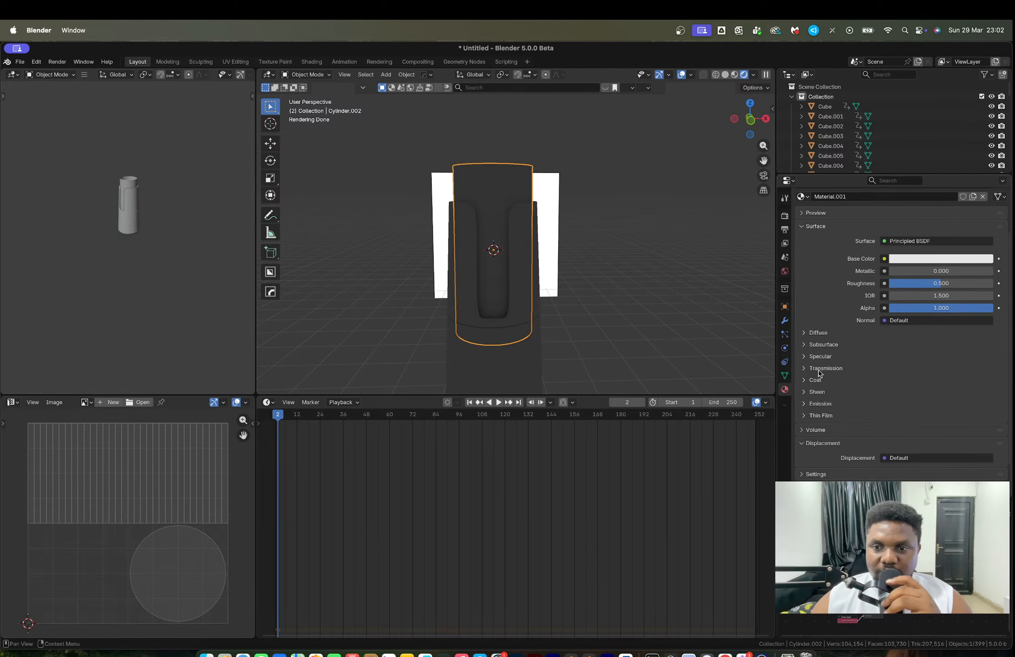
{"action": "scroll", "coordinate": [819, 370], "scroll_direction": "down", "scroll_amount": 1}
{"action": "left_click", "coordinate": [819, 372]}
{"action": "left_click", "coordinate": [867, 348]}
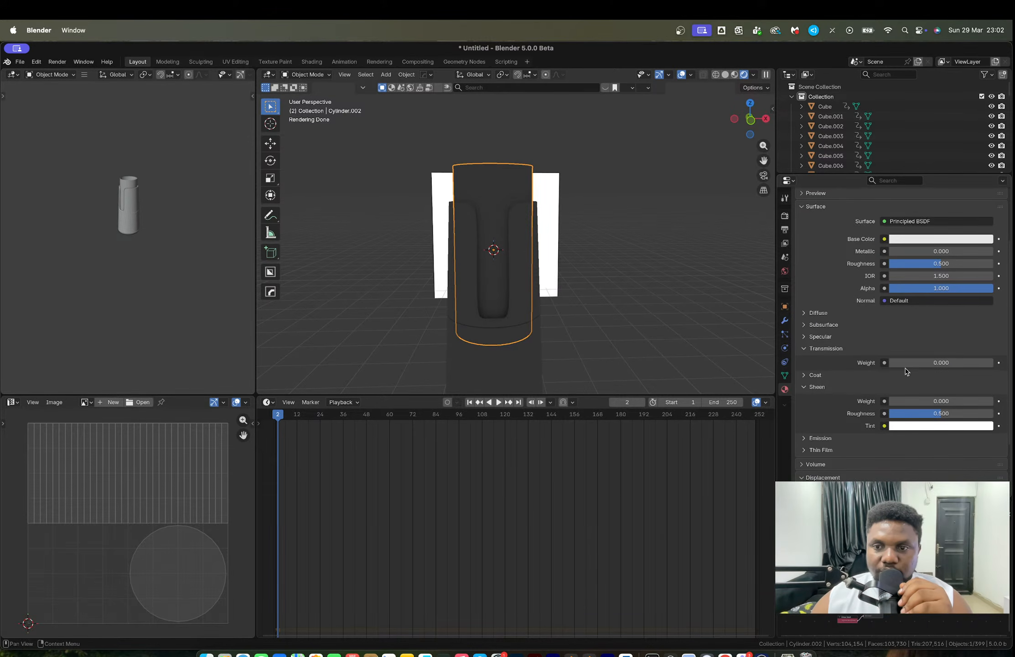
{"action": "left_click", "coordinate": [908, 363]}
{"action": "type", "text": "1"}
{"action": "key", "text": "Return"}
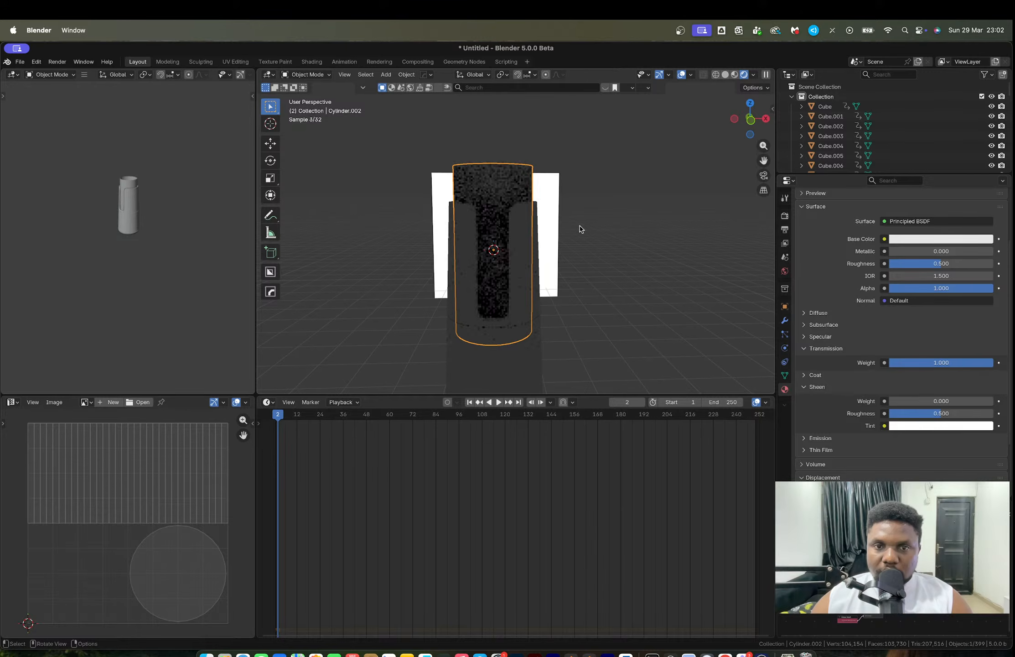
Light the scene with the Physical Sky world and select the inner cylinder in the rendered view.
{"action": "left_click", "coordinate": [785, 272]}
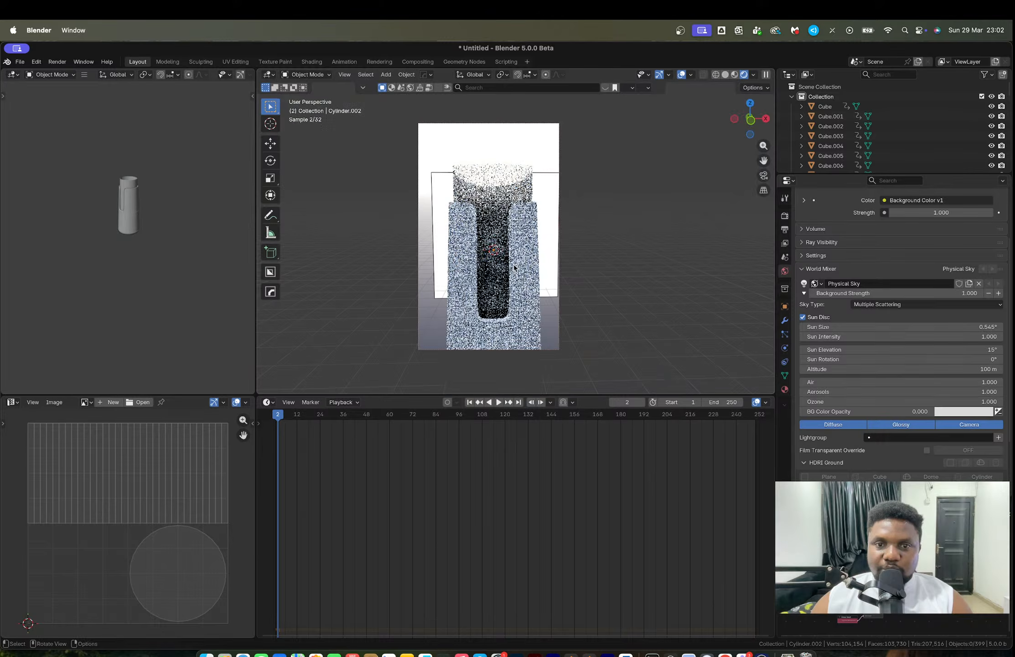
{"action": "scroll", "coordinate": [513, 264], "scroll_direction": "up", "scroll_amount": 2}
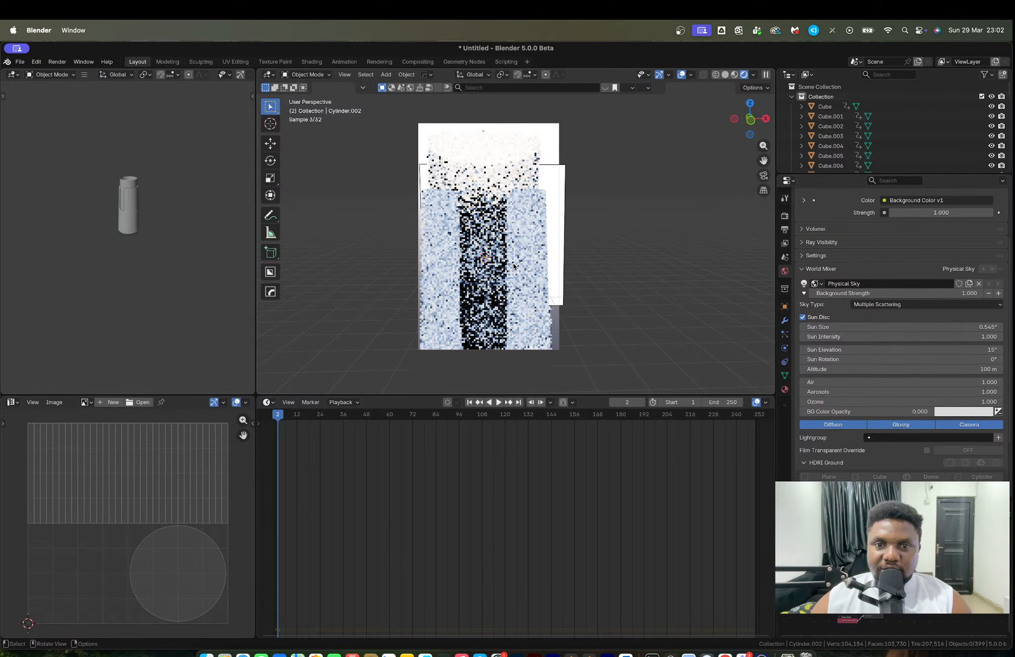
{"action": "middle_click_drag", "start_coordinate": [513, 266], "coordinate": [509, 174]}
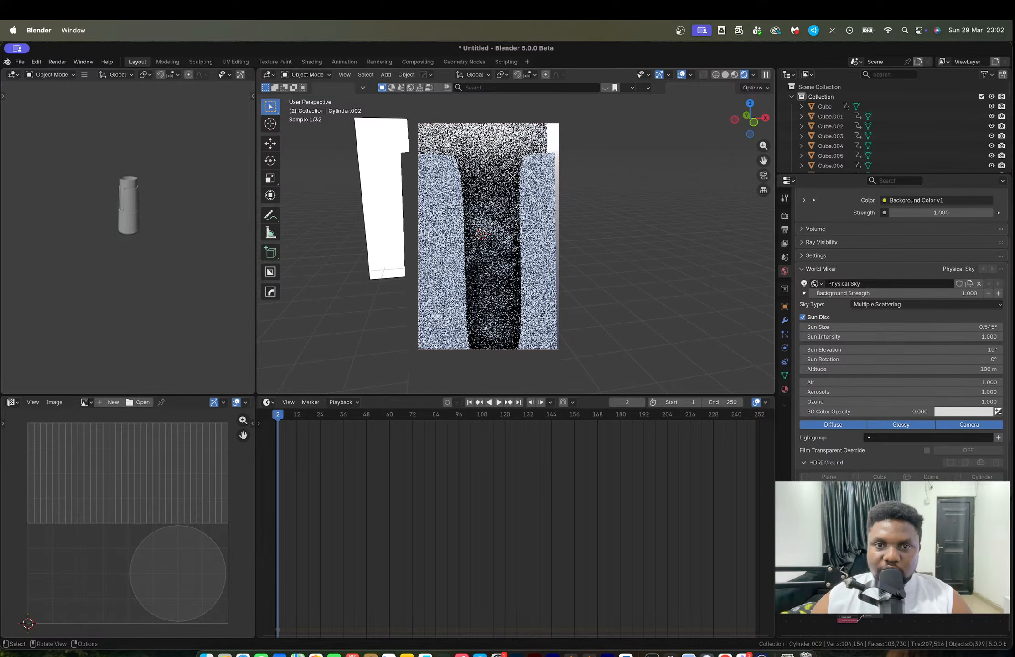
{"action": "left_click", "coordinate": [509, 174]}
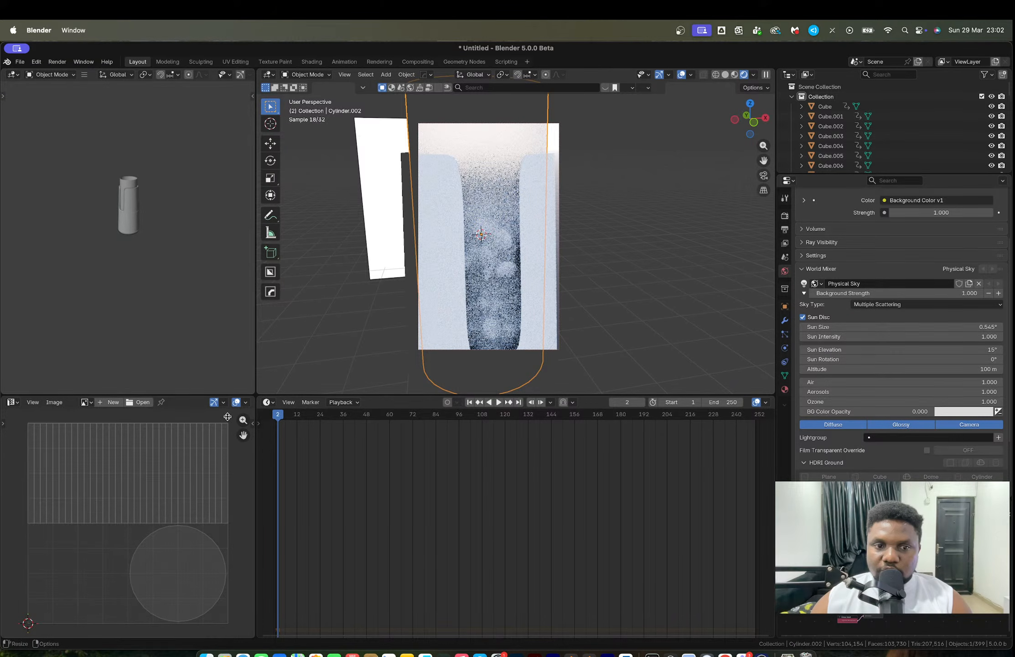
Replace the timeline with the Shader Editor and set the inner cylinder material's roughness to about 0.157.
{"action": "left_click", "coordinate": [268, 402]}
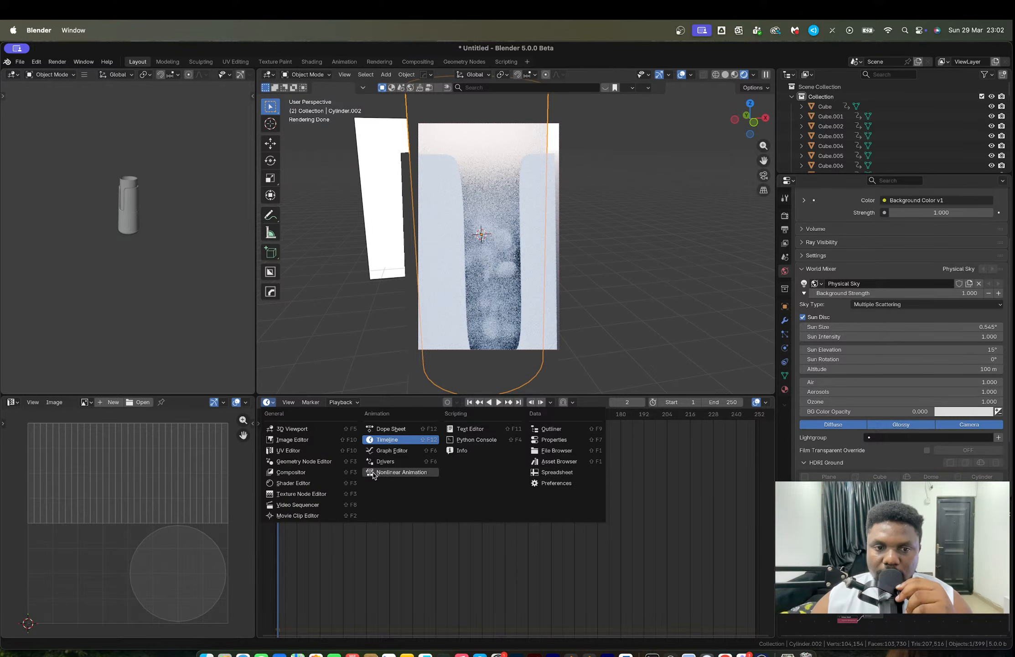
{"action": "left_click", "coordinate": [293, 483]}
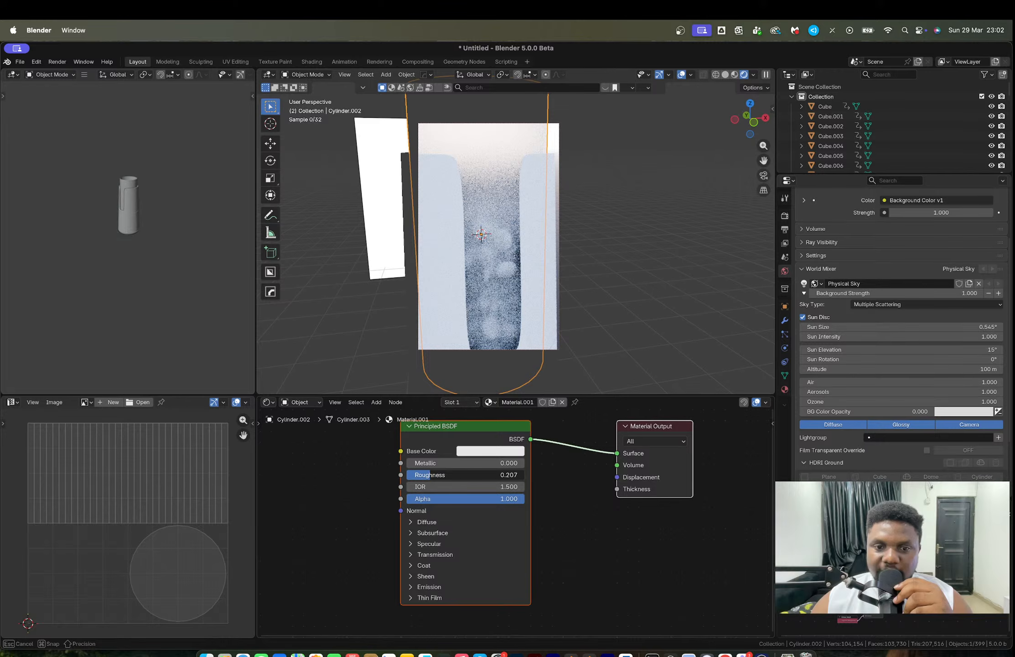
{"action": "left_click_drag", "start_coordinate": [425, 475], "coordinate": [425, 475]}
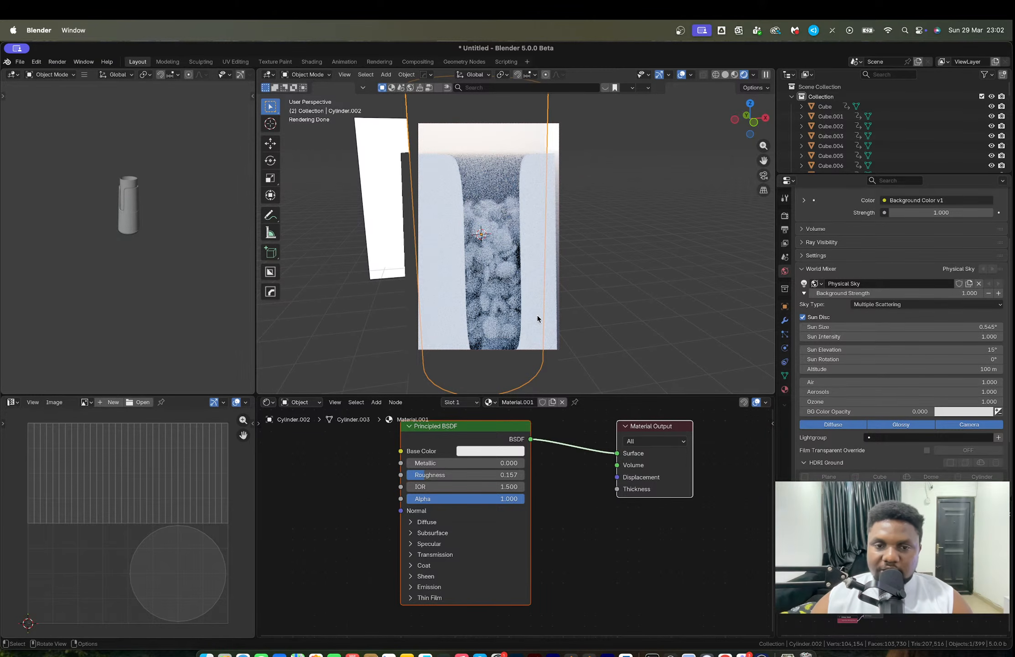
{"action": "scroll", "coordinate": [587, 298], "scroll_direction": "down", "scroll_amount": 2}
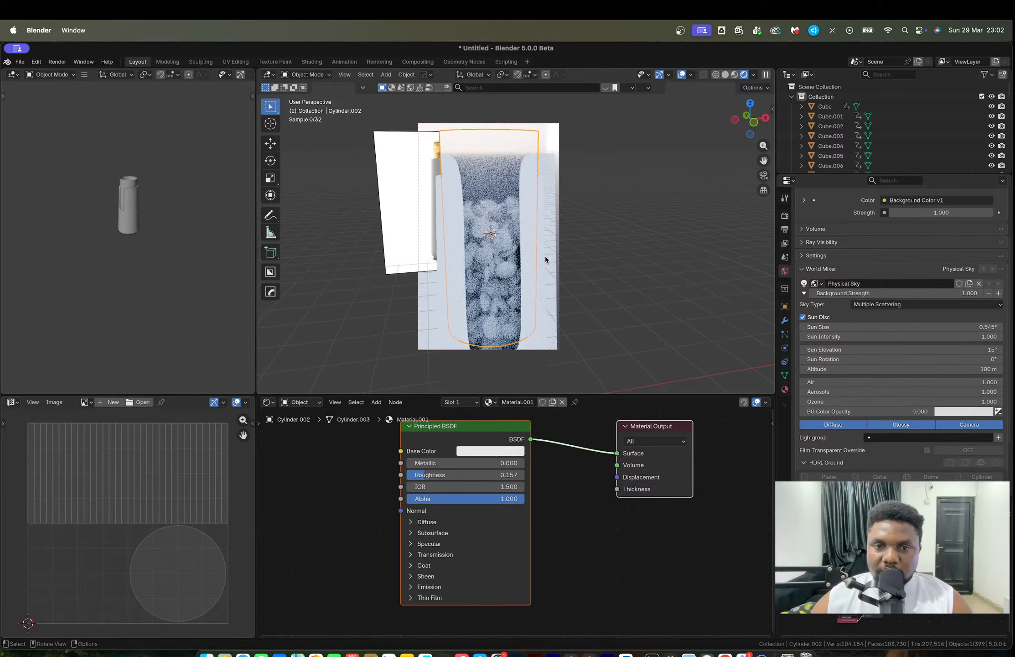
Return the viewport to solid shading and hide the outer shell and the inner cylinder to expose the pills.
{"action": "key", "text": "z"}
{"action": "left_click", "coordinate": [570, 259]}
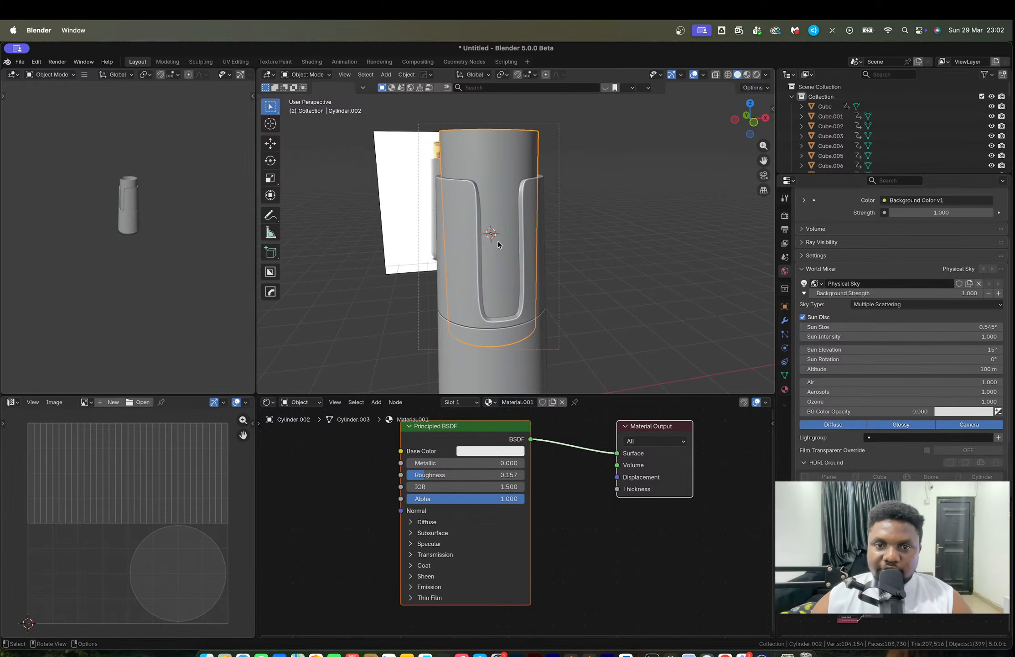
{"action": "middle_click_drag", "start_coordinate": [497, 241], "coordinate": [509, 339]}
{"action": "left_click", "coordinate": [500, 287]}
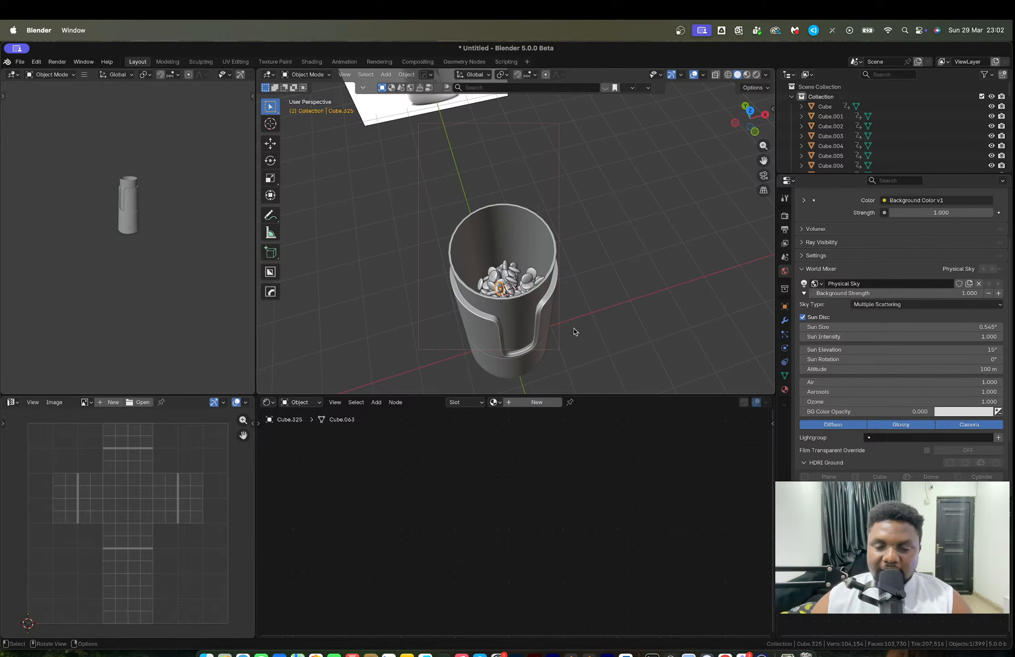
{"action": "left_click", "coordinate": [548, 321]}
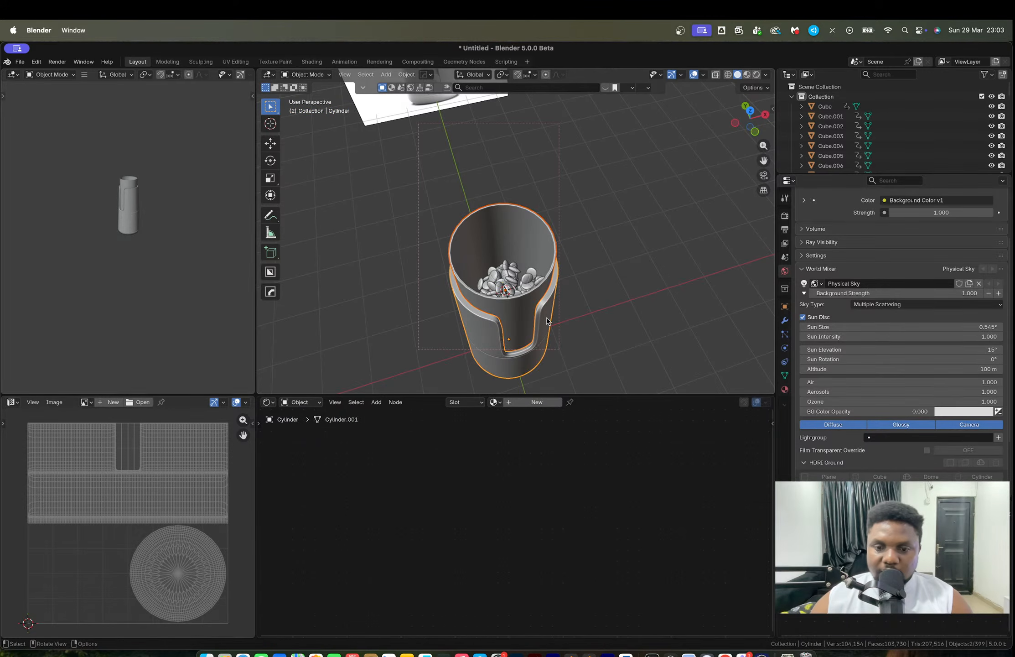
{"action": "key", "text": "h"}
{"action": "middle_click_drag", "start_coordinate": [567, 314], "coordinate": [596, 240]}
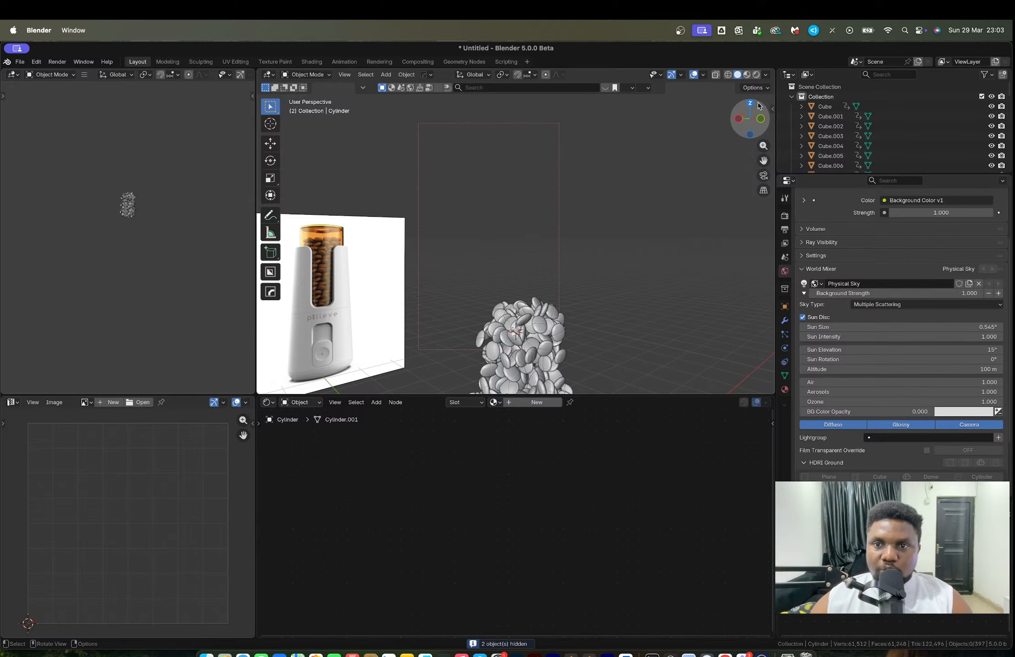
In the left orthographic view, select the top pill layer and place a linked duplicate above it as a fourth layer.
{"action": "left_click", "coordinate": [753, 117]}
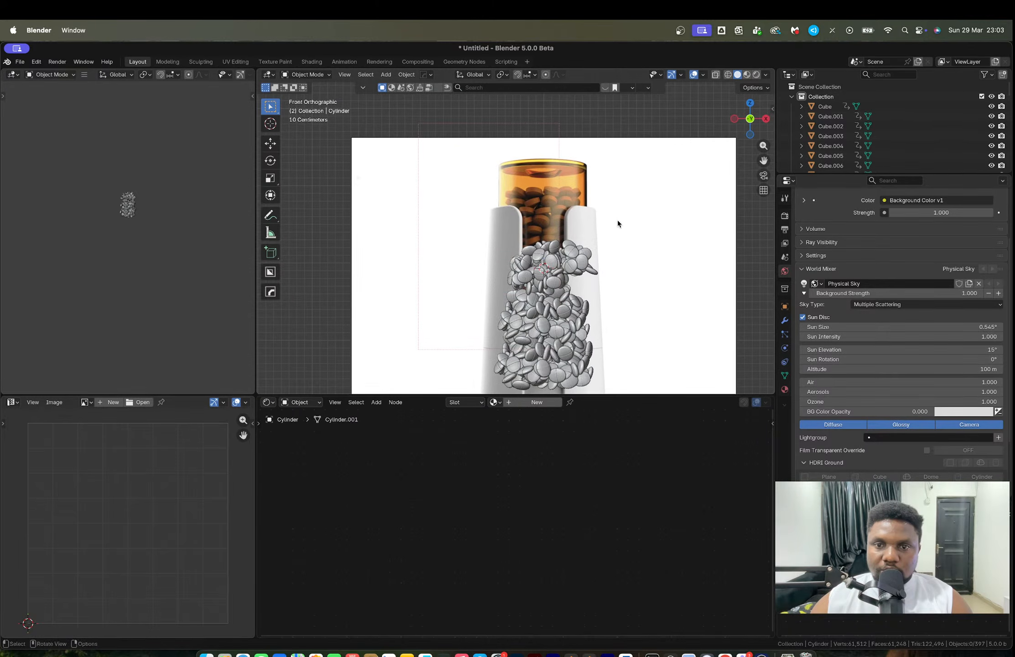
{"action": "left_click", "coordinate": [735, 119]}
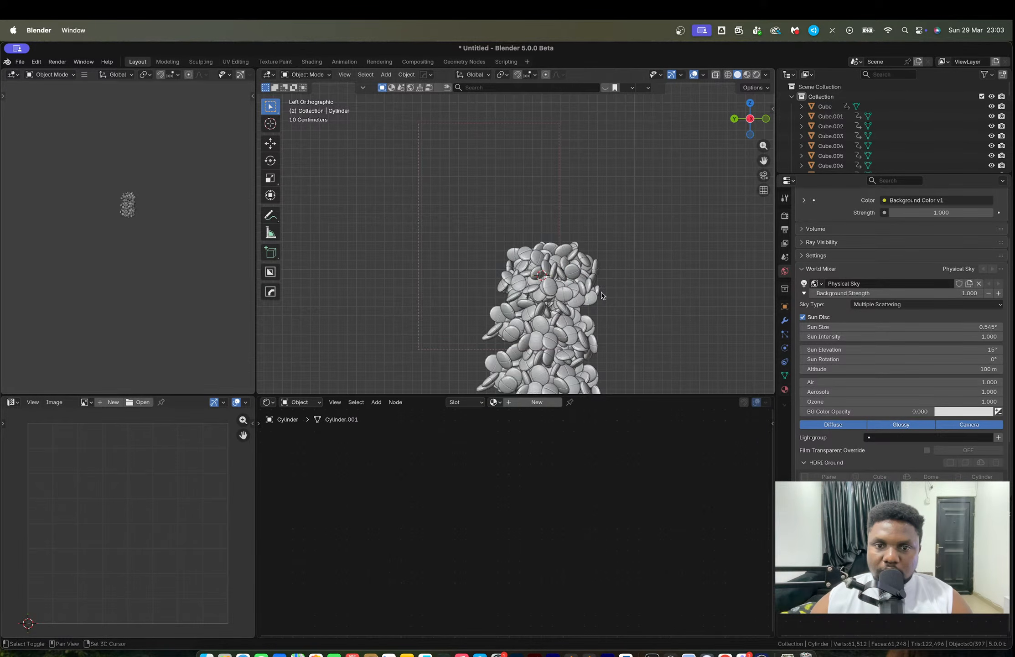
{"action": "left_click_drag", "start_coordinate": [475, 197], "coordinate": [607, 272]}
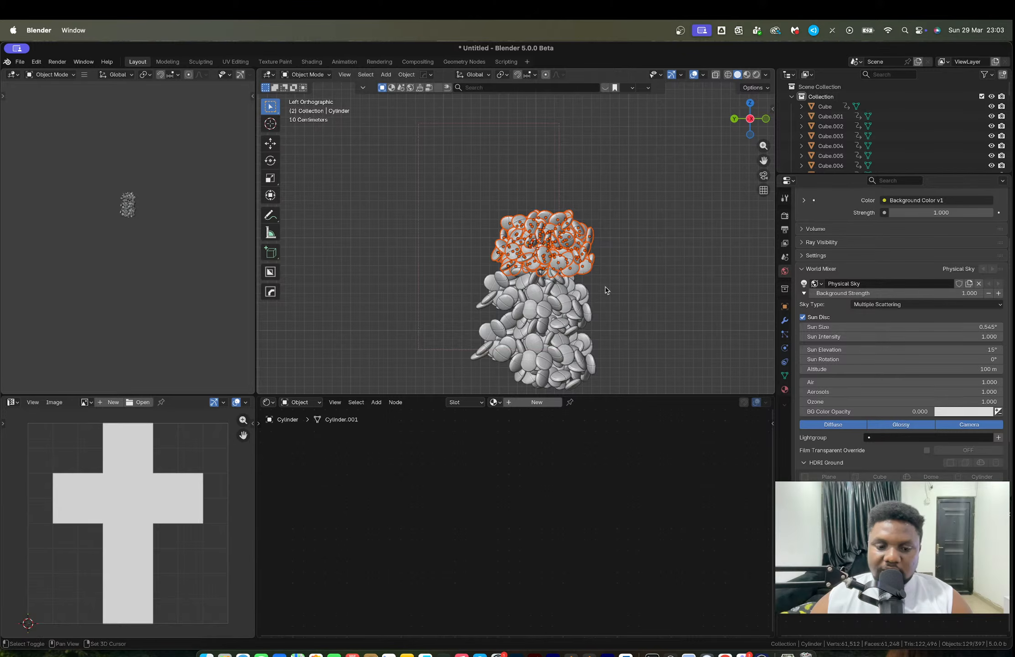
{"action": "key", "text": "alt+d"}
{"action": "left_click", "coordinate": [602, 236]}
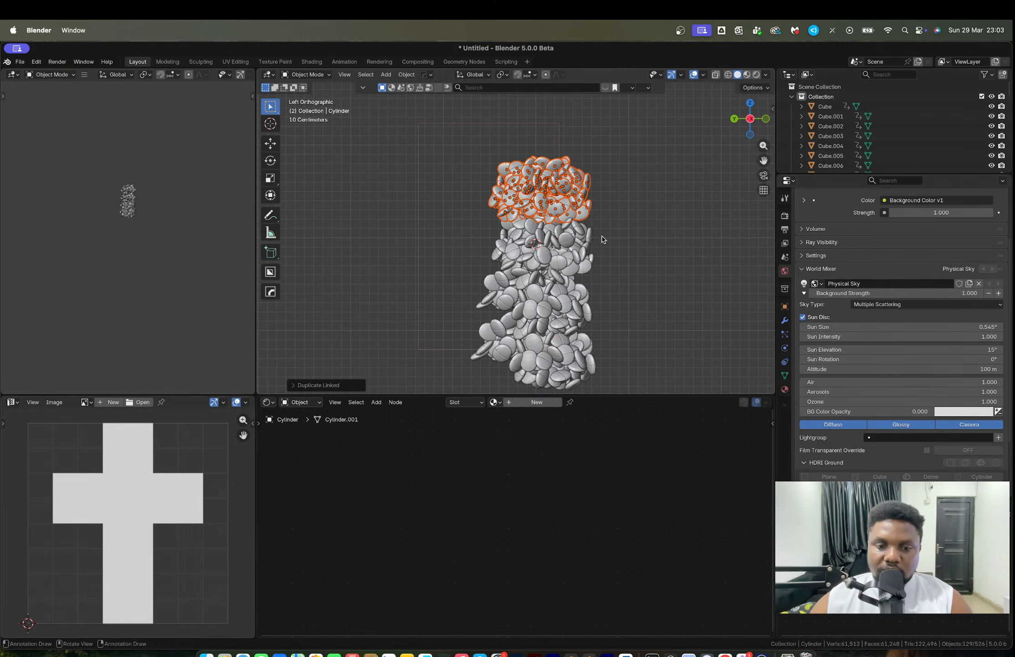
Rotate the fourth pill layer around global Z, realign it over the stack and rescale it slightly.
{"action": "key", "text": "r"}
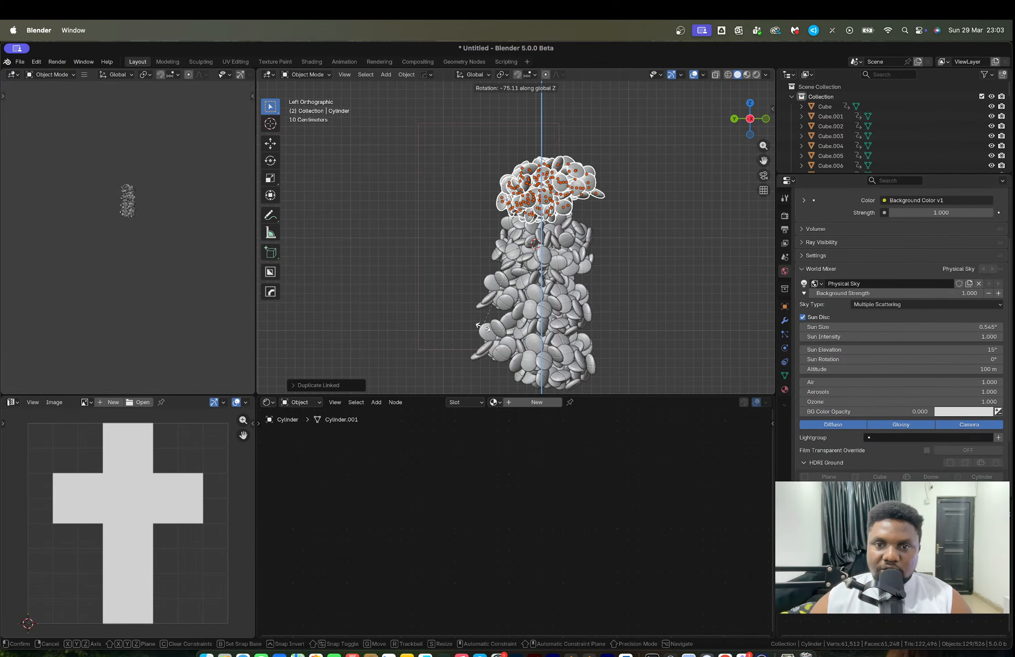
{"action": "left_click", "coordinate": [532, 320]}
{"action": "key", "text": "g"}
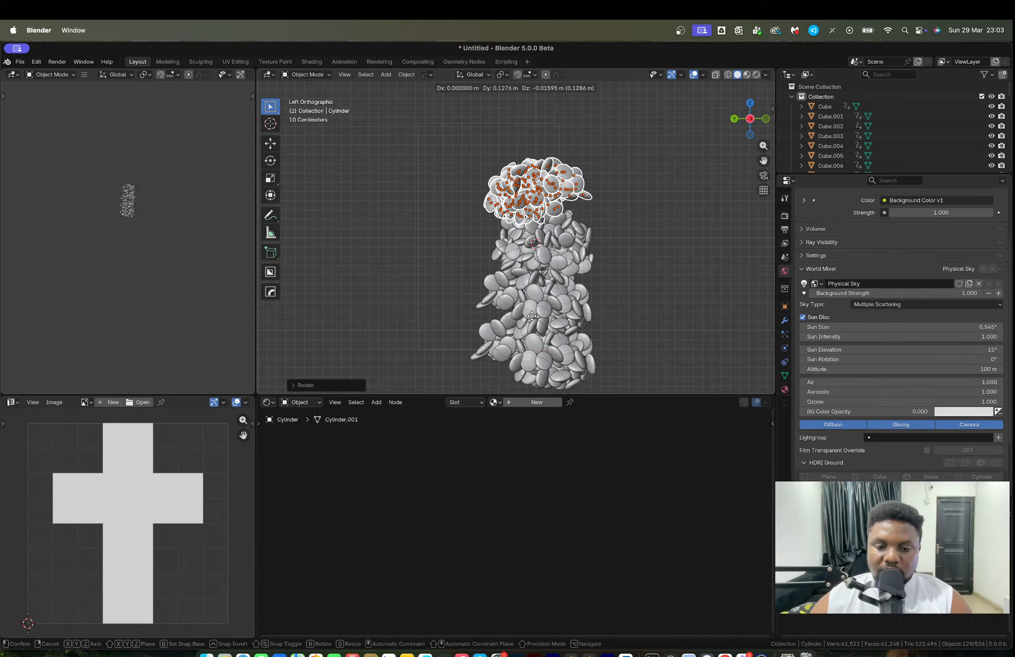
{"action": "left_click", "coordinate": [532, 316]}
{"action": "key", "text": "s"}
{"action": "left_click", "coordinate": [565, 321]}
Add a fifth linked pill layer on top, enlarge it by about 1.1, rotate it and align it with the stack.
{"action": "key", "text": "alt+d"}
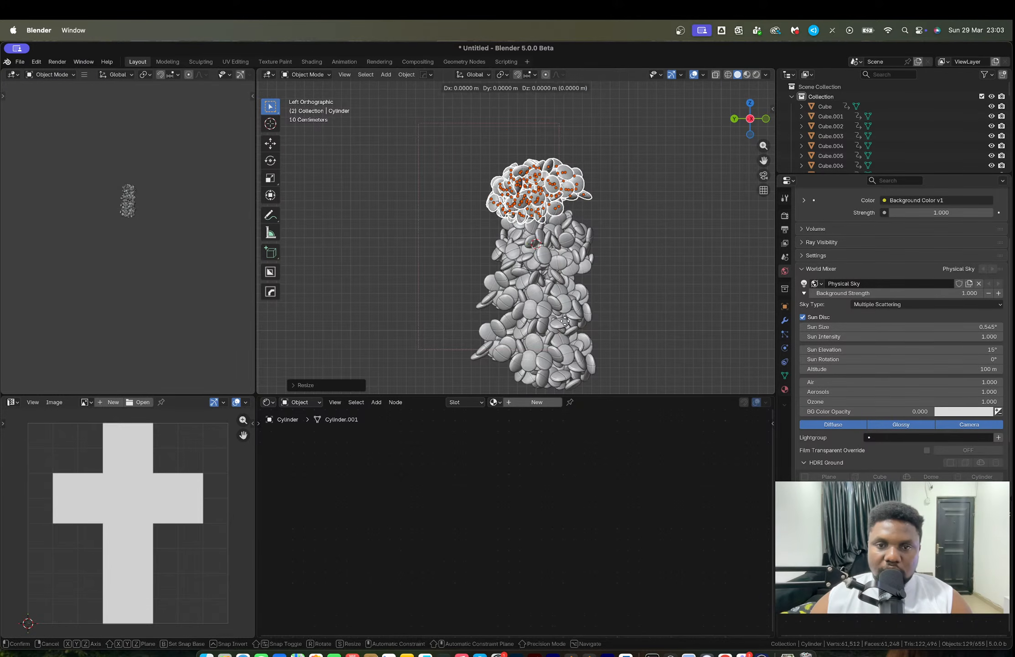
{"action": "left_click", "coordinate": [575, 270]}
{"action": "key", "text": "s"}
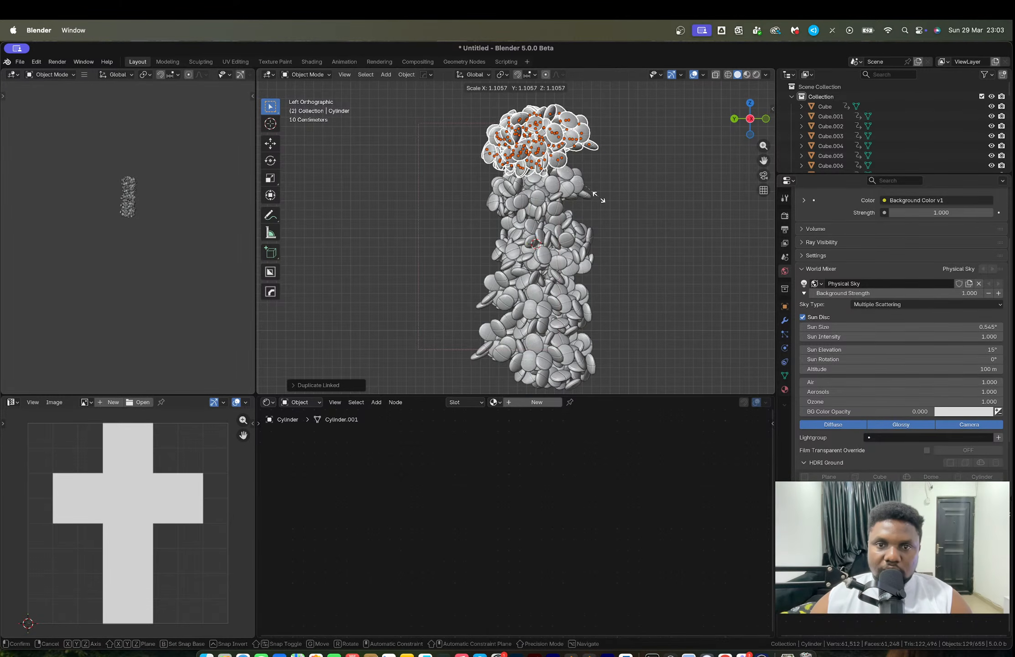
{"action": "left_click", "coordinate": [599, 197]}
{"action": "key", "text": "r"}
{"action": "left_click", "coordinate": [506, 104]}
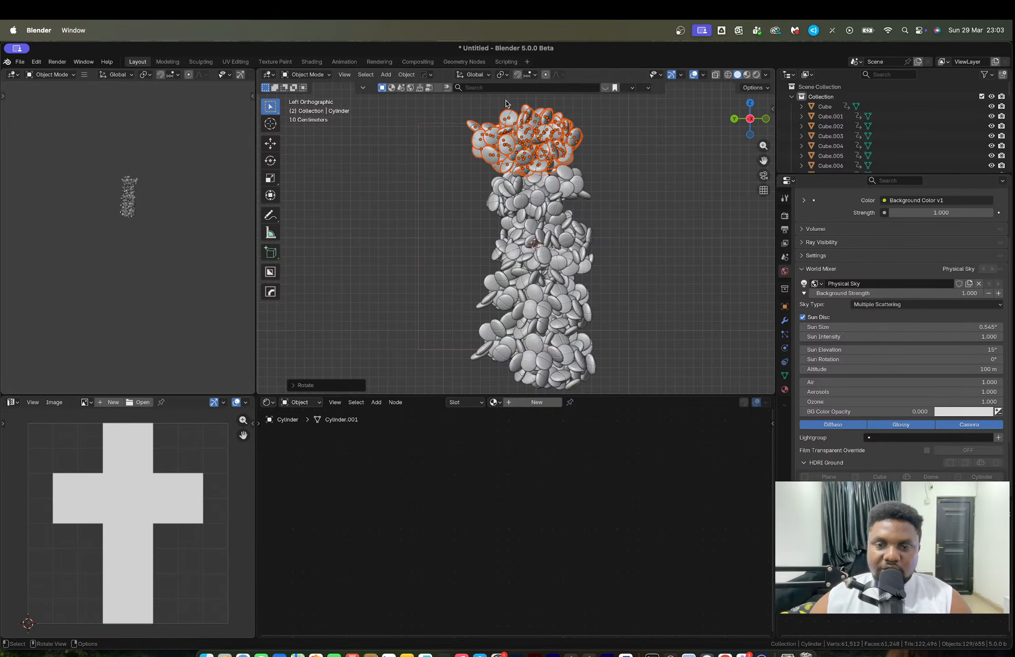
{"action": "key", "text": "g"}
{"action": "left_click", "coordinate": [590, 183]}
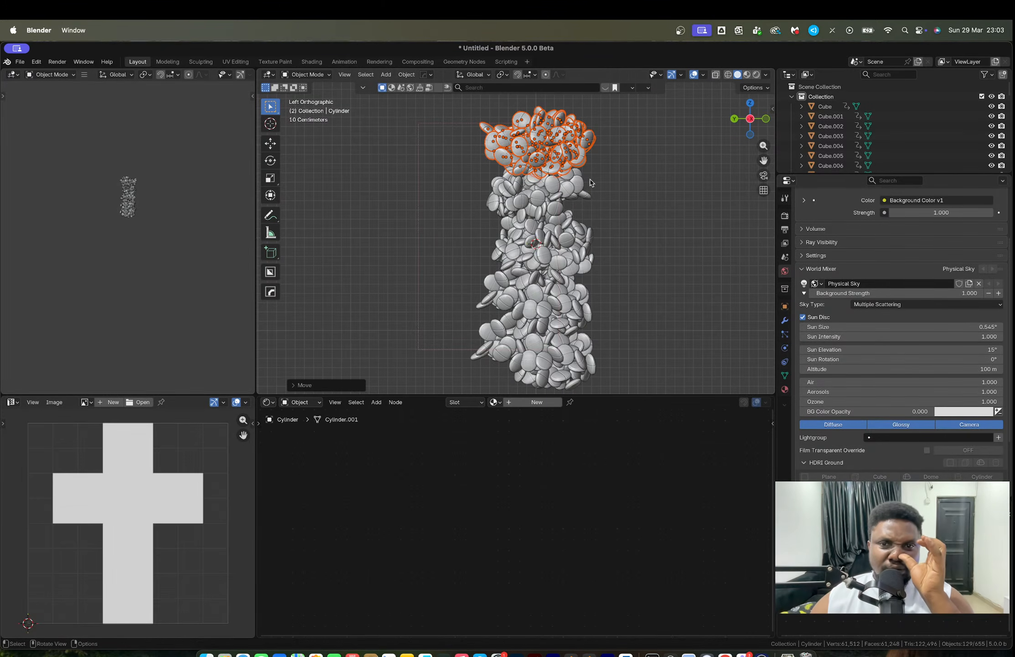
Briefly isolate the top pill layer, then reveal the hidden shell and inner cylinder around the stack.
{"action": "key", "text": "KP_Divide"}
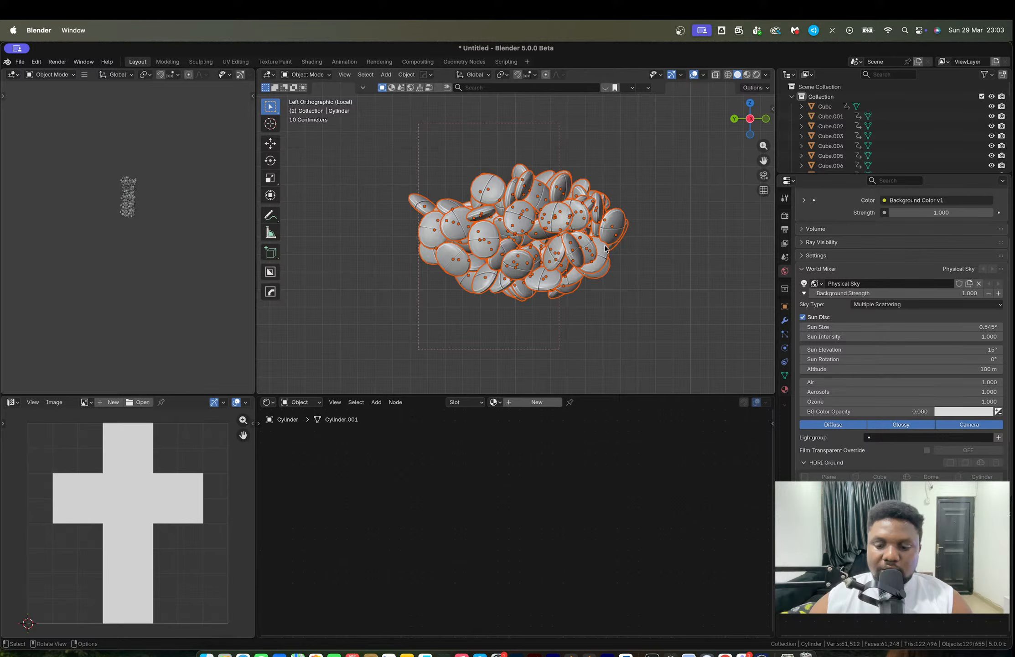
{"action": "key", "text": "KP_Divide"}
{"action": "key", "text": "alt+h"}
{"action": "scroll", "coordinate": [606, 247], "scroll_direction": "down", "scroll_amount": 3}
{"action": "middle_click_drag", "start_coordinate": [675, 211], "coordinate": [625, 242]}
Delete two pills that protrude through the upper wall of the inner cylinder.
{"action": "left_click", "coordinate": [639, 220]}
{"action": "scroll", "coordinate": [577, 207], "scroll_direction": "up", "scroll_amount": 3}
{"action": "middle_click_drag", "start_coordinate": [577, 207], "coordinate": [529, 224], "text": "shift"}
{"action": "left_click", "coordinate": [550, 219]}
{"action": "left_click", "coordinate": [463, 229], "text": "shift"}
{"action": "key", "text": "x"}
{"action": "left_click", "coordinate": [465, 229]}
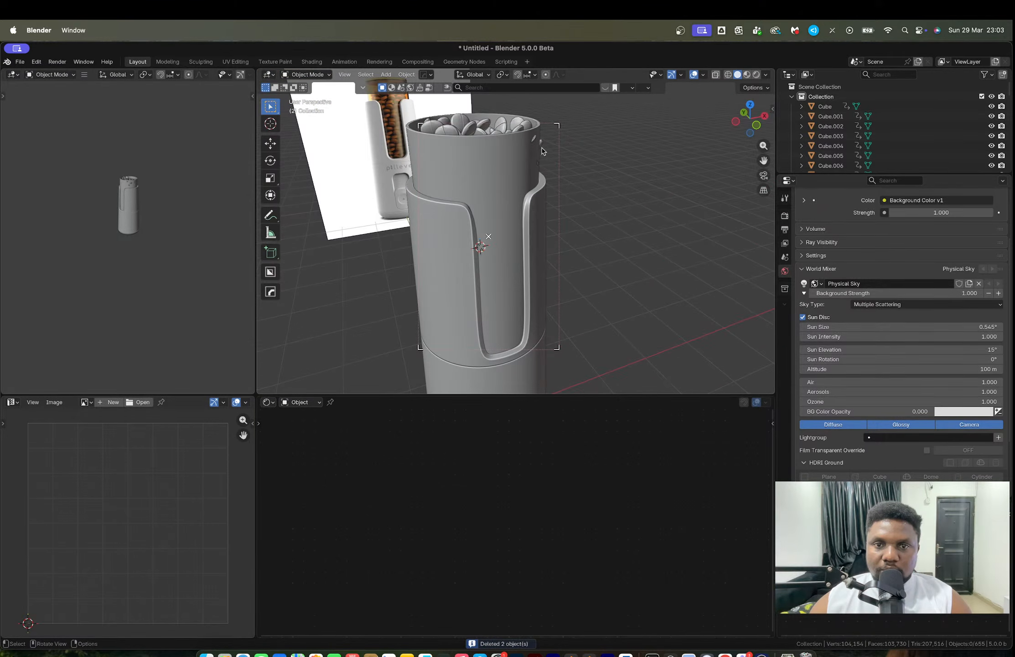
Delete four more pills poking through the inner cylinder's wall on another side.
{"action": "middle_click_drag", "start_coordinate": [542, 151], "coordinate": [477, 166]}
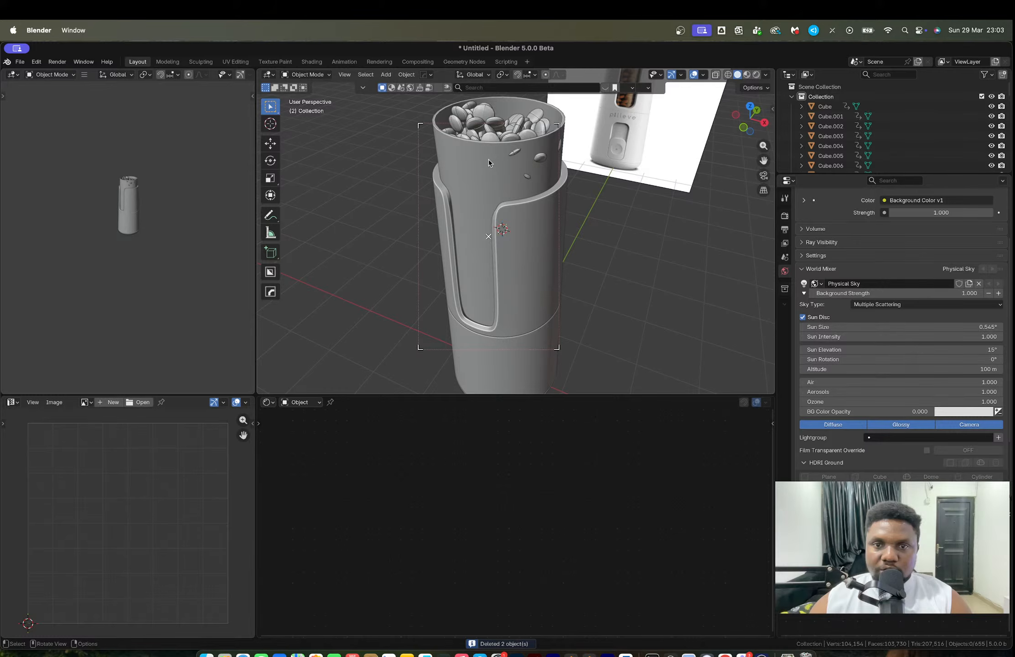
{"action": "left_click", "coordinate": [516, 152]}
{"action": "left_click", "coordinate": [541, 159], "text": "shift"}
{"action": "left_click", "coordinate": [527, 176], "text": "shift"}
{"action": "middle_click_drag", "start_coordinate": [541, 169], "coordinate": [511, 254]}
{"action": "left_click", "coordinate": [531, 209], "text": "shift"}
{"action": "key", "text": "Delete"}
Select eight raised pills inside the cylinder's mouth and lower them about 0.07 m along global Z.
{"action": "left_click", "coordinate": [485, 159]}
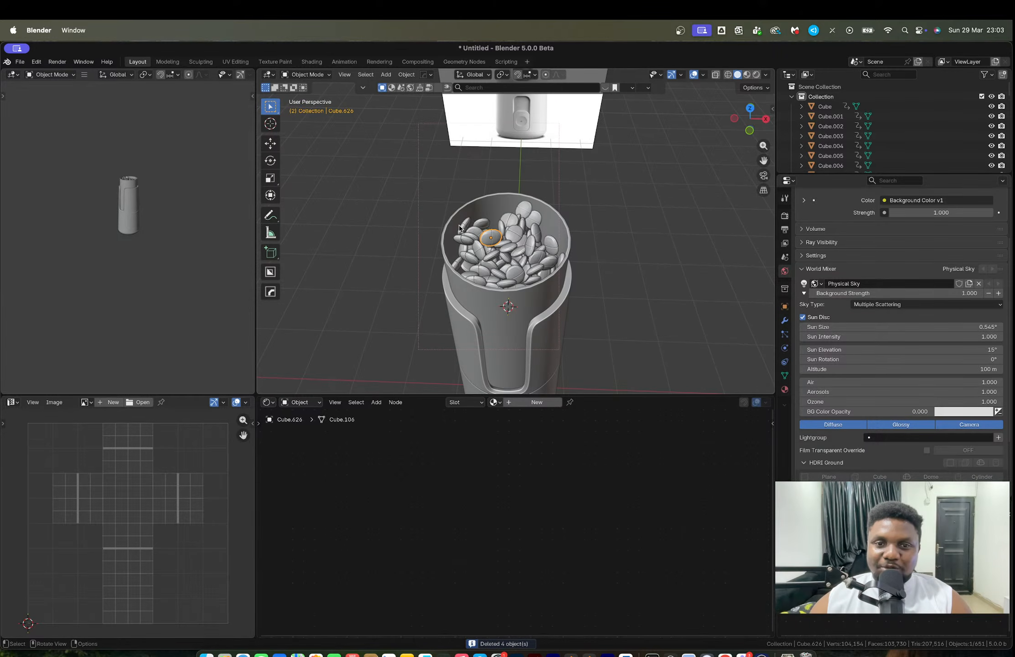
{"action": "left_click", "coordinate": [466, 238], "text": "shift"}
{"action": "left_click", "coordinate": [474, 234], "text": "shift"}
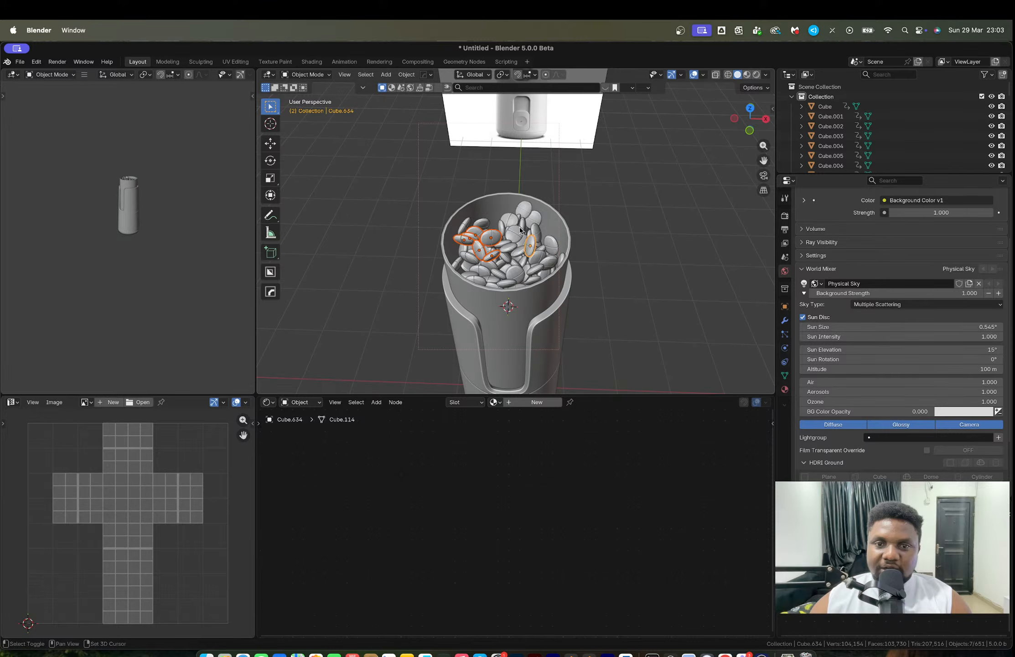
{"action": "middle_click_drag", "start_coordinate": [524, 238], "coordinate": [502, 218]}
{"action": "key", "text": "g"}
{"action": "key", "text": "z"}
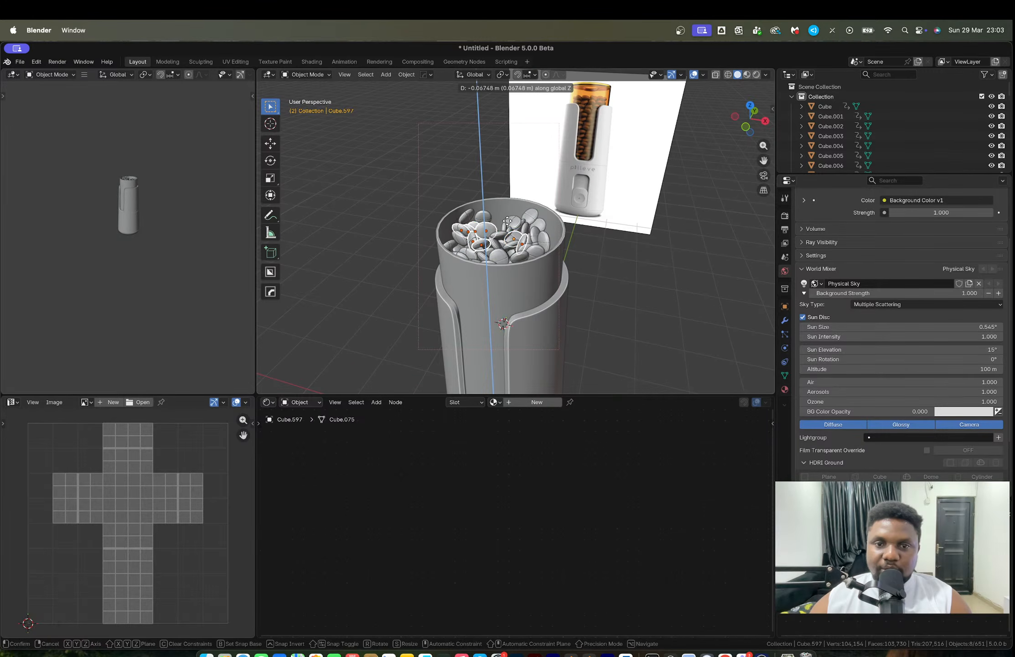
{"action": "left_click", "coordinate": [508, 224]}
Reposition two more raised pills near the cylinder's rim to even out the pile.
{"action": "left_click", "coordinate": [478, 218]}
{"action": "left_click", "coordinate": [473, 227], "text": "shift"}
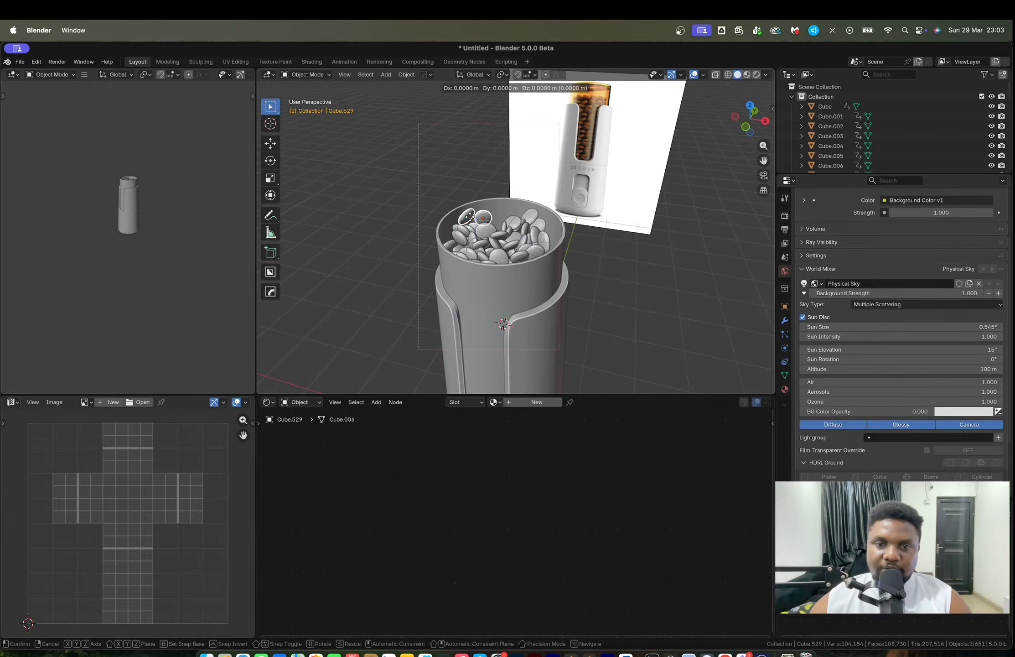
{"action": "mouse_move", "coordinate": [510, 245]}
{"action": "middle_mouse_down"}
{"action": "mouse_move", "coordinate": [509, 227]}
{"action": "mouse_move", "coordinate": [525, 238]}
{"action": "middle_mouse_up"}
{"action": "left_click", "coordinate": [509, 223]}
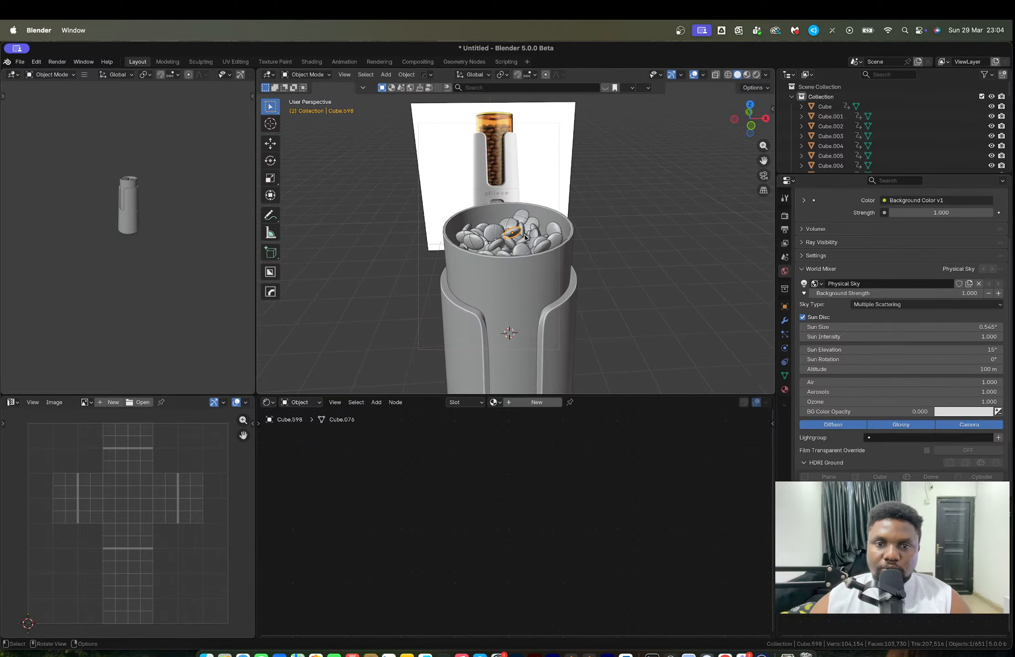
Hide the inner cylinder, lower the uppermost pills about 0.09 m along global Z and check them in isolation.
{"action": "left_click", "coordinate": [540, 265]}
{"action": "key", "text": "h"}
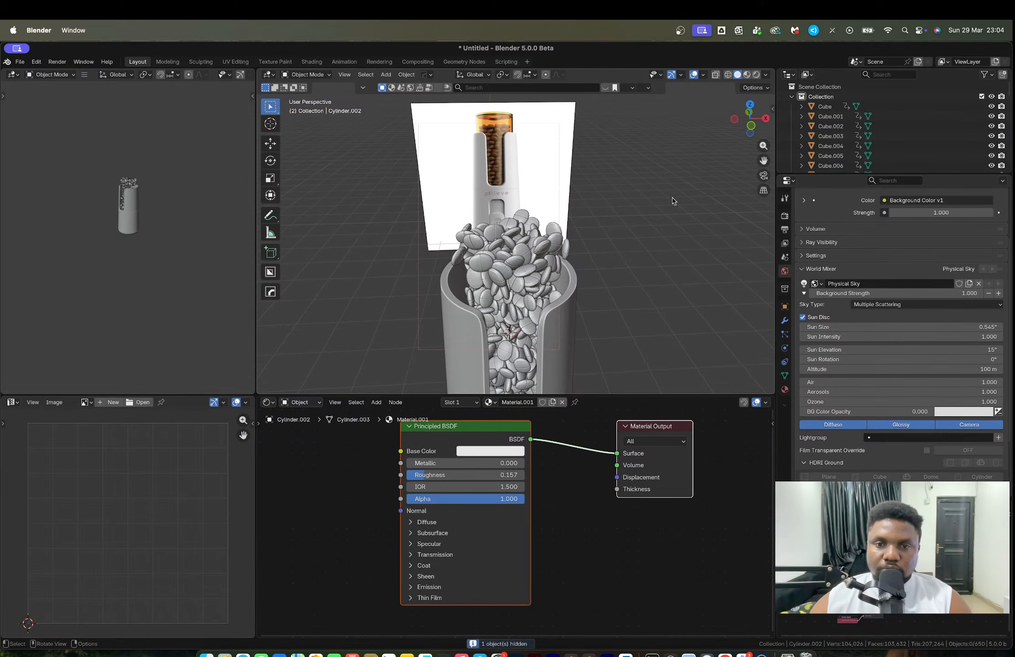
{"action": "left_click", "coordinate": [736, 119]}
{"action": "scroll", "coordinate": [446, 181], "scroll_direction": "up", "scroll_amount": 2}
{"action": "left_click_drag", "start_coordinate": [438, 162], "coordinate": [664, 233]}
{"action": "key", "text": "g"}
{"action": "key", "text": "z"}
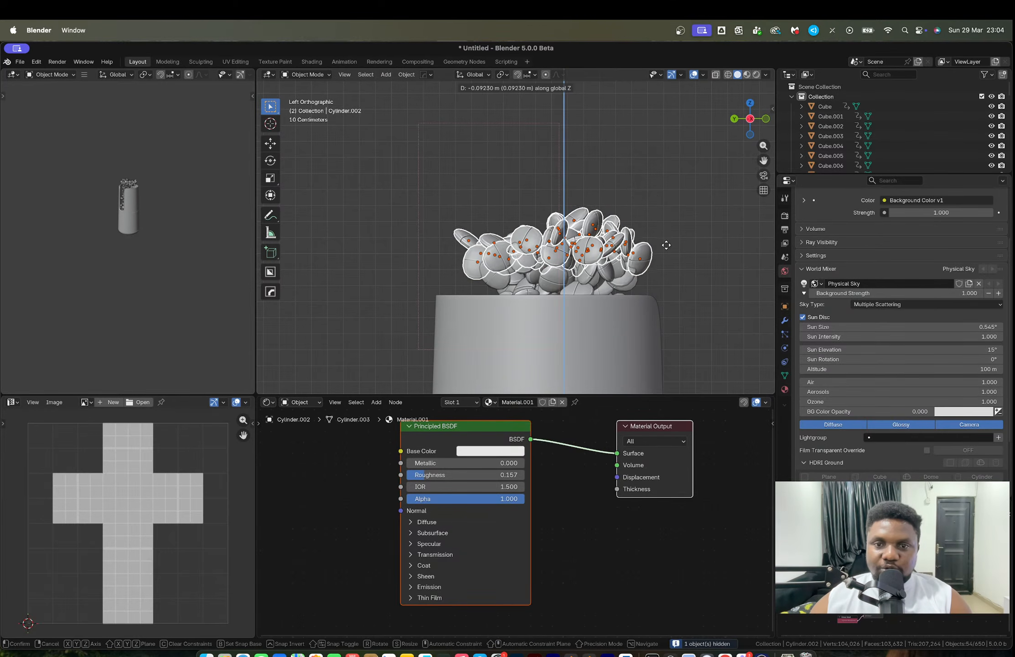
{"action": "left_click", "coordinate": [668, 249]}
{"action": "key", "text": "slash"}
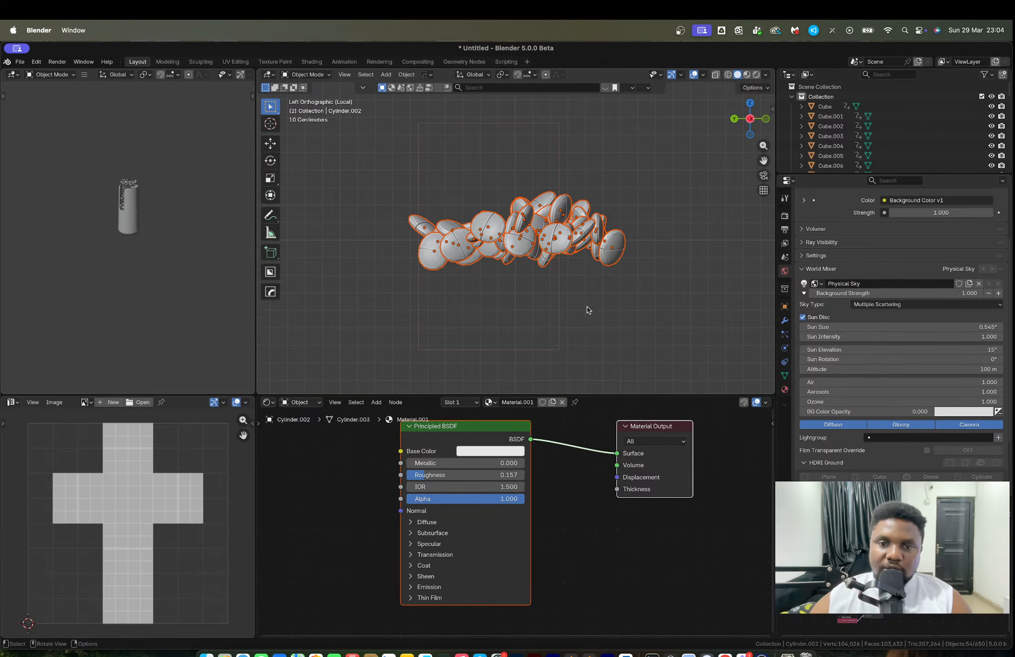
{"action": "key", "text": "slash"}
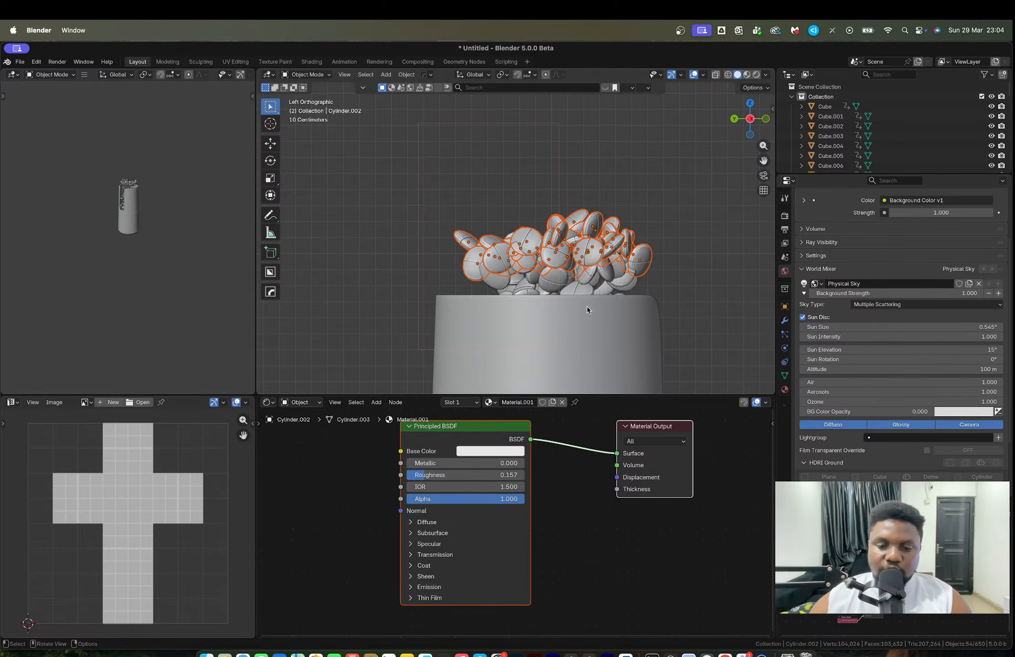
{"action": "middle_click_drag", "start_coordinate": [619, 309], "coordinate": [590, 303]}
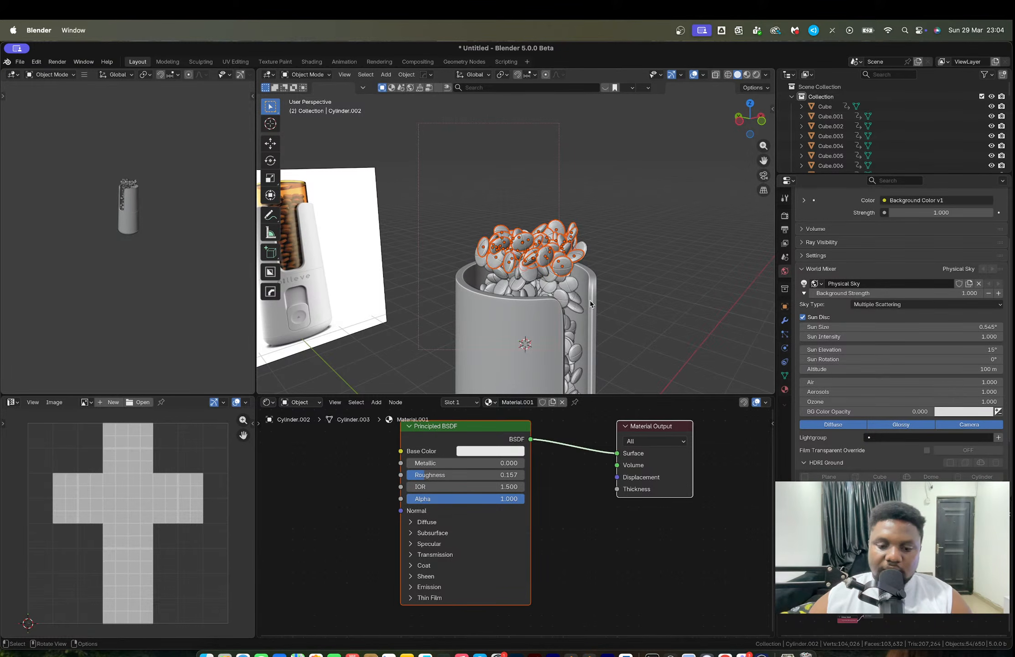
Unhide all objects, then extrude the inner cylinder's open top edge loop inward, scaled to about 0.53, forming a flat top ring.
{"action": "key", "text": "alt+h"}
{"action": "left_click", "coordinate": [628, 235]}
{"action": "middle_click_drag", "start_coordinate": [629, 235], "coordinate": [573, 259]}
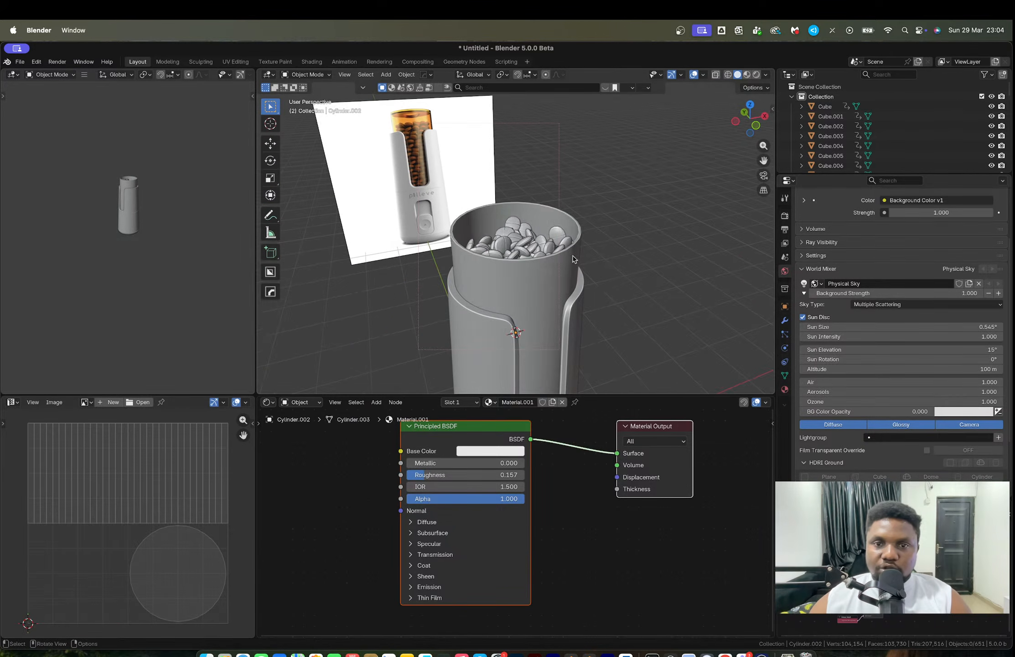
{"action": "left_click", "coordinate": [567, 272]}
{"action": "key", "text": "Tab"}
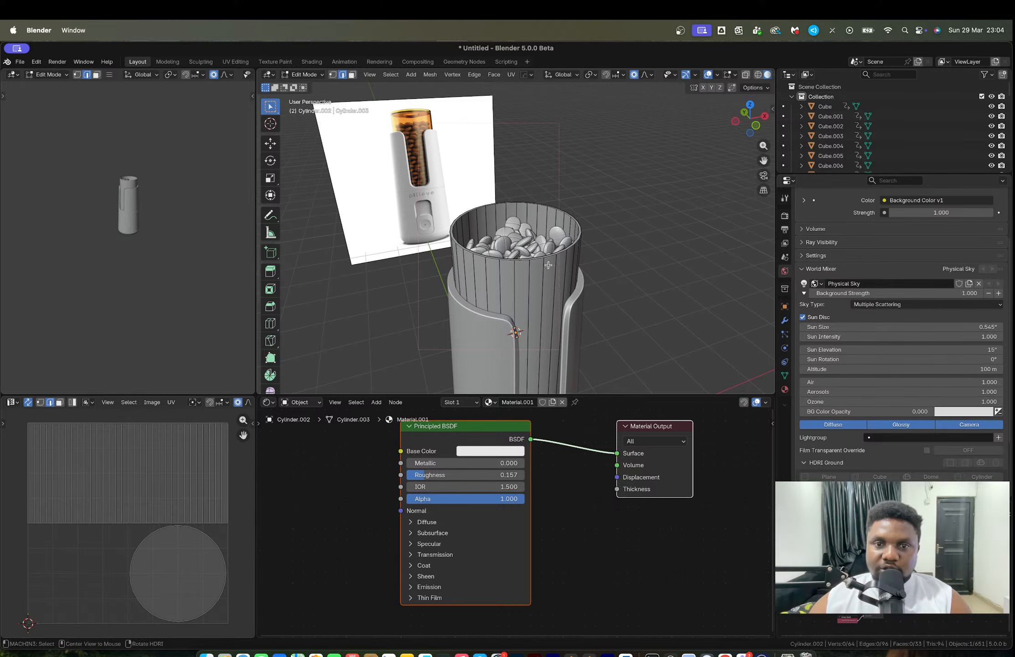
{"action": "left_click", "coordinate": [546, 257], "text": "alt"}
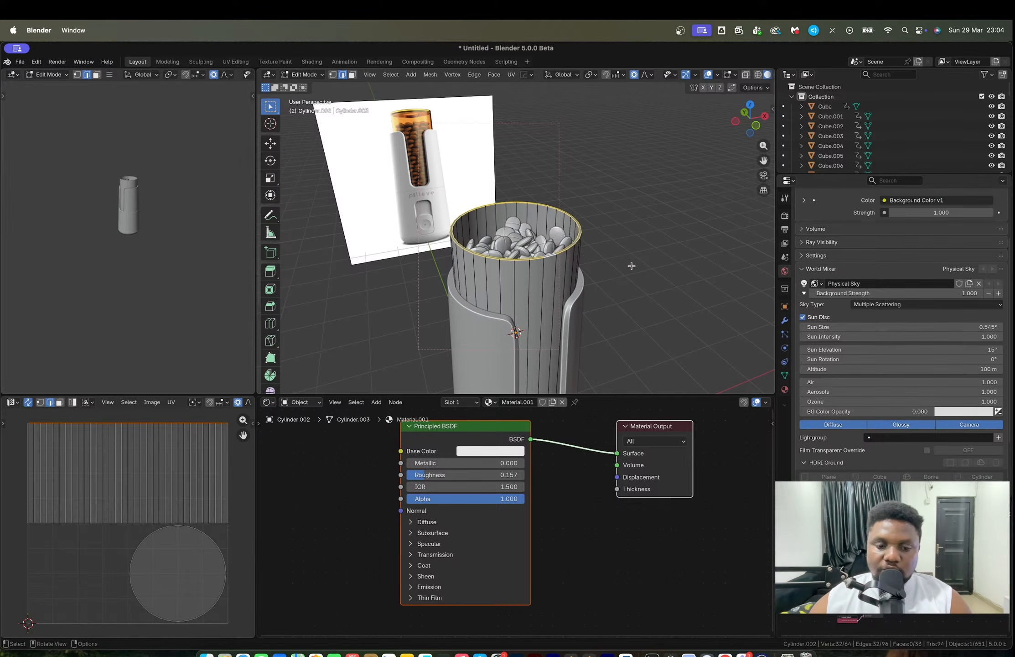
{"action": "key", "text": "e"}
{"action": "key", "text": "s"}
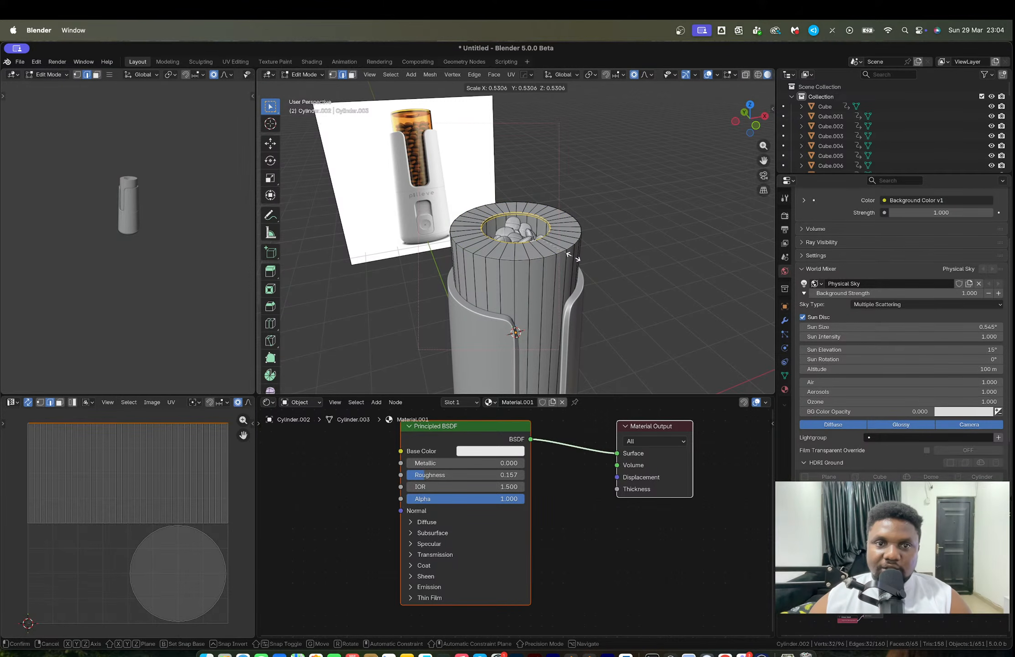
{"action": "left_click", "coordinate": [574, 257]}
Compare the new inner edge loop with the reference and scale it to about 0.82 with proportional editing off.
{"action": "middle_click_drag", "start_coordinate": [574, 257], "coordinate": [606, 223]}
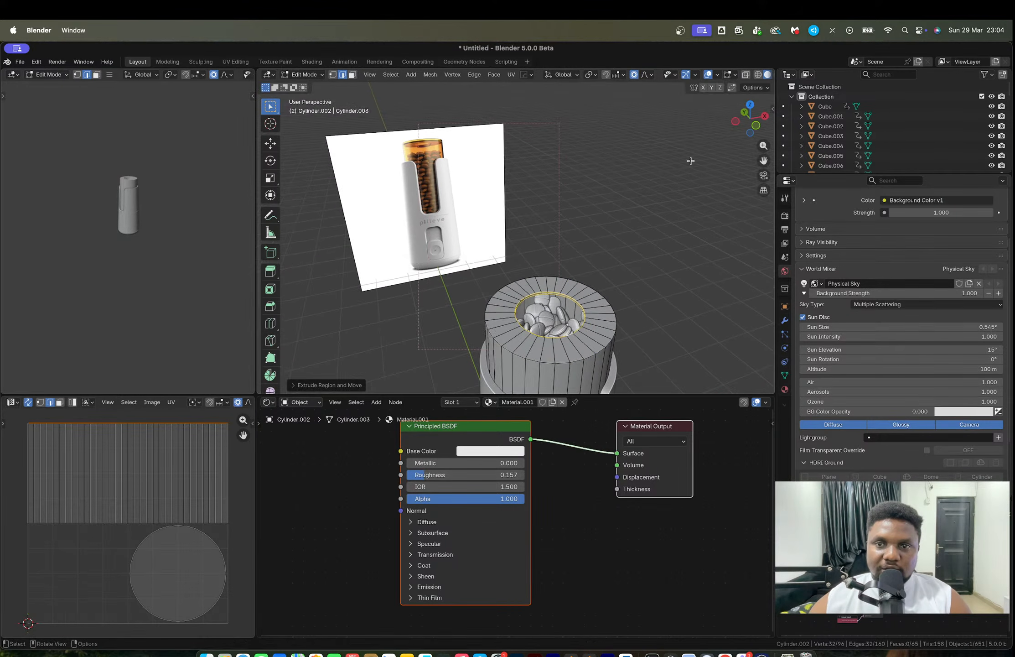
{"action": "left_click", "coordinate": [753, 125]}
{"action": "scroll", "coordinate": [546, 270], "scroll_direction": "up", "scroll_amount": 5}
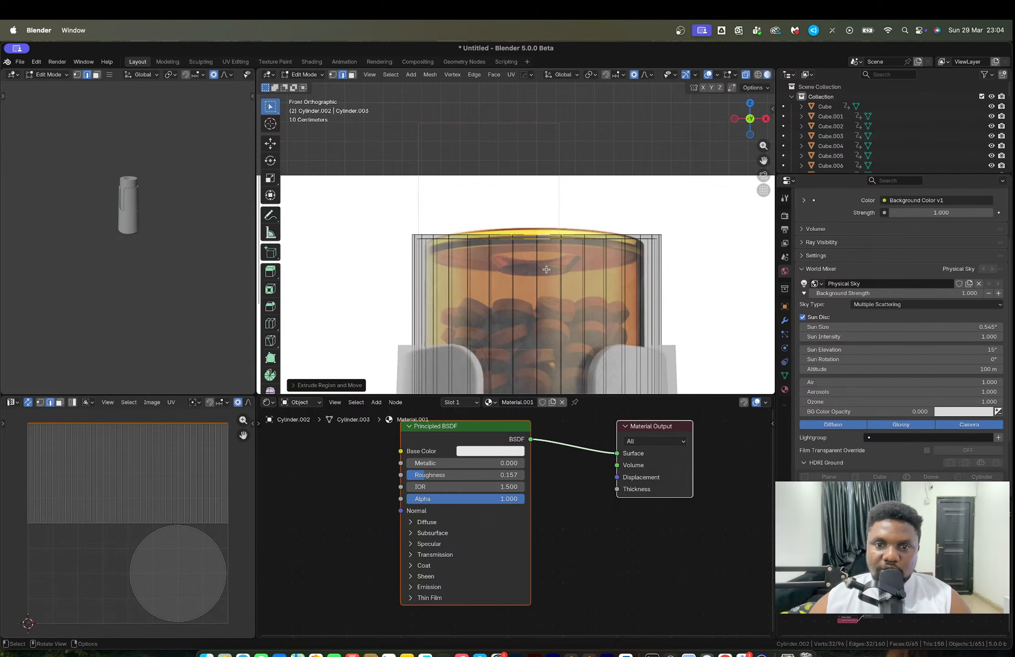
{"action": "scroll", "coordinate": [570, 272], "scroll_direction": "down", "scroll_amount": 2}
{"action": "middle_click_drag", "start_coordinate": [571, 272], "coordinate": [598, 298]}
{"action": "key", "text": "s"}
{"action": "key", "text": "o"}
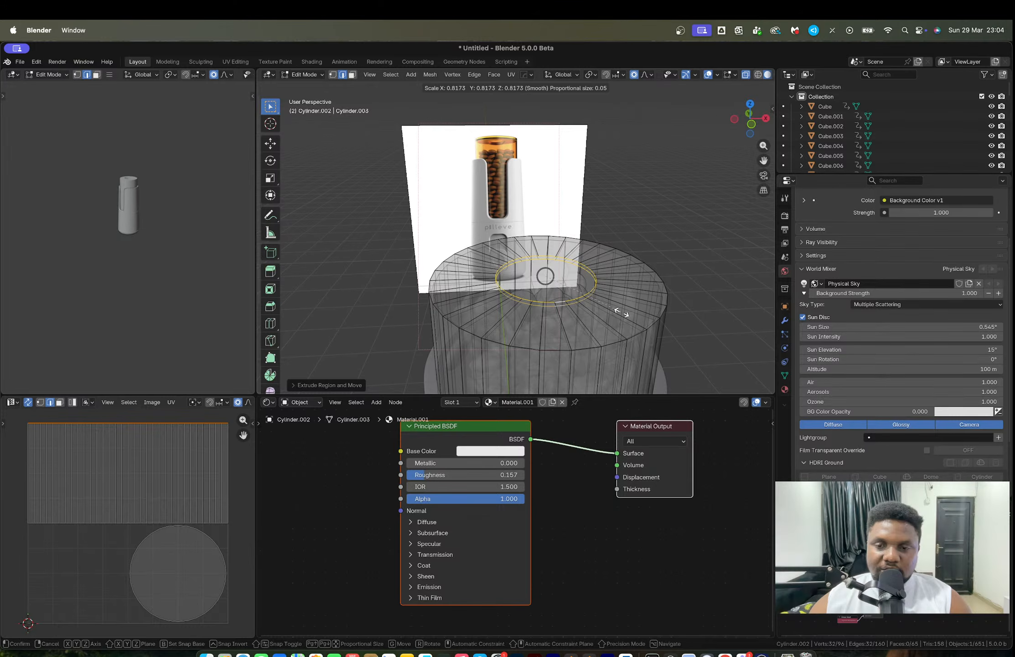
{"action": "left_click", "coordinate": [622, 312]}
Extrude the inner loop down about 0.09 m along global Z, and lower it a little further against the reference.
{"action": "key", "text": "e"}
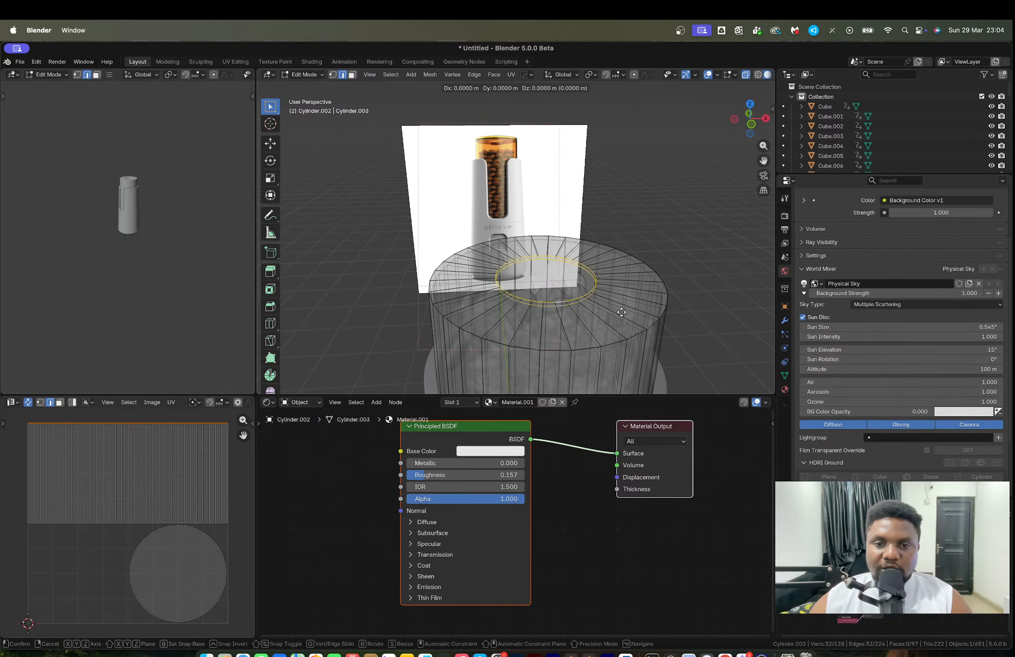
{"action": "key", "text": "z"}
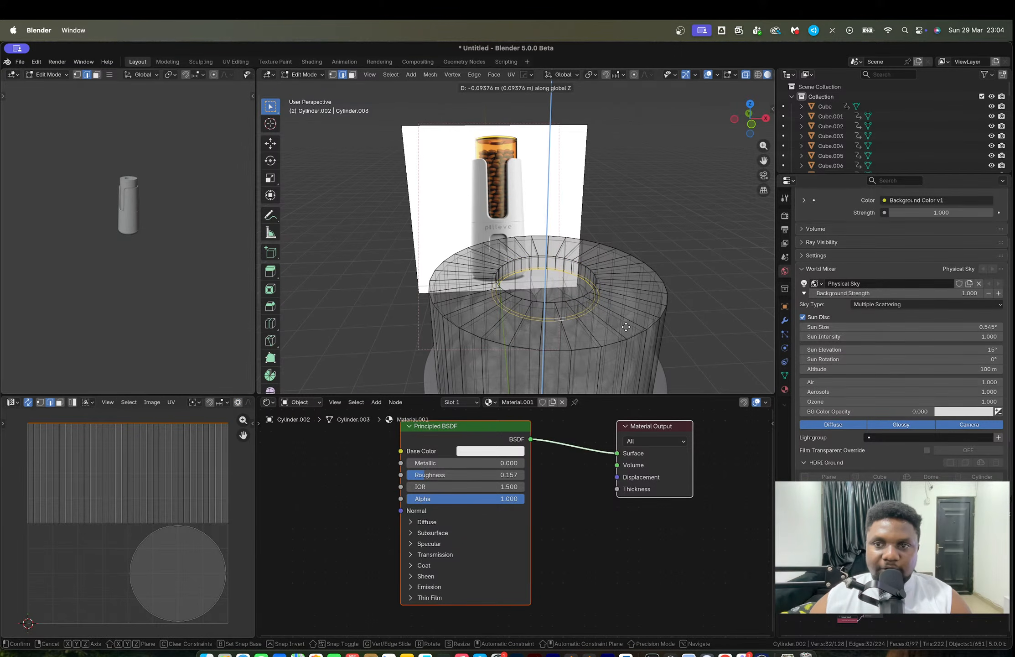
{"action": "left_click", "coordinate": [626, 327]}
{"action": "left_click", "coordinate": [753, 125]}
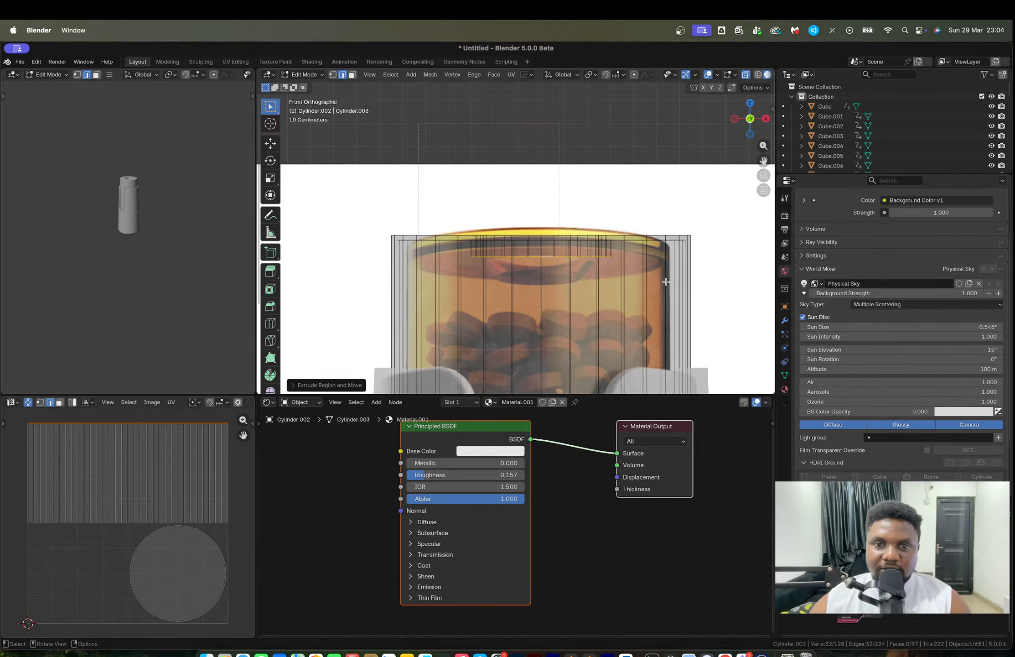
{"action": "key", "text": "g"}
{"action": "key", "text": "z"}
{"action": "left_click", "coordinate": [700, 283]}
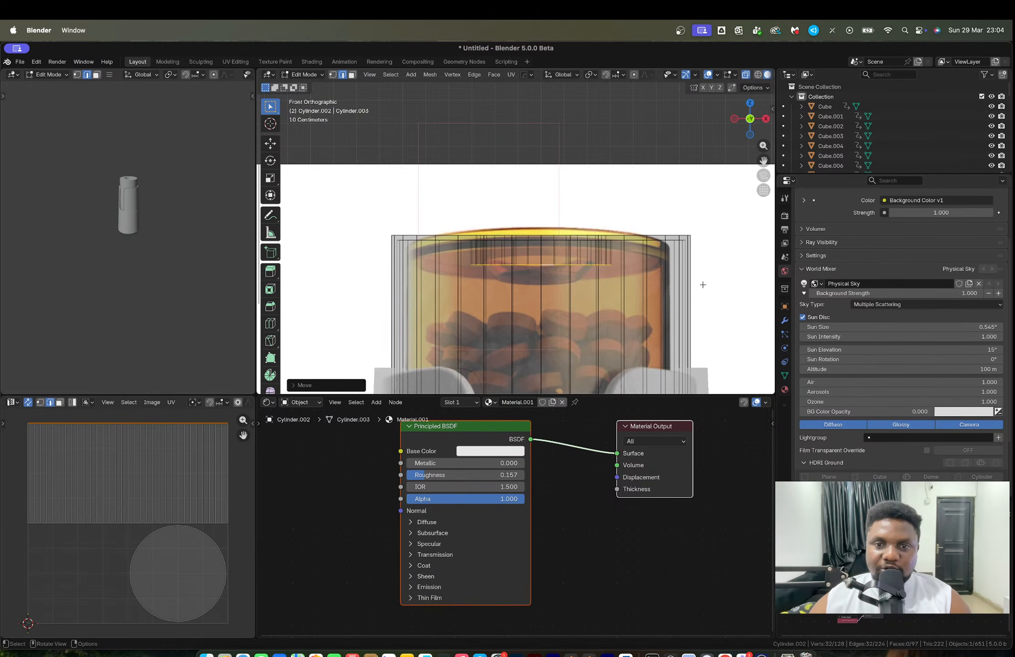
Scale the recess's lower loop to about 0.7 and extrude it inward to about half size as the recess floor.
{"action": "key", "text": "s"}
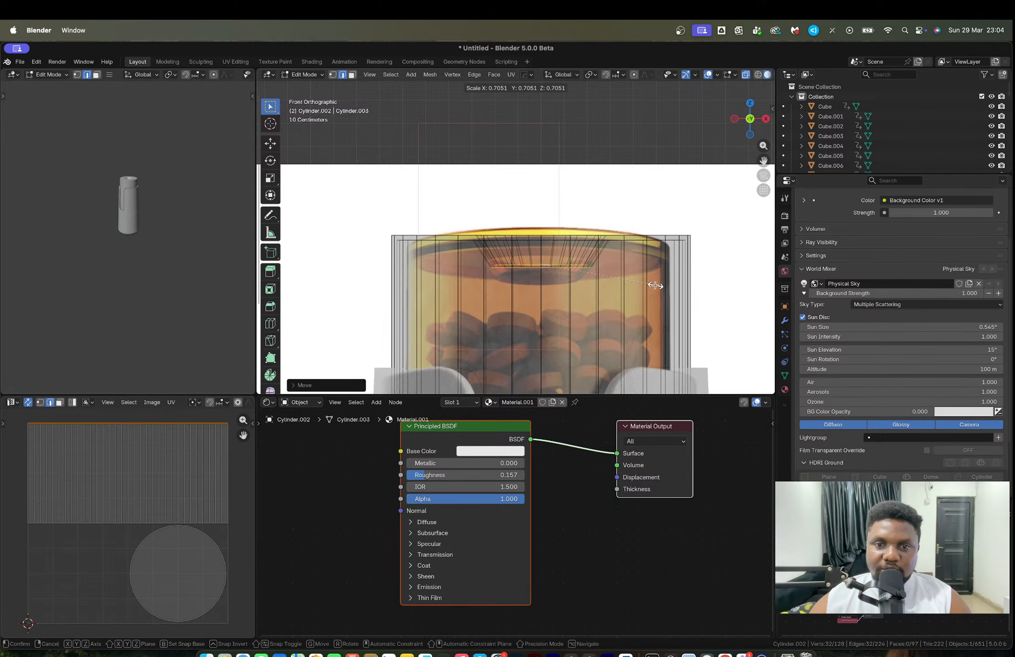
{"action": "left_click", "coordinate": [655, 285]}
{"action": "key", "text": "e"}
{"action": "key", "text": "s"}
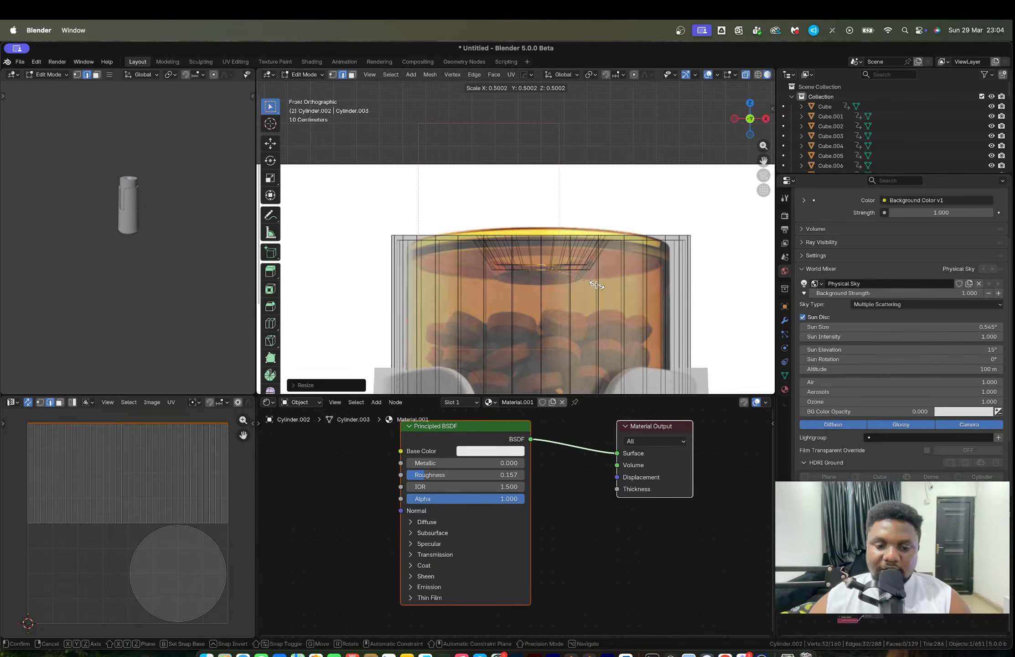
{"action": "left_click", "coordinate": [596, 285]}
{"action": "key", "text": "Tab"}
{"action": "key", "text": "alt+z"}
Delete the three pills poking through the recess floor in the cylinder's top.
{"action": "middle_click_drag", "start_coordinate": [560, 251], "coordinate": [587, 333]}
{"action": "left_click", "coordinate": [580, 358]}
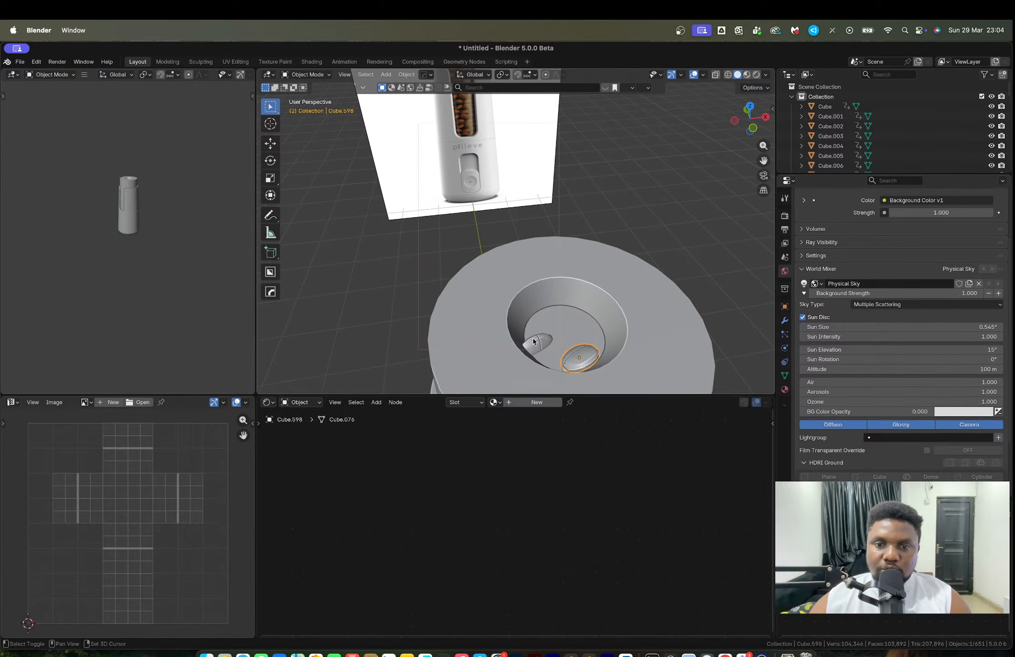
{"action": "left_click", "coordinate": [534, 339], "text": "shift"}
{"action": "key", "text": "x"}
{"action": "left_click", "coordinate": [525, 338]}
{"action": "middle_click_drag", "start_coordinate": [525, 338], "coordinate": [568, 308]}
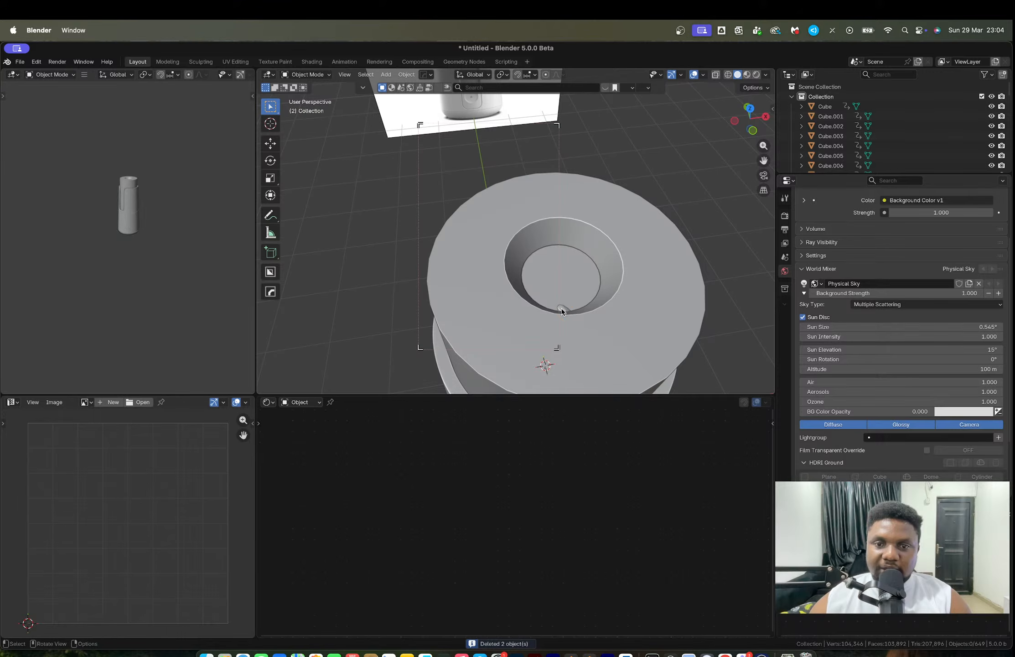
{"action": "left_click", "coordinate": [562, 309]}
{"action": "key", "text": "x"}
{"action": "left_click", "coordinate": [562, 309]}
Fill the hole at the centre of the recess floor and bevel the recess's lower edge loop with 6 segments.
{"action": "left_click", "coordinate": [565, 285]}
{"action": "key", "text": "Tab"}
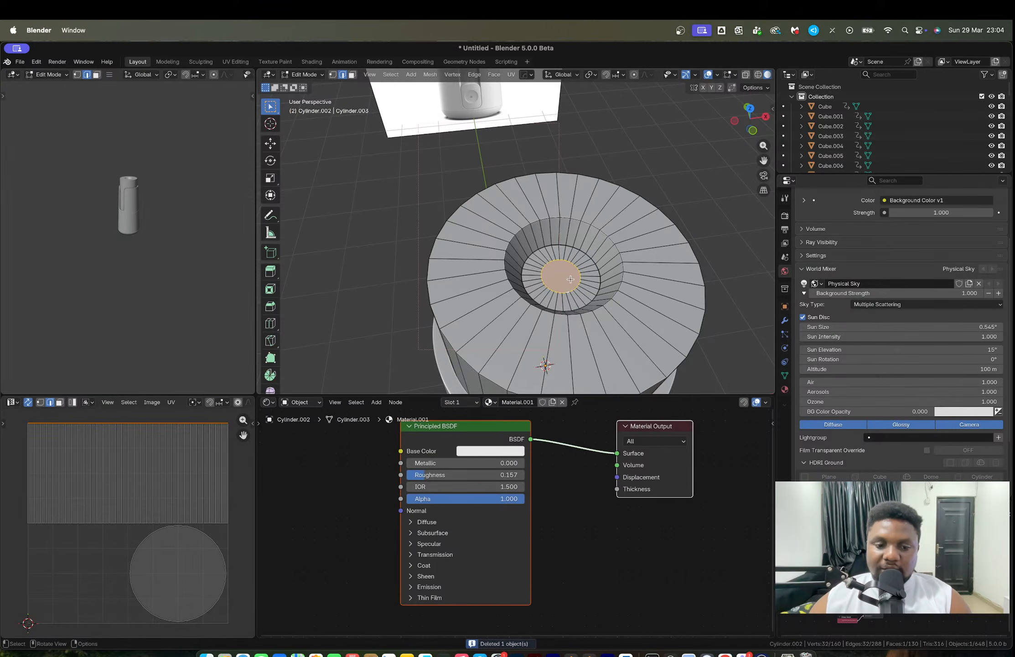
{"action": "left_click", "coordinate": [577, 248], "text": "alt"}
{"action": "key", "text": "ctrl+b"}
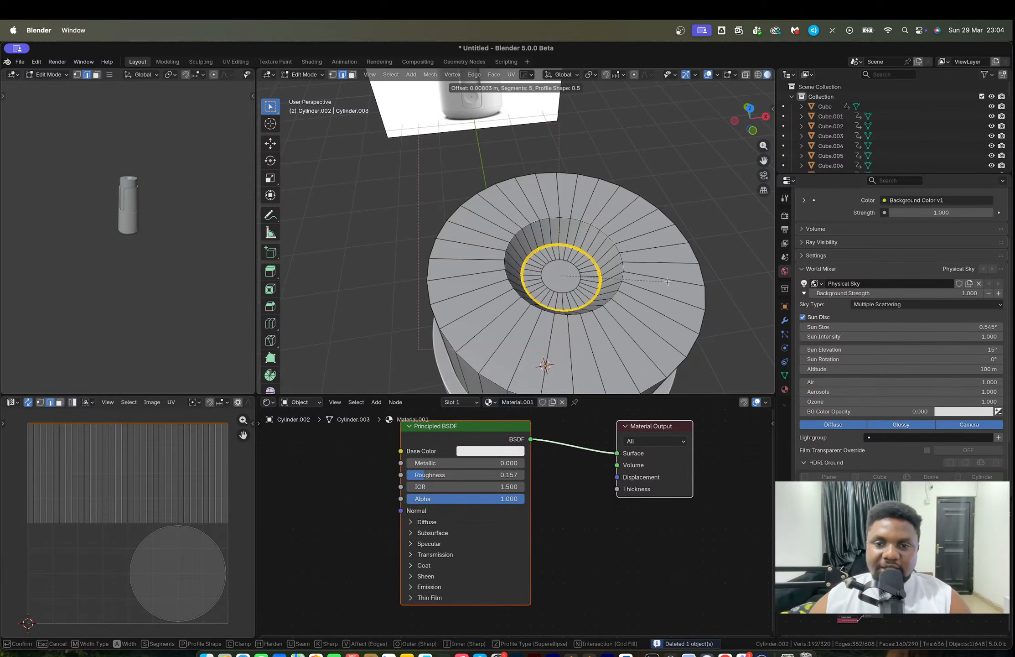
{"action": "left_click", "coordinate": [616, 244]}
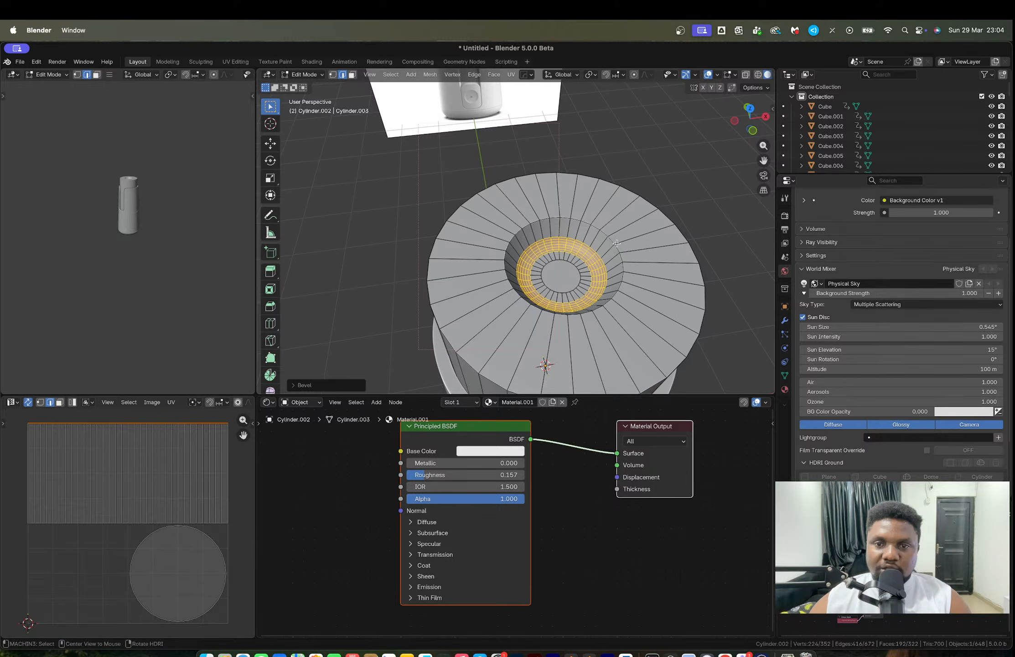
Bevel the recess's upper edge loop by about 0.04 m with 6 segments and apply Shade Auto Smooth to the inner cylinder.
{"action": "left_click", "coordinate": [617, 243], "text": "alt"}
{"action": "key", "text": "ctrl+b"}
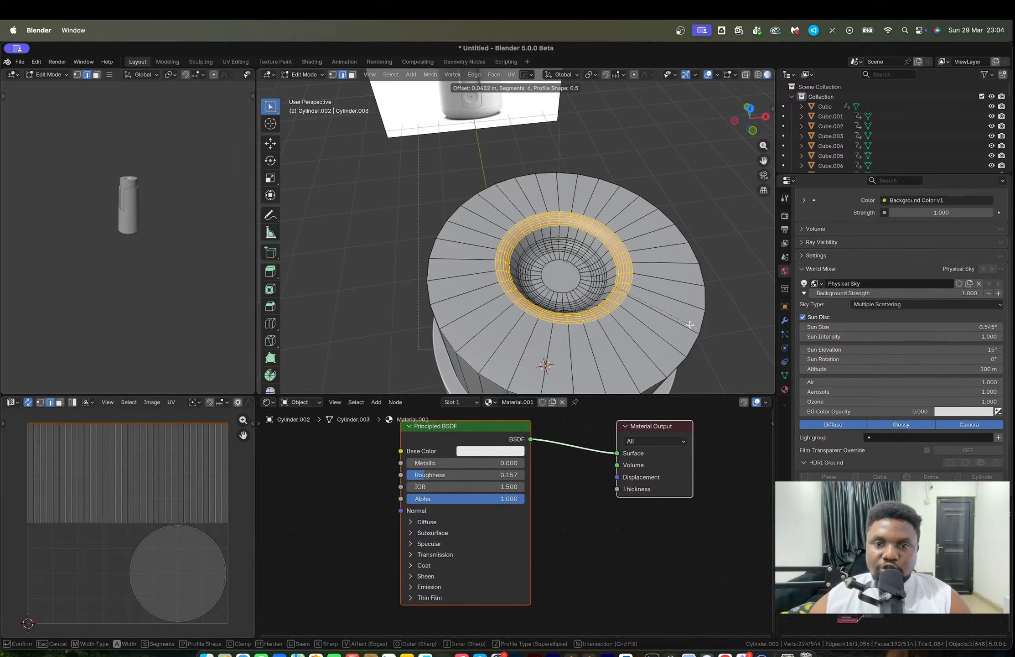
{"action": "left_click", "coordinate": [690, 325]}
{"action": "key", "text": "Tab"}
{"action": "right_click", "coordinate": [655, 301]}
{"action": "left_click", "coordinate": [655, 302]}
{"action": "scroll", "coordinate": [651, 313], "scroll_direction": "down", "scroll_amount": 6}
{"action": "middle_click_drag", "start_coordinate": [650, 313], "coordinate": [619, 260]}
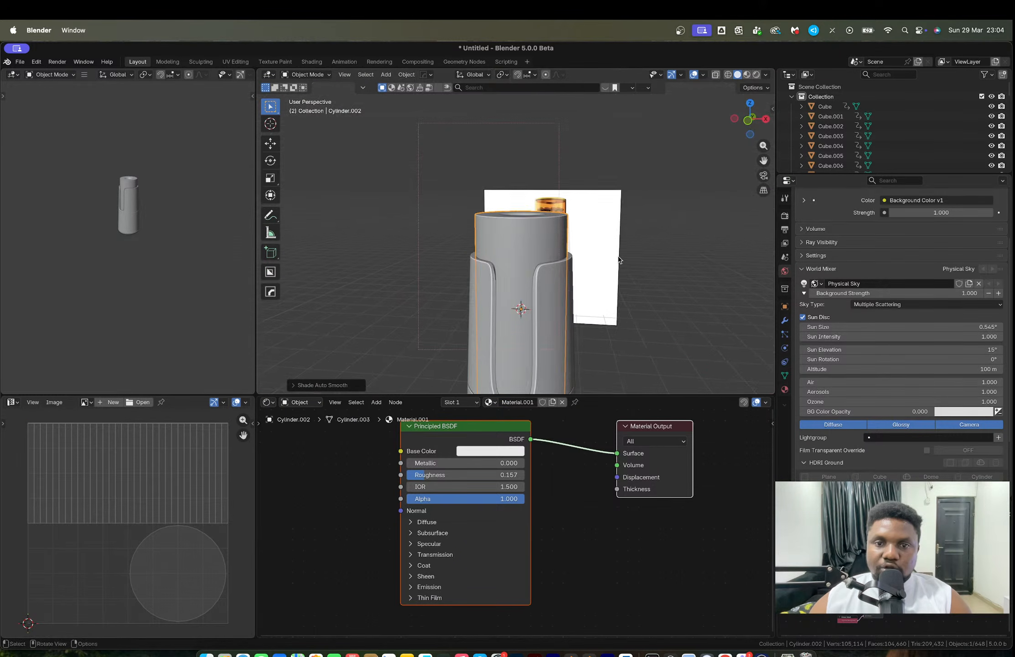
Bevel the inner cylinder's outer top rim by about 0.05 m with 6 segments.
{"action": "scroll", "coordinate": [522, 245], "scroll_direction": "up", "scroll_amount": 5}
{"action": "middle_click_drag", "start_coordinate": [522, 244], "coordinate": [544, 248]}
{"action": "key", "text": "Tab"}
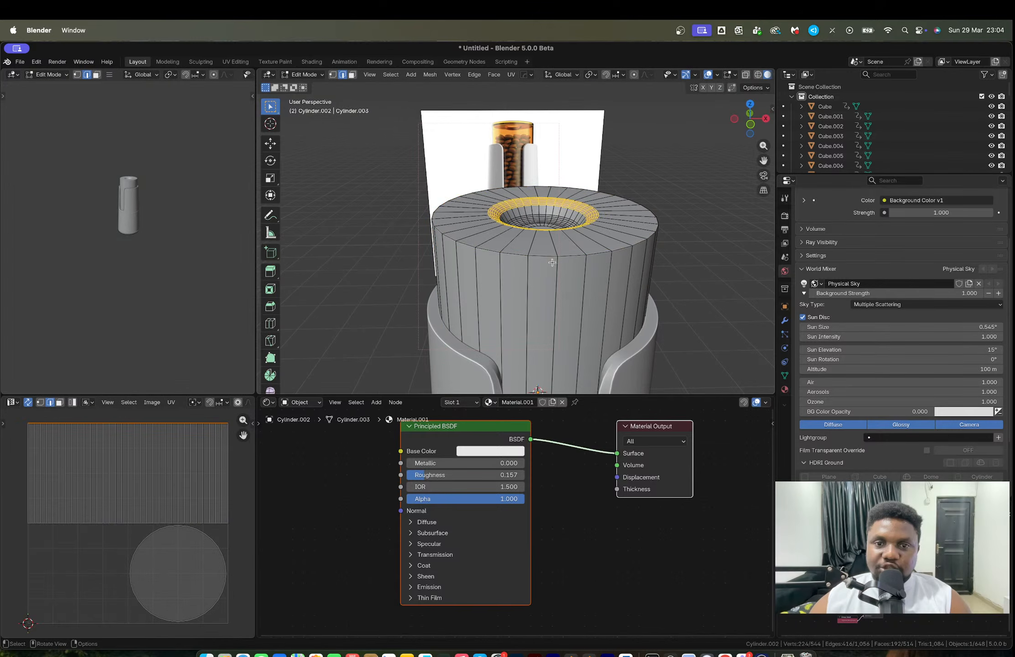
{"action": "left_click", "coordinate": [551, 257], "text": "alt"}
{"action": "key", "text": "ctrl+b"}
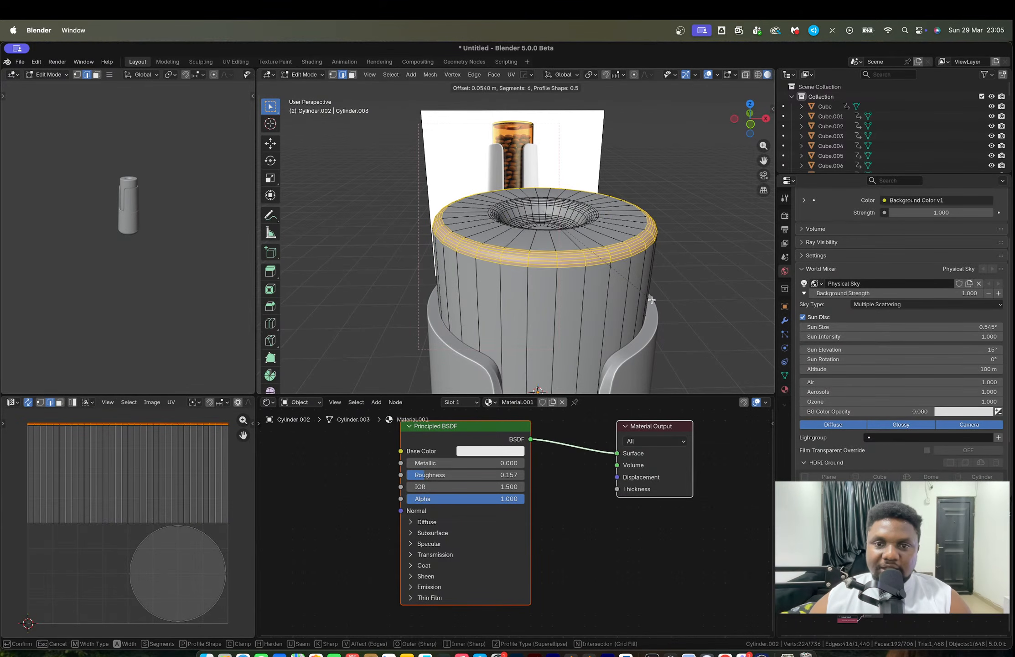
{"action": "left_click", "coordinate": [651, 299]}
{"action": "key", "text": "Tab"}
{"action": "scroll", "coordinate": [646, 288], "scroll_direction": "down", "scroll_amount": 4}
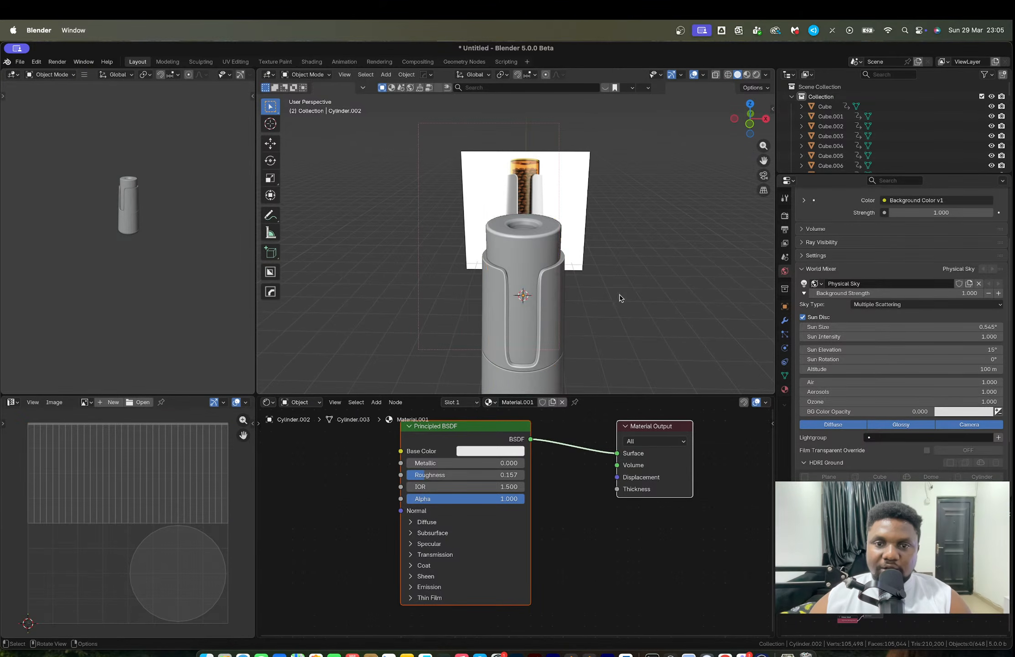
{"action": "middle_click_drag", "start_coordinate": [620, 298], "coordinate": [556, 302]}
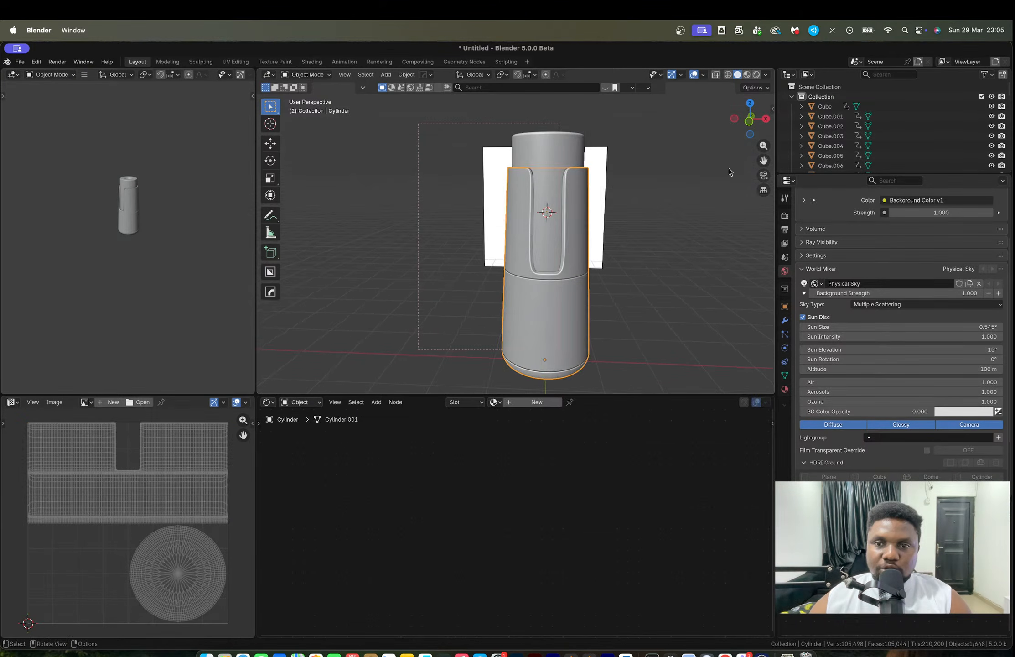
Open the outer body's mesh for face editing in front view and select the block of faces over the reference's button slot.
{"action": "left_click", "coordinate": [749, 122]}
{"action": "scroll", "coordinate": [574, 297], "scroll_direction": "up", "scroll_amount": 5}
{"action": "key", "text": "alt+z"}
{"action": "middle_click_drag", "start_coordinate": [611, 336], "coordinate": [562, 199], "text": "shift"}
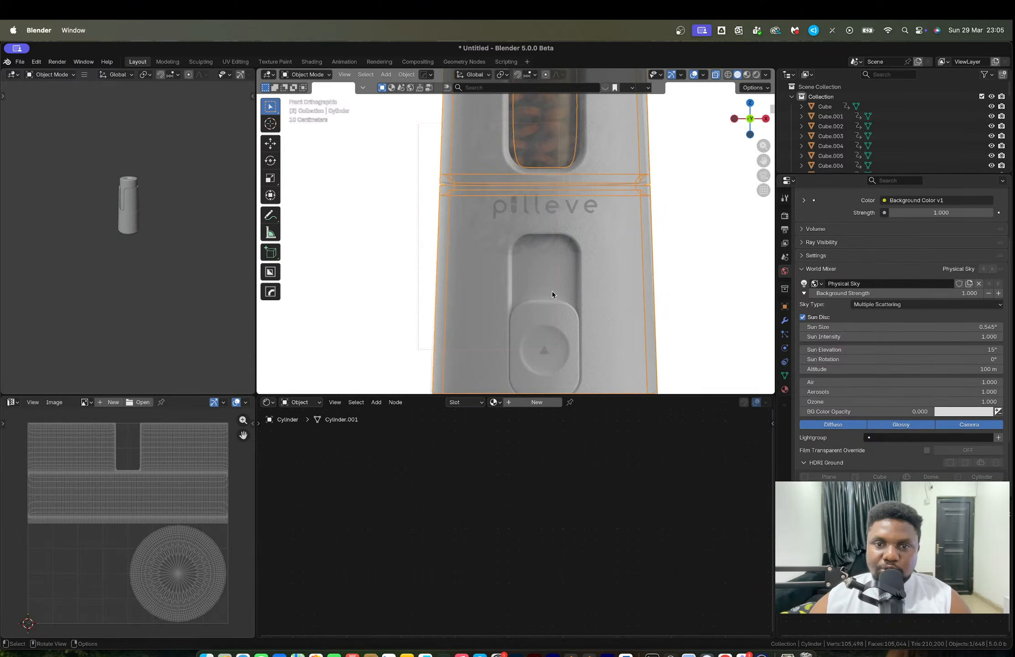
{"action": "middle_click_drag", "start_coordinate": [552, 292], "coordinate": [540, 222], "text": "shift"}
{"action": "scroll", "coordinate": [523, 219], "scroll_direction": "up", "scroll_amount": 2}
{"action": "key", "text": "Tab"}
{"action": "key", "text": "alt+z"}
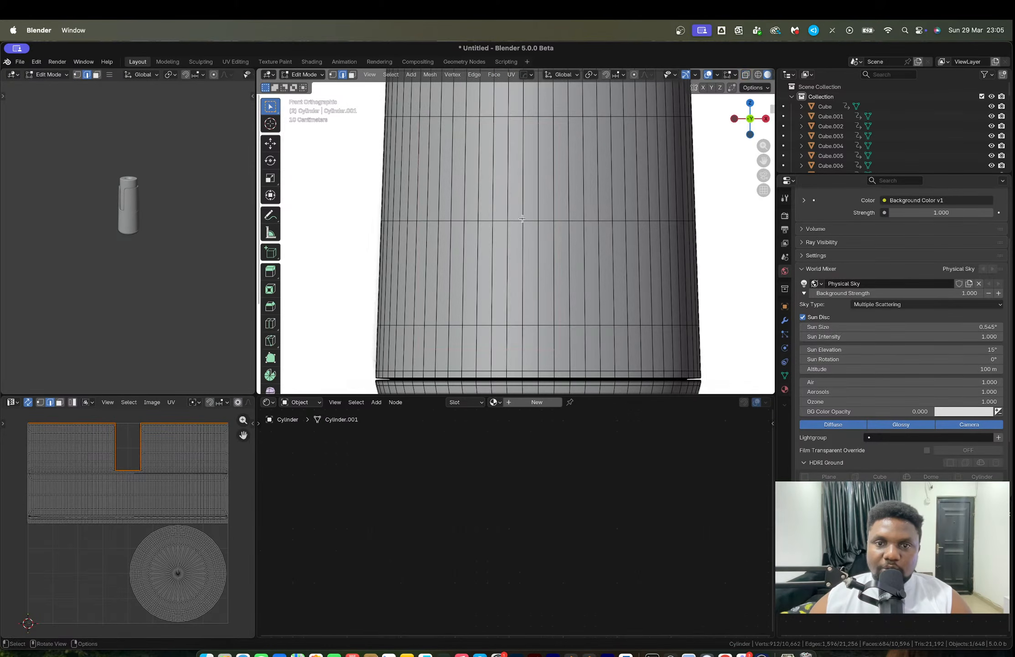
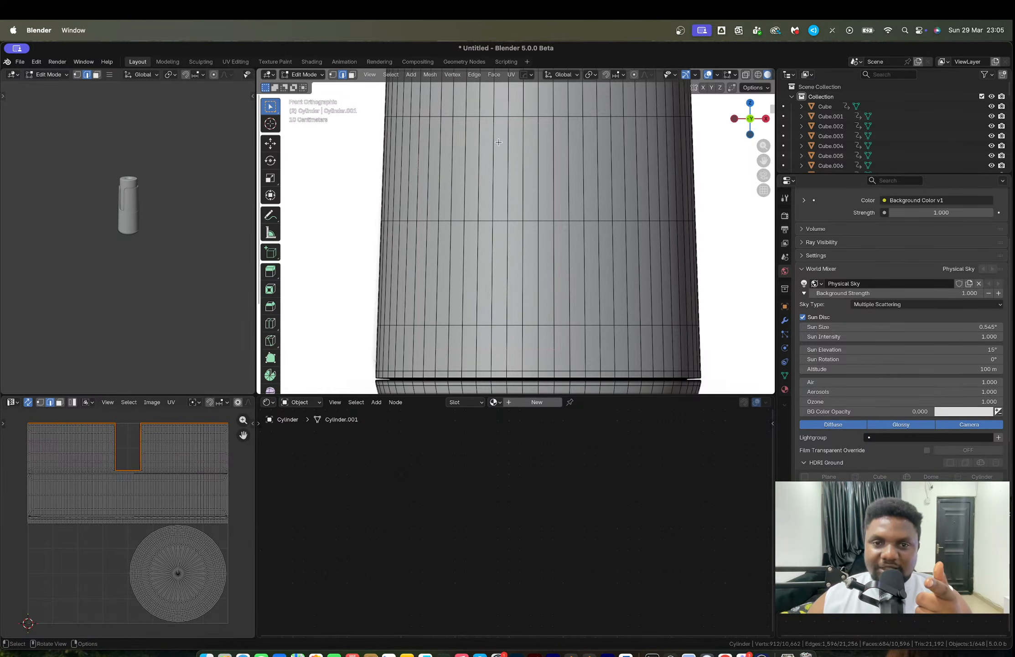
{"action": "key", "text": "3"}
{"action": "key", "text": "alt+a"}
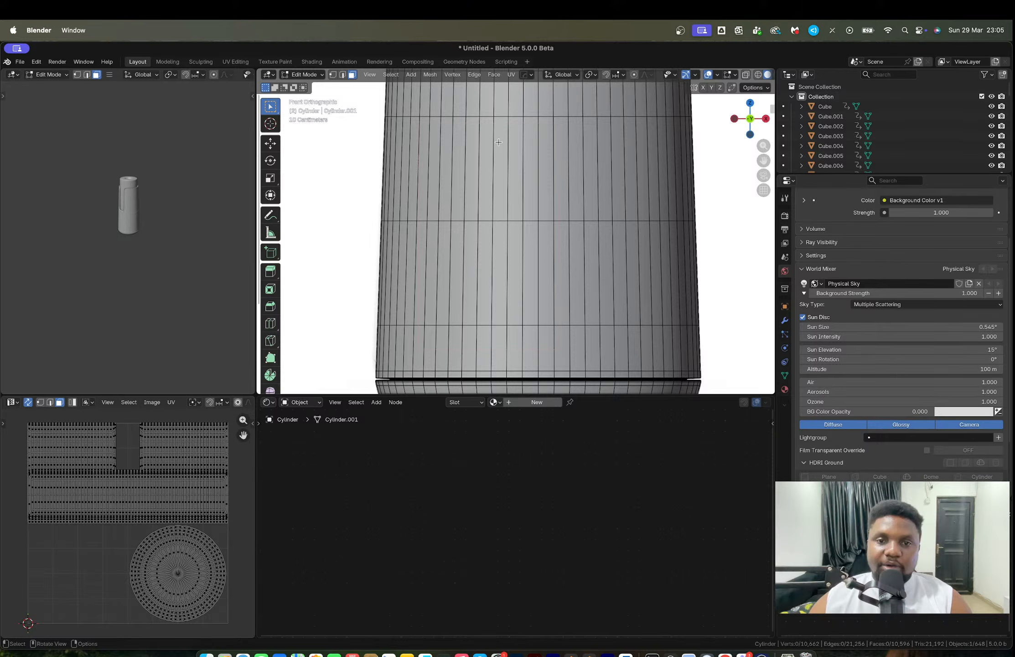
{"action": "key", "text": "alt+z"}
{"action": "left_click", "coordinate": [499, 142]}
{"action": "left_click", "coordinate": [576, 310], "text": "ctrl+shift"}
Add one horizontal loop cut to the outer body's lower part just above the reference's button slot.
{"action": "key", "text": "ctrl+r"}
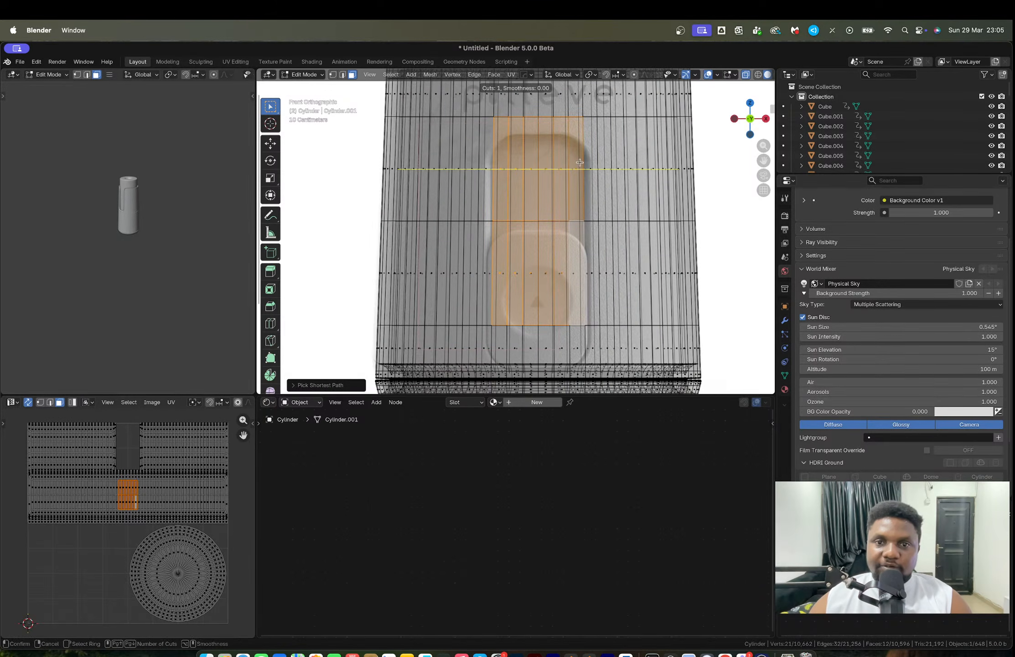
{"action": "left_click", "coordinate": [585, 127]}
{"action": "left_click", "coordinate": [585, 124]}
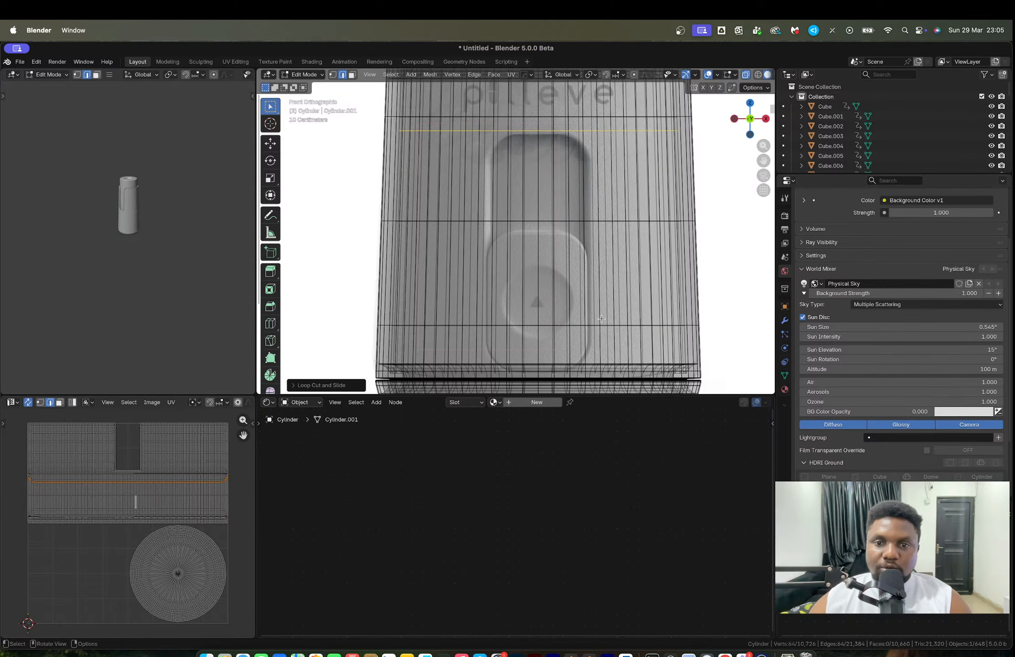
Edge-slide the lower horizontal edge loop down to the bottom of the reference's button.
{"action": "left_click", "coordinate": [580, 325], "text": "alt"}
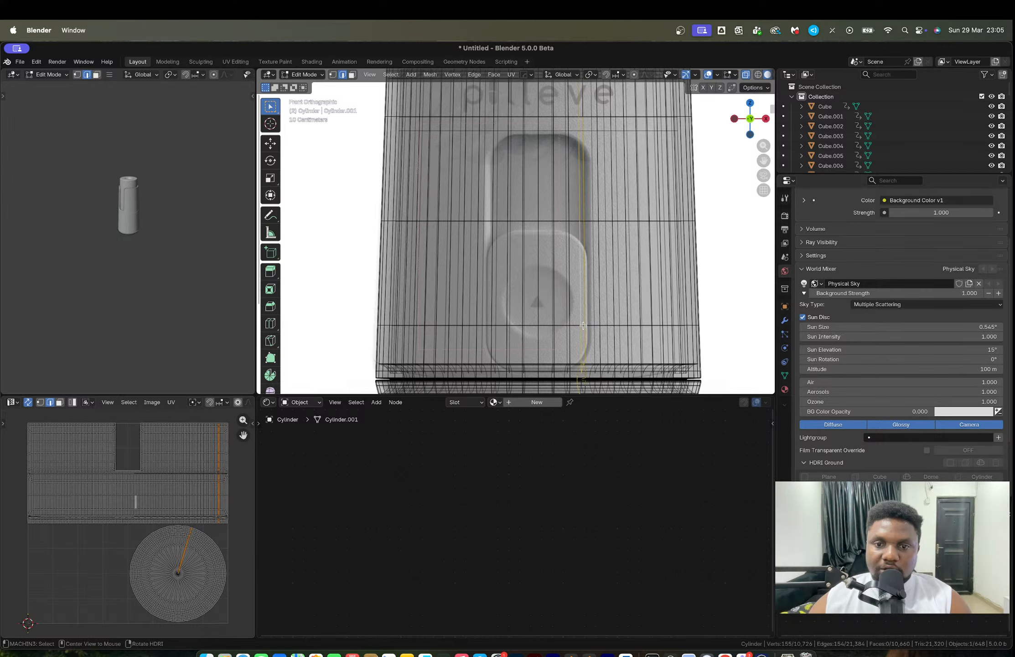
{"action": "left_click", "coordinate": [586, 326], "text": "alt"}
{"action": "key", "text": "g"}
{"action": "key", "text": "g"}
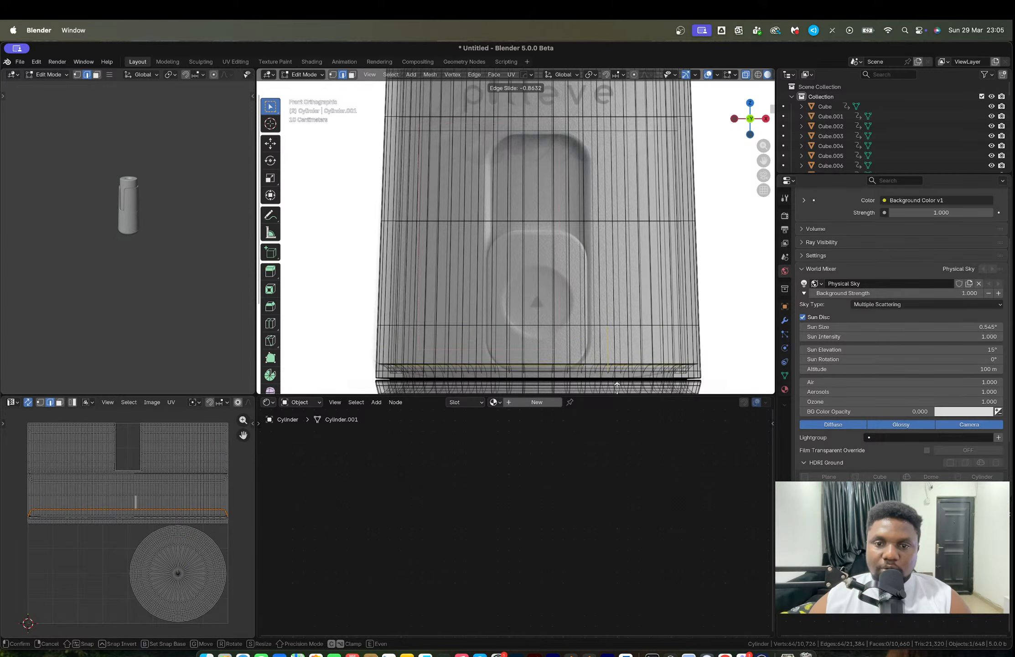
{"action": "left_click", "coordinate": [619, 85]}
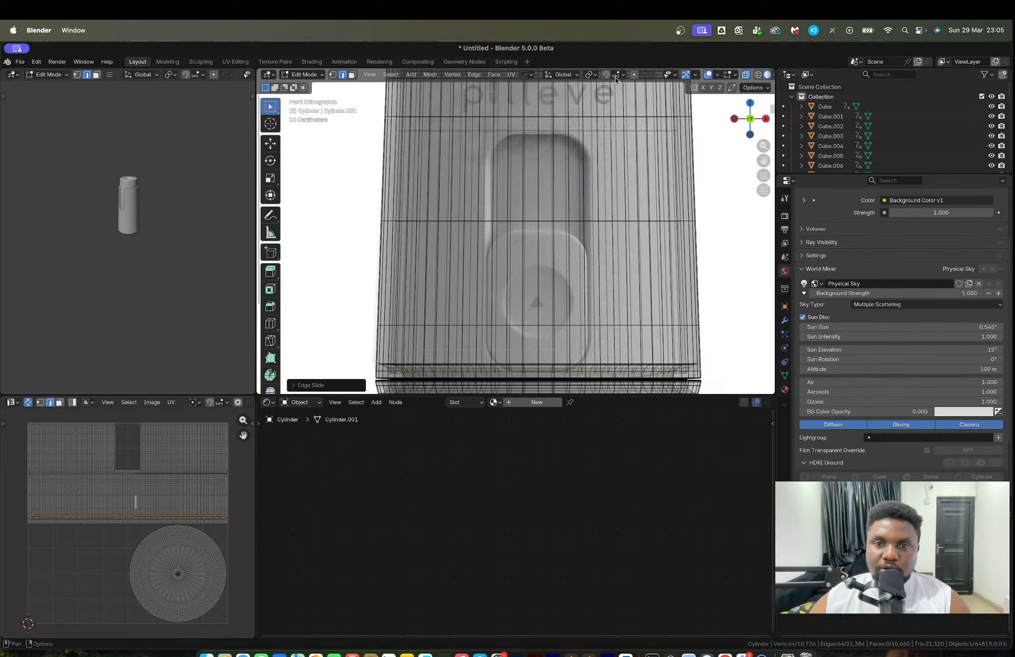
Select the block of faces over the reference's button slot and compare its outline with the reference.
{"action": "key", "text": "3"}
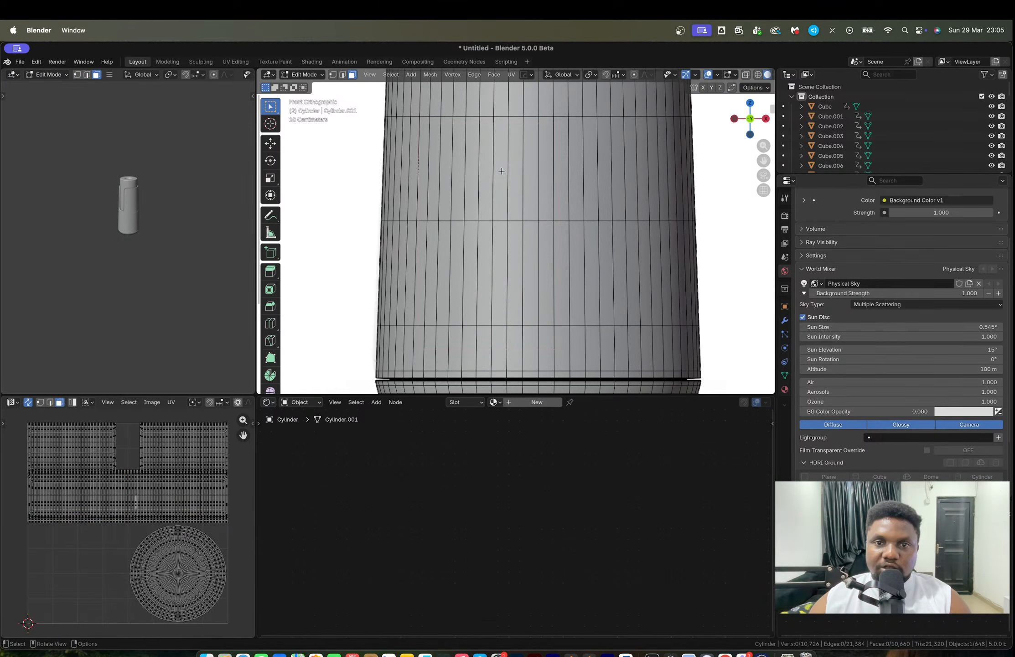
{"action": "left_click", "coordinate": [501, 179]}
{"action": "left_click", "coordinate": [579, 358], "text": "ctrl+shift"}
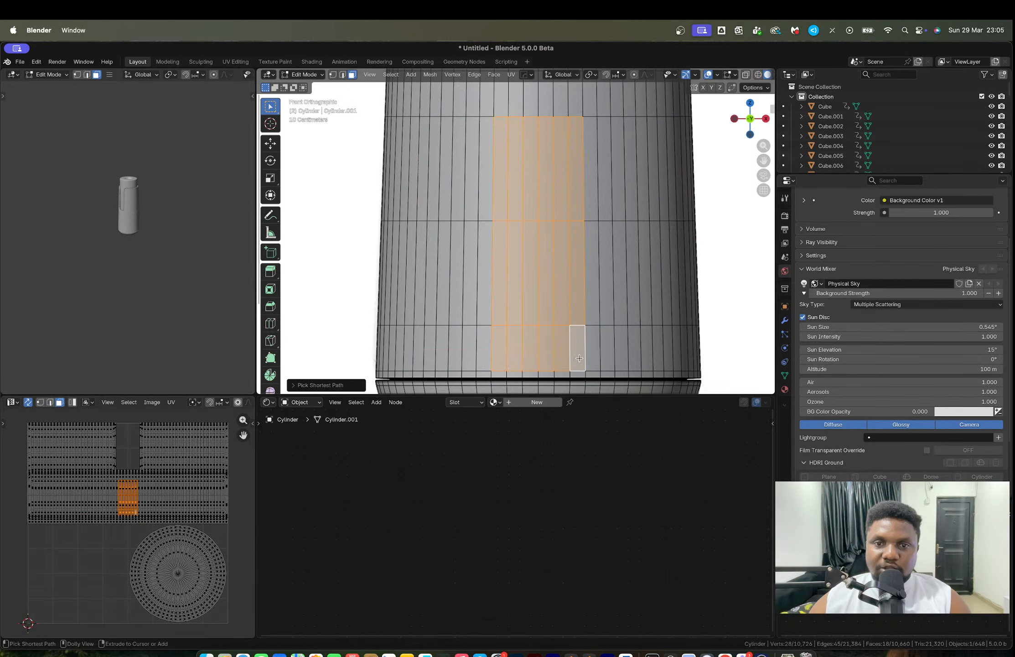
{"action": "key", "text": "alt+z"}
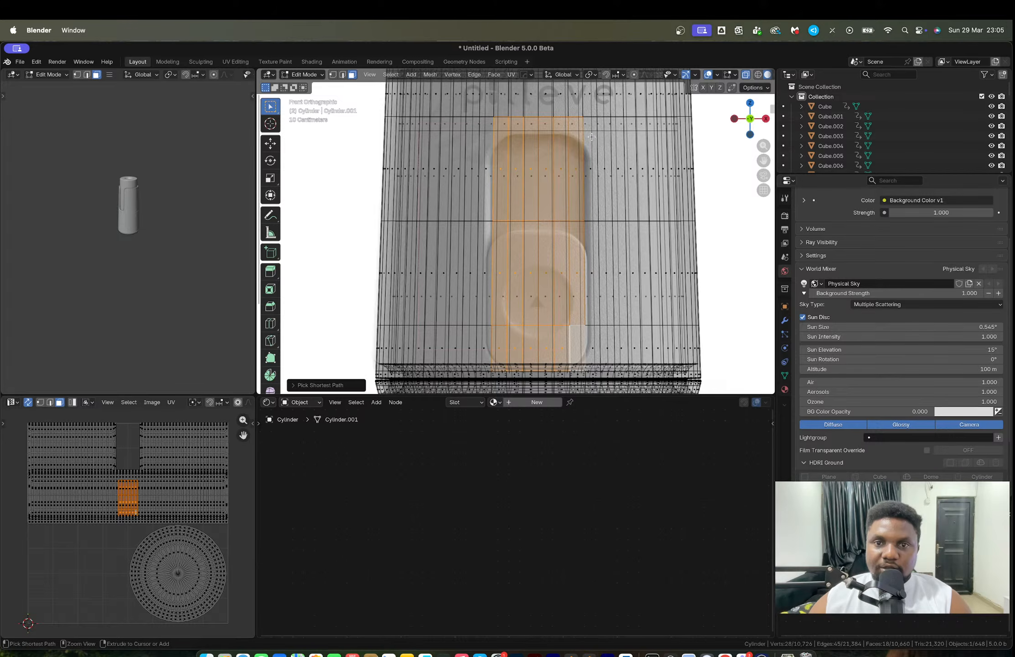
{"action": "key", "text": "alt+z"}
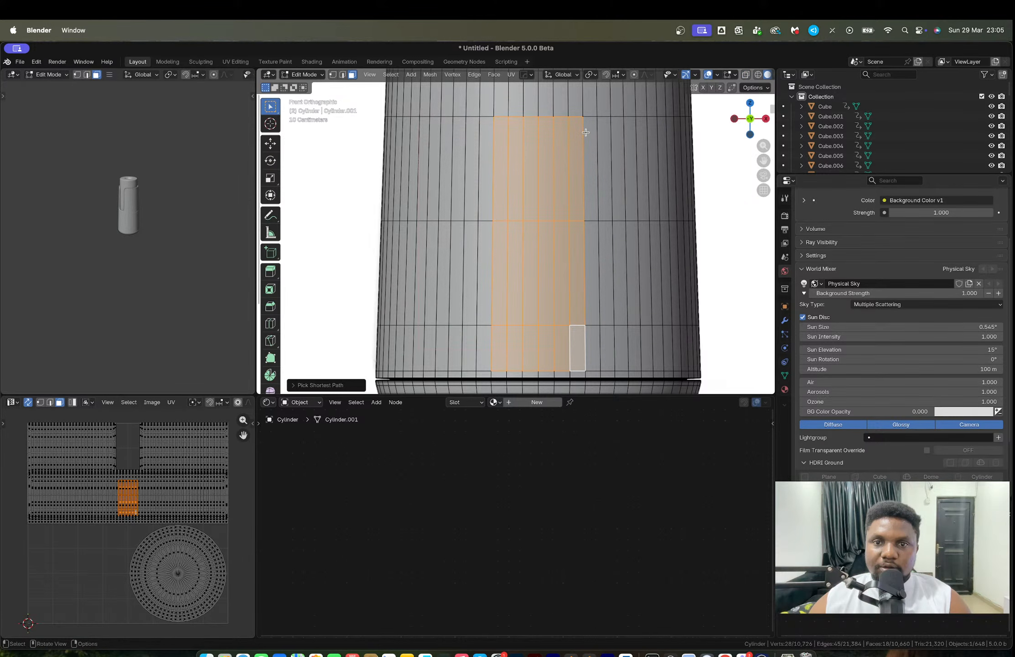
Edge-slide the horizontal loop above the slot down to the top edge of the reference's button slot.
{"action": "key", "text": "2"}
{"action": "left_click", "coordinate": [587, 131], "text": "alt"}
{"action": "key", "text": "g"}
{"action": "key", "text": "g"}
{"action": "left_click", "coordinate": [593, 129]}
{"action": "key", "text": "alt+z"}
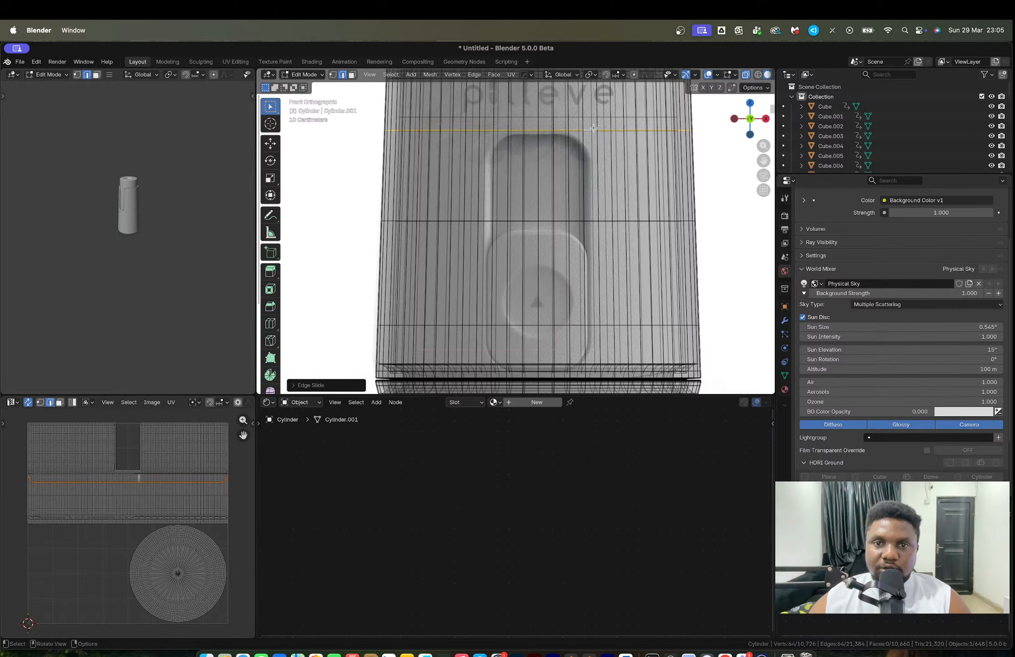
{"action": "key", "text": "g"}
{"action": "key", "text": "g"}
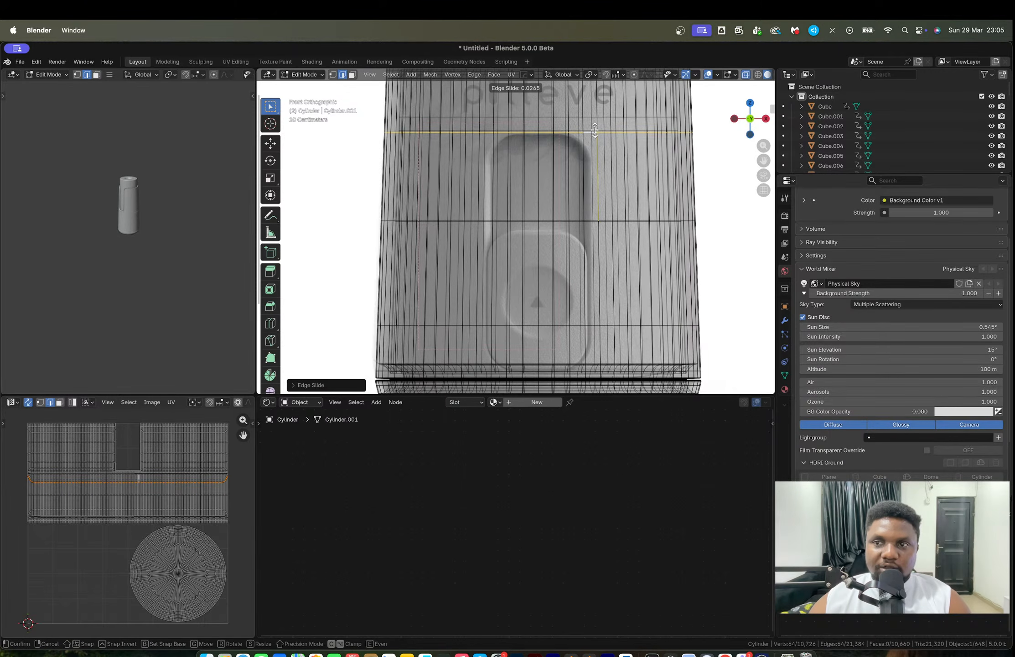
{"action": "left_click", "coordinate": [595, 130]}
{"action": "key", "text": "alt+z"}
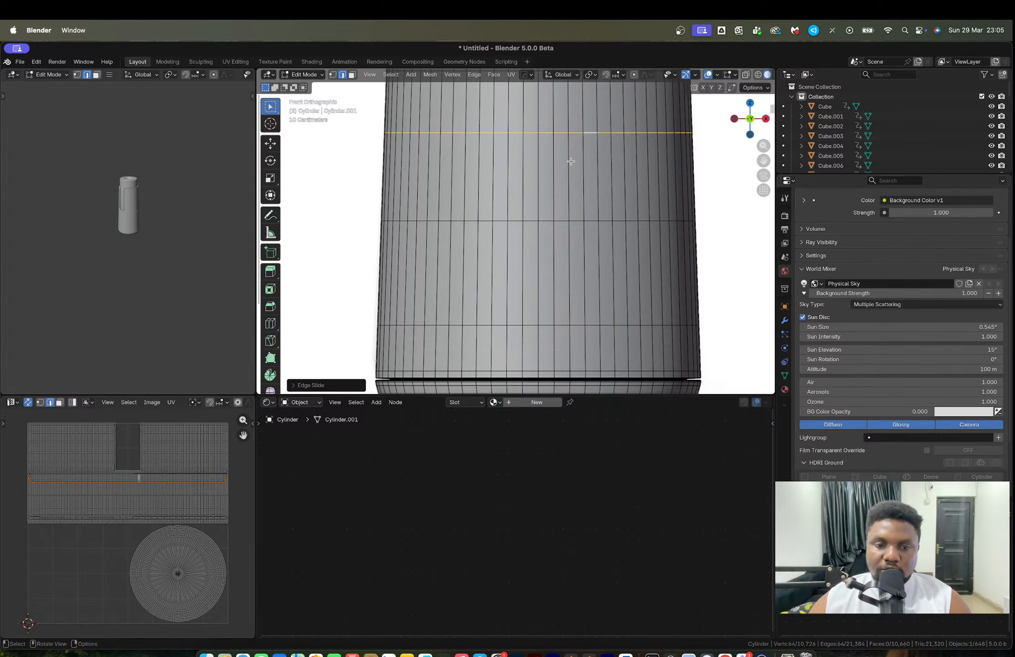
Reselect the face block between the repositioned loops and check it against the rounded top of the reference's slot.
{"action": "key", "text": "3"}
{"action": "left_click", "coordinate": [501, 176], "text": "ctrl"}
{"action": "left_click", "coordinate": [575, 346], "text": "ctrl+shift"}
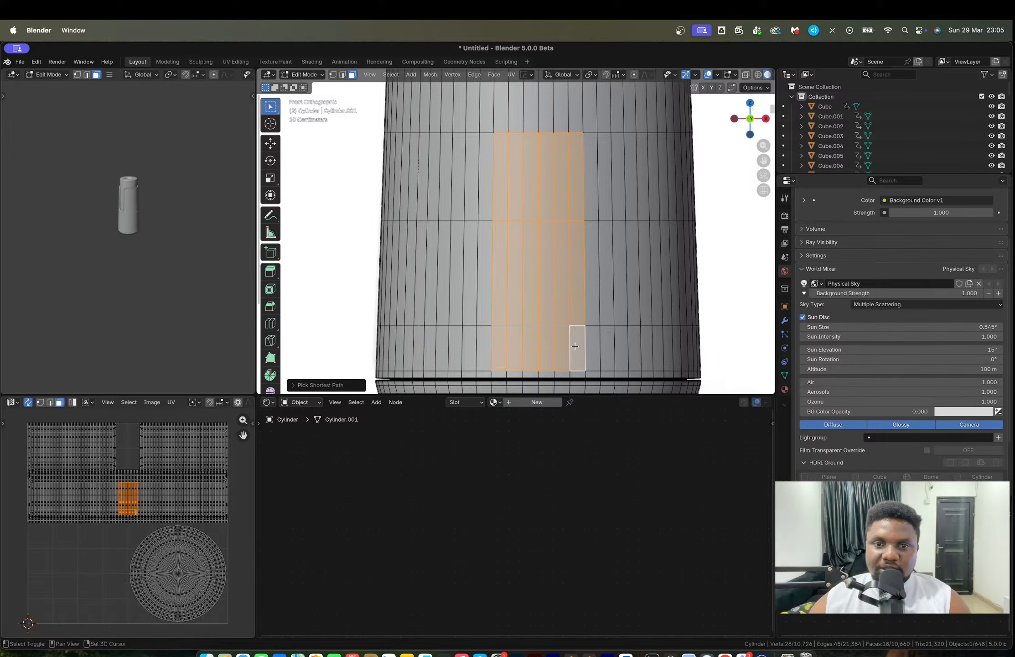
{"action": "key", "text": "alt+z"}
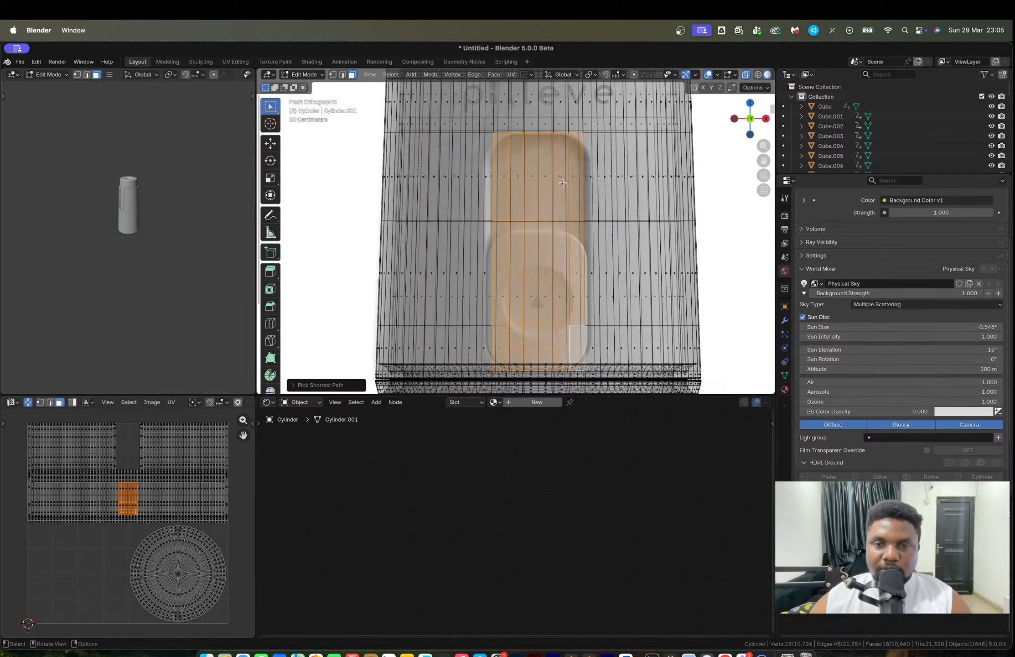
{"action": "scroll", "coordinate": [562, 183], "scroll_direction": "up", "scroll_amount": 3}
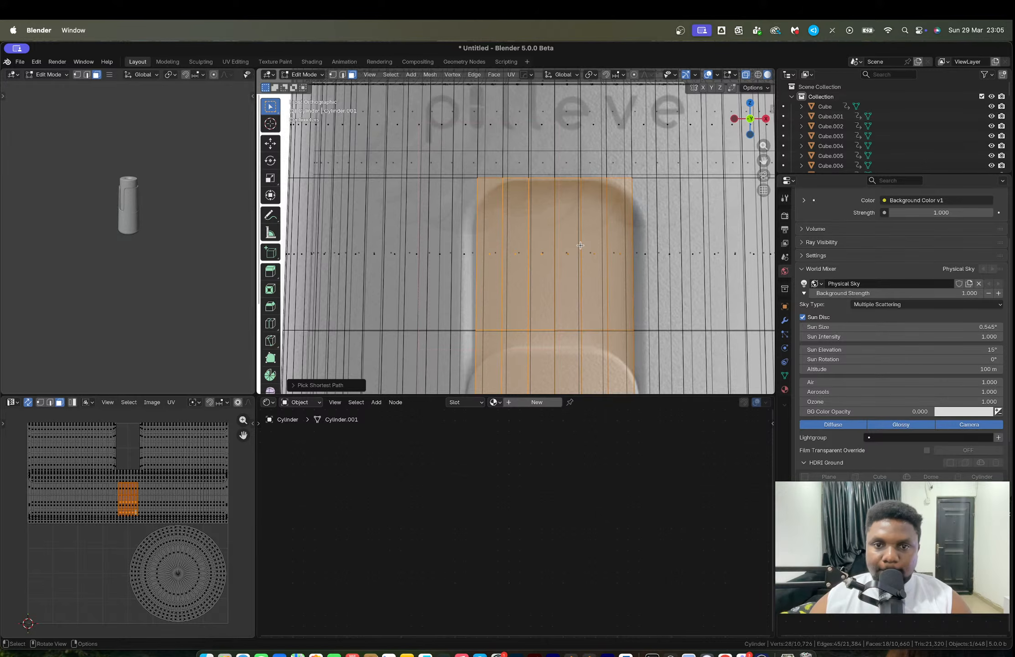
{"action": "scroll", "coordinate": [601, 228], "scroll_direction": "up", "scroll_amount": 1}
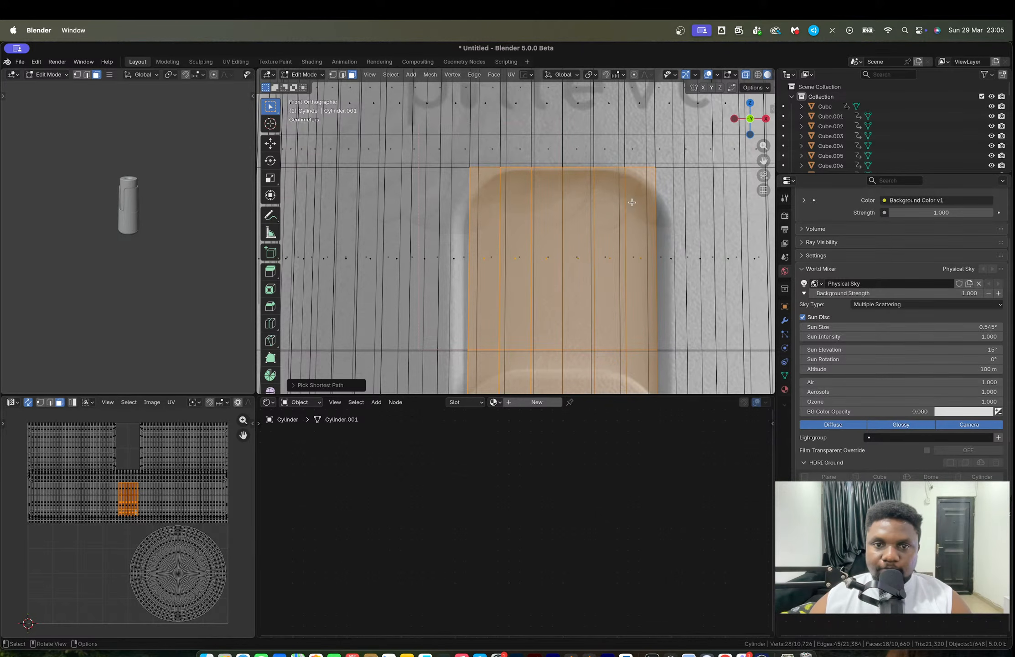
{"action": "key", "text": "alt+z"}
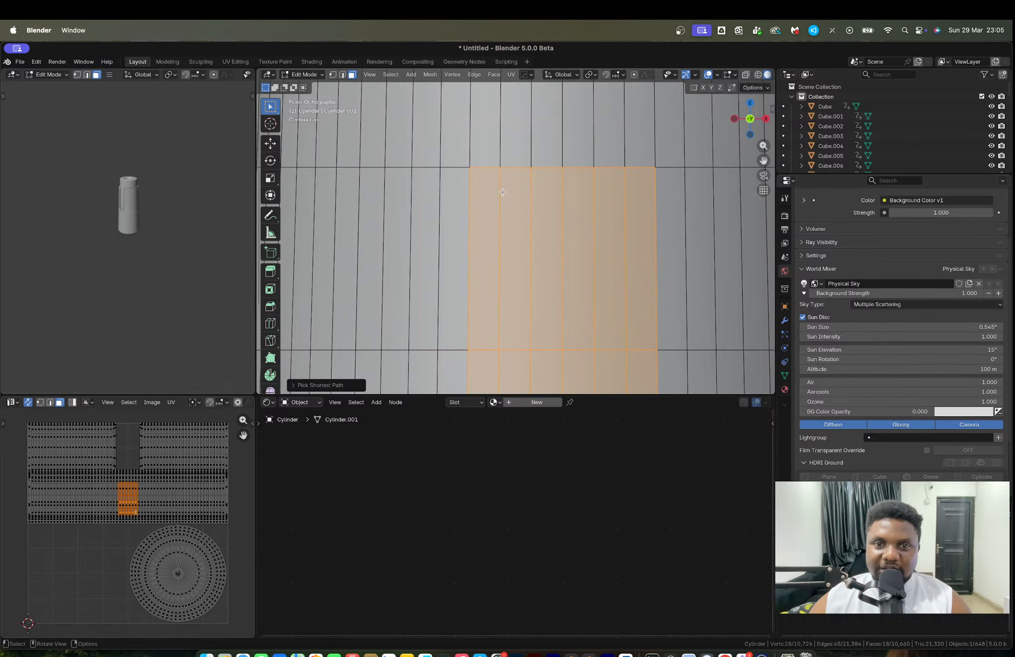
In vertex mode, slide the two vertices just inside the slot's upper corners slightly down to start rounding the top.
{"action": "key", "text": "1"}
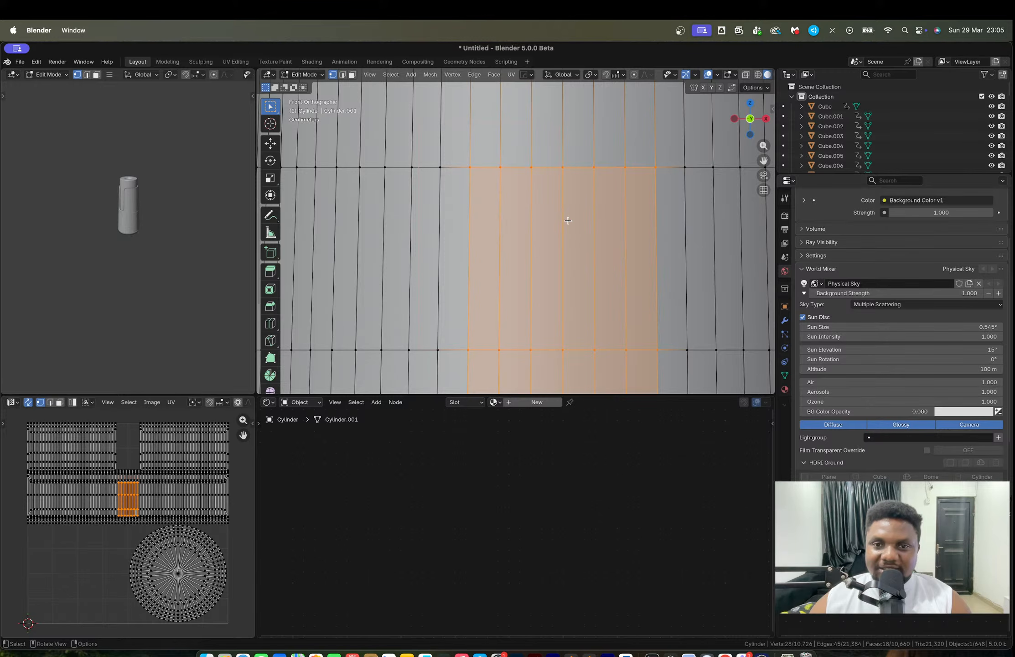
{"action": "key", "text": "alt+z"}
{"action": "key", "text": "Tab"}
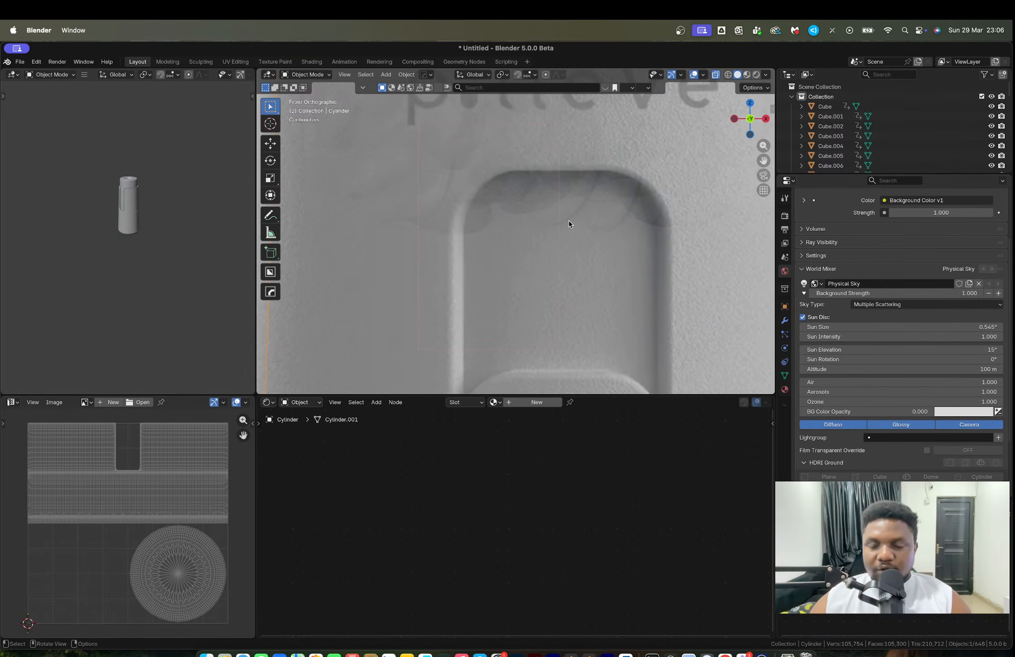
{"action": "key", "text": "Tab"}
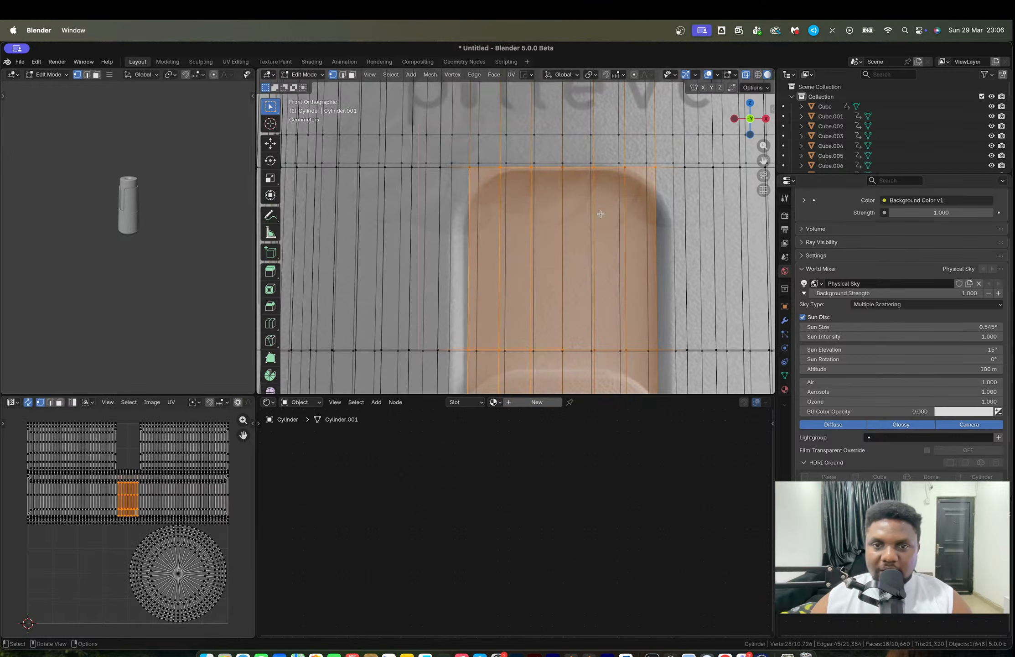
{"action": "key", "text": "alt+z"}
{"action": "left_click", "coordinate": [627, 168]}
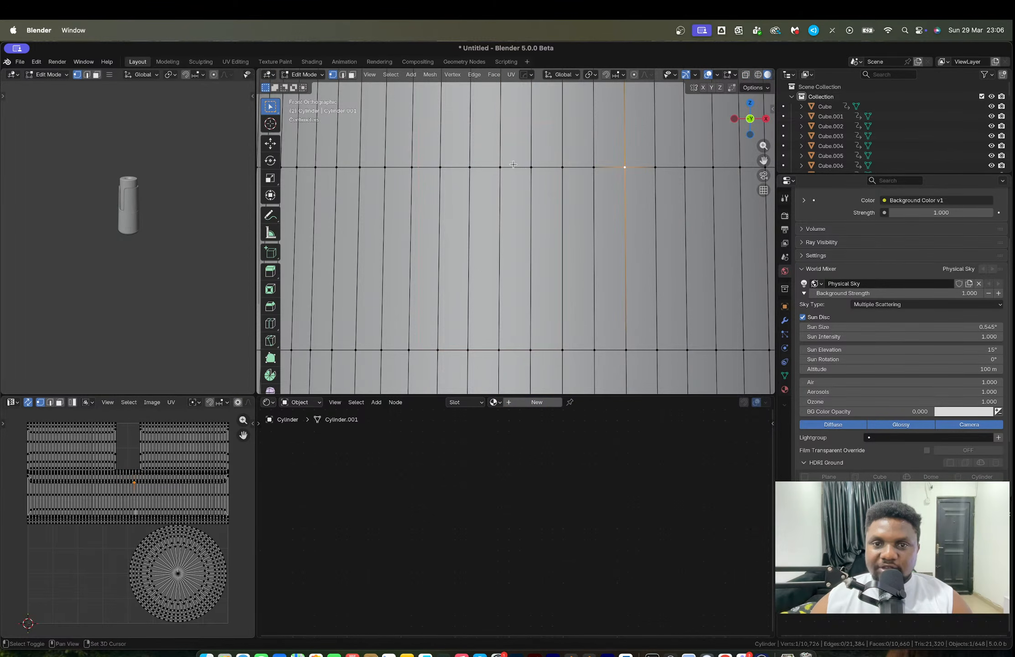
{"action": "left_click", "coordinate": [504, 166], "text": "shift"}
{"action": "key", "text": "g"}
{"action": "key", "text": "g"}
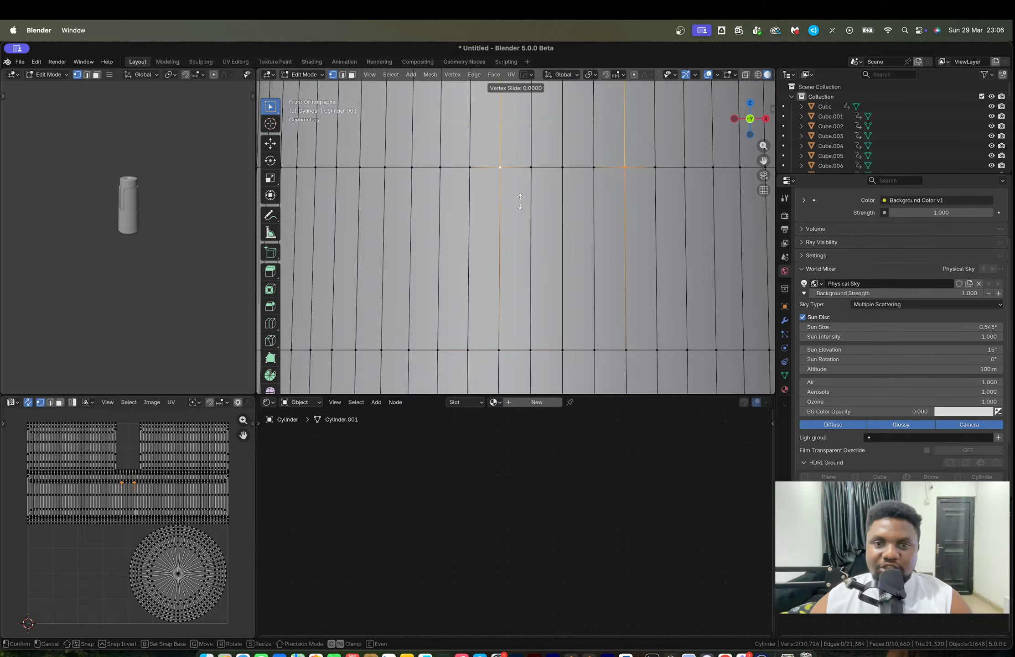
{"action": "left_click", "coordinate": [520, 213]}
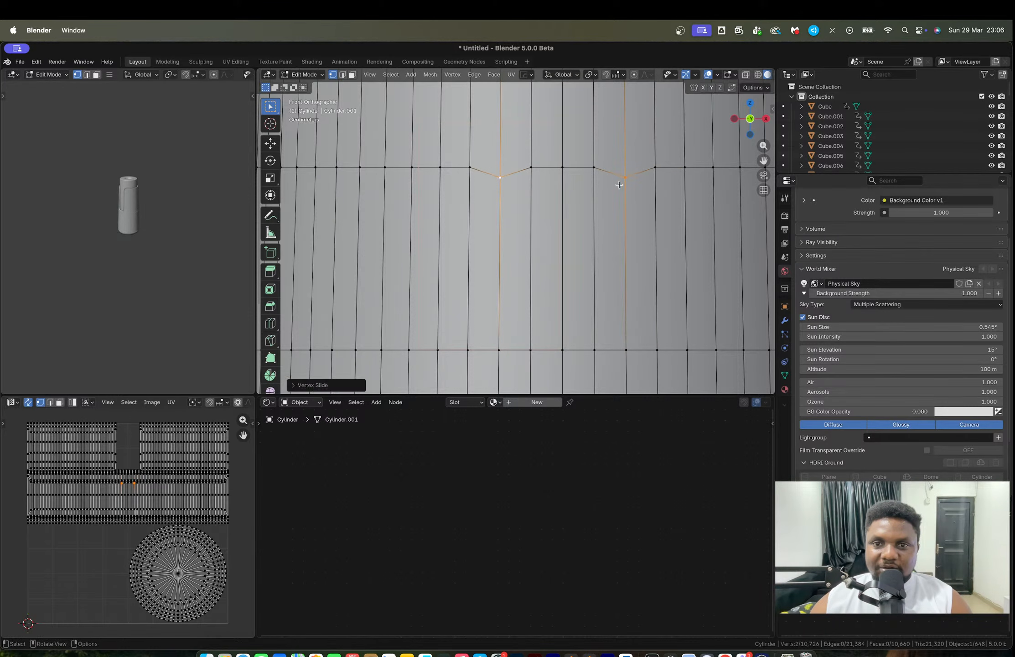
Slide the slot's two upper corner vertices down to follow the reference's rounded corners.
{"action": "left_click", "coordinate": [655, 169]}
{"action": "left_click", "coordinate": [471, 168], "text": "shift"}
{"action": "key", "text": "g"}
{"action": "key", "text": "g"}
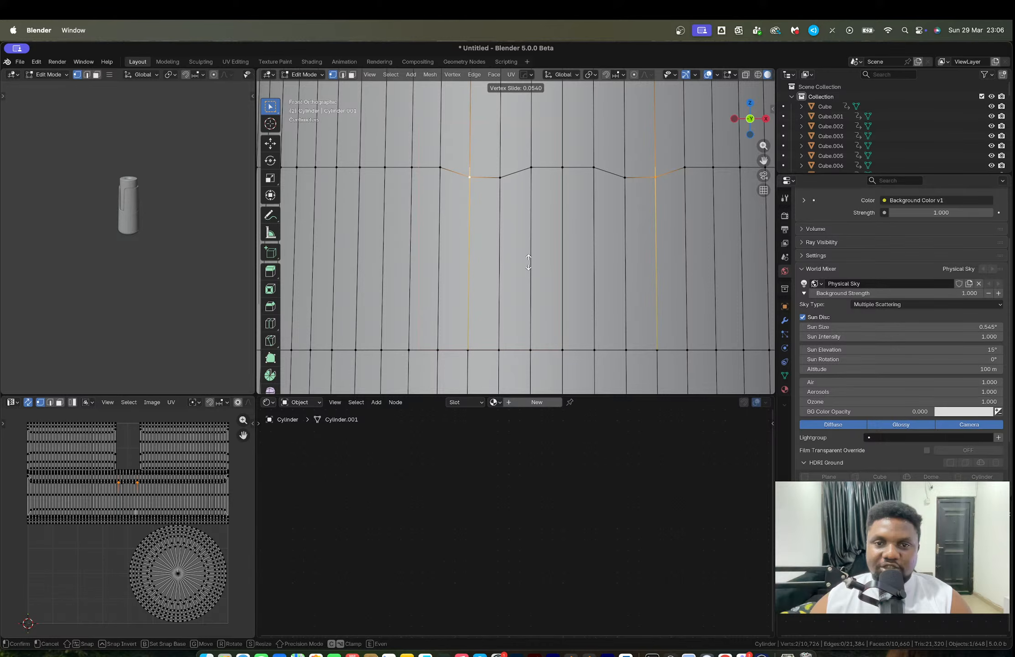
{"action": "left_click", "coordinate": [528, 290]}
{"action": "key", "text": "alt+z"}
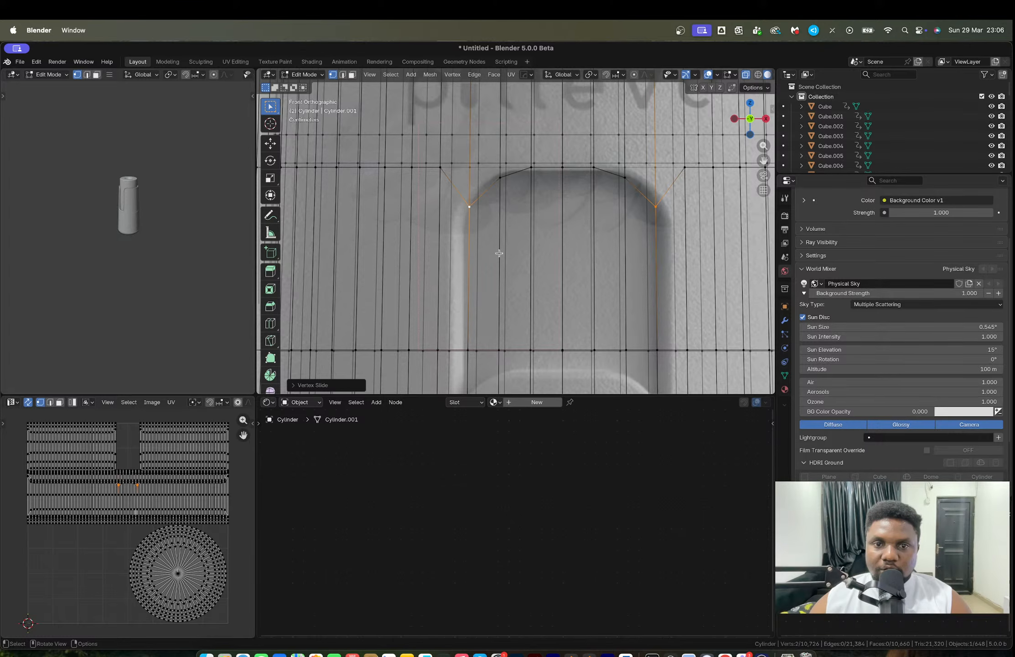
{"action": "key", "text": "alt+z"}
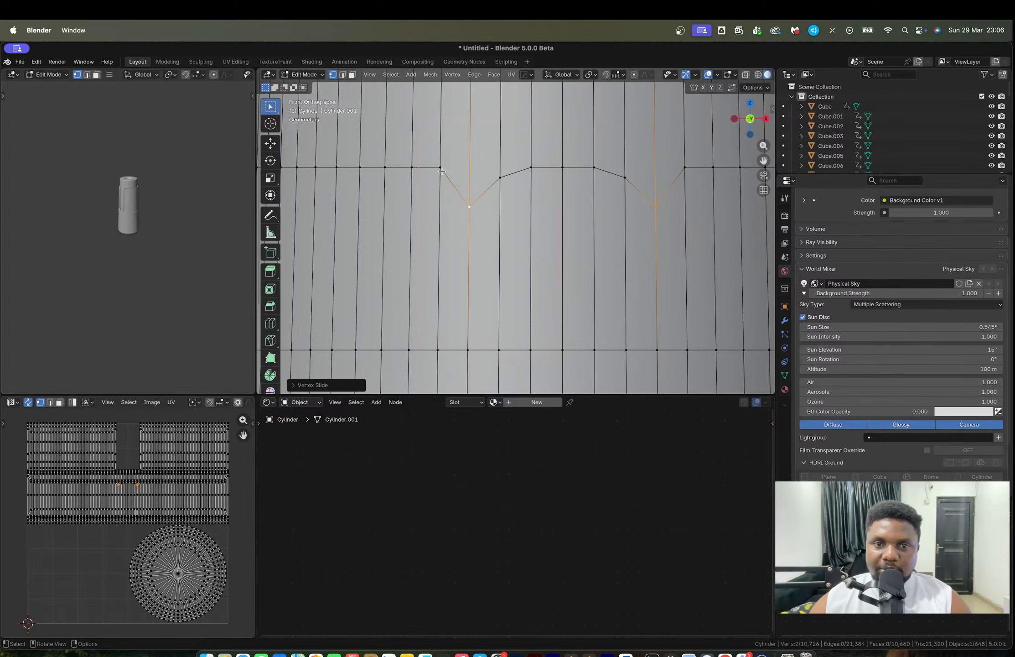
Slide the next outer pair of loop vertices further down to extend both ends of the slot's arch.
{"action": "left_click", "coordinate": [441, 168]}
{"action": "left_click", "coordinate": [684, 168], "text": "shift"}
{"action": "key", "text": "shift+v"}
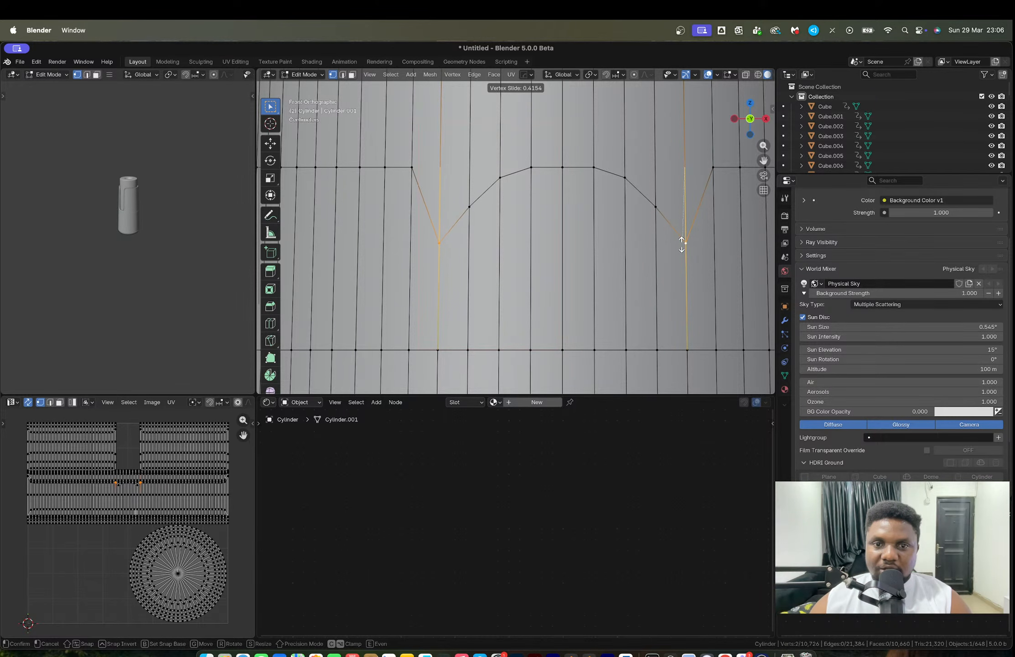
{"action": "left_click", "coordinate": [682, 254]}
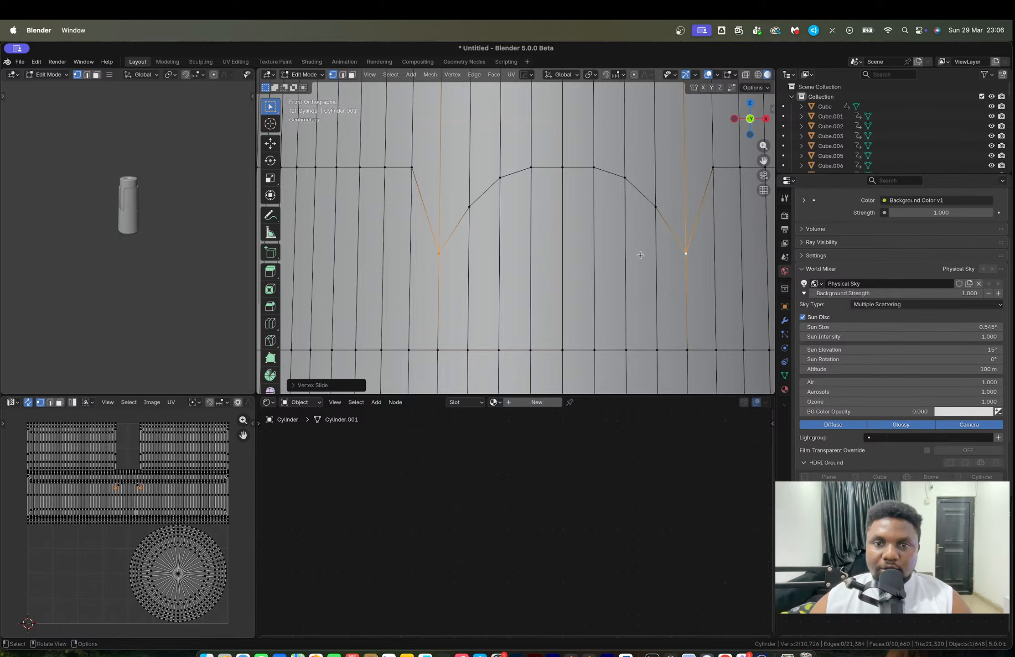
Compare the arch with the reference's slot, select its vertex path from end to end and inspect the body around it.
{"action": "scroll", "coordinate": [434, 230], "scroll_direction": "down", "scroll_amount": 3}
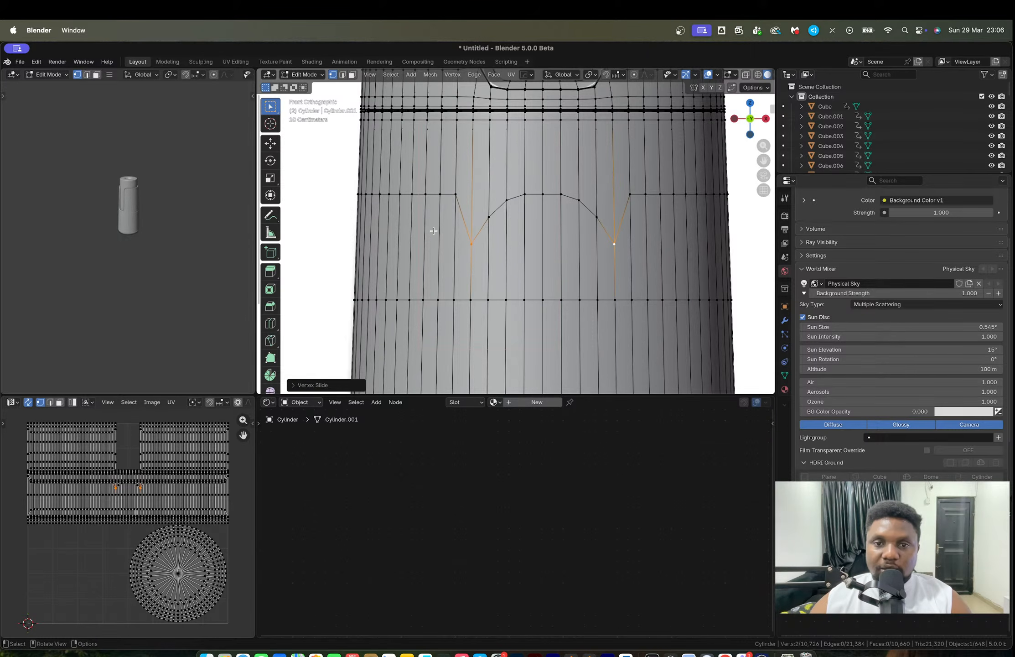
{"action": "middle_click_drag", "start_coordinate": [541, 376], "coordinate": [513, 265], "text": "shift"}
{"action": "key", "text": "alt+z"}
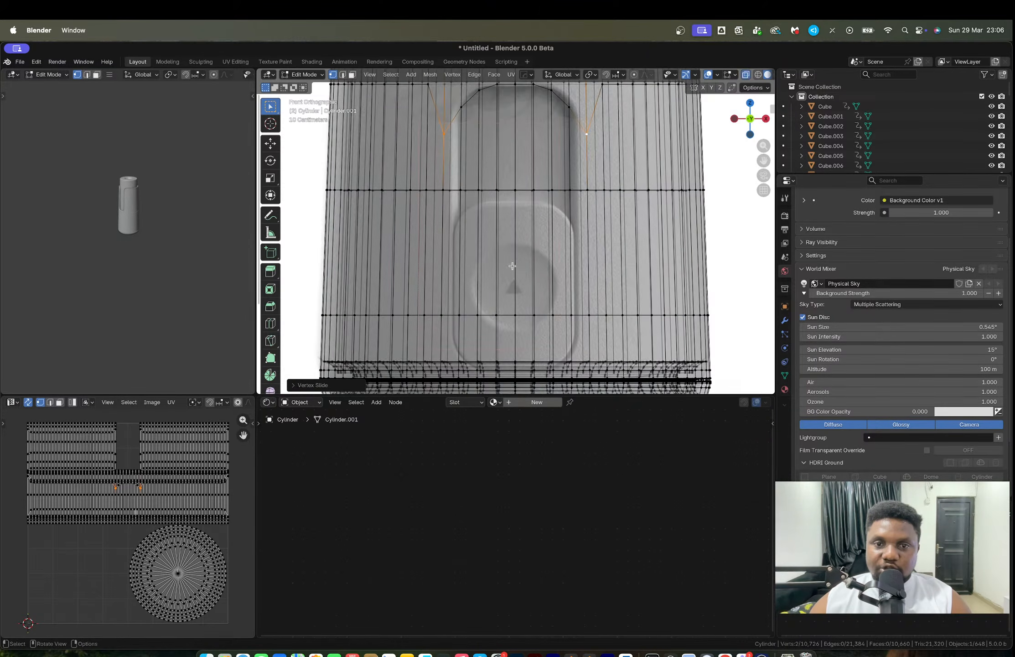
{"action": "scroll", "coordinate": [514, 280], "scroll_direction": "up", "scroll_amount": 1}
{"action": "scroll", "coordinate": [516, 279], "scroll_direction": "down", "scroll_amount": 2}
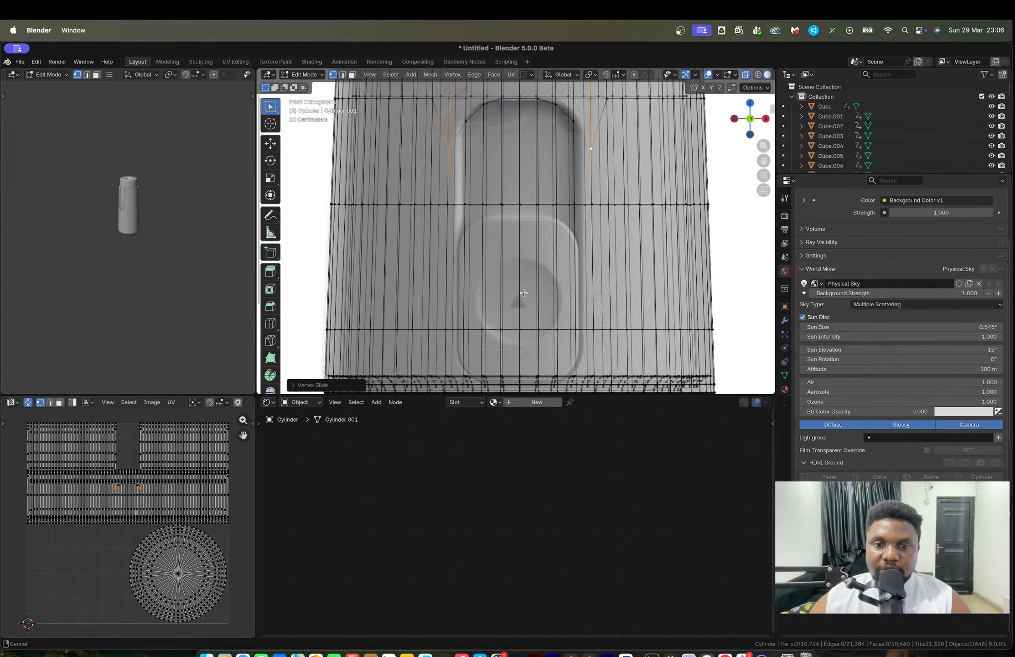
{"action": "scroll", "coordinate": [521, 278], "scroll_direction": "down", "scroll_amount": 1}
{"action": "key", "text": "alt+z"}
{"action": "scroll", "coordinate": [537, 259], "scroll_direction": "down", "scroll_amount": 1}
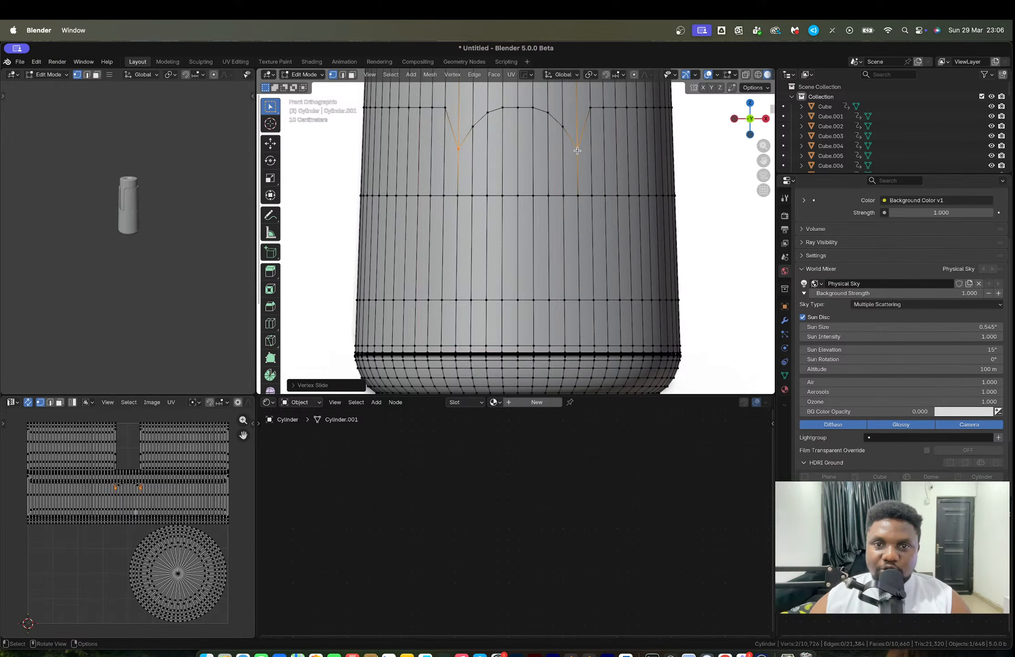
{"action": "left_click", "coordinate": [578, 151]}
{"action": "left_click", "coordinate": [459, 148], "text": "ctrl"}
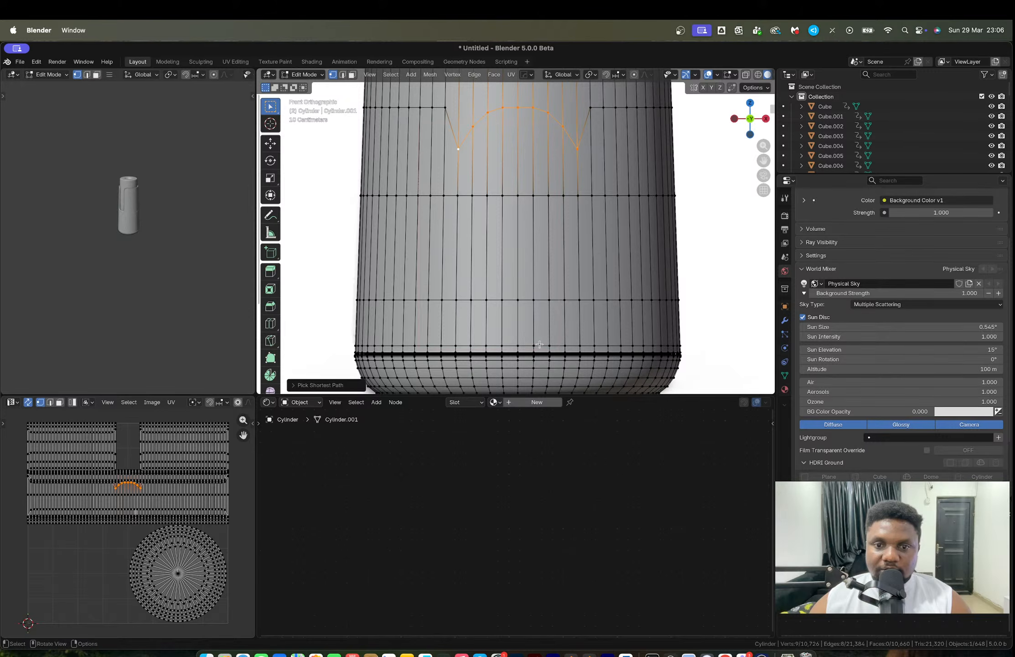
{"action": "scroll", "coordinate": [540, 344], "scroll_direction": "up", "scroll_amount": 1}
{"action": "scroll", "coordinate": [538, 342], "scroll_direction": "up", "scroll_amount": 1}
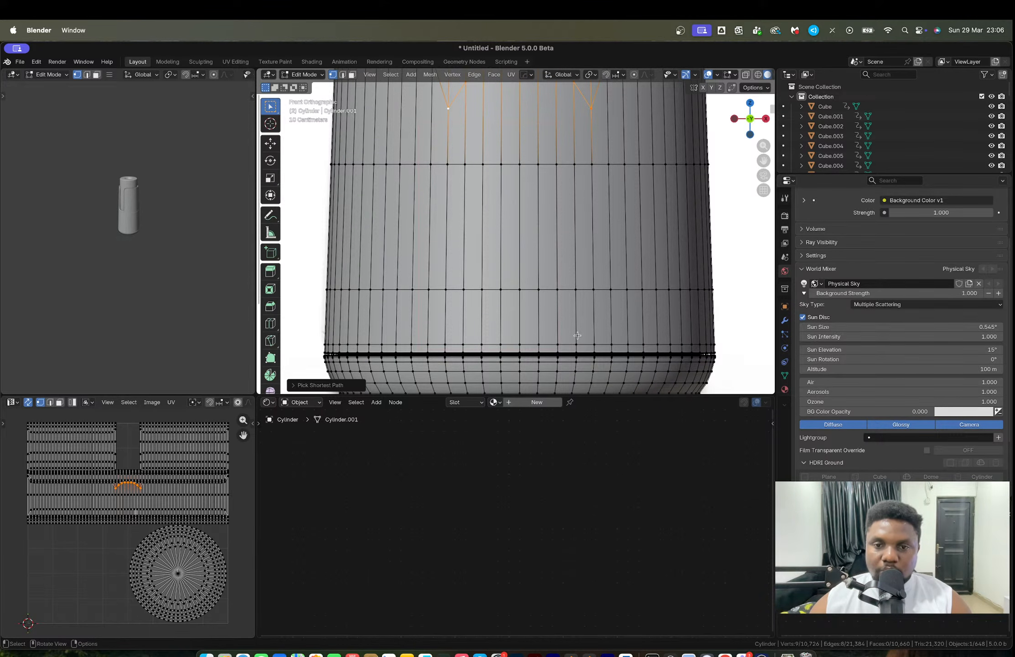
{"action": "middle_click_drag", "start_coordinate": [540, 292], "coordinate": [524, 320], "text": "shift"}
{"action": "scroll", "coordinate": [525, 315], "scroll_direction": "down", "scroll_amount": 3}
{"action": "middle_click_drag", "start_coordinate": [495, 247], "coordinate": [619, 233]}
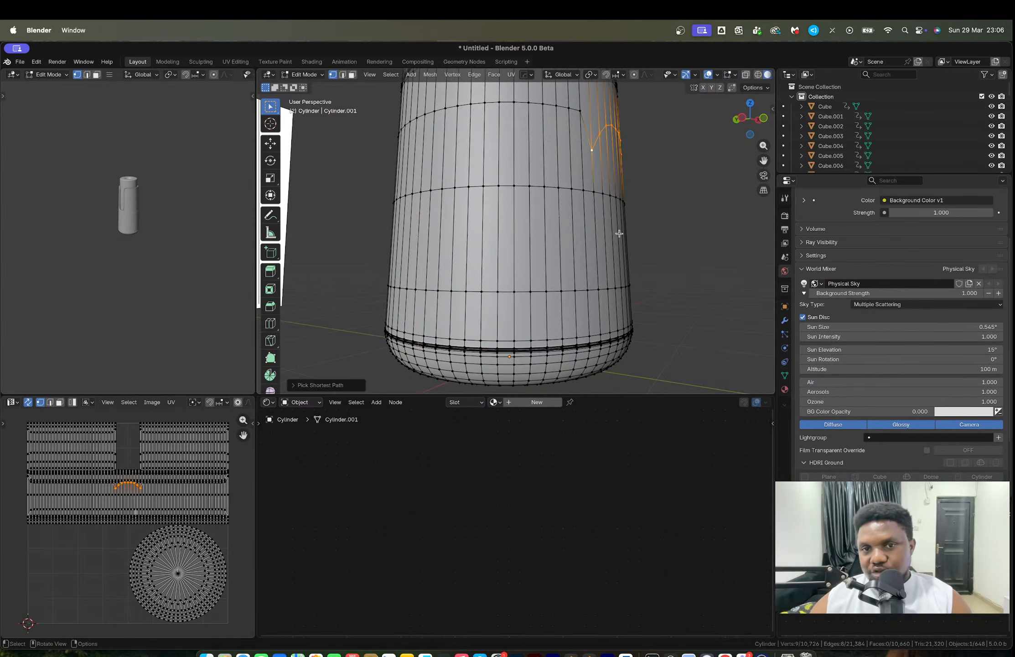
{"action": "left_click", "coordinate": [768, 119]}
{"action": "scroll", "coordinate": [513, 313], "scroll_direction": "up", "scroll_amount": 2}
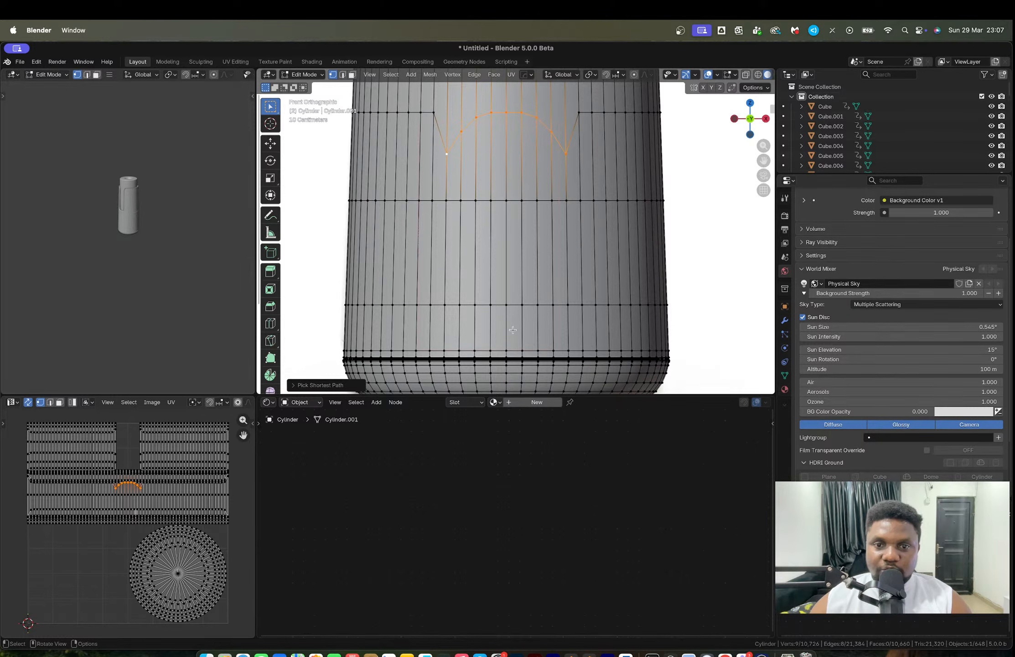
Raise the arch's centre vertex about 0.01 m along Z to round the slot's top.
{"action": "left_click", "coordinate": [507, 114]}
{"action": "scroll", "coordinate": [504, 167], "scroll_direction": "up", "scroll_amount": 2}
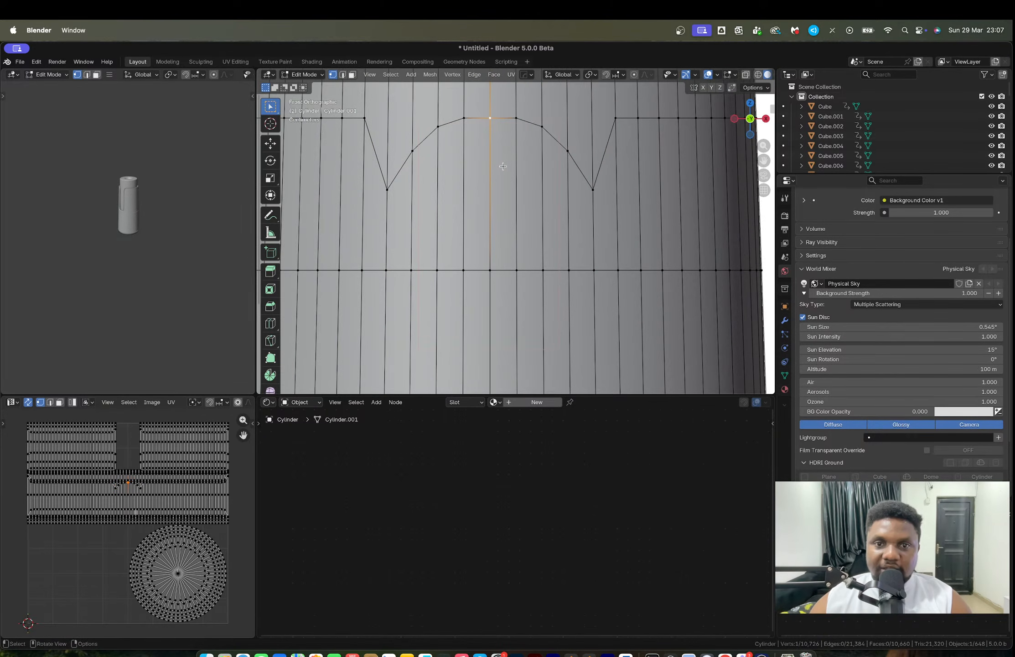
{"action": "key", "text": "g"}
{"action": "key", "text": "z"}
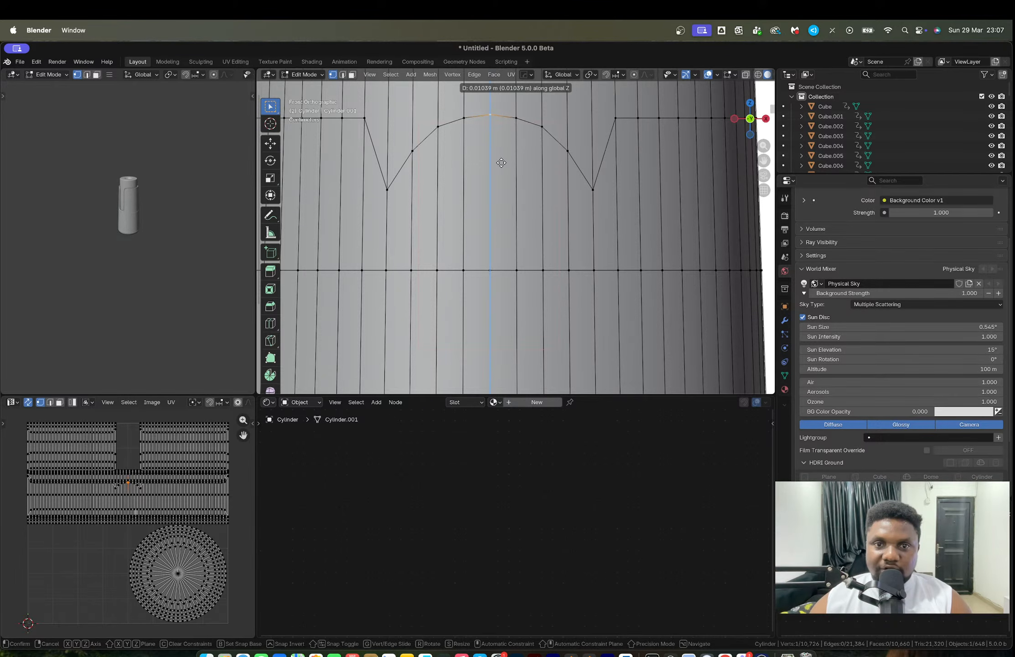
{"action": "left_click", "coordinate": [502, 163]}
Slide the two vertices below the slot's sides up from the lower edge loop to start its lower rounded corners.
{"action": "scroll", "coordinate": [545, 226], "scroll_direction": "down", "scroll_amount": 2}
{"action": "middle_click_drag", "start_coordinate": [537, 251], "coordinate": [523, 146], "text": "shift"}
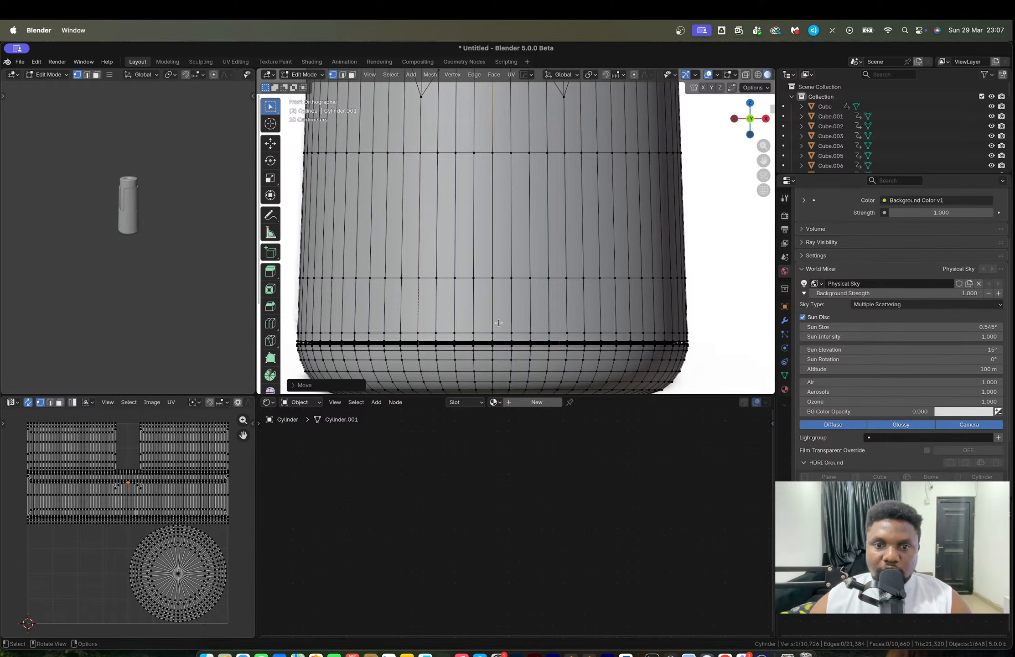
{"action": "left_click", "coordinate": [566, 333]}
{"action": "left_click", "coordinate": [420, 333], "text": "shift"}
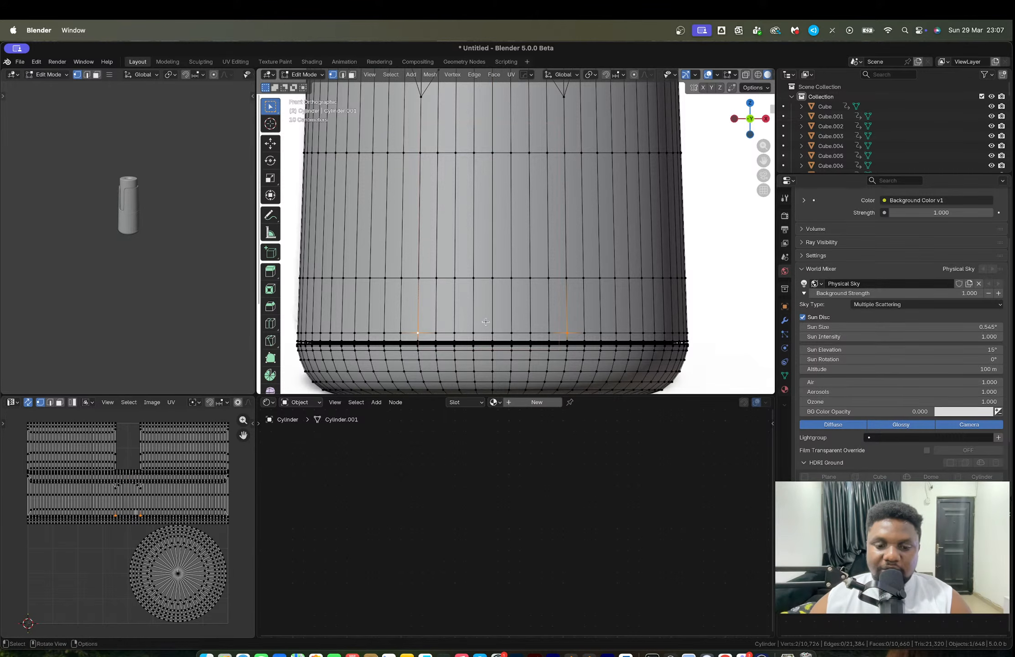
{"action": "key", "text": "shift+v"}
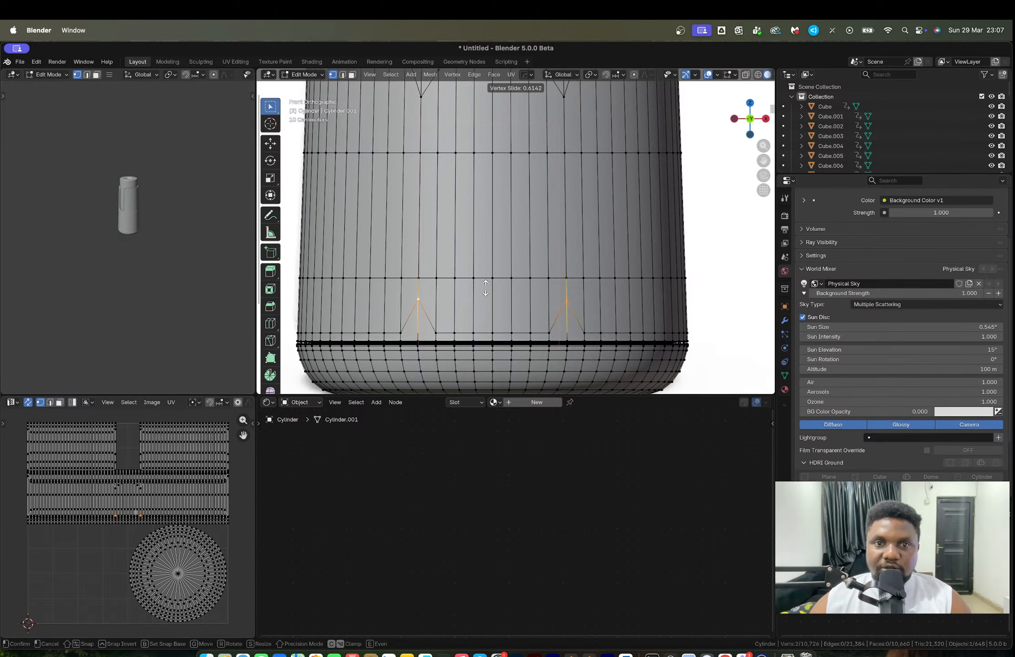
{"action": "left_click", "coordinate": [486, 288]}
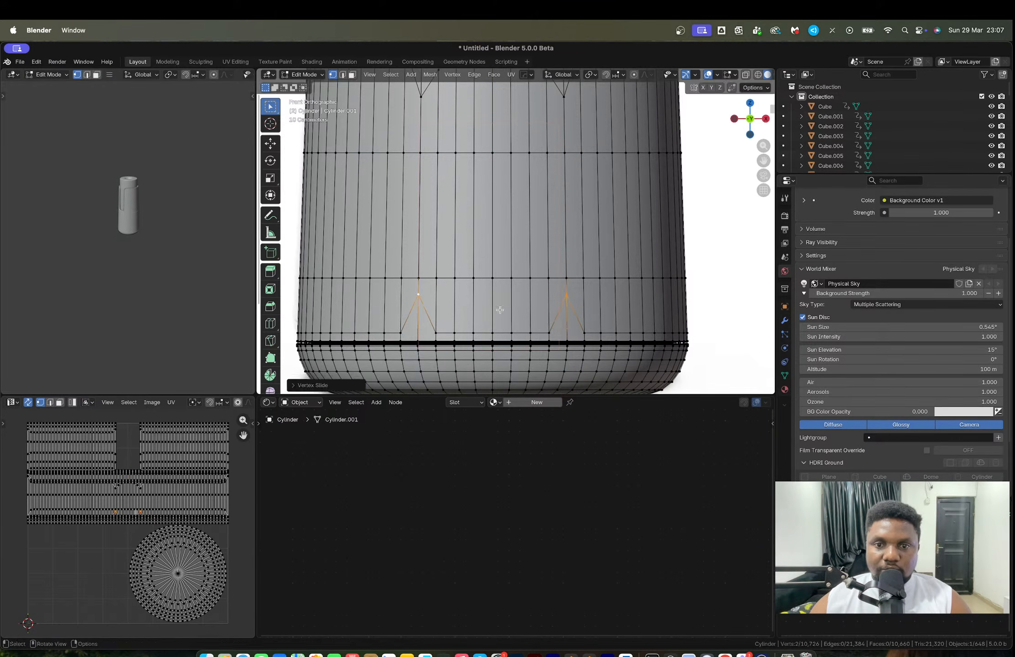
Slide the next inner pair of vertices on the lower loop partway up to continue the slot's bottom curve.
{"action": "left_click", "coordinate": [547, 333]}
{"action": "left_click", "coordinate": [436, 333], "text": "shift"}
{"action": "key", "text": "shift+v"}
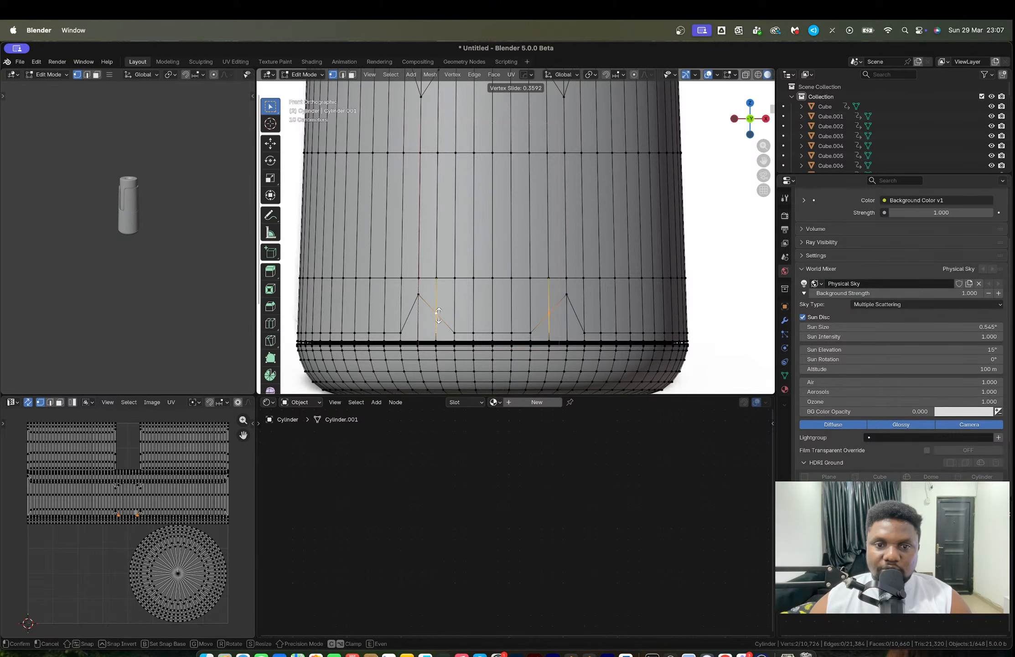
{"action": "left_click", "coordinate": [439, 316]}
Slide the third pair of lower loop vertices slightly up and the centre vertex slightly down to round the slot's bottom.
{"action": "left_click", "coordinate": [453, 331]}
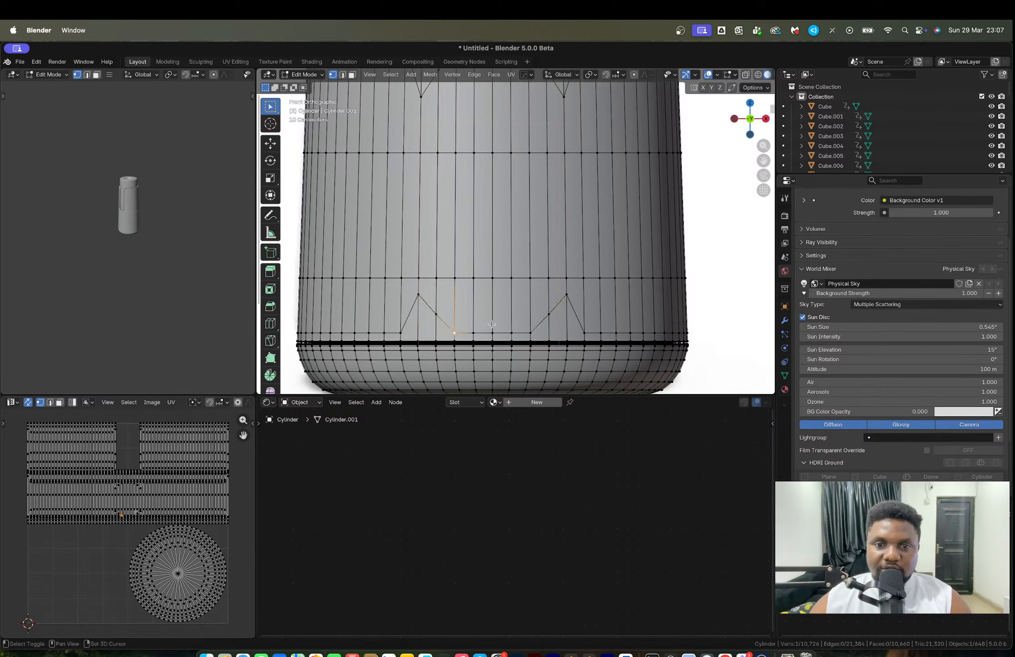
{"action": "left_click", "coordinate": [528, 330], "text": "shift"}
{"action": "key", "text": "shift+v"}
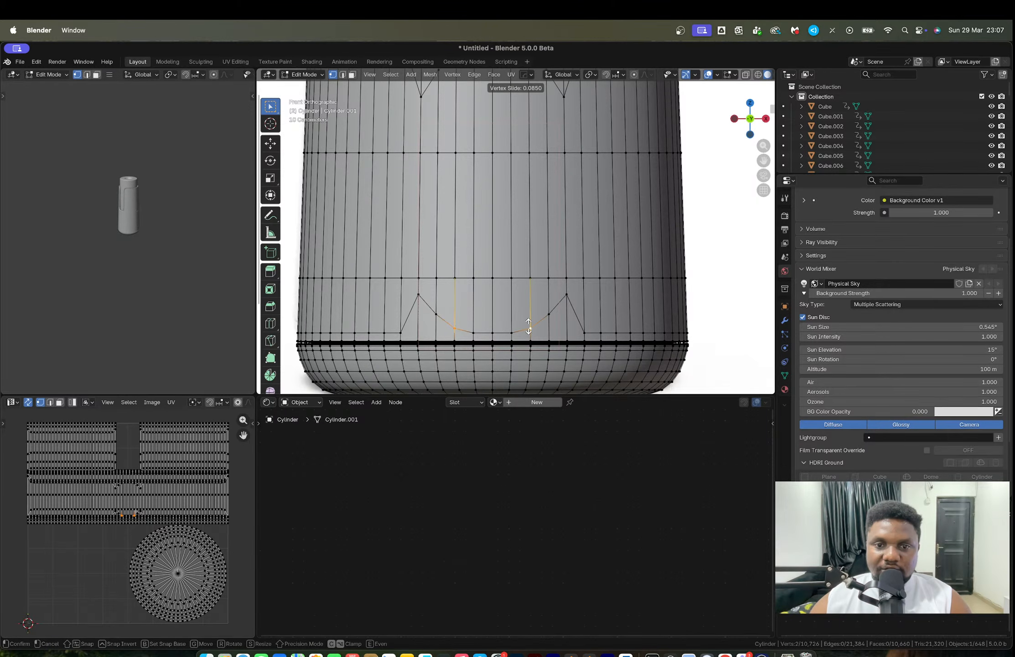
{"action": "left_click", "coordinate": [528, 326]}
{"action": "left_click", "coordinate": [494, 333]}
{"action": "key", "text": "shift+v"}
{"action": "left_click", "coordinate": [496, 336]}
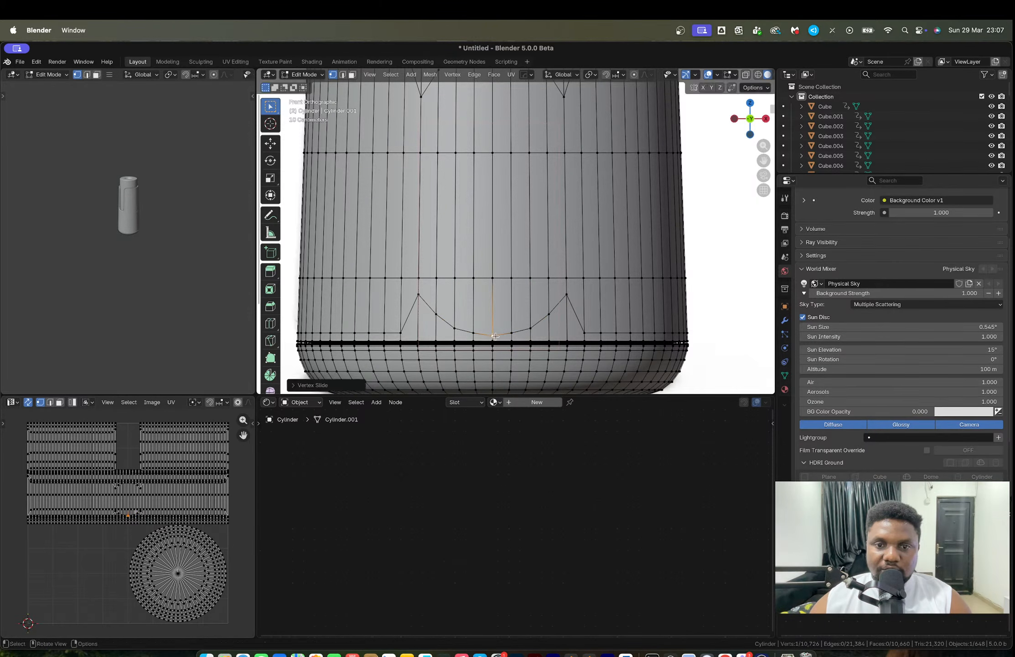
Slide the bottom curve's outermost vertex pair and the pair beside it slightly further up.
{"action": "left_click", "coordinate": [565, 295]}
{"action": "left_click", "coordinate": [420, 296], "text": "shift"}
{"action": "key", "text": "shift+v"}
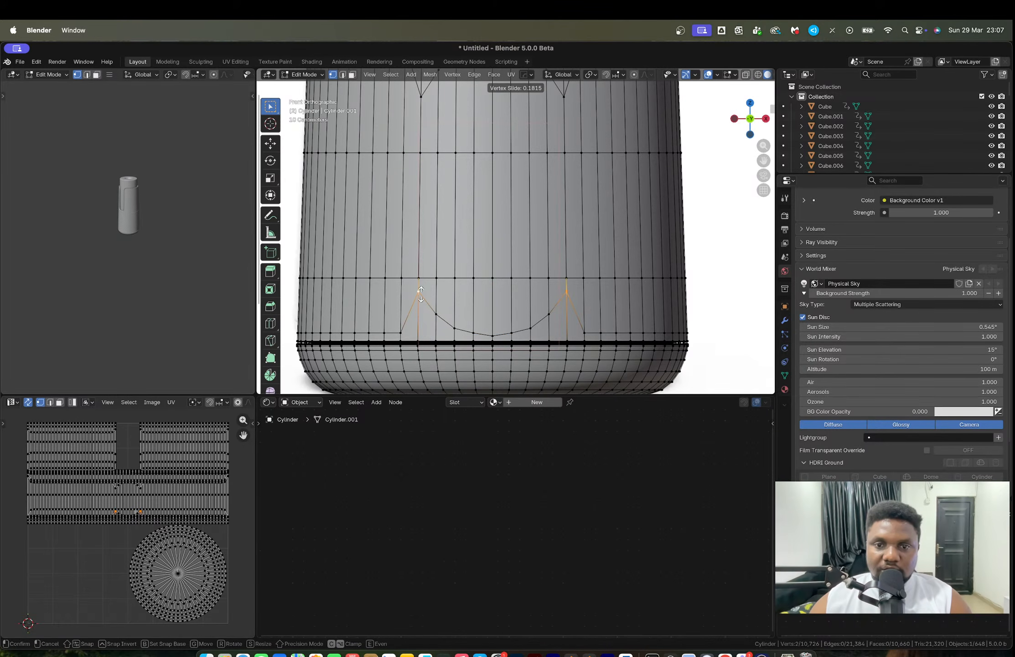
{"action": "left_click", "coordinate": [442, 302]}
{"action": "left_click", "coordinate": [550, 313]}
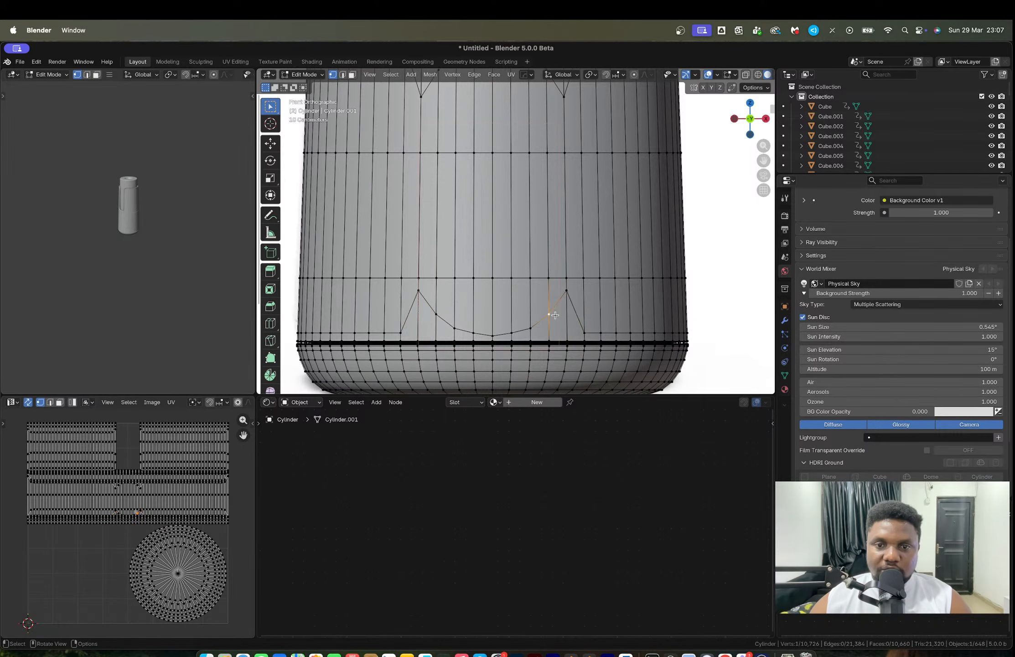
{"action": "left_click", "coordinate": [435, 315], "text": "shift"}
{"action": "key", "text": "shift+v"}
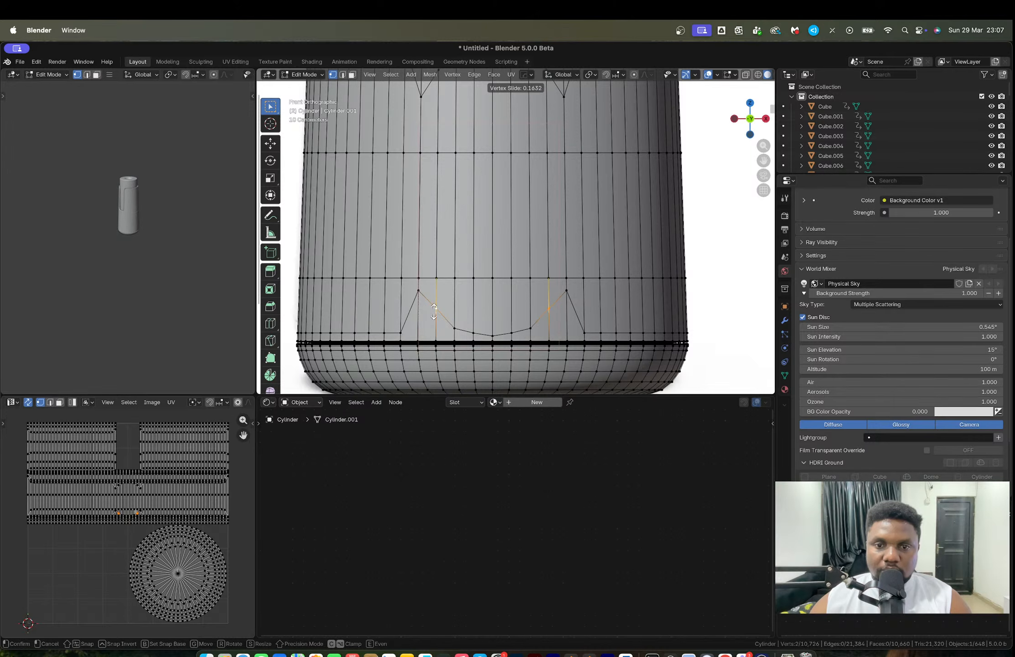
{"action": "left_click", "coordinate": [435, 312]}
Adjust the two vertex pairs nearest the bottom curve's centre with Vertex Slide to even out the curve.
{"action": "left_click", "coordinate": [530, 327]}
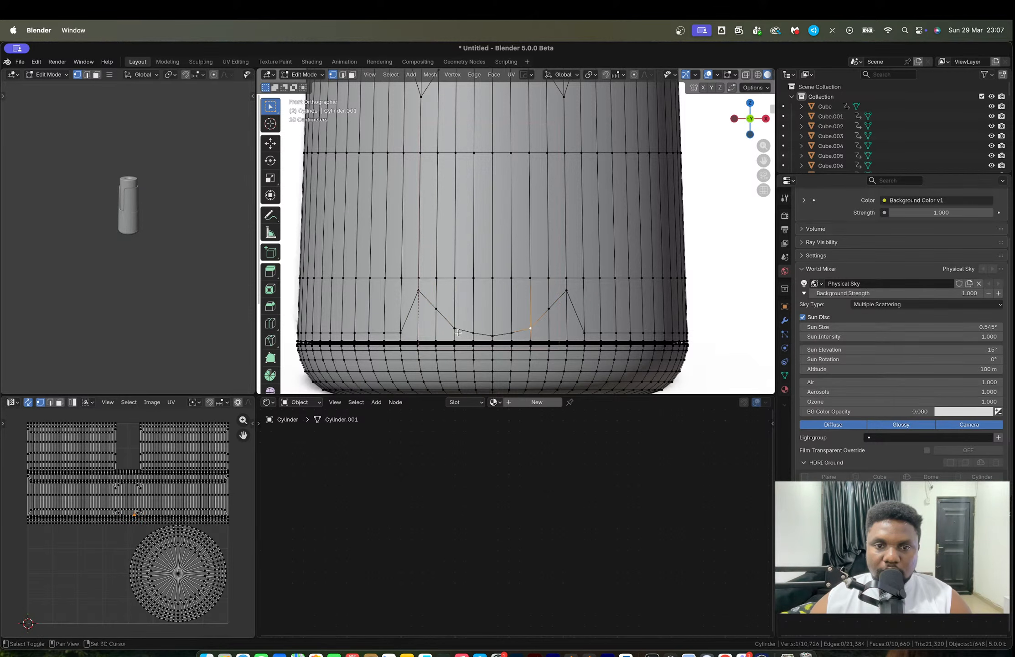
{"action": "left_click", "coordinate": [455, 327], "text": "shift"}
{"action": "key", "text": "shift+v"}
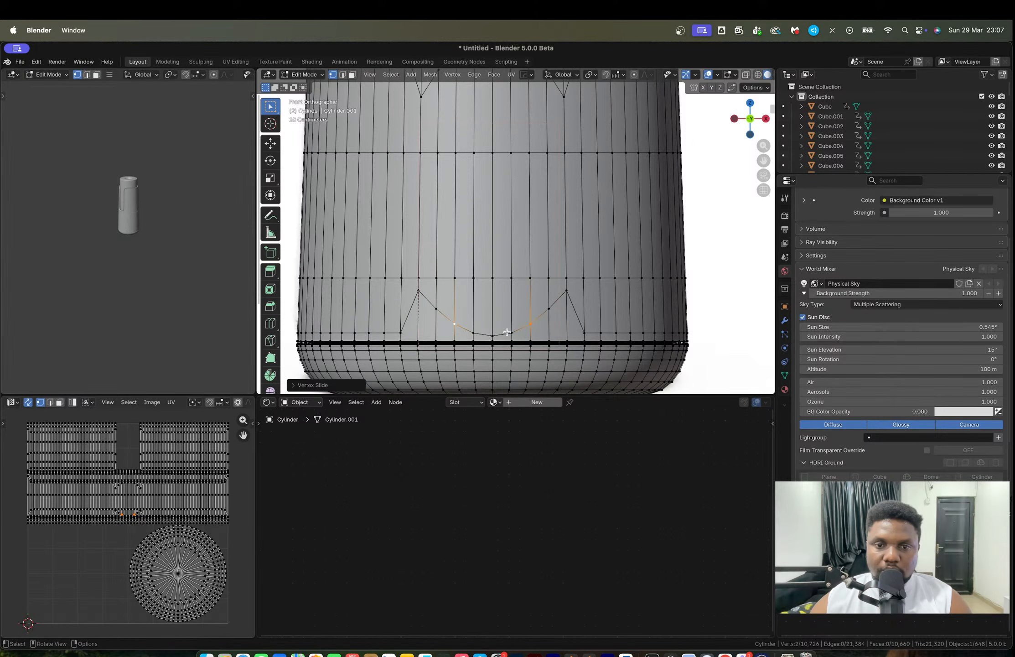
{"action": "left_click", "coordinate": [473, 331]}
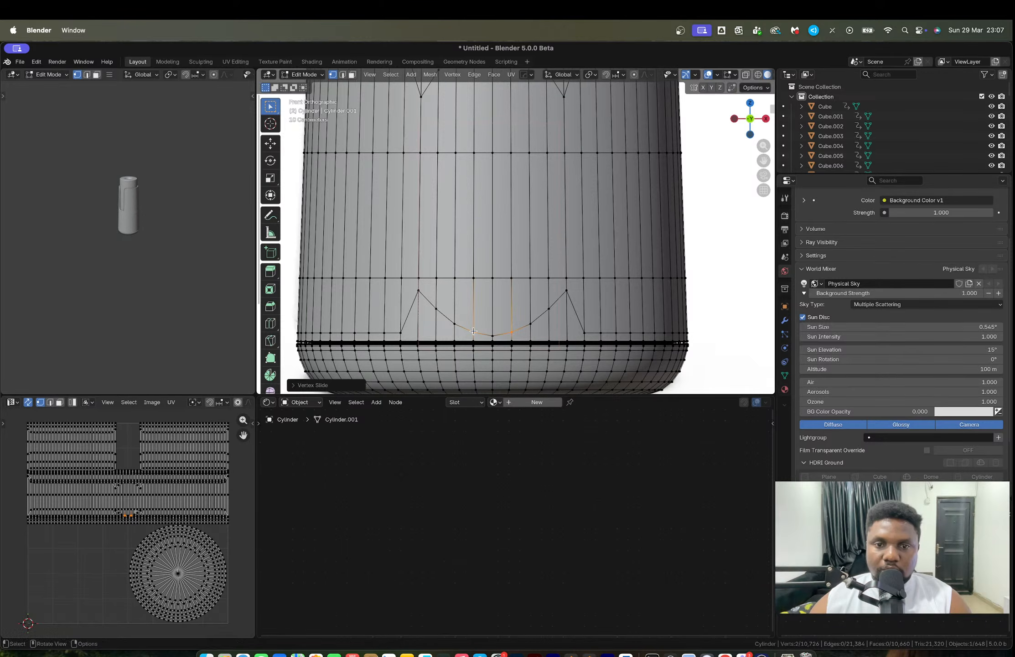
Dissolve the horizontal edge loop just above the slot's bottom curve.
{"action": "scroll", "coordinate": [474, 331], "scroll_direction": "down", "scroll_amount": 2}
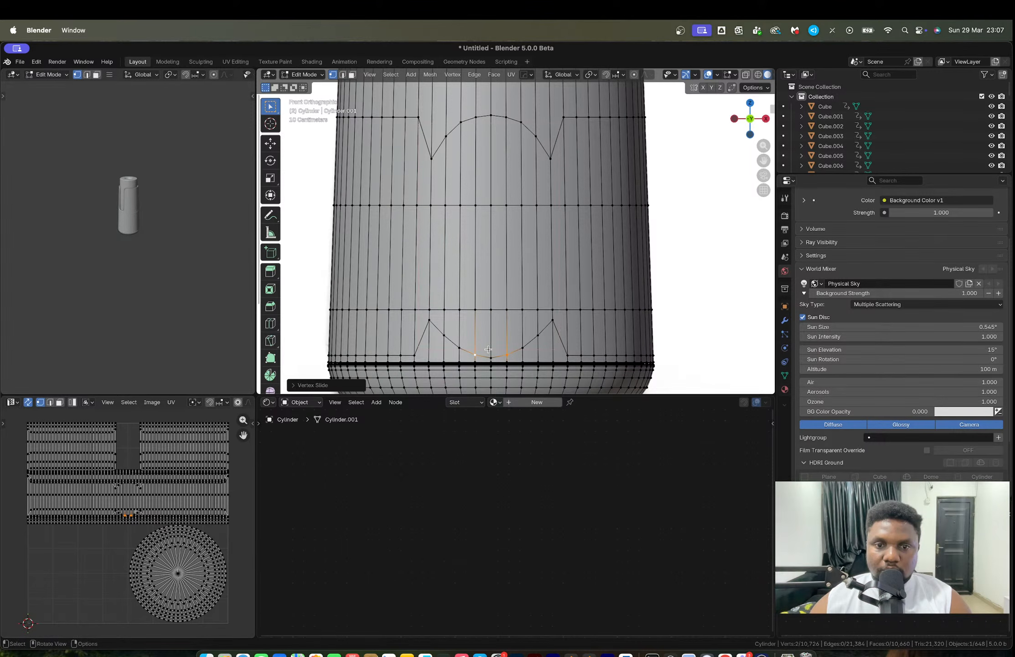
{"action": "key", "text": "2"}
{"action": "left_click", "coordinate": [429, 310], "text": "alt"}
{"action": "key", "text": "x"}
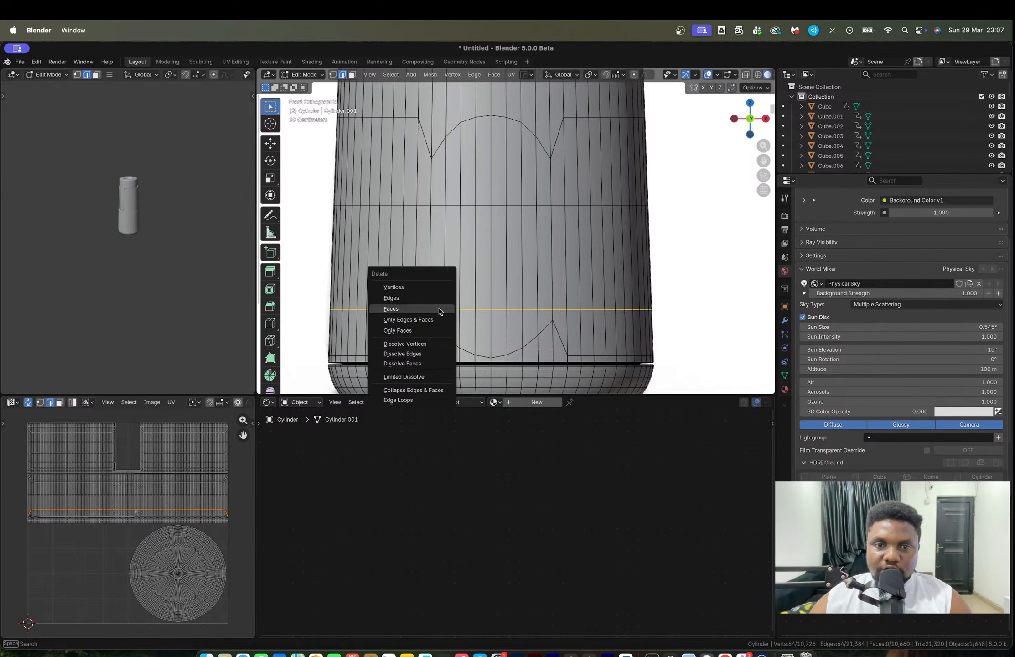
{"action": "left_click", "coordinate": [447, 353]}
Slide the bottom curve's two outer corner vertices and its centre vertex slightly up.
{"action": "key", "text": "1"}
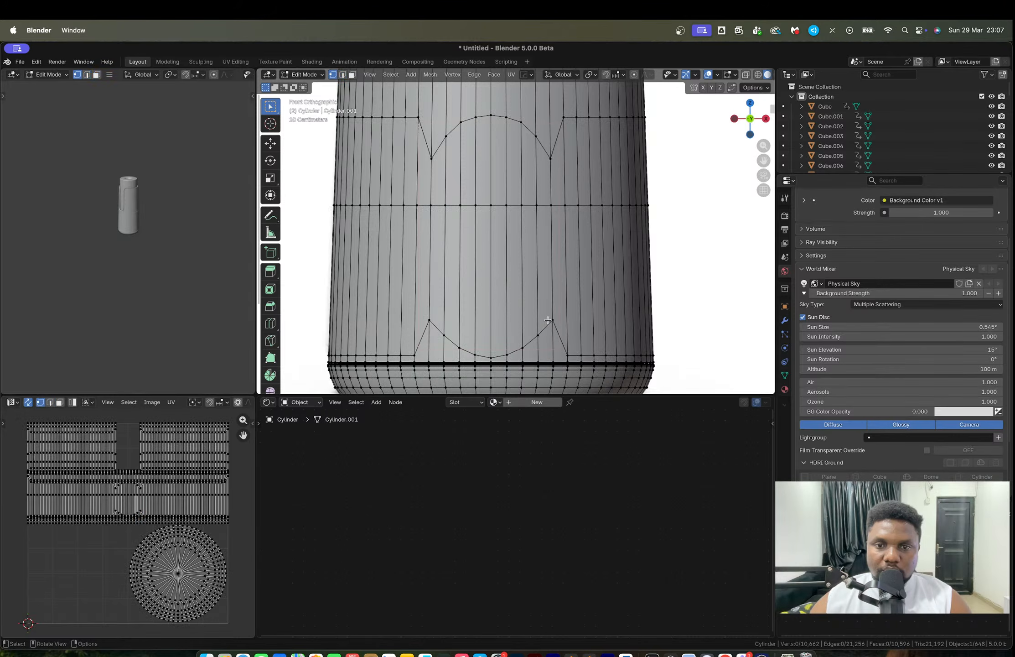
{"action": "left_click", "coordinate": [553, 320]}
{"action": "left_click", "coordinate": [429, 323], "text": "shift"}
{"action": "key", "text": "shift+v"}
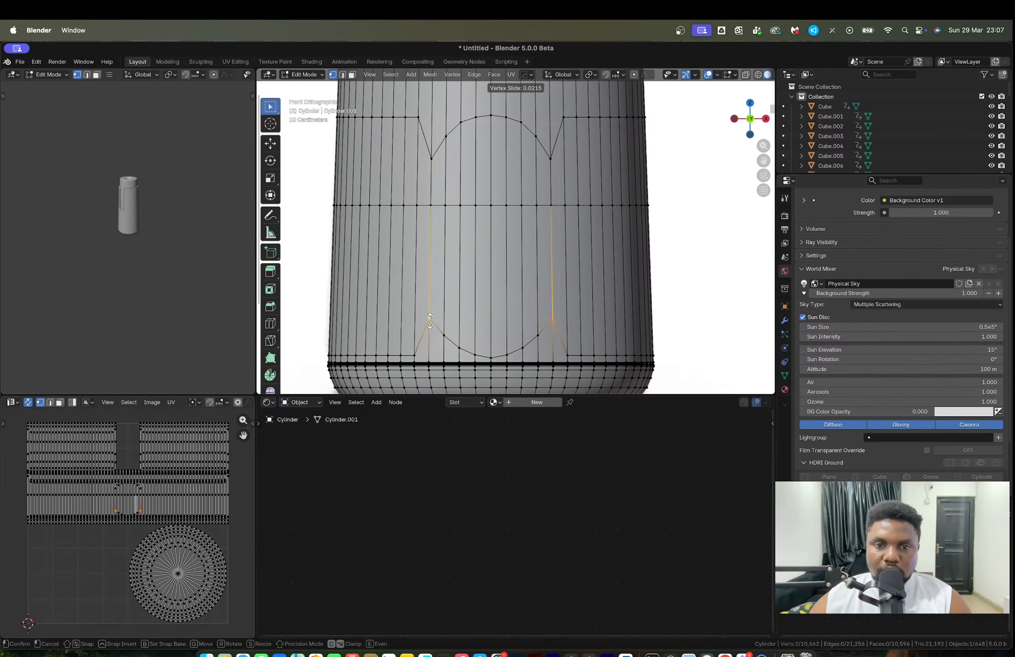
{"action": "left_click", "coordinate": [528, 336]}
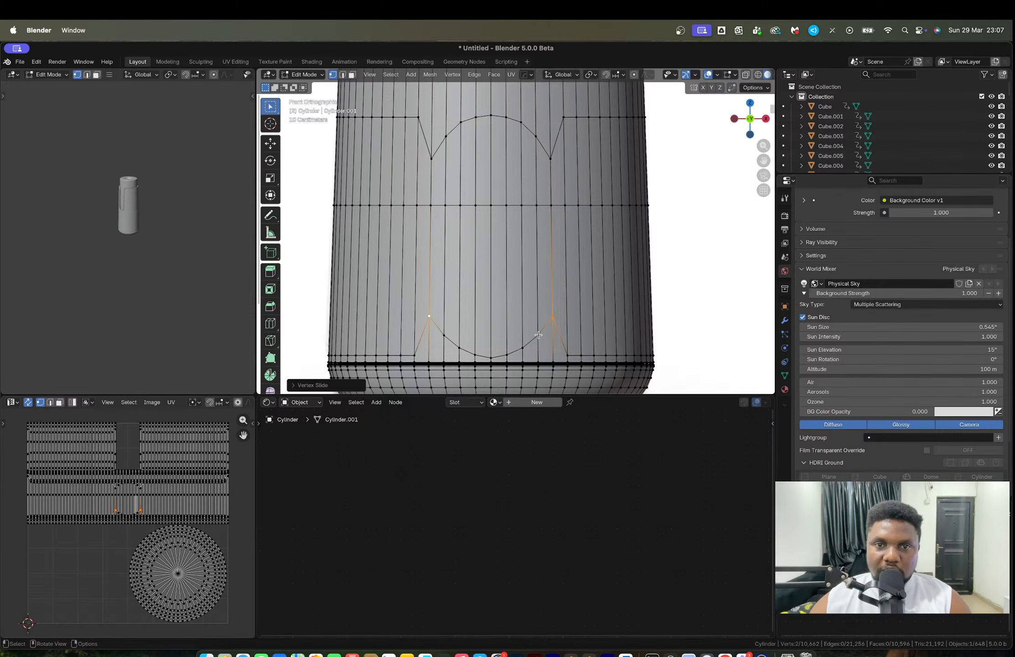
{"action": "left_click", "coordinate": [492, 356]}
{"action": "key", "text": "g"}
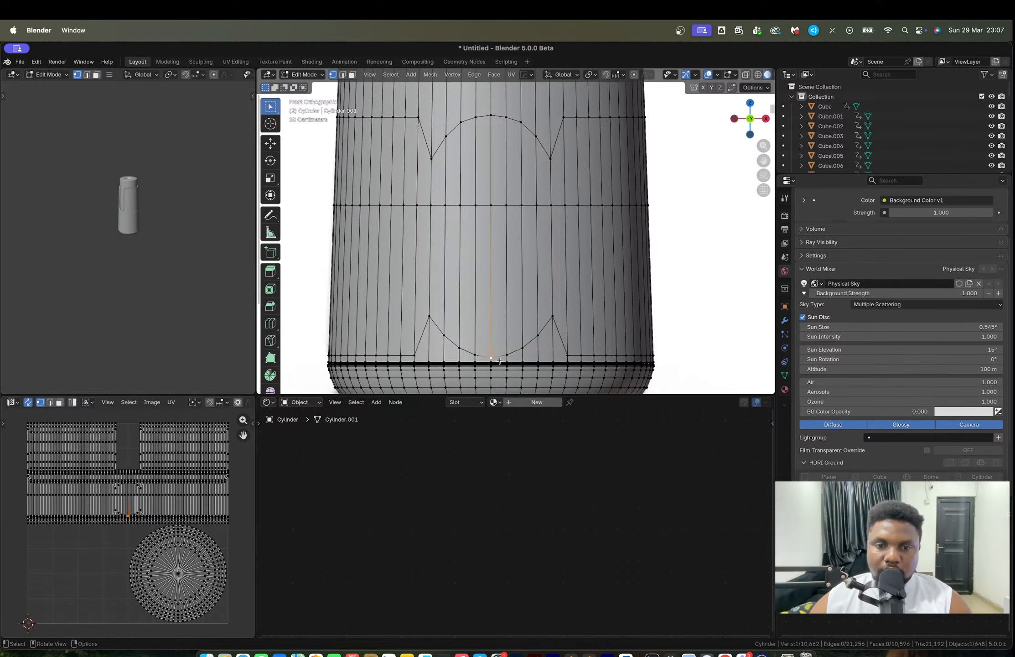
{"action": "key", "text": "g"}
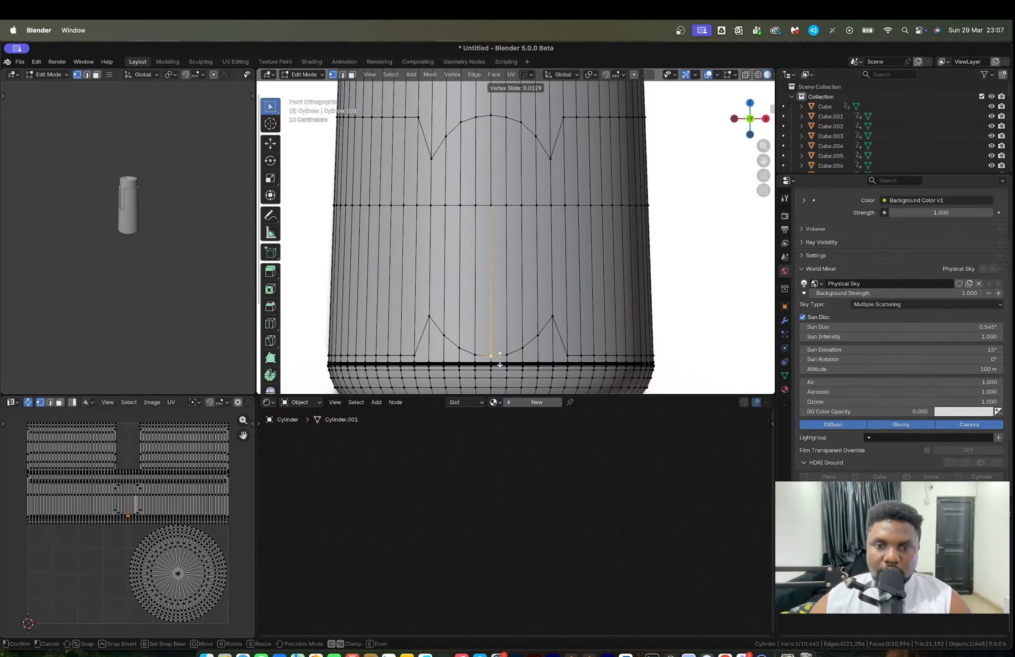
{"action": "left_click", "coordinate": [500, 359]}
Select all faces inside the slot outline and compare them with the reference button slot through X-ray.
{"action": "key", "text": "3"}
{"action": "left_click", "coordinate": [543, 292]}
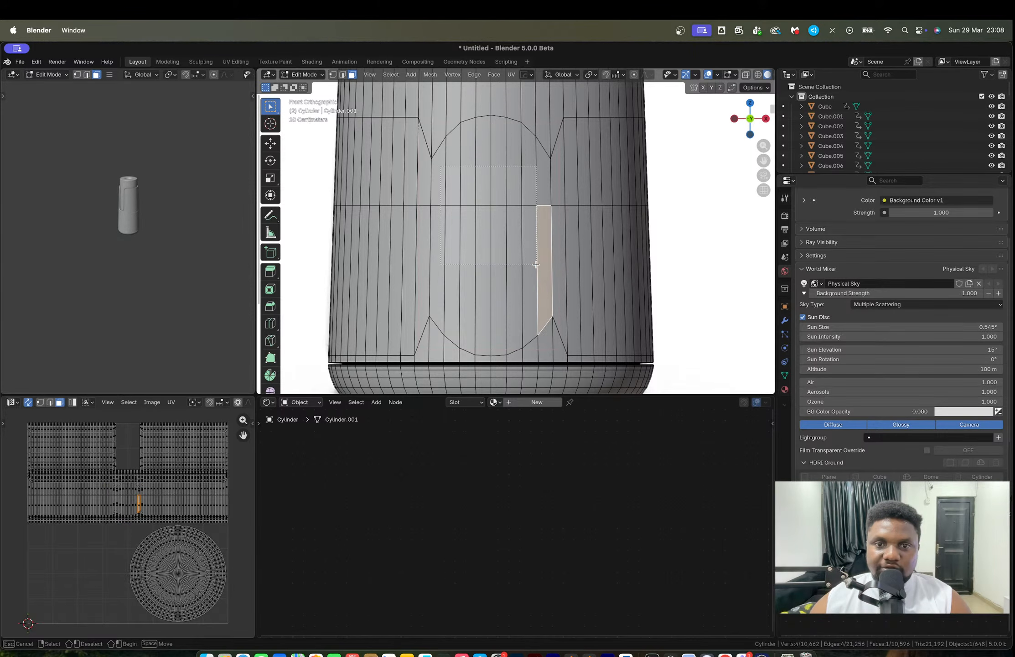
{"action": "key", "text": "l"}
{"action": "left_click", "coordinate": [545, 230], "text": "shift"}
{"action": "key", "text": "alt+z"}
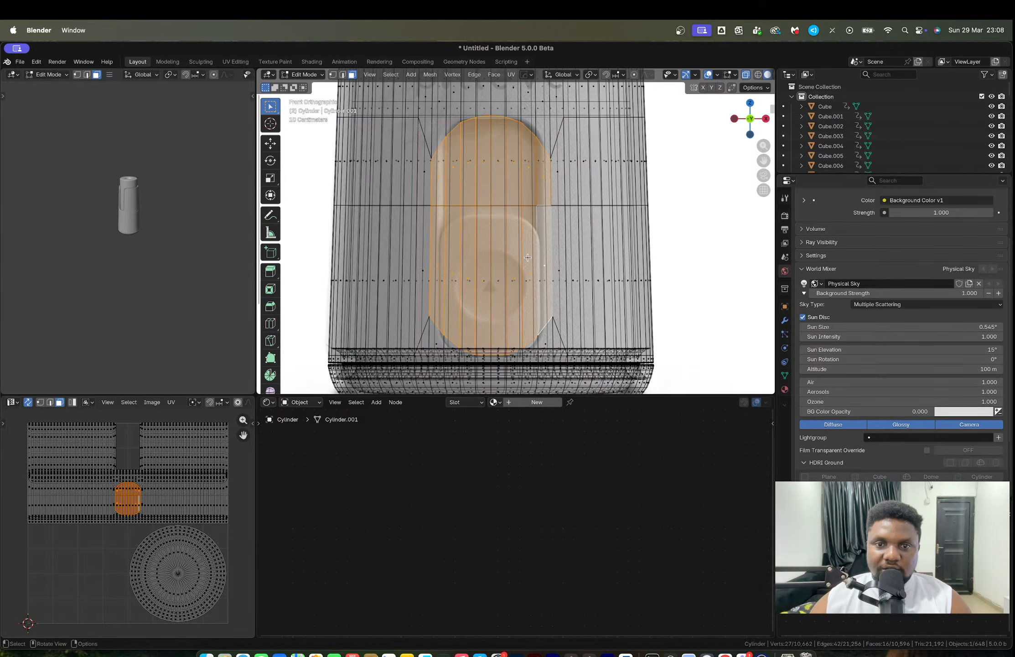
{"action": "middle_click_drag", "start_coordinate": [528, 258], "coordinate": [529, 310], "text": "shift"}
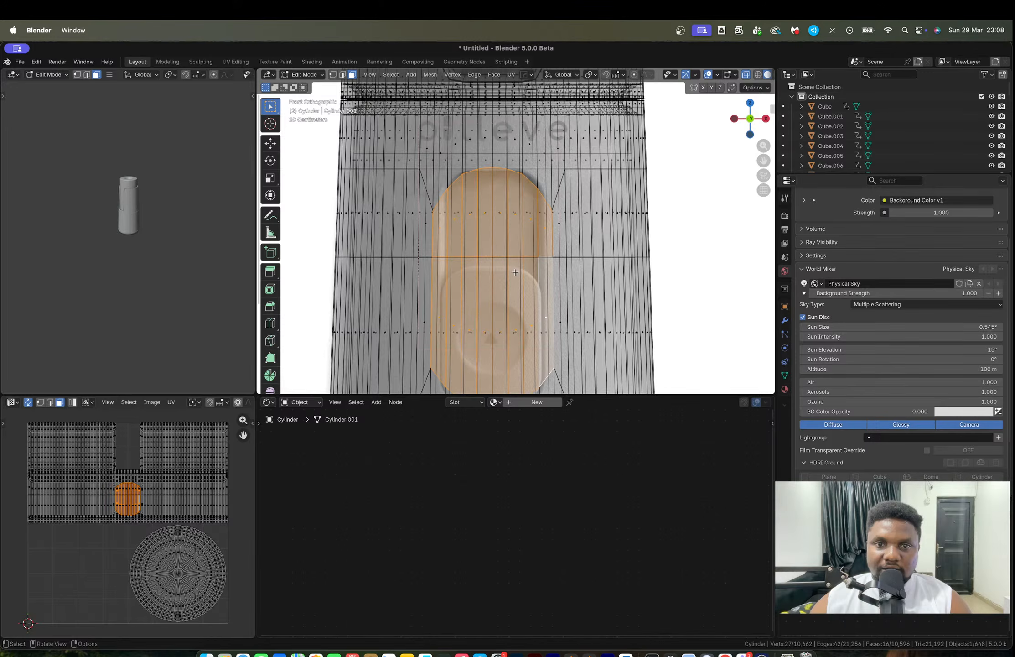
{"action": "middle_click_drag", "start_coordinate": [508, 270], "coordinate": [524, 284]}
{"action": "key", "text": "alt+z"}
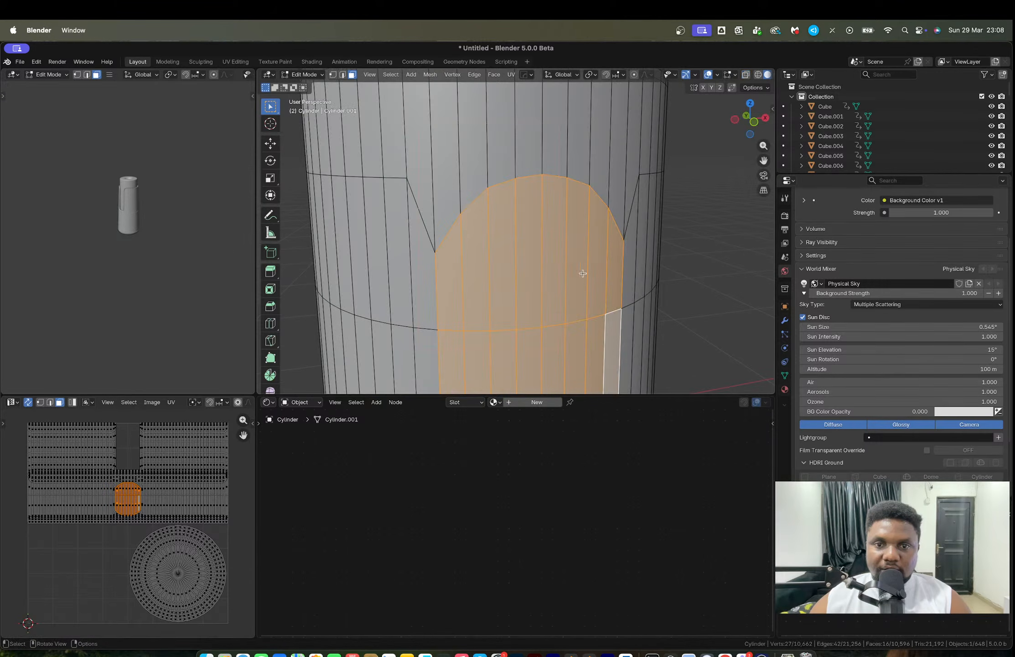
Inset the slot faces about 0.02 m and extrude them about 0.03 m into the body.
{"action": "key", "text": "i"}
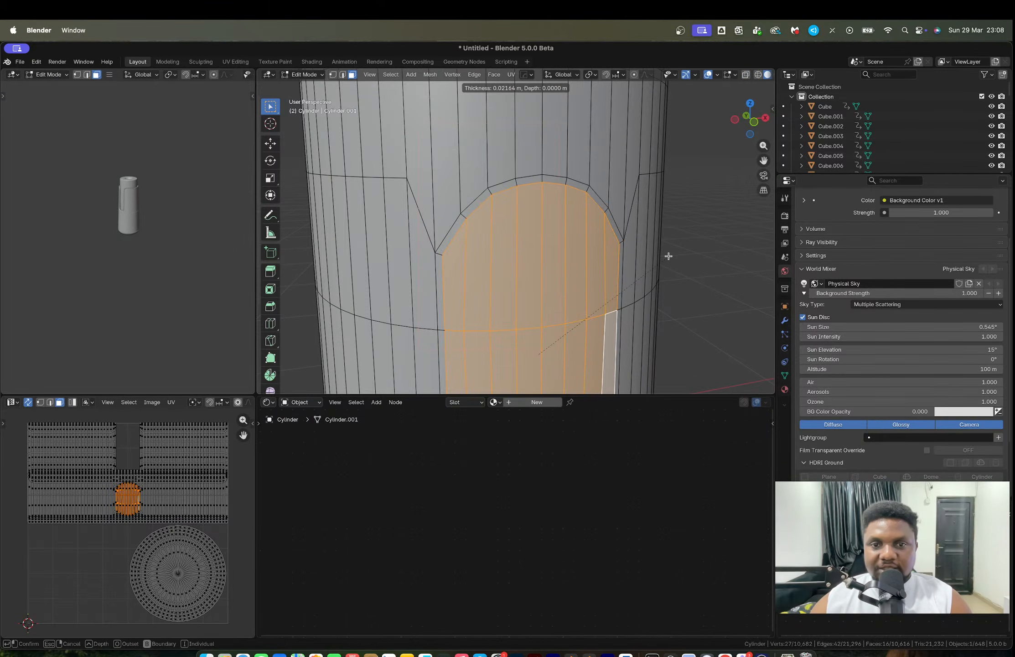
{"action": "left_click", "coordinate": [669, 256]}
{"action": "middle_click_drag", "start_coordinate": [568, 258], "coordinate": [577, 260]}
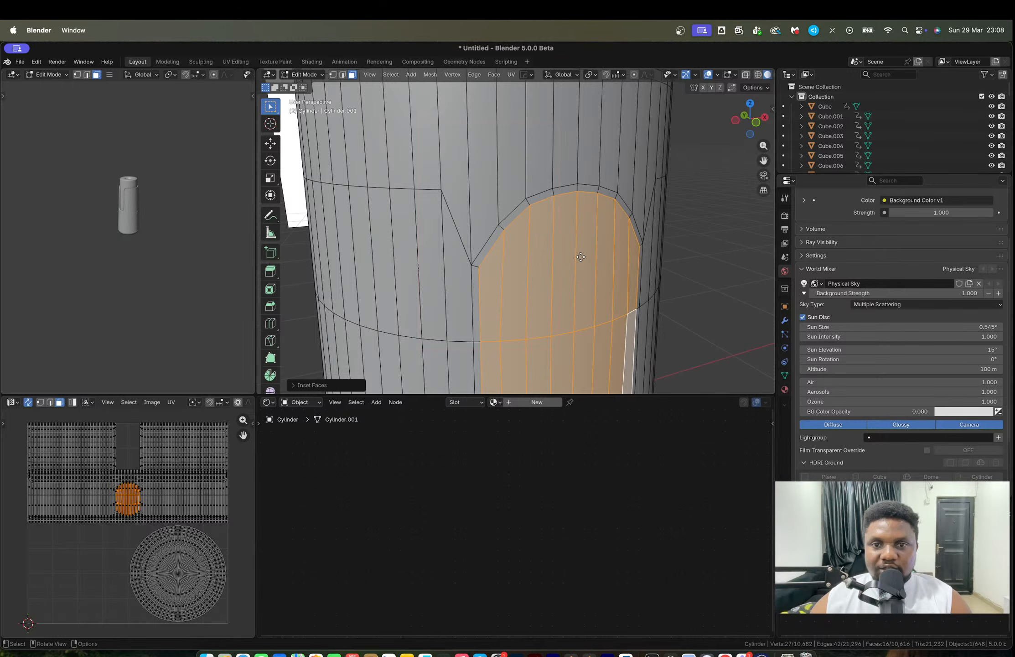
{"action": "key", "text": "e"}
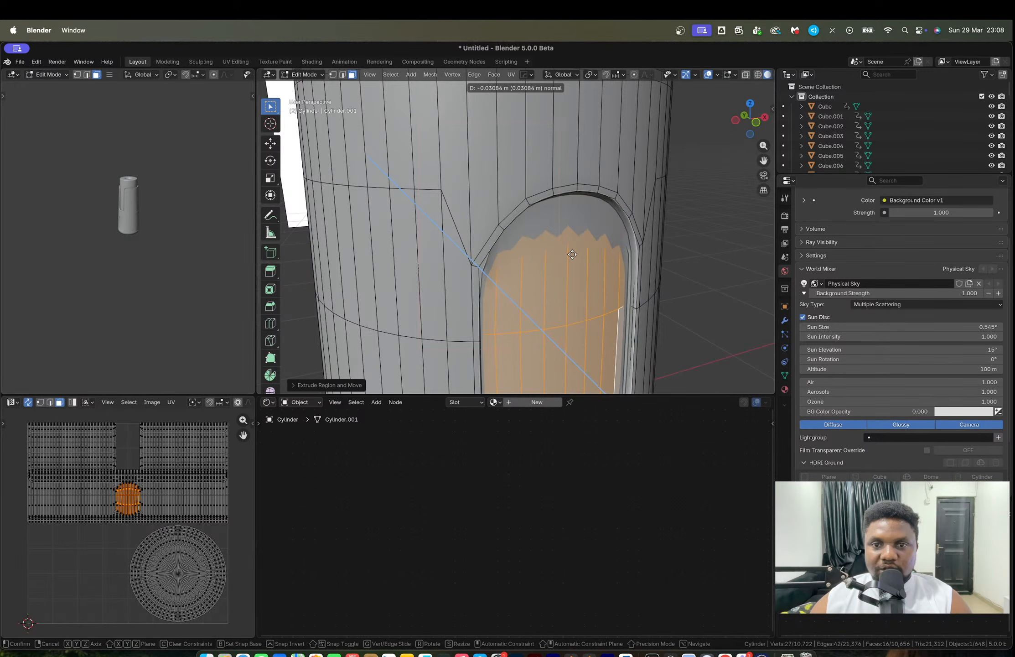
{"action": "left_click", "coordinate": [573, 254]}
Inset the recessed slot faces again by a thin margin to support the inner edge.
{"action": "middle_click_drag", "start_coordinate": [583, 249], "coordinate": [657, 241]}
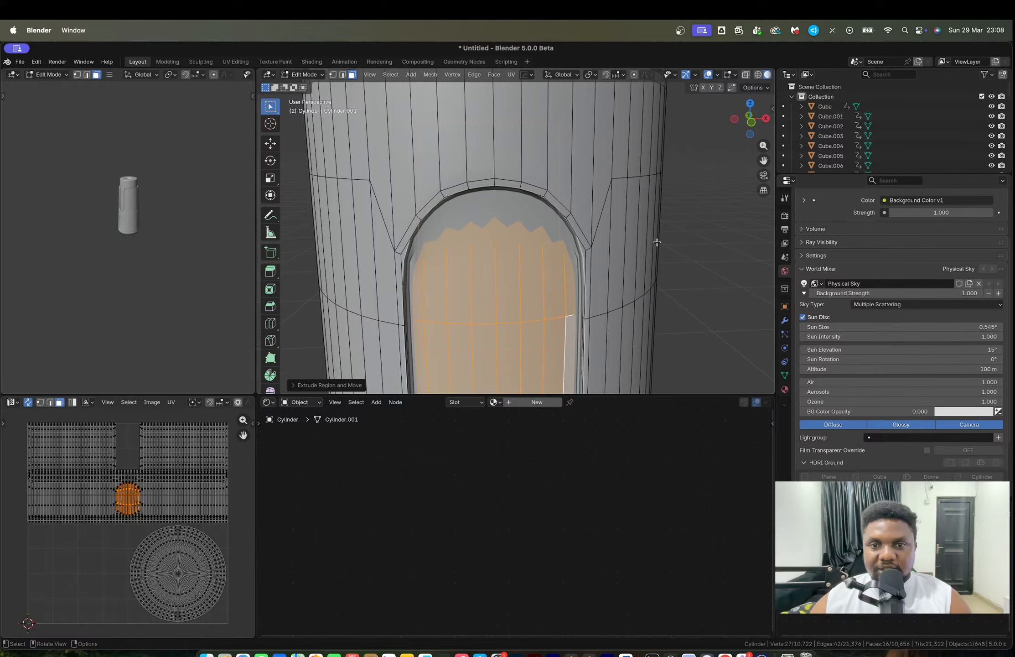
{"action": "key", "text": "i"}
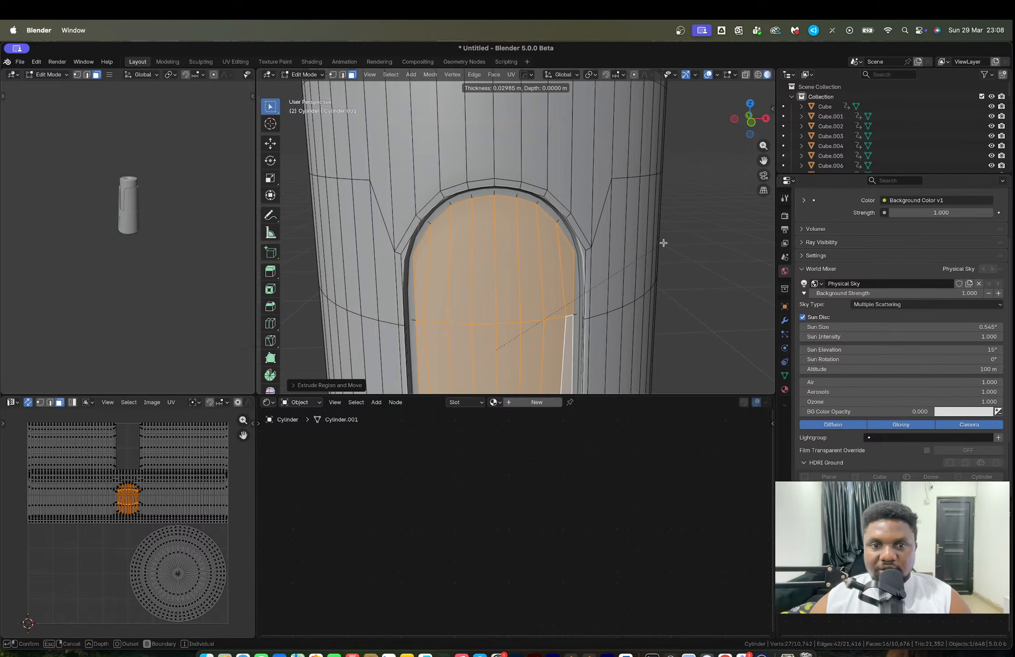
{"action": "left_click", "coordinate": [672, 232]}
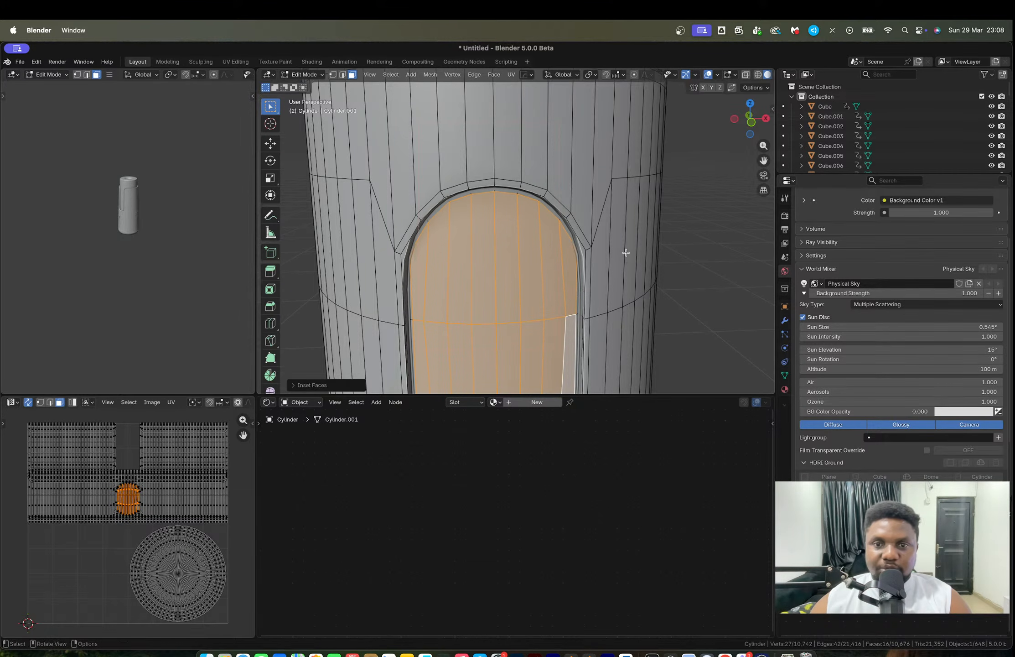
Check the slot's shading and add a horizontal edge loop across the body just above the slot's lower curve.
{"action": "key", "text": "Tab"}
{"action": "scroll", "coordinate": [547, 250], "scroll_direction": "down", "scroll_amount": 5}
{"action": "mouse_move", "coordinate": [545, 250]}
{"action": "middle_mouse_down"}
{"action": "mouse_move", "coordinate": [554, 236]}
{"action": "mouse_move", "coordinate": [543, 238]}
{"action": "middle_mouse_up"}
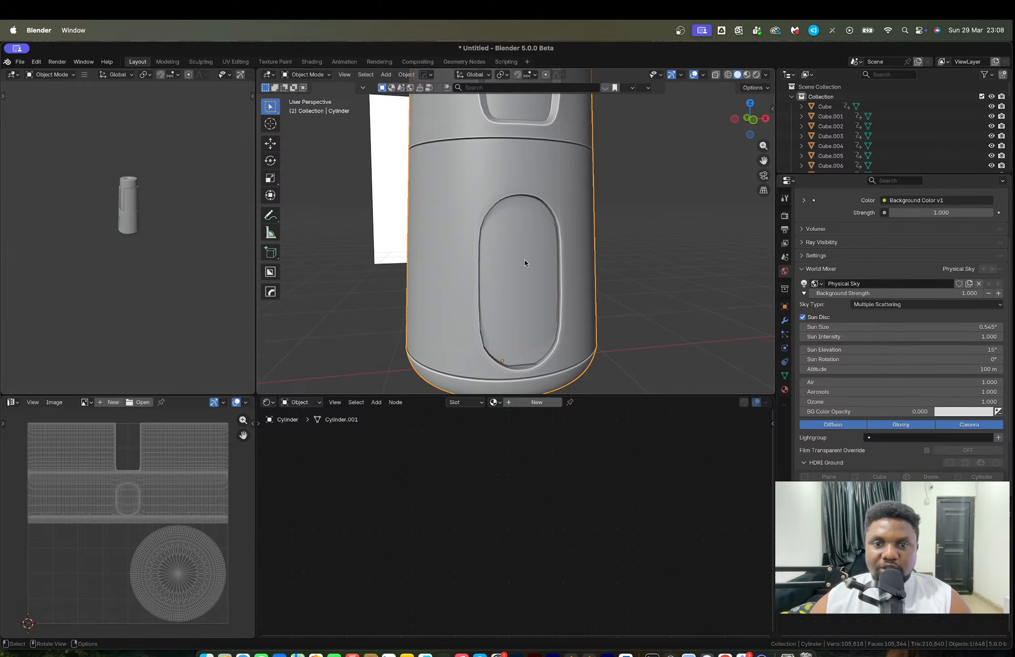
{"action": "scroll", "coordinate": [525, 260], "scroll_direction": "up", "scroll_amount": 1}
{"action": "middle_click_drag", "start_coordinate": [537, 279], "coordinate": [527, 227], "text": "shift"}
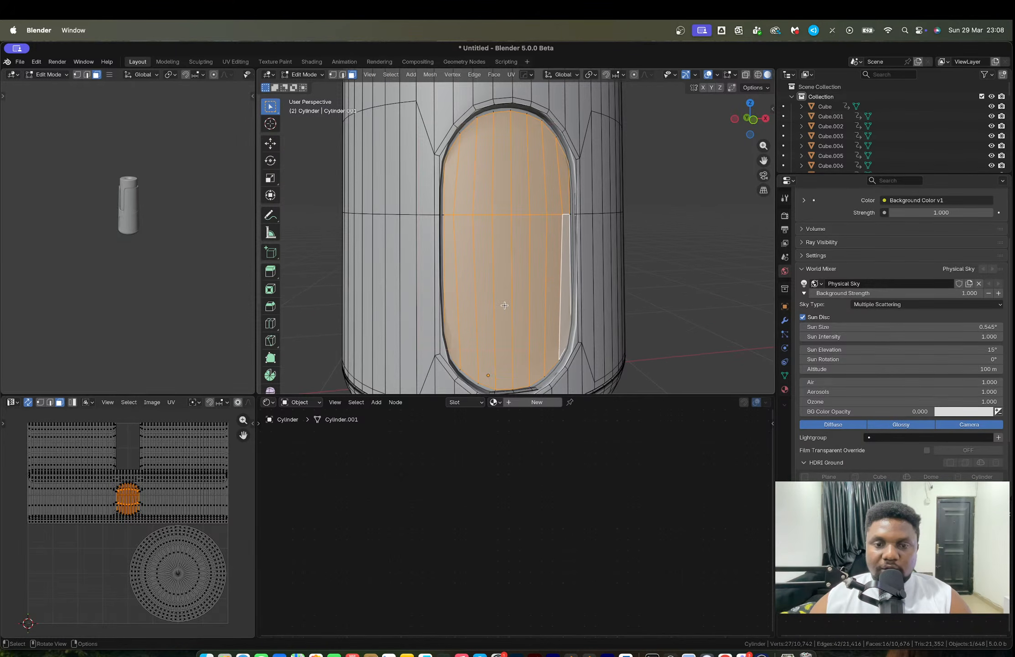
{"action": "key", "text": "ctrl+r"}
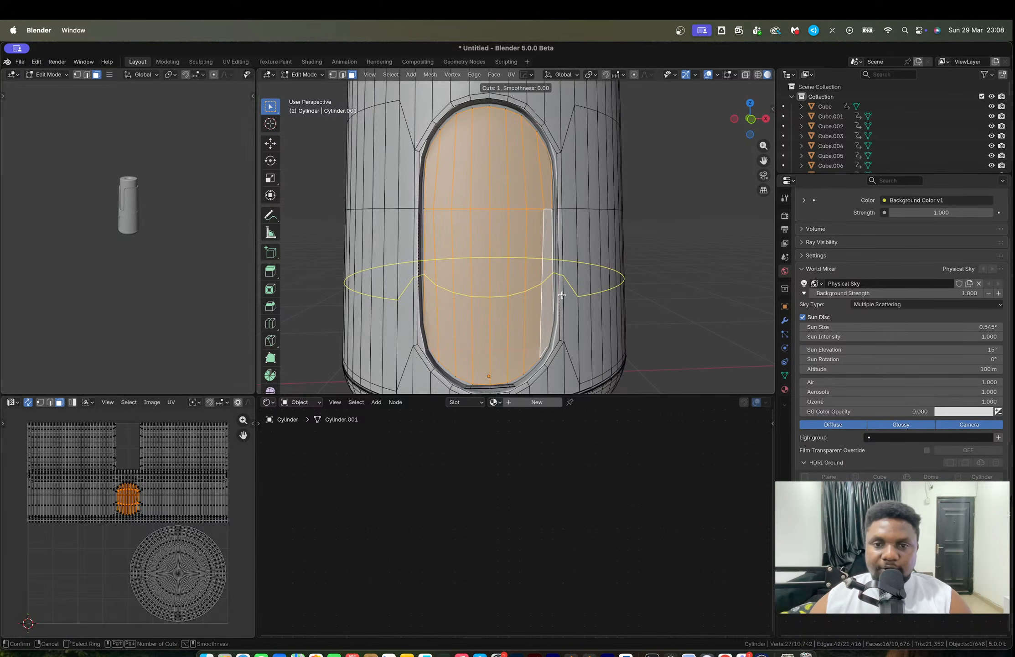
{"action": "left_click", "coordinate": [569, 320]}
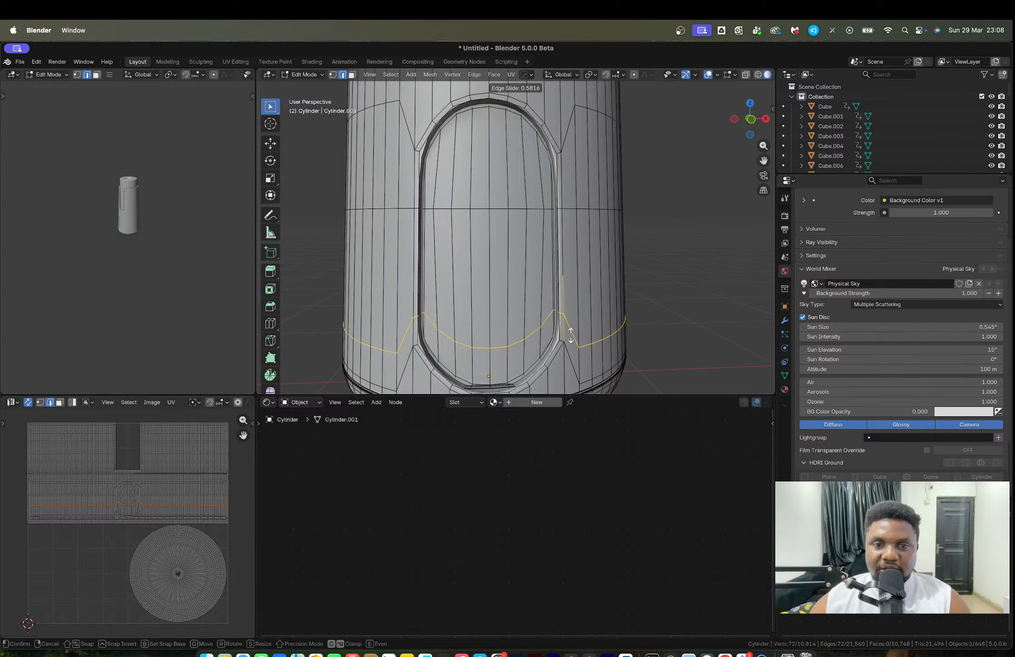
{"action": "left_click", "coordinate": [568, 330]}
{"action": "key", "text": "Tab"}
{"action": "key", "text": "Tab"}
Add a matching horizontal edge loop just below the slot's upper curve and check the shading.
{"action": "key", "text": "ctrl+r"}
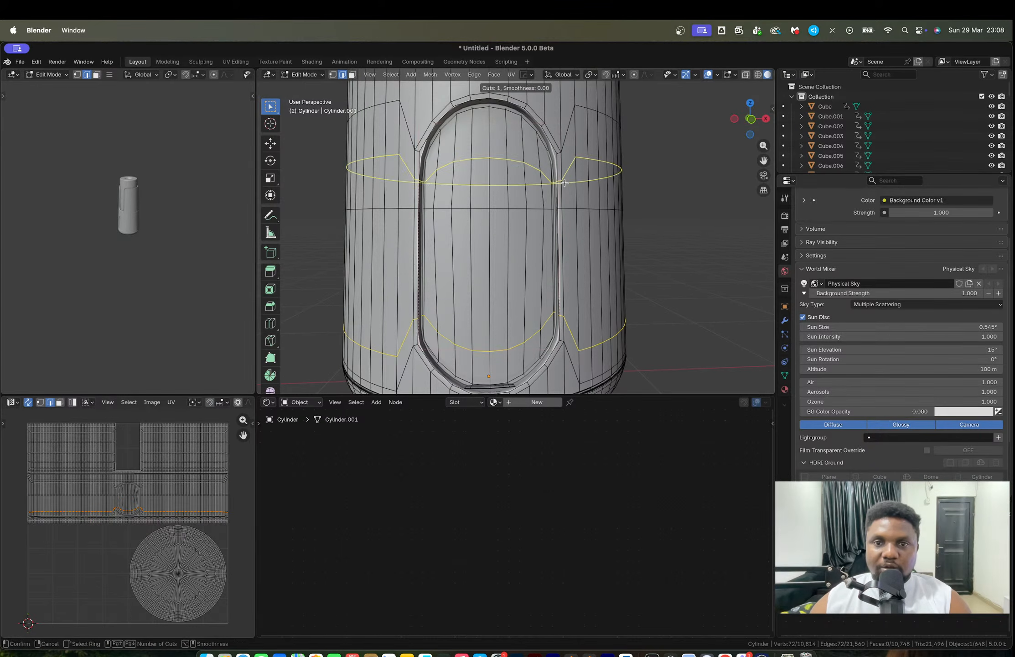
{"action": "left_click", "coordinate": [564, 172]}
{"action": "left_click", "coordinate": [564, 169]}
{"action": "key", "text": "Tab"}
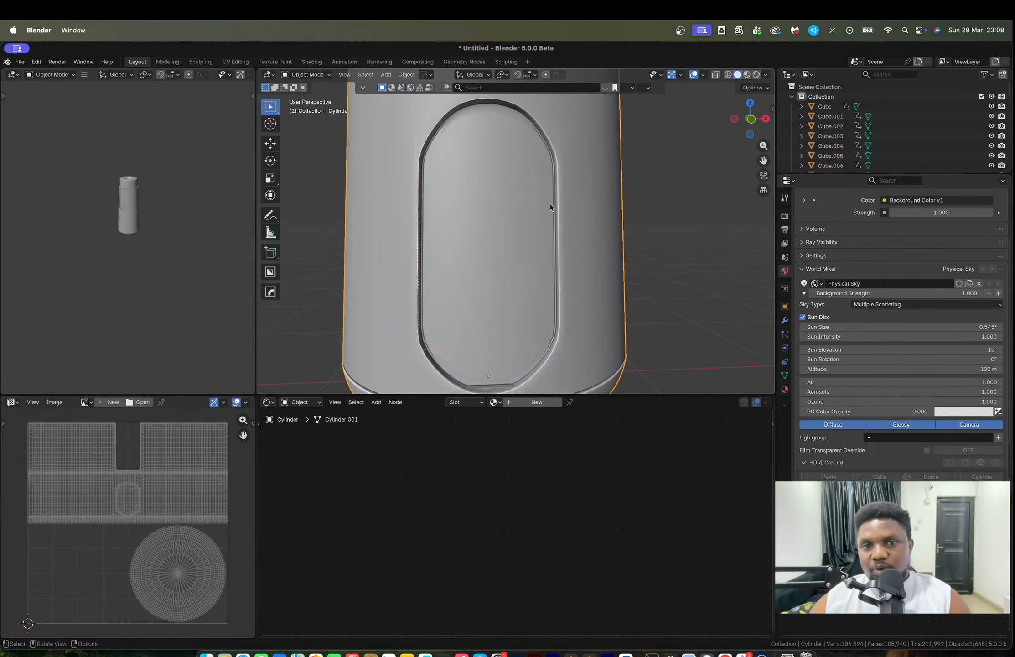
{"action": "scroll", "coordinate": [531, 251], "scroll_direction": "down", "scroll_amount": 2}
{"action": "middle_click_drag", "start_coordinate": [532, 254], "coordinate": [547, 261]}
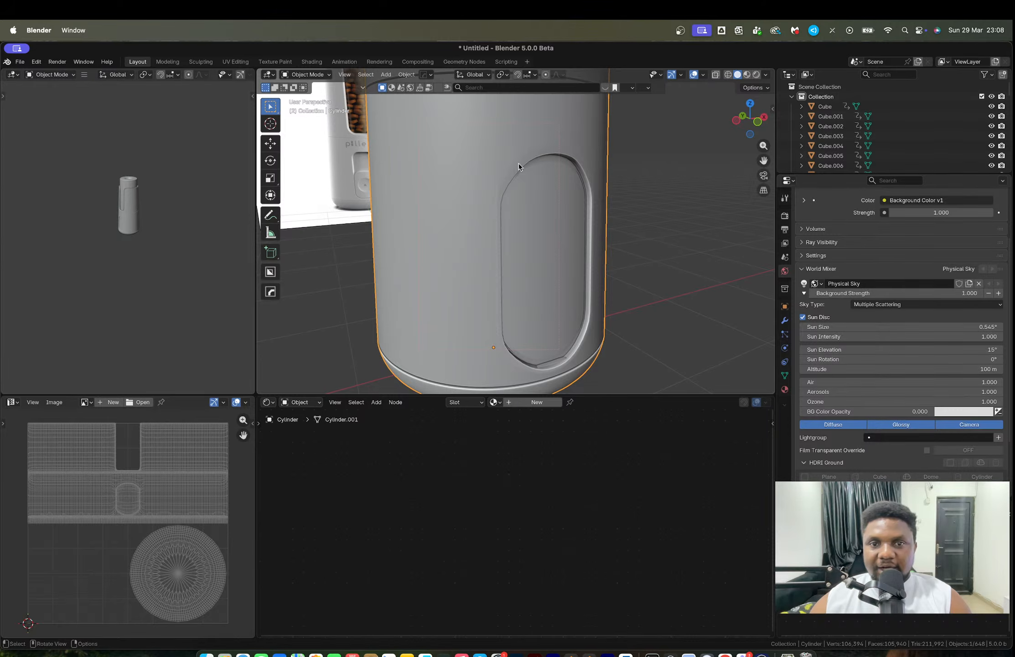
Add another edge loop around the body just above the slot's upper curve, centred between its neighbouring loops.
{"action": "key", "text": "Tab"}
{"action": "key", "text": "ctrl+r"}
{"action": "right_click", "coordinate": [529, 143]}
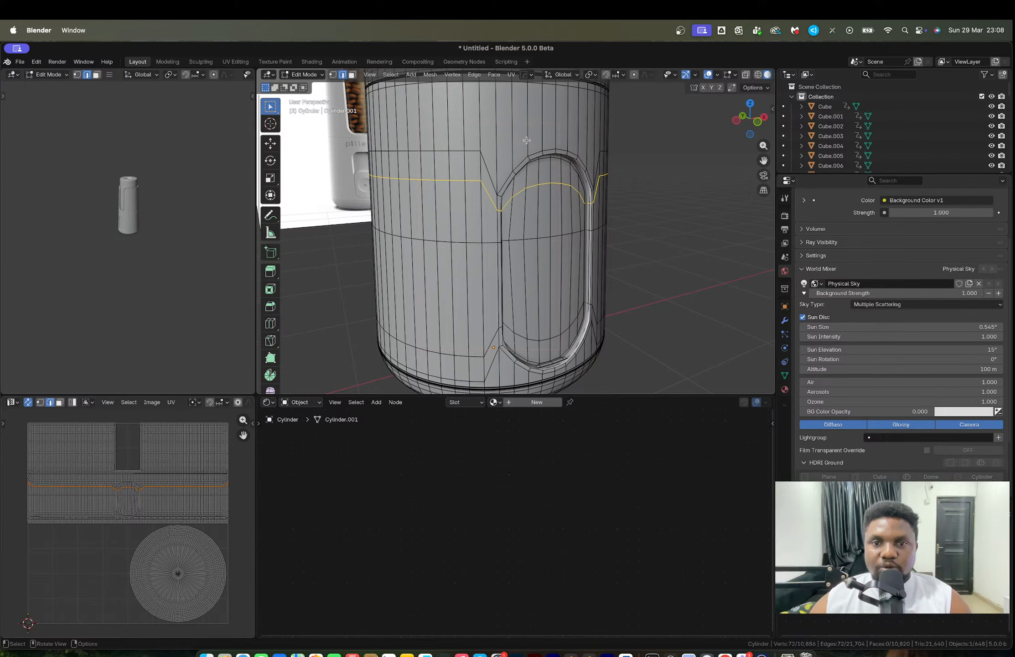
{"action": "key", "text": "Tab"}
{"action": "scroll", "coordinate": [530, 213], "scroll_direction": "down", "scroll_amount": 3}
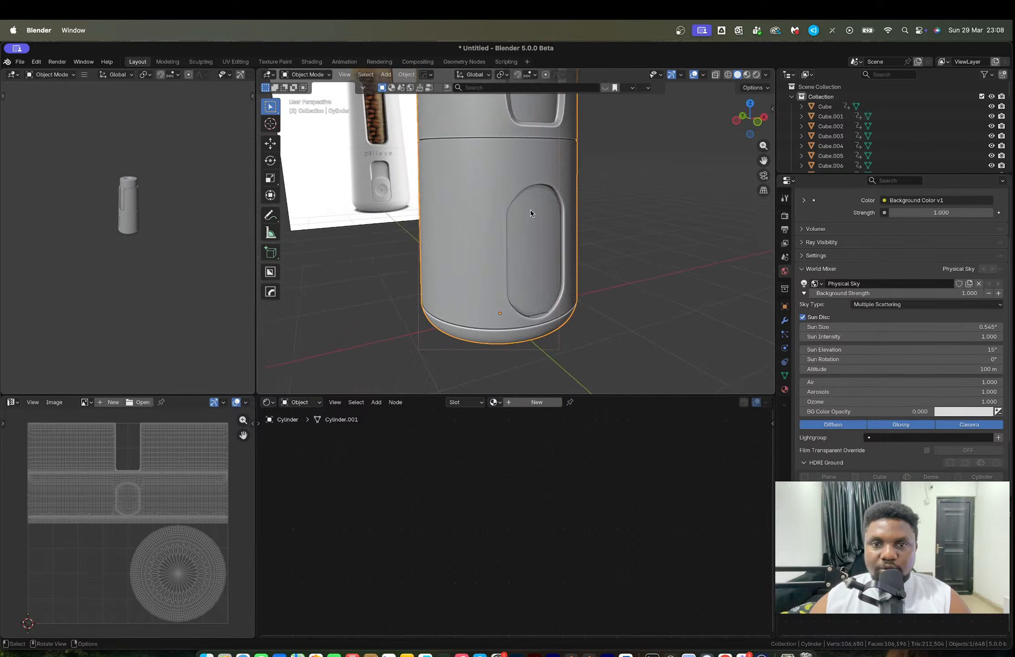
{"action": "key", "text": "Tab"}
{"action": "key", "text": "ctrl+r"}
{"action": "scroll", "coordinate": [515, 218], "scroll_direction": "up", "scroll_amount": 3}
{"action": "left_click", "coordinate": [518, 274]}
{"action": "right_click", "coordinate": [518, 277]}
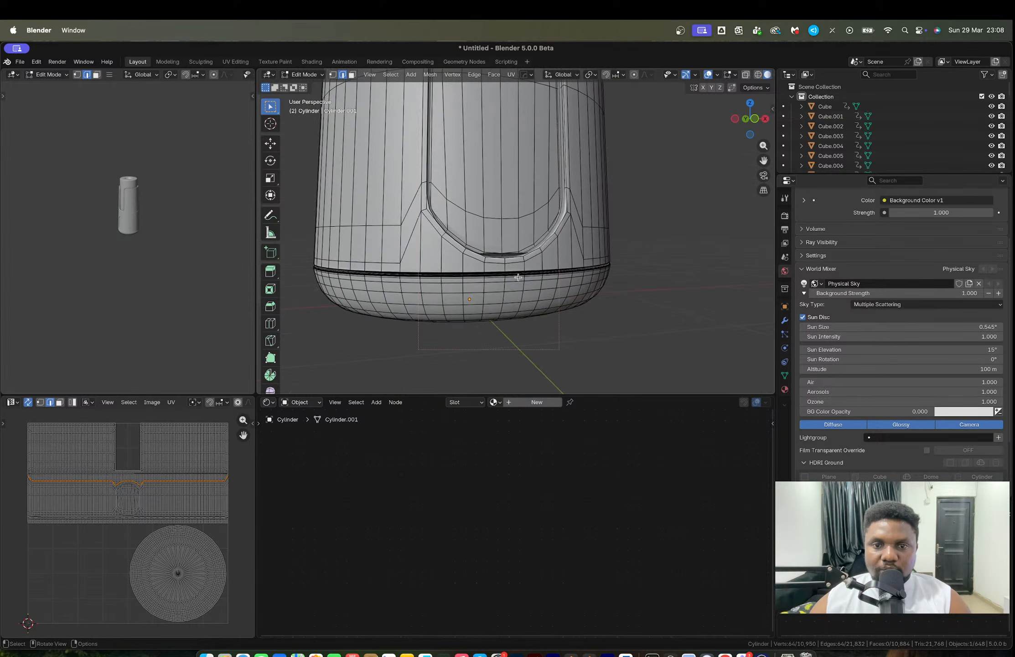
Select the three stray edge loops showing through the slot's lower lip and delete their vertices.
{"action": "scroll", "coordinate": [516, 278], "scroll_direction": "up", "scroll_amount": 2}
{"action": "key", "text": "Tab"}
{"action": "scroll", "coordinate": [510, 288], "scroll_direction": "up", "scroll_amount": 4}
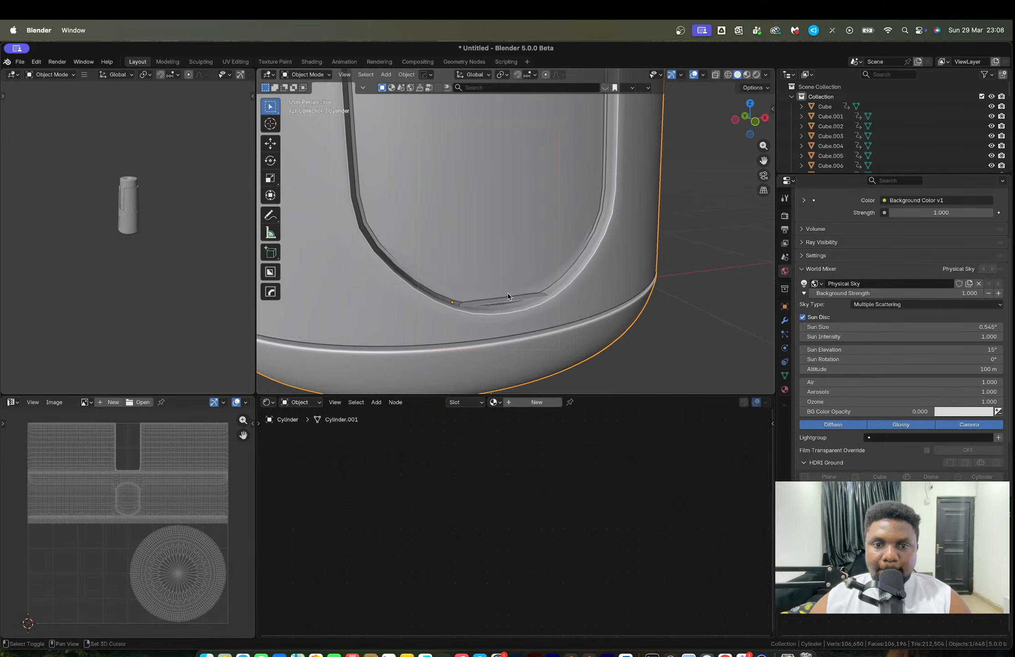
{"action": "key", "text": "Tab"}
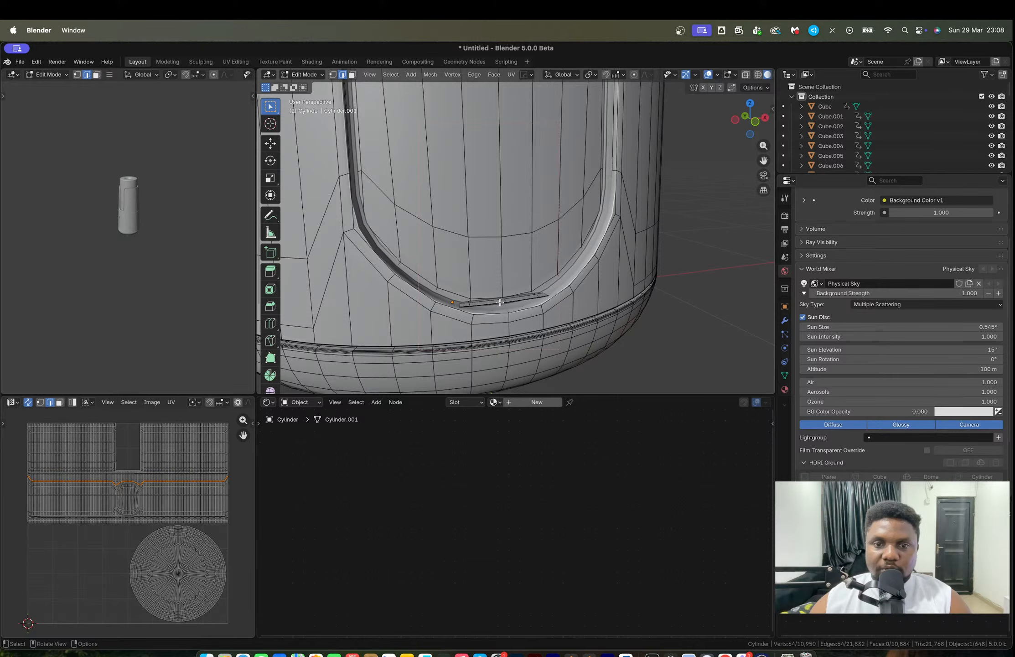
{"action": "left_click", "coordinate": [499, 302], "text": "alt"}
{"action": "scroll", "coordinate": [498, 302], "scroll_direction": "up", "scroll_amount": 4}
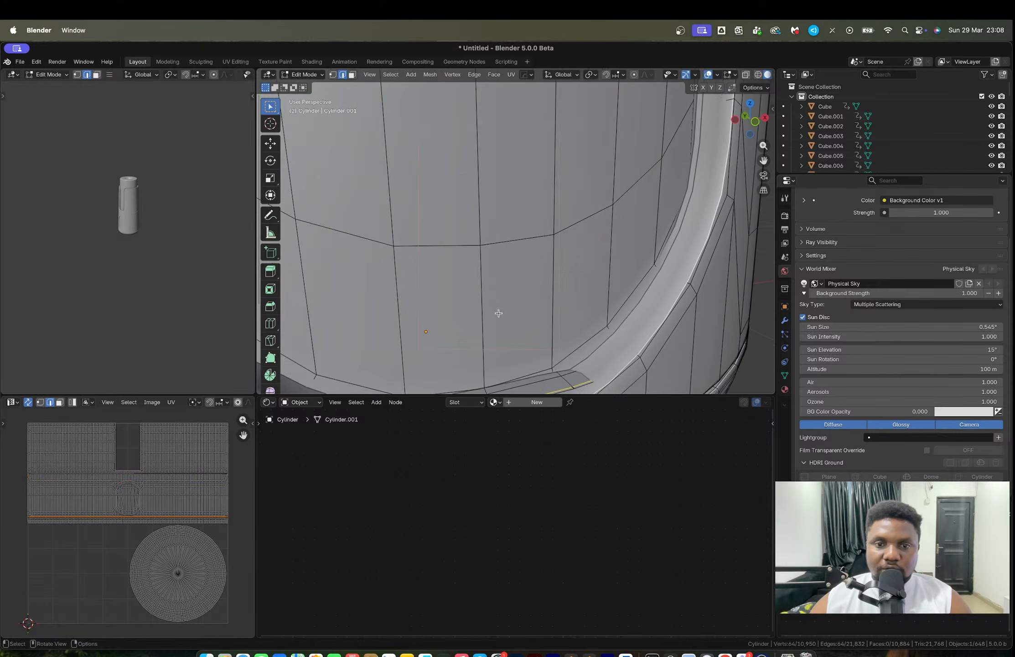
{"action": "left_click", "coordinate": [370, 74]}
{"action": "left_click", "coordinate": [394, 138]}
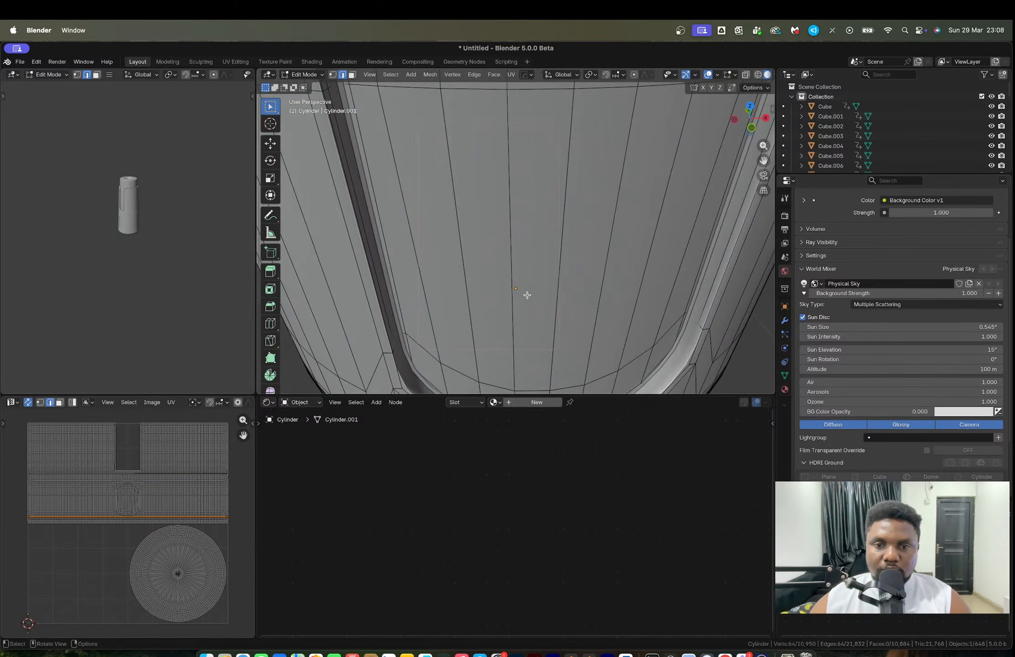
{"action": "middle_click_drag", "start_coordinate": [528, 296], "coordinate": [485, 245], "text": "shift"}
{"action": "scroll", "coordinate": [479, 242], "scroll_direction": "up", "scroll_amount": 4}
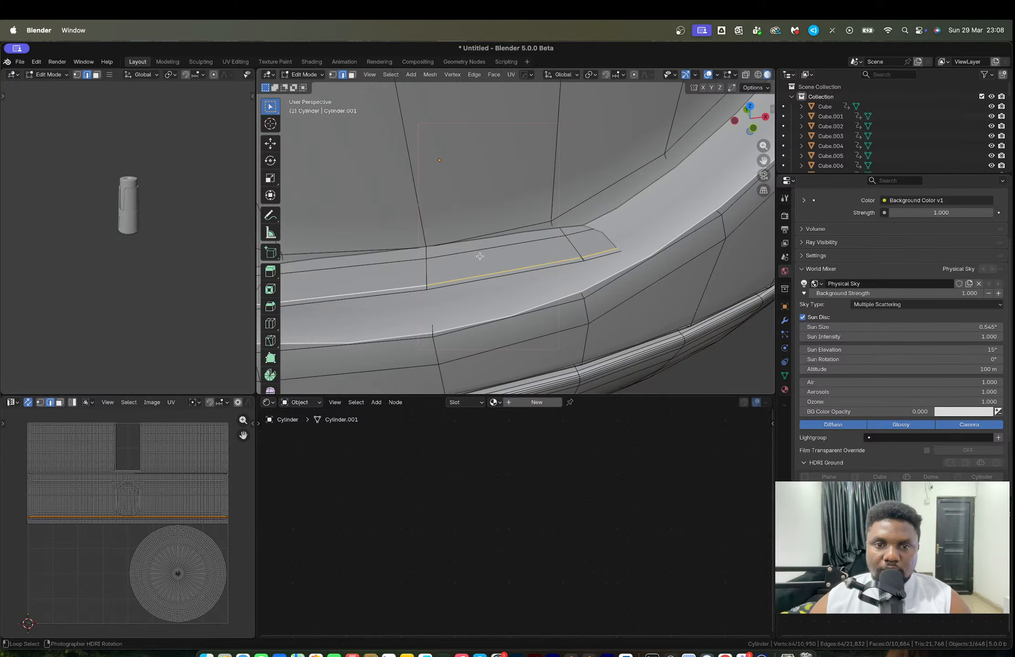
{"action": "left_click", "coordinate": [468, 279], "text": "alt+shift"}
{"action": "left_click", "coordinate": [469, 253], "text": "alt+shift"}
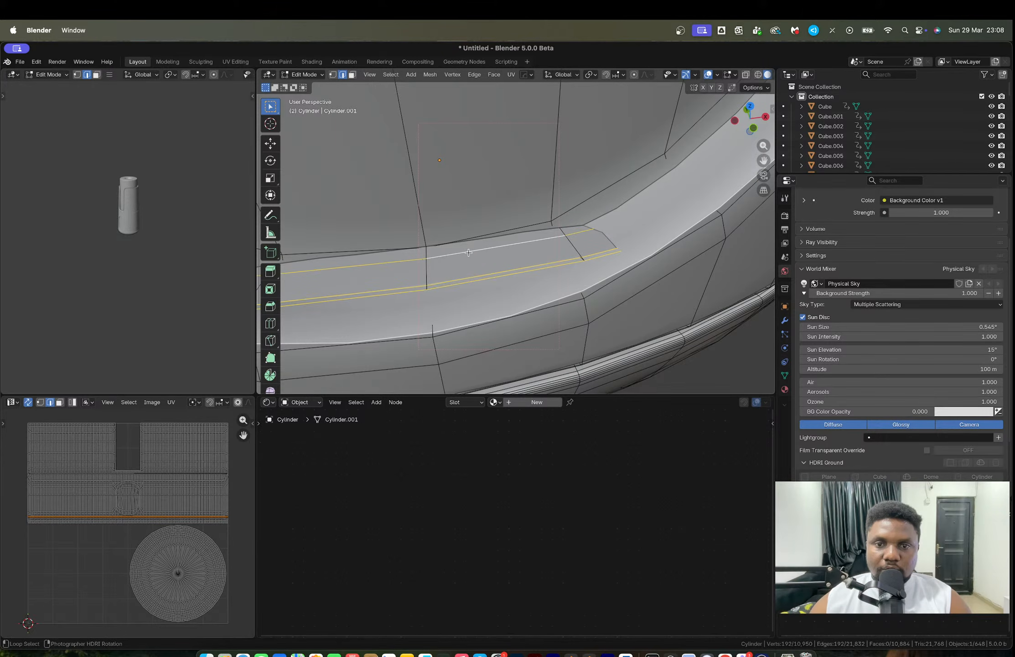
{"action": "key", "text": "x"}
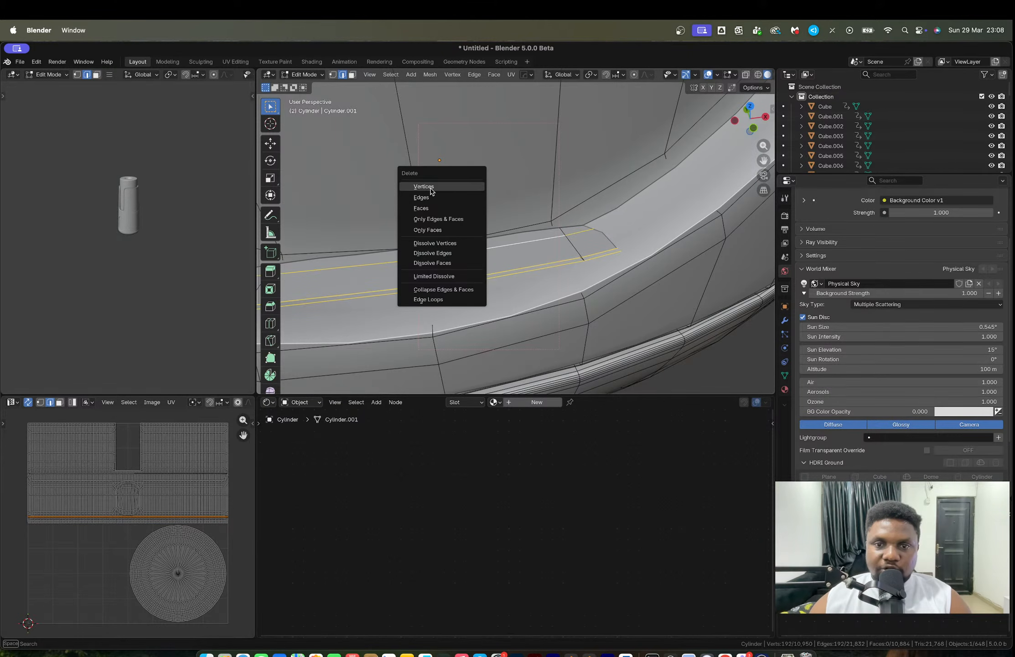
{"action": "left_click", "coordinate": [430, 188]}
Delete the vertices of the last stray edge loop at the slot's lower lip and check the shading.
{"action": "left_click", "coordinate": [497, 254], "text": "alt"}
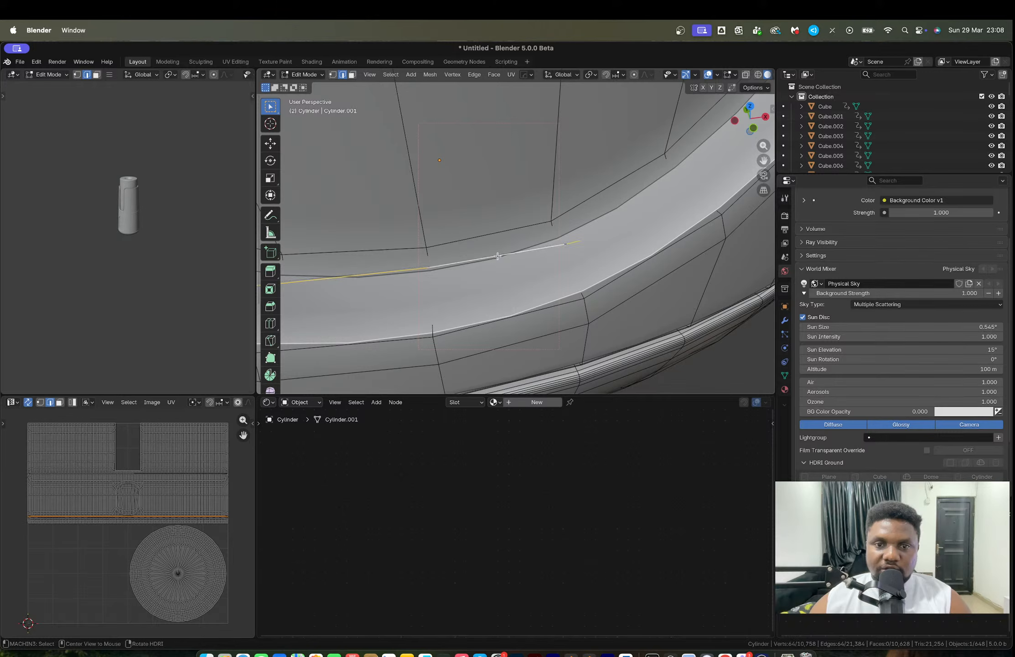
{"action": "key", "text": "x"}
{"action": "left_click", "coordinate": [499, 257]}
{"action": "scroll", "coordinate": [498, 255], "scroll_direction": "down", "scroll_amount": 5}
{"action": "key", "text": "Tab"}
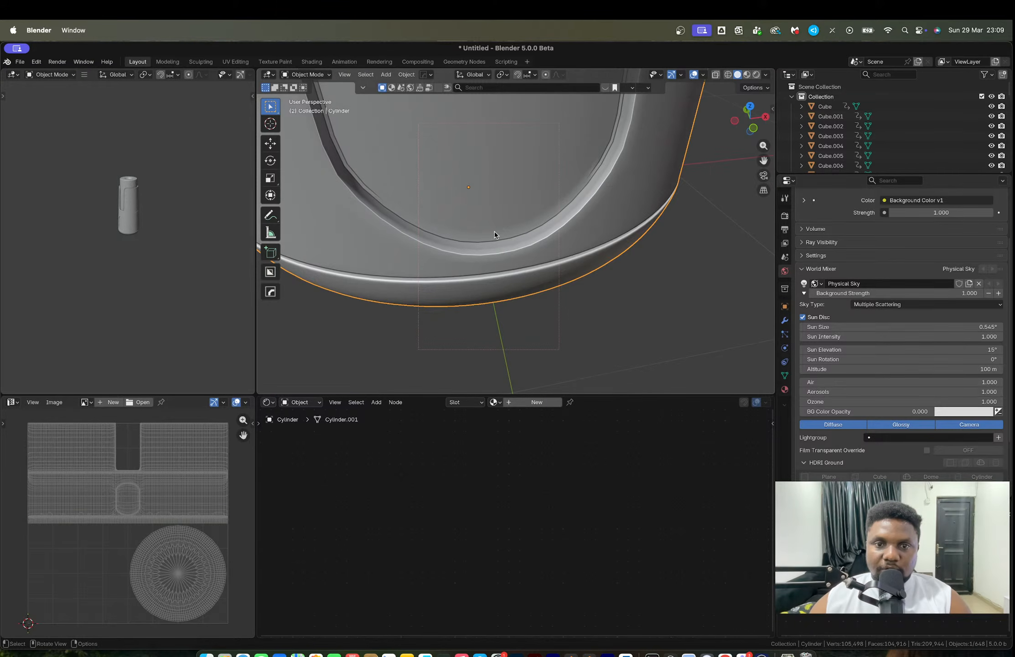
Duplicate all the recessed slot faces in place and separate the copy into its own object.
{"action": "scroll", "coordinate": [494, 232], "scroll_direction": "down", "scroll_amount": 2}
{"action": "middle_click_drag", "start_coordinate": [476, 177], "coordinate": [543, 313]}
{"action": "key", "text": "Tab"}
{"action": "key", "text": "3"}
{"action": "left_click", "coordinate": [574, 303]}
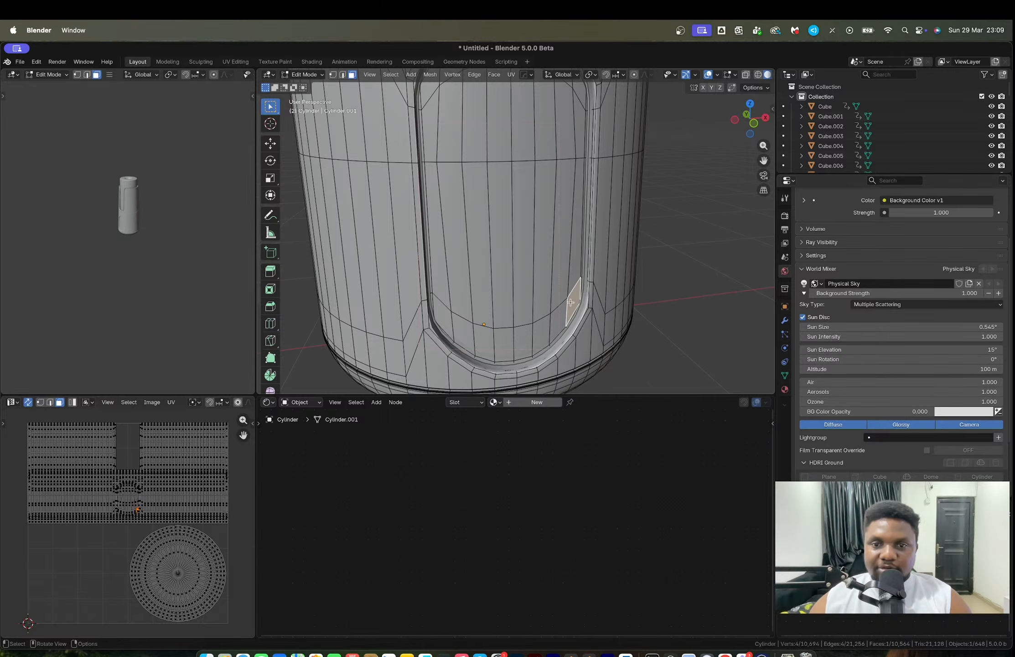
{"action": "scroll", "coordinate": [502, 205], "scroll_direction": "up", "scroll_amount": 3, "text": "shift"}
{"action": "left_click", "coordinate": [492, 197], "text": "ctrl+shift"}
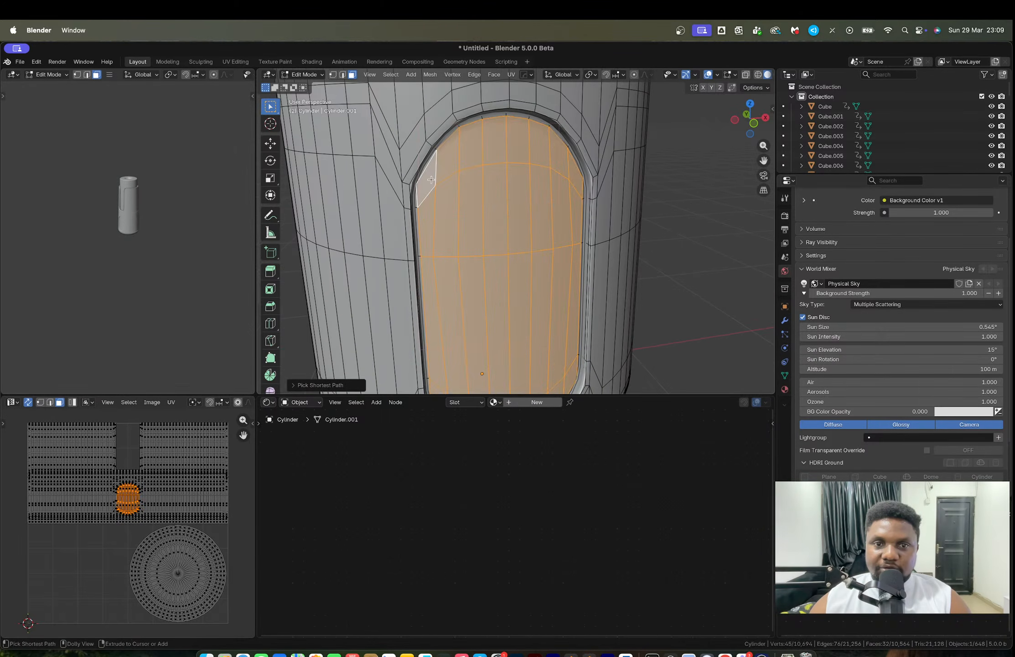
{"action": "scroll", "coordinate": [499, 275], "scroll_direction": "down", "scroll_amount": 4}
{"action": "key", "text": "shift+d"}
{"action": "key", "text": "Escape"}
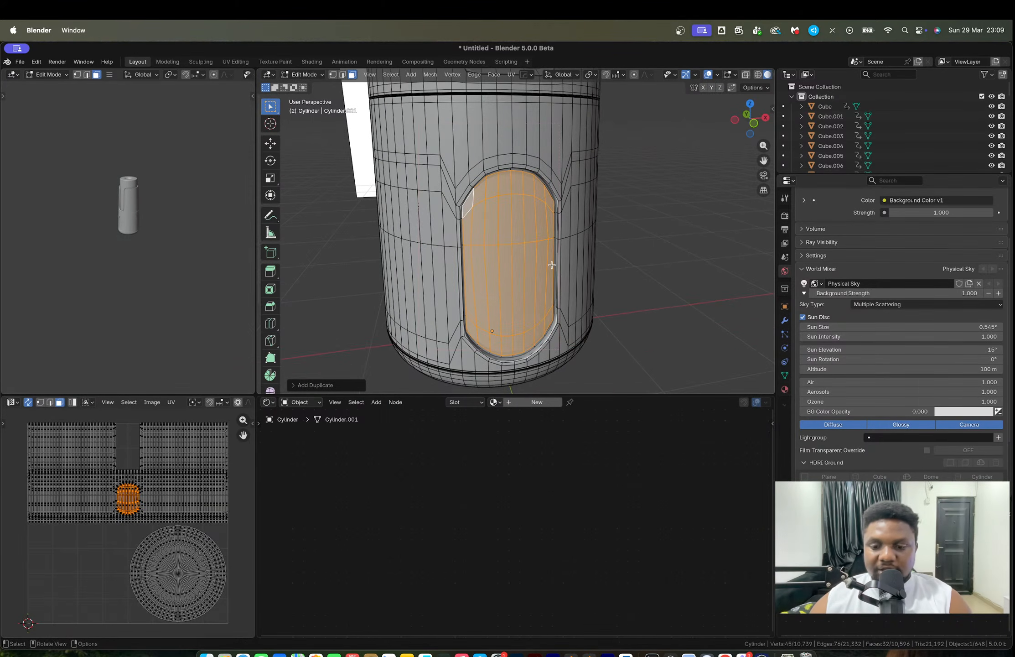
{"action": "key", "text": "p"}
{"action": "key", "text": "Return"}
{"action": "key", "text": "Tab"}
In front view, slide the middle horizontal edge loop of the separated panel down towards the panel's centre.
{"action": "left_click", "coordinate": [503, 222]}
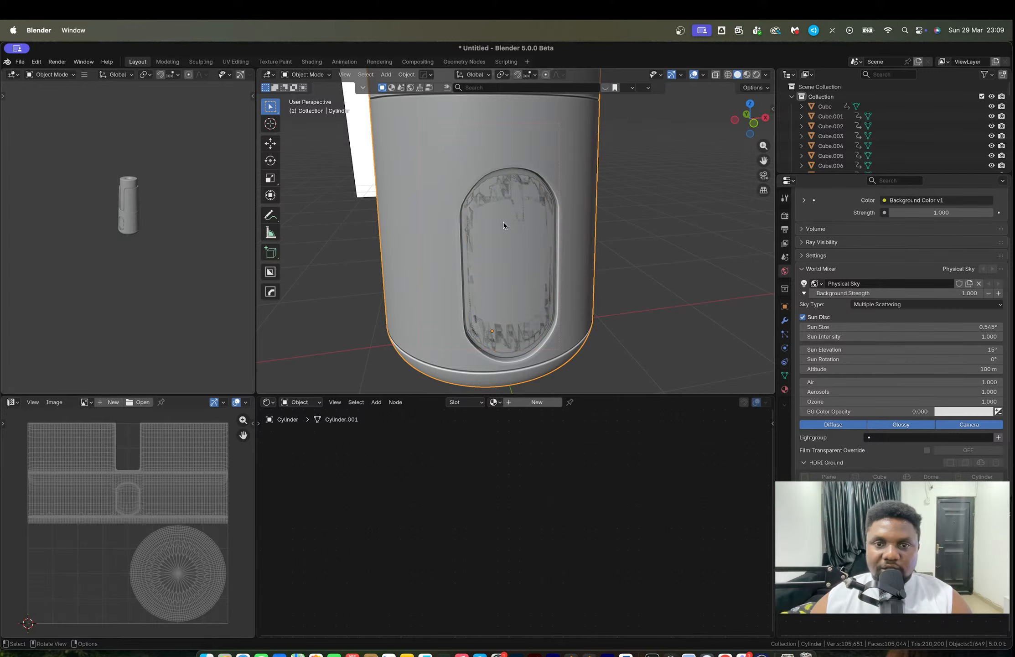
{"action": "left_click", "coordinate": [503, 223]}
{"action": "key", "text": "Tab"}
{"action": "middle_click_drag", "start_coordinate": [503, 222], "coordinate": [547, 238]}
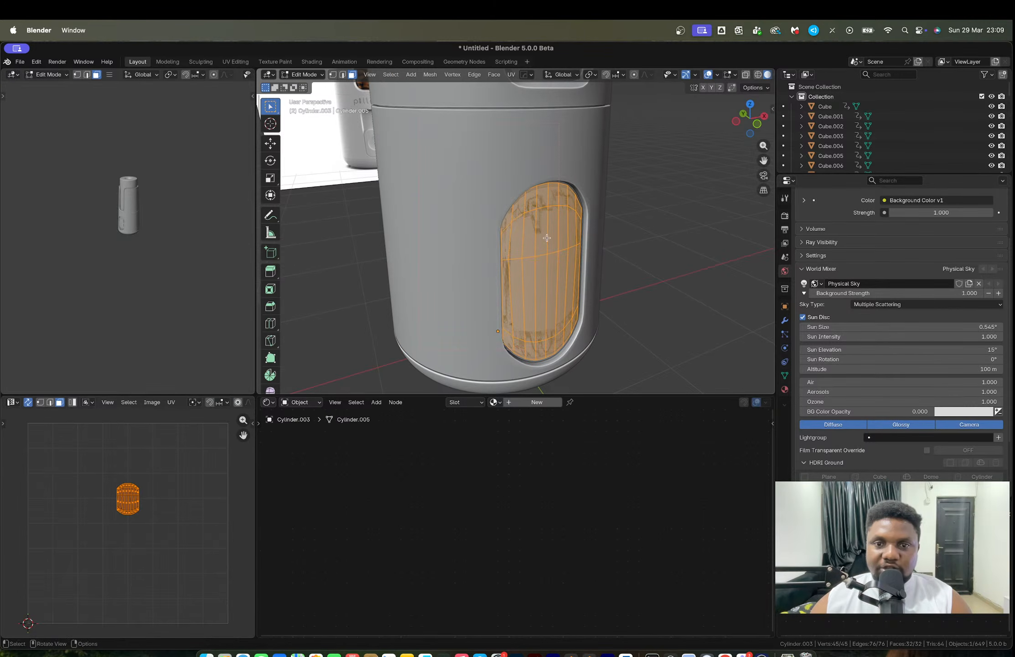
{"action": "left_click", "coordinate": [757, 124]}
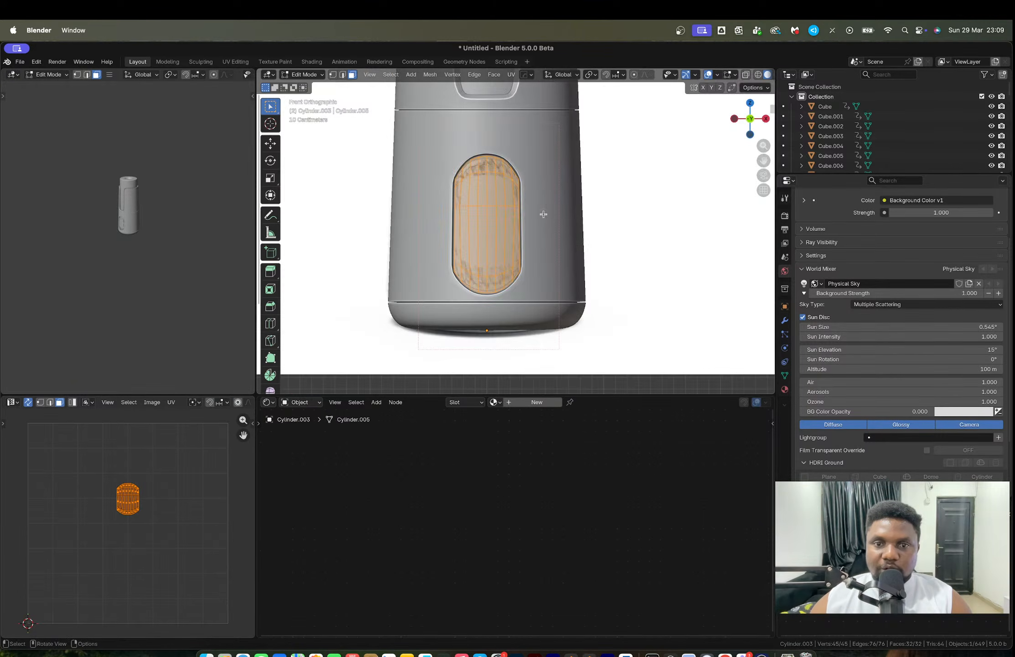
{"action": "scroll", "coordinate": [482, 190], "scroll_direction": "up", "scroll_amount": 6}
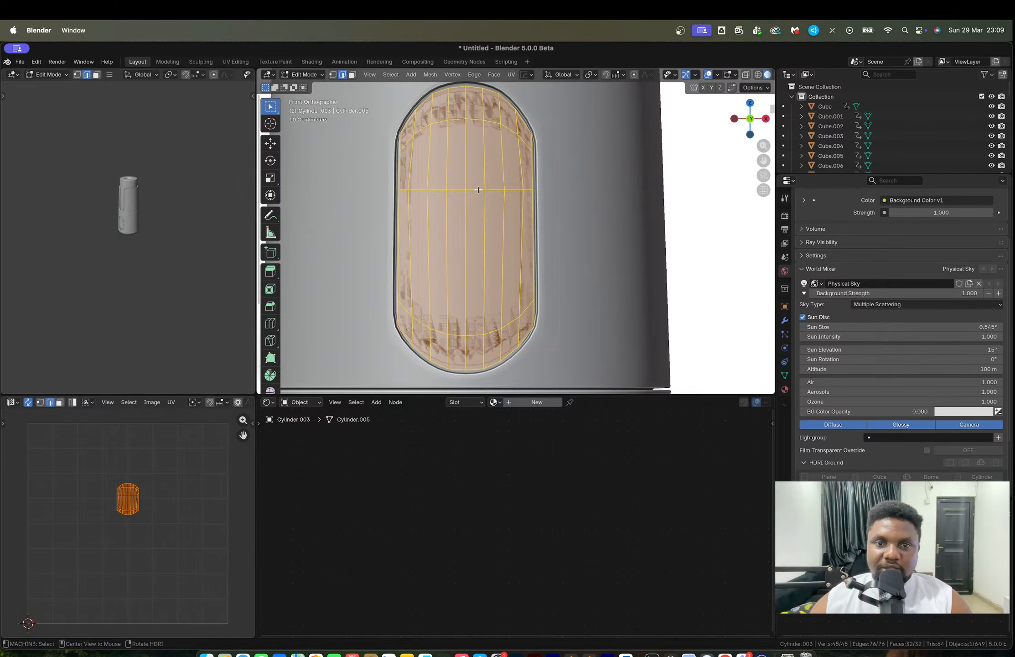
{"action": "left_click", "coordinate": [479, 190], "text": "alt"}
{"action": "key", "text": "g"}
{"action": "key", "text": "g"}
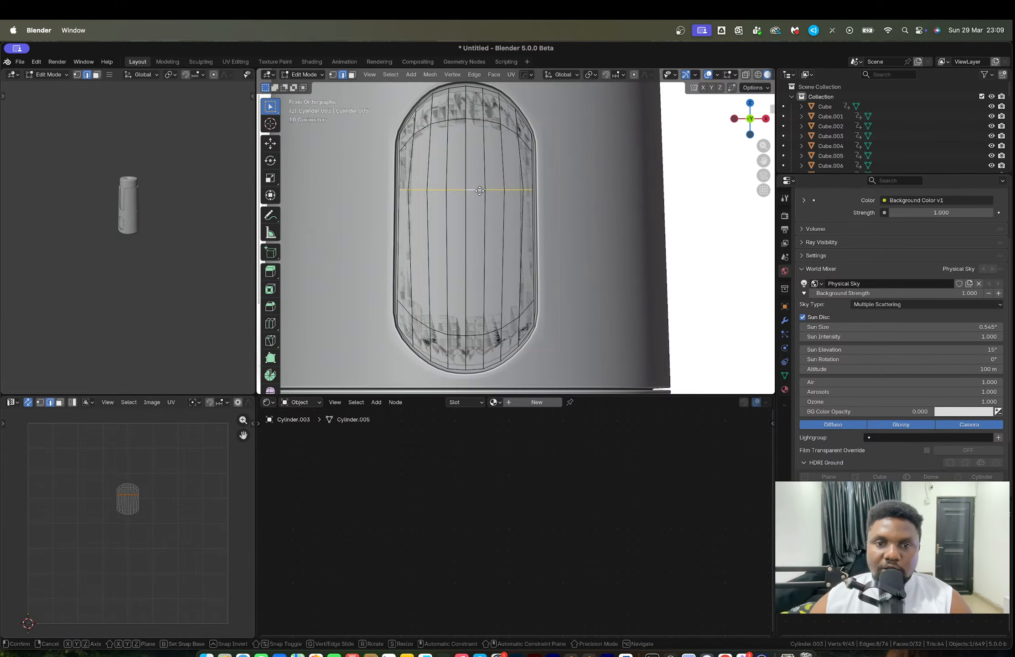
{"action": "left_click", "coordinate": [478, 222]}
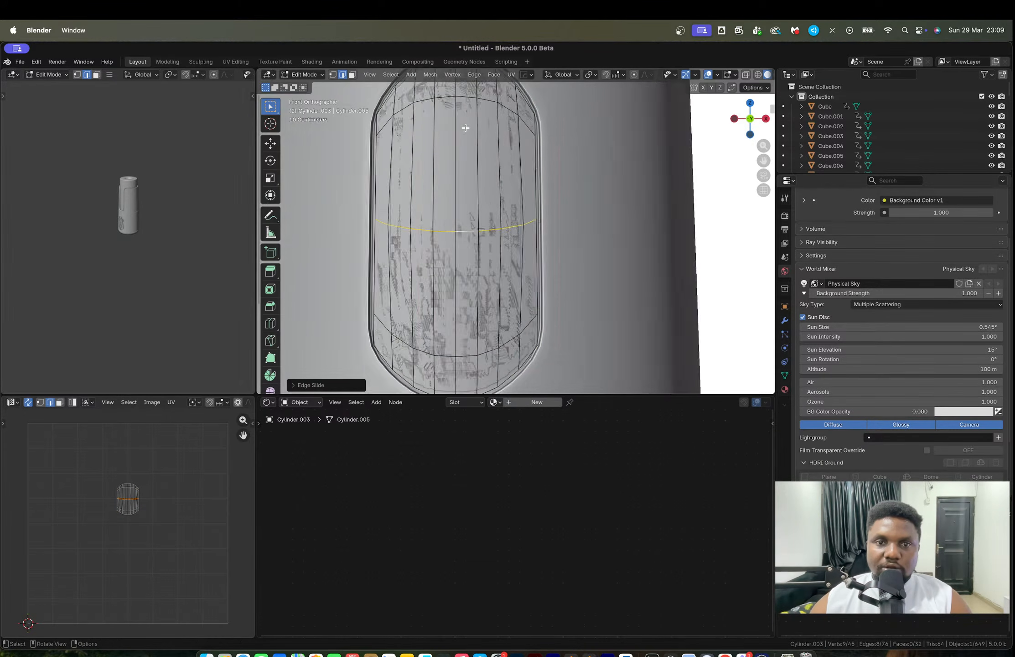
Slide the panel's upper curved edge loop down to space it more evenly below the rounded top.
{"action": "scroll", "coordinate": [477, 191], "scroll_direction": "up", "scroll_amount": 3}
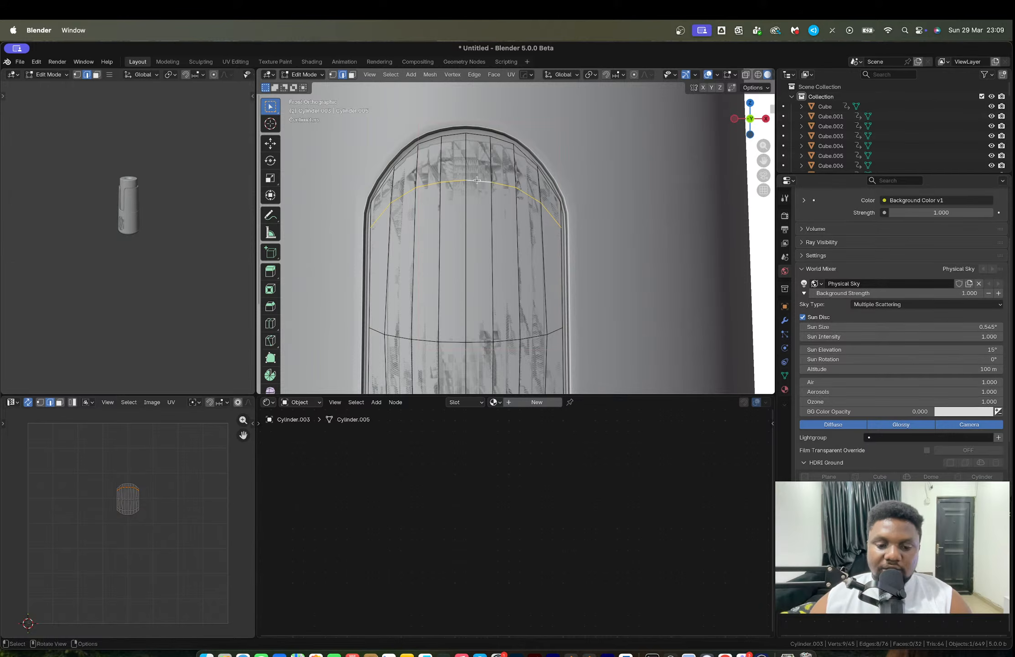
{"action": "key", "text": "g"}
{"action": "key", "text": "g"}
{"action": "left_click", "coordinate": [473, 152]}
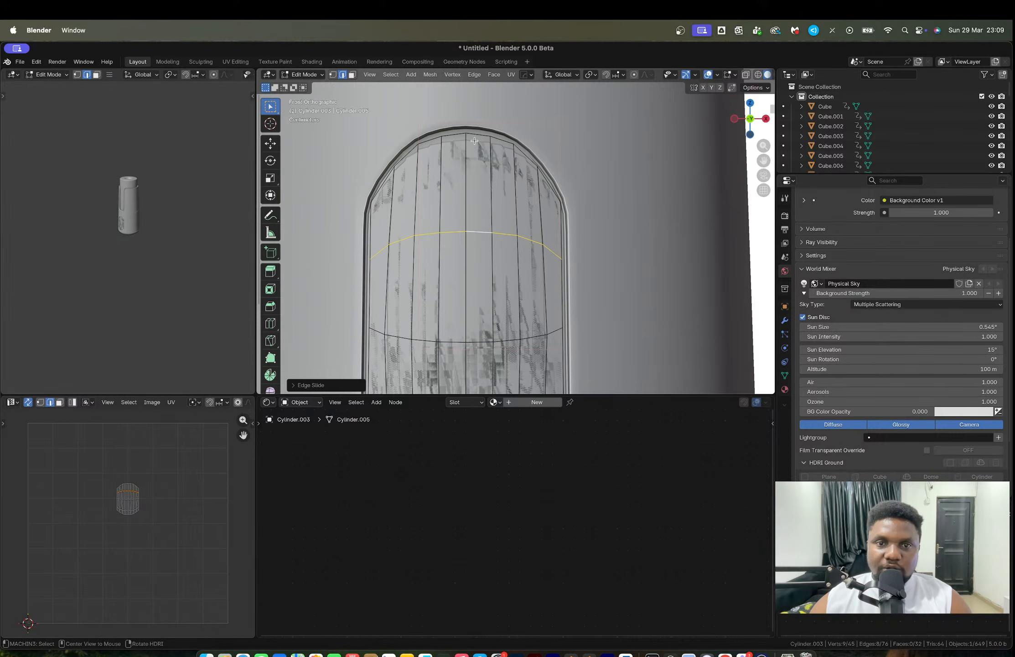
Try to slide the panel's rounded top boundary edges down the panel.
{"action": "key", "text": "ctrl+r"}
{"action": "left_click", "coordinate": [475, 142]}
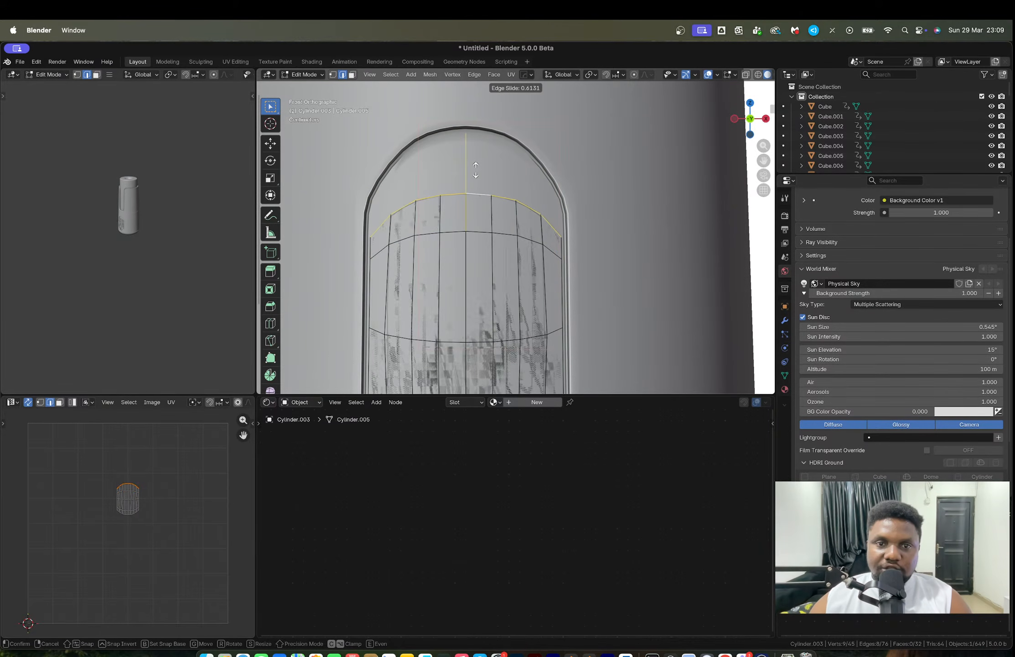
{"action": "left_click", "coordinate": [475, 171]}
{"action": "scroll", "coordinate": [476, 172], "scroll_direction": "up", "scroll_amount": 2}
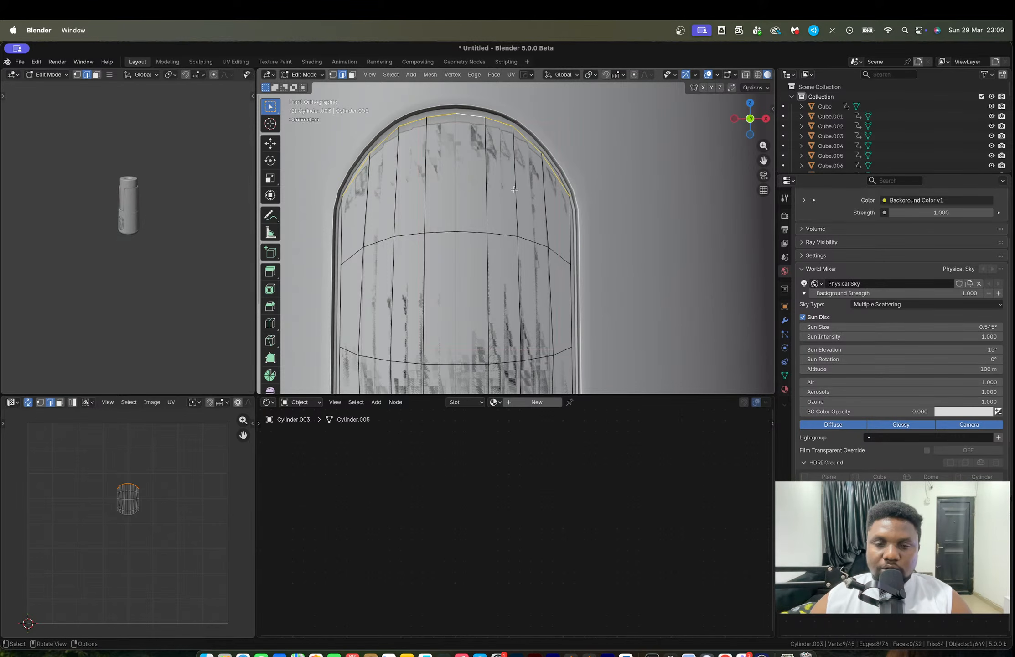
Try to extrude the whole panel about 0.027 m along its normal, and undo the extrusion.
{"action": "key", "text": "Tab"}
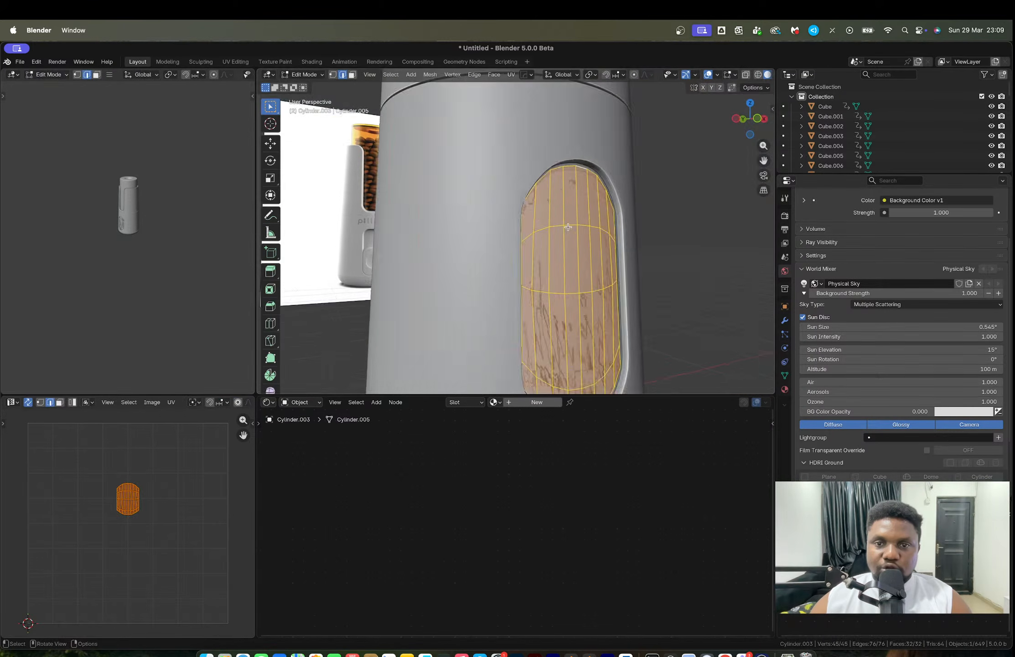
{"action": "scroll", "coordinate": [570, 242], "scroll_direction": "down", "scroll_amount": 2}
{"action": "middle_click_drag", "start_coordinate": [563, 239], "coordinate": [593, 241]}
{"action": "key", "text": "e"}
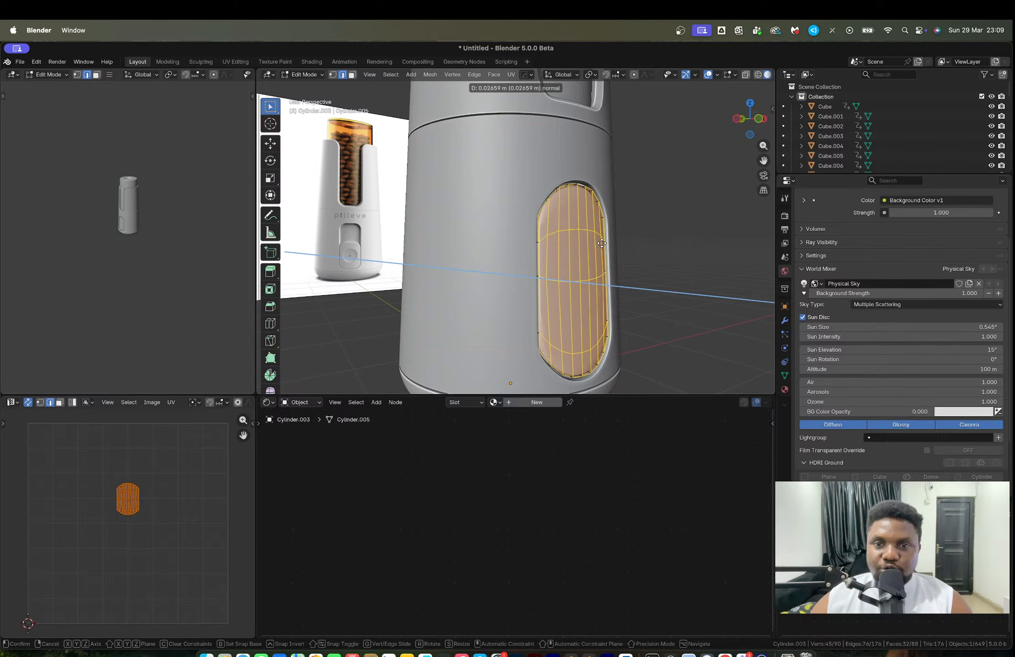
{"action": "left_click", "coordinate": [603, 244]}
{"action": "key", "text": "super+z"}
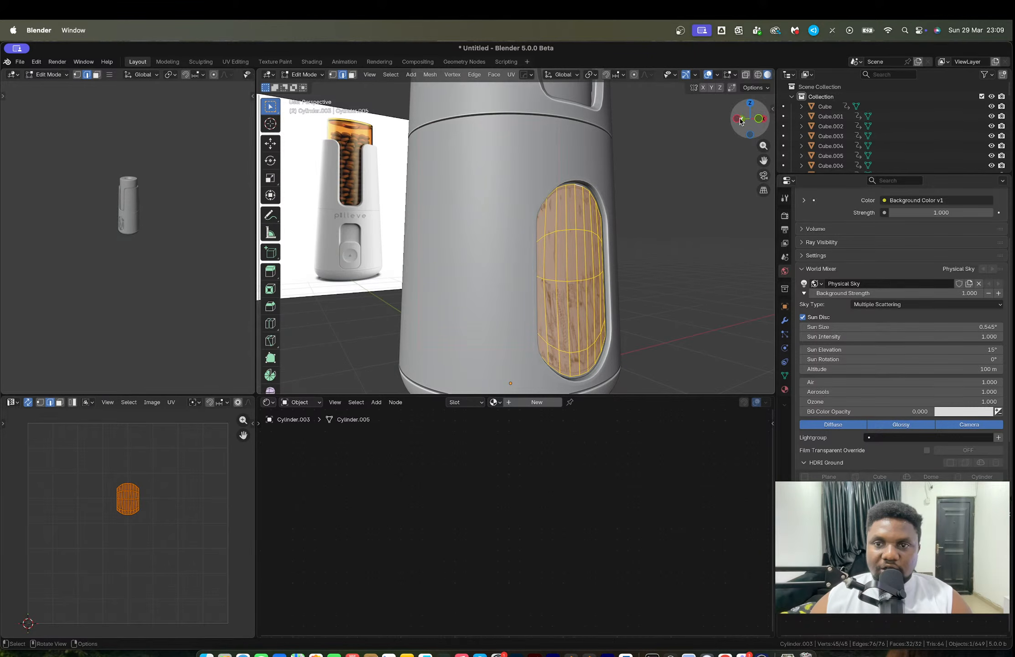
In left view, dissolve the panel's upper curved edge loop just below its rounded top.
{"action": "left_click", "coordinate": [737, 119]}
{"action": "scroll", "coordinate": [555, 213], "scroll_direction": "up", "scroll_amount": 3}
{"action": "key", "text": "1"}
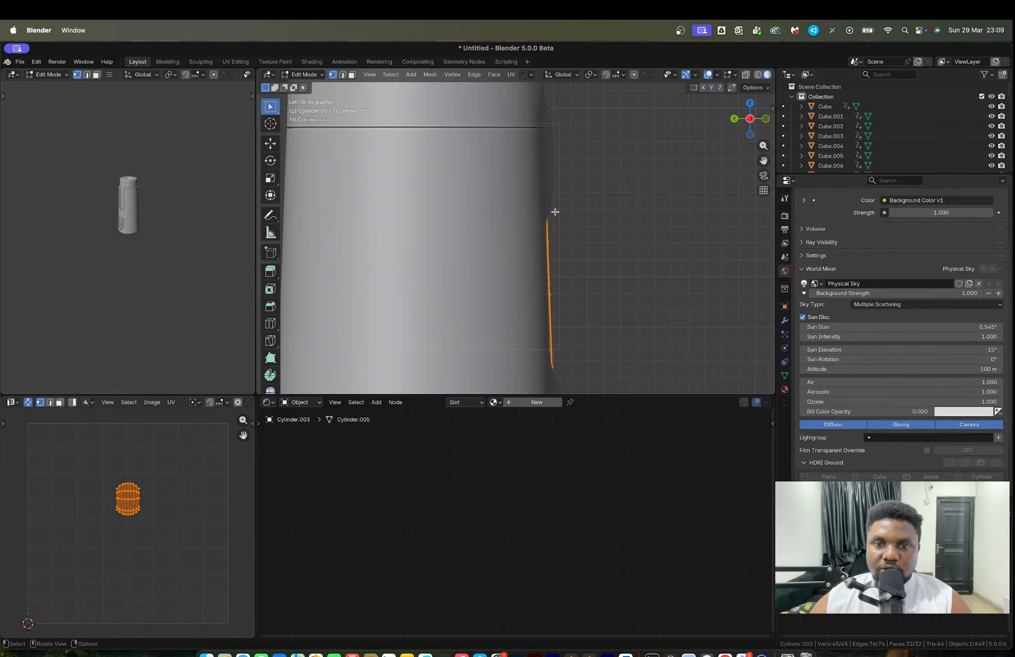
{"action": "key", "text": "alt+z"}
{"action": "key", "text": "2"}
{"action": "key", "text": "alt+a"}
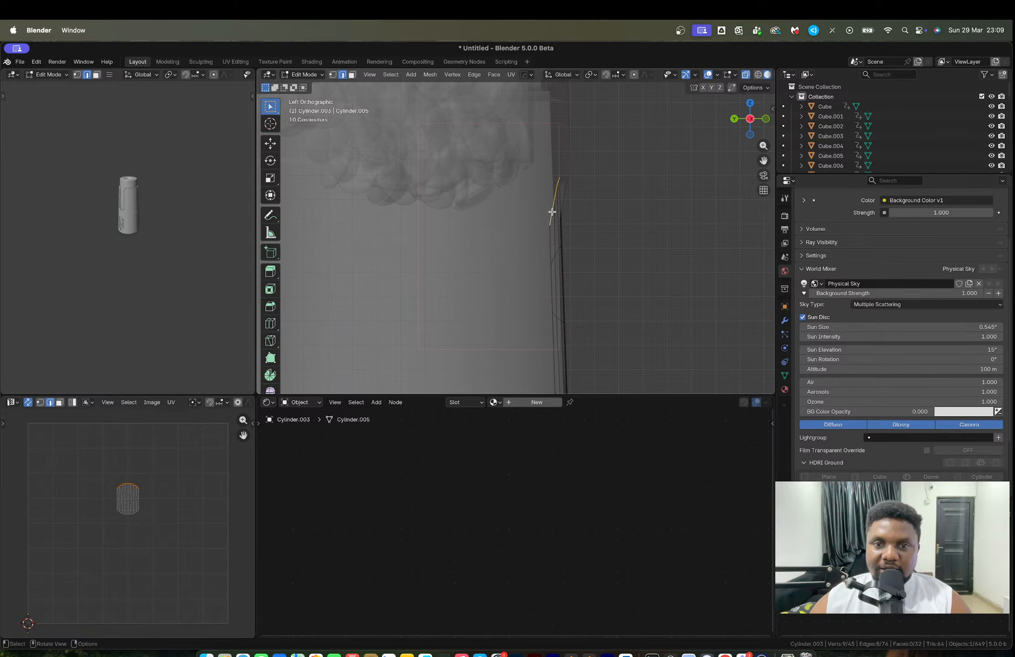
{"action": "left_click", "coordinate": [553, 219], "text": "alt"}
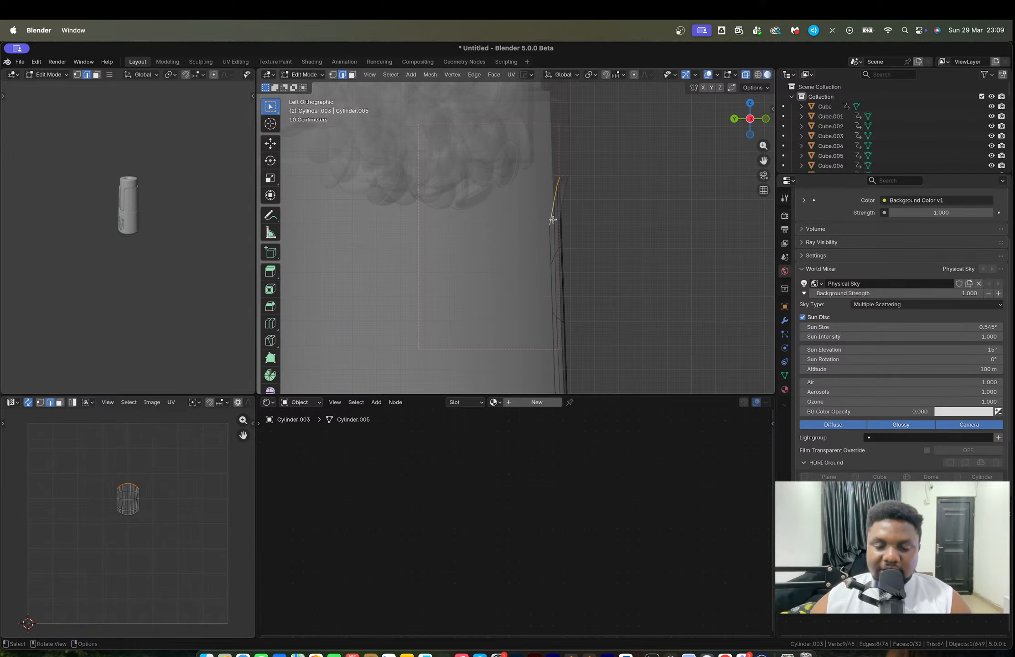
{"action": "left_click", "coordinate": [555, 252], "text": "alt"}
{"action": "key", "text": "x"}
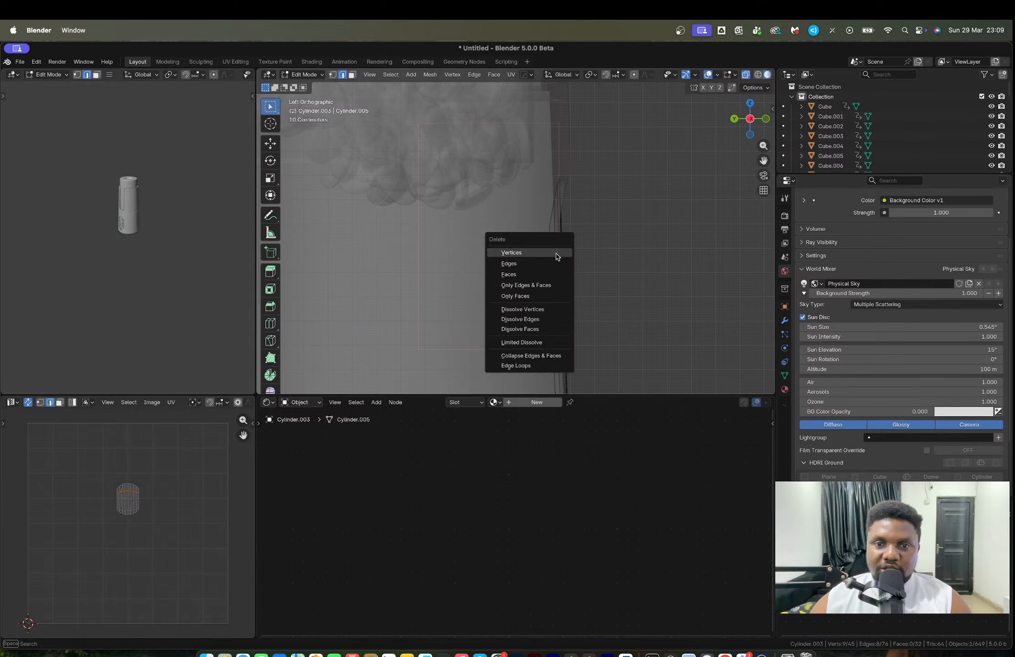
{"action": "left_click", "coordinate": [543, 320]}
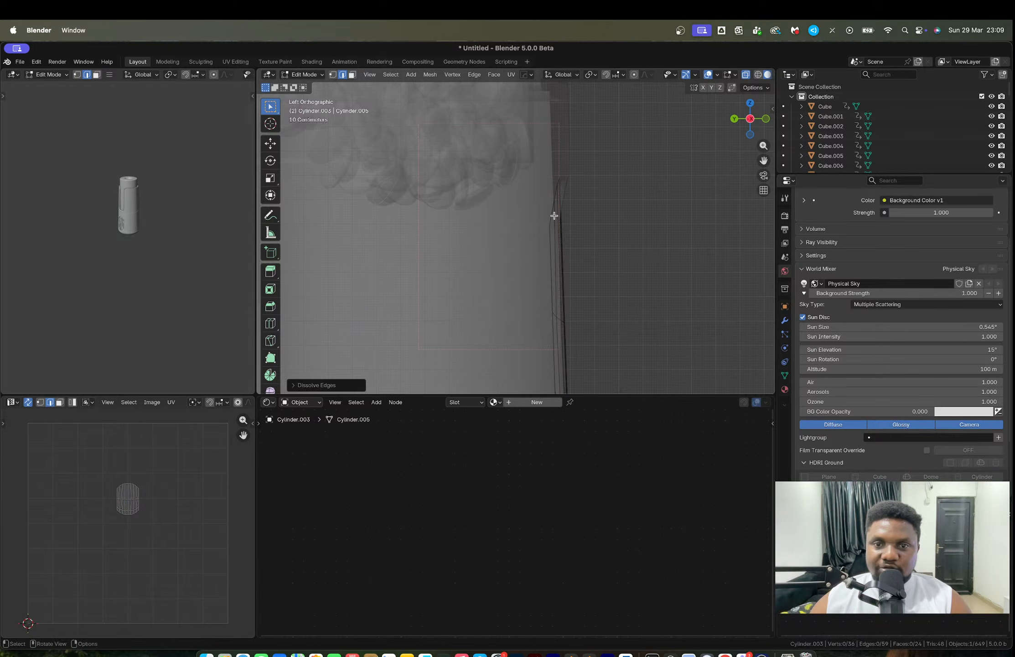
Move the vertices of the panel's rounded top boundary down about 0.26 m to shorten the panel.
{"action": "key", "text": "1"}
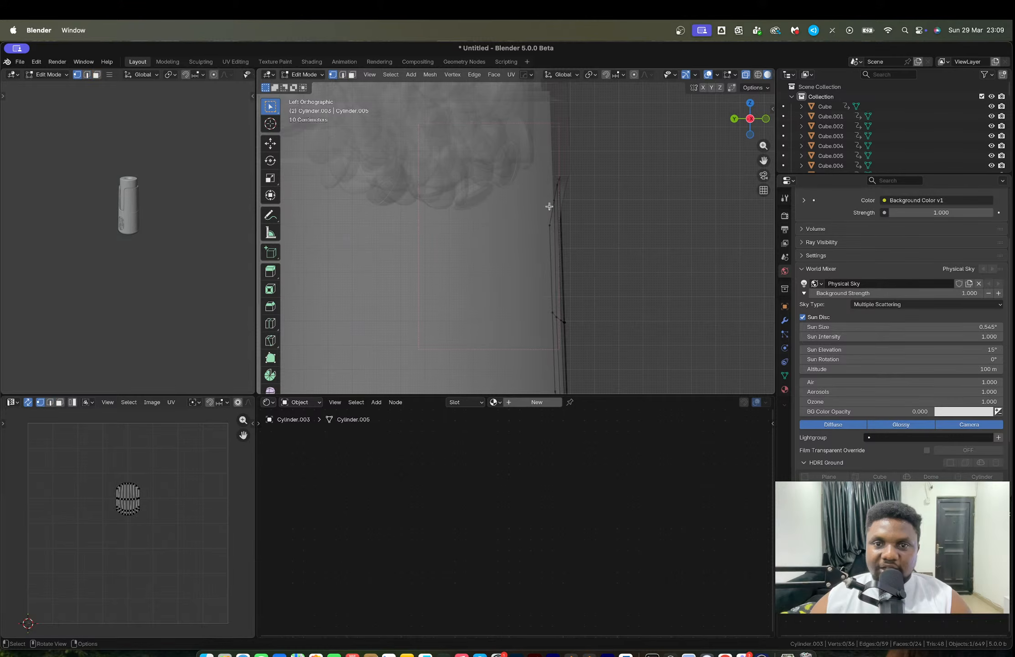
{"action": "left_click_drag", "start_coordinate": [517, 136], "coordinate": [578, 239]}
{"action": "key", "text": "g"}
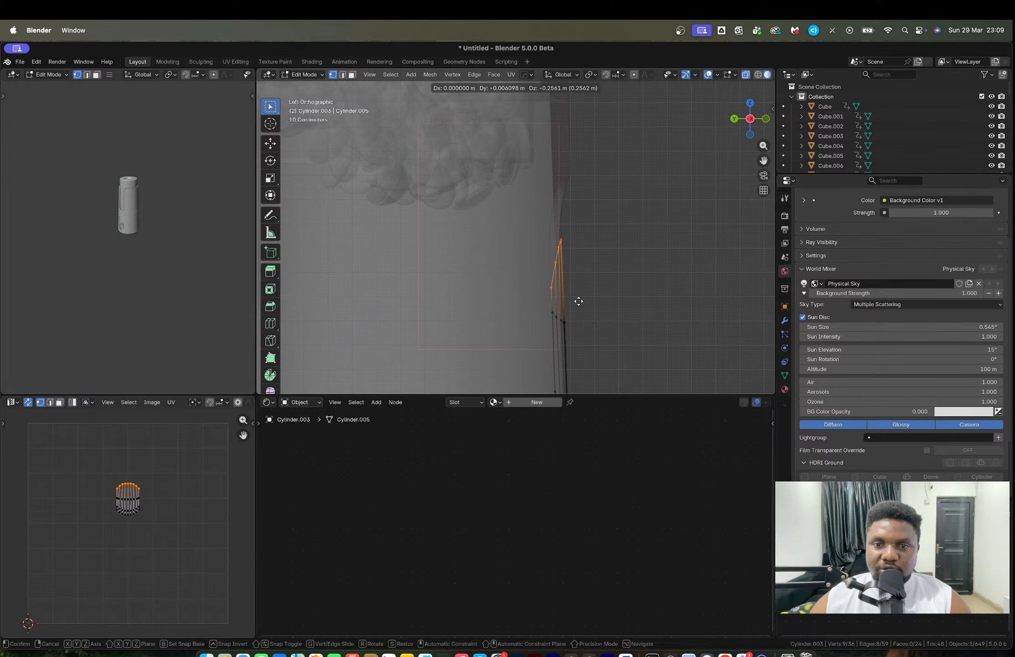
{"action": "left_click", "coordinate": [579, 302]}
{"action": "key", "text": "Tab"}
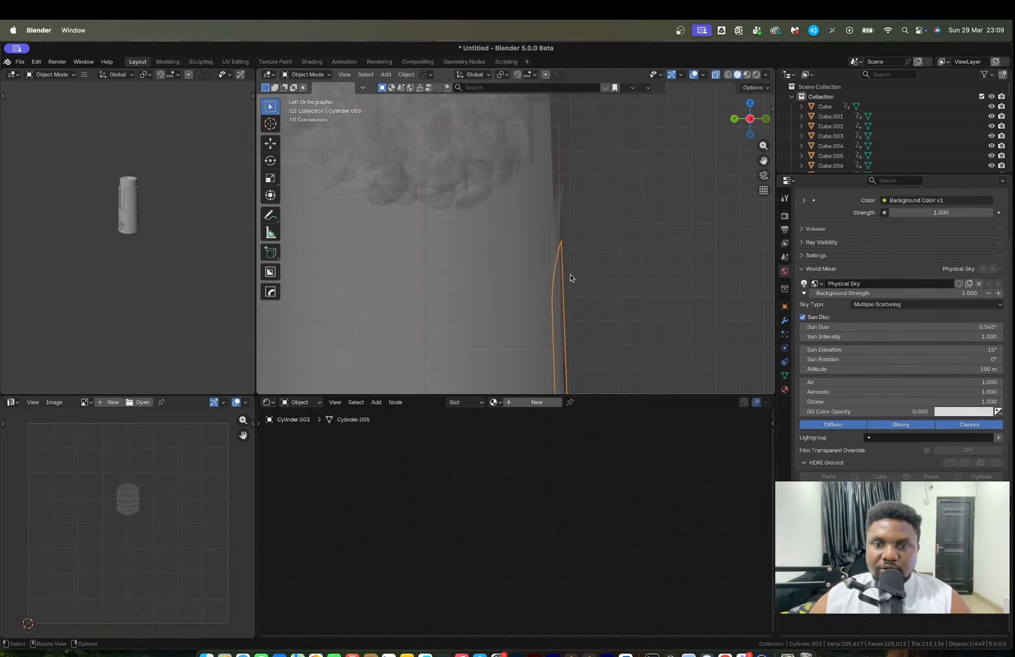
Extrude the whole shortened panel about 0.045 m outward along its normal.
{"action": "middle_click_drag", "start_coordinate": [570, 279], "coordinate": [536, 246]}
{"action": "scroll", "coordinate": [527, 275], "scroll_direction": "up", "scroll_amount": 4}
{"action": "key", "text": "Tab"}
{"action": "key", "text": "a"}
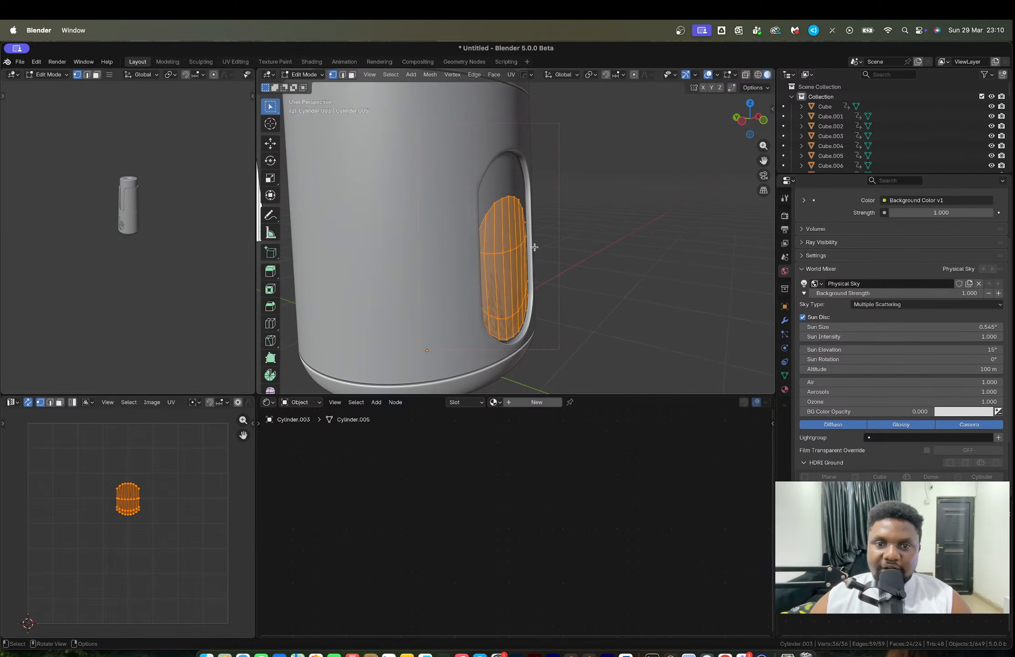
{"action": "key", "text": "e"}
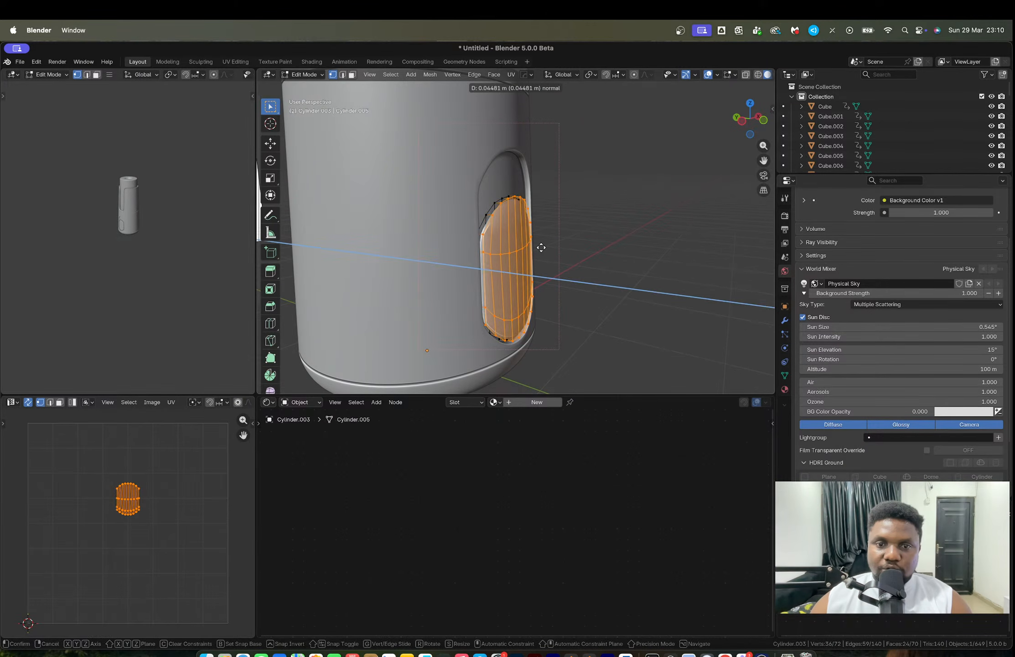
{"action": "left_click", "coordinate": [540, 247]}
Bevel the extruded panel's front and back outline edge loops with 6 segments and an offset of about 0.004 m.
{"action": "scroll", "coordinate": [483, 219], "scroll_direction": "up", "scroll_amount": 3}
{"action": "middle_click_drag", "start_coordinate": [473, 209], "coordinate": [479, 223]}
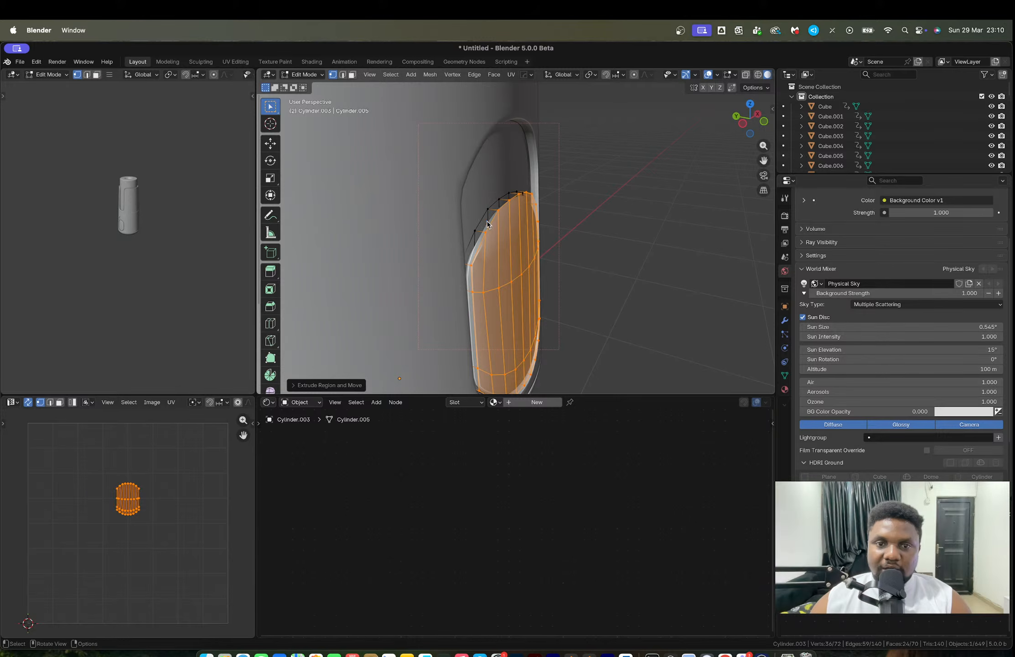
{"action": "key", "text": "Tab"}
{"action": "key", "text": "Tab"}
{"action": "key", "text": "2"}
{"action": "left_click", "coordinate": [490, 223], "text": "alt"}
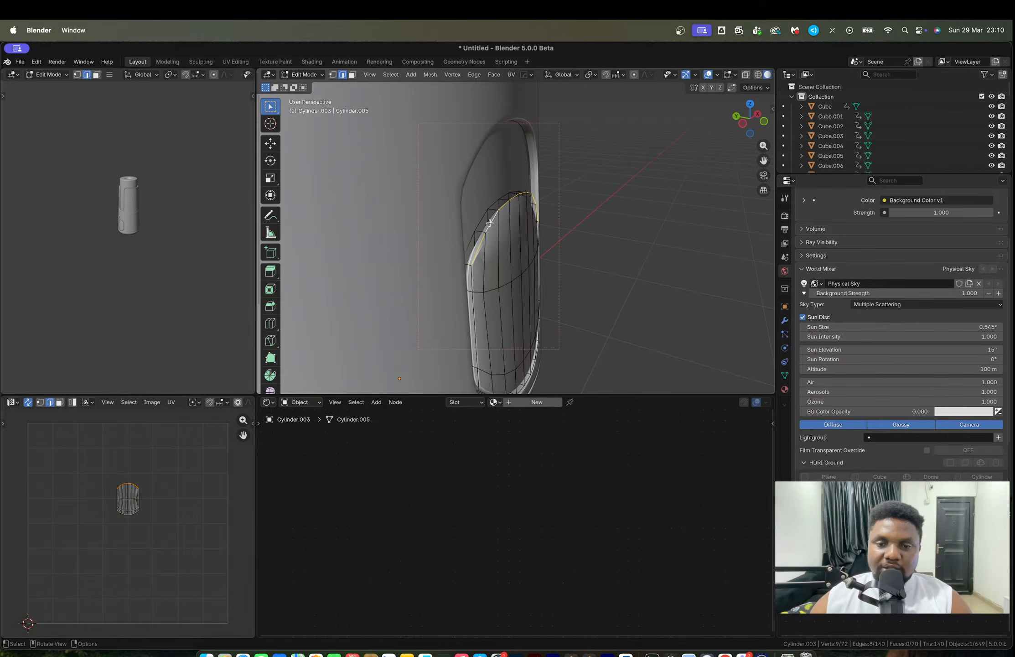
{"action": "left_click", "coordinate": [490, 223]}
{"action": "key", "text": "y"}
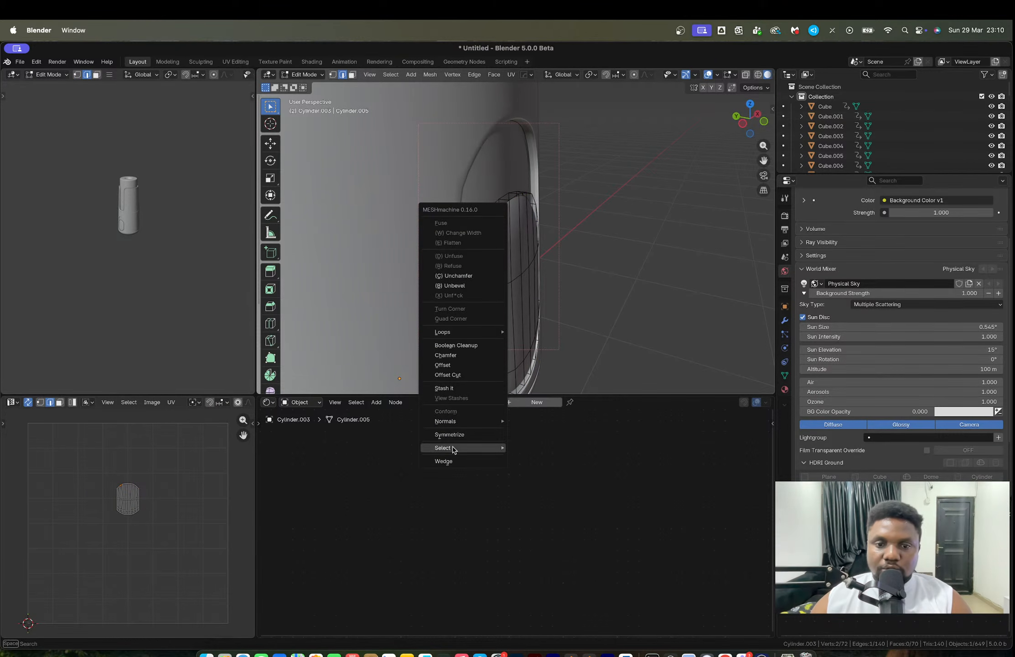
{"action": "mouse_move", "coordinate": [454, 449]}
{"action": "left_click", "coordinate": [533, 447]}
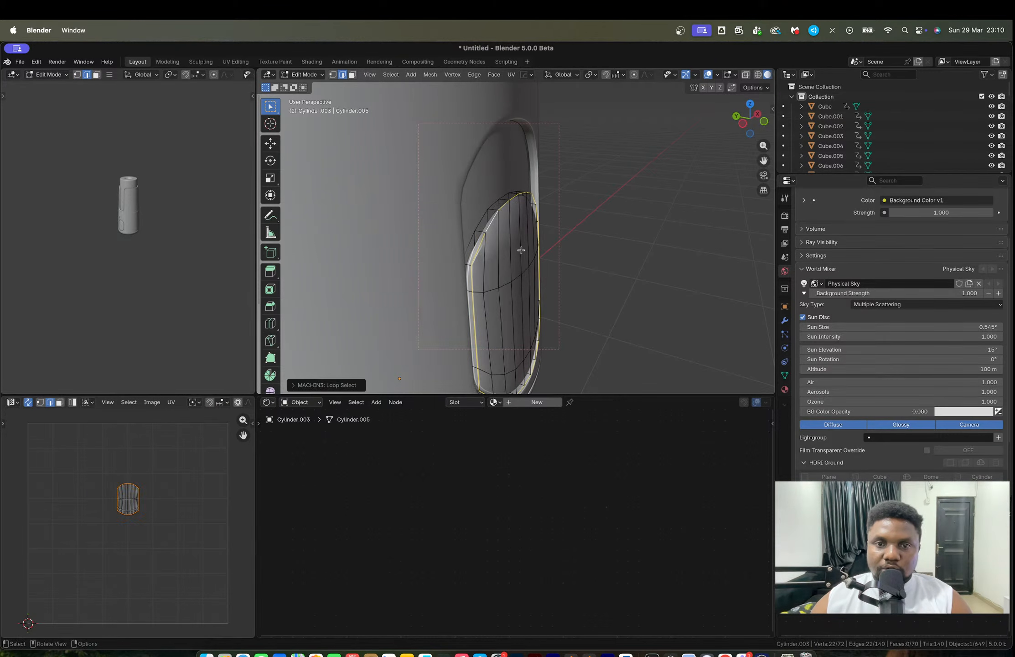
{"action": "left_click", "coordinate": [479, 225], "text": "shift"}
{"action": "key", "text": "y"}
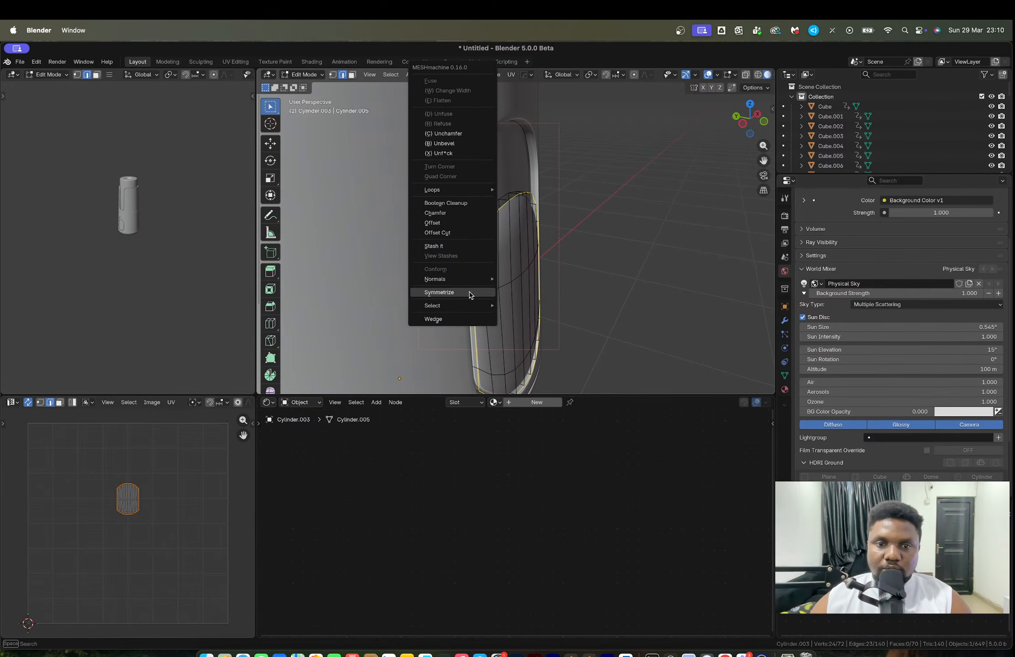
{"action": "mouse_move", "coordinate": [473, 306]}
{"action": "left_click", "coordinate": [516, 305]}
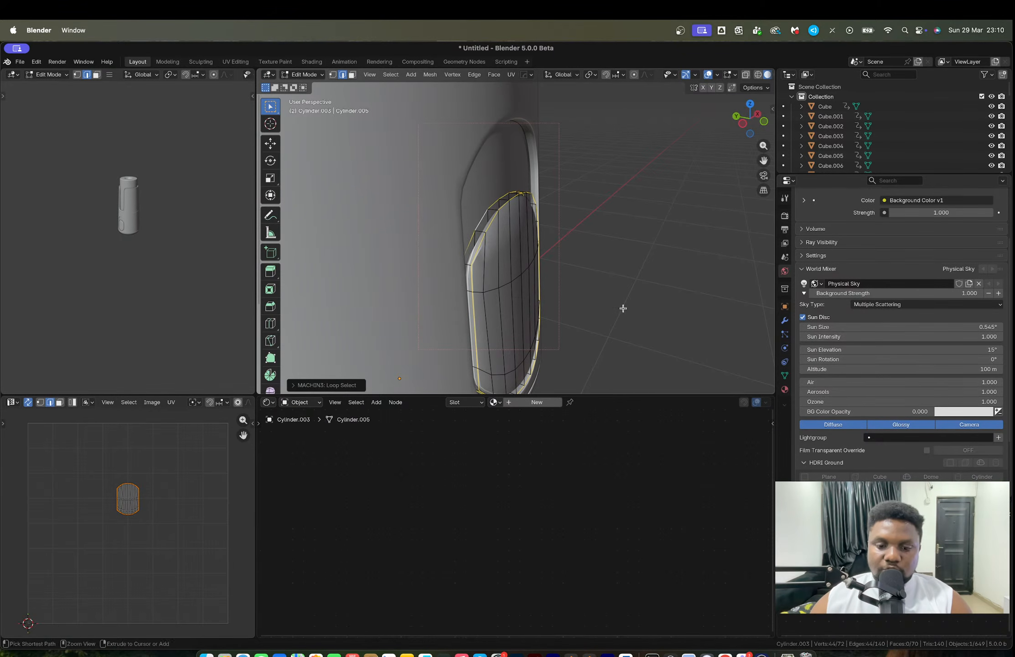
{"action": "key", "text": "ctrl+b"}
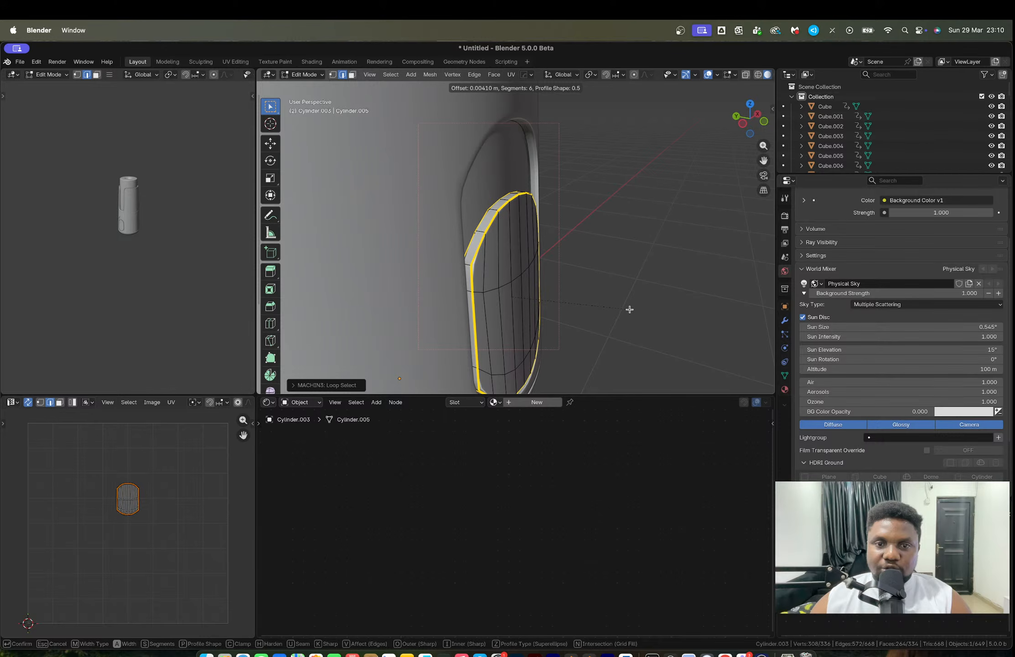
{"action": "left_click", "coordinate": [630, 309]}
{"action": "key", "text": "Tab"}
Inspect the bevelled panel in its slot from several angles and compare it with the button in the reference image.
{"action": "middle_click_drag", "start_coordinate": [603, 299], "coordinate": [517, 265]}
{"action": "scroll", "coordinate": [482, 256], "scroll_direction": "down", "scroll_amount": 5}
{"action": "left_click", "coordinate": [587, 222]}
{"action": "scroll", "coordinate": [416, 362], "scroll_direction": "down", "scroll_amount": 3}
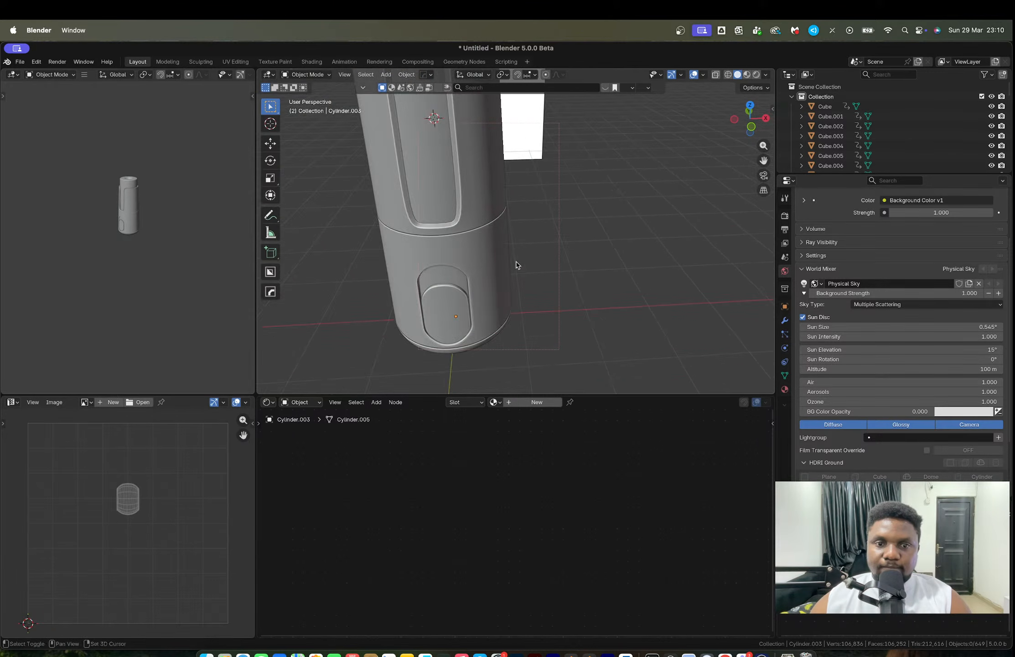
{"action": "middle_click_drag", "start_coordinate": [490, 322], "coordinate": [462, 297]}
{"action": "scroll", "coordinate": [480, 288], "scroll_direction": "up", "scroll_amount": 4}
{"action": "scroll", "coordinate": [460, 297], "scroll_direction": "down", "scroll_amount": 3}
{"action": "left_click", "coordinate": [518, 269]}
{"action": "key", "text": "Tab"}
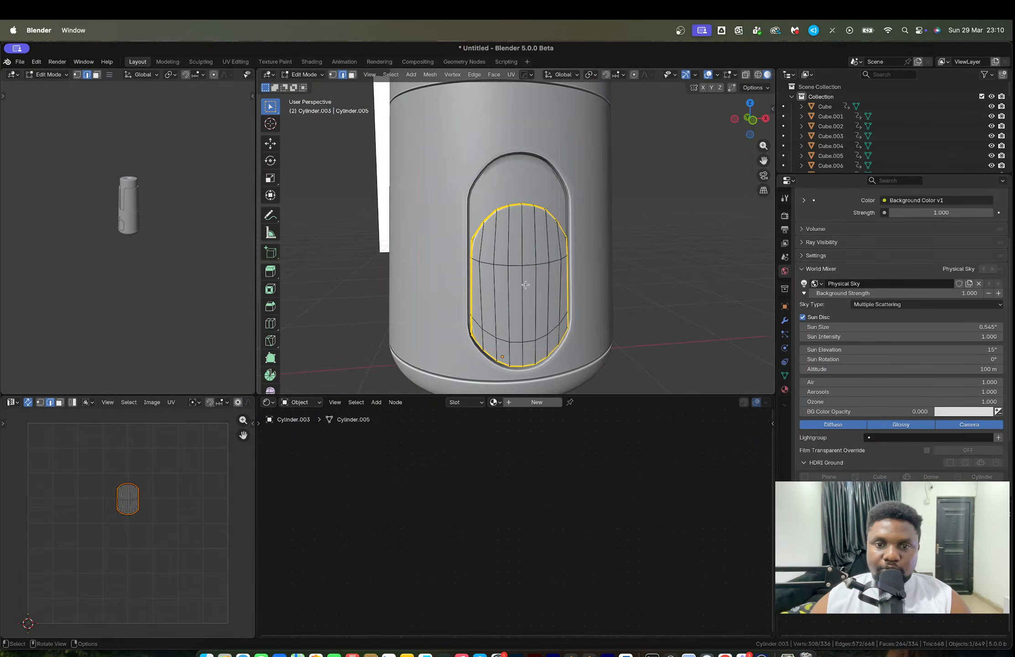
{"action": "scroll", "coordinate": [525, 285], "scroll_direction": "up", "scroll_amount": 4}
{"action": "middle_click_drag", "start_coordinate": [527, 287], "coordinate": [508, 218], "text": "shift"}
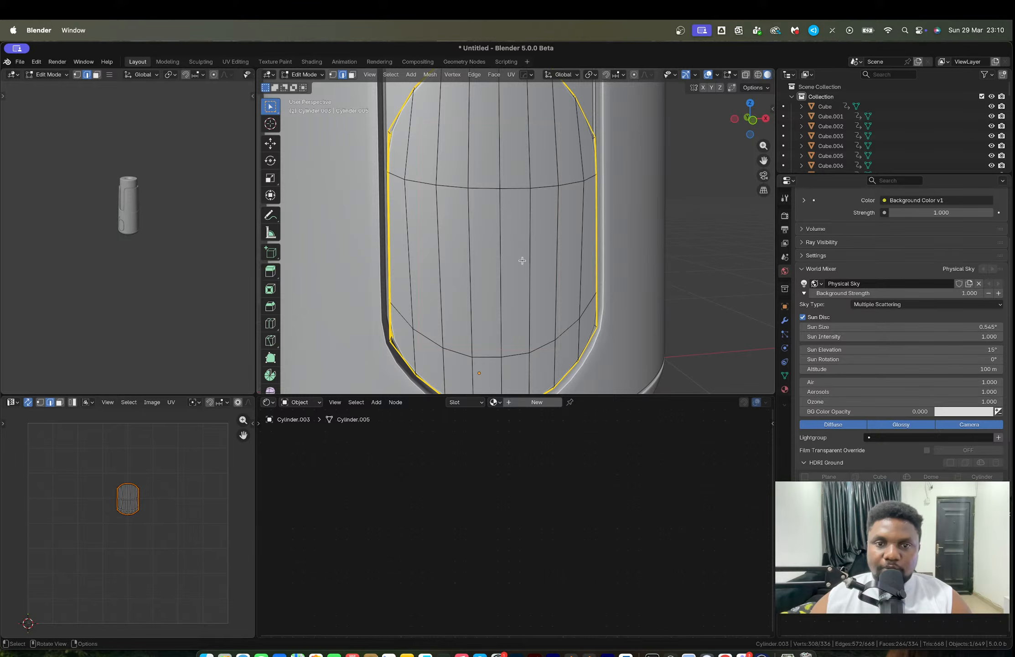
{"action": "scroll", "coordinate": [522, 259], "scroll_direction": "down", "scroll_amount": 3}
{"action": "middle_click_drag", "start_coordinate": [522, 258], "coordinate": [556, 179]}
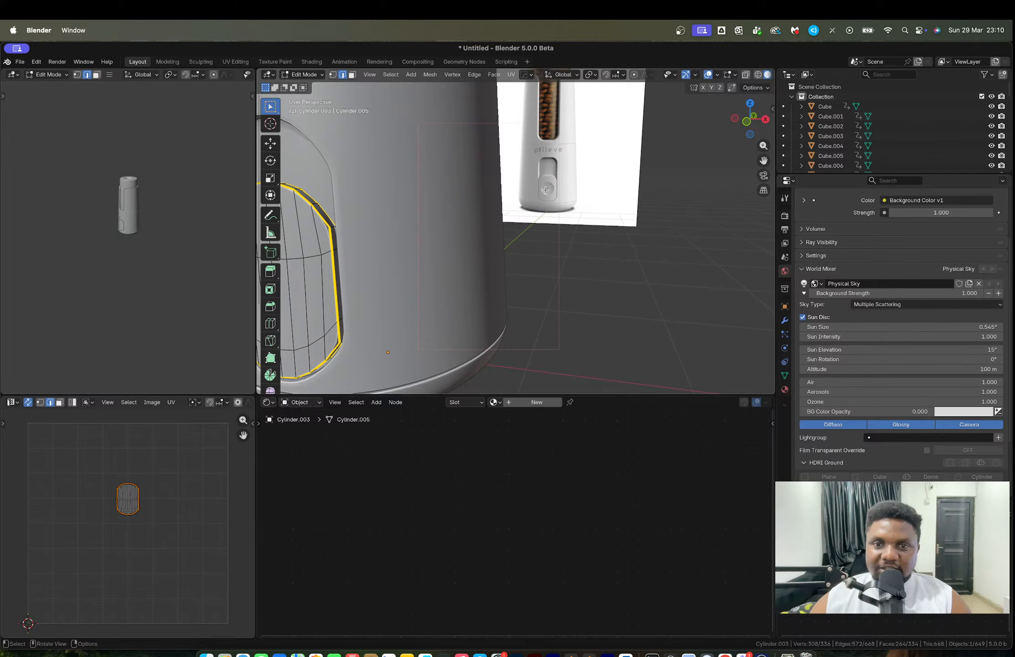
{"action": "middle_click_drag", "start_coordinate": [463, 229], "coordinate": [543, 253], "text": "shift"}
{"action": "scroll", "coordinate": [543, 244], "scroll_direction": "up", "scroll_amount": 3}
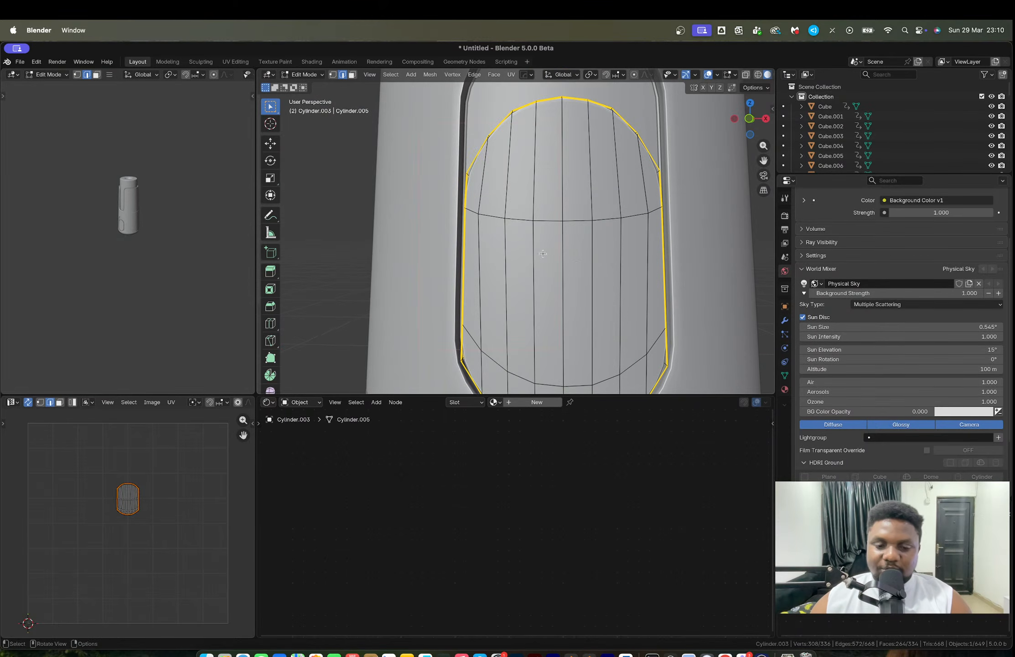
In front view, add a horizontal loop cut across the panel just above its lower curved edge loop.
{"action": "left_click", "coordinate": [750, 119]}
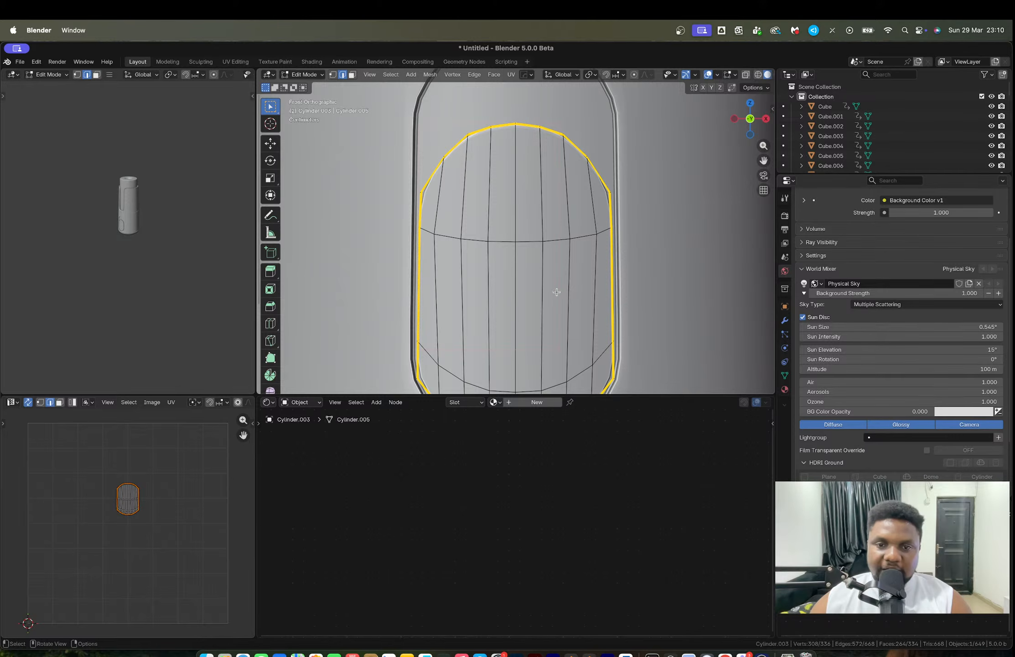
{"action": "key", "text": "ctrl+r"}
{"action": "left_click", "coordinate": [576, 306]}
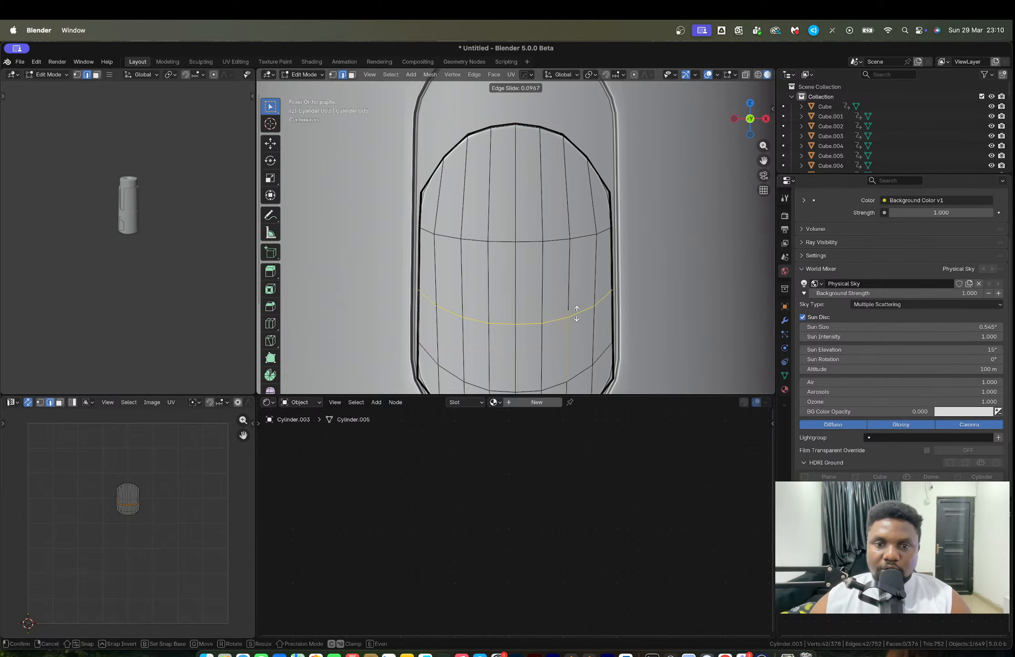
{"action": "left_click", "coordinate": [581, 343]}
Slide the panel's upper horizontal edge loop up towards the rounded top.
{"action": "left_click", "coordinate": [530, 242], "text": "alt"}
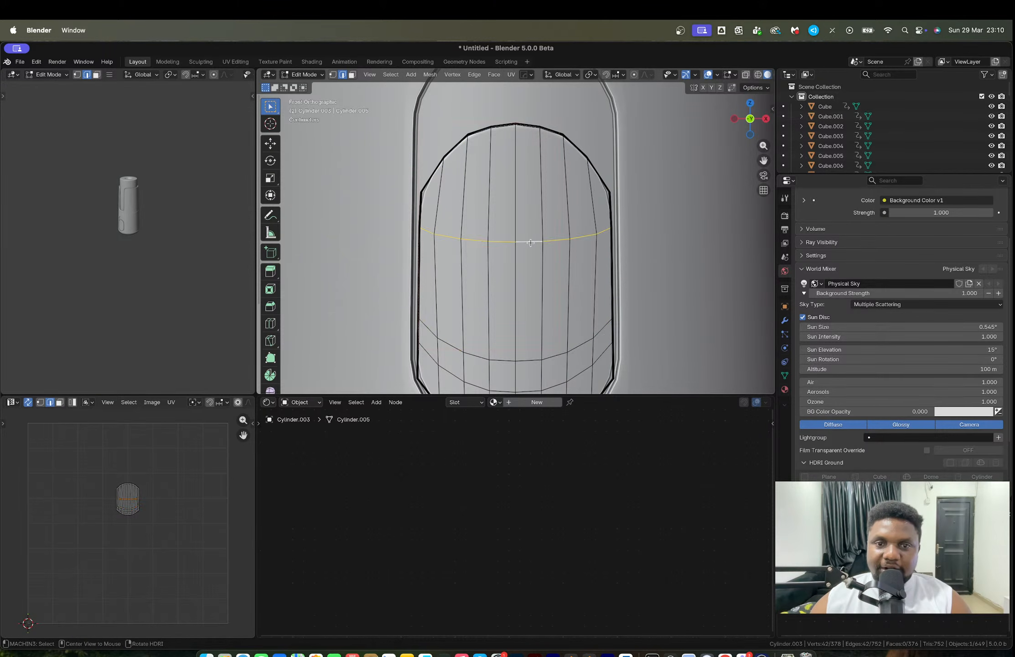
{"action": "key", "text": "g"}
{"action": "key", "text": "g"}
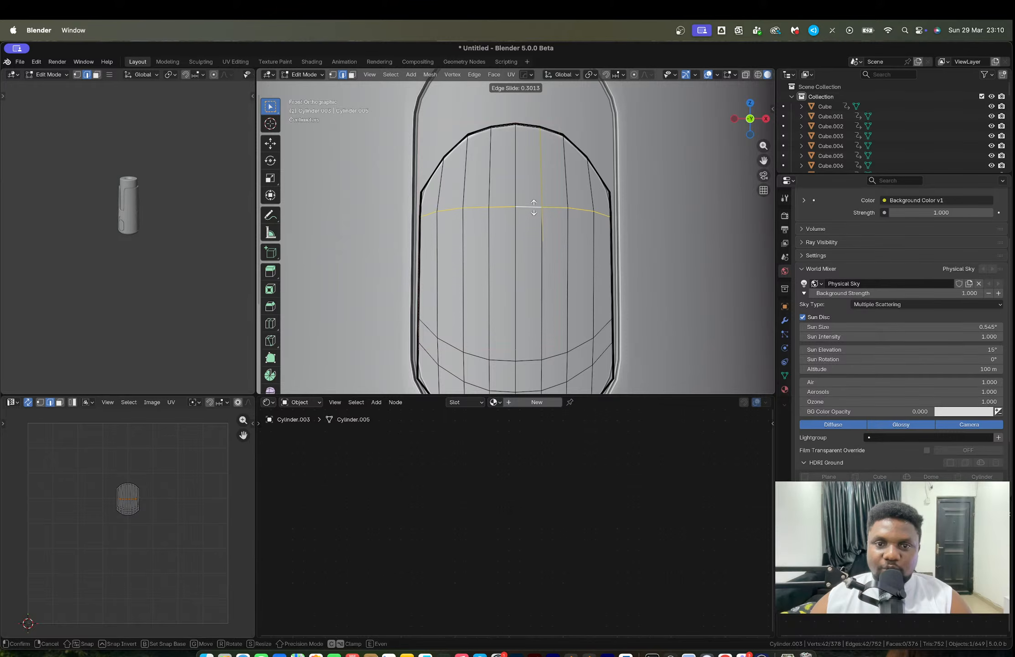
{"action": "left_click", "coordinate": [538, 201]}
Select the panel's six central faces between the horizontal loops and inset them about 0.036 m.
{"action": "key", "text": "3"}
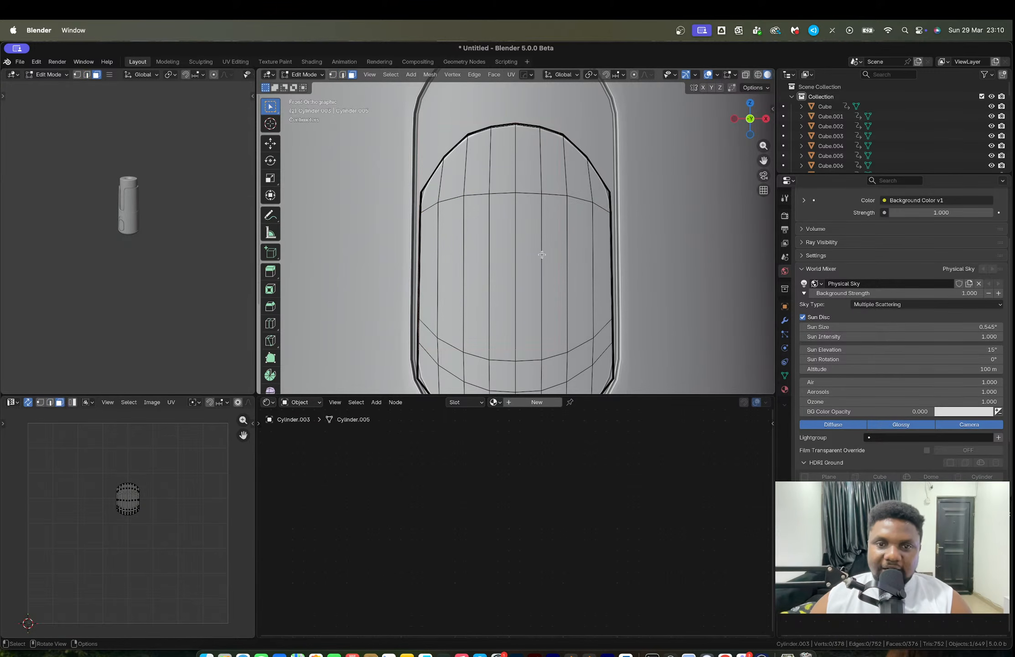
{"action": "left_click_drag", "start_coordinate": [456, 259], "coordinate": [576, 287]}
{"action": "key", "text": "i"}
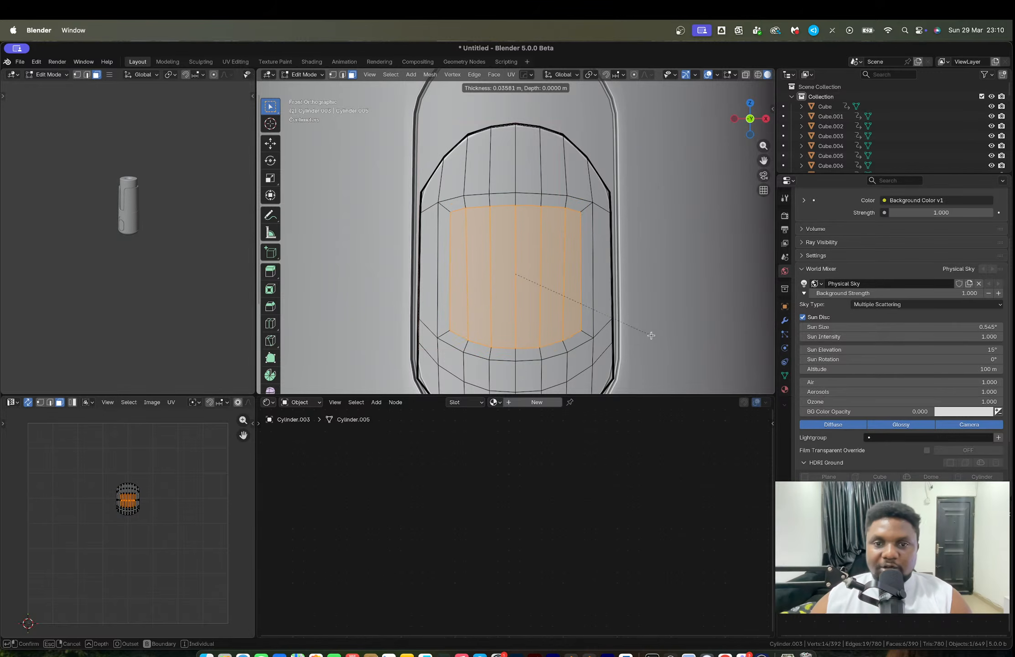
{"action": "left_click", "coordinate": [650, 335]}
Try to shape the inset faces into a circle with LoopTools and scale the circle down slightly.
{"action": "right_click", "coordinate": [532, 275]}
{"action": "mouse_move", "coordinate": [547, 274]}
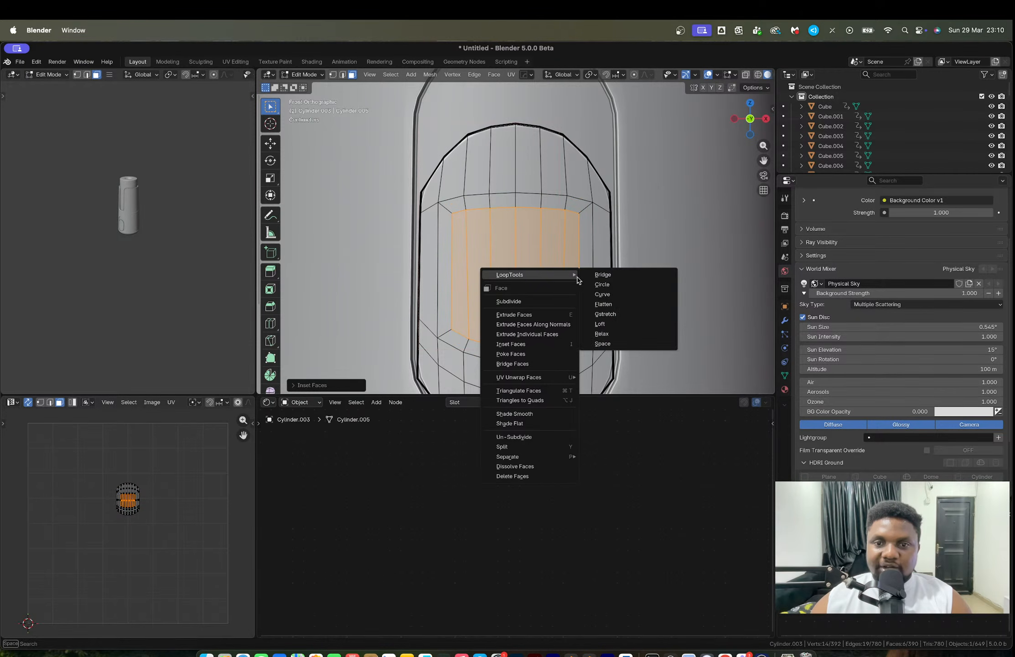
{"action": "left_click", "coordinate": [602, 285]}
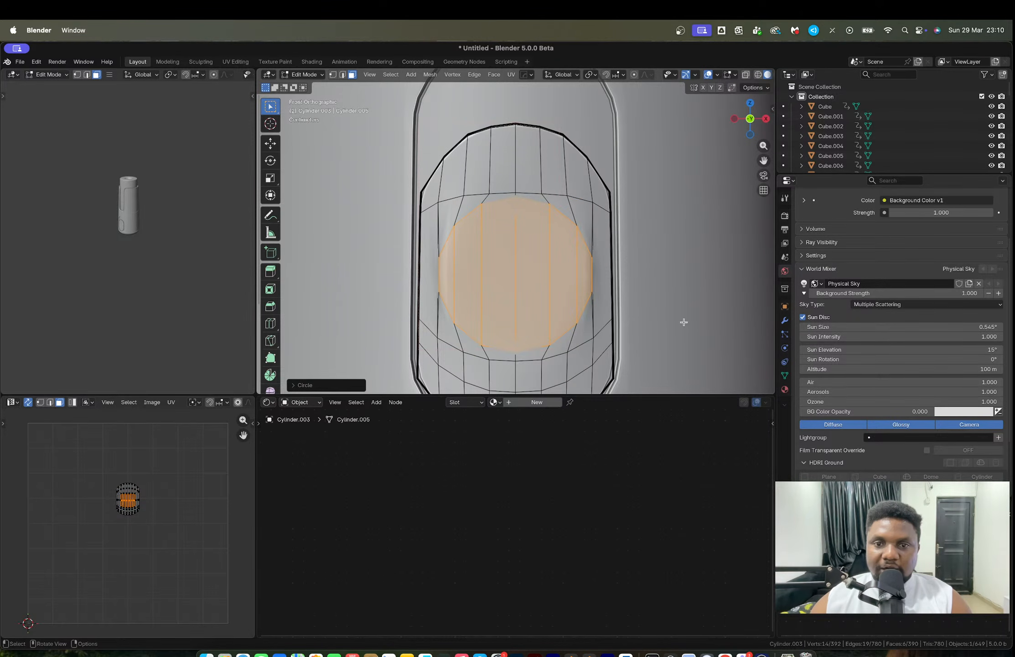
{"action": "key", "text": "s"}
{"action": "left_click", "coordinate": [659, 328]}
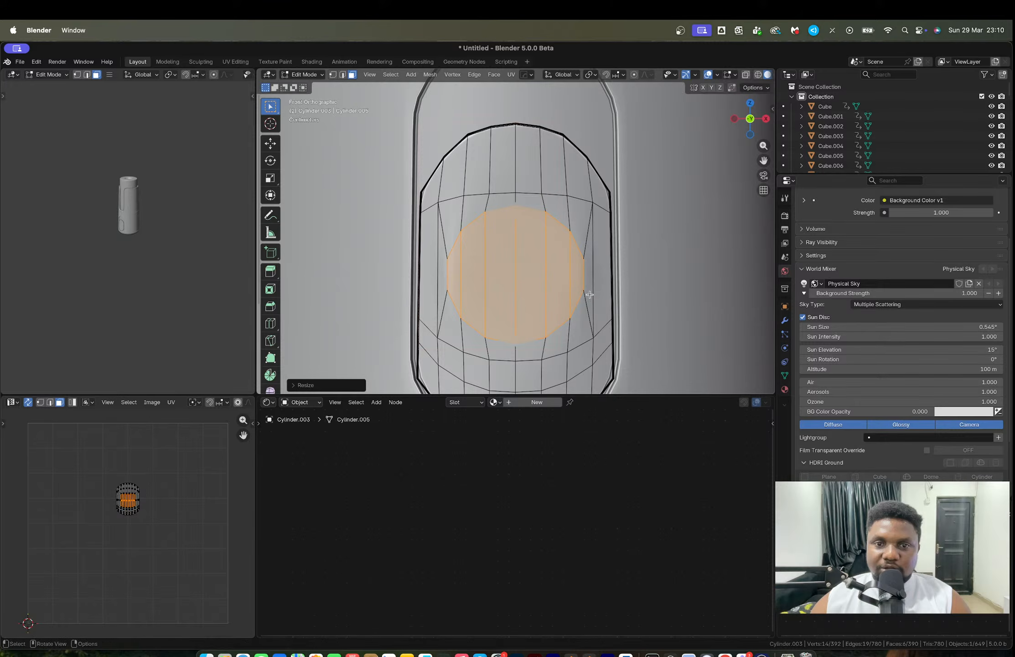
Check the circle's shading on the panel, and undo the scaling, the circle shaping and the inset.
{"action": "key", "text": "alt+z"}
{"action": "key", "text": "alt+z"}
{"action": "key", "text": "Tab"}
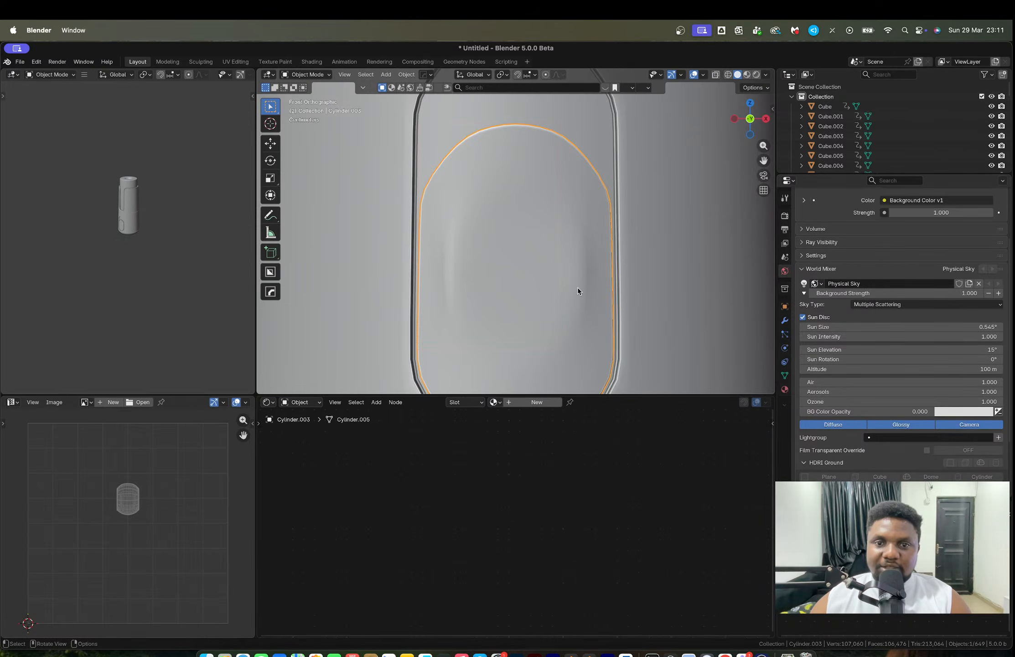
{"action": "key", "text": "Tab"}
{"action": "key", "text": "ctrl+z"}
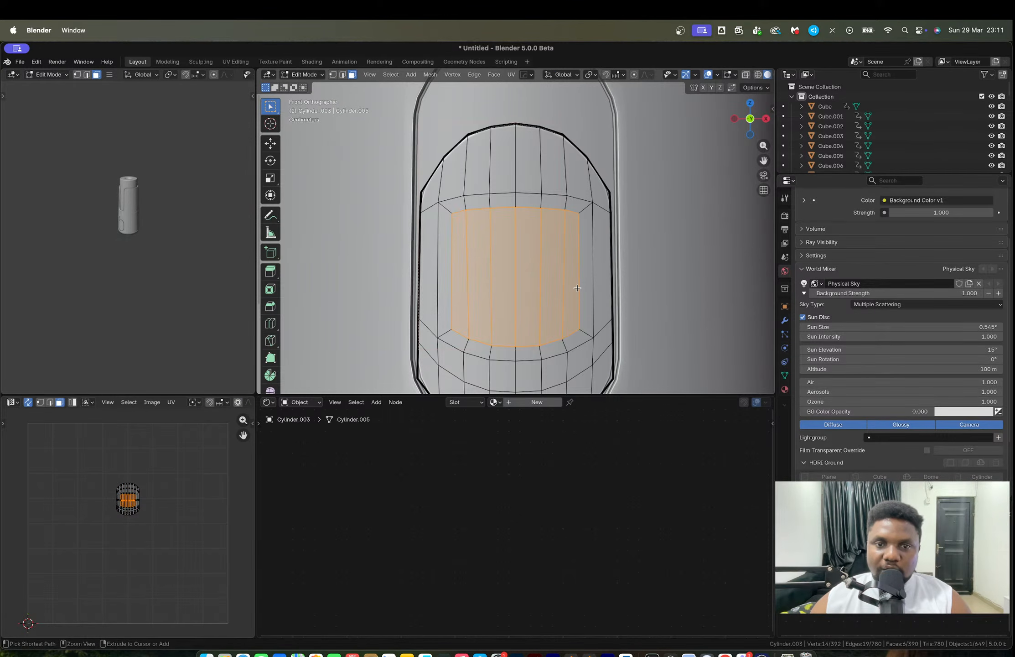
Inset the panel's six selected central faces about 0.075 m and shape them into a circle with LoopTools.
{"action": "key", "text": "i"}
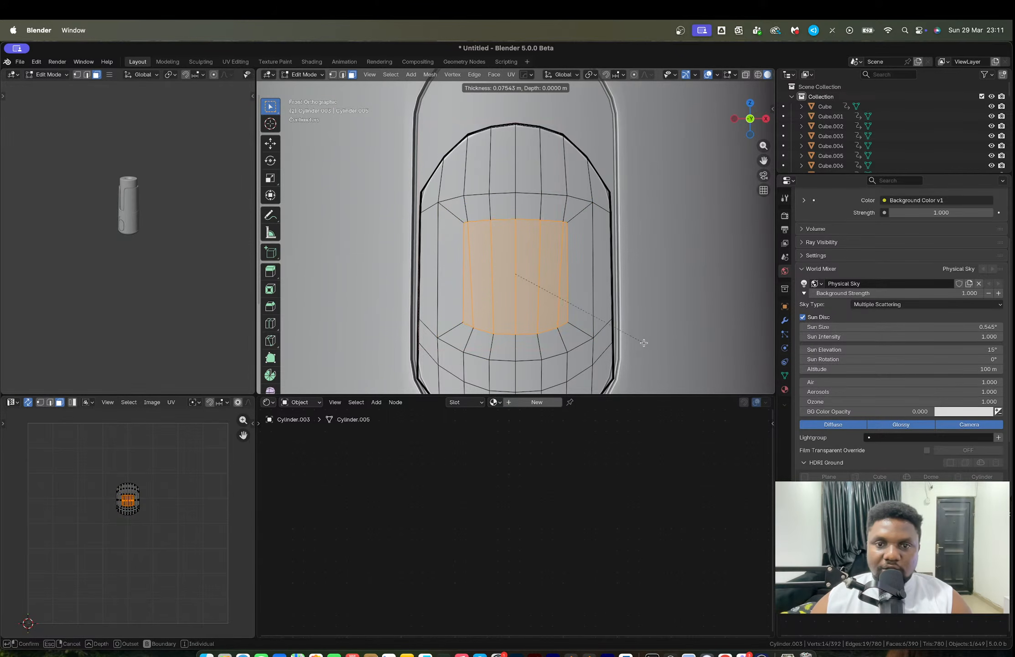
{"action": "left_click", "coordinate": [644, 343]}
{"action": "right_click", "coordinate": [538, 289]}
{"action": "mouse_move", "coordinate": [539, 288]}
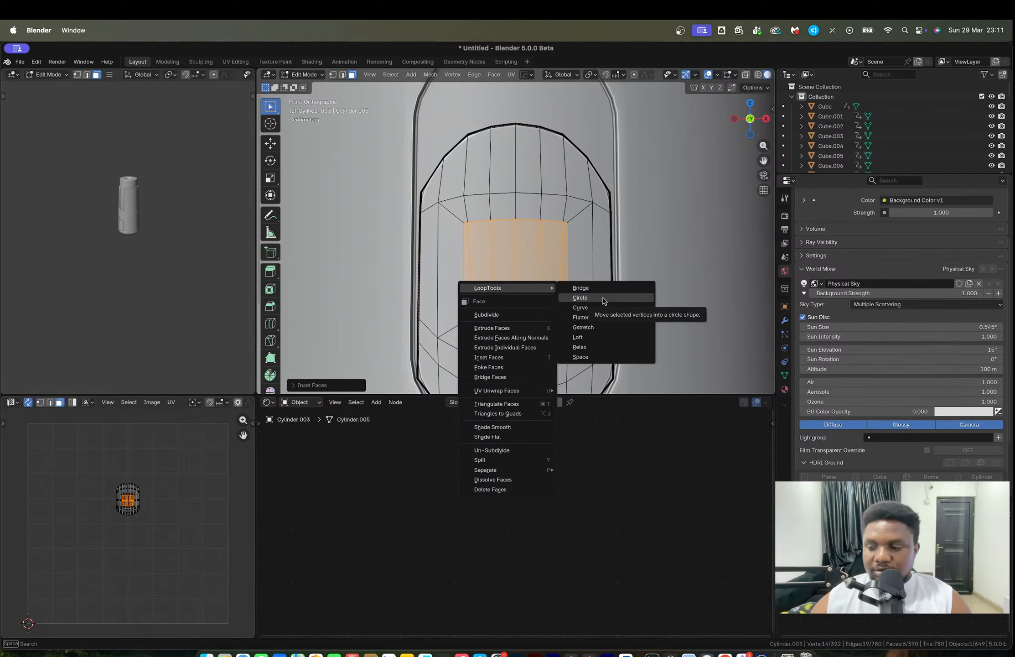
{"action": "left_click", "coordinate": [603, 299]}
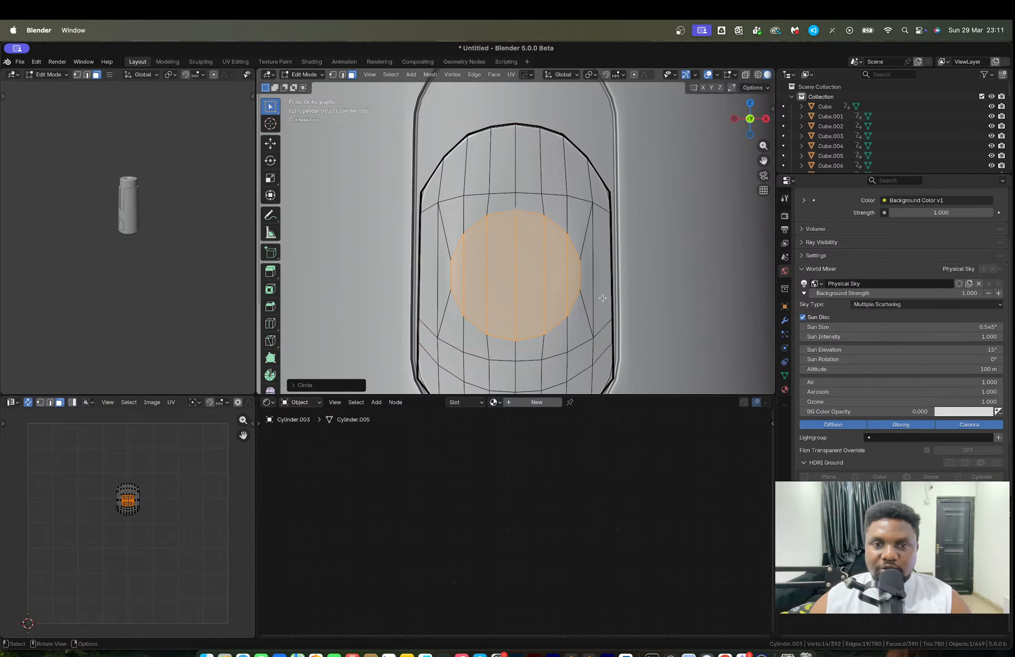
Extrude the circular faces about 0.014 m into the panel and check the recess's shading in Object Mode.
{"action": "middle_click_drag", "start_coordinate": [479, 256], "coordinate": [565, 306]}
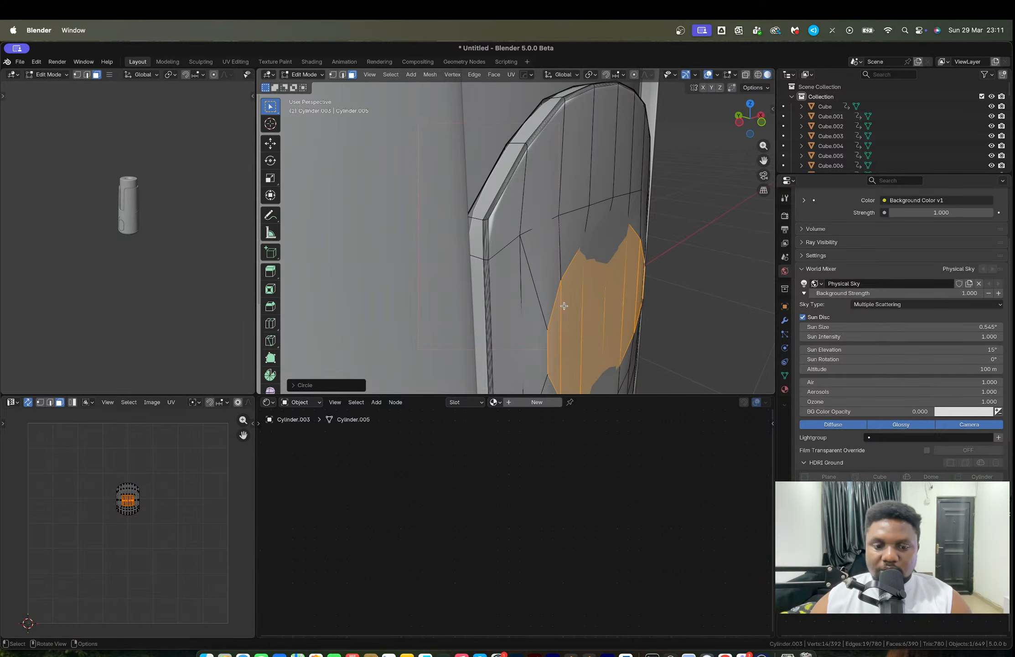
{"action": "key", "text": "e"}
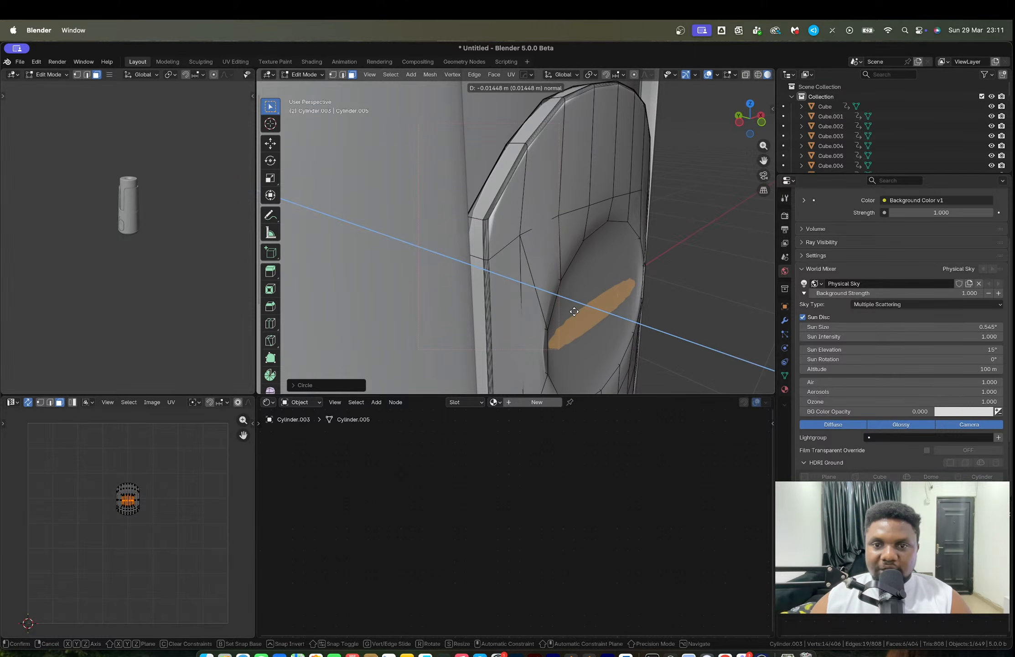
{"action": "left_click", "coordinate": [571, 308]}
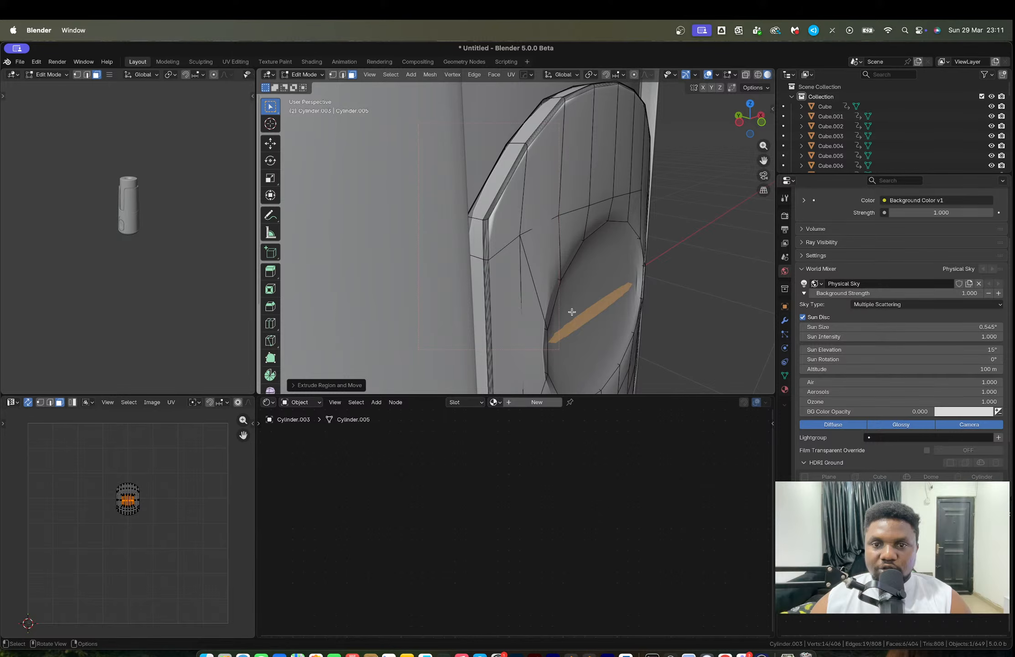
{"action": "key", "text": "Tab"}
{"action": "middle_click_drag", "start_coordinate": [545, 276], "coordinate": [576, 232]}
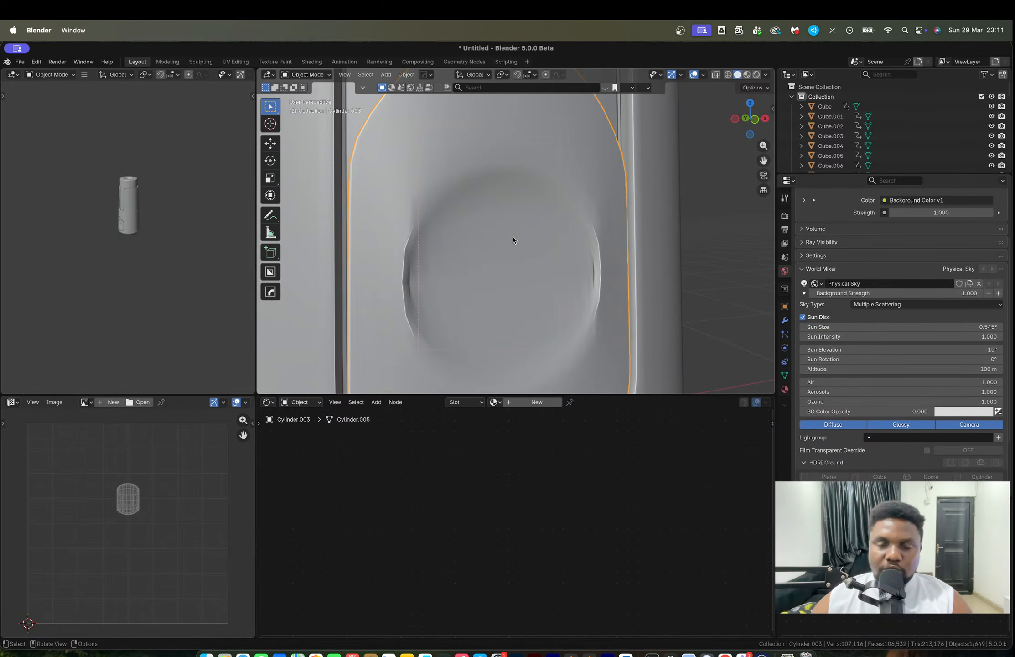
Undo the circle's extrusion, the circle shaping and the inset on the panel.
{"action": "key", "text": "Tab"}
{"action": "key", "text": "Tab"}
{"action": "key", "text": "Tab"}
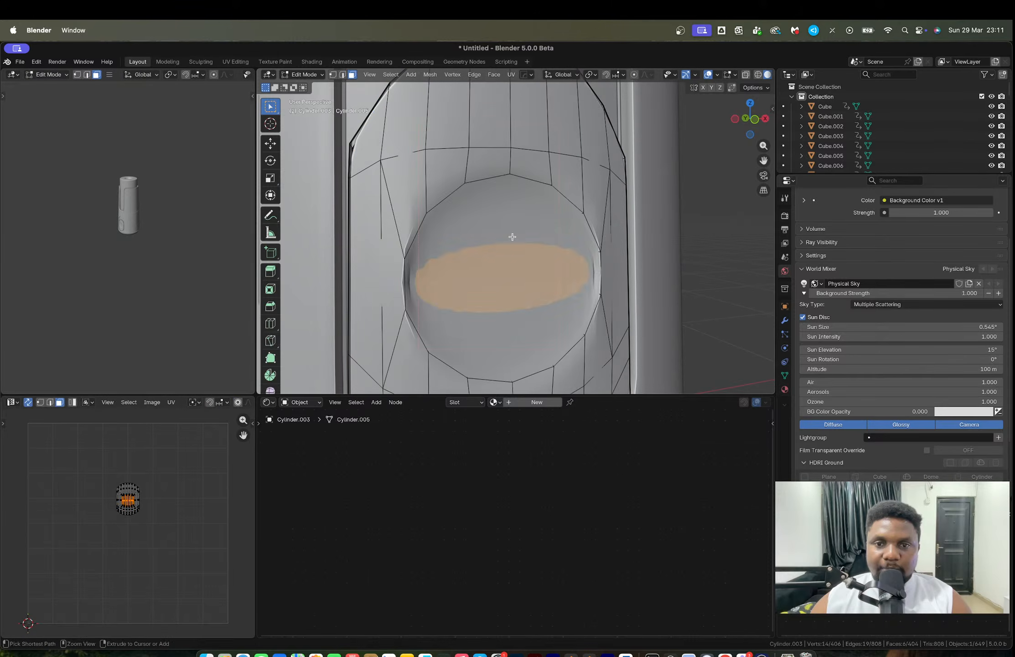
{"action": "key", "text": "ctrl+z"}
{"action": "key", "text": "ctrl+z"}
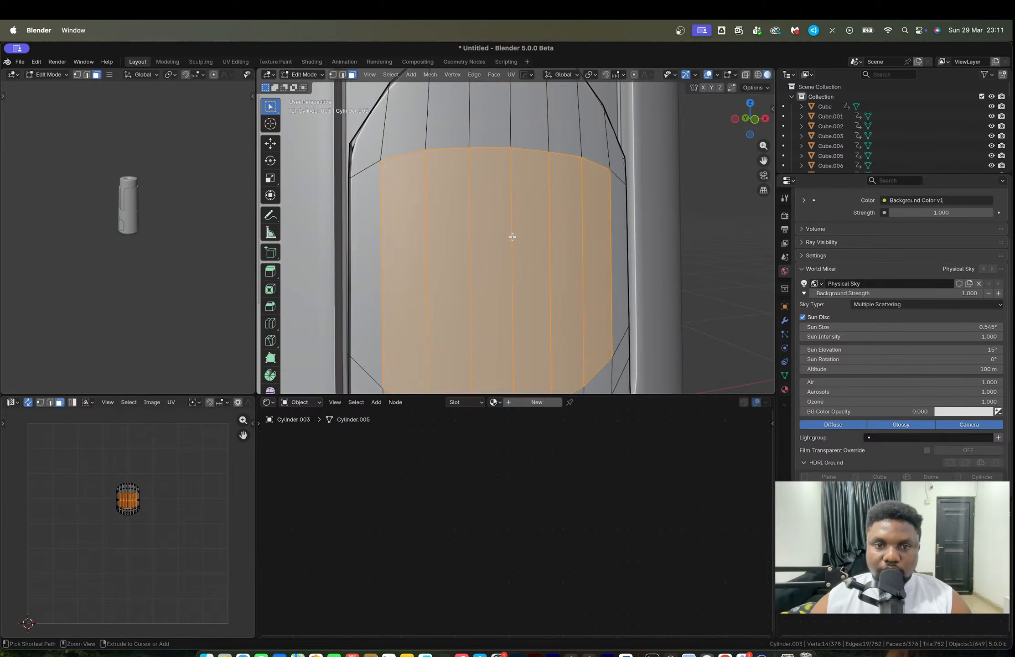
Apply the panel's Subdivision modifier and return to editing its denser mesh.
{"action": "key", "text": "Tab"}
{"action": "scroll", "coordinate": [513, 236], "scroll_direction": "down", "scroll_amount": 5}
{"action": "middle_click_drag", "start_coordinate": [539, 239], "coordinate": [605, 275]}
{"action": "left_click", "coordinate": [785, 323]}
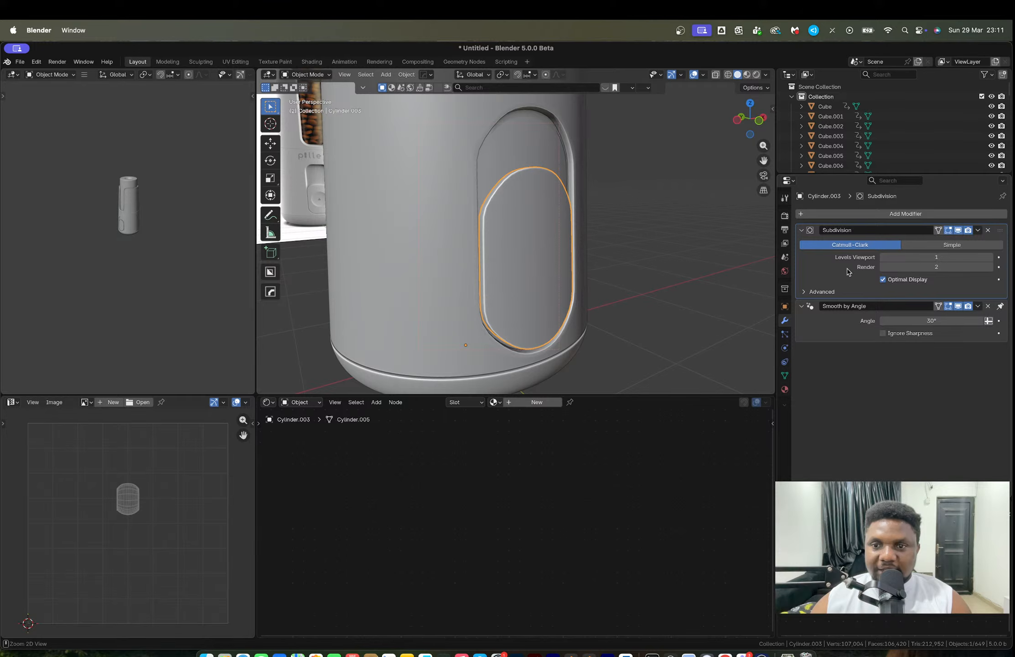
{"action": "key", "text": "ctrl+a"}
{"action": "key", "text": "Tab"}
{"action": "middle_click_drag", "start_coordinate": [540, 257], "coordinate": [529, 256]}
{"action": "scroll", "coordinate": [528, 255], "scroll_direction": "up", "scroll_amount": 4}
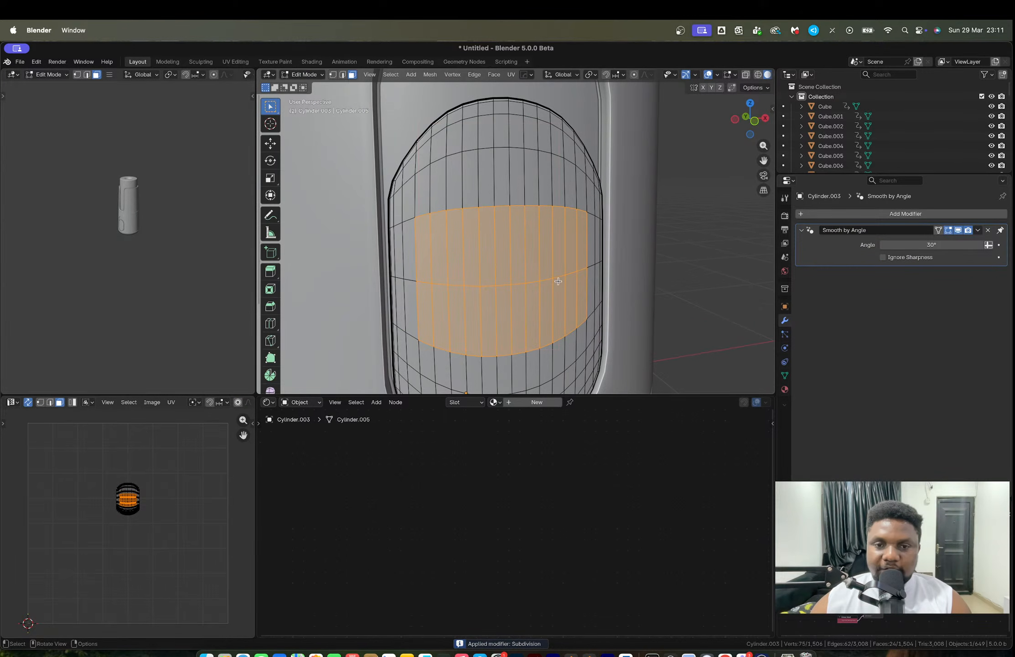
In front view, narrow the panel's face selection to the ten central columns, dropping one column on each side.
{"action": "middle_click_drag", "start_coordinate": [558, 281], "coordinate": [543, 273]}
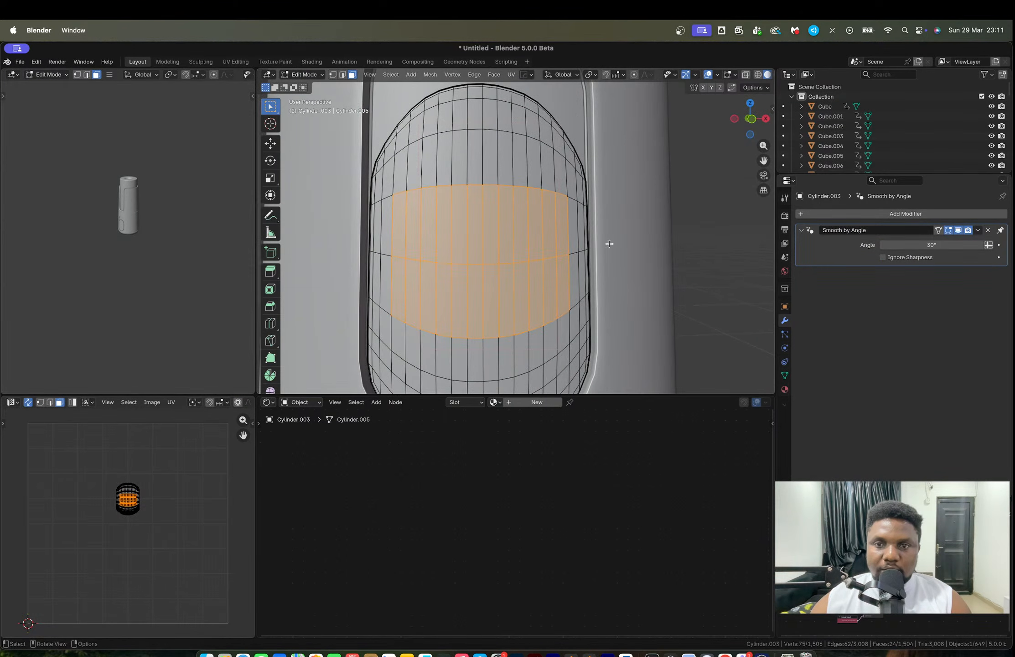
{"action": "left_click", "coordinate": [752, 121]}
{"action": "key", "text": "alt+z"}
{"action": "scroll", "coordinate": [460, 249], "scroll_direction": "up", "scroll_amount": 2}
{"action": "key", "text": "alt+z"}
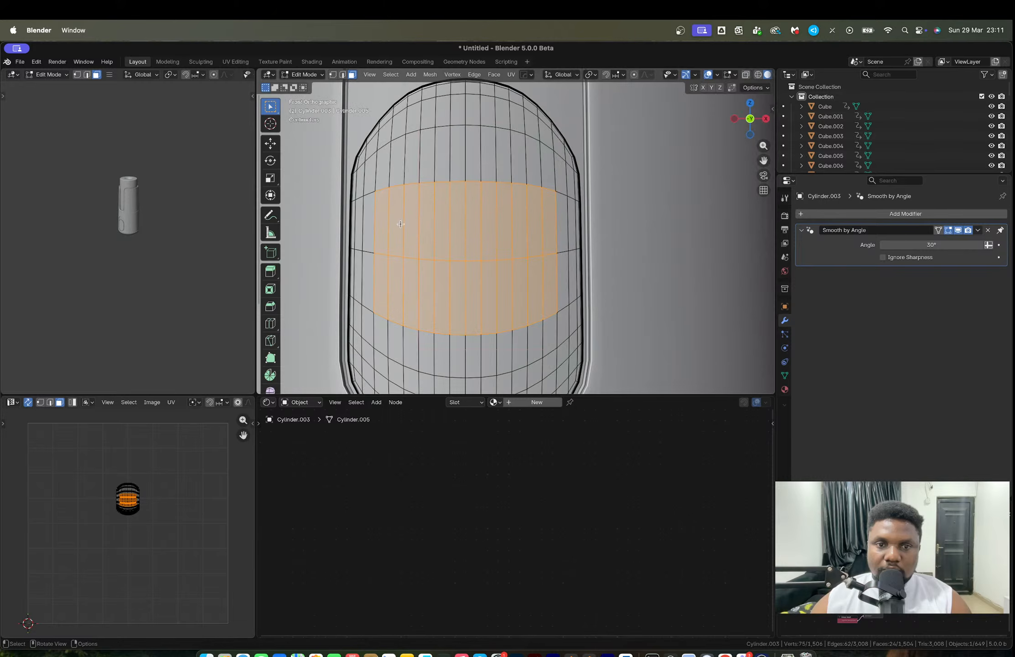
{"action": "key", "text": "b"}
{"action": "left_click_drag", "start_coordinate": [516, 294], "coordinate": [516, 294]}
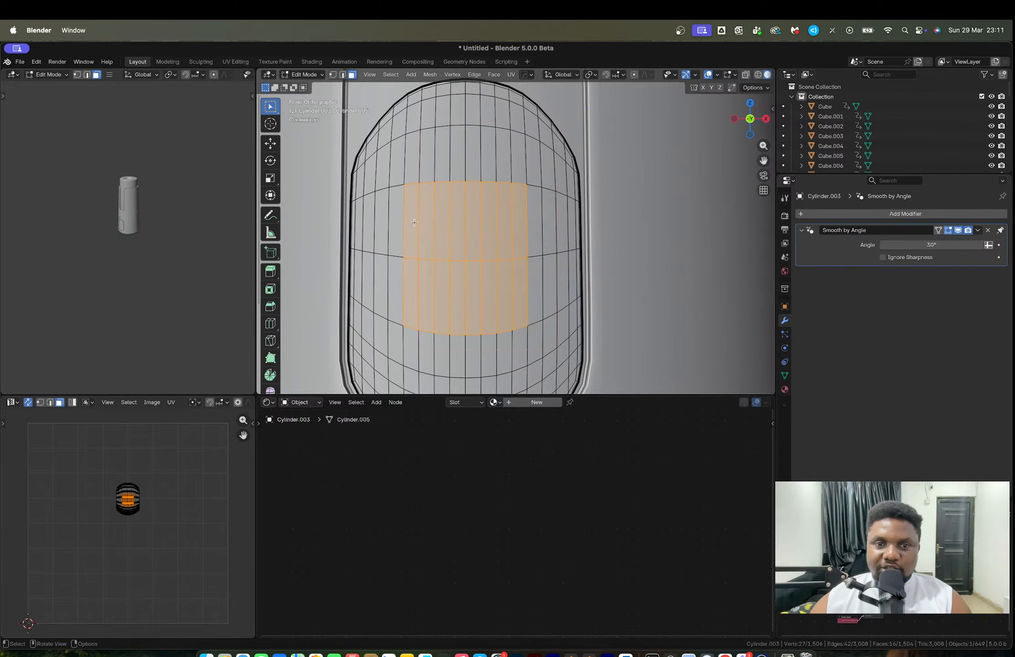
{"action": "key", "text": "b"}
{"action": "left_click_drag", "start_coordinate": [411, 222], "coordinate": [426, 234]}
{"action": "left_click_drag", "start_coordinate": [507, 300], "coordinate": [507, 300]}
{"action": "key", "text": "b"}
{"action": "left_click_drag", "start_coordinate": [395, 222], "coordinate": [422, 243]}
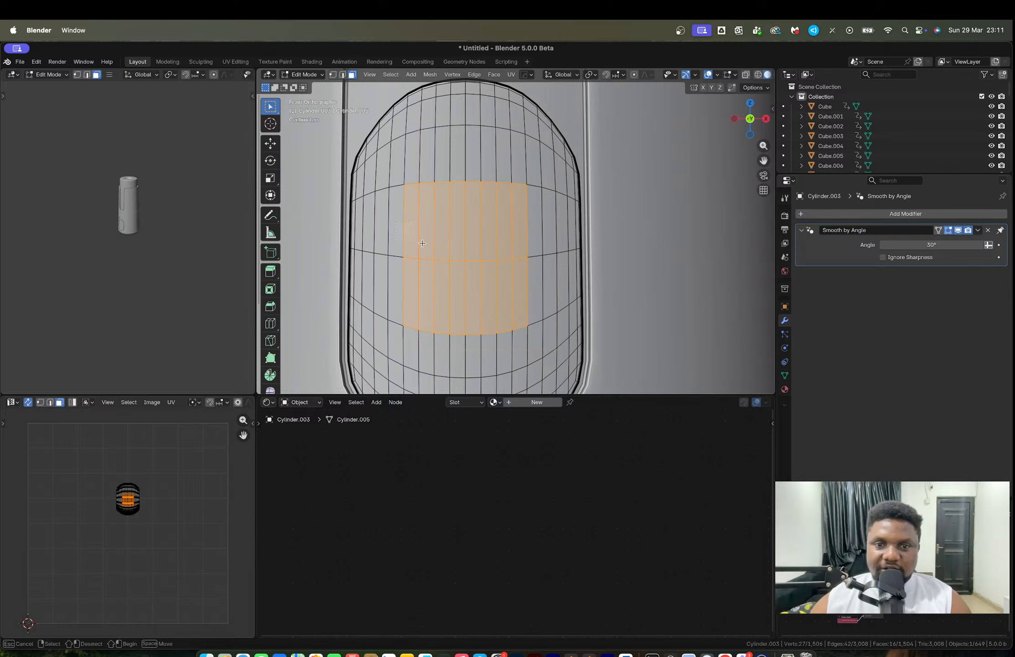
{"action": "left_click_drag", "start_coordinate": [530, 298], "coordinate": [530, 298]}
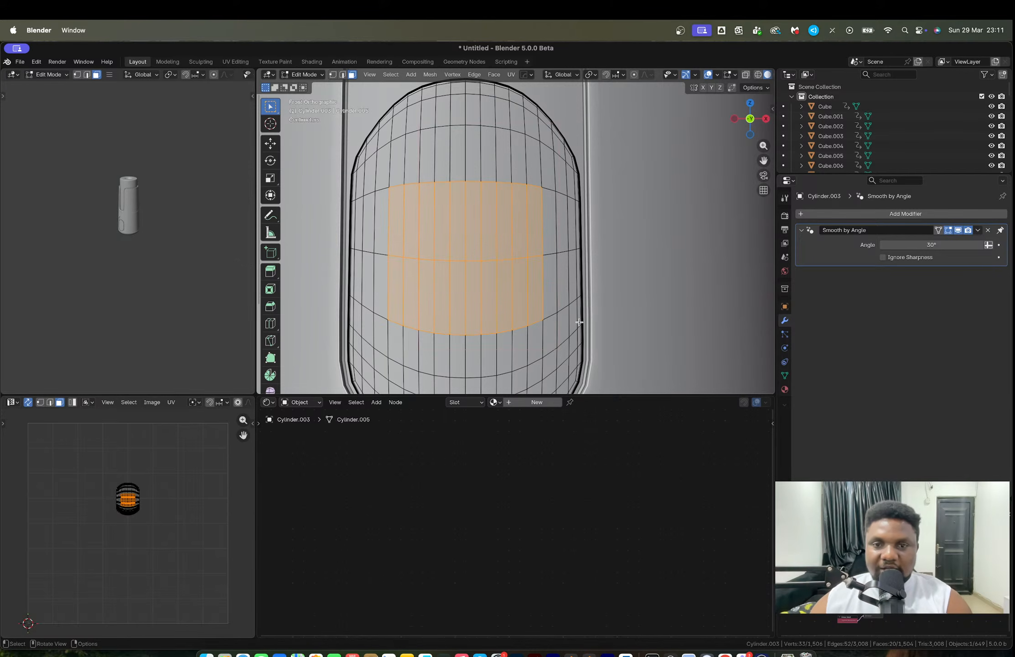
Try a slight inset of the selected faces shaped into a circle with LoopTools, and undo both.
{"action": "key", "text": "i"}
{"action": "left_click", "coordinate": [575, 323]}
{"action": "right_click", "coordinate": [504, 266]}
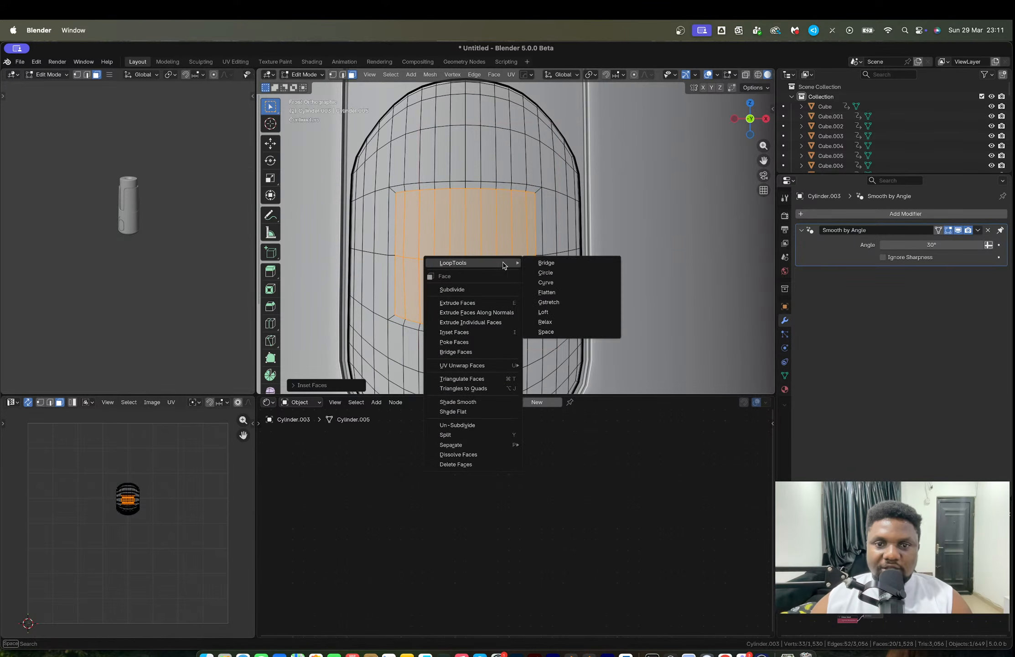
{"action": "left_click", "coordinate": [547, 270]}
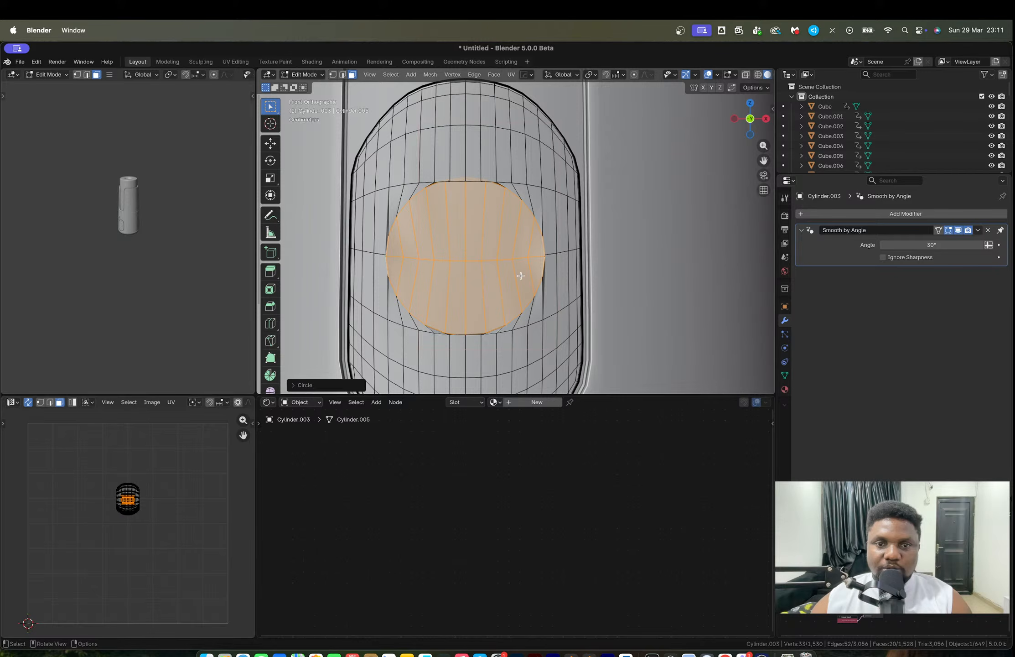
{"action": "scroll", "coordinate": [521, 276], "scroll_direction": "up", "scroll_amount": 1}
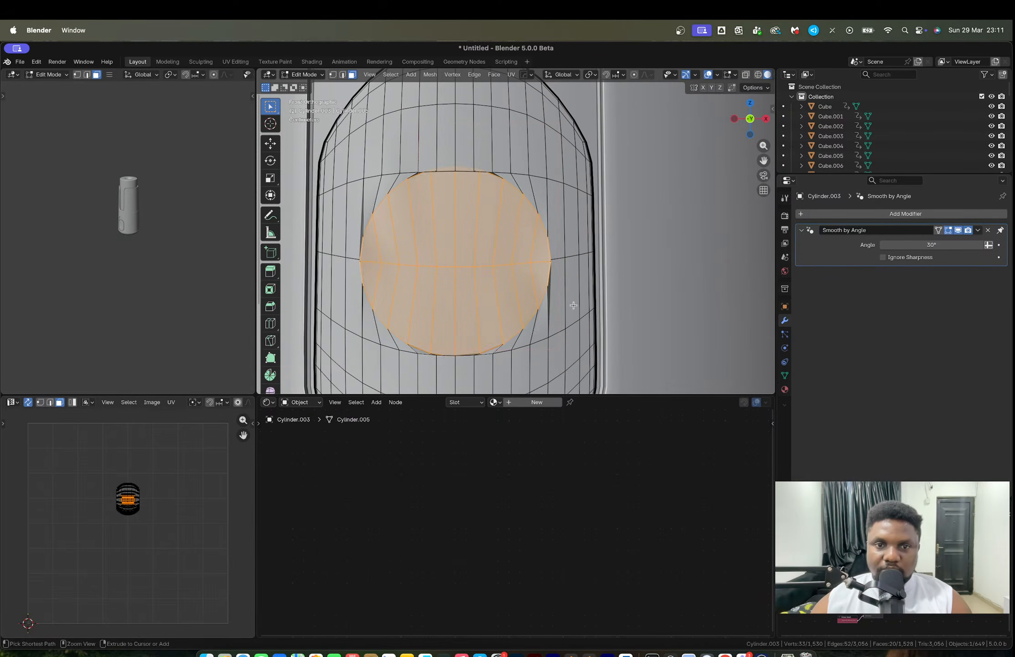
{"action": "key", "text": "super+z"}
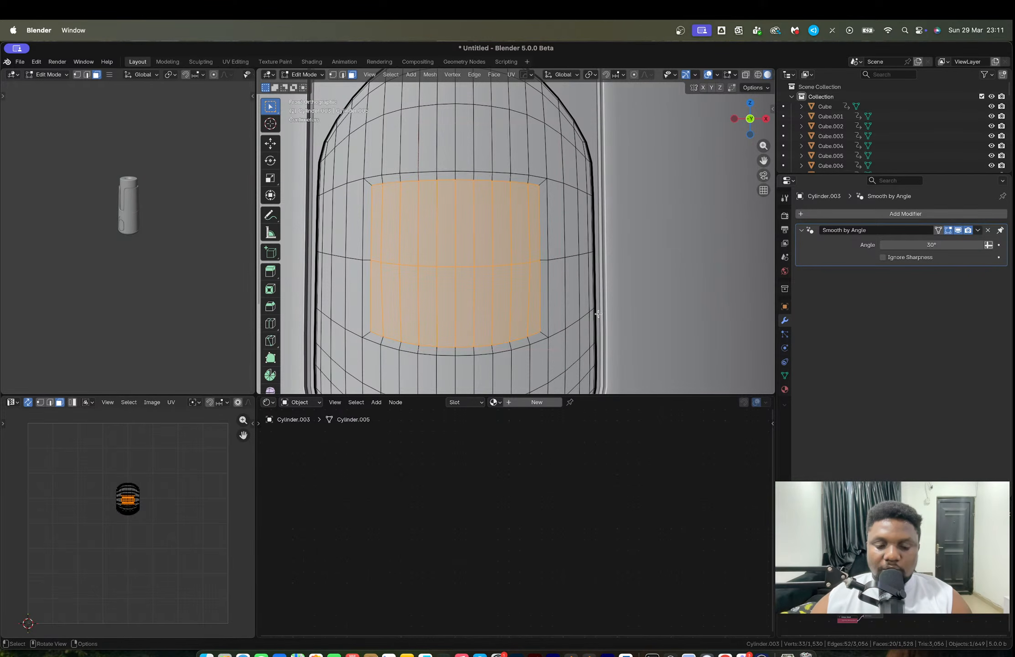
{"action": "key", "text": "super+z"}
{"action": "key", "text": "super+z"}
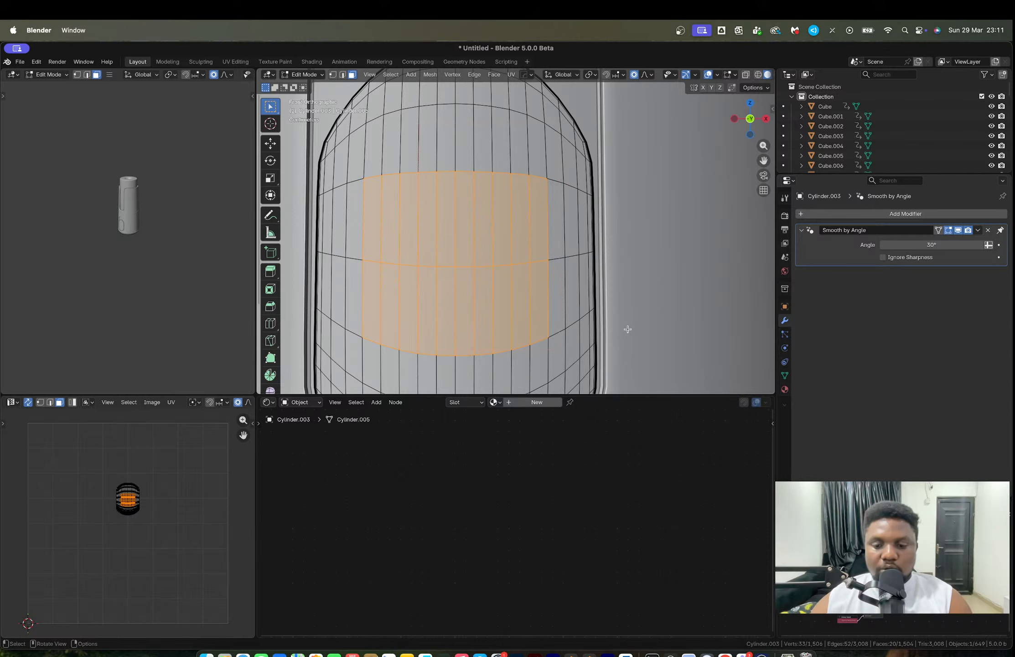
Inset the selected faces about 0.034 m, shape them into a circle with LoopTools and inspect its curvature from the side.
{"action": "key", "text": "i"}
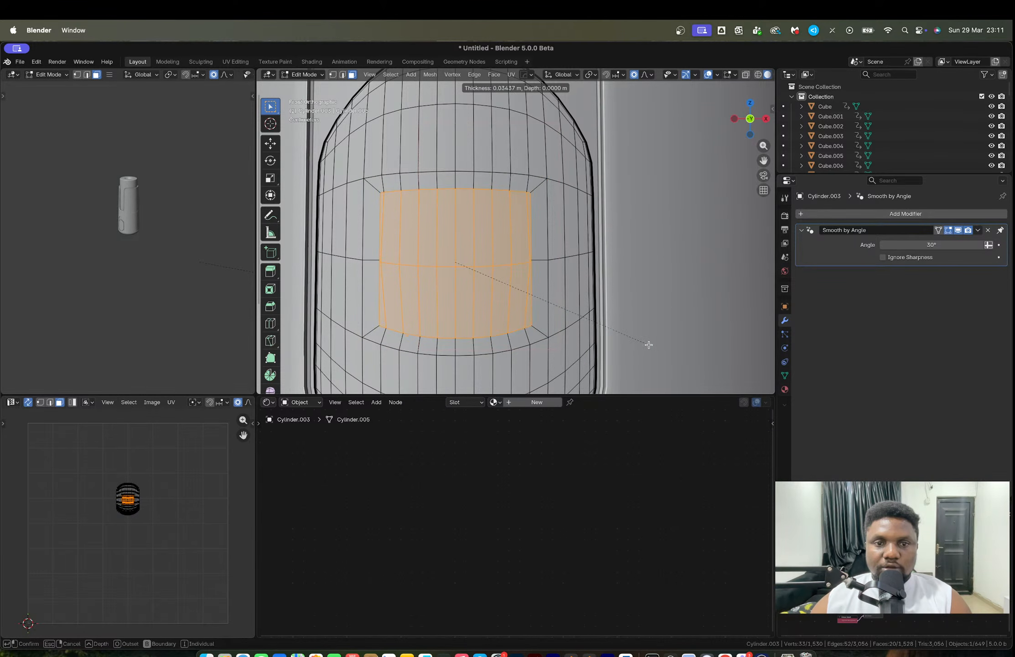
{"action": "left_click", "coordinate": [649, 345]}
{"action": "right_click", "coordinate": [511, 256]}
{"action": "mouse_move", "coordinate": [511, 255]}
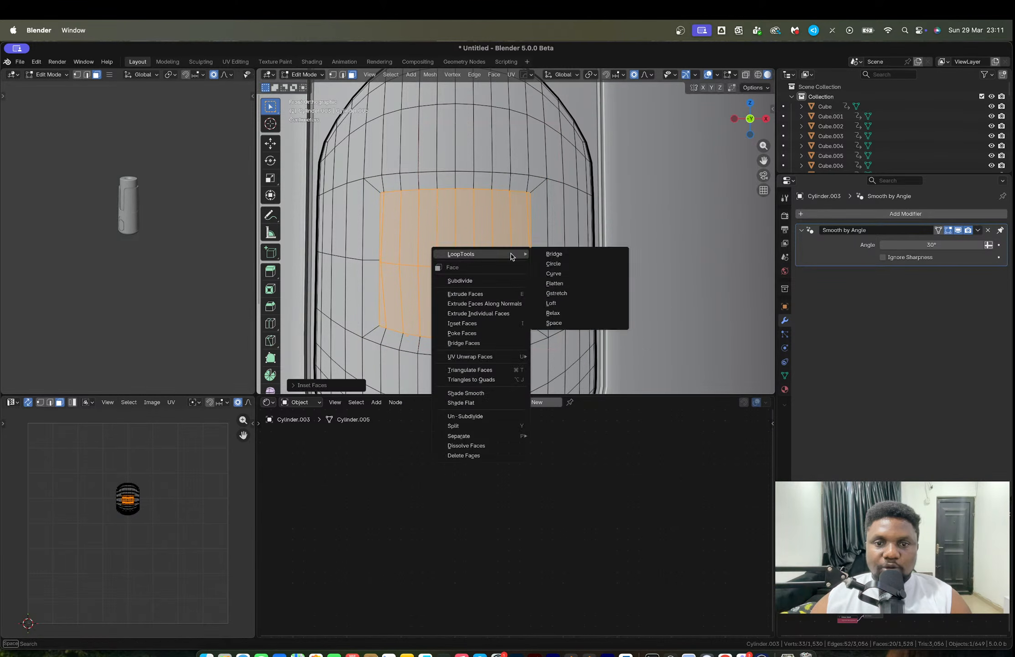
{"action": "left_click", "coordinate": [576, 264]}
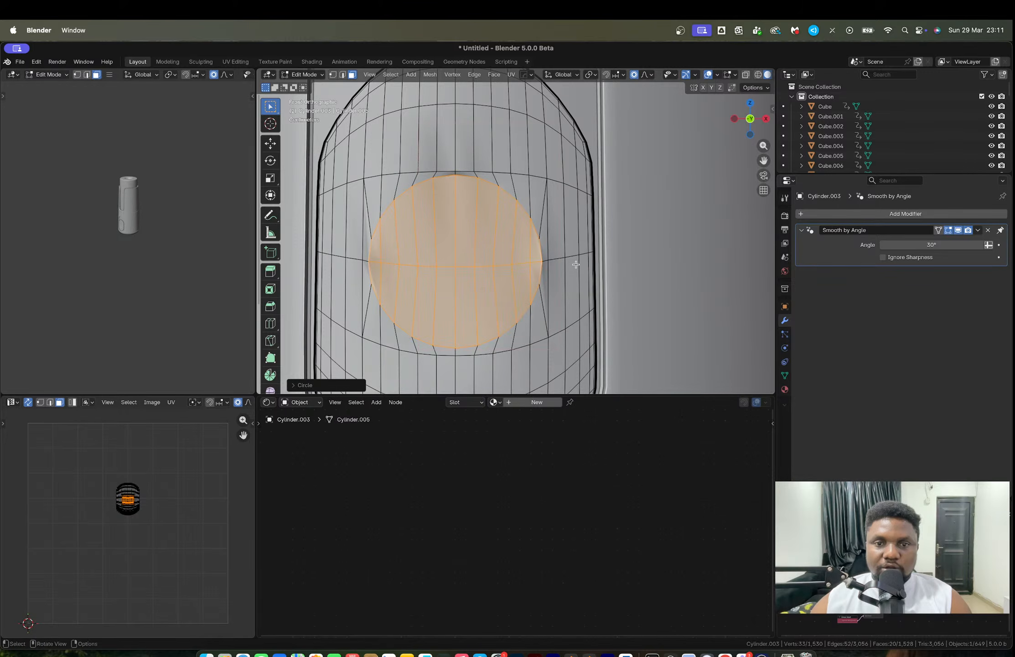
{"action": "left_click", "coordinate": [322, 386]}
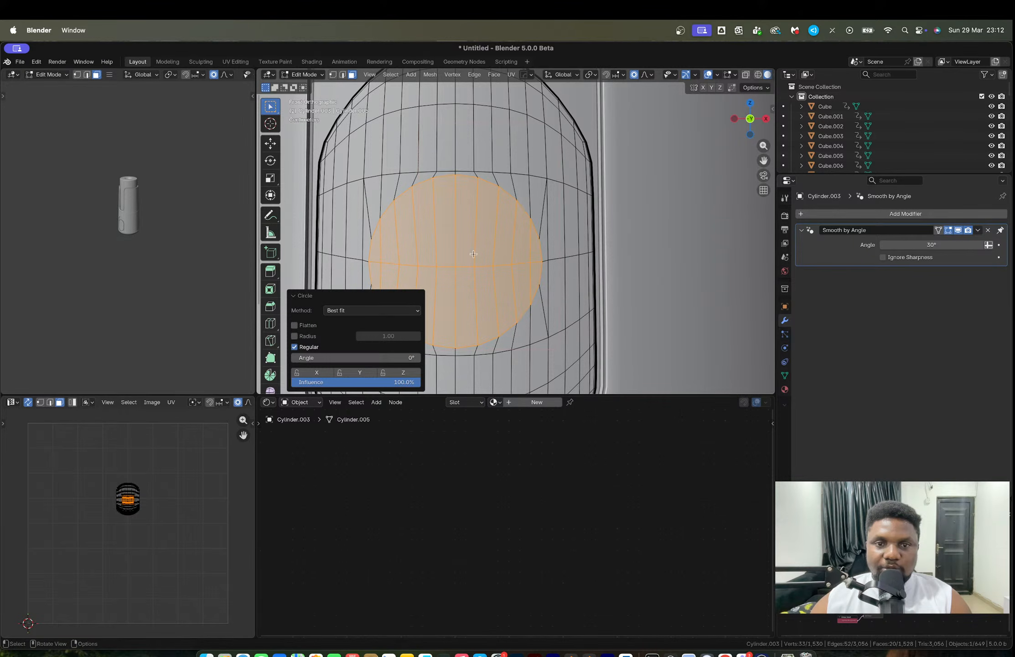
{"action": "middle_click_drag", "start_coordinate": [474, 254], "coordinate": [551, 260]}
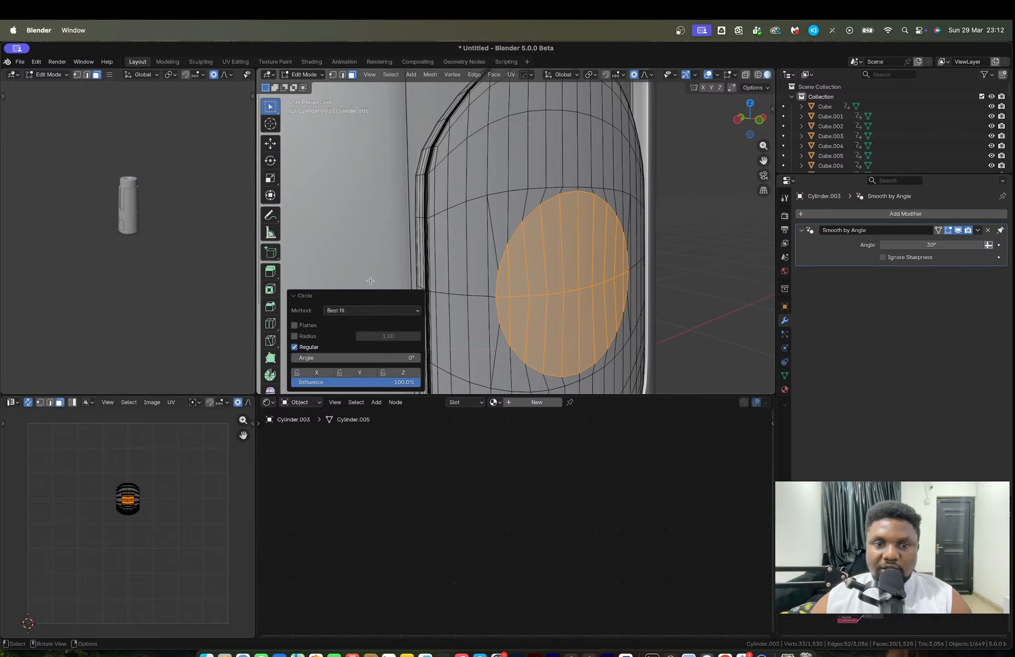
Undo the circle, the inset, the narrowed selection and the applied Subdivision modifier on the panel.
{"action": "key", "text": "ctrl+z"}
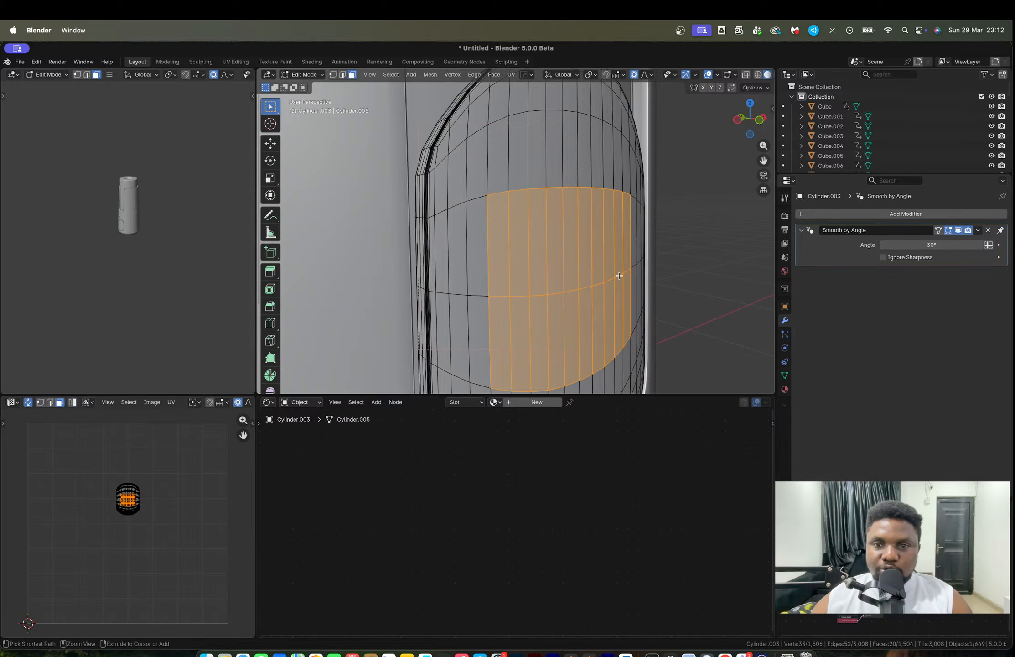
{"action": "key", "text": "ctrl+z"}
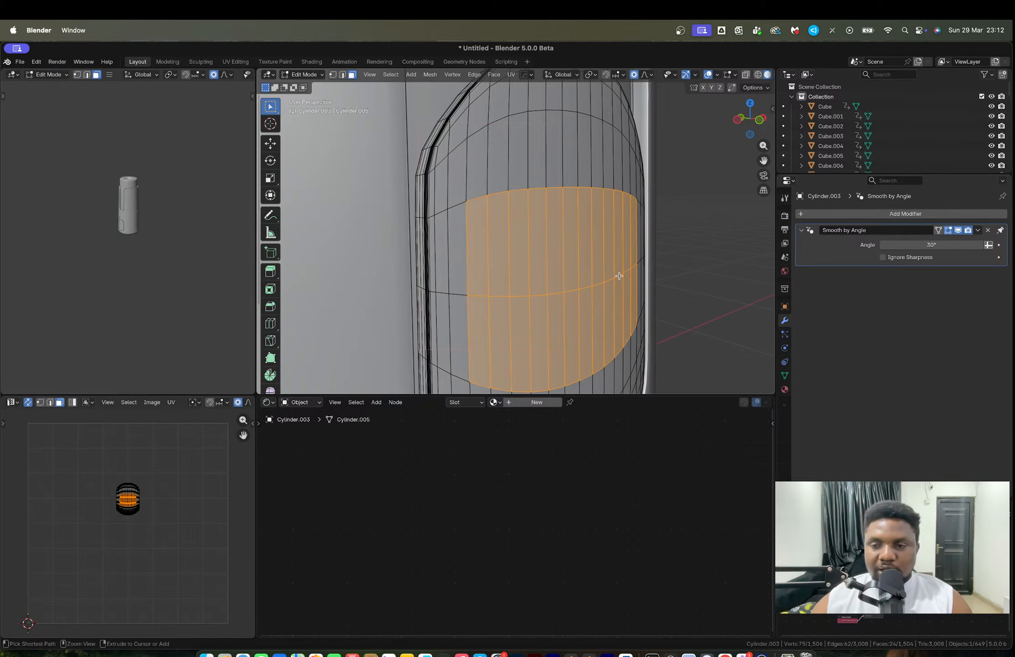
{"action": "key", "text": "Tab"}
{"action": "key", "text": "ctrl+1"}
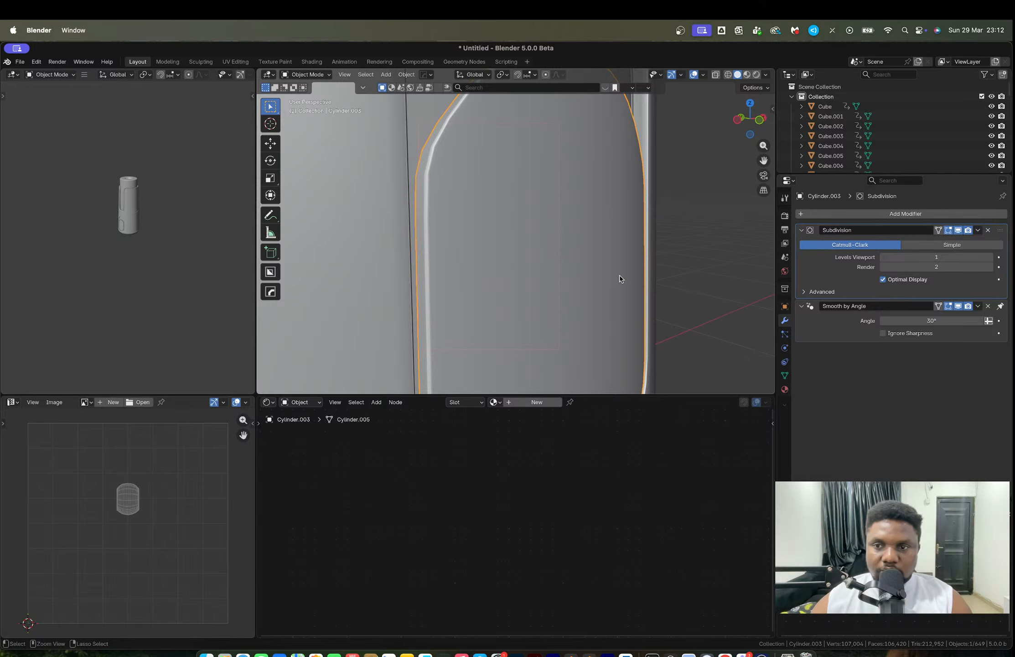
Inset the panel's six central faces about 0.079 m and shape them into a circle with LoopTools.
{"action": "key", "text": "Tab"}
{"action": "middle_click_drag", "start_coordinate": [601, 265], "coordinate": [646, 227]}
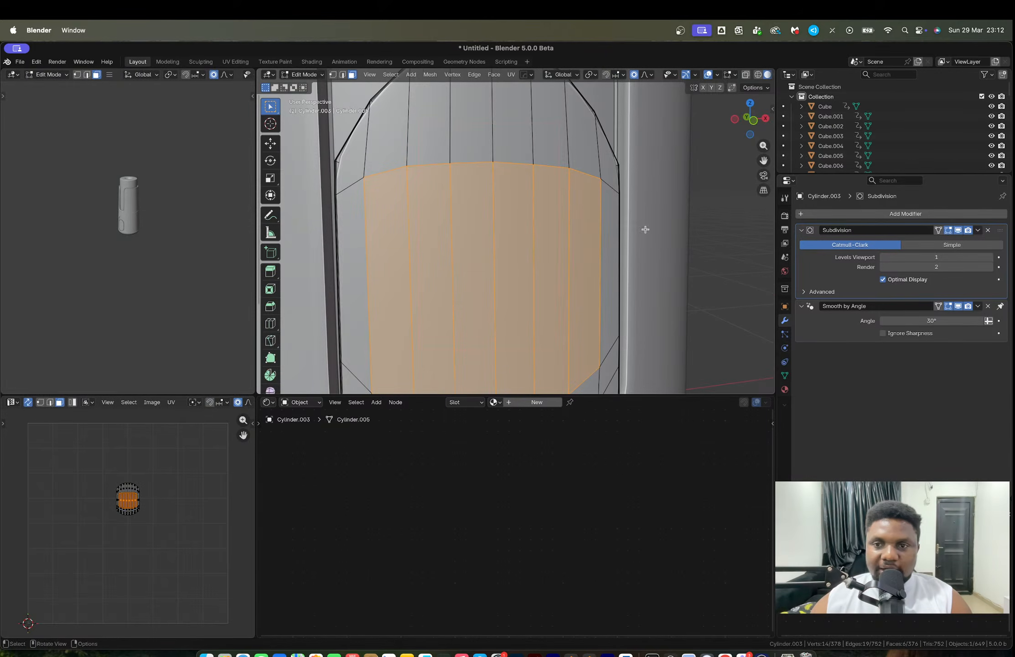
{"action": "left_click", "coordinate": [749, 129]}
{"action": "key", "text": "i"}
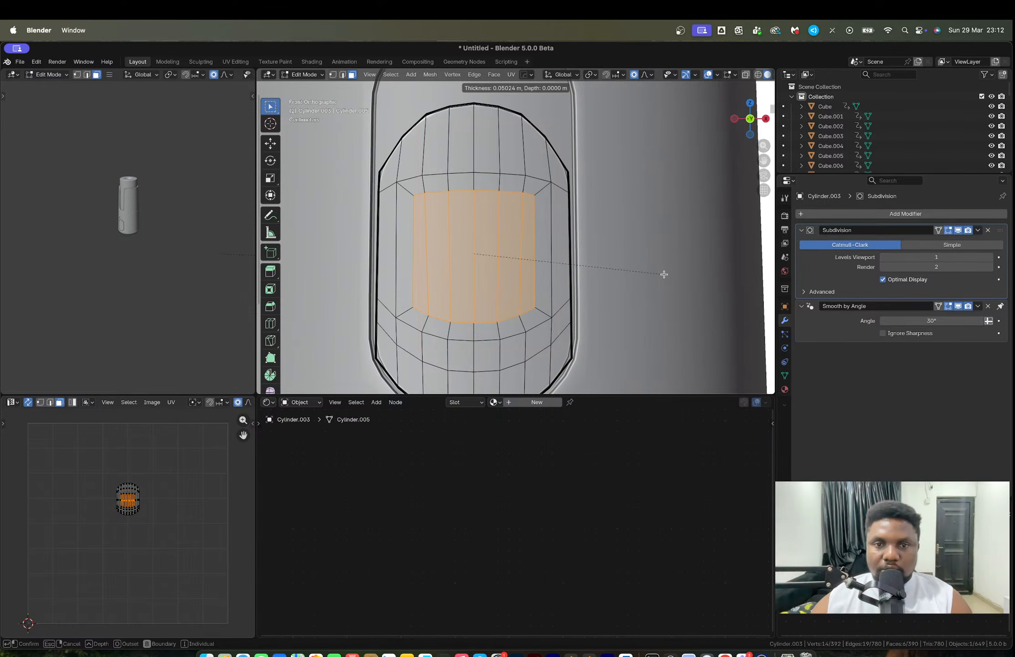
{"action": "left_click", "coordinate": [659, 272]}
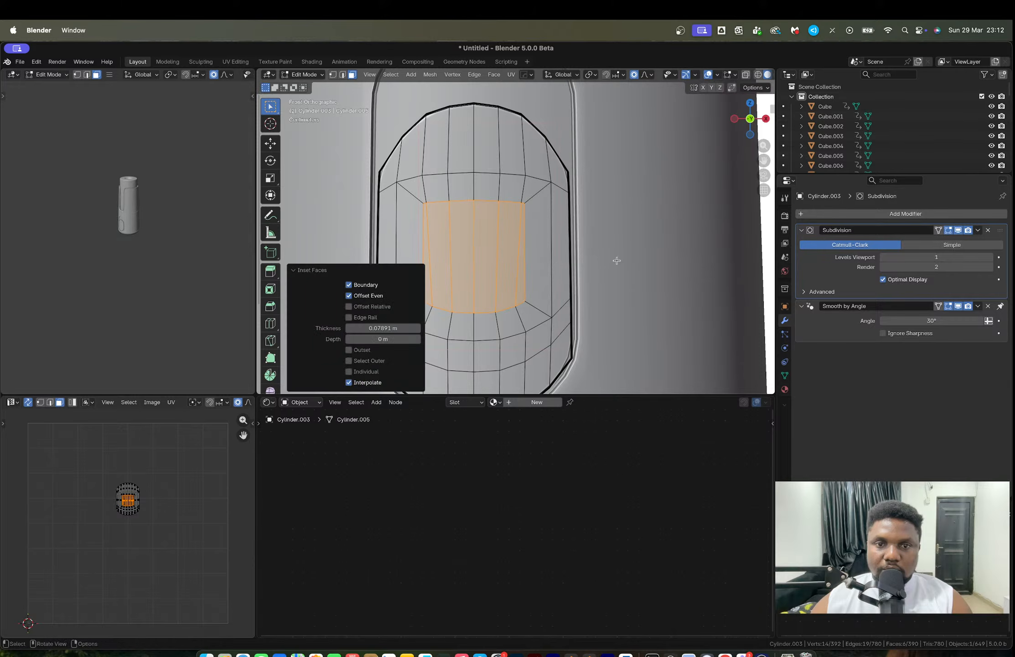
{"action": "right_click", "coordinate": [470, 235]}
{"action": "mouse_move", "coordinate": [506, 236]}
{"action": "left_click", "coordinate": [544, 244]}
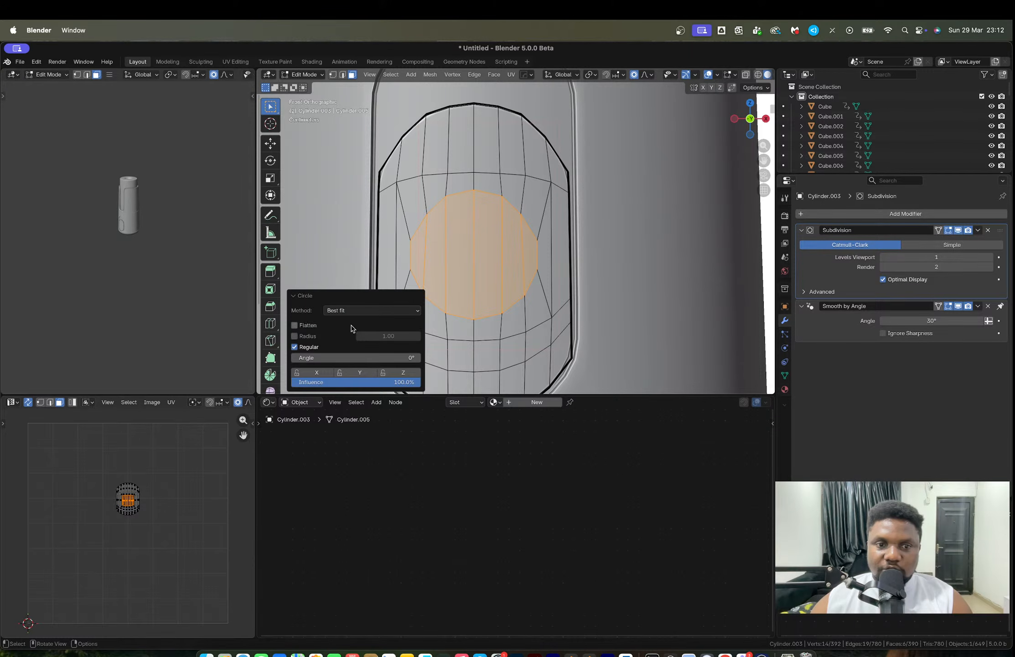
Extrude the circular faces into the panel twice, about 0.006 m and then about 0.013 m.
{"action": "middle_click_drag", "start_coordinate": [510, 222], "coordinate": [561, 233]}
{"action": "key", "text": "e"}
{"action": "left_click", "coordinate": [556, 234]}
{"action": "key", "text": "e"}
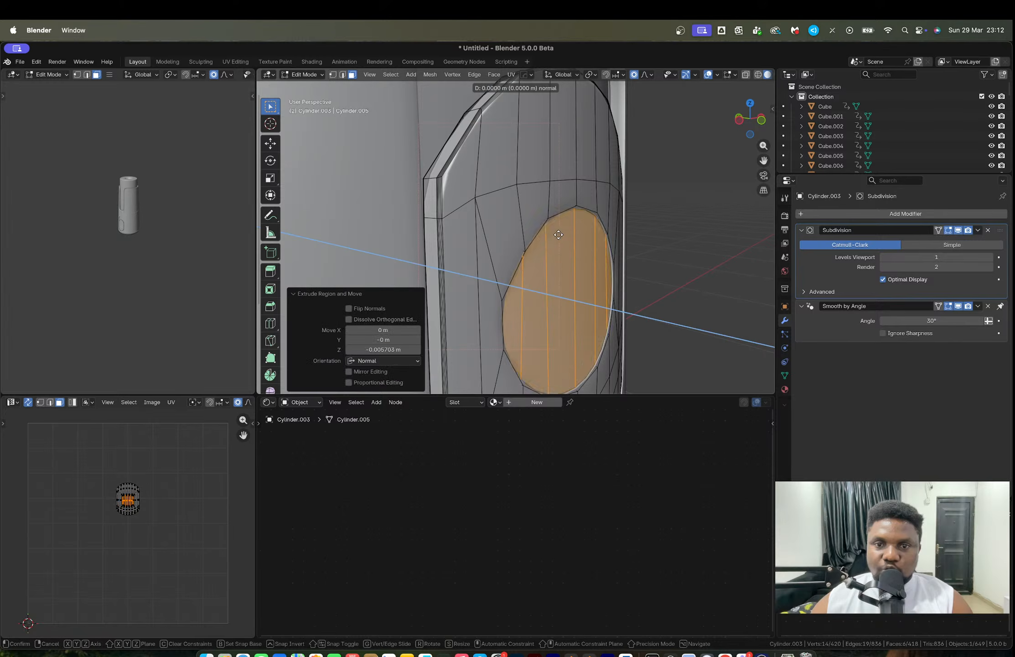
{"action": "left_click", "coordinate": [555, 234]}
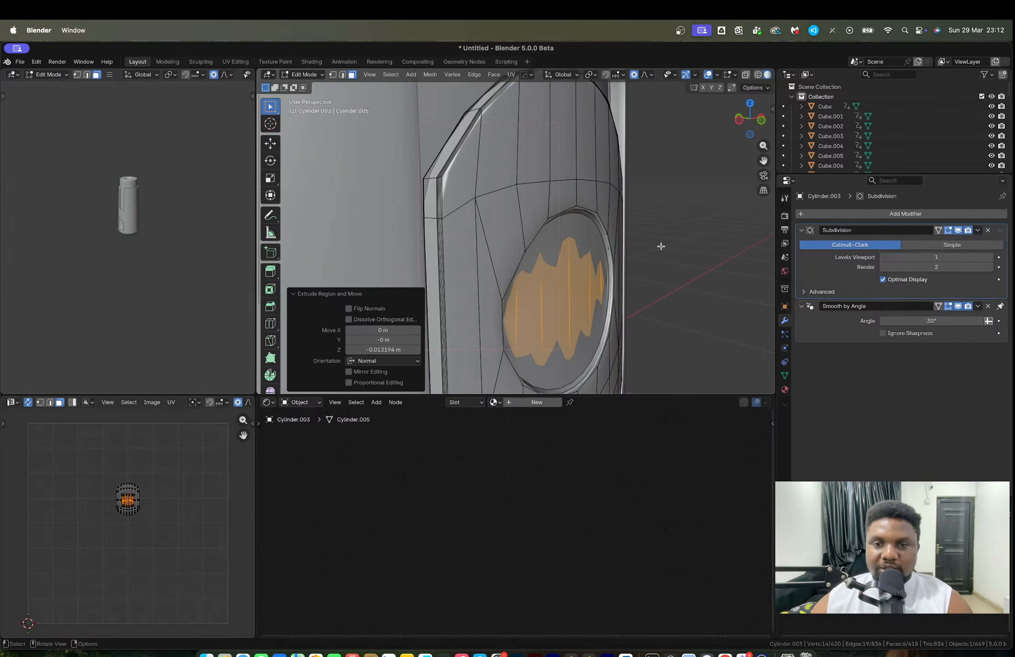
Inset the extruded circular faces about 0.013 m and check the smoothed recess in Object Mode.
{"action": "key", "text": "i"}
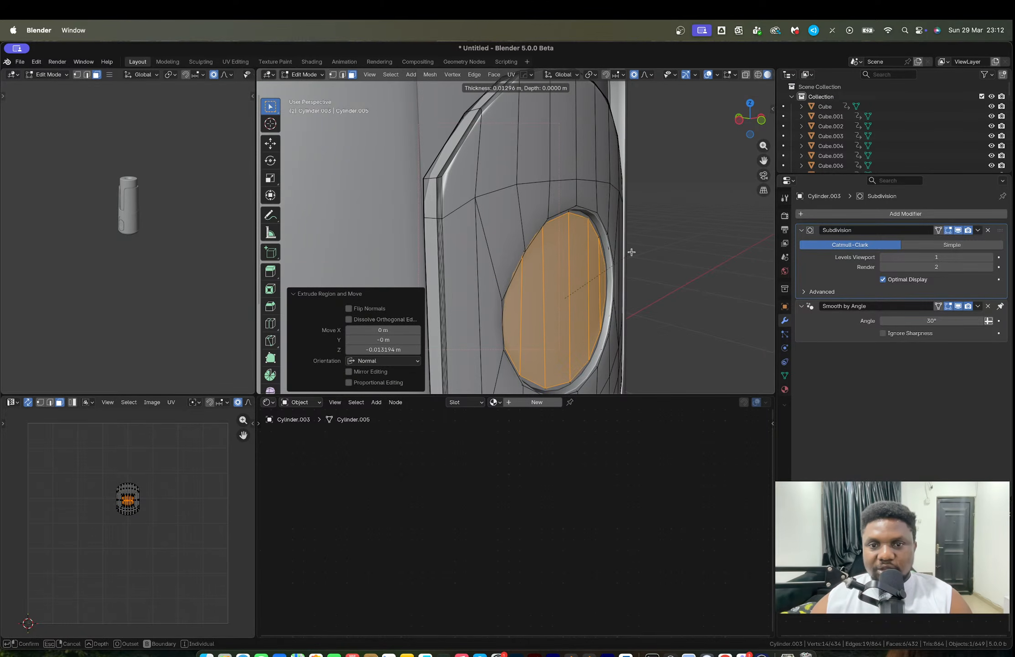
{"action": "left_click", "coordinate": [632, 252]}
{"action": "key", "text": "Tab"}
{"action": "middle_click_drag", "start_coordinate": [632, 253], "coordinate": [583, 249]}
{"action": "scroll", "coordinate": [583, 249], "scroll_direction": "down", "scroll_amount": 3}
{"action": "scroll", "coordinate": [506, 248], "scroll_direction": "up", "scroll_amount": 3}
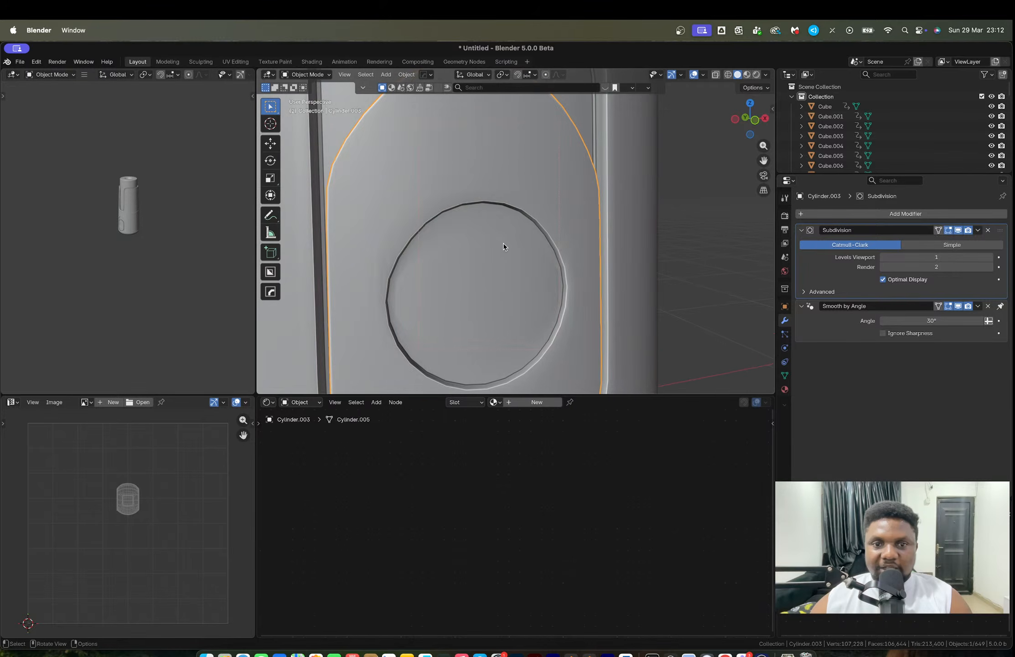
Add a supporting edge loop around the outside of the circular recess and slide it close to the rim.
{"action": "key", "text": "Tab"}
{"action": "key", "text": "ctrl+r"}
{"action": "left_click", "coordinate": [459, 209]}
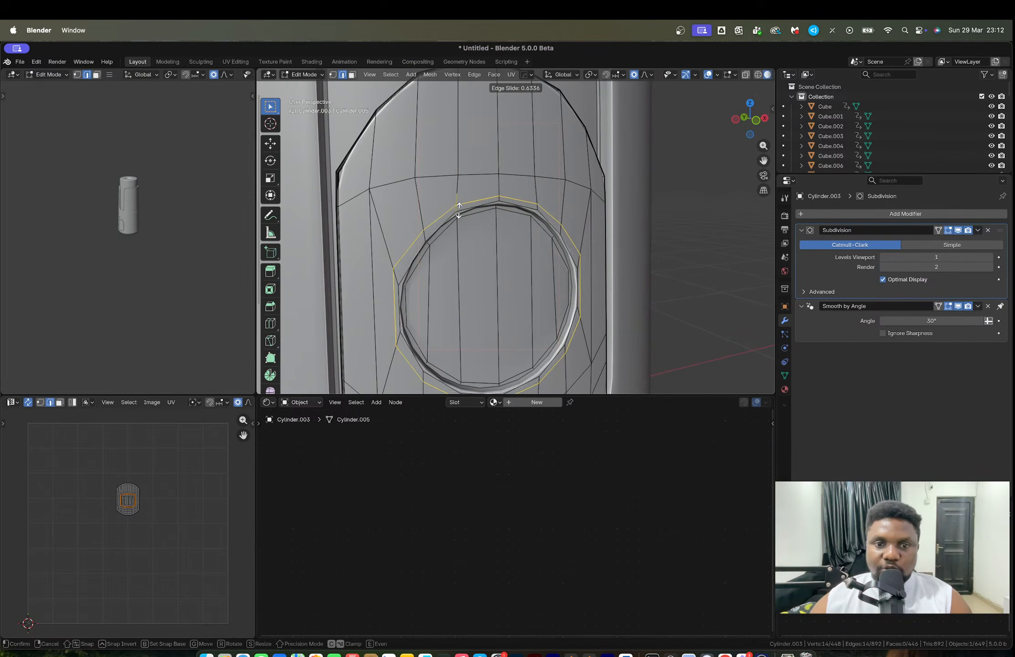
{"action": "left_click", "coordinate": [460, 212]}
{"action": "key", "text": "Tab"}
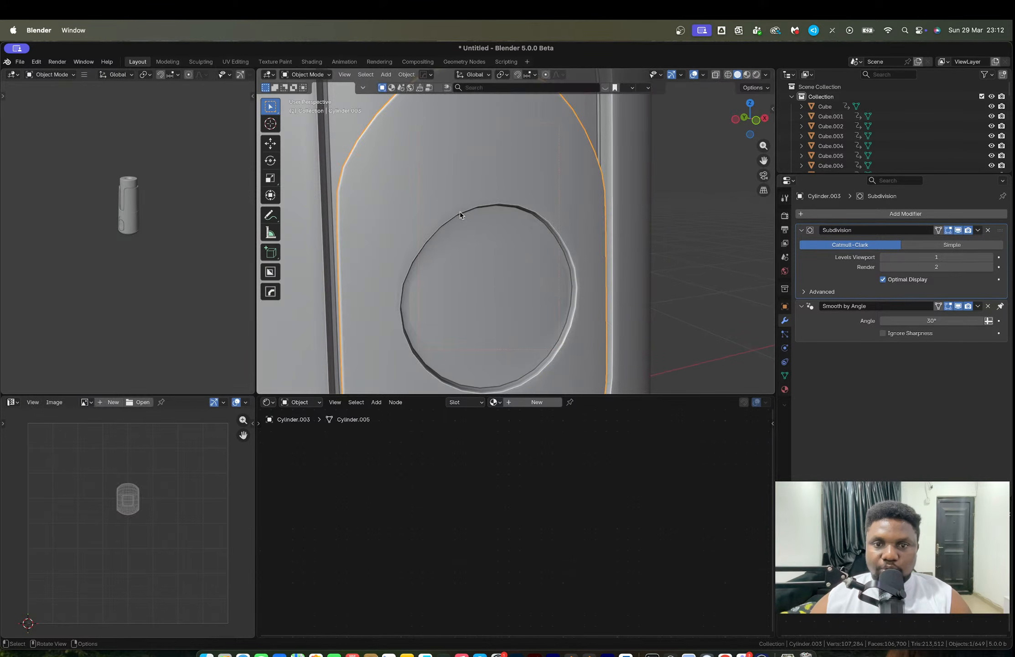
Hide the panel's Subdivision in the viewport and bevel the circular groove's edge loop about 0.003 m with six segments.
{"action": "key", "text": "Tab"}
{"action": "key", "text": "ctrl+r"}
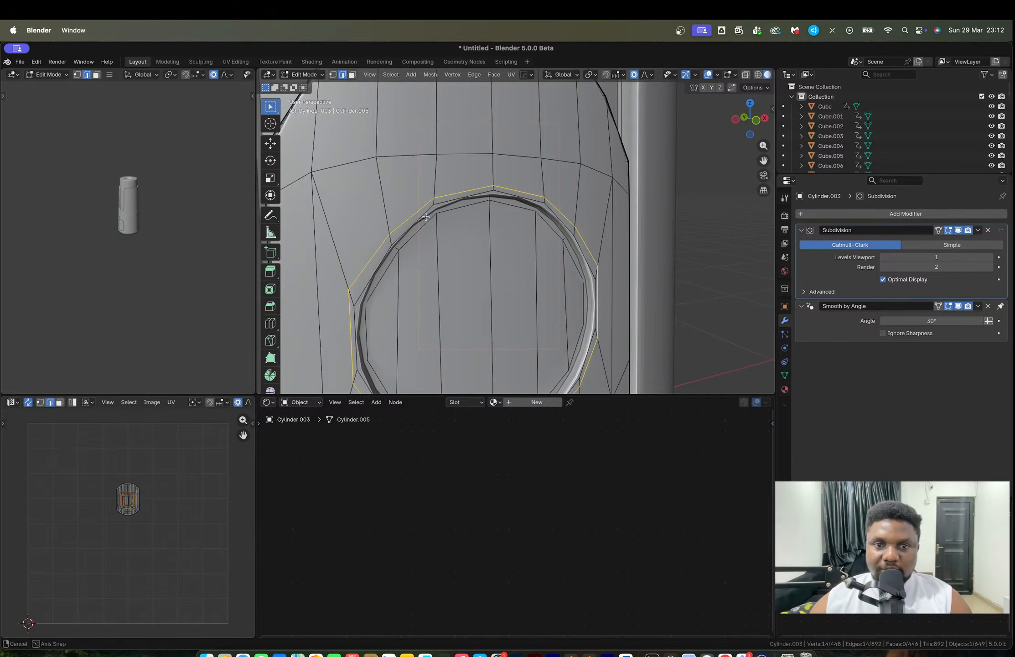
{"action": "middle_click_drag", "start_coordinate": [417, 207], "coordinate": [471, 273]}
{"action": "left_click", "coordinate": [959, 232]}
{"action": "middle_click_drag", "start_coordinate": [465, 208], "coordinate": [462, 180]}
{"action": "left_click", "coordinate": [459, 172], "text": "alt"}
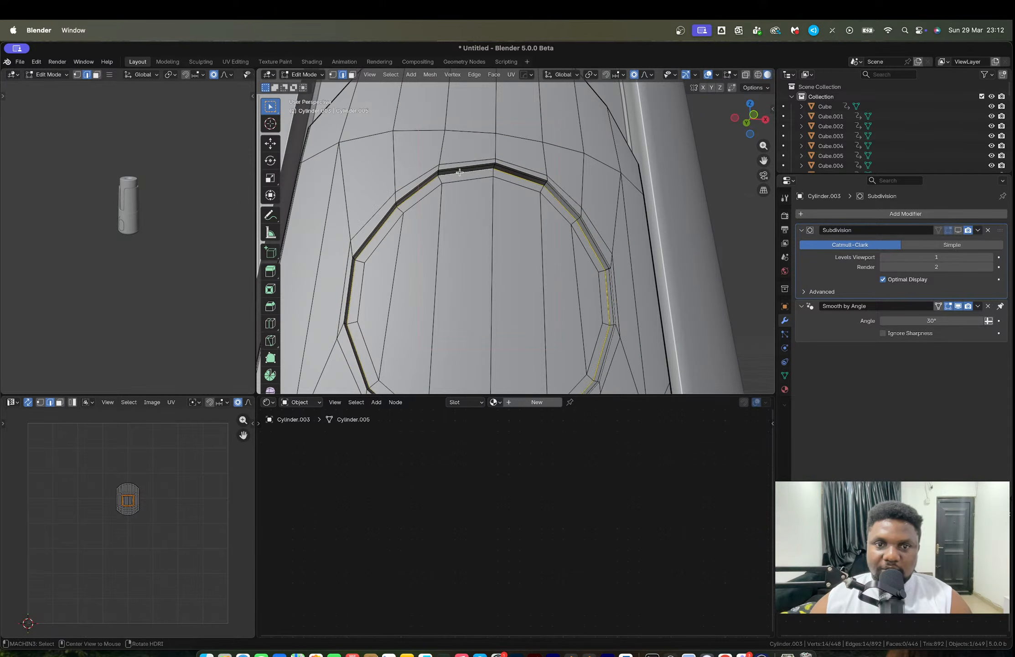
{"action": "key", "text": "ctrl+b"}
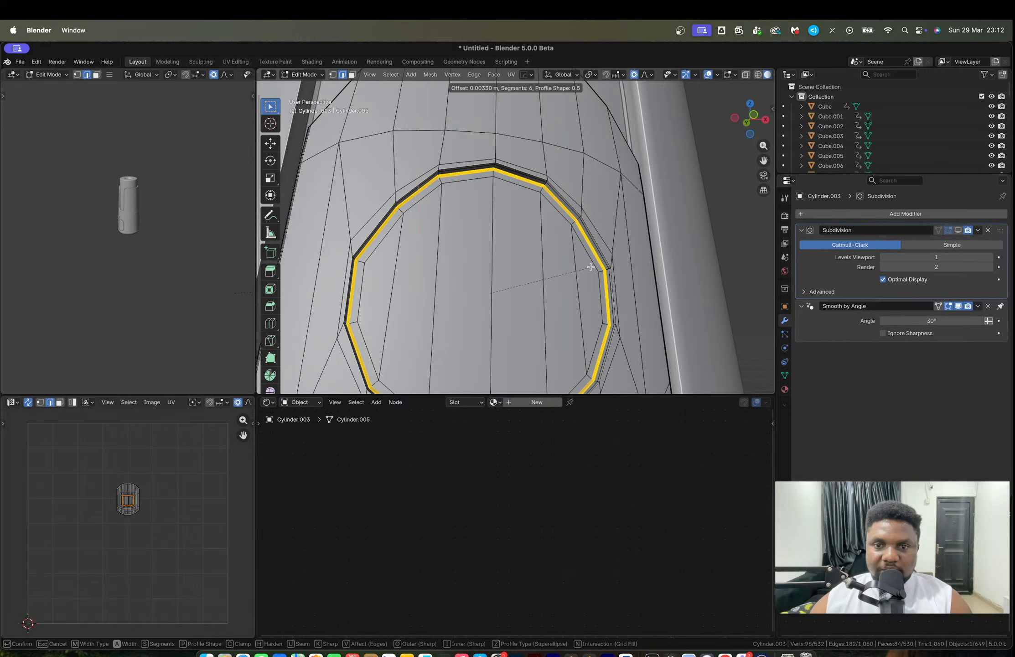
{"action": "left_click", "coordinate": [591, 268]}
Leave mesh editing and show the panel's Subdivision modifier in the viewport again.
{"action": "key", "text": "Tab"}
{"action": "scroll", "coordinate": [602, 266], "scroll_direction": "down", "scroll_amount": 5}
{"action": "middle_click_drag", "start_coordinate": [603, 266], "coordinate": [621, 271]}
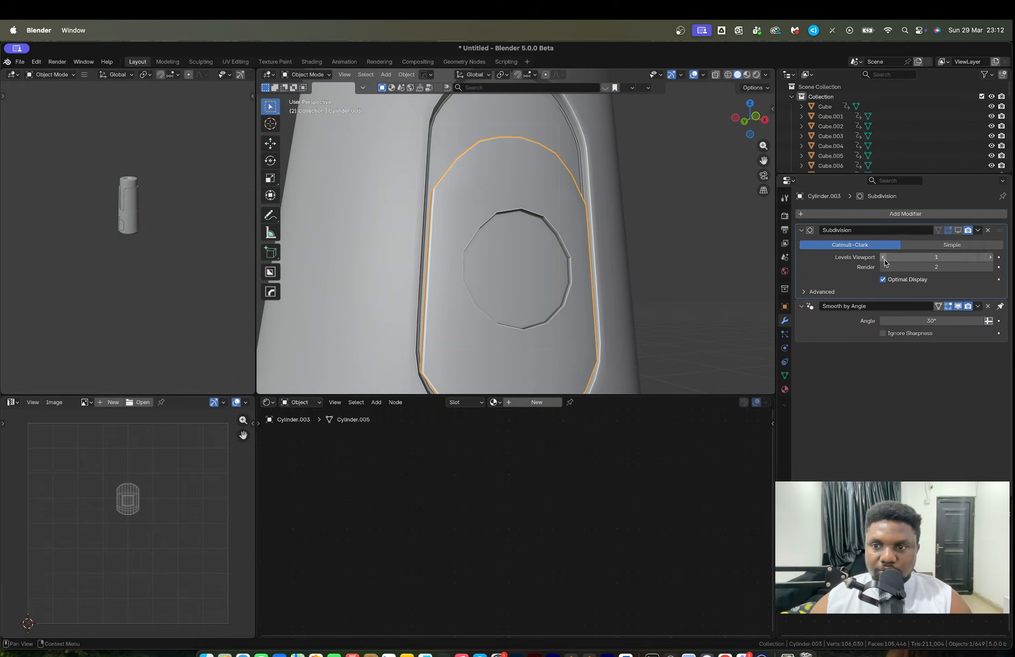
{"action": "left_click", "coordinate": [959, 232]}
{"action": "scroll", "coordinate": [603, 229], "scroll_direction": "down", "scroll_amount": 5}
{"action": "middle_click_drag", "start_coordinate": [603, 229], "coordinate": [629, 269]}
{"action": "scroll", "coordinate": [551, 227], "scroll_direction": "down", "scroll_amount": 5}
{"action": "middle_click_drag", "start_coordinate": [550, 227], "coordinate": [513, 282], "text": "shift"}
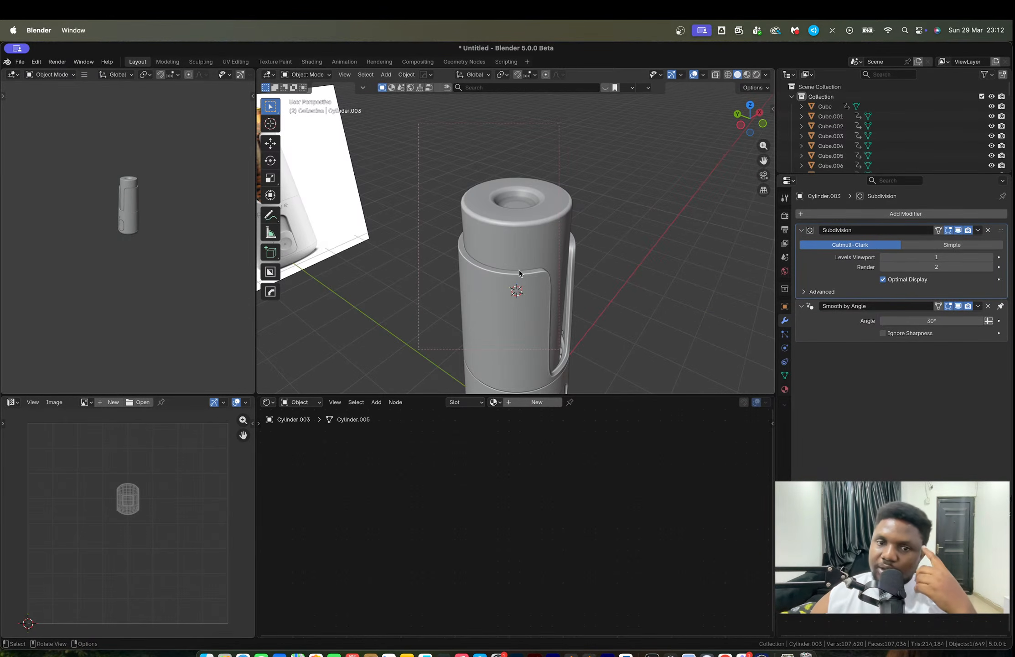
Switch to OBS to check the stream, and return to Blender to view the whole model beside the reference.
{"action": "left_click", "coordinate": [762, 653]}
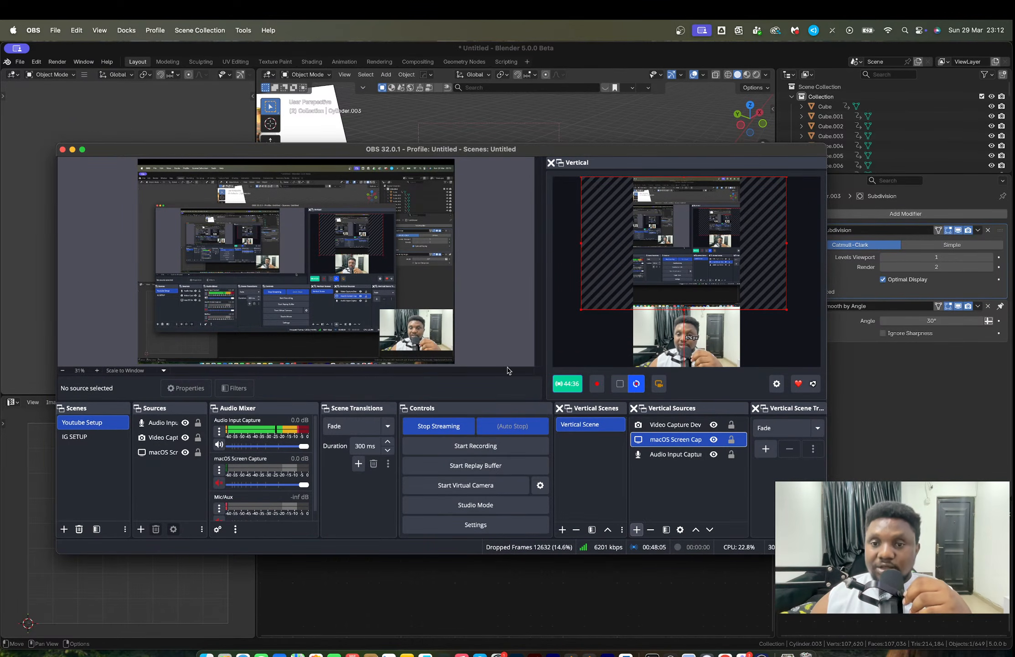
{"action": "left_click", "coordinate": [564, 53]}
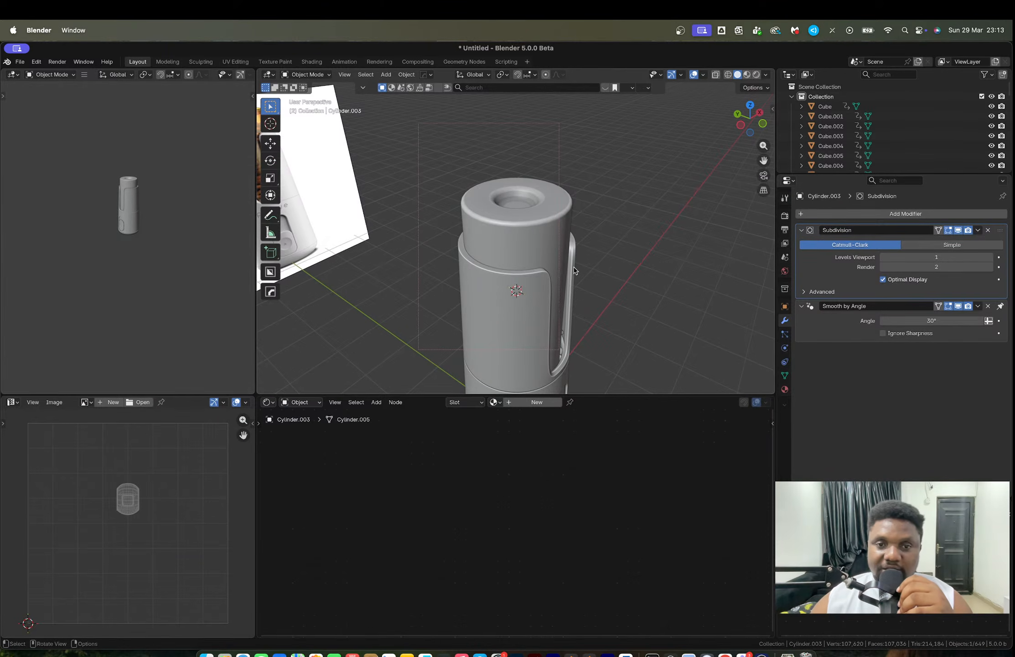
{"action": "middle_click_drag", "start_coordinate": [574, 270], "coordinate": [549, 264]}
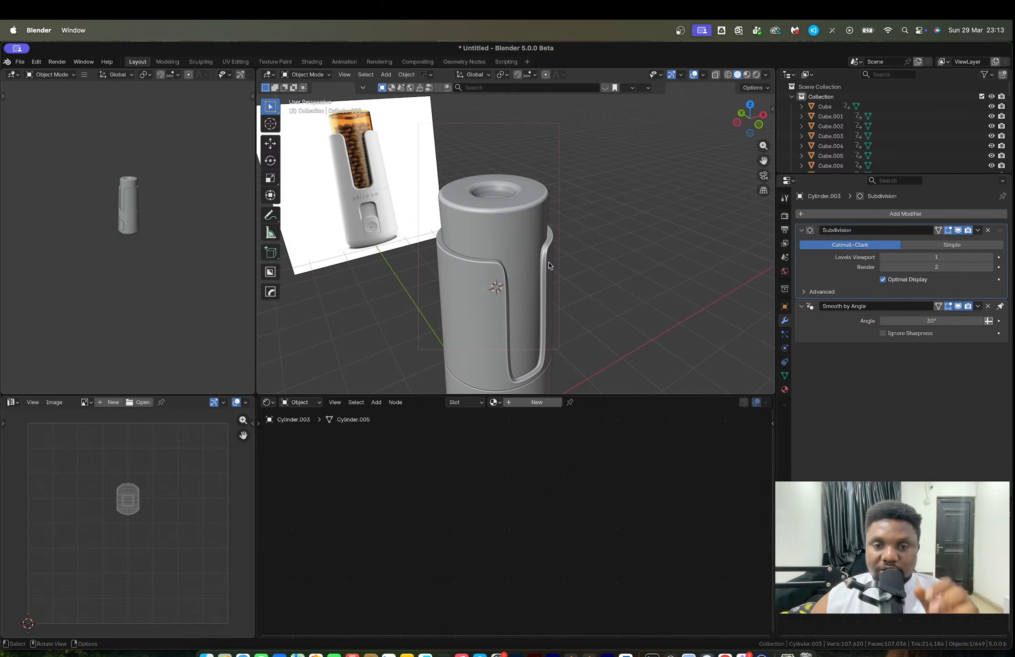
{"action": "scroll", "coordinate": [547, 265], "scroll_direction": "down", "scroll_amount": 4}
{"action": "middle_click_drag", "start_coordinate": [544, 324], "coordinate": [606, 333], "text": "shift"}
{"action": "scroll", "coordinate": [553, 308], "scroll_direction": "up", "scroll_amount": 2}
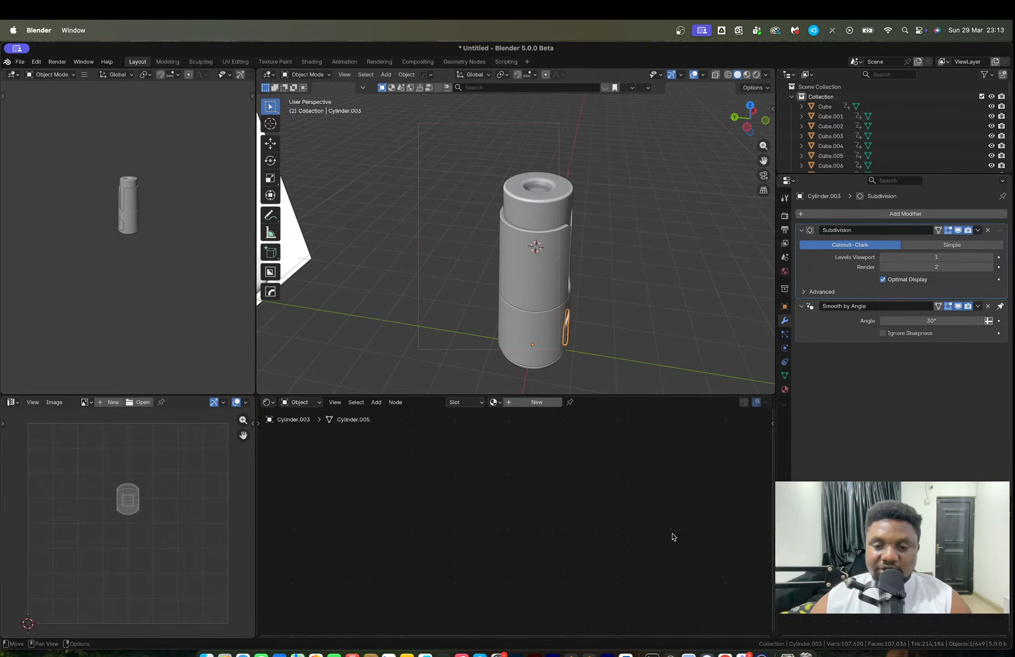
Start saving the file and change the save location to the 100 MODELS ON CG TRADER folder.
{"action": "key", "text": "super+s"}
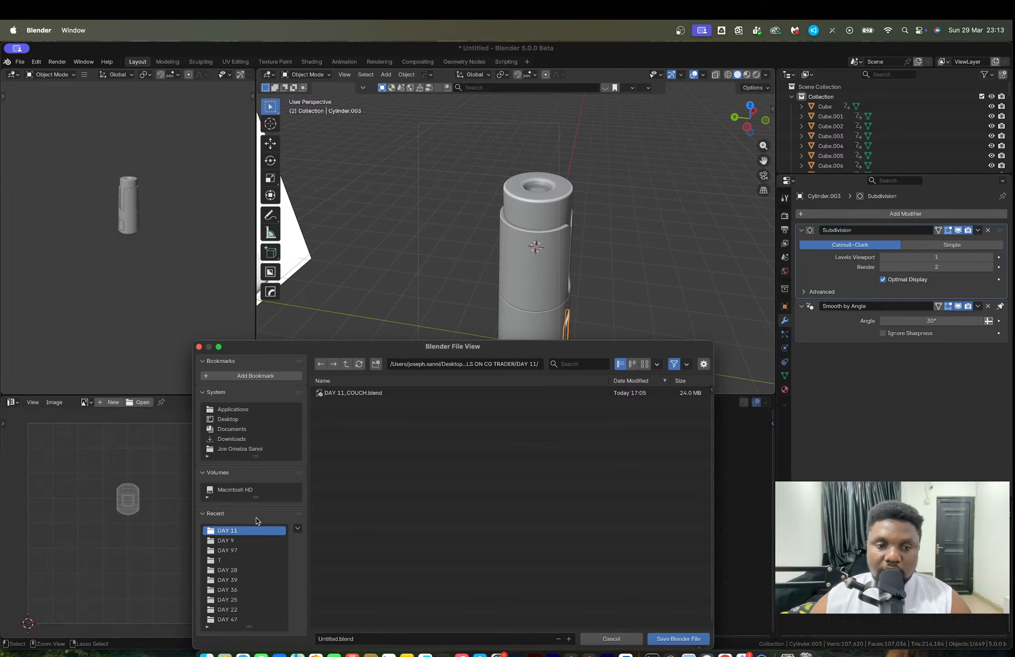
{"action": "left_click", "coordinate": [523, 364]}
{"action": "left_click_drag", "start_coordinate": [520, 364], "coordinate": [564, 364]}
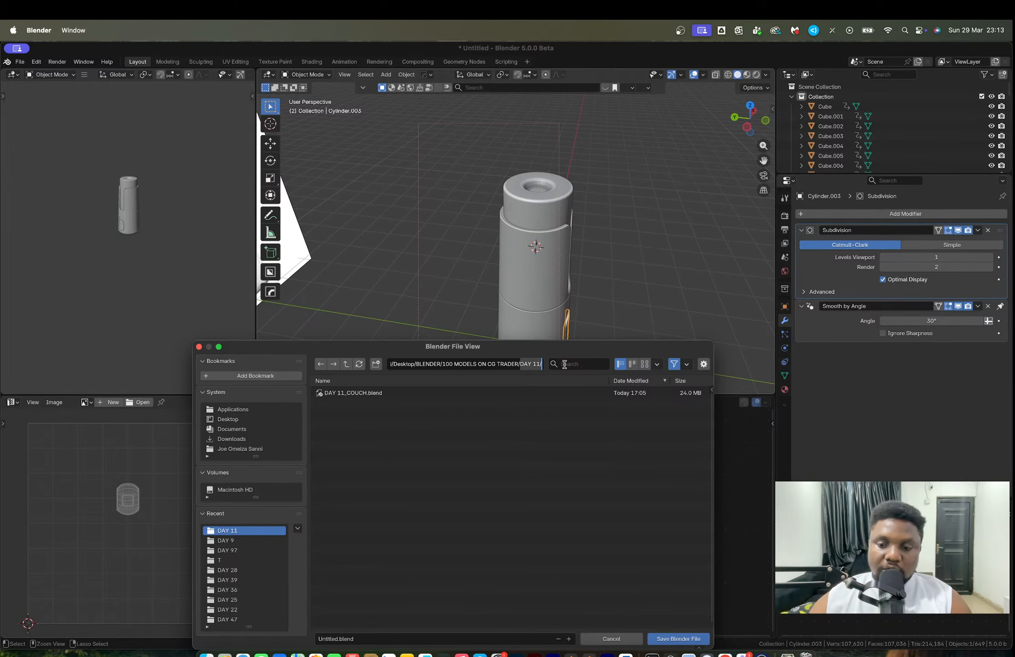
{"action": "key", "text": "BackSpace"}
{"action": "key", "text": "Return"}
Switch to the CGTrader_100_Day_Tracker sheet in Chrome, mark Pill Dispenser as Done and enter $3 in its column M cell.
{"action": "key", "text": "ctrl+Right"}
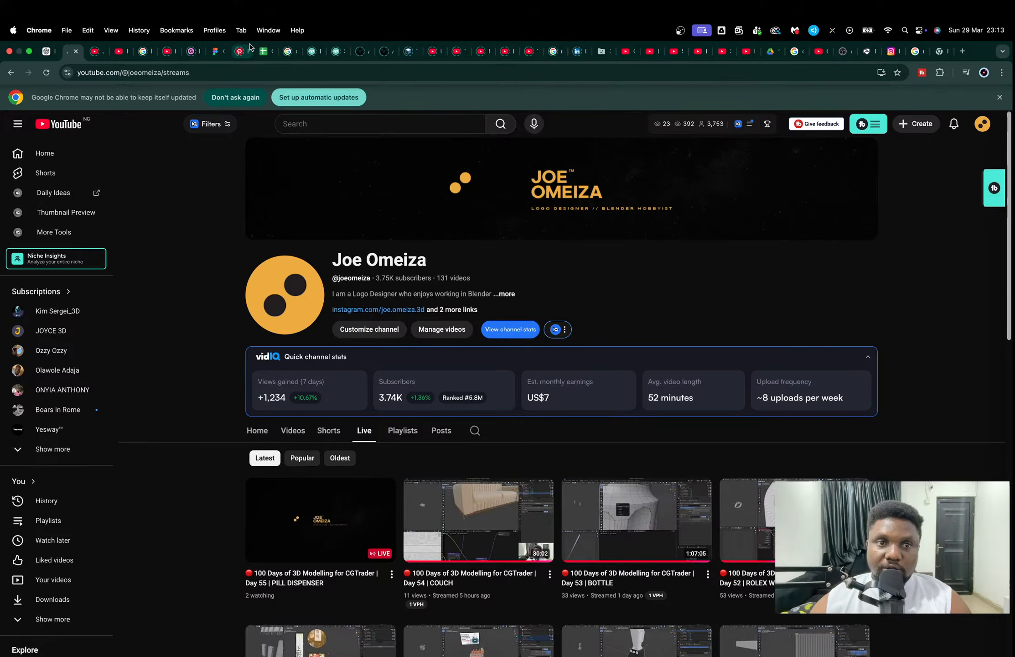
{"action": "left_click", "coordinate": [264, 51]}
{"action": "scroll", "coordinate": [549, 391], "scroll_direction": "up", "scroll_amount": 3}
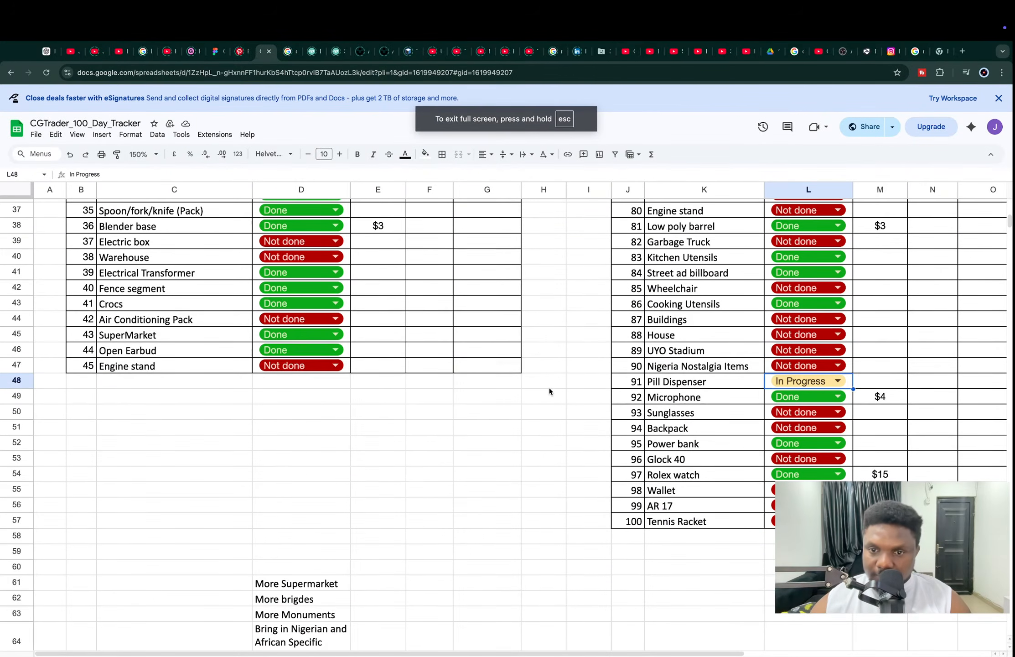
{"action": "left_click", "coordinate": [800, 382]}
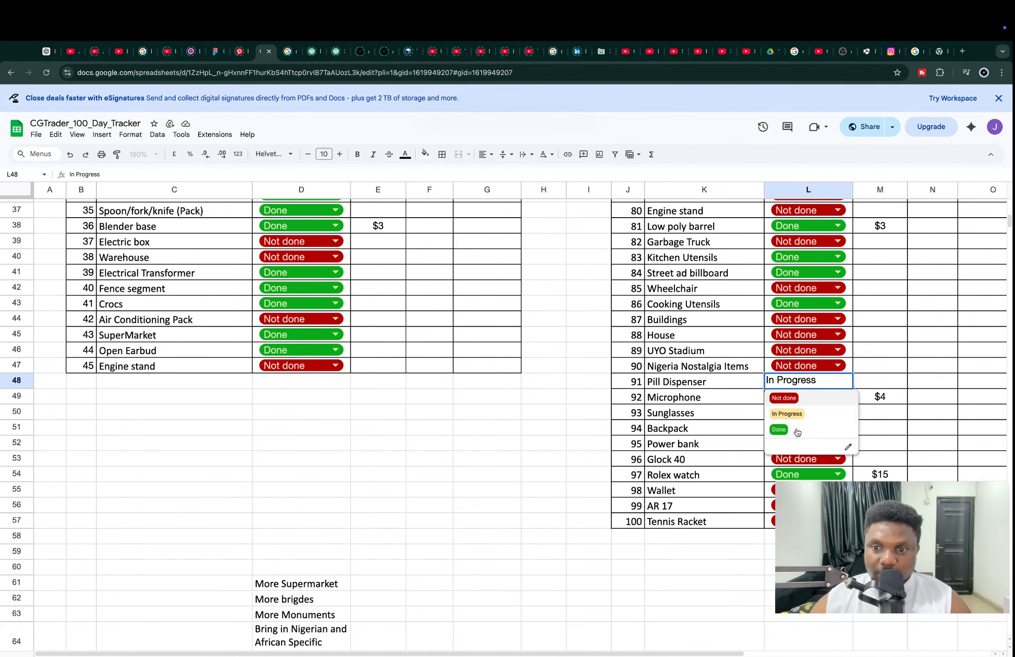
{"action": "left_click", "coordinate": [798, 434]}
{"action": "double_click", "coordinate": [876, 382]}
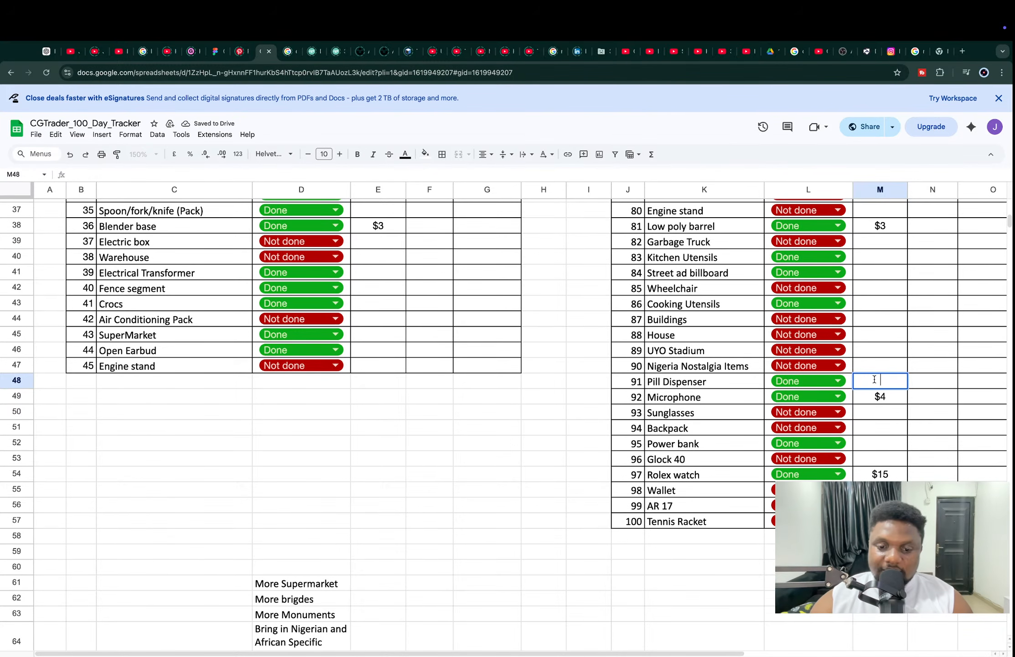
{"action": "type", "text": "$3"}
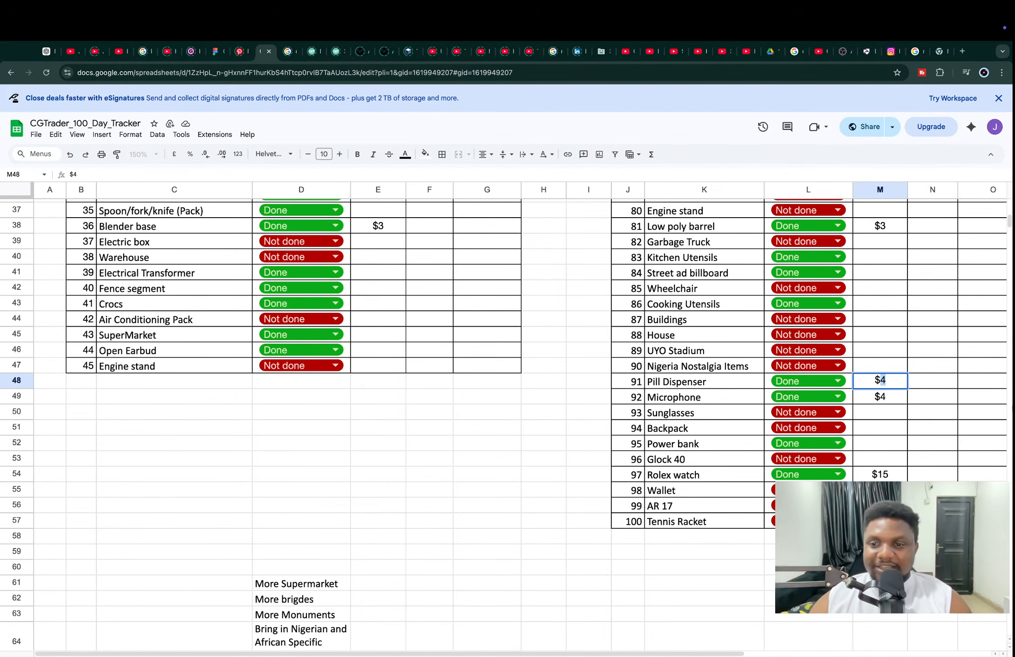
{"action": "left_click", "coordinate": [890, 339]}
Check the tracker for the Pill Dispenser's number and create a folder named DAY 91 in Blender's save dialog.
{"action": "key", "text": "super+Tab"}
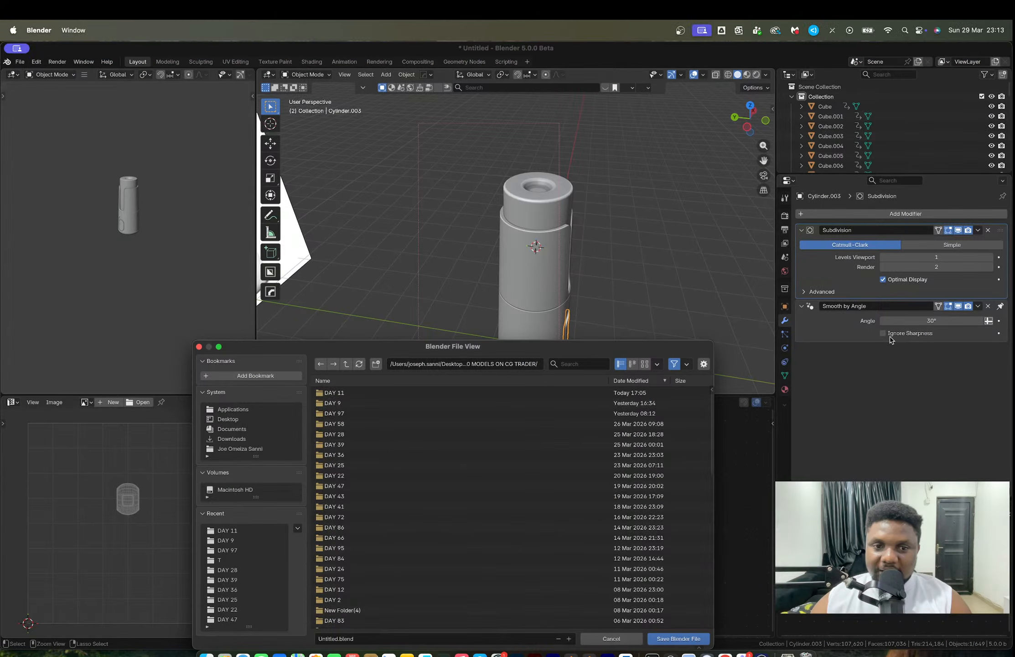
{"action": "key", "text": "super+Tab"}
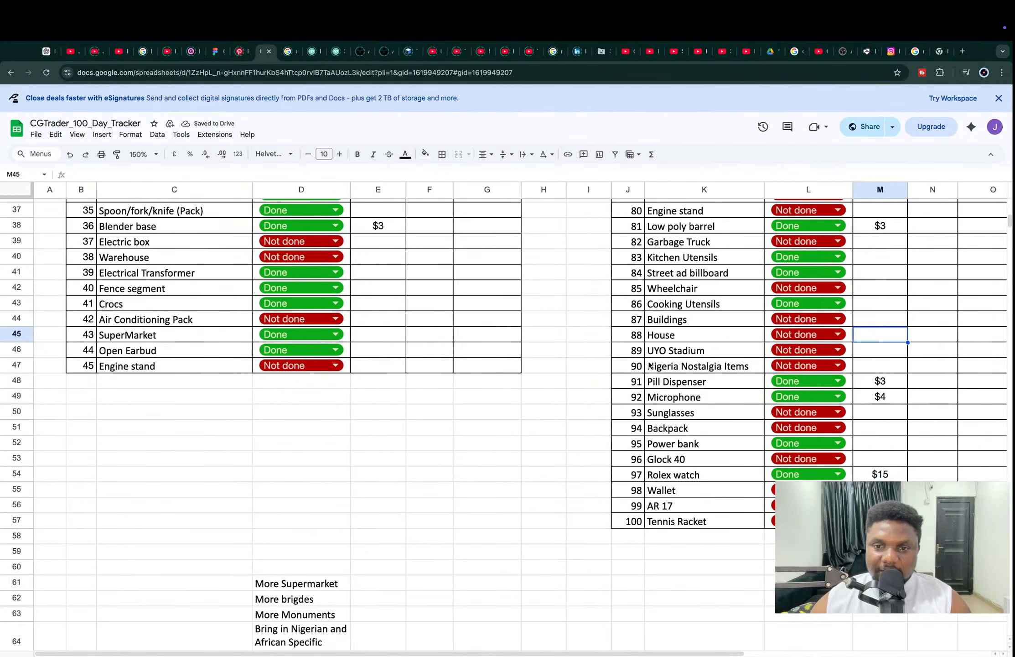
{"action": "key", "text": "super+Tab"}
{"action": "left_click", "coordinate": [376, 365]}
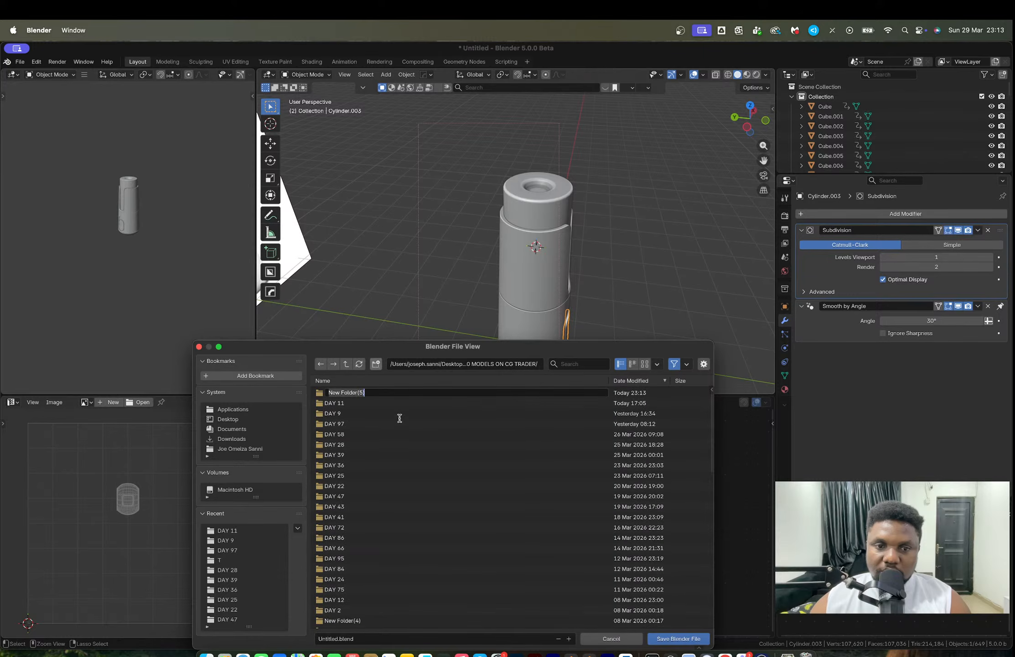
{"action": "type", "text": "DAY 91"}
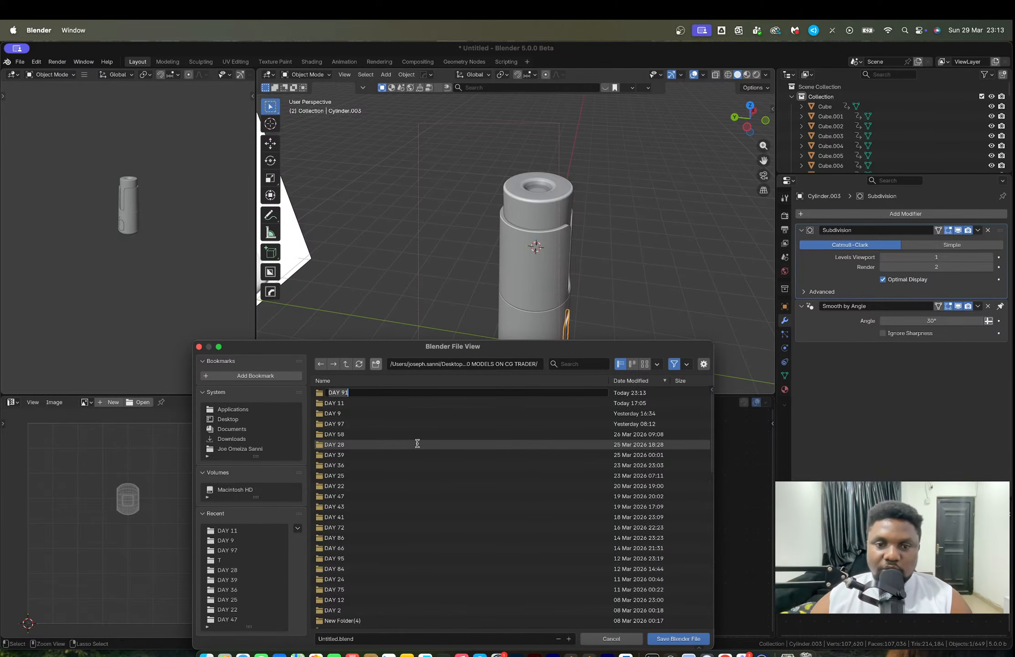
{"action": "key", "text": "Return"}
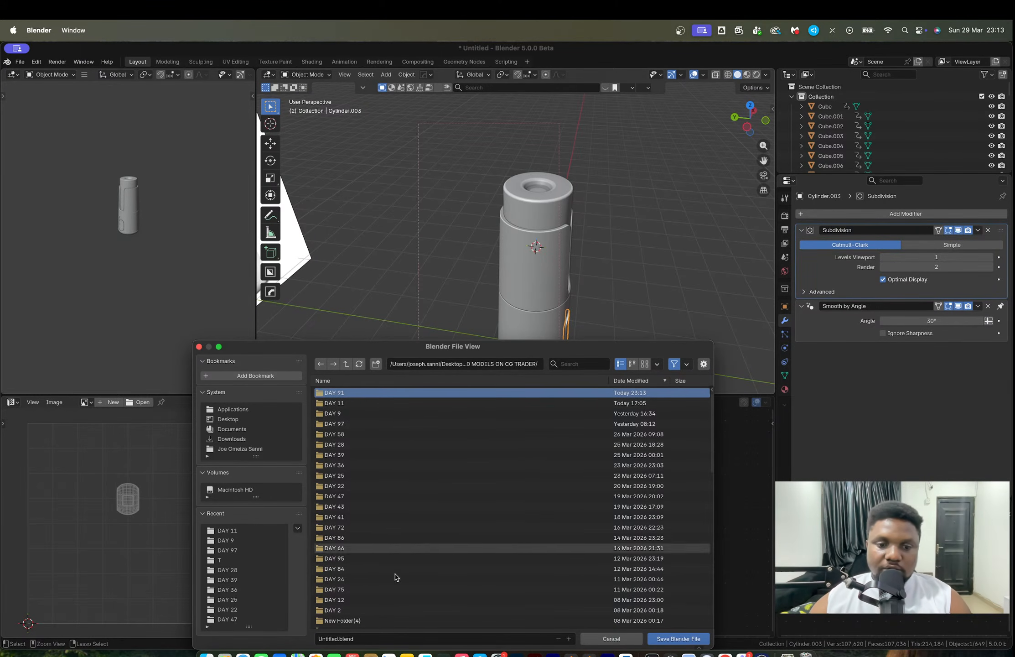
Save the file in the DAY 91 folder as DAY 91_PILL DISPENSER.blend.
{"action": "double_click", "coordinate": [363, 394]}
{"action": "left_click", "coordinate": [360, 638]}
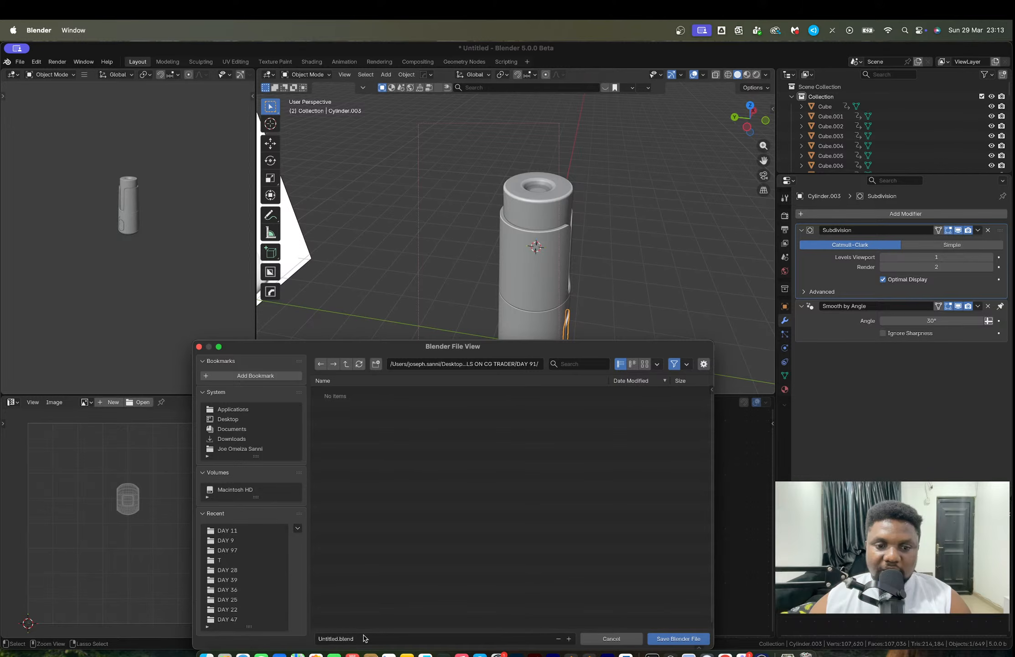
{"action": "type", "text": "DAY 91"}
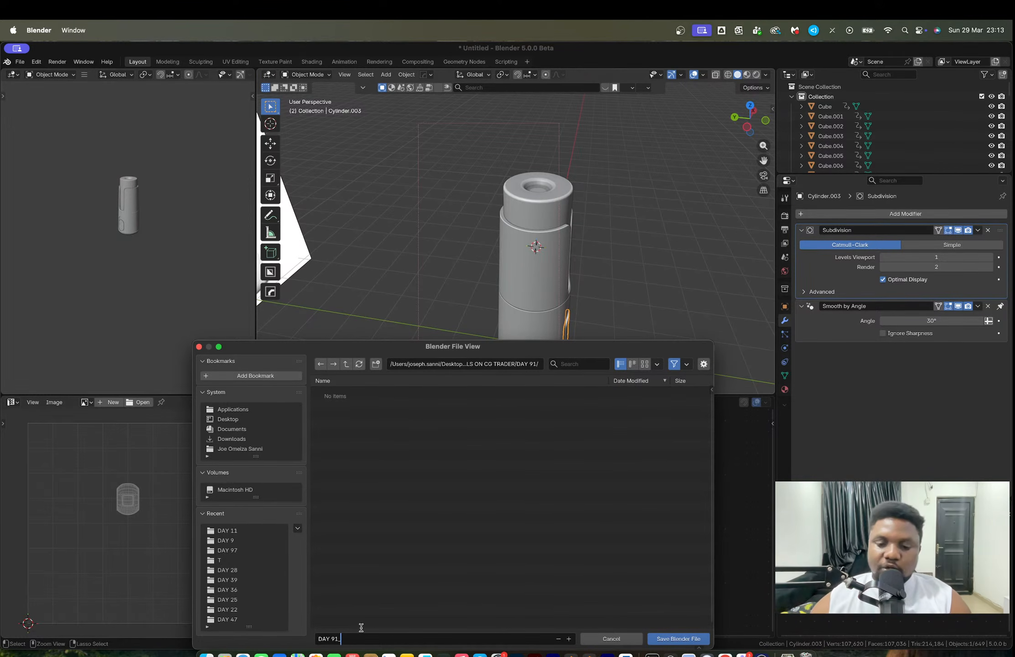
{"action": "type", "text": "_PILL DISPENSER.blend"}
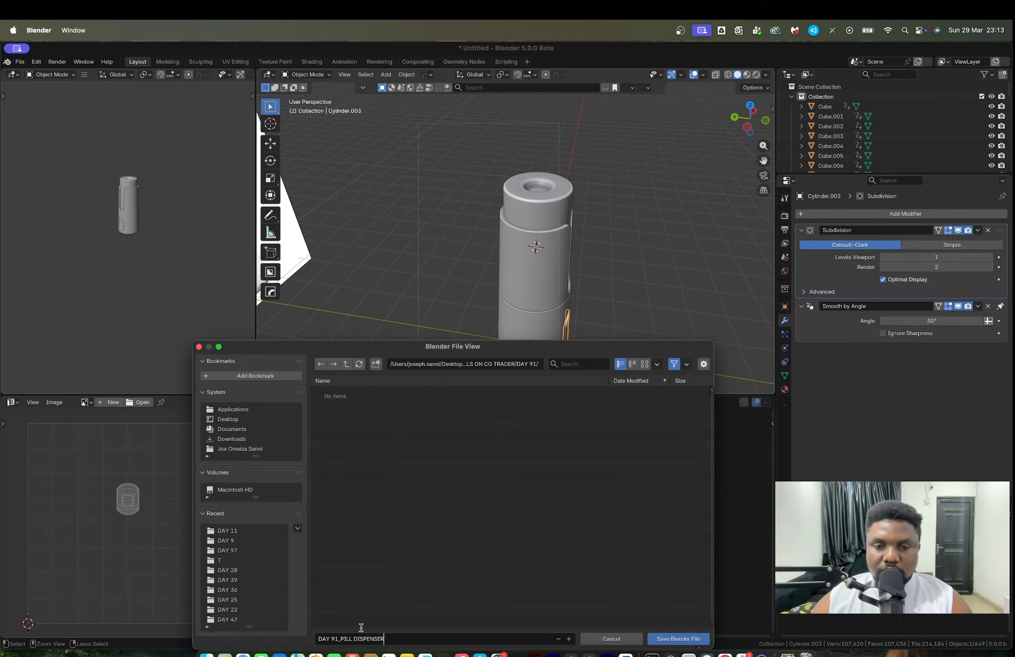
{"action": "left_click", "coordinate": [687, 639]}
Collapse the collections in the outliner and examine the dispenser from several sides against the reference image.
{"action": "mouse_move", "coordinate": [584, 274]}
{"action": "middle_mouse_down"}
{"action": "mouse_move", "coordinate": [544, 269]}
{"action": "mouse_move", "coordinate": [554, 247]}
{"action": "mouse_move", "coordinate": [574, 285]}
{"action": "middle_mouse_up"}
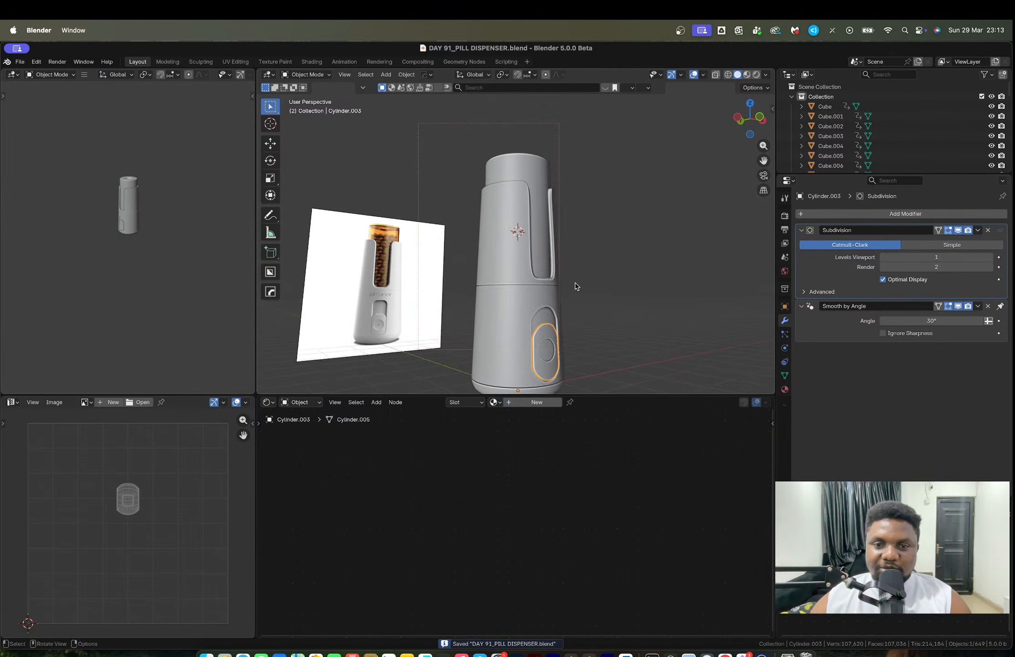
{"action": "scroll", "coordinate": [558, 340], "scroll_direction": "up", "scroll_amount": 4}
{"action": "middle_click_drag", "start_coordinate": [558, 337], "coordinate": [541, 272], "text": "shift"}
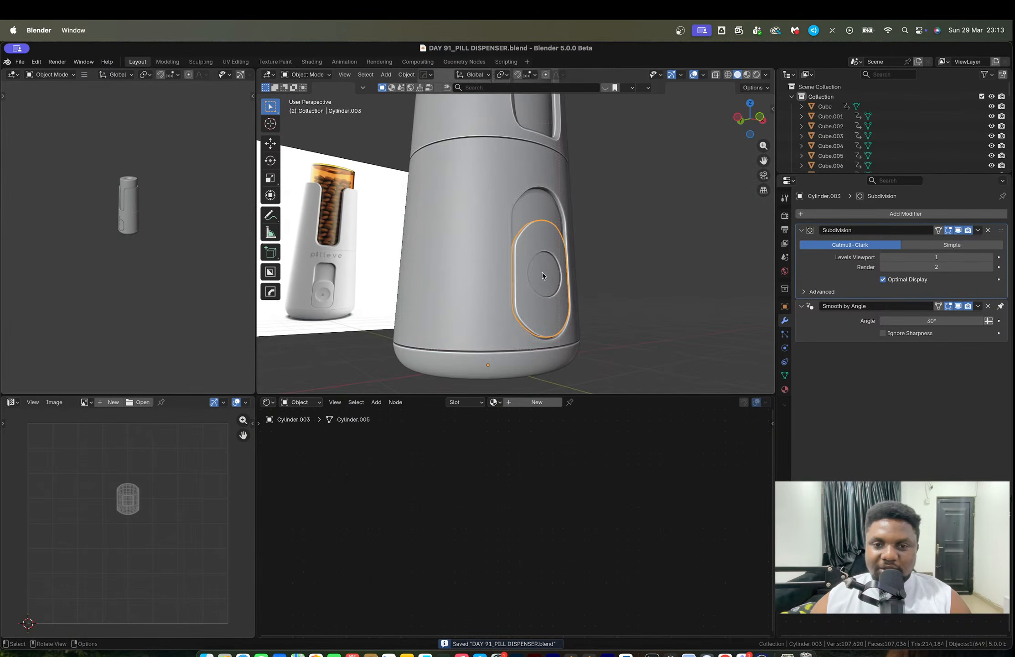
{"action": "left_click", "coordinate": [793, 97]}
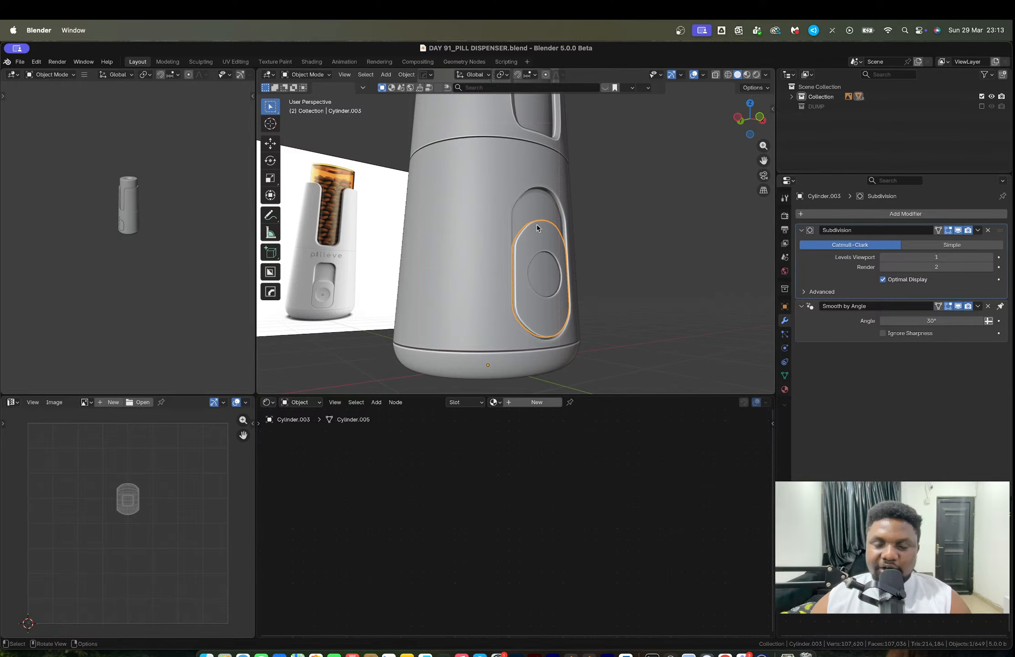
{"action": "middle_click_drag", "start_coordinate": [506, 267], "coordinate": [509, 234]}
{"action": "scroll", "coordinate": [567, 236], "scroll_direction": "down", "scroll_amount": 4}
{"action": "middle_click_drag", "start_coordinate": [567, 191], "coordinate": [548, 274], "text": "shift"}
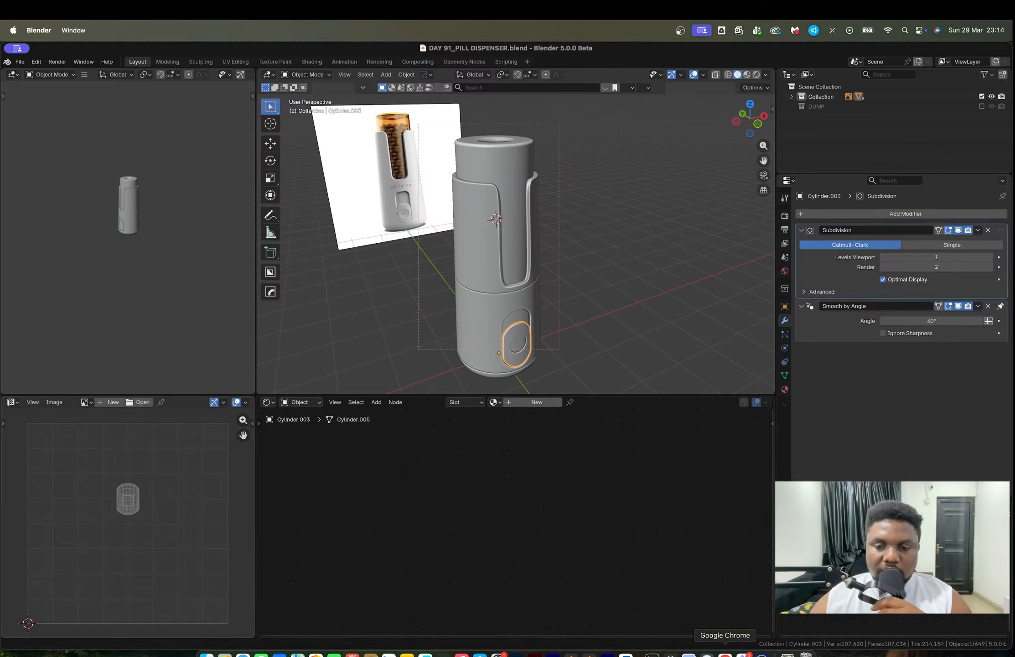
{"action": "middle_click_drag", "start_coordinate": [523, 326], "coordinate": [415, 330]}
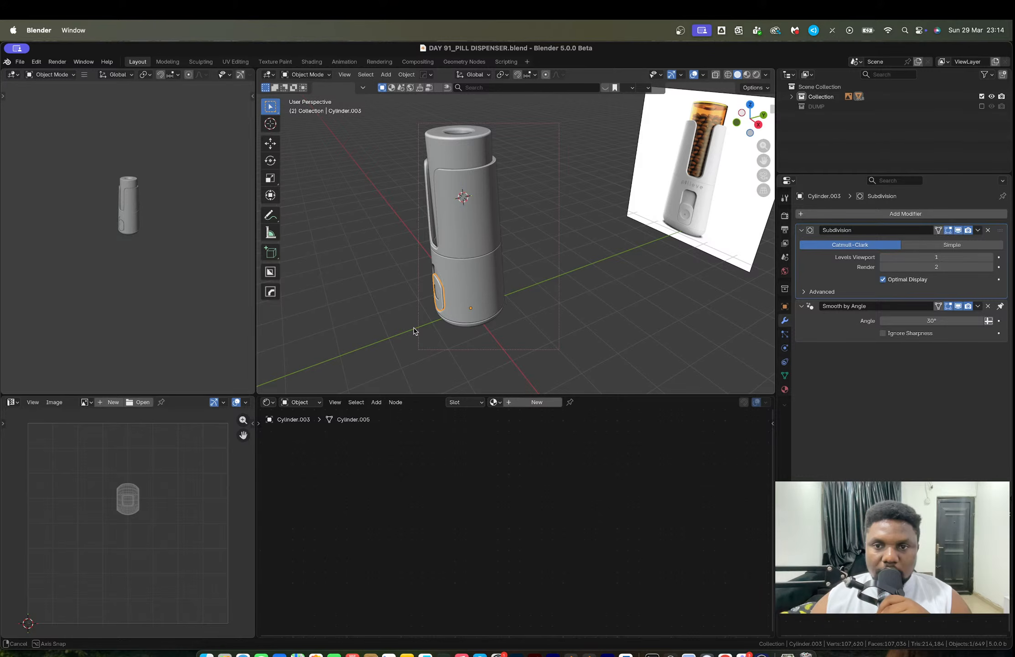
{"action": "middle_click_drag", "start_coordinate": [414, 331], "coordinate": [473, 308]}
Pack the external resources into the blend file.
{"action": "left_click", "coordinate": [19, 61]}
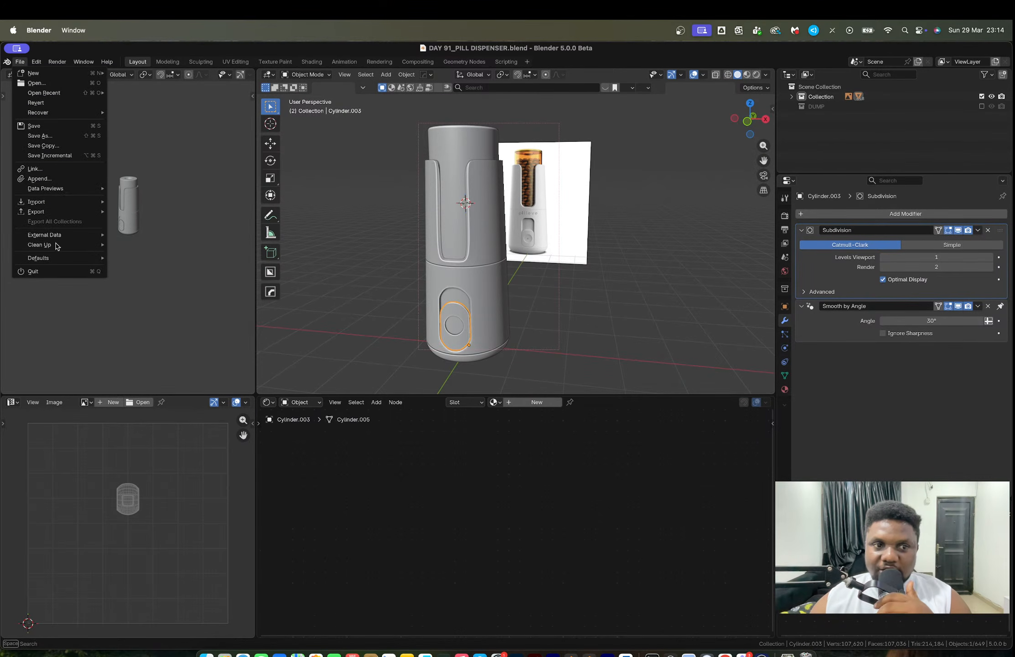
{"action": "mouse_move", "coordinate": [91, 234]}
{"action": "left_click", "coordinate": [160, 244]}
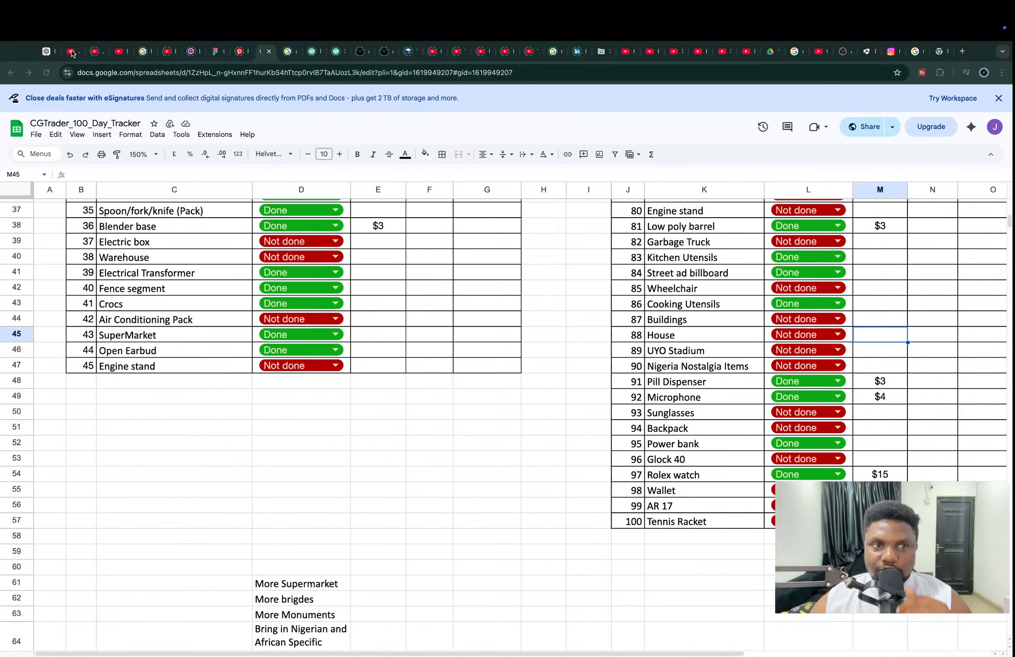
Open the Day 55 PILL DISPENSER live stream from the YouTube channel's Live page in a new tab and read its chat.
{"action": "left_click", "coordinate": [72, 52]}
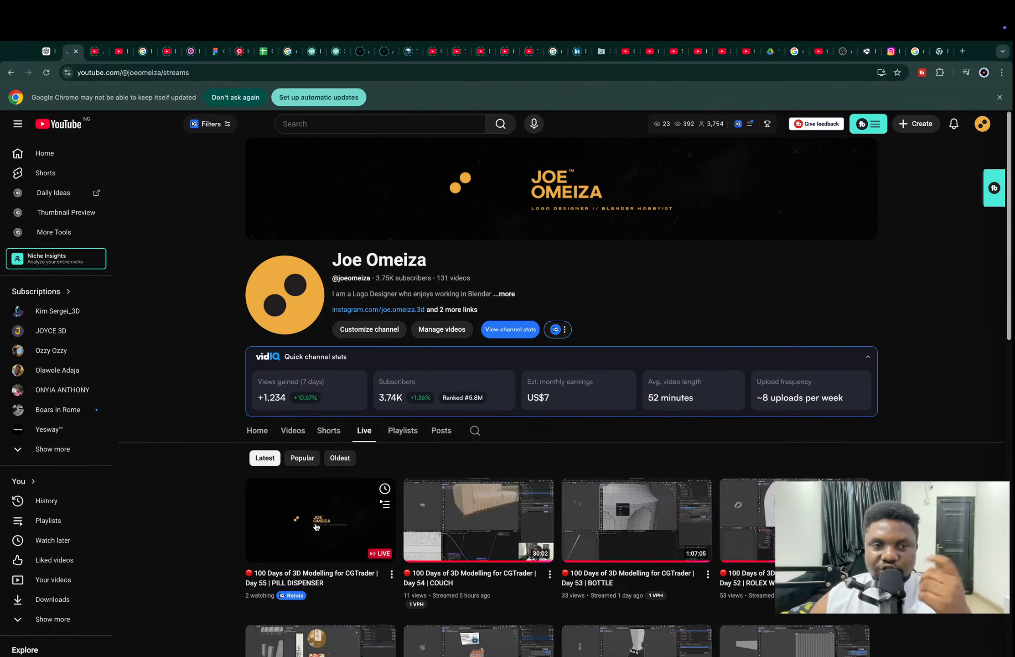
{"action": "middle_click", "coordinate": [316, 526]}
{"action": "left_click", "coordinate": [94, 51]}
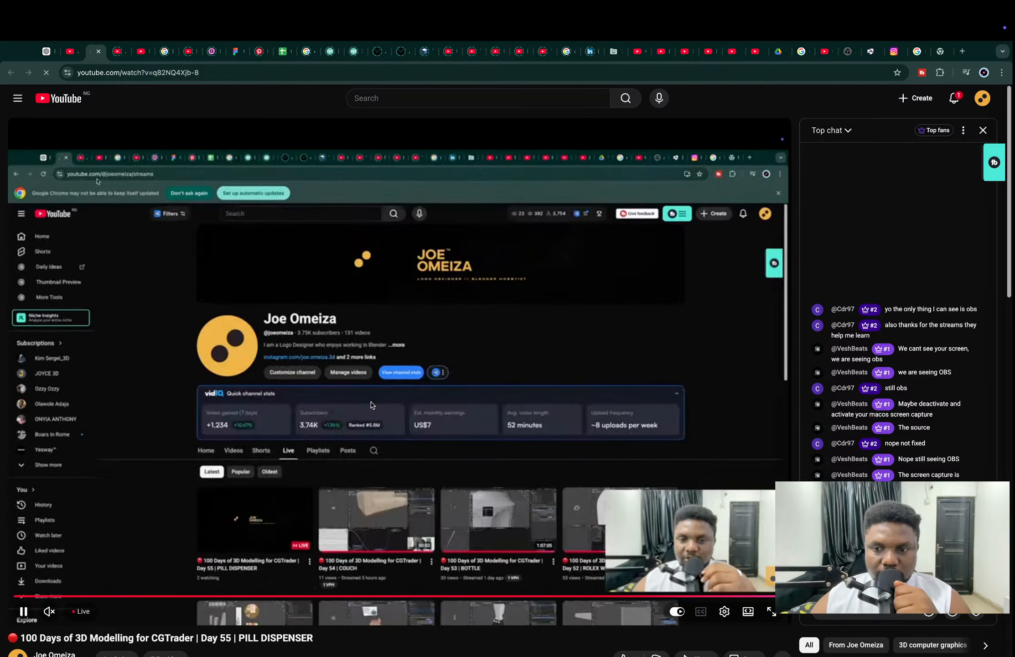
{"action": "scroll", "coordinate": [389, 419], "scroll_direction": "down", "scroll_amount": 2}
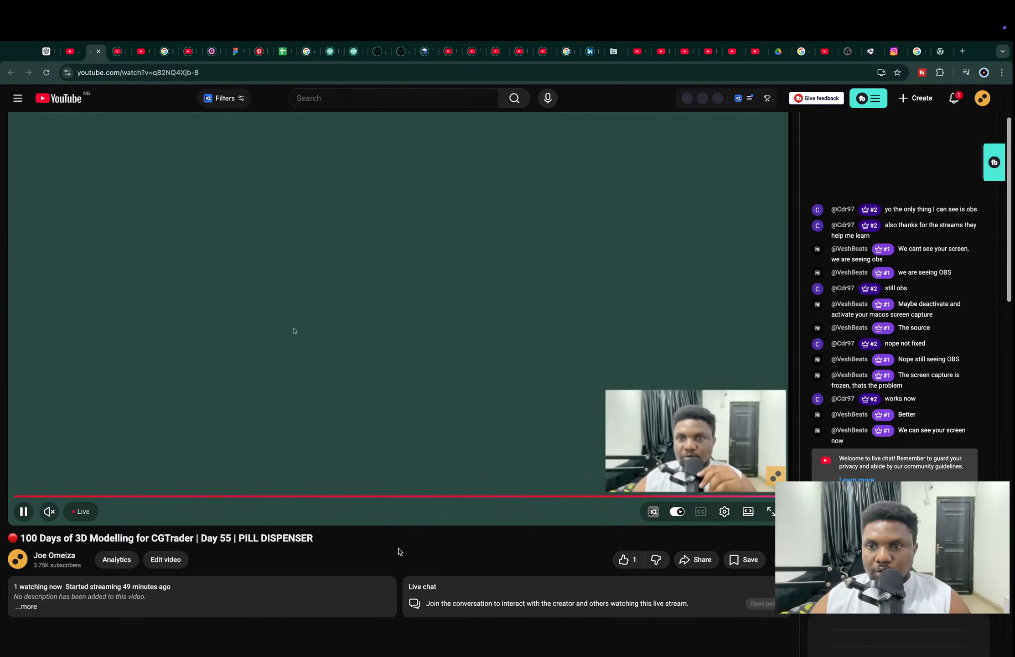
{"action": "key", "text": "space"}
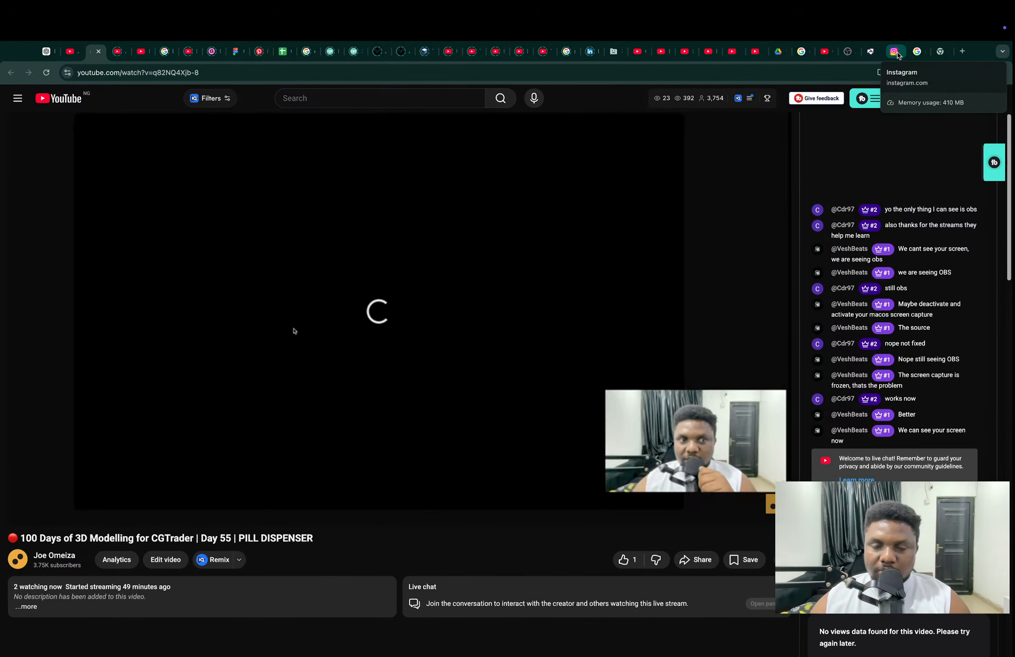
Check the viewer comments on the Instagram live video and switch to OBS to view the streaming controls.
{"action": "left_click", "coordinate": [895, 52]}
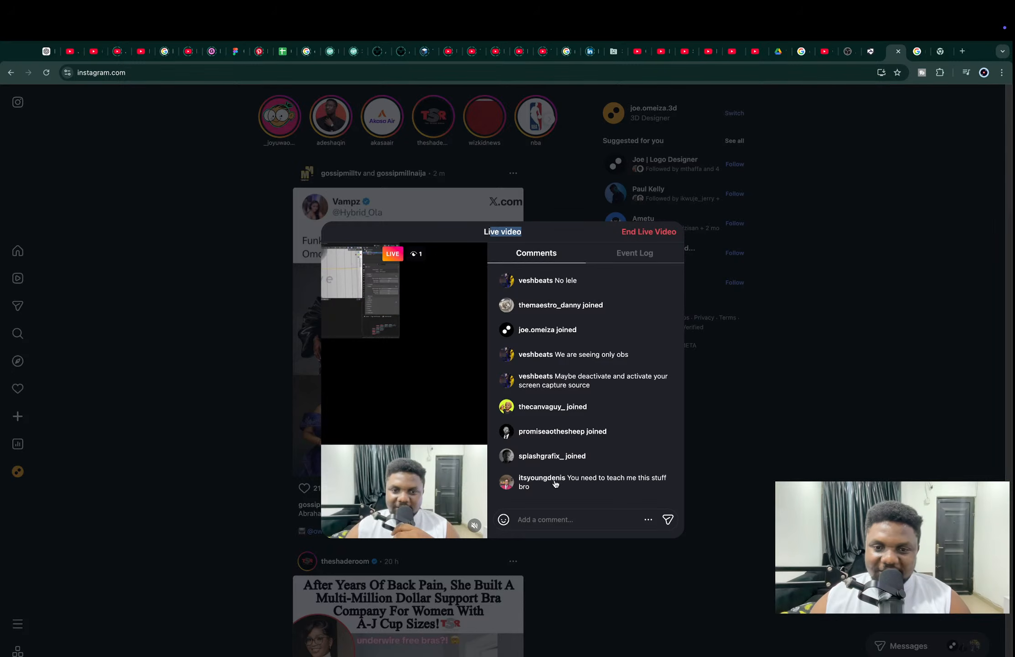
{"action": "key", "text": "ctrl+Left"}
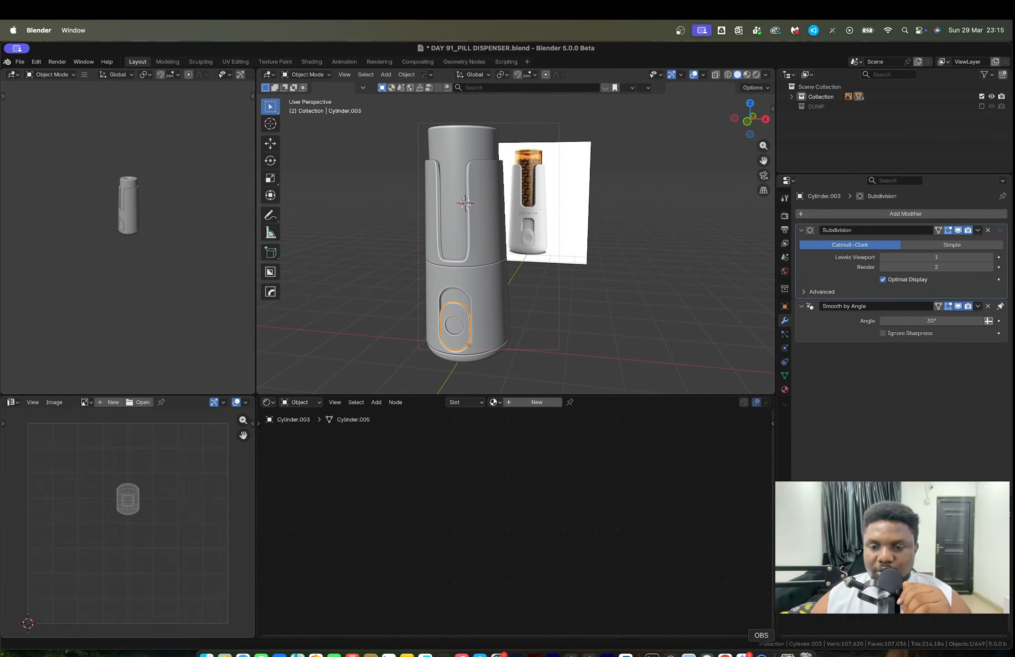
{"action": "left_click", "coordinate": [762, 655]}
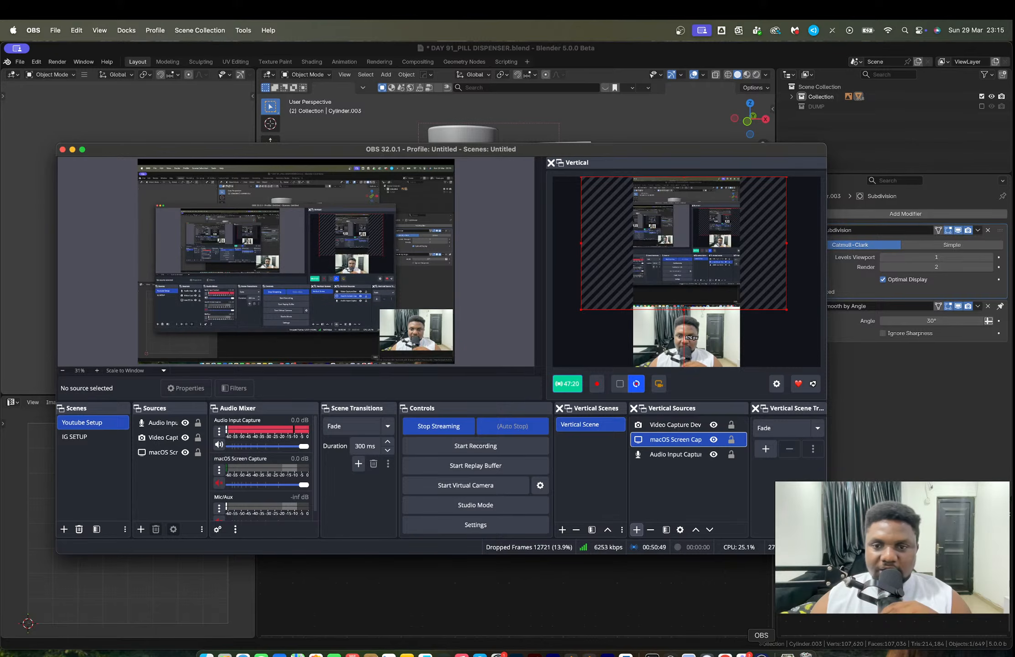